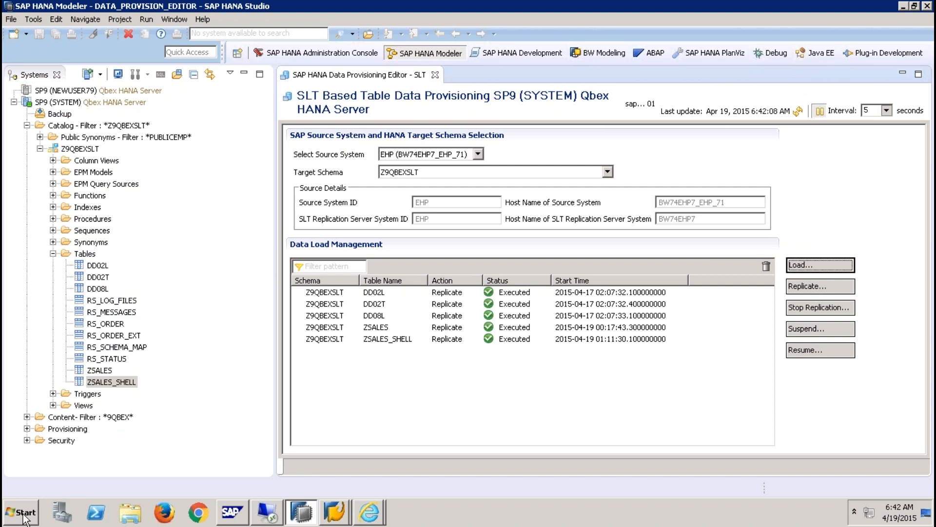
# - Bring up the remote-desktop connection bar at the top of the session
pyautogui.moveTo(136, 9)
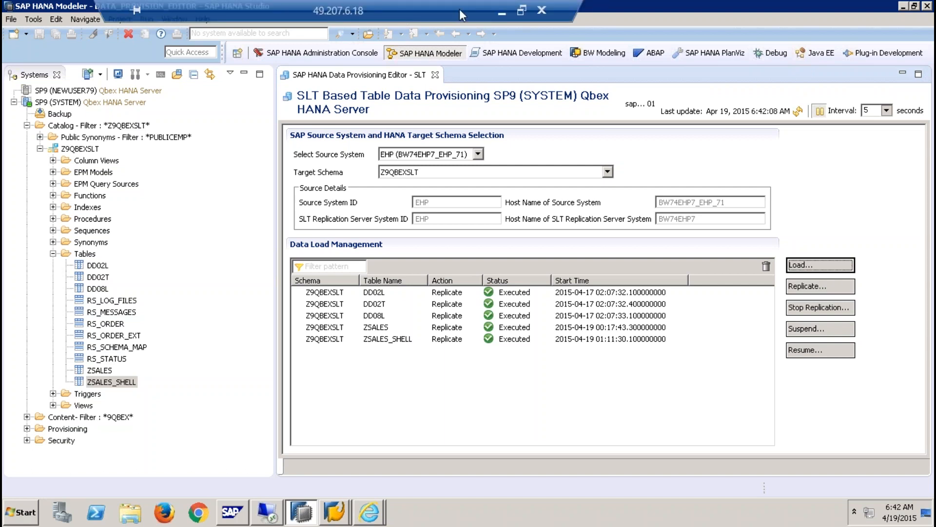
# - Restore the remote session to a window, then maximize it back to full screen
pyautogui.click(521, 10)
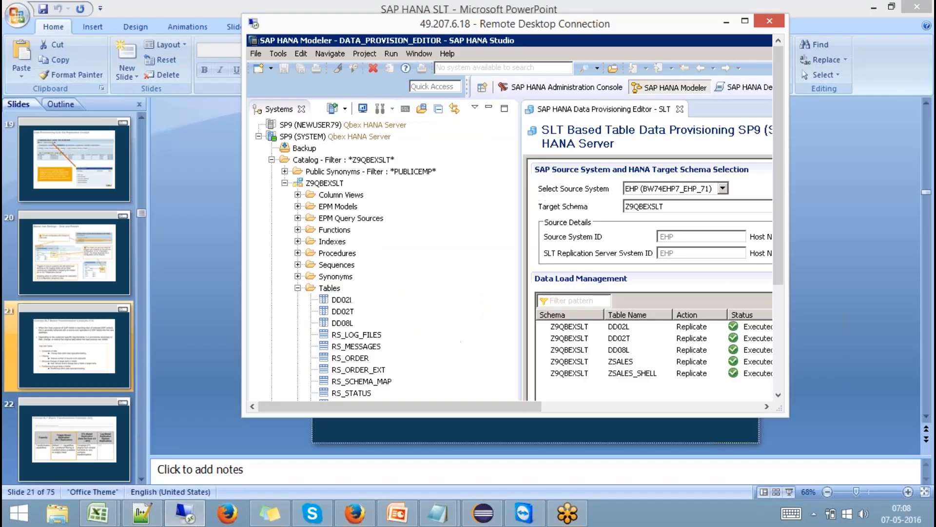
pyautogui.doubleClick(506, 23)
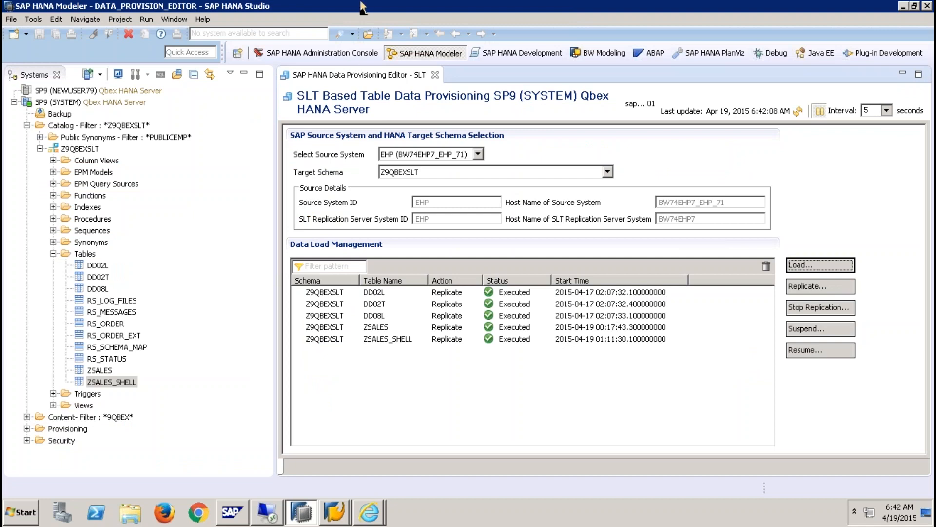
# - Submit a Load request for table VBAK found by searching the source tables
pyautogui.moveTo(360, 1)
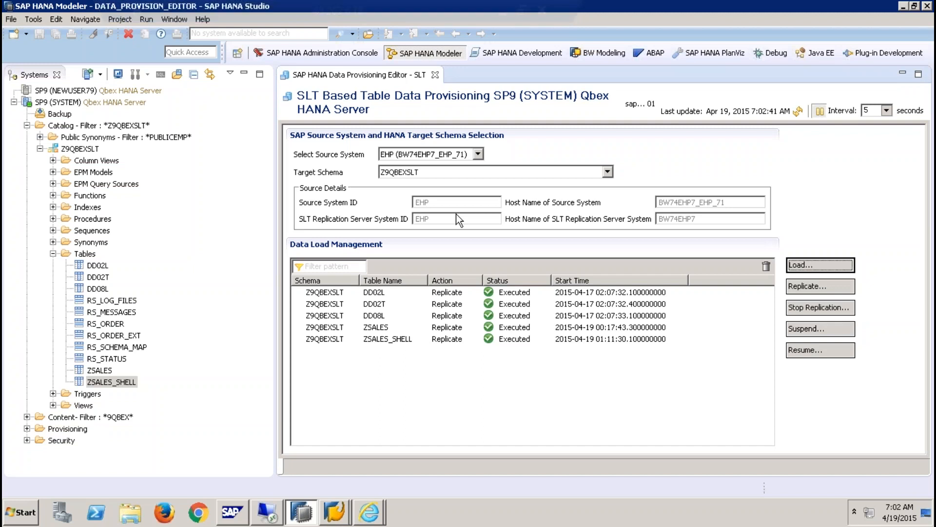
pyautogui.click(821, 265)
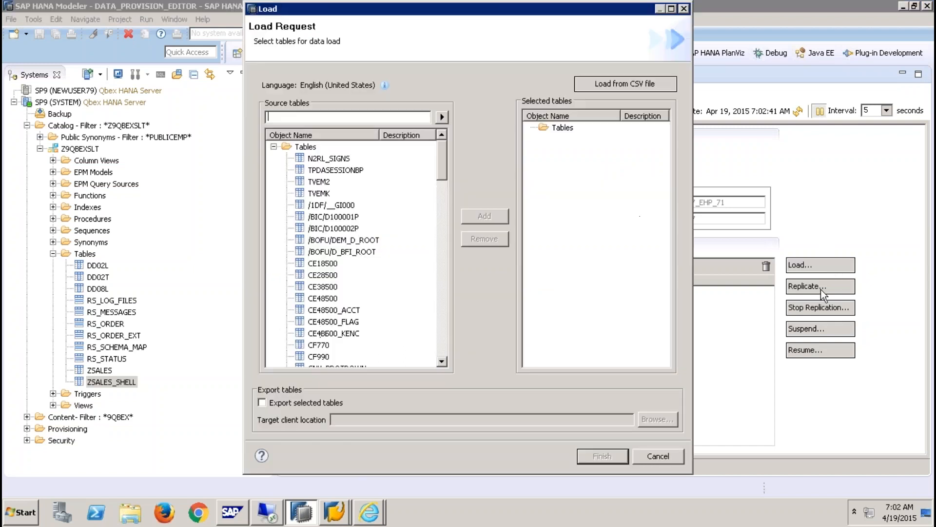
pyautogui.write('VBAK')
pyautogui.click(442, 117)
pyautogui.click(316, 241)
pyautogui.click(484, 217)
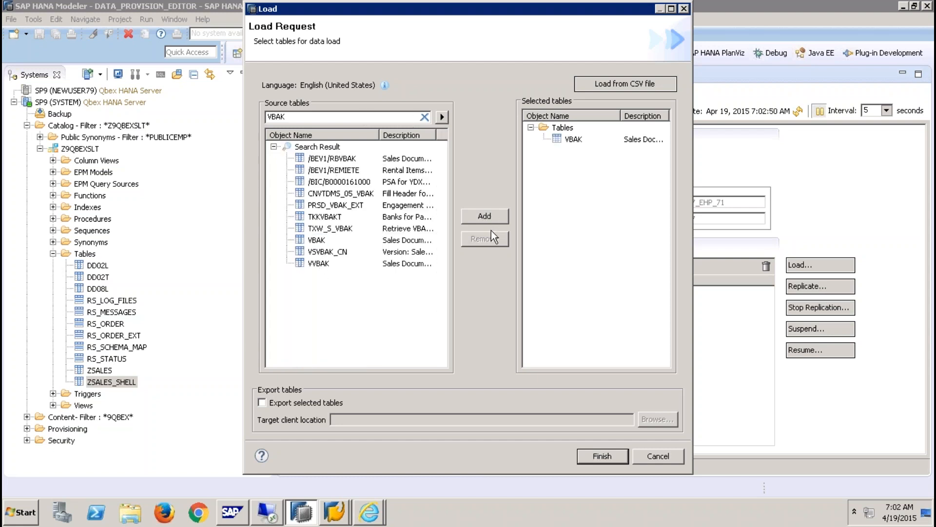
pyautogui.click(603, 456)
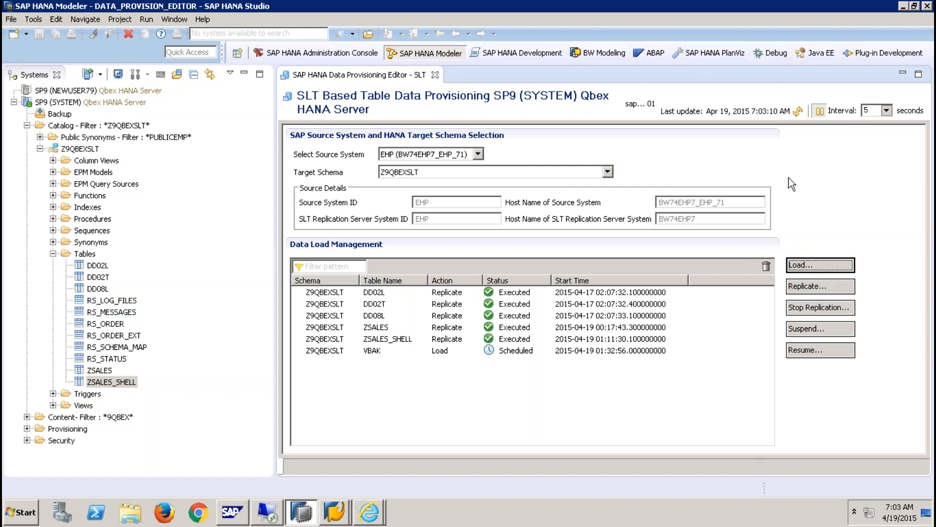
# - Refresh the load list until VBAK reads Executed, then cancel a new Load request
pyautogui.click(799, 112)
pyautogui.click(800, 111)
pyautogui.click(795, 114)
pyautogui.click(791, 268)
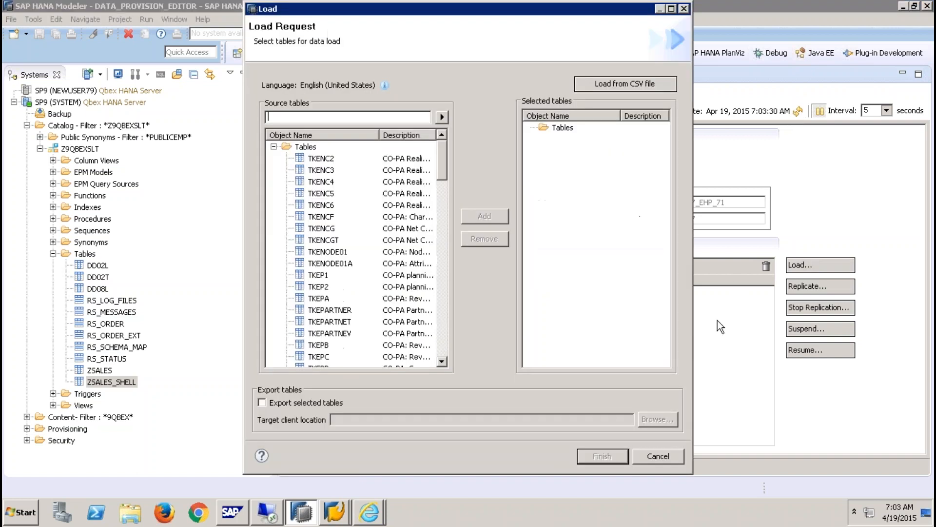
pyautogui.click(658, 456)
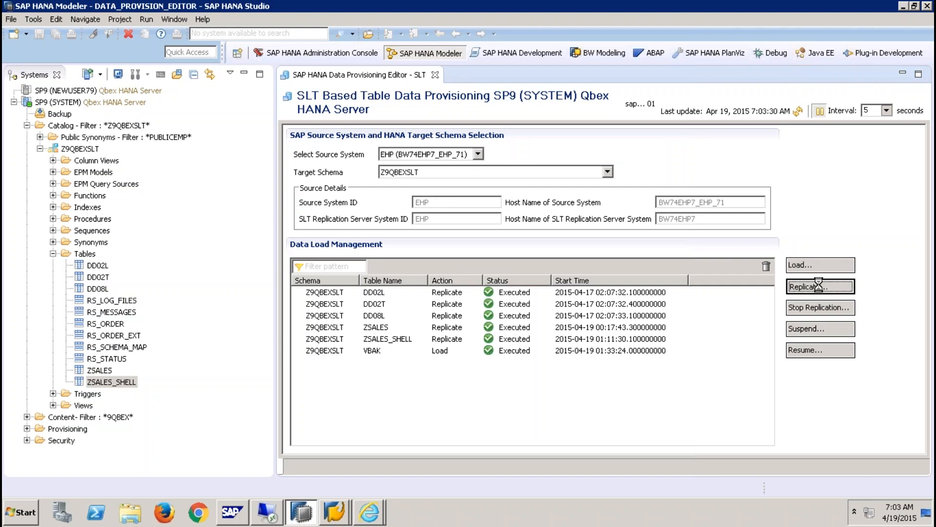
# - Submit a Replicate request for table VBUK and refresh the data load list
pyautogui.click(807, 286)
pyautogui.write('VBUK')
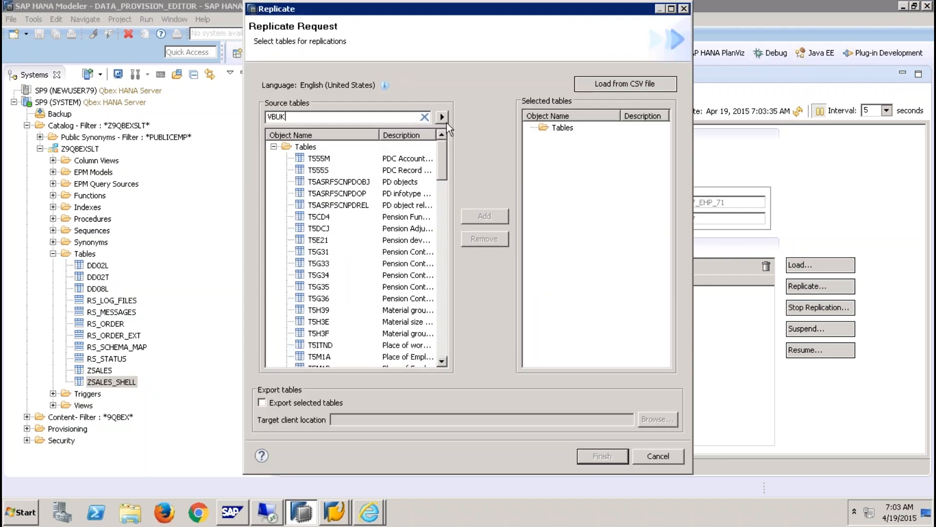
pyautogui.click(445, 120)
pyautogui.click(317, 217)
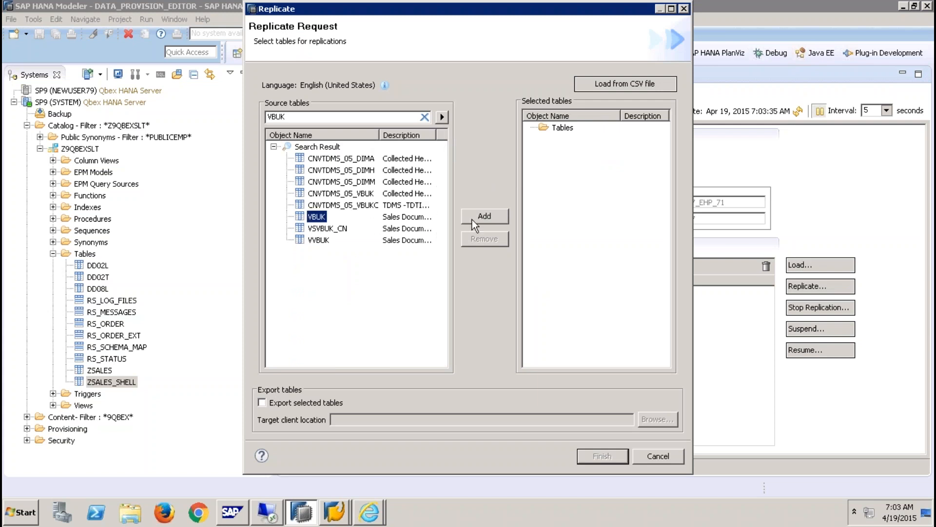
pyautogui.click(499, 216)
pyautogui.click(605, 458)
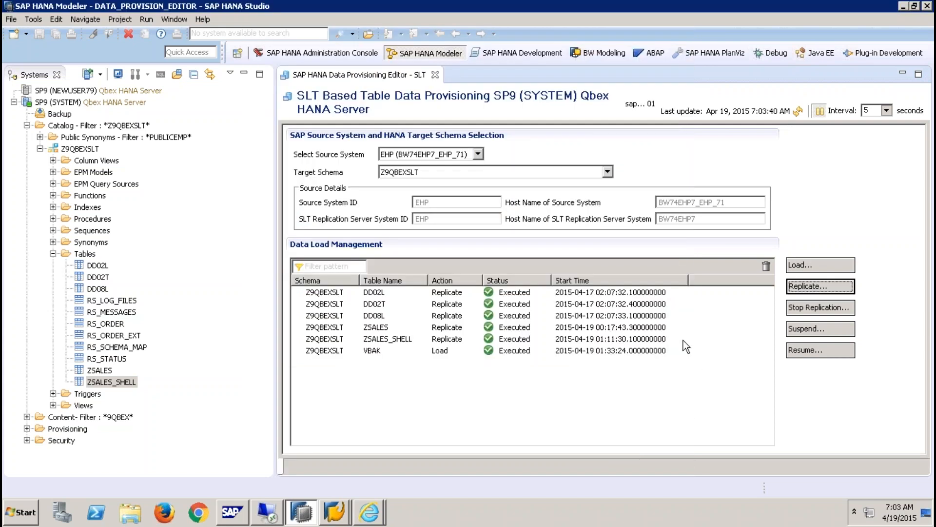
pyautogui.click(798, 112)
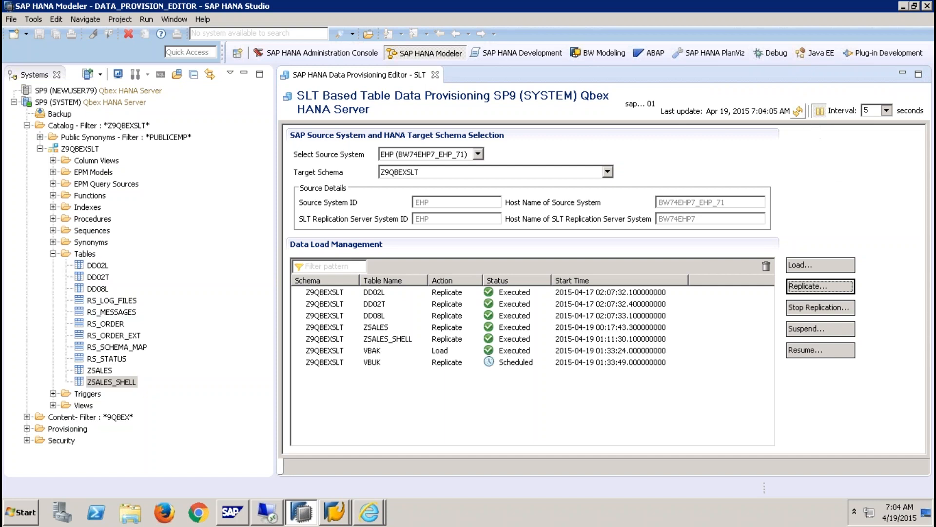
# - Refresh the schema's Tables folder in the Systems view so VBAK and VBUK appear
pyautogui.rightClick(86, 254)
pyautogui.click(127, 352)
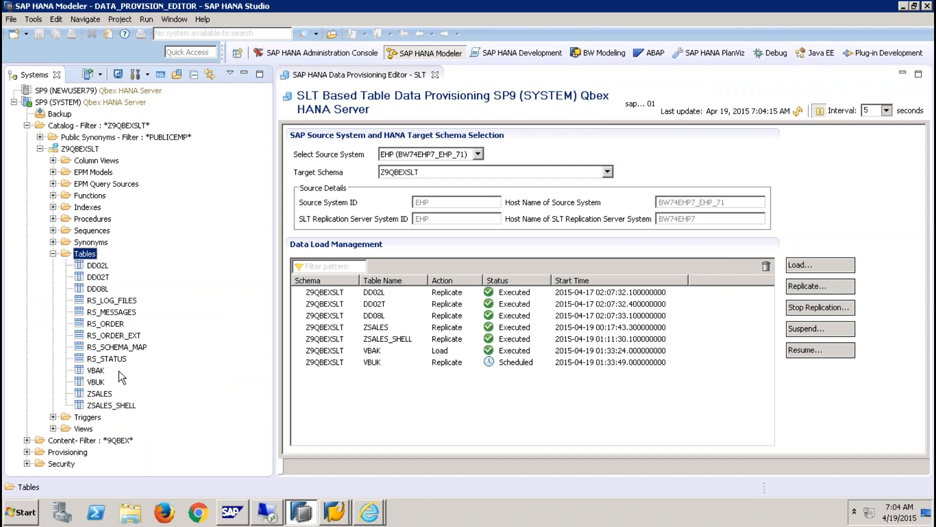
pyautogui.click(800, 113)
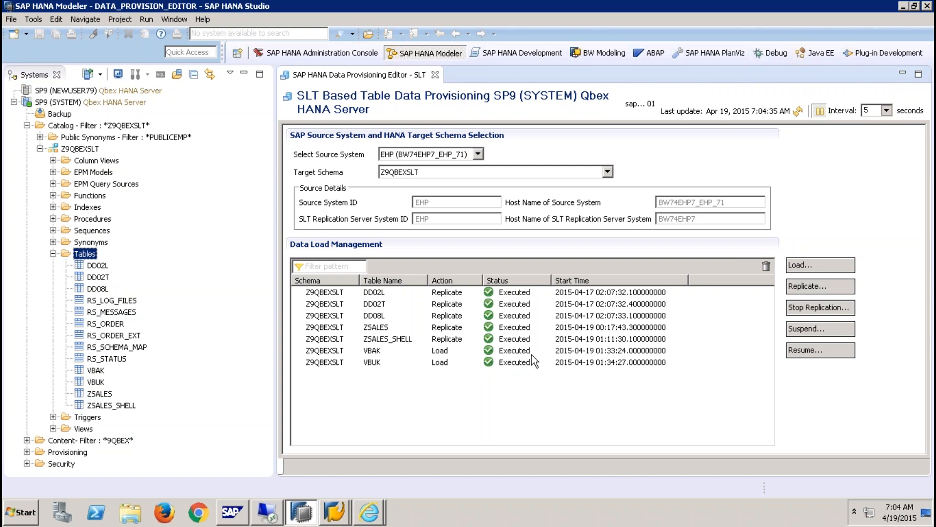
# - Keep refreshing the data load list until VBUK's replication shows In Process
pyautogui.click(797, 111)
pyautogui.click(798, 112)
pyautogui.click(798, 113)
pyautogui.click(798, 111)
pyautogui.click(799, 112)
# - Submit a Stop Replication request for VBUK and refresh to see it Executed
pyautogui.click(812, 311)
pyautogui.click(322, 159)
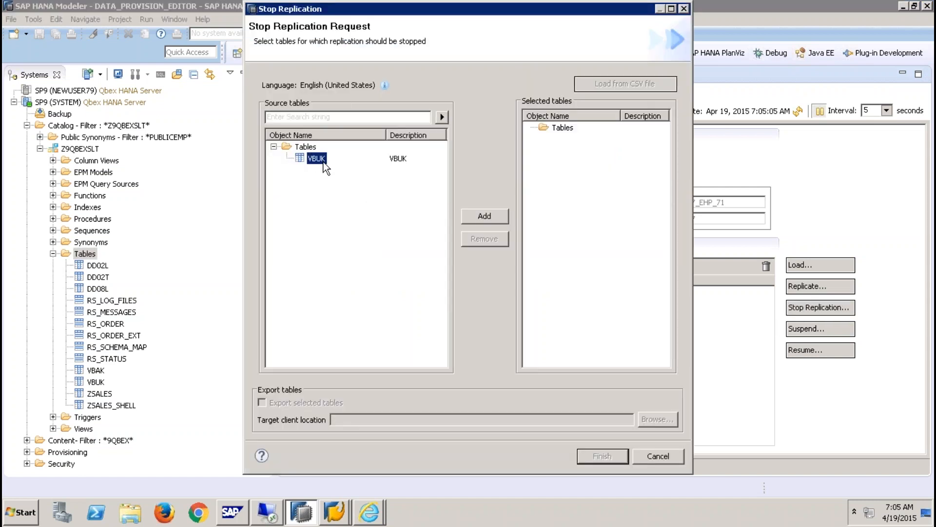
pyautogui.click(493, 220)
pyautogui.click(599, 457)
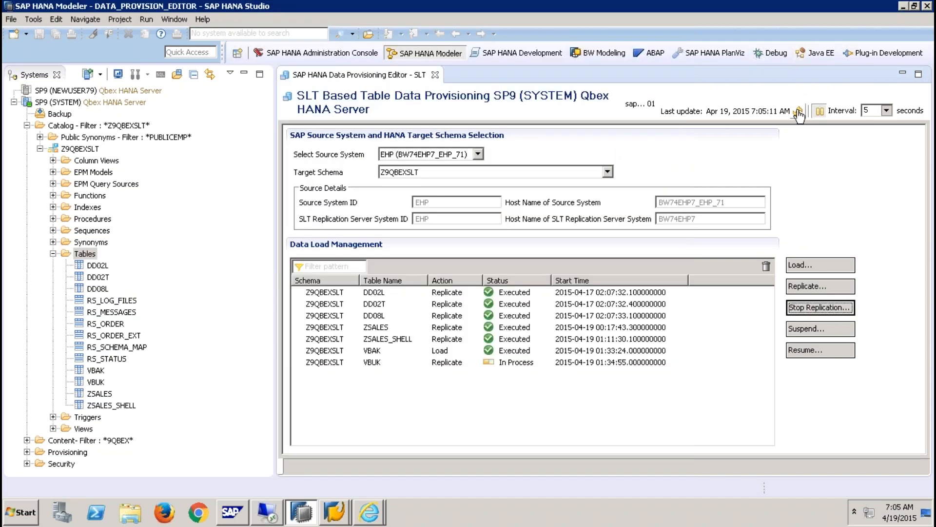
pyautogui.click(800, 114)
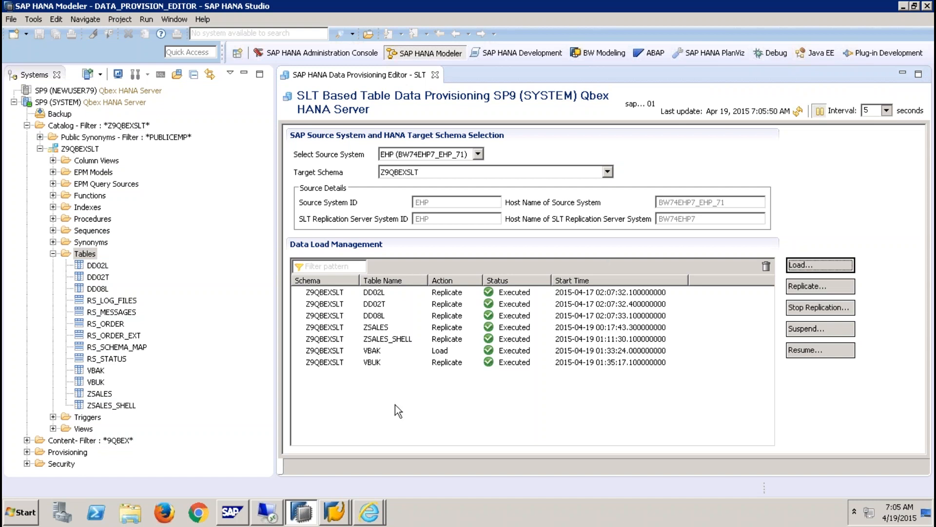
# - Minimize the remote session to reveal the PowerPoint slide on SLT transformations
pyautogui.moveTo(510, 8)
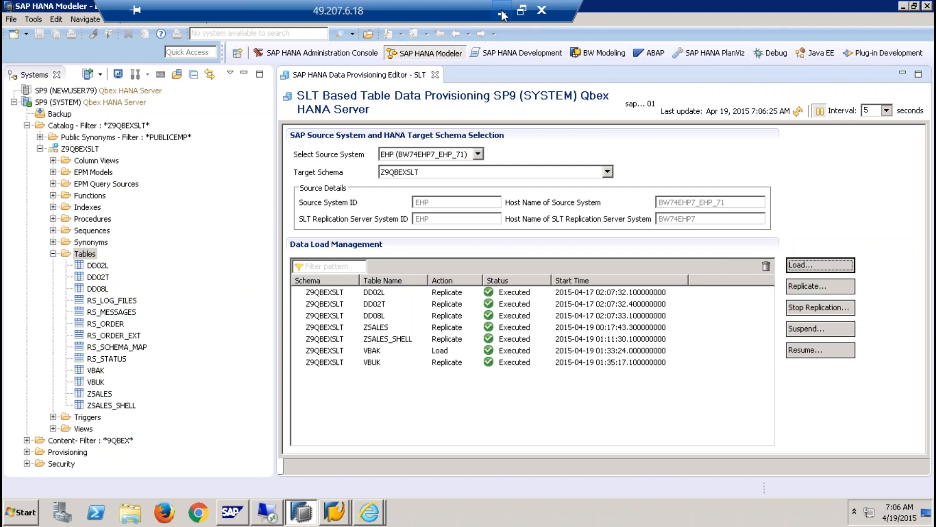
pyautogui.click(501, 9)
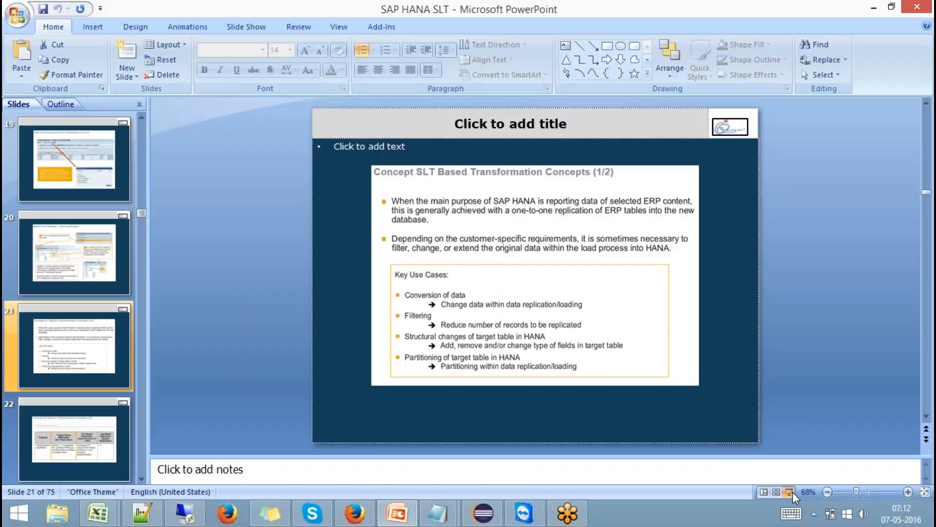
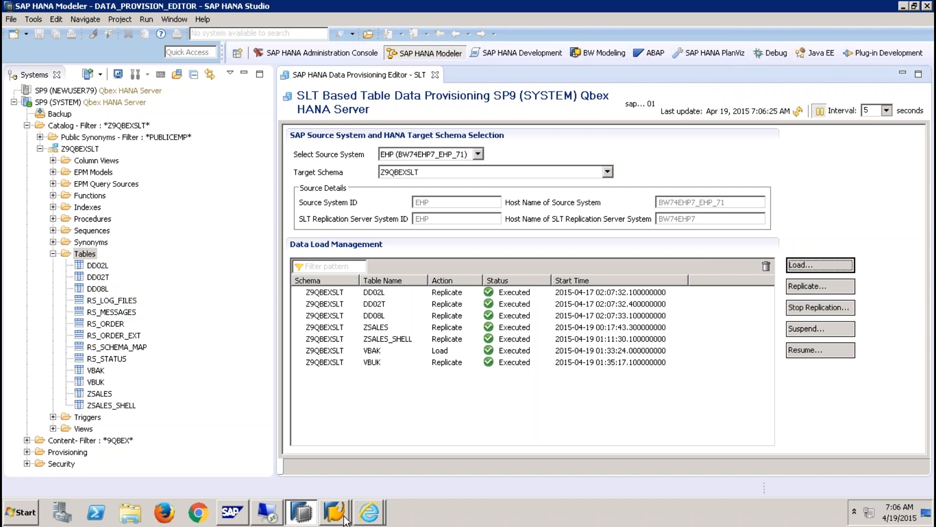
# - Toggle the remote desktop session to a window and back to full screen, then bring the LT Replication cockpit forward
pyautogui.doubleClick(421, 7)
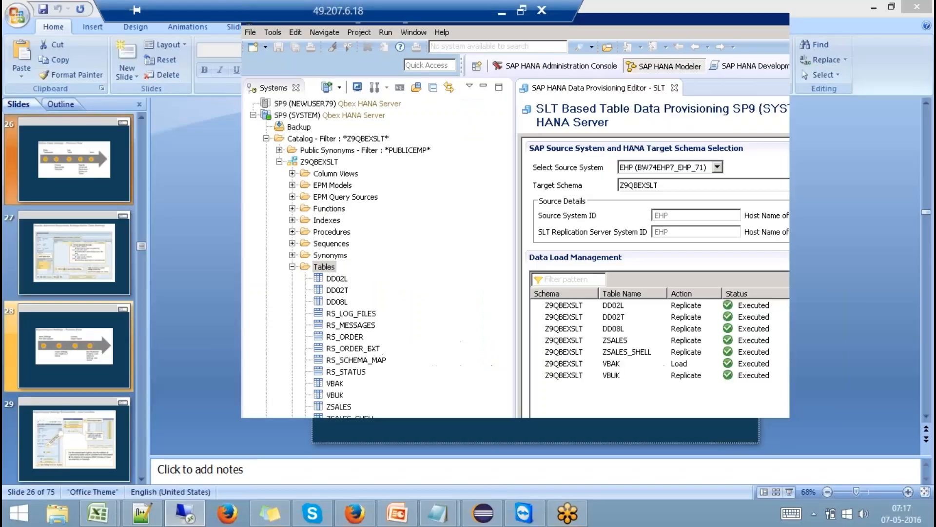
pyautogui.doubleClick(451, 24)
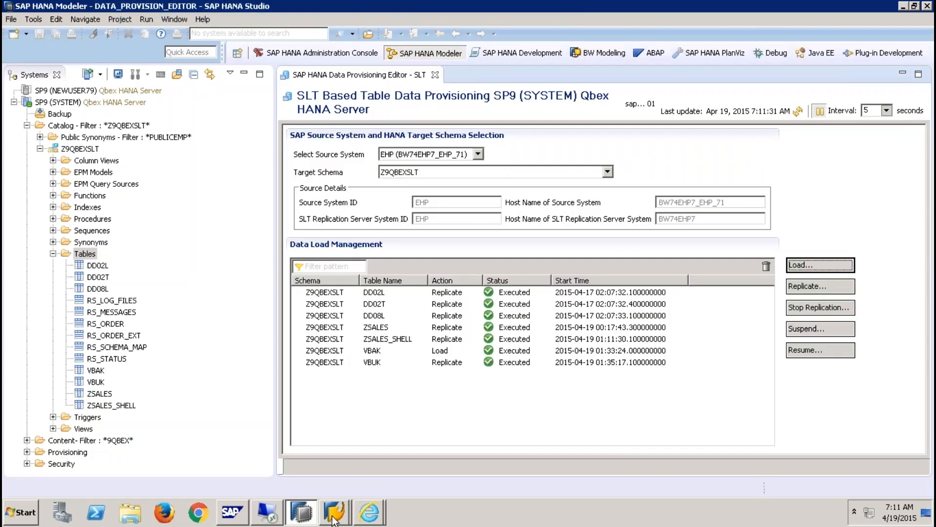
pyautogui.click(335, 516)
# - Run /nIUUC_REPL_CONFIG and open the Z9QBEXSLT replicator configuration for editing
pyautogui.click(347, 484)
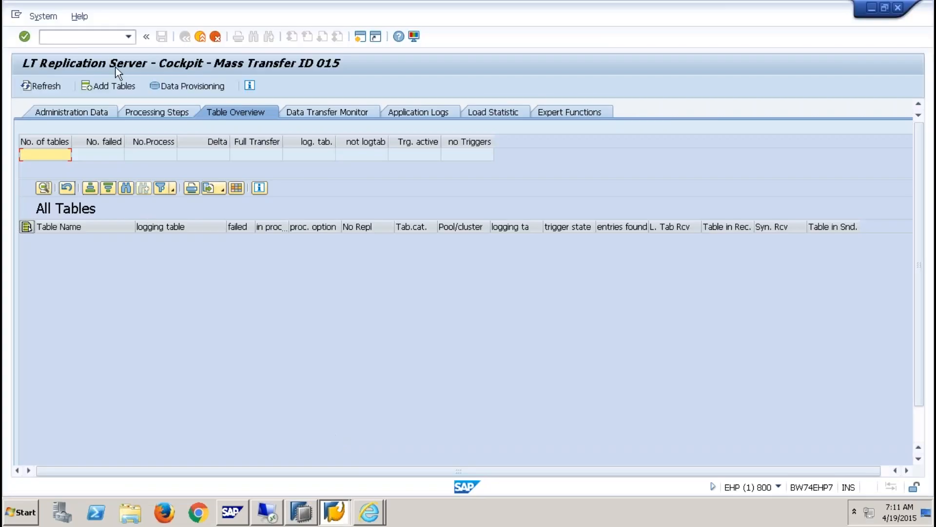
pyautogui.click(89, 37)
pyautogui.write('/')
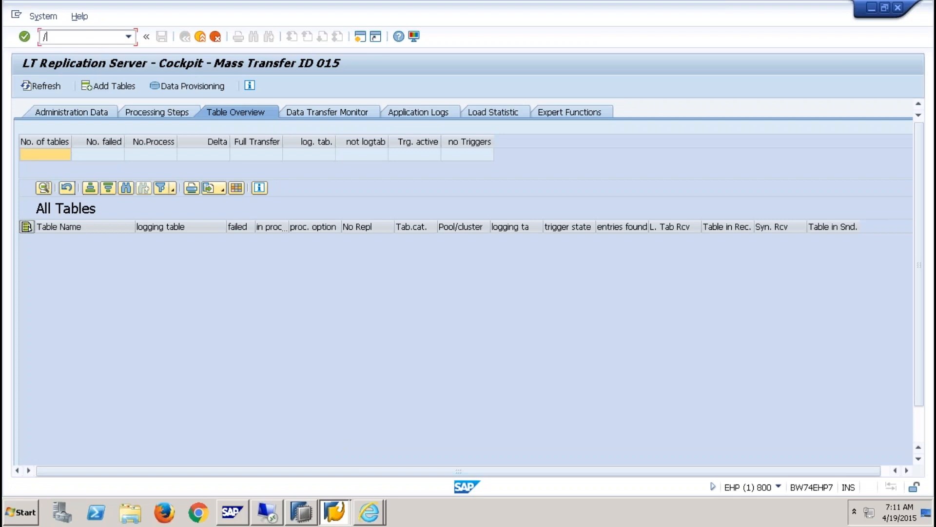
pyautogui.write('NIUUC_R')
pyautogui.write('EPL_CON')
pyautogui.write('FIG')
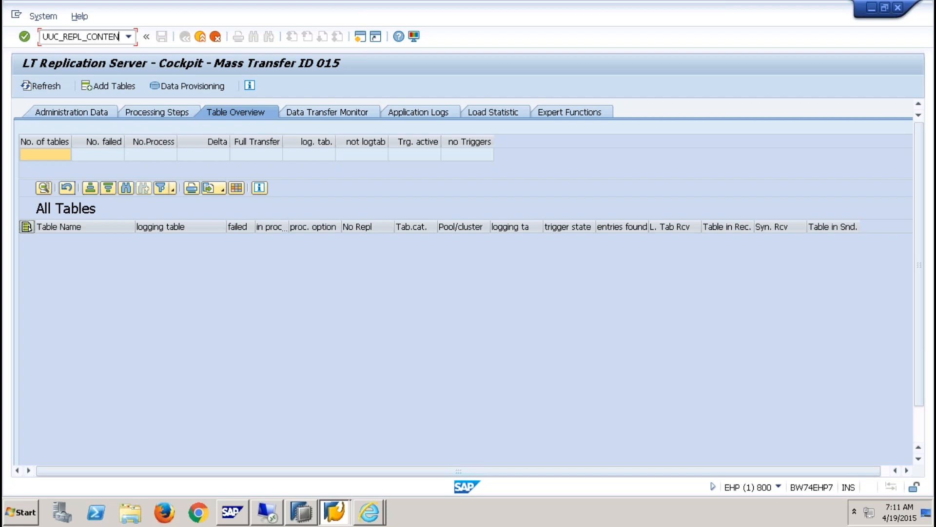
pyautogui.press('Return')
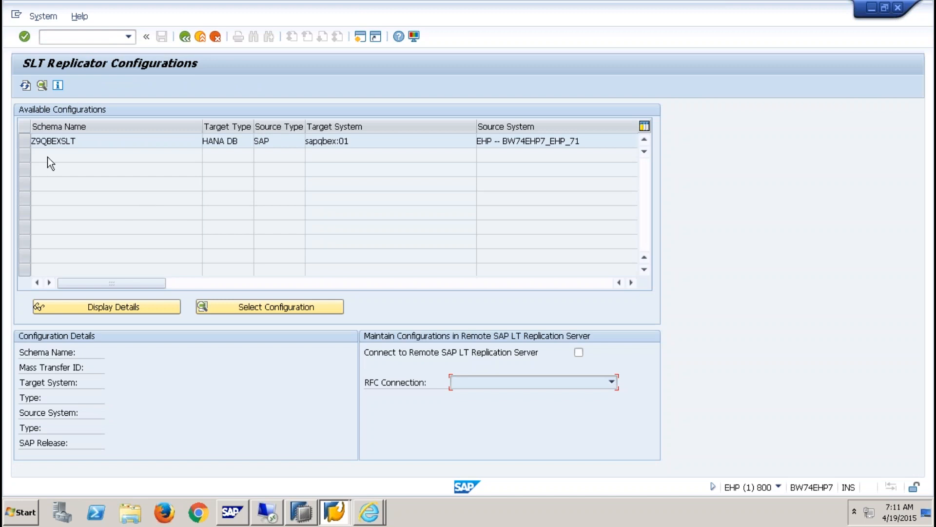
pyautogui.click(28, 141)
pyautogui.click(273, 308)
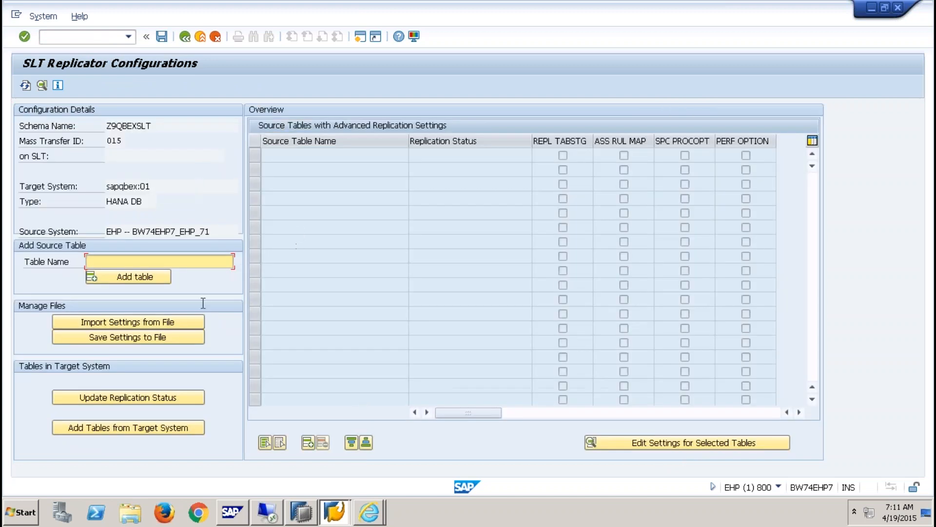
# - Add YSALES as a source table name and select its row in the list
pyautogui.click(138, 261)
pyautogui.write('YSALES')
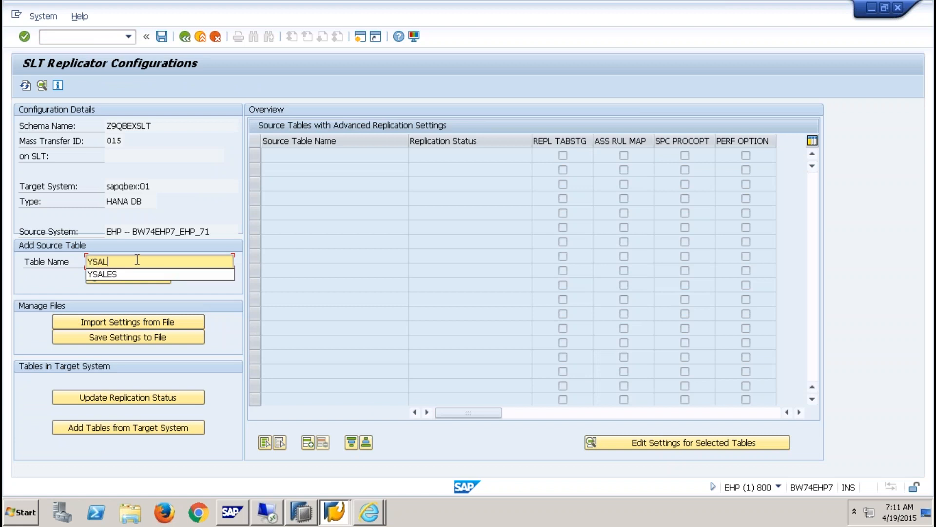
pyautogui.press('Return')
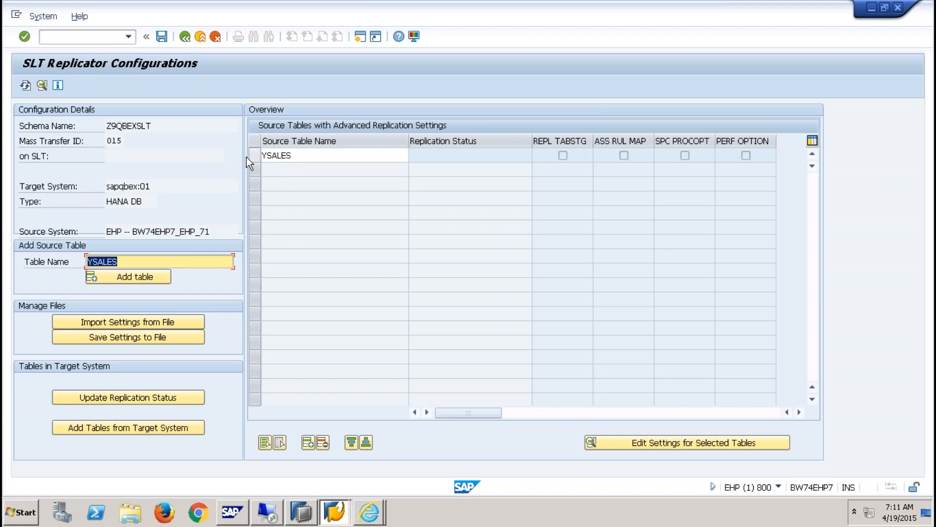
pyautogui.click(295, 154)
pyautogui.moveTo(279, 154); pyautogui.dragTo(293, 155)
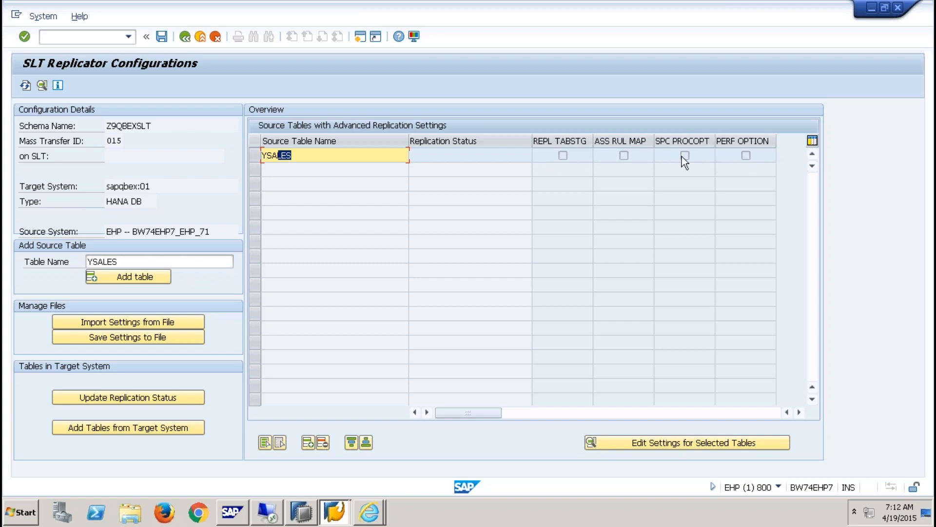
pyautogui.click(254, 155)
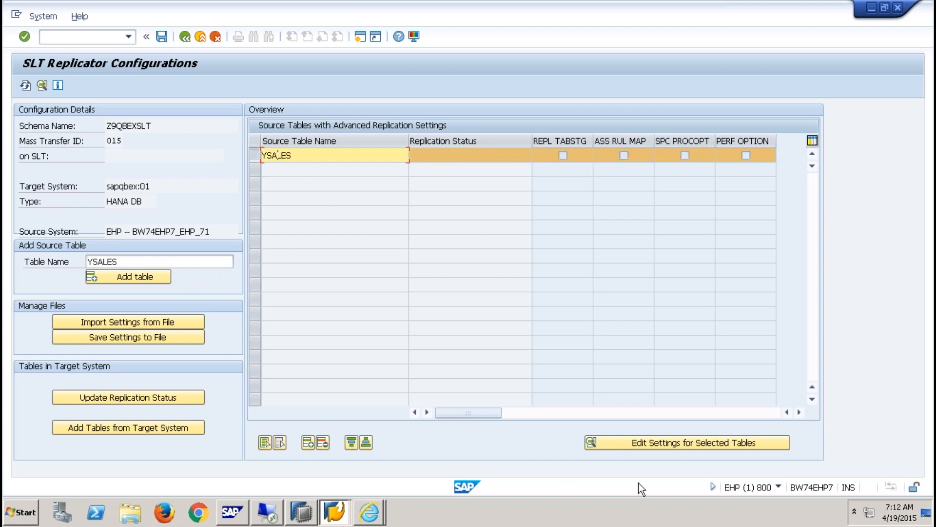
# - Open the advanced replication settings for YSALES and add a target table structure entry
pyautogui.click(684, 443)
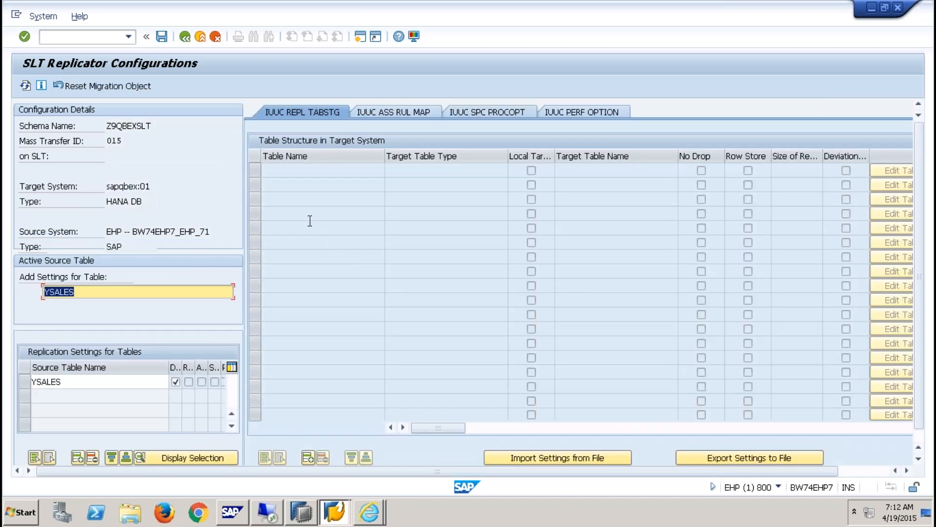
pyautogui.moveTo(304, 469); pyautogui.dragTo(561, 472)
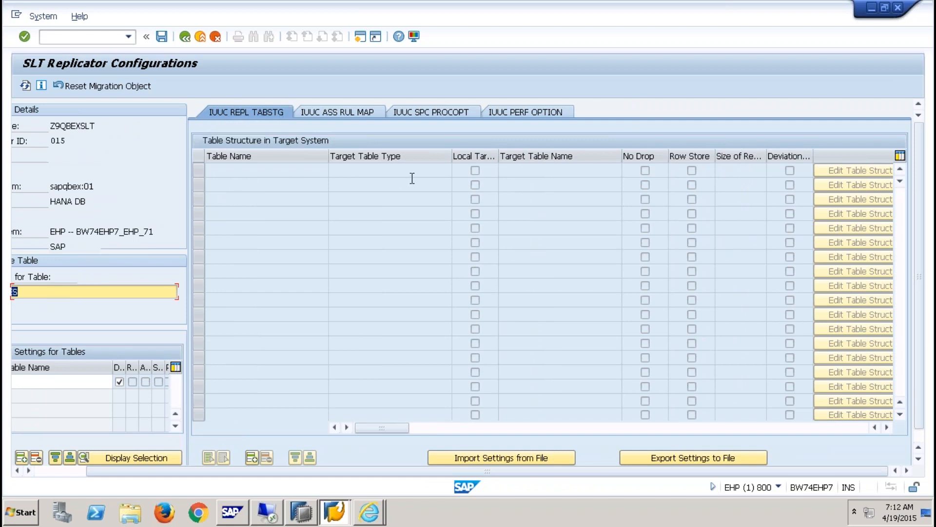
pyautogui.click(62, 471)
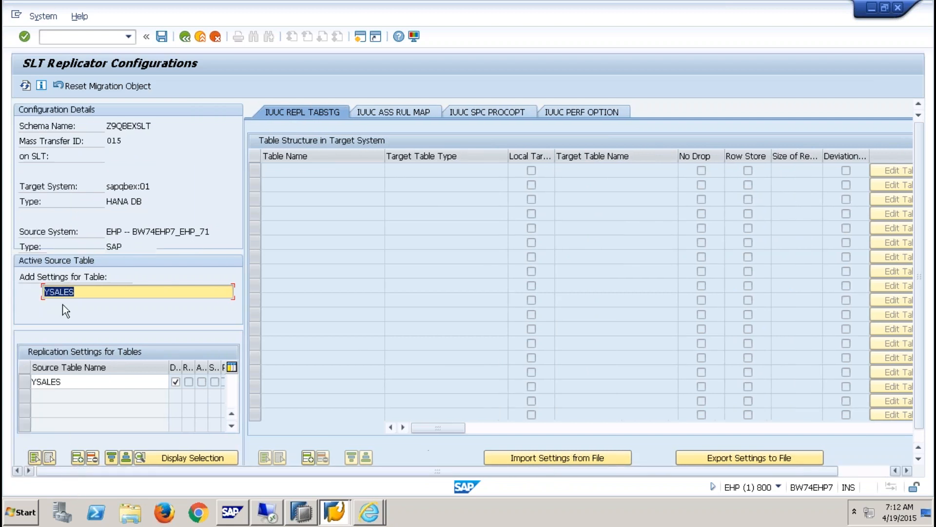
pyautogui.click(24, 381)
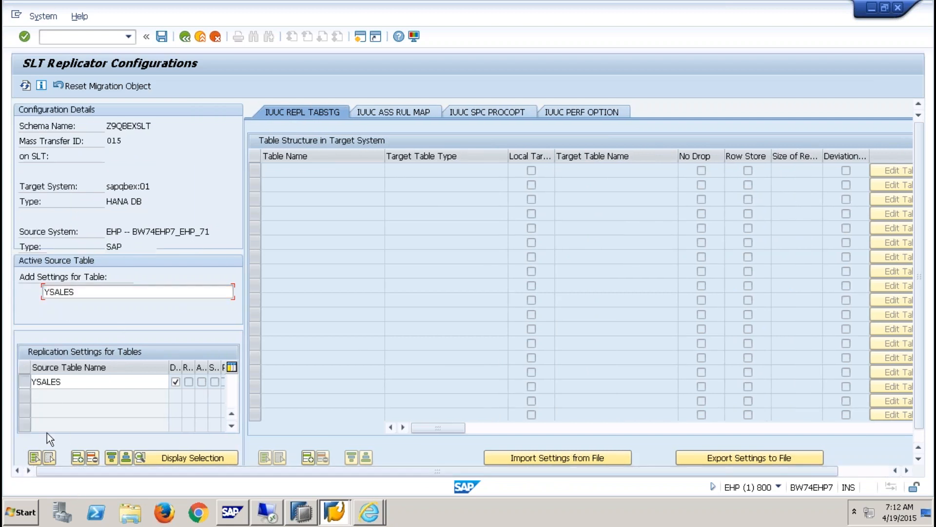
pyautogui.click(308, 458)
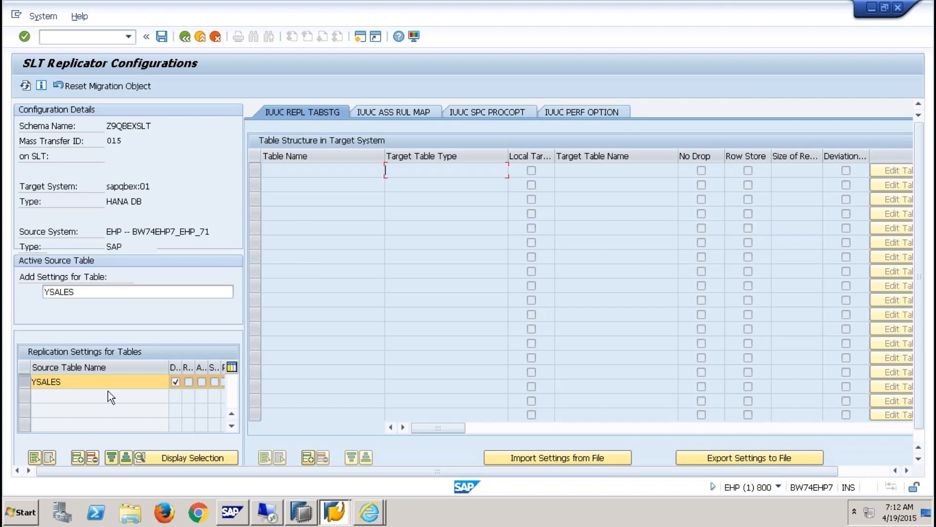
pyautogui.click(77, 458)
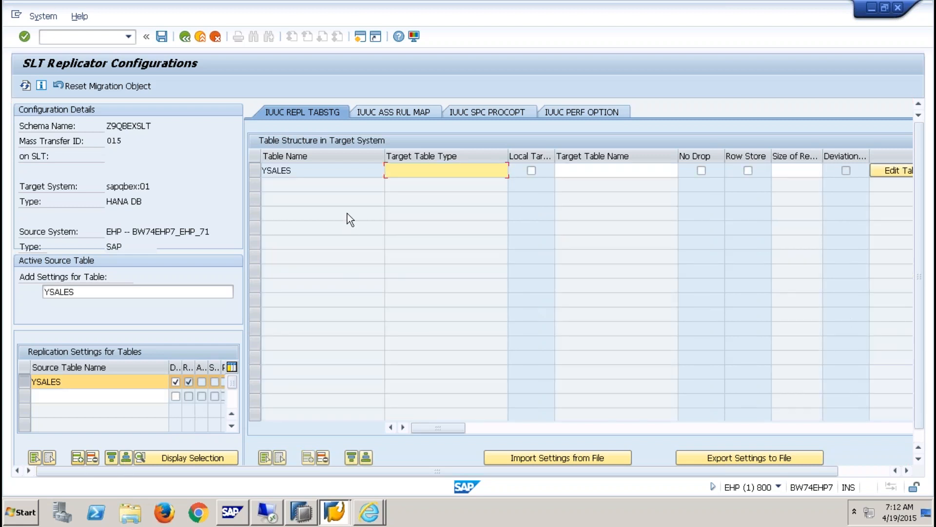
pyautogui.moveTo(397, 471); pyautogui.dragTo(463, 471)
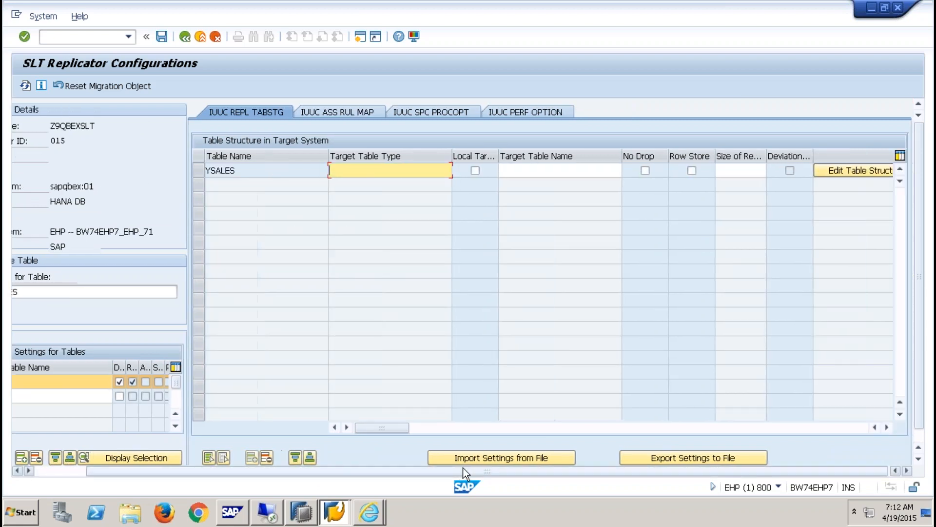
# - Inspect the YSALES table name, target name and Row Store cells, leaving the size empty
pyautogui.moveTo(244, 176); pyautogui.dragTo(195, 171)
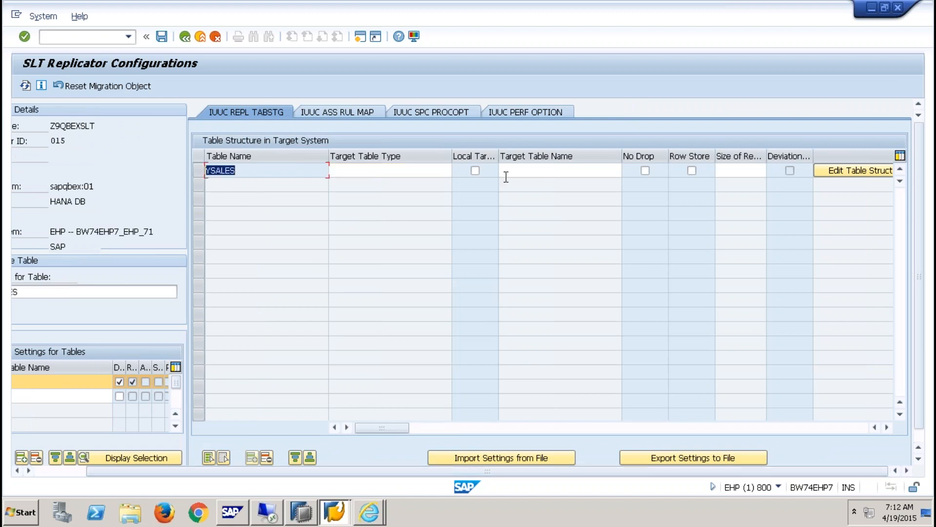
pyautogui.click(253, 177)
pyautogui.moveTo(243, 174); pyautogui.dragTo(207, 171)
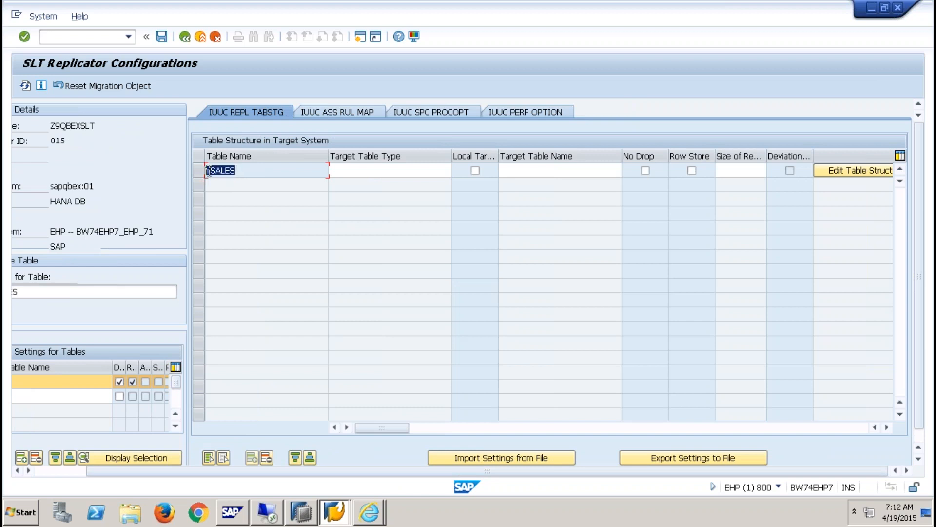
pyautogui.click(539, 169)
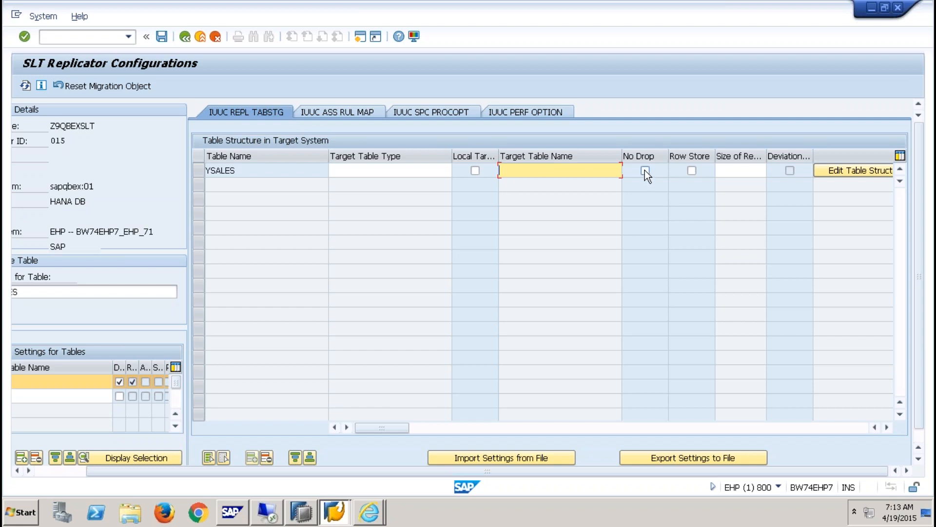
pyautogui.click(692, 170)
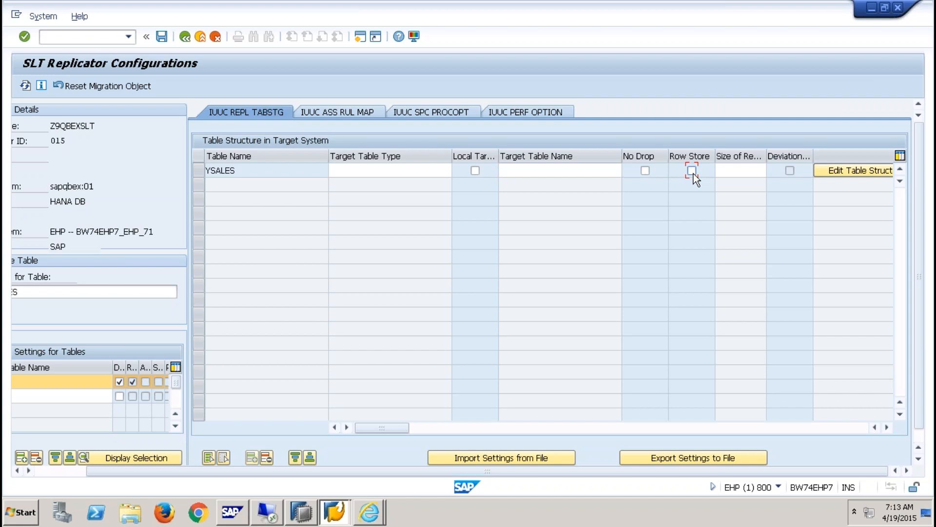
pyautogui.click(735, 172)
pyautogui.write('1000')
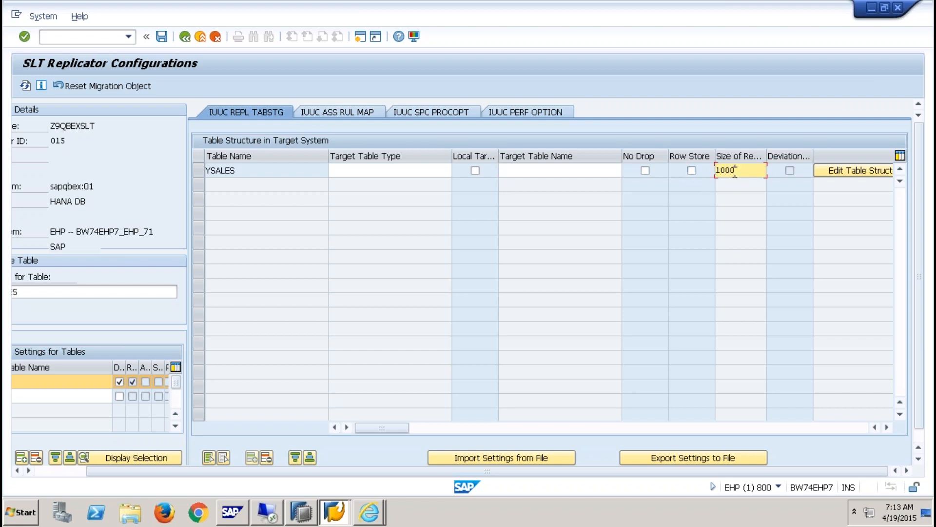
pyautogui.press('BackSpace')
pyautogui.press('BackSpace')
pyautogui.press('BackSpace')
pyautogui.press('BackSpace')
# - Scroll the grid to the further columns and open the YSALES table structure editor
pyautogui.click(887, 427)
pyautogui.click(887, 427)
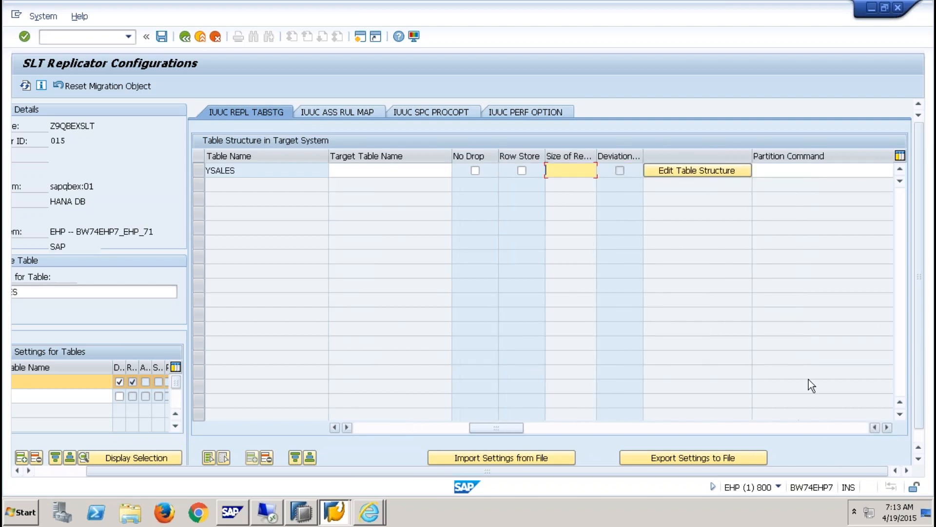
pyautogui.click(689, 168)
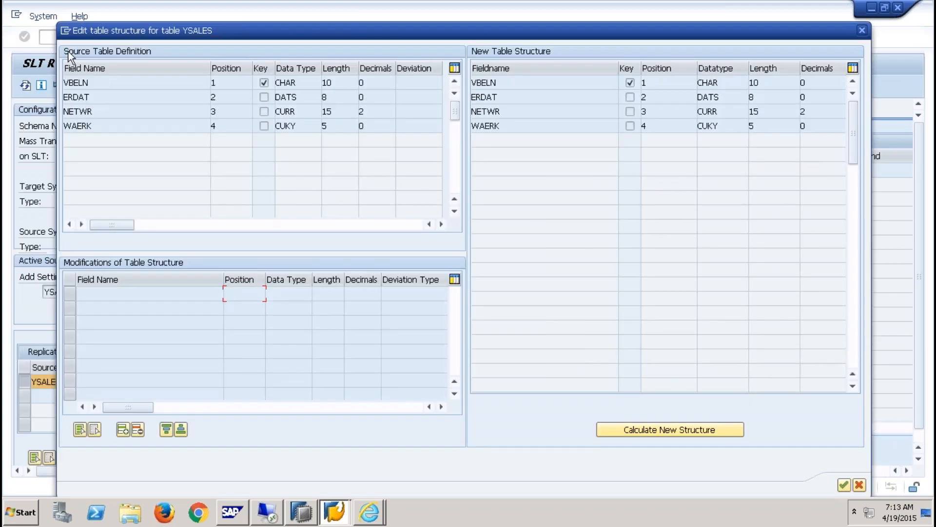
# - Inspect the NETWR, VBELN, WAERK and ERDAT fields in the source and new structures
pyautogui.click(95, 111)
pyautogui.click(537, 83)
pyautogui.click(522, 125)
pyautogui.click(118, 98)
# - Cancel the editor, scroll to the Partition Command cell, and switch to the IUUC ASS RUL MAP tab
pyautogui.click(860, 484)
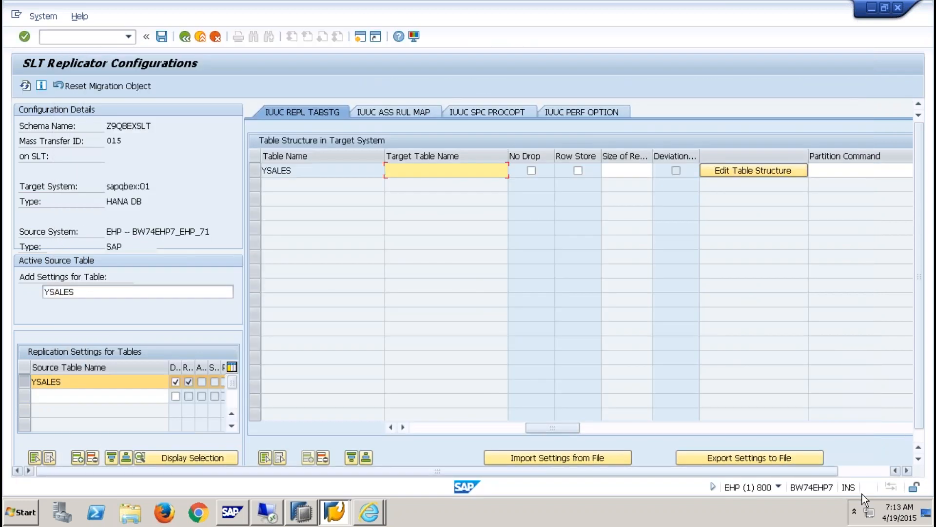
pyautogui.moveTo(803, 470); pyautogui.dragTo(867, 469)
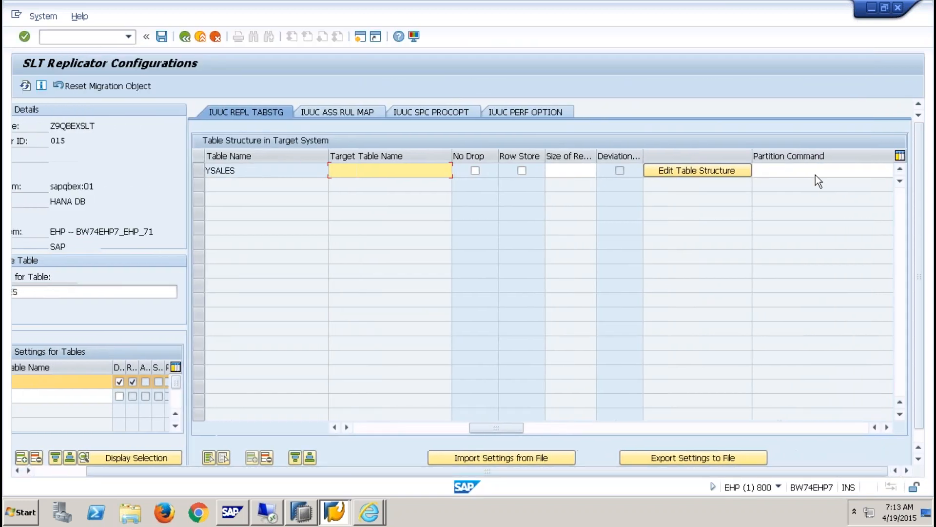
pyautogui.click(815, 172)
pyautogui.click(886, 428)
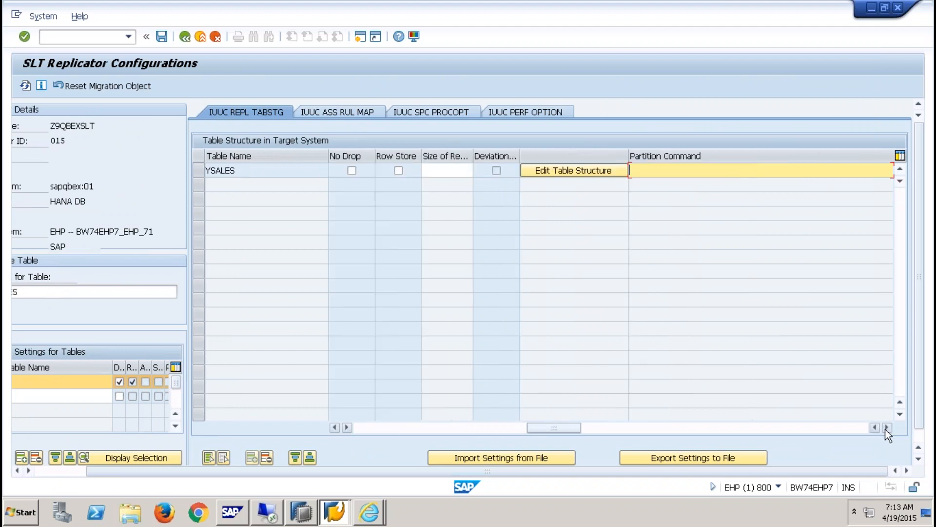
pyautogui.click(887, 428)
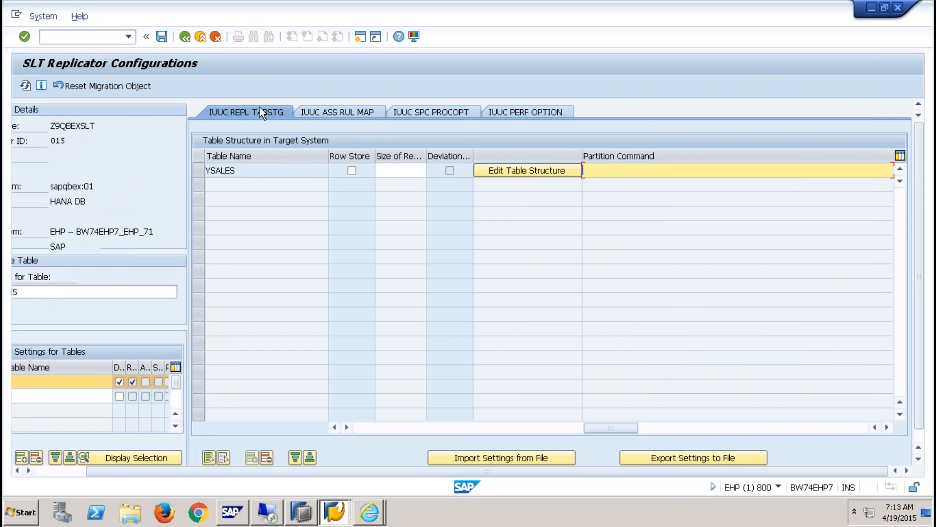
pyautogui.click(330, 111)
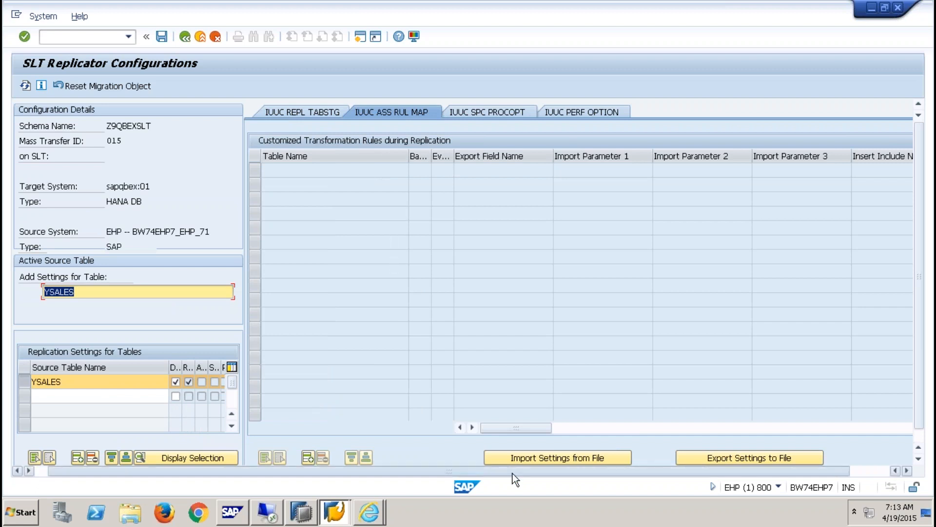
# - Switch to the IUUC SPC PROCOPT tab showing the empty Special Database Triggers list
pyautogui.moveTo(513, 471); pyautogui.dragTo(643, 473)
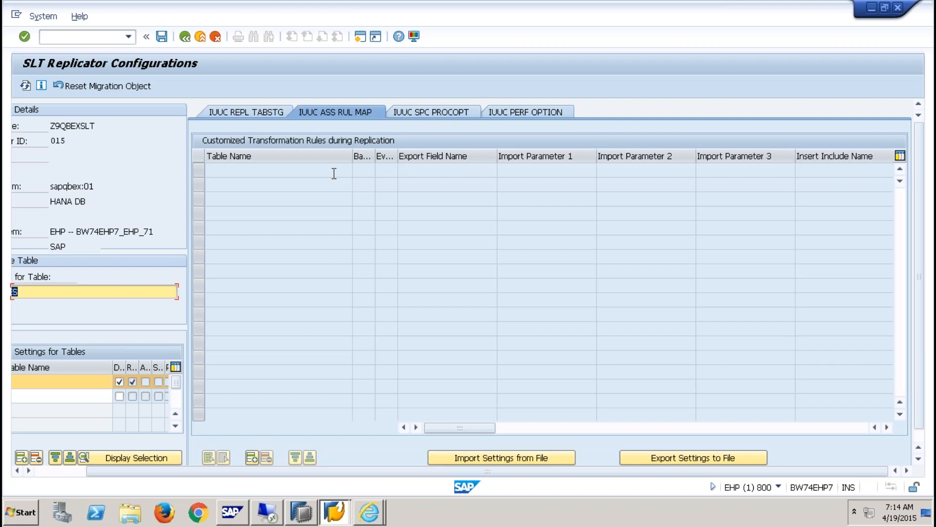
pyautogui.click(453, 112)
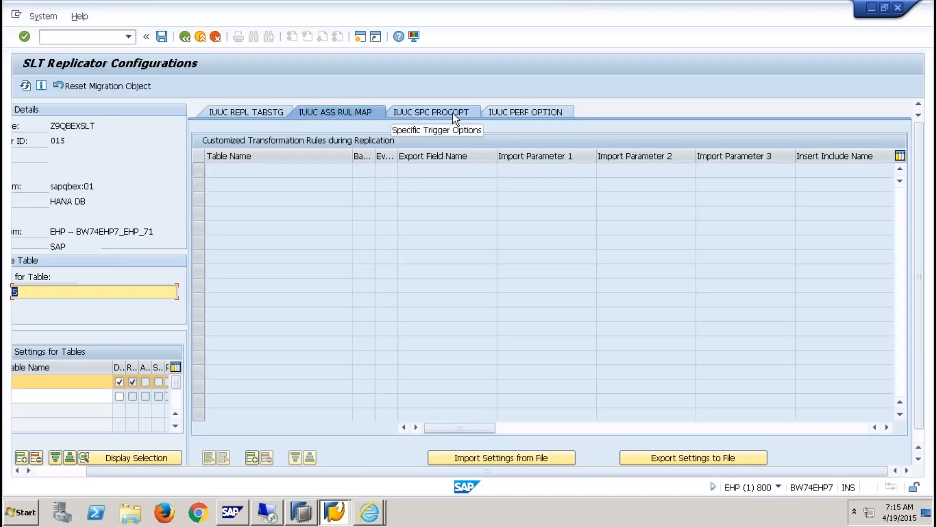
pyautogui.click(452, 113)
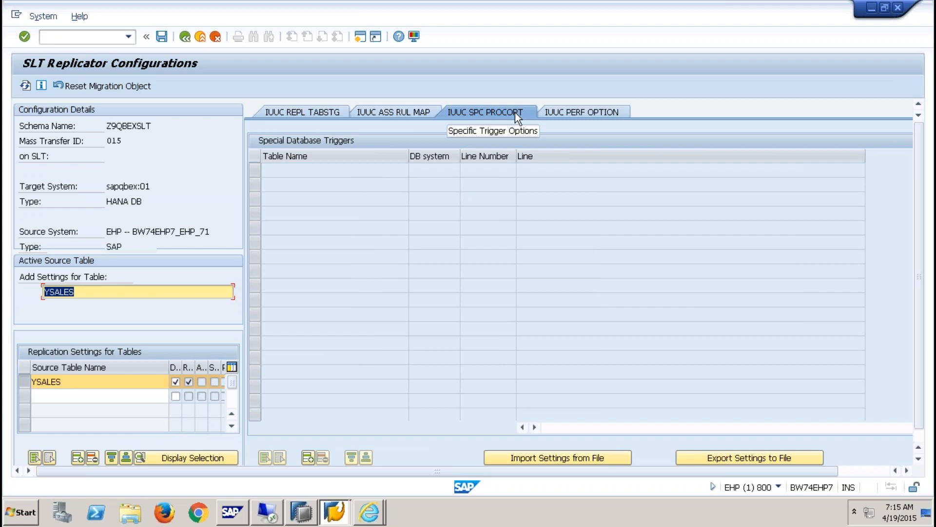
# - Click through the table name and Line cells of the first trigger row
pyautogui.click(337, 169)
pyautogui.click(545, 170)
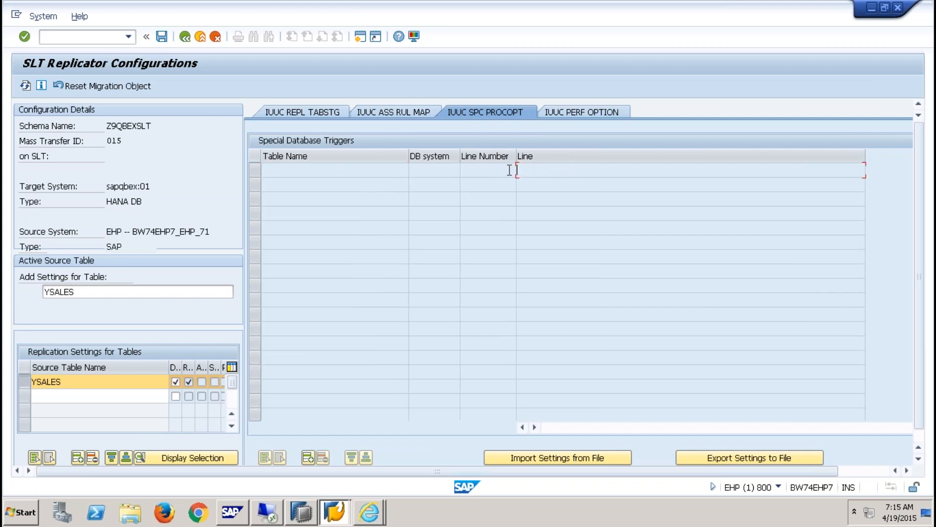
pyautogui.click(262, 171)
# - Check the Reading Type options on IUUC PERF OPTION without choosing one, then return to IUUC ASS RUL MAP
pyautogui.click(607, 112)
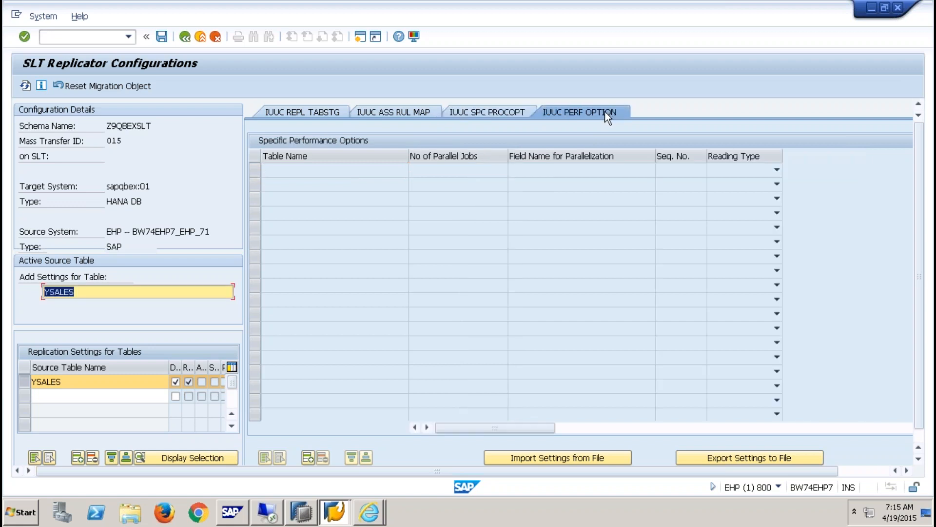
pyautogui.click(372, 168)
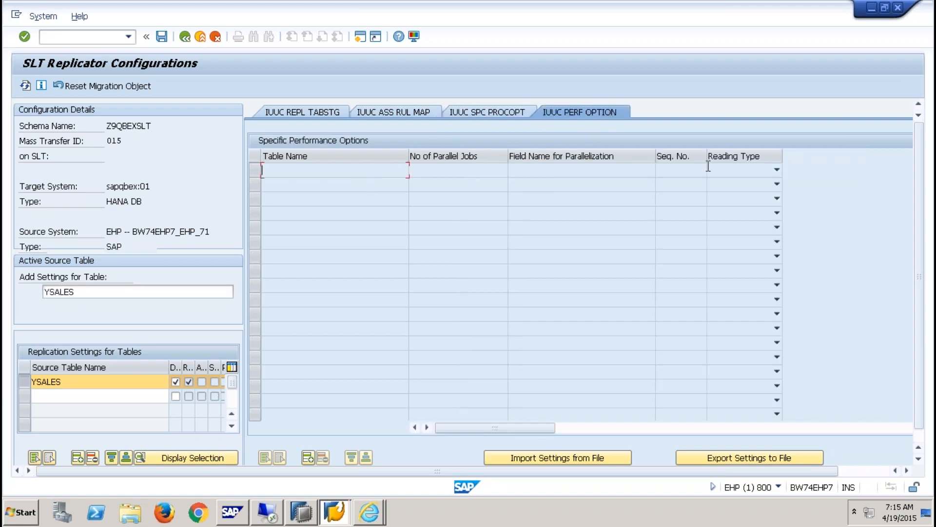
pyautogui.click(776, 170)
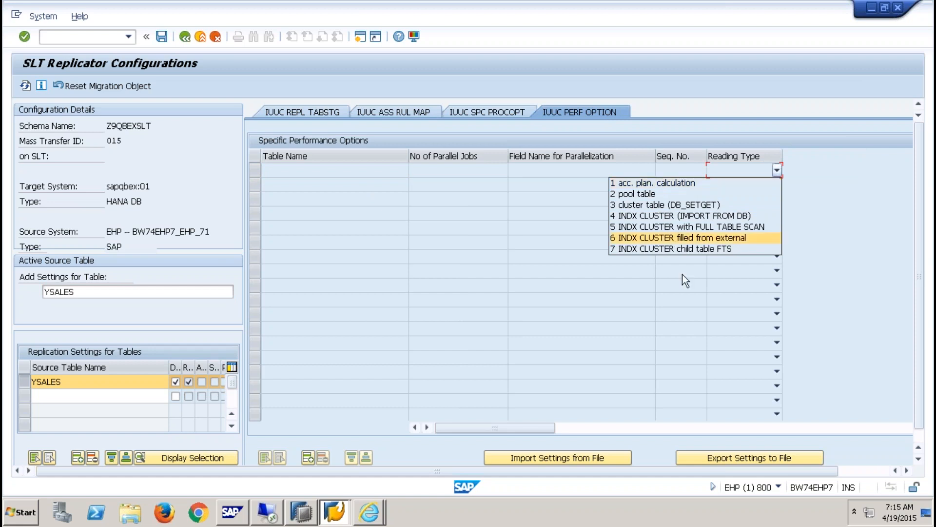
pyautogui.press('Escape')
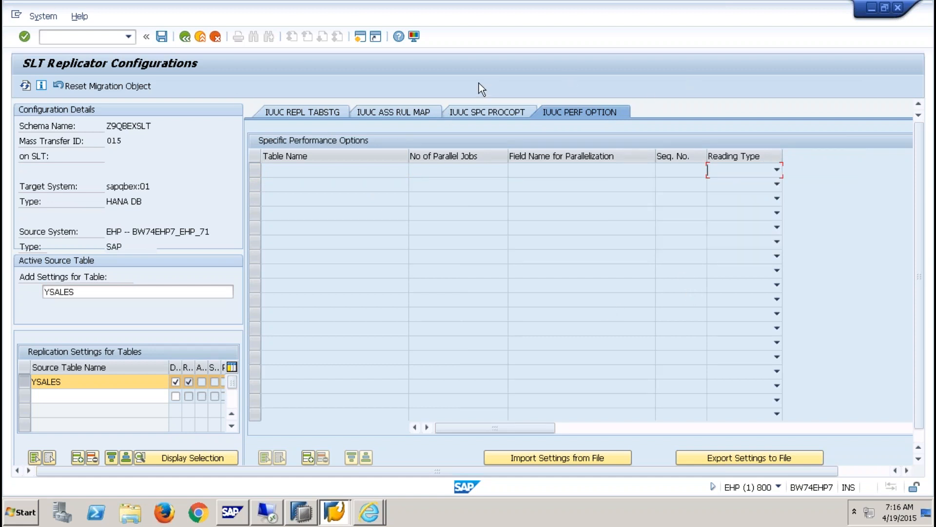
pyautogui.click(414, 112)
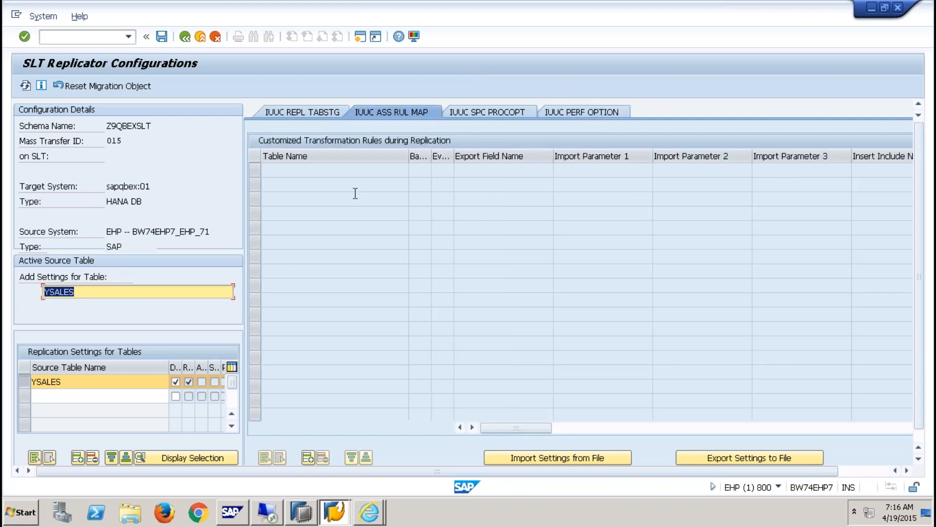
pyautogui.click(357, 170)
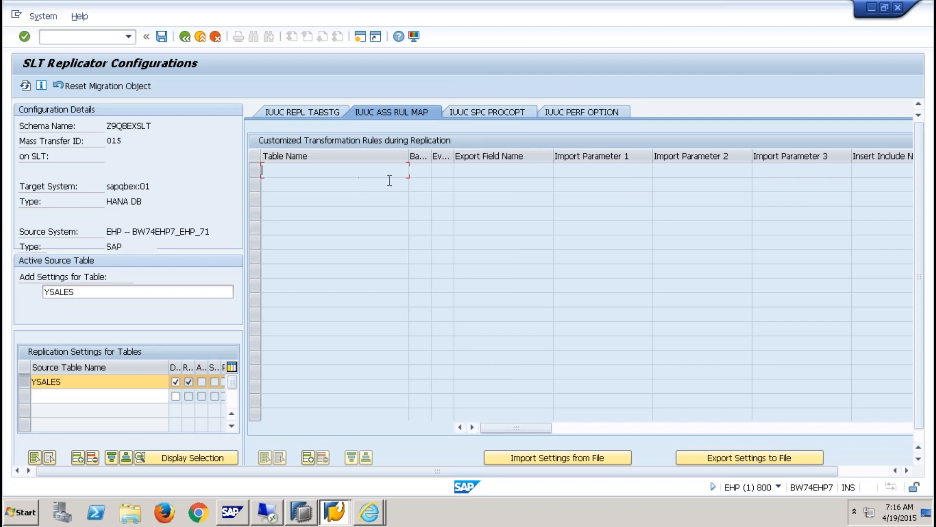
pyautogui.click(444, 186)
pyautogui.click(448, 171)
pyautogui.moveTo(490, 4)
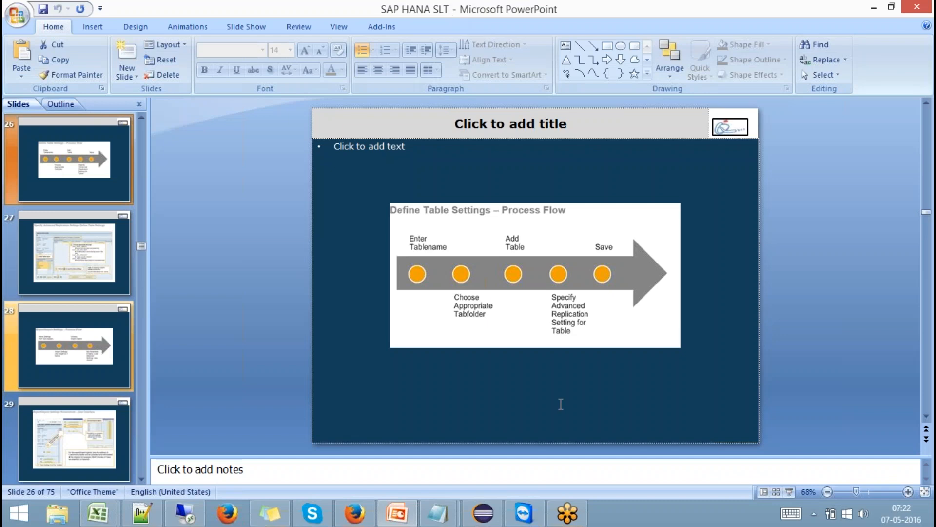
# - Present from the current slide through the replication settings and export/import slides to the transformation data example
pyautogui.hotkey('shift', 'F5')
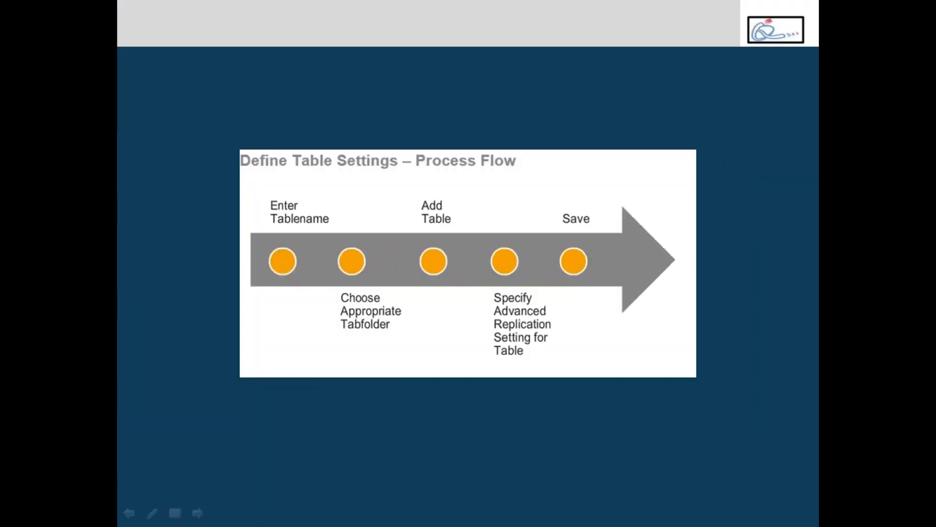
pyautogui.press('Right')
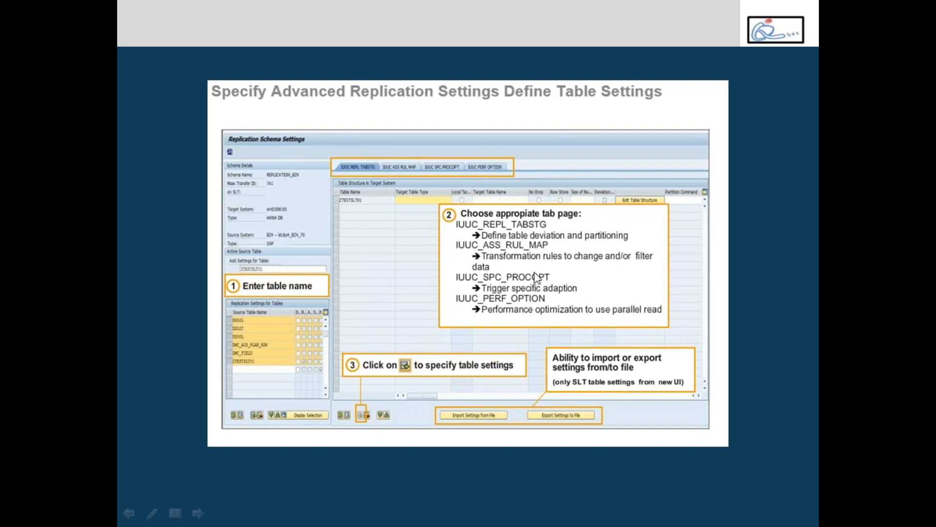
pyautogui.press('Right')
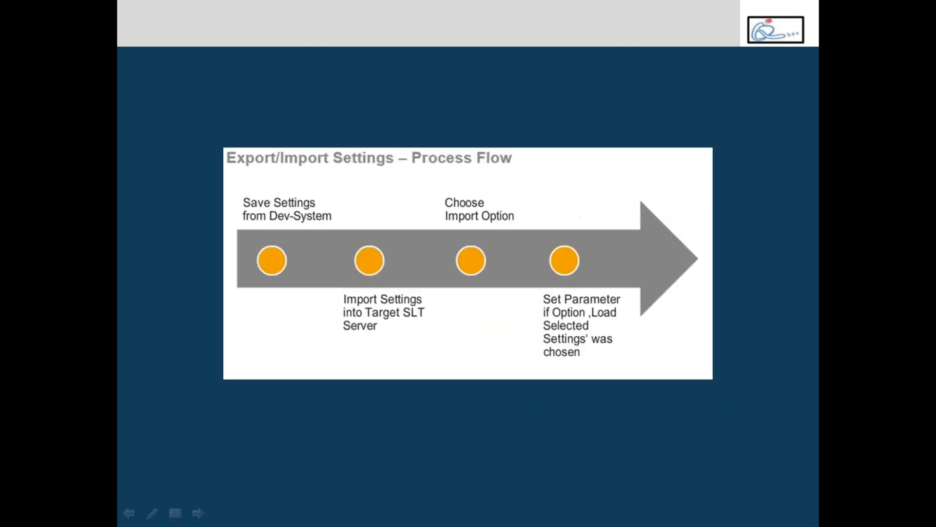
pyautogui.press('Right')
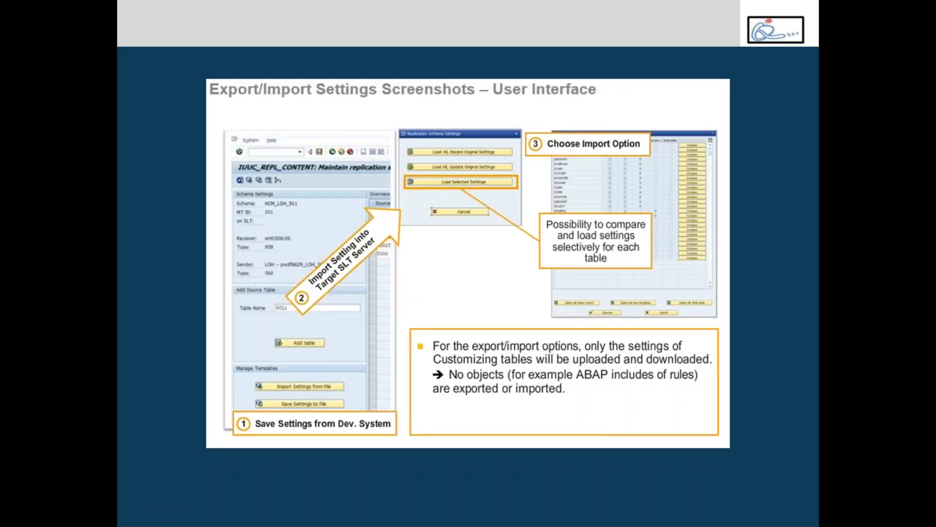
pyautogui.press('Right')
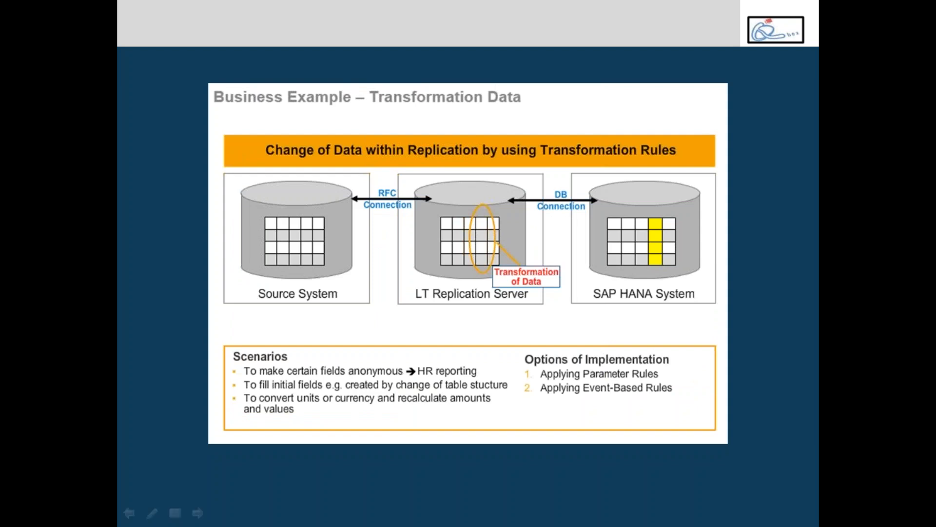
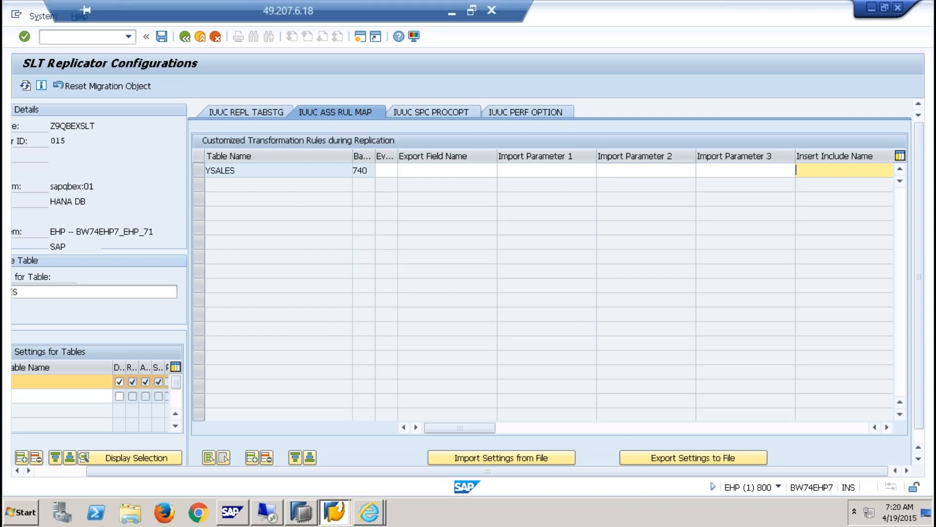
# - Exit the SLT replicator configuration via the source-table overview, declining to save changes
pyautogui.doubleClick(424, 5)
pyautogui.doubleClick(427, 27)
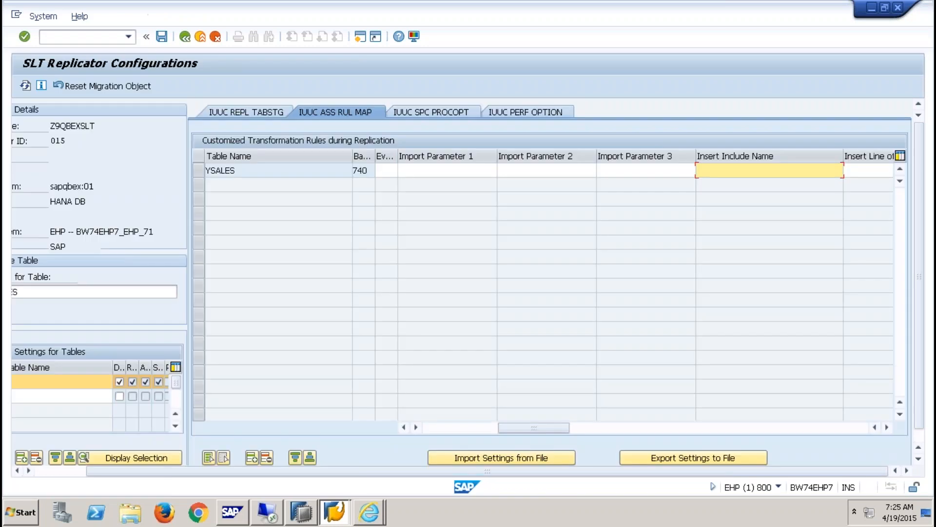
pyautogui.click(185, 36)
pyautogui.click(192, 38)
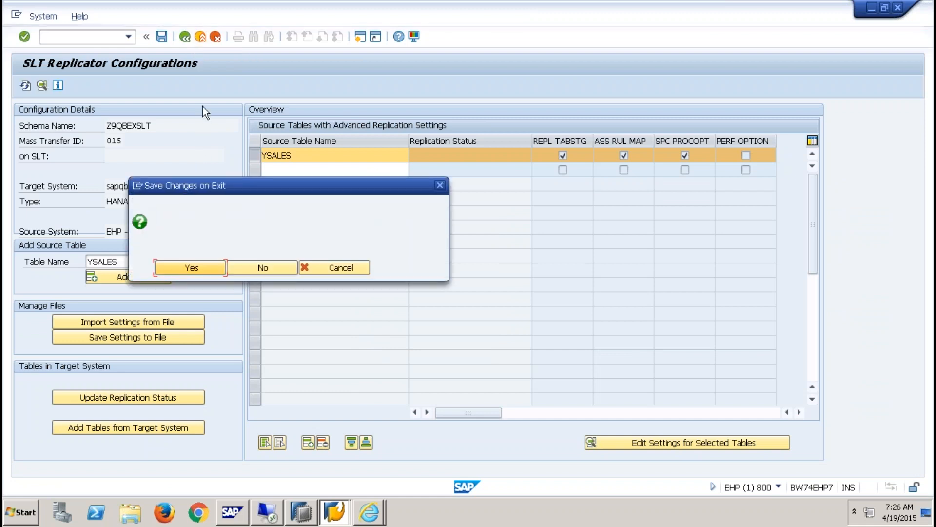
pyautogui.click(263, 268)
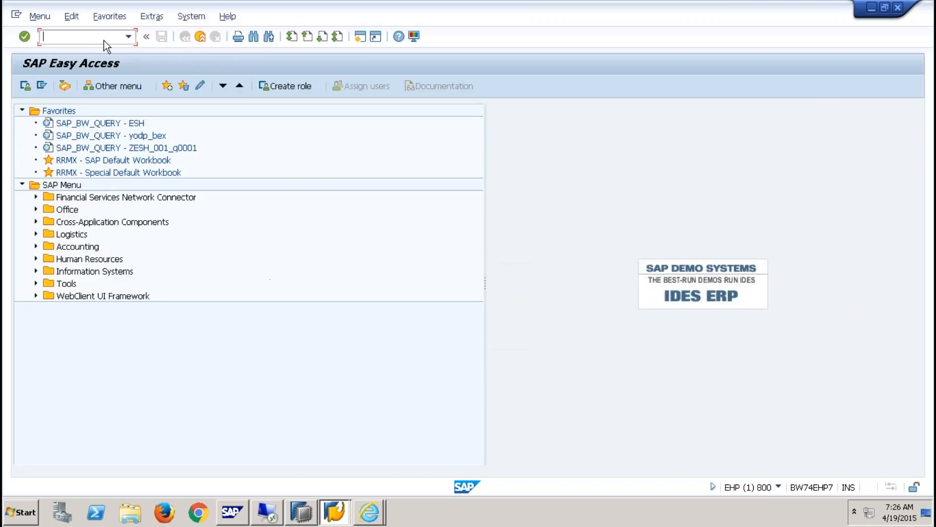
# - Display the YSALES table entries in SE11 sorted by the currency column
pyautogui.write('/NSE1')
pyautogui.press('Return')
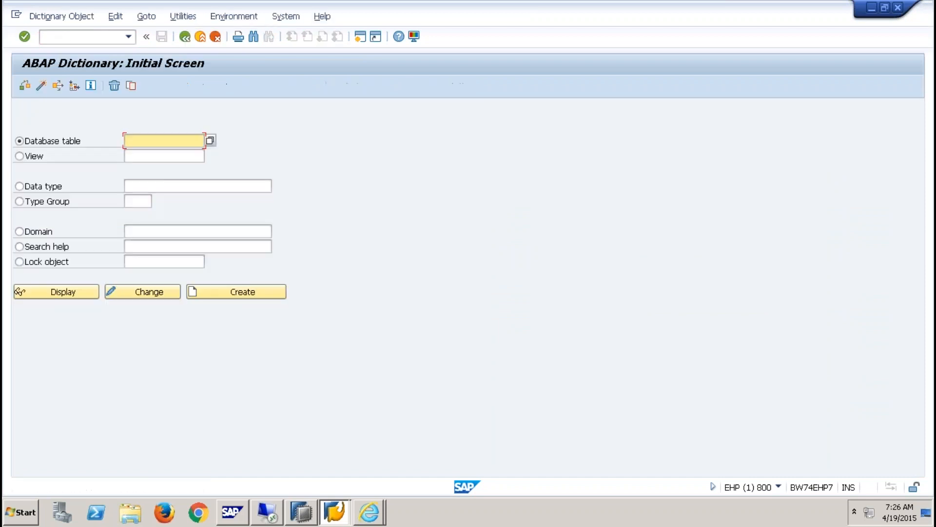
pyautogui.write('YSALES')
pyautogui.click(57, 295)
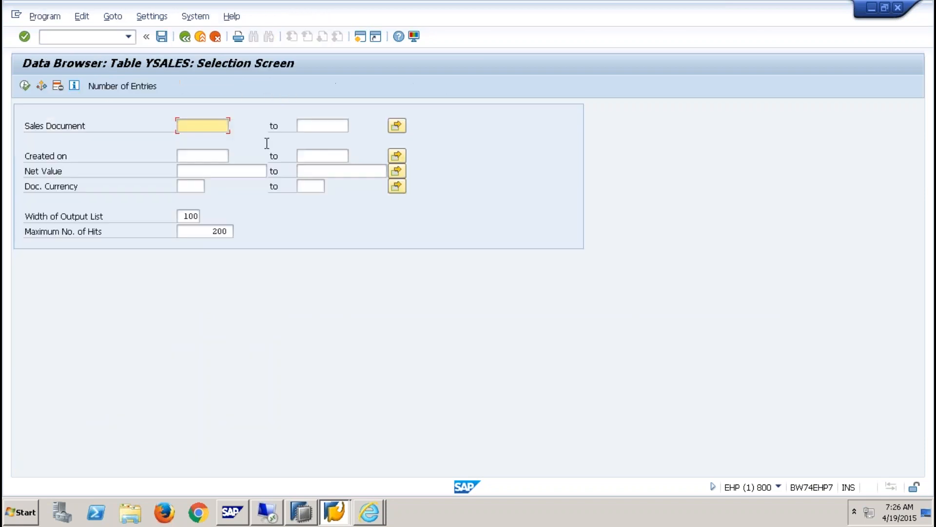
pyautogui.click(24, 87)
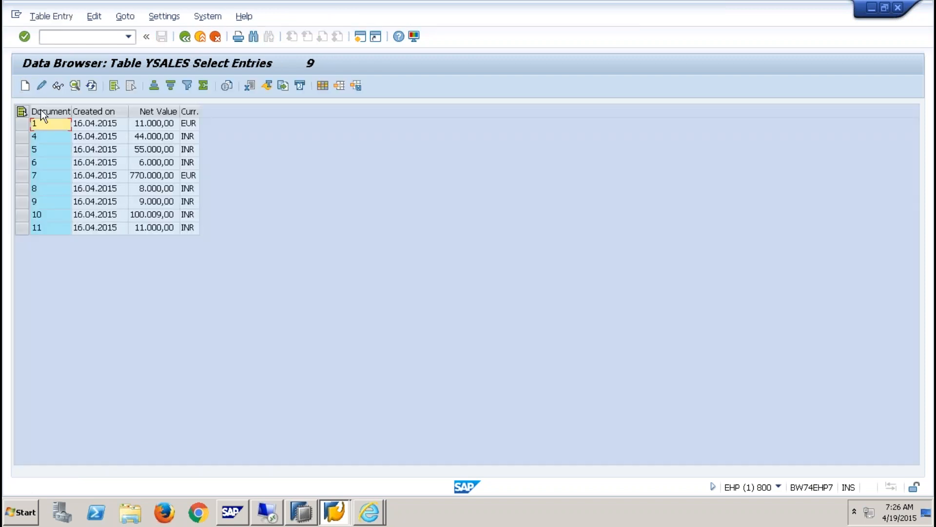
pyautogui.click(189, 111)
pyautogui.click(154, 87)
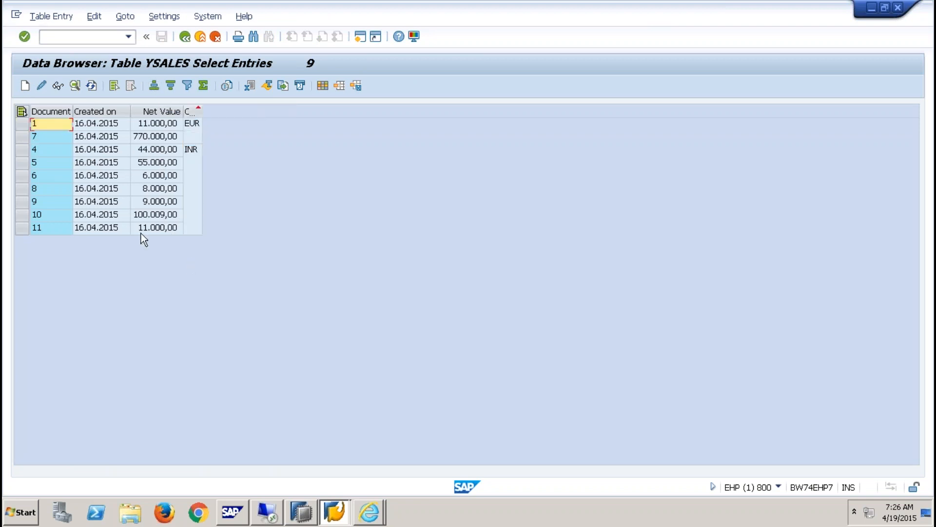
# - Return to the YSALES field list and block-copy field names VBELN through WAERK
pyautogui.click(187, 38)
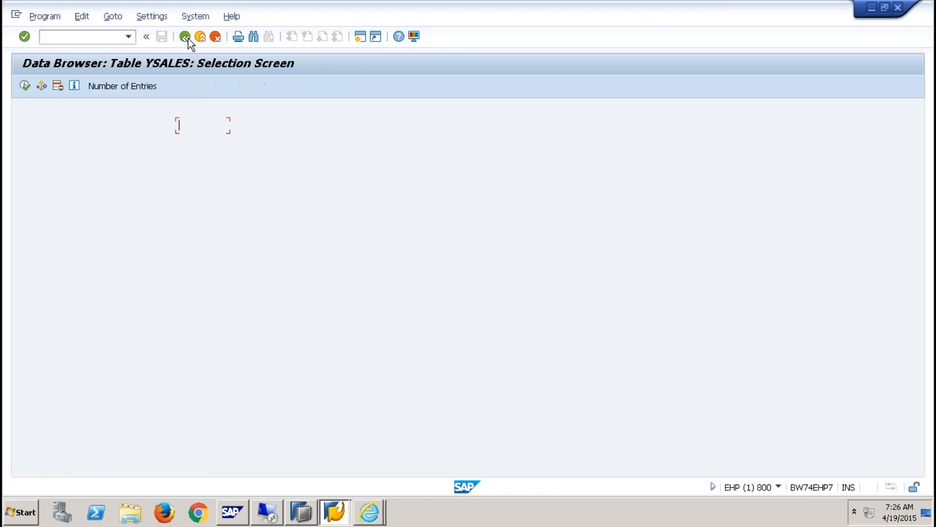
pyautogui.click(185, 37)
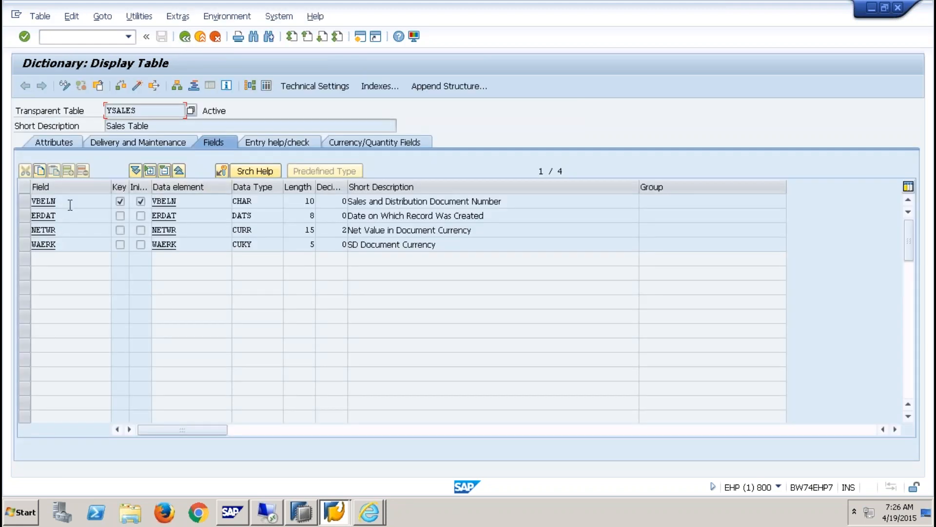
pyautogui.click(69, 214)
pyautogui.click(74, 243)
pyautogui.click(71, 201)
pyautogui.hotkey('ctrl', 'y')
pyautogui.moveTo(68, 200); pyautogui.dragTo(84, 249)
pyautogui.hotkey('ctrl', 'c')
pyautogui.click(36, 517)
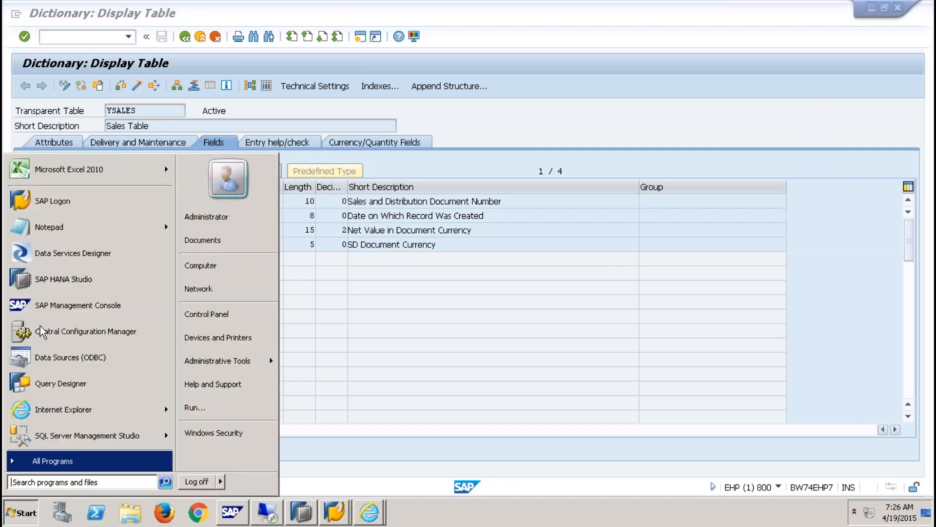
# - Launch Excel 2010 maximized, dismissing the Office activation notice and recovered files list
pyautogui.click(69, 168)
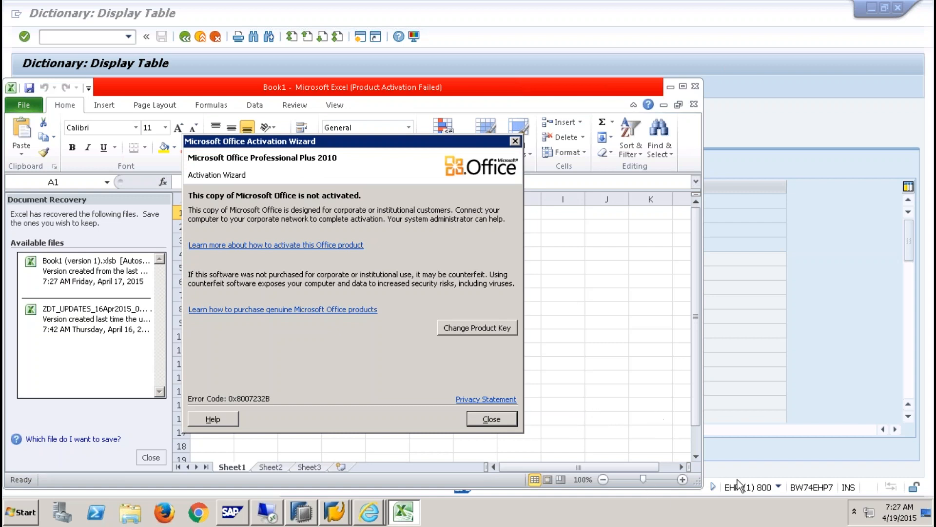
pyautogui.click(501, 419)
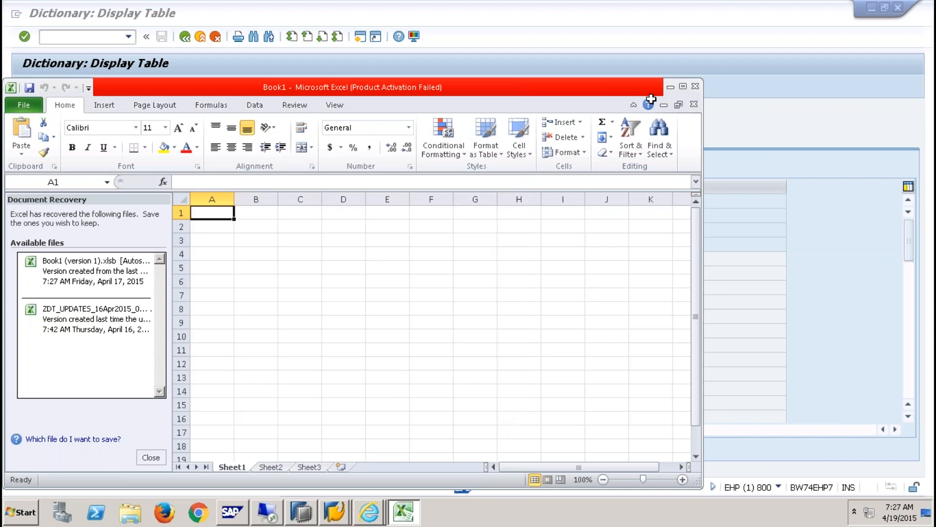
pyautogui.click(683, 86)
pyautogui.click(153, 469)
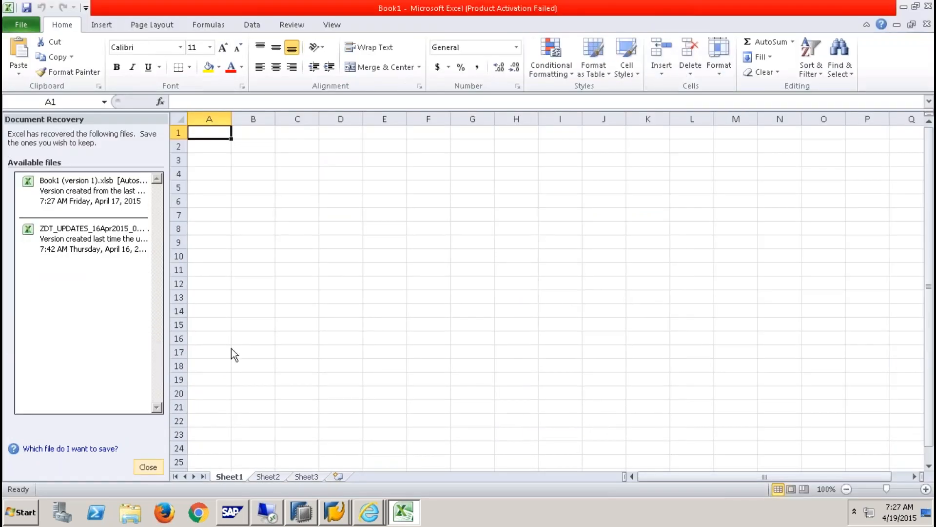
# - Paste the YSALES field names at D5 and enter YSALES in D3 and H3
pyautogui.click(331, 211)
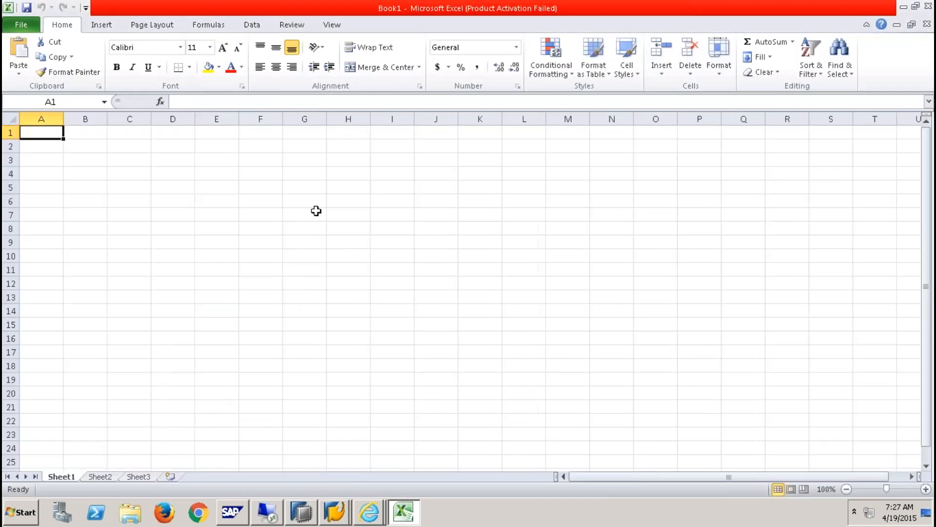
pyautogui.click(176, 189)
pyautogui.hotkey('ctrl', 'v')
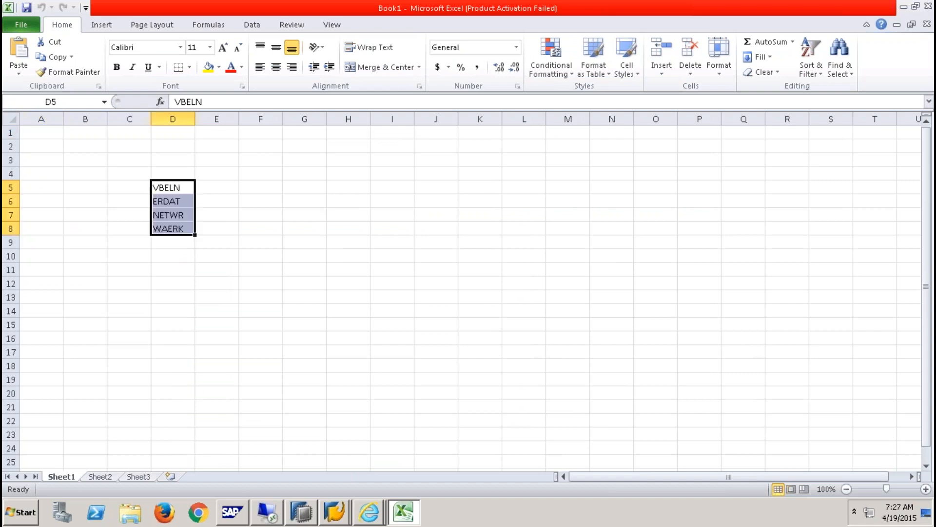
pyautogui.click(171, 161)
pyautogui.write('YSALES')
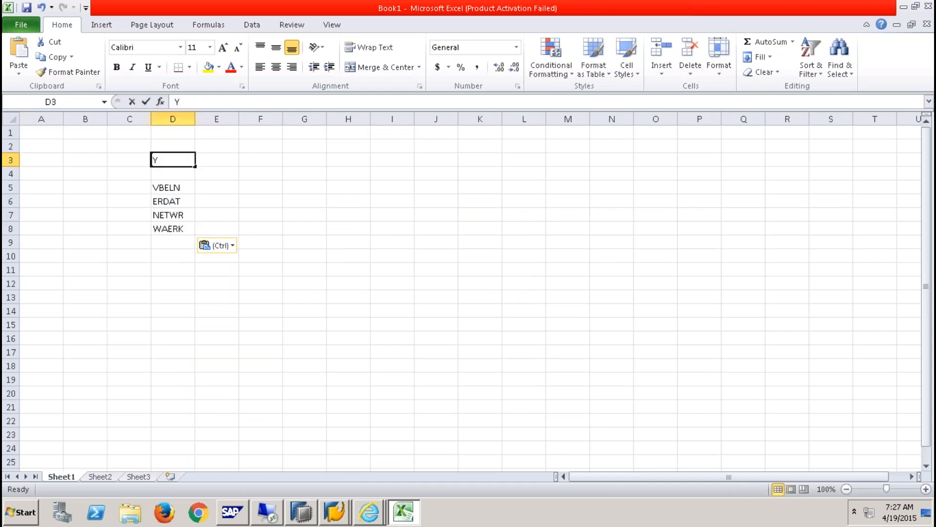
pyautogui.click(352, 162)
pyautogui.write('YSALES')
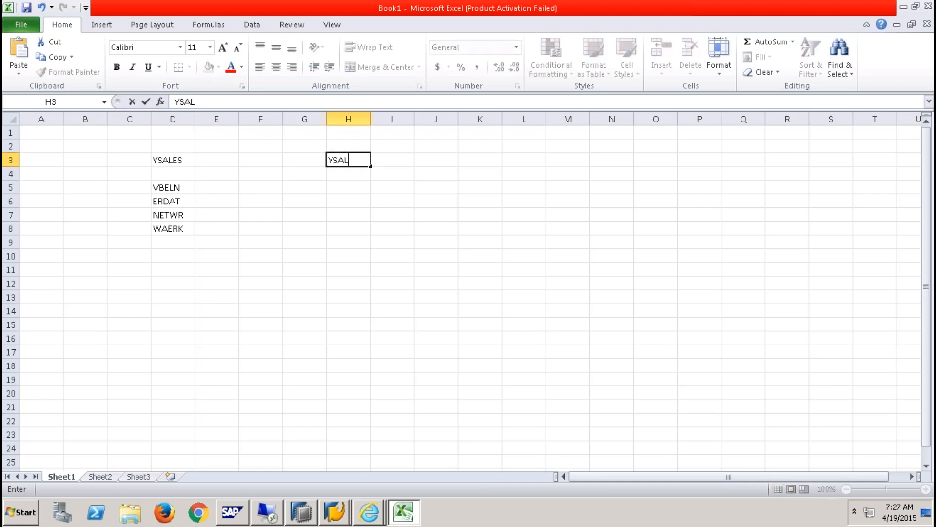
pyautogui.click(356, 187)
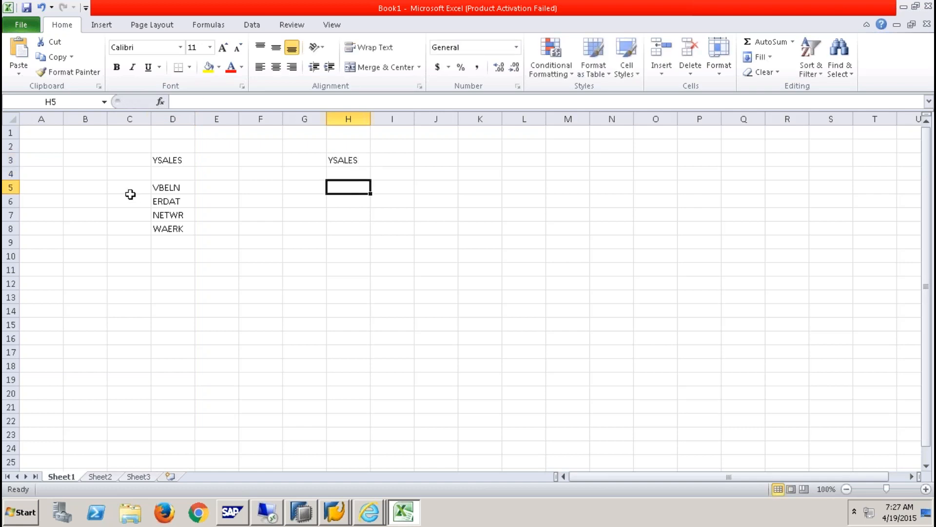
# - Copy the field names D5:D8 to H5, add SOURCEID in H9, and widen column H
pyautogui.moveTo(167, 188); pyautogui.dragTo(173, 232)
pyautogui.hotkey('ctrl', 'c')
pyautogui.click(337, 191)
pyautogui.hotkey('ctrl', 'v')
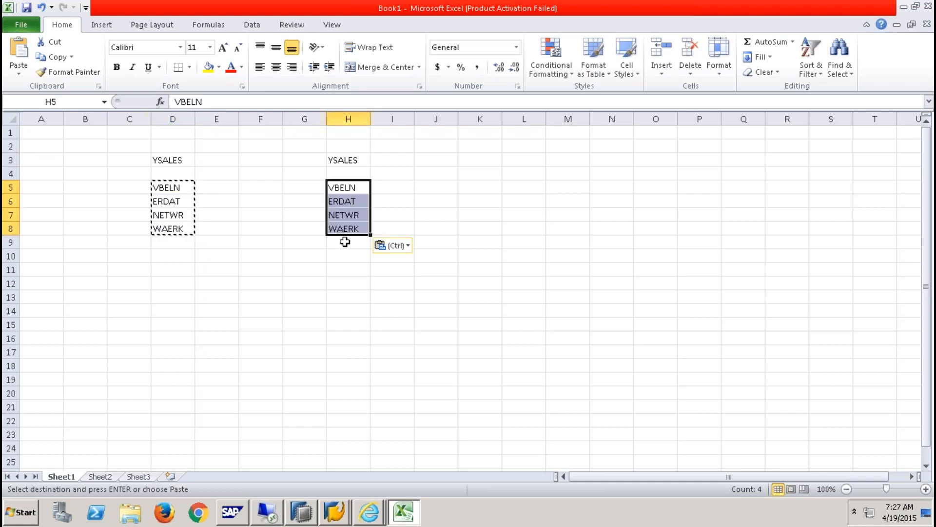
pyautogui.click(344, 241)
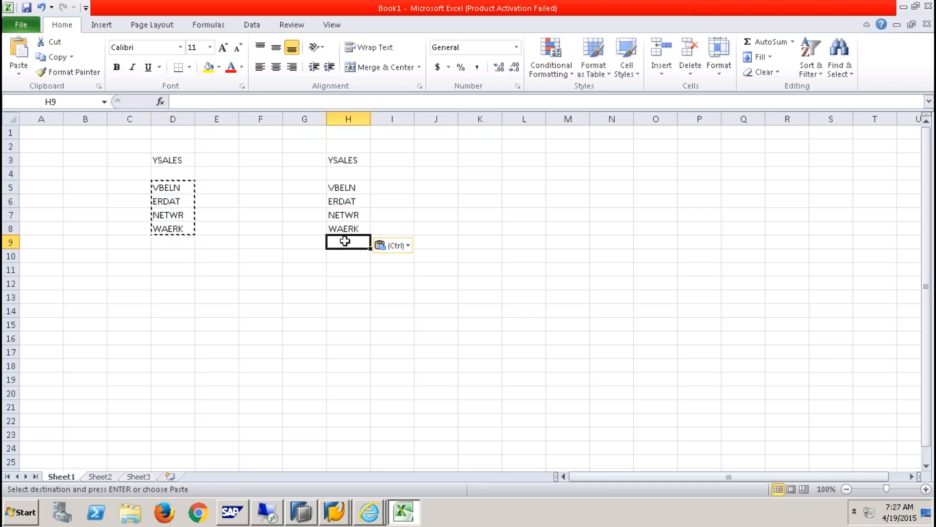
pyautogui.write('SOURCE')
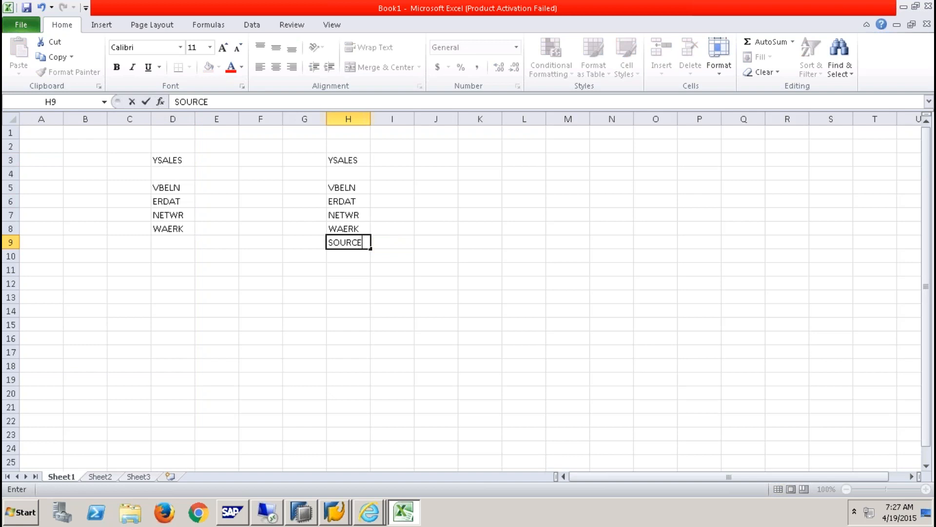
pyautogui.write('ID')
pyautogui.click(358, 280)
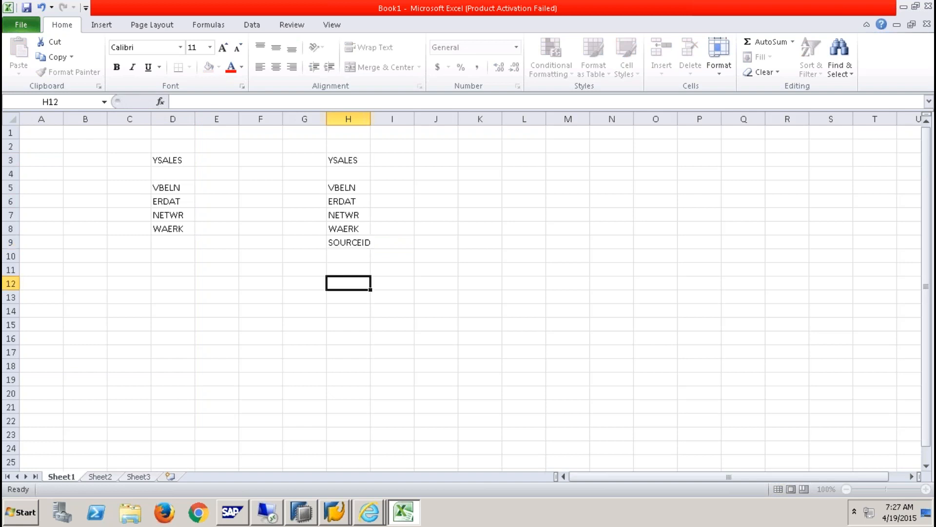
pyautogui.click(358, 243)
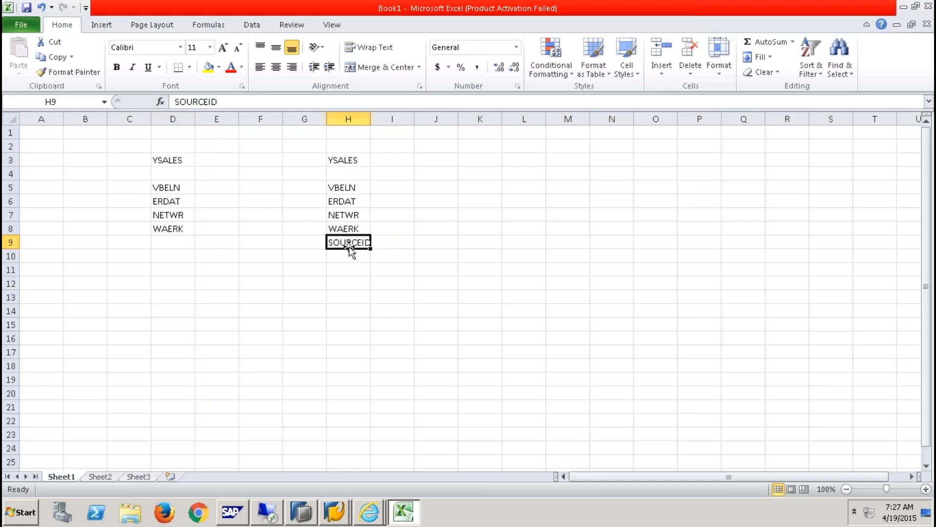
pyautogui.moveTo(375, 118); pyautogui.dragTo(384, 118)
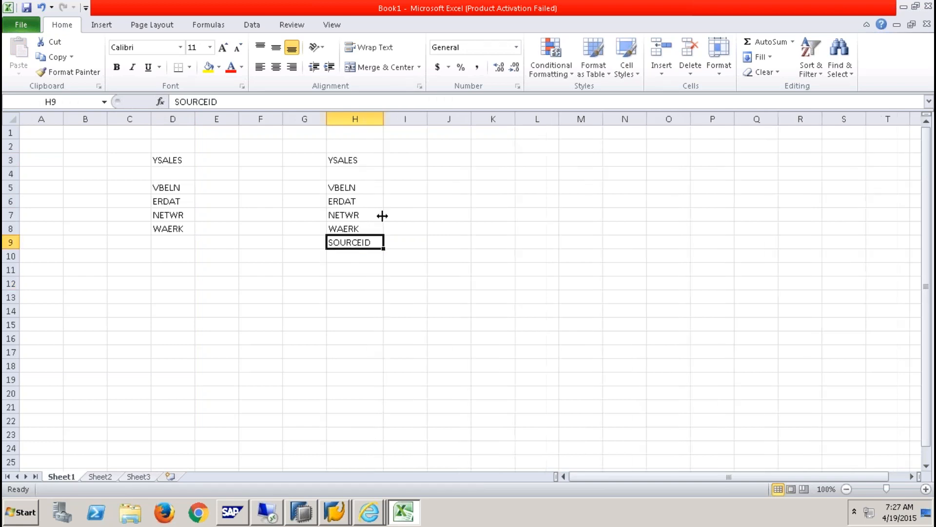
# - Enter the SOURCEID value EHP' in cell I9
pyautogui.click(396, 242)
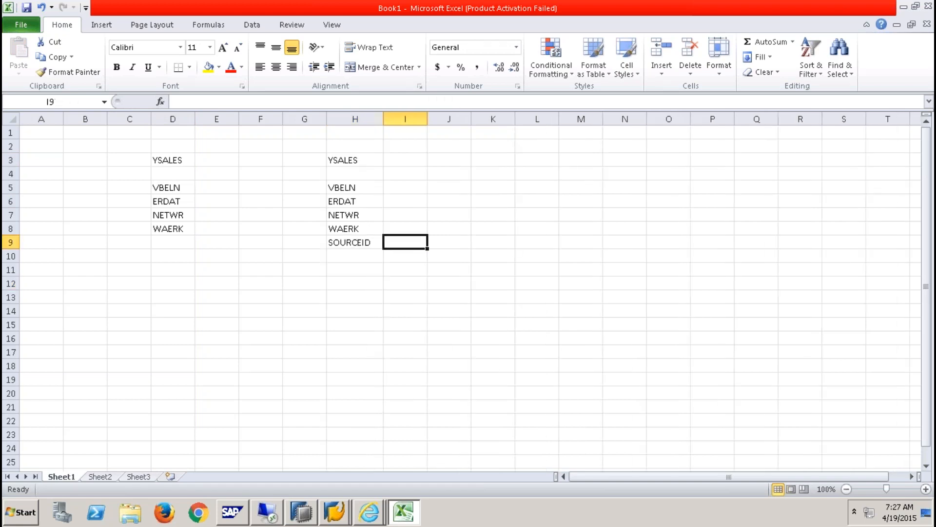
pyautogui.write("'")
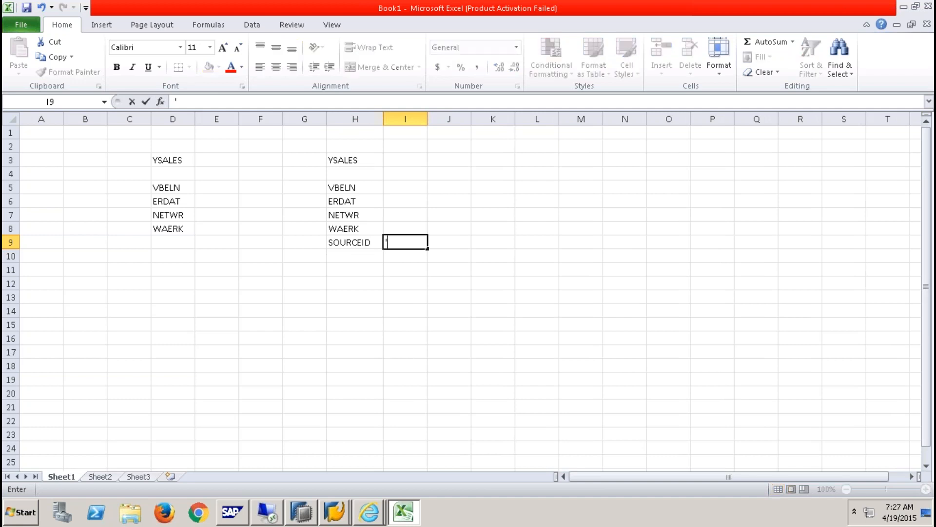
pyautogui.write('ECC')
pyautogui.press('BackSpace')
pyautogui.press('BackSpace')
pyautogui.write("HP'")
pyautogui.click(418, 271)
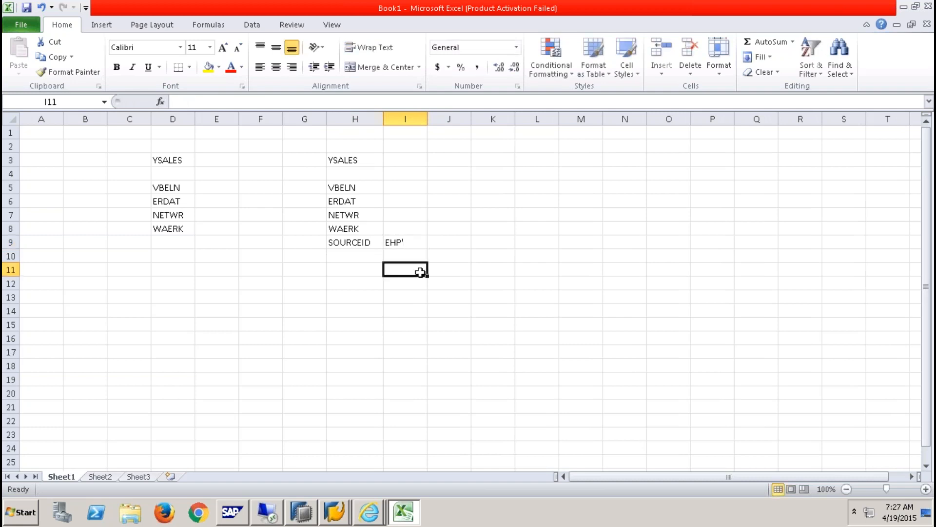
pyautogui.click(417, 215)
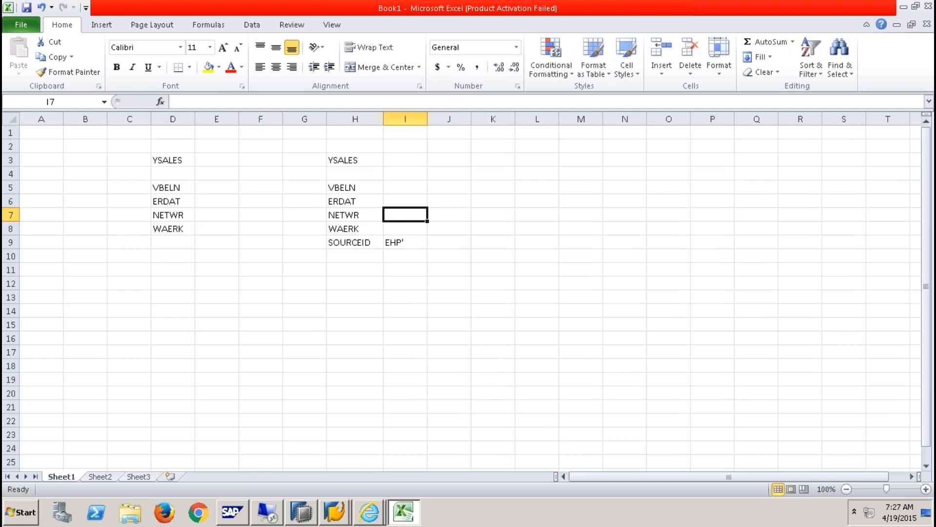
pyautogui.click(261, 118)
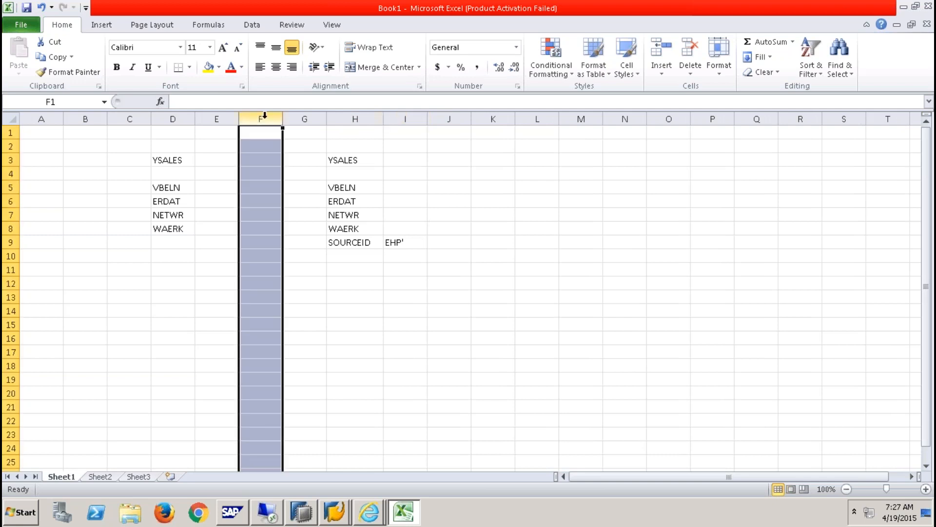
# - Fill column F yellow and write the note ONLY INR in F8 beside WAERK
pyautogui.click(208, 67)
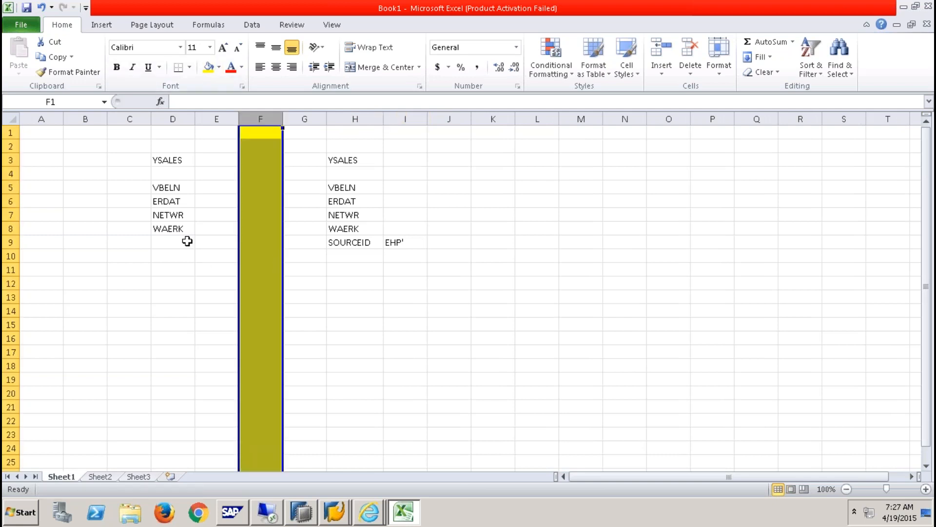
pyautogui.click(175, 231)
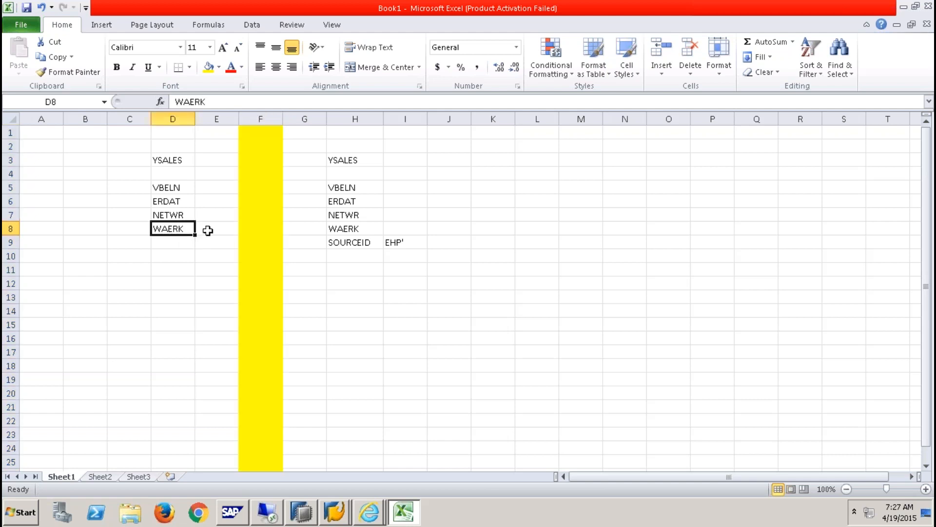
pyautogui.click(258, 228)
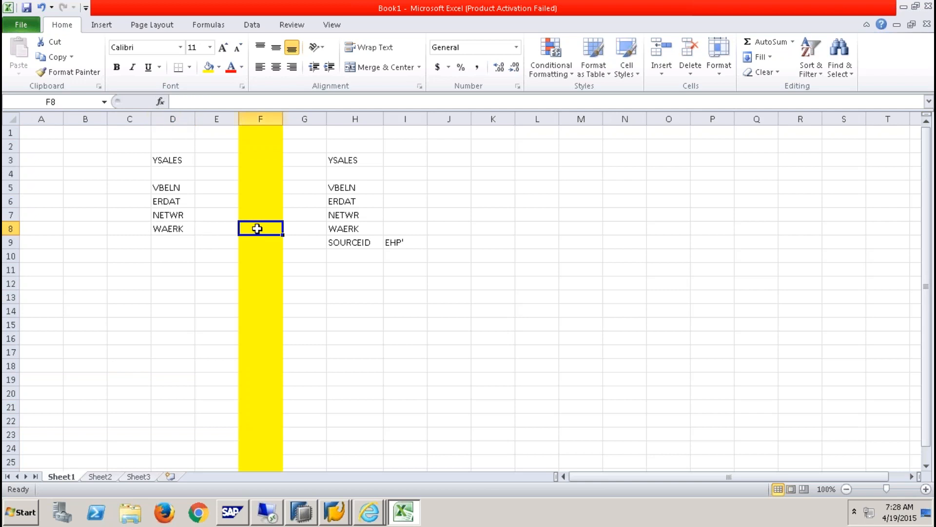
pyautogui.write('INR')
pyautogui.press('BackSpace')
pyautogui.press('BackSpace')
pyautogui.write('ONL')
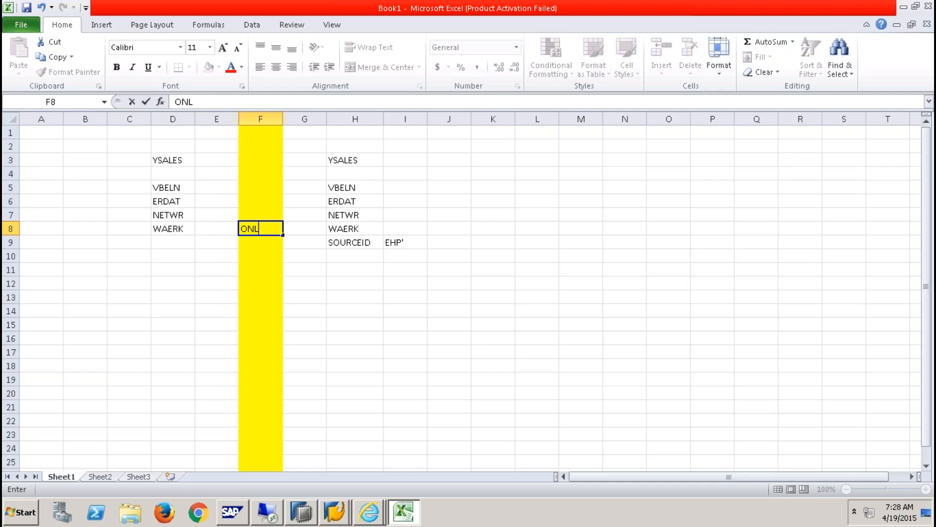
pyautogui.write('Y INR')
pyautogui.click(313, 282)
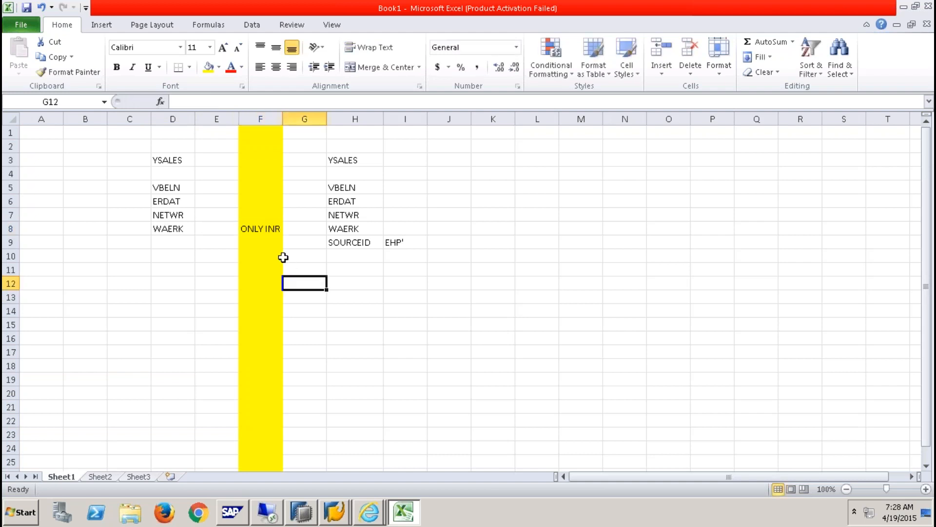
# - Write the note HASH PARTION ON VBELN in cell J5 beside VBELN
pyautogui.moveTo(171, 185); pyautogui.dragTo(194, 227)
pyautogui.click(349, 189)
pyautogui.click(422, 186)
pyautogui.click(432, 186)
pyautogui.write('HA')
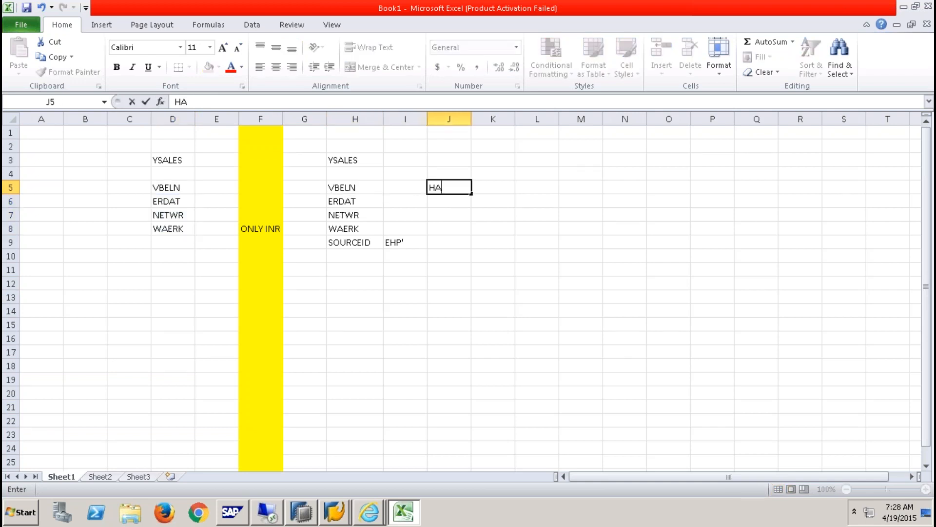
pyautogui.write('SH PARTION O')
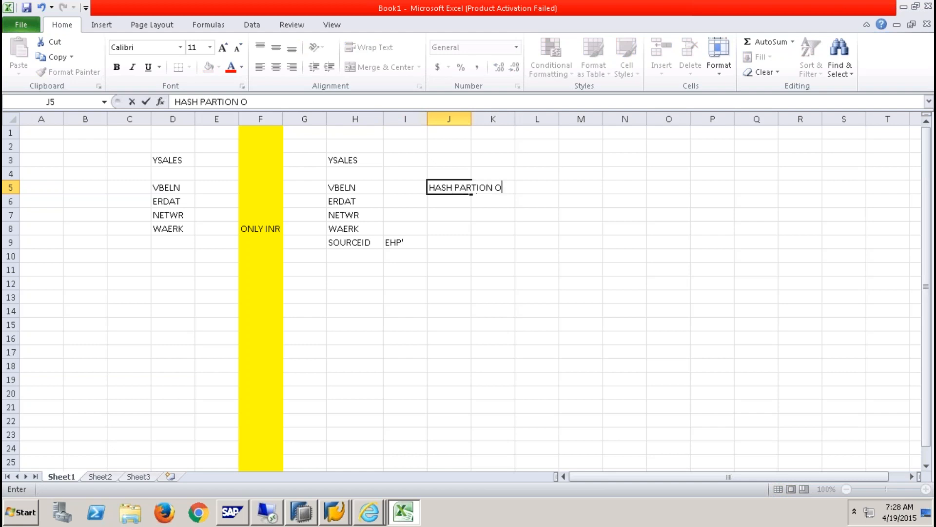
pyautogui.write('N VBELN')
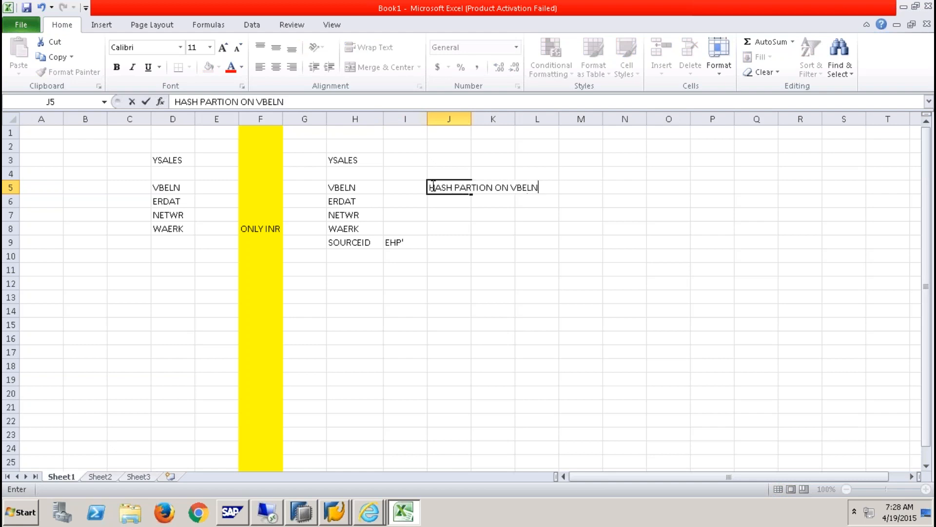
pyautogui.click(368, 244)
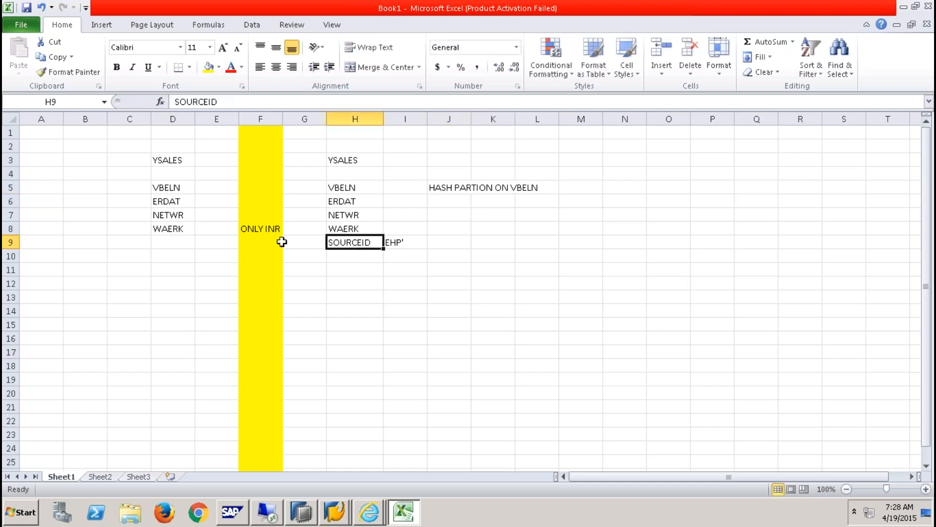
pyautogui.click(266, 230)
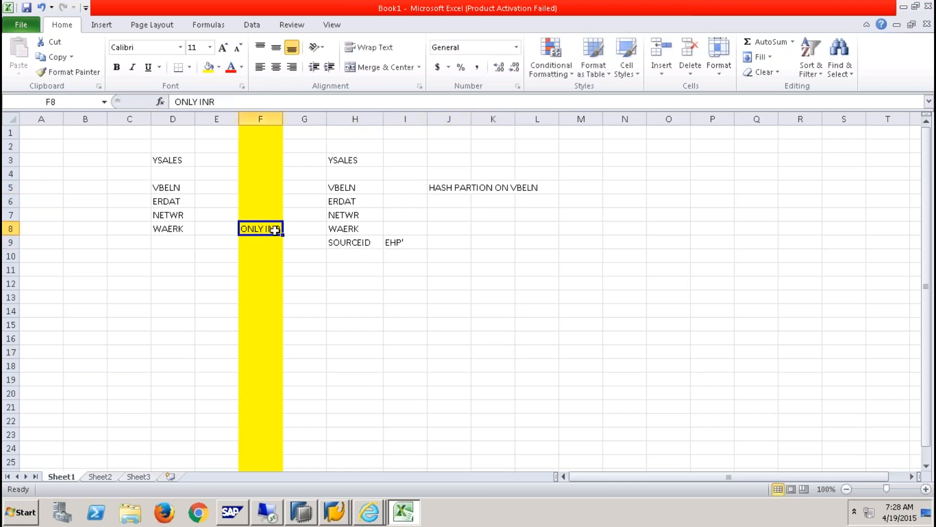
# - Reset the remote session's full screen and bring the SAP YSALES Dictionary: Display Table window forward
pyautogui.click(357, 255)
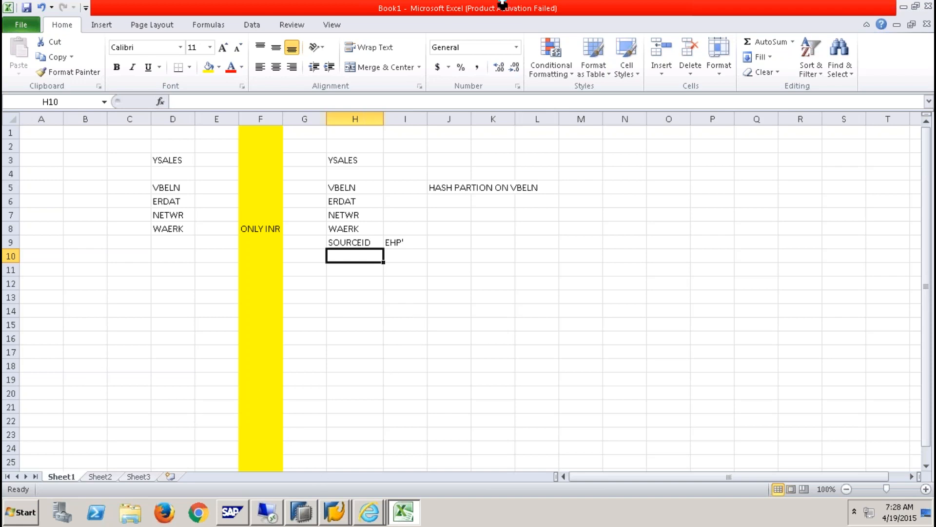
pyautogui.moveTo(507, 4)
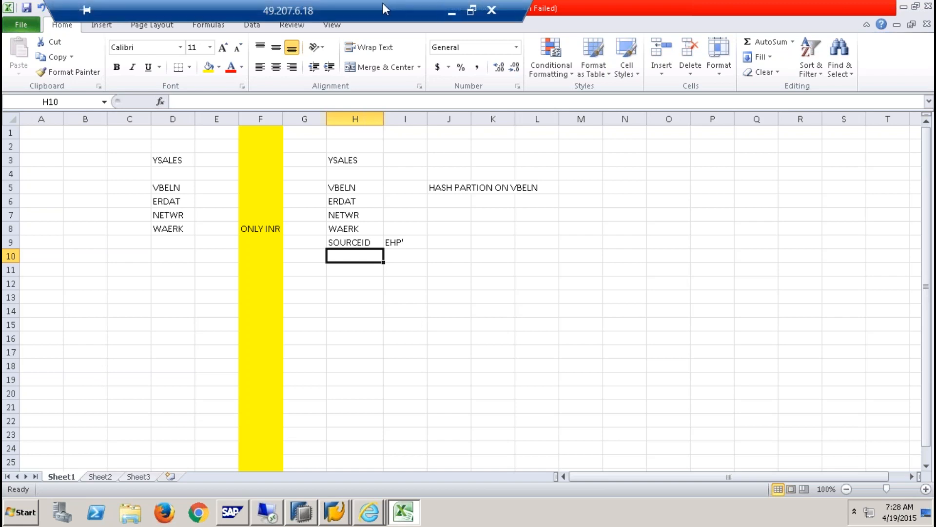
pyautogui.moveTo(352, 7); pyautogui.dragTo(427, 7)
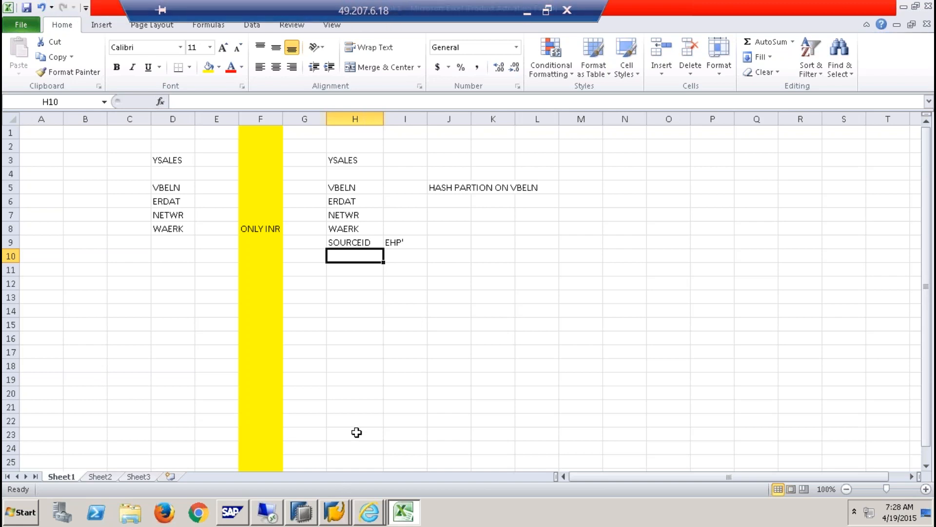
pyautogui.doubleClick(437, 6)
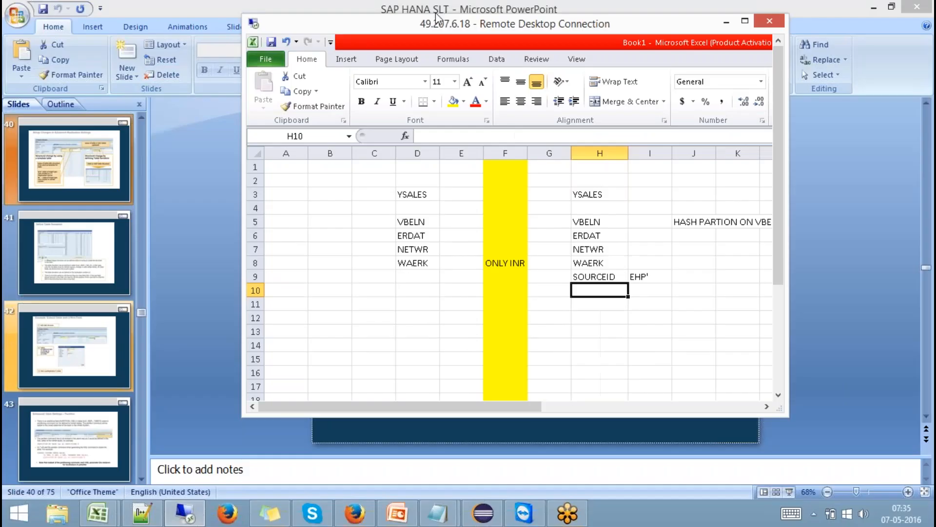
pyautogui.doubleClick(441, 24)
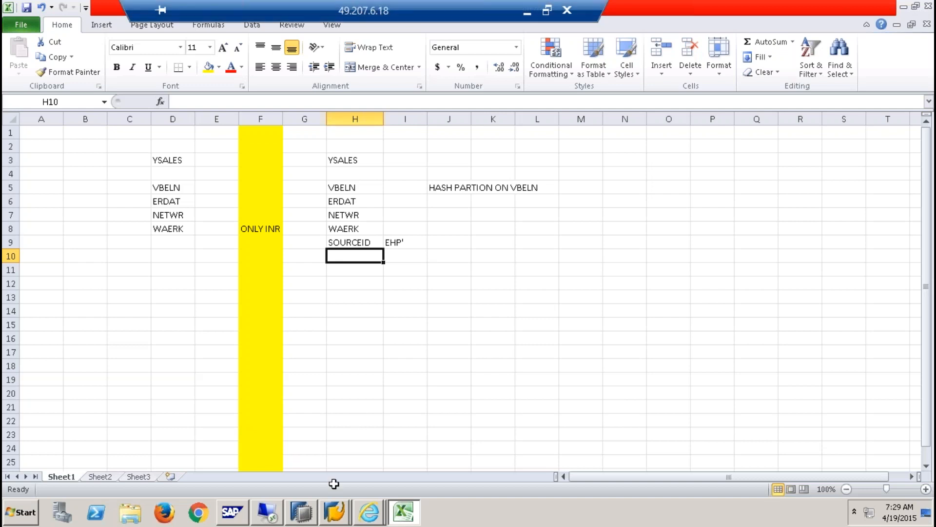
pyautogui.moveTo(334, 512)
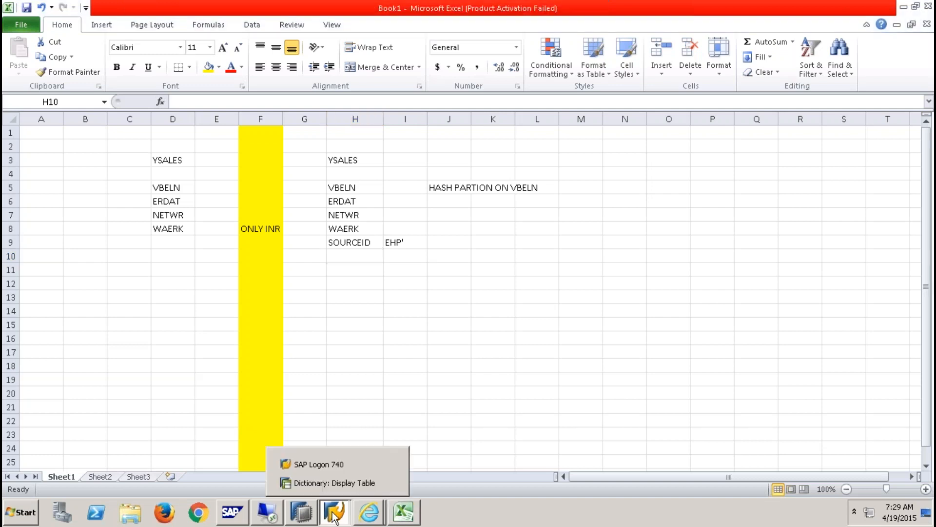
pyautogui.click(353, 483)
# - Open the Z9QBEXSLT configuration in transaction IUUC_REPL_CONTENT
pyautogui.click(109, 37)
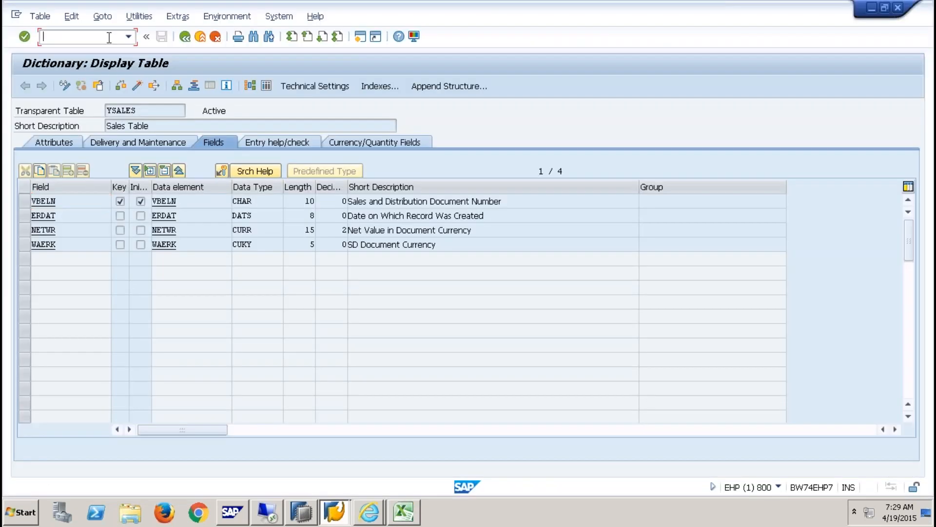
pyautogui.write('/N')
pyautogui.write('IUUC')
pyautogui.write('_REPL_CONTENT')
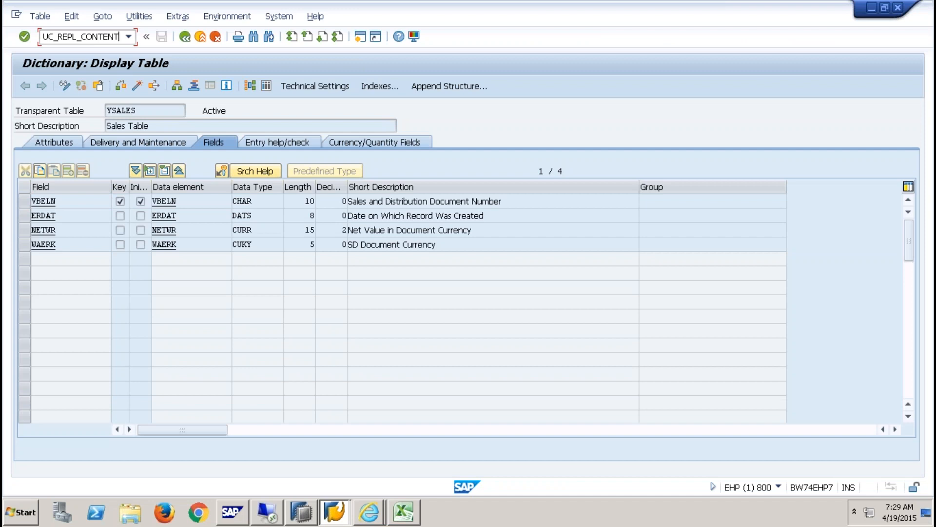
pyautogui.press('Return')
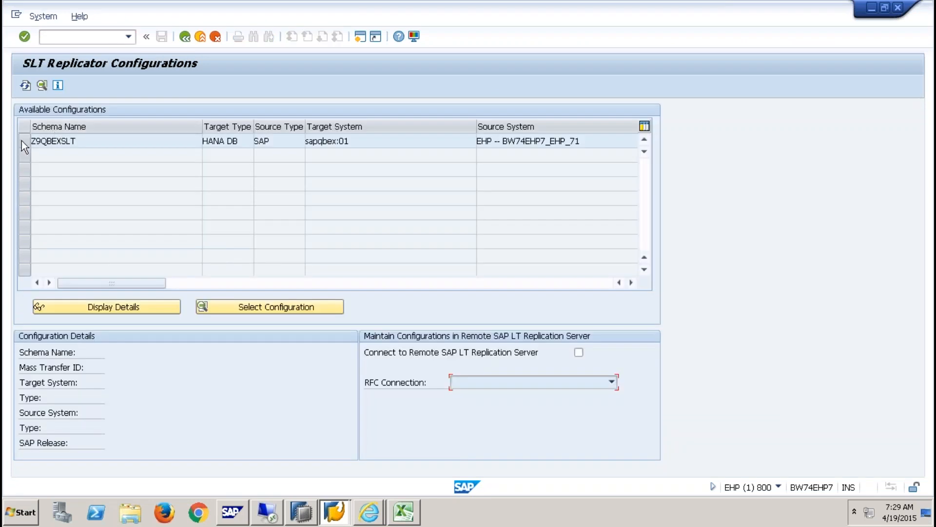
pyautogui.click(21, 140)
pyautogui.click(314, 311)
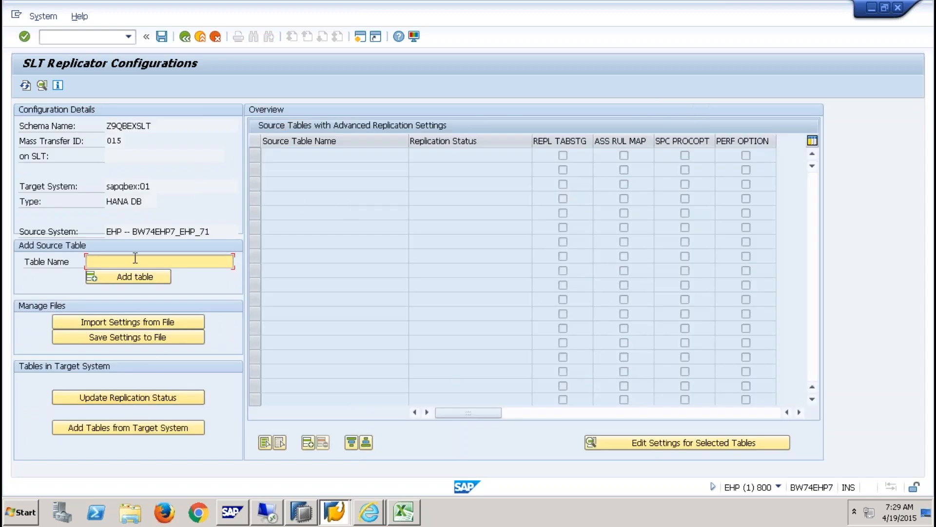
# - Add YSALES as a source table and open its advanced replication settings
pyautogui.write('YSALES')
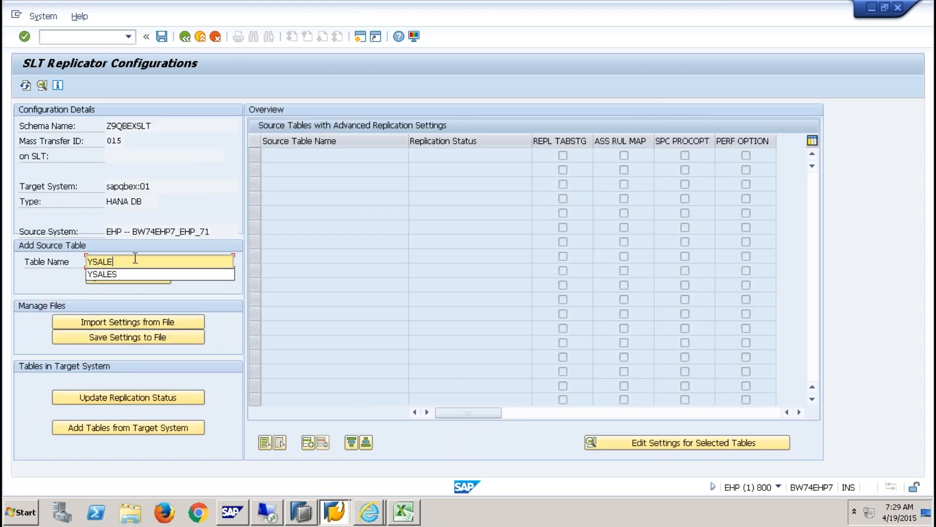
pyautogui.press('Return')
pyautogui.click(133, 270)
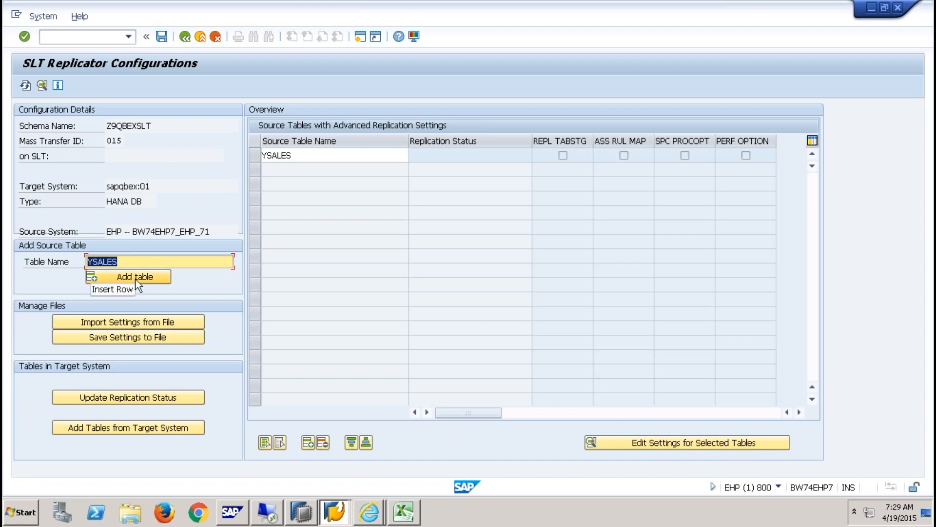
pyautogui.click(255, 156)
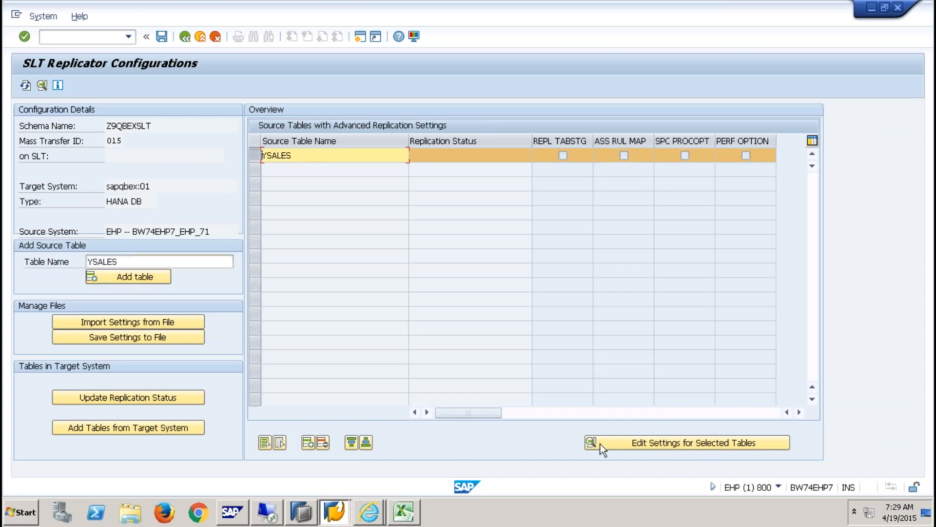
pyautogui.click(697, 444)
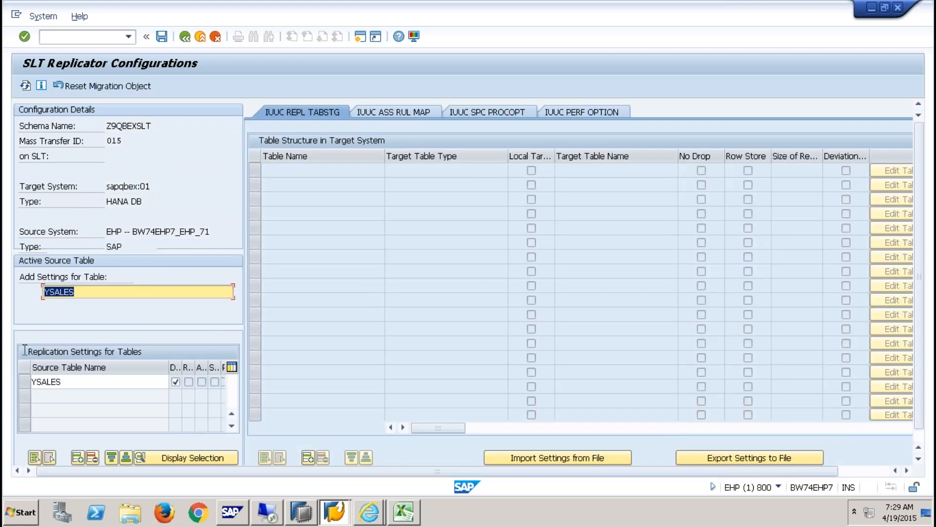
# - Insert a YSALES target table structure row and open its Edit Table Structure editor
pyautogui.click(21, 384)
pyautogui.click(83, 463)
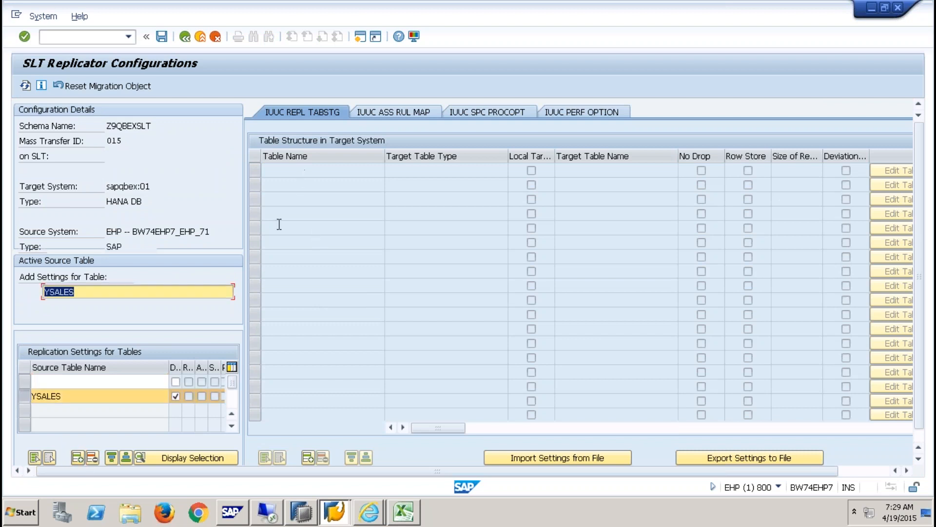
pyautogui.click(24, 382)
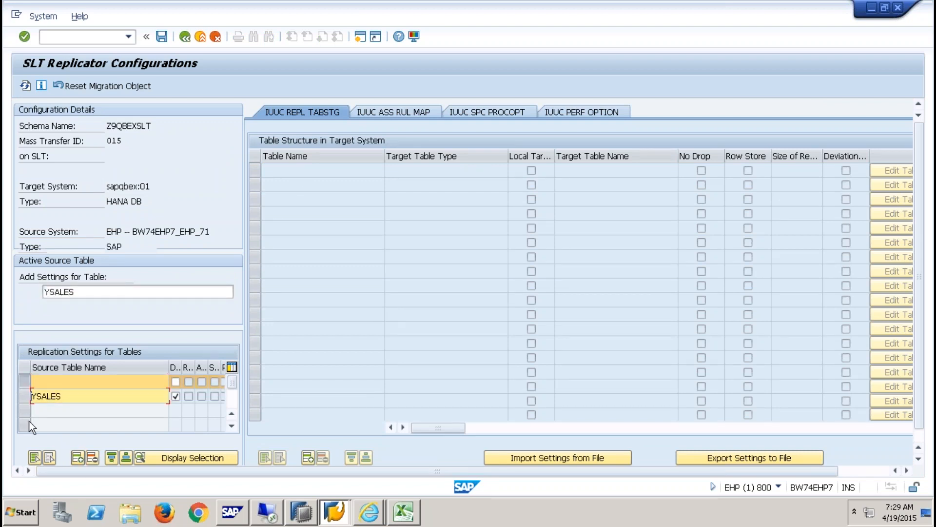
pyautogui.click(310, 457)
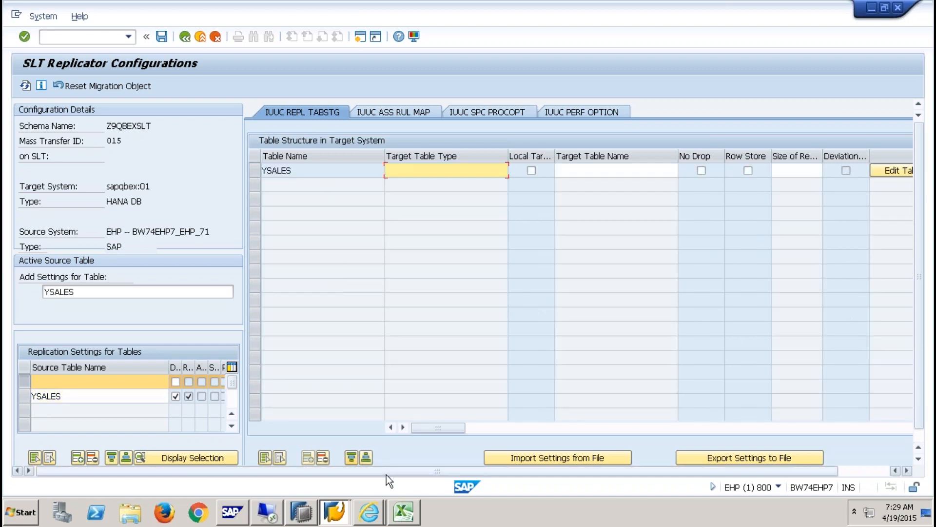
pyautogui.moveTo(437, 472); pyautogui.dragTo(504, 471)
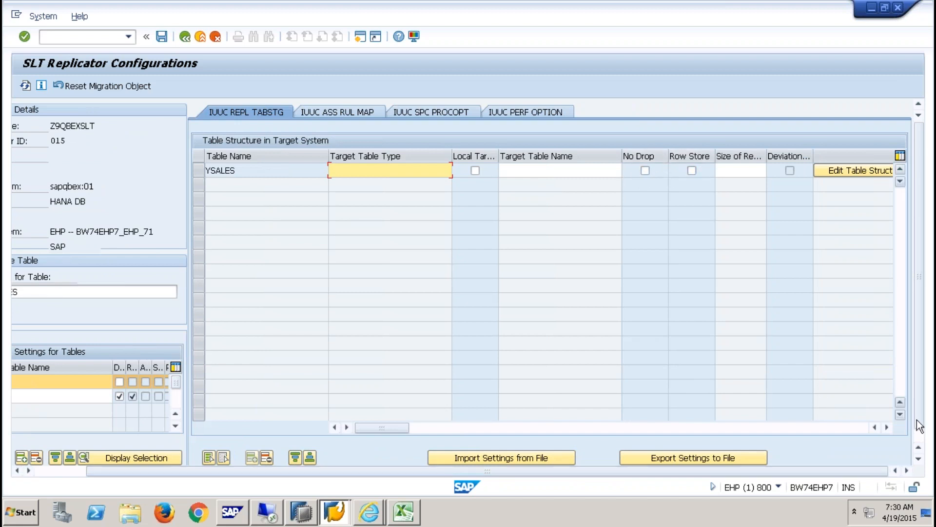
pyautogui.click(888, 427)
pyautogui.click(889, 428)
pyautogui.click(888, 427)
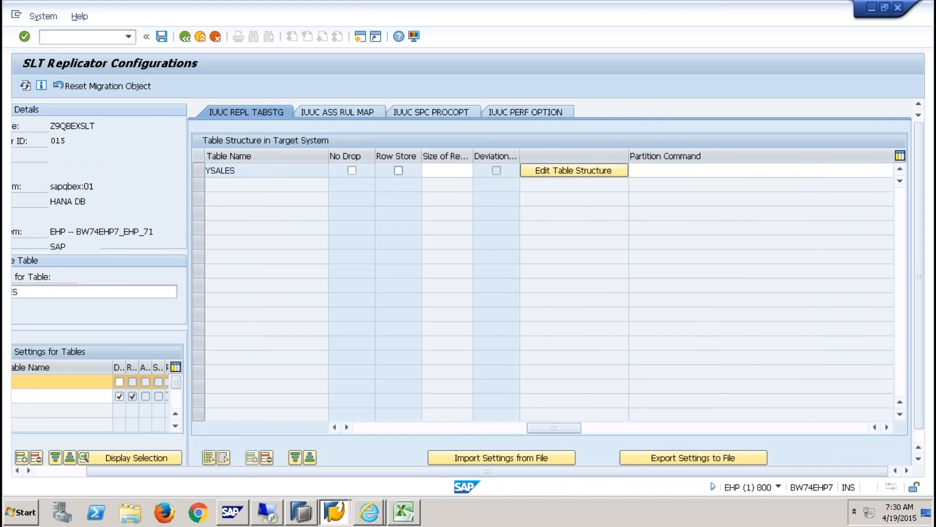
pyautogui.click(585, 176)
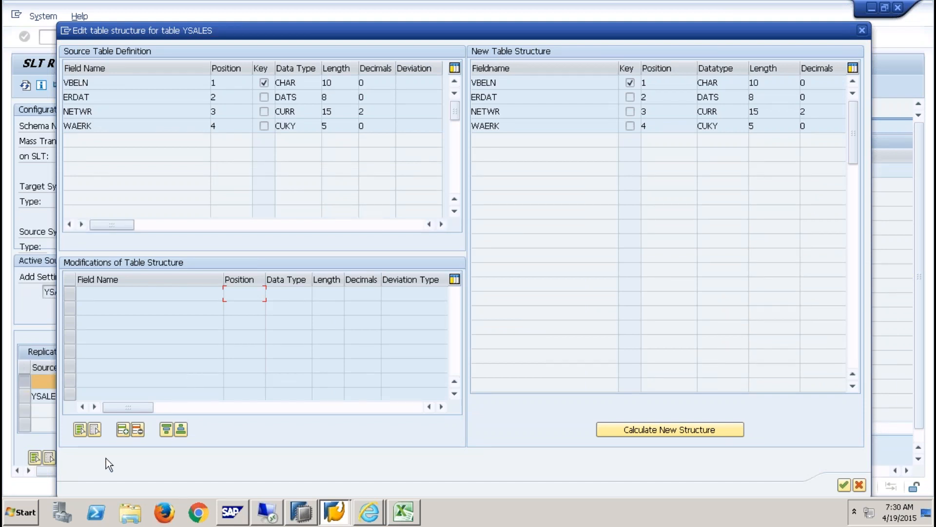
# - Start an Add modification for a new field SOURCEID at position 5
pyautogui.click(122, 429)
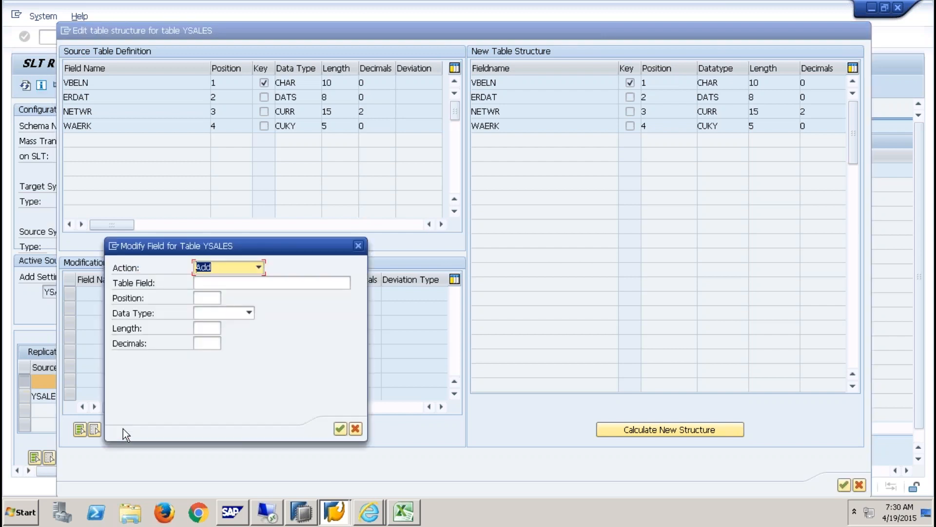
pyautogui.click(356, 429)
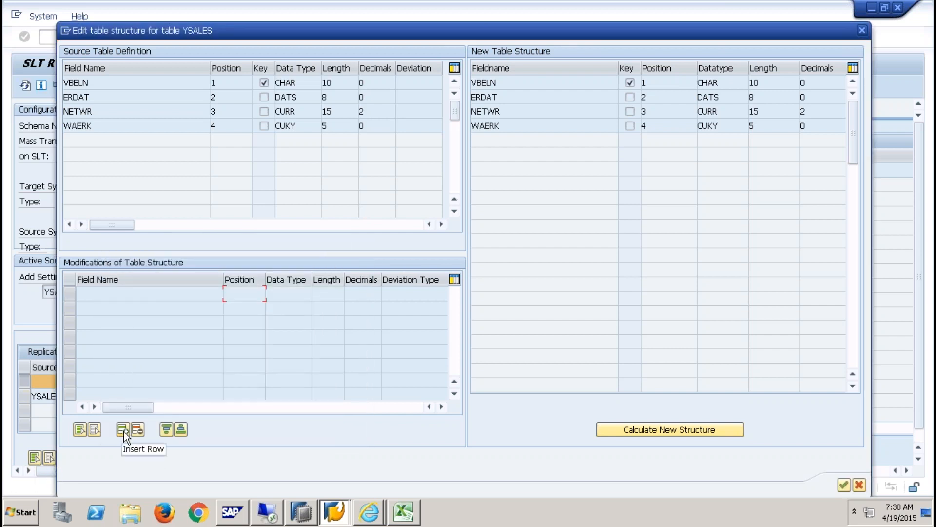
pyautogui.click(124, 431)
pyautogui.click(236, 268)
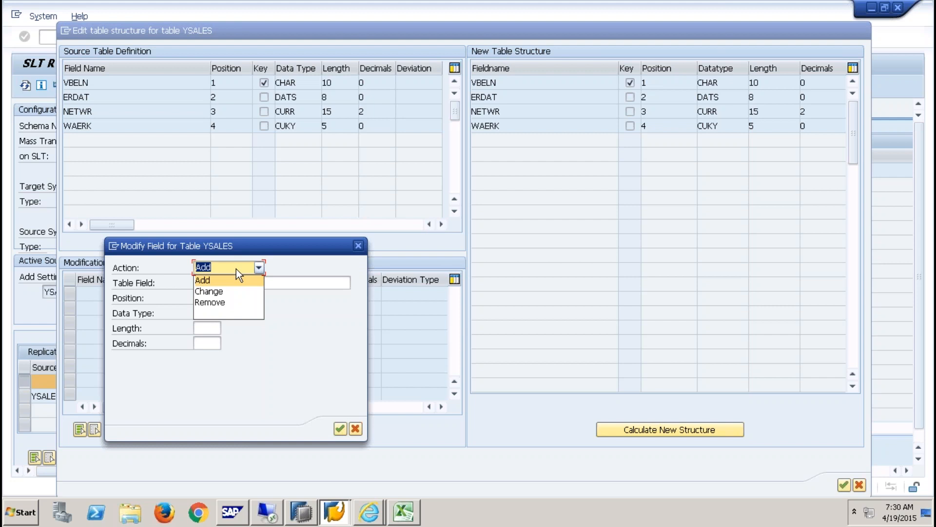
pyautogui.click(220, 280)
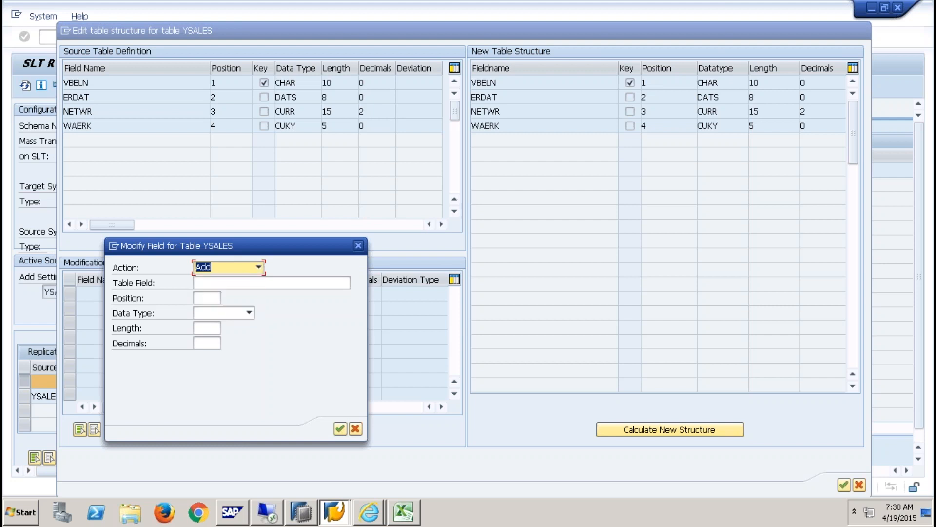
pyautogui.click(221, 282)
pyautogui.write('SOURCE')
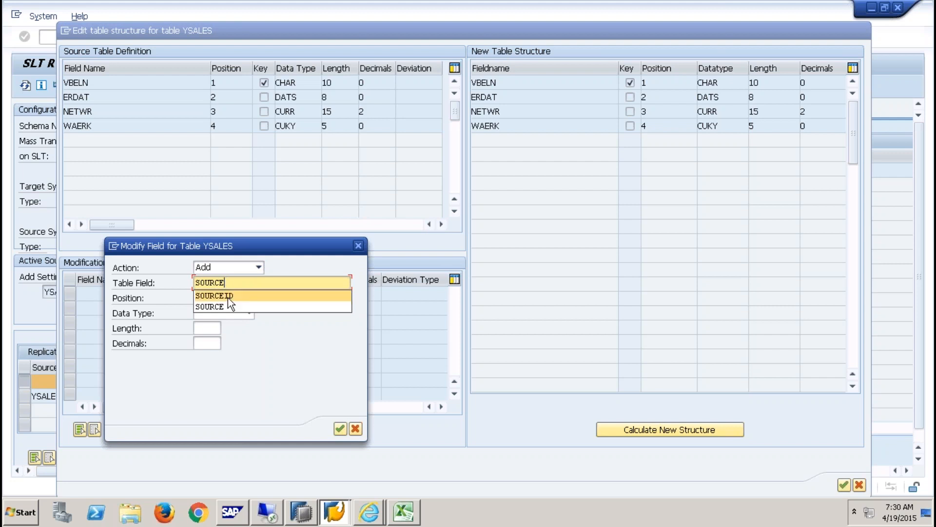
pyautogui.click(228, 296)
pyautogui.click(207, 298)
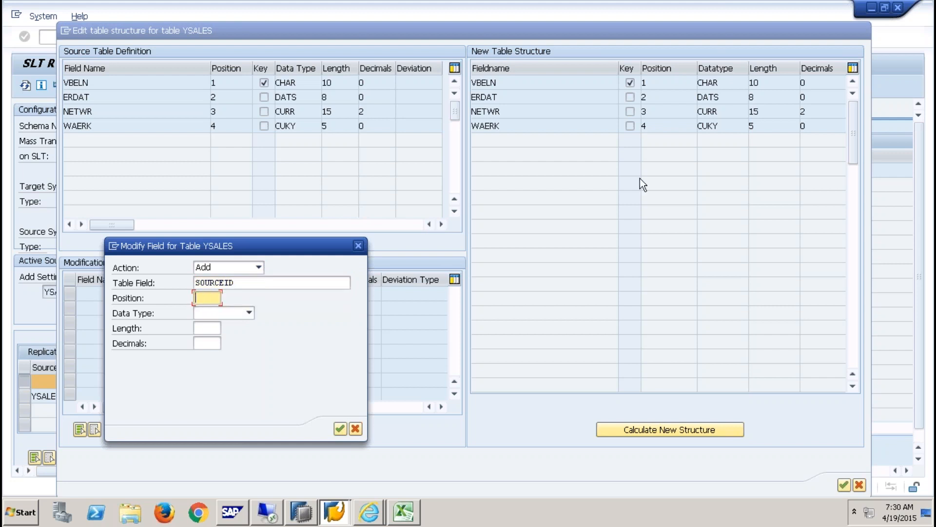
pyautogui.write('5')
# - Give SOURCEID type CHAR, length 3, confirm it, and calculate the new structure
pyautogui.click(250, 314)
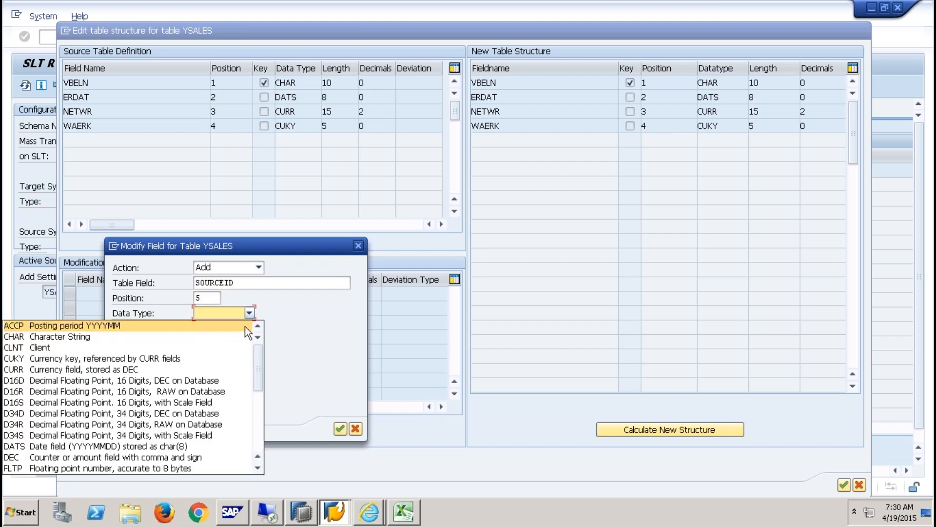
pyautogui.click(110, 339)
pyautogui.click(210, 329)
pyautogui.write('3')
pyautogui.click(340, 428)
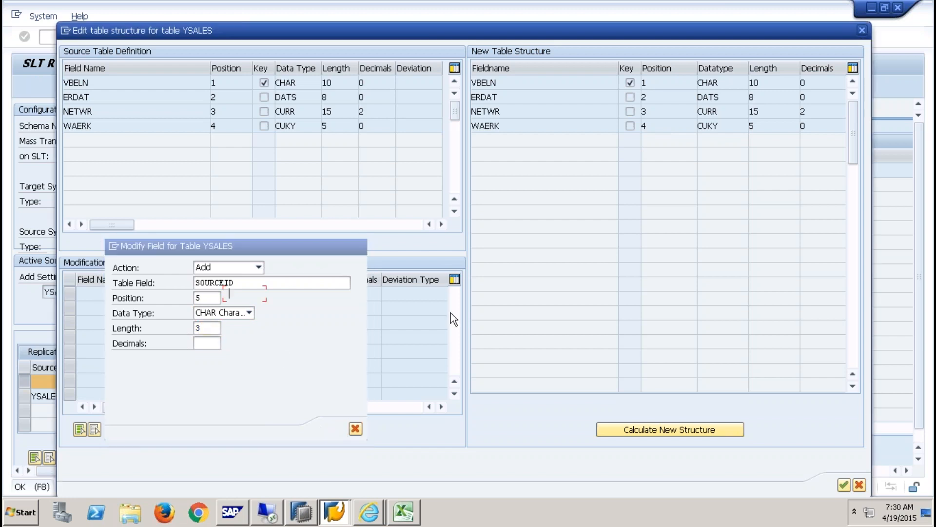
pyautogui.click(656, 431)
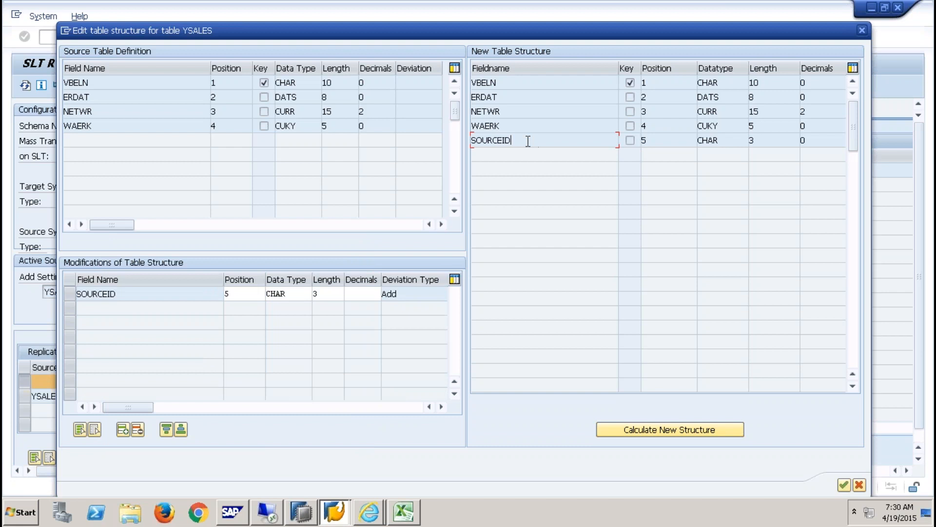
pyautogui.moveTo(528, 141); pyautogui.dragTo(451, 140)
pyautogui.moveTo(513, 97); pyautogui.dragTo(472, 97)
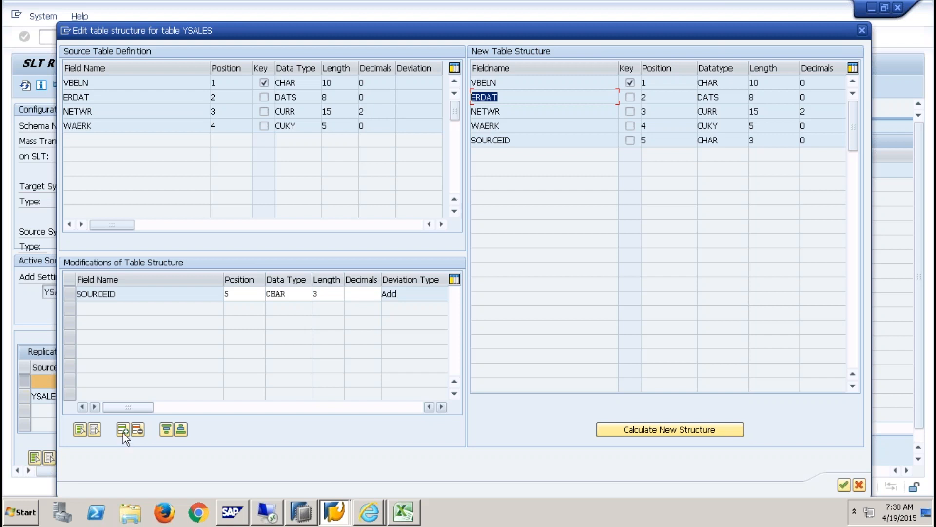
pyautogui.click(124, 431)
pyautogui.click(225, 269)
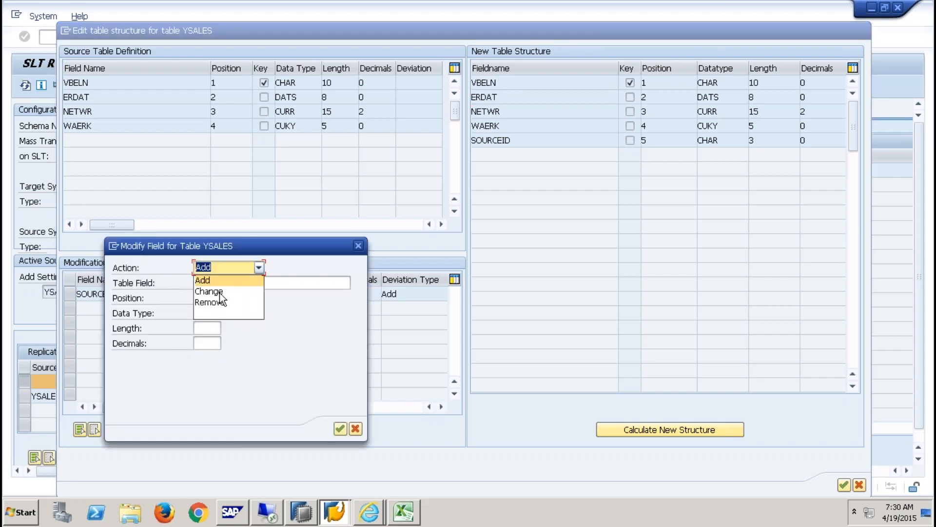
pyautogui.click(227, 302)
pyautogui.click(235, 284)
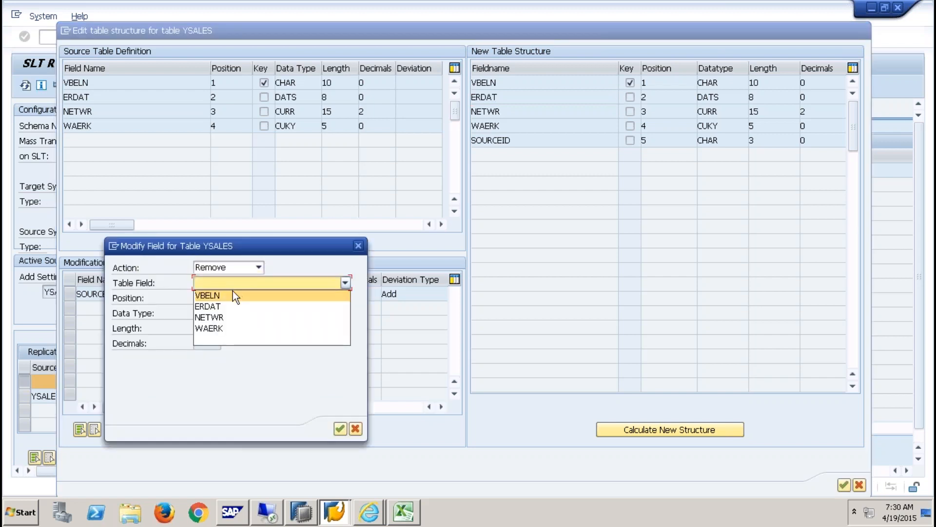
pyautogui.click(220, 306)
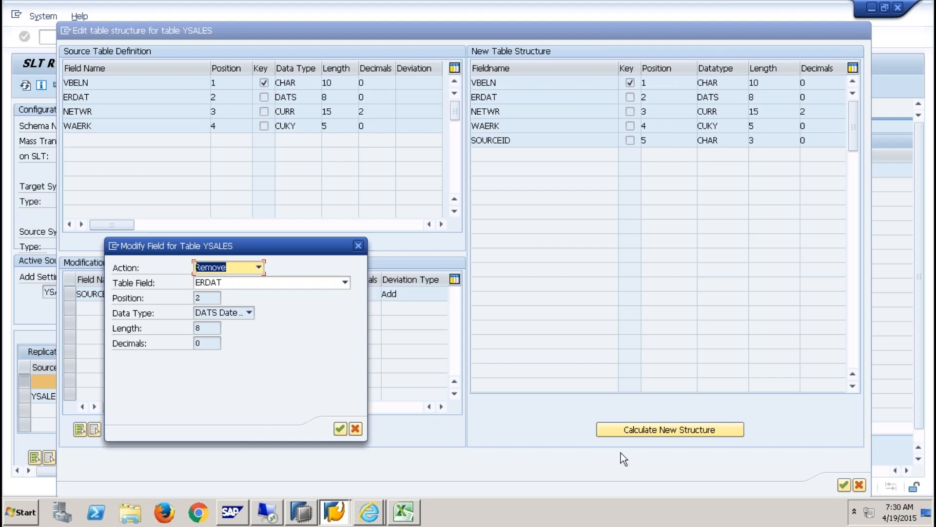
pyautogui.press('Return')
pyautogui.click(712, 429)
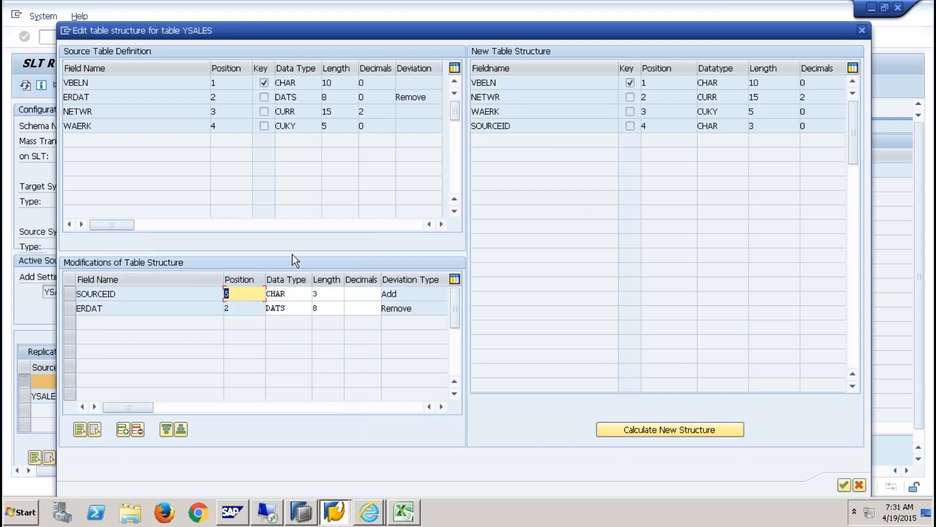
pyautogui.click(70, 308)
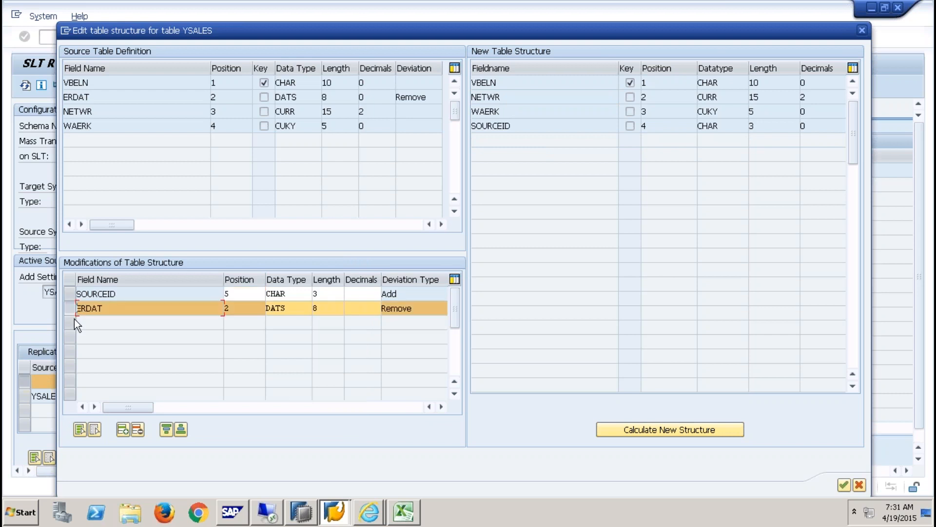
pyautogui.click(180, 429)
pyautogui.click(645, 429)
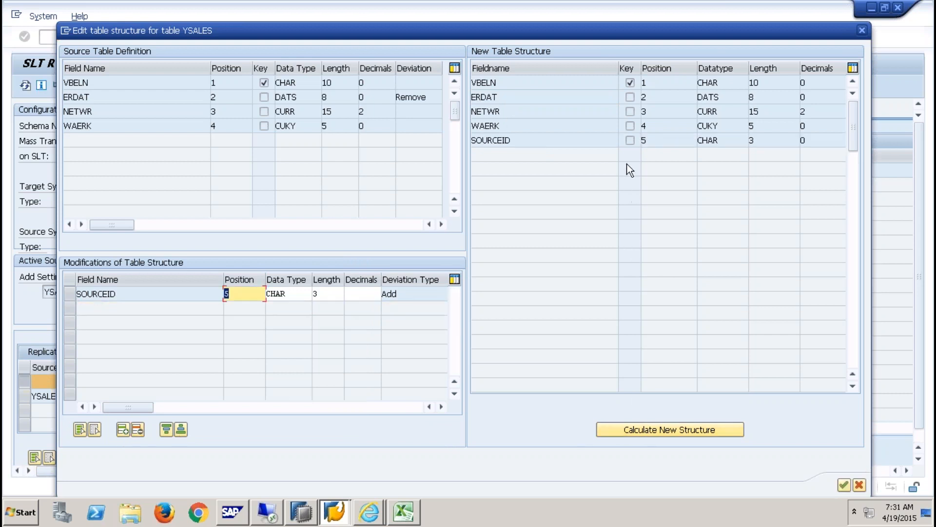
pyautogui.click(123, 431)
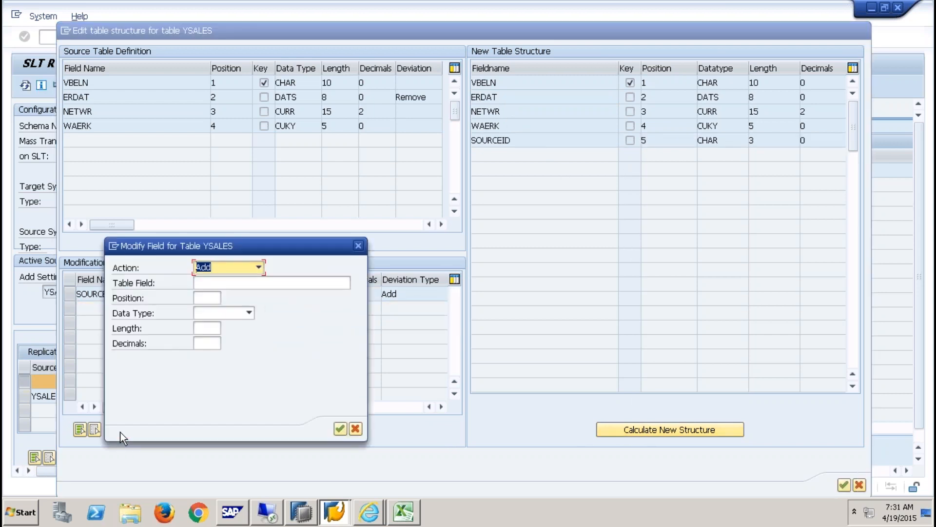
# - Add a Change modification setting the WAERK field's length to 6
pyautogui.click(258, 268)
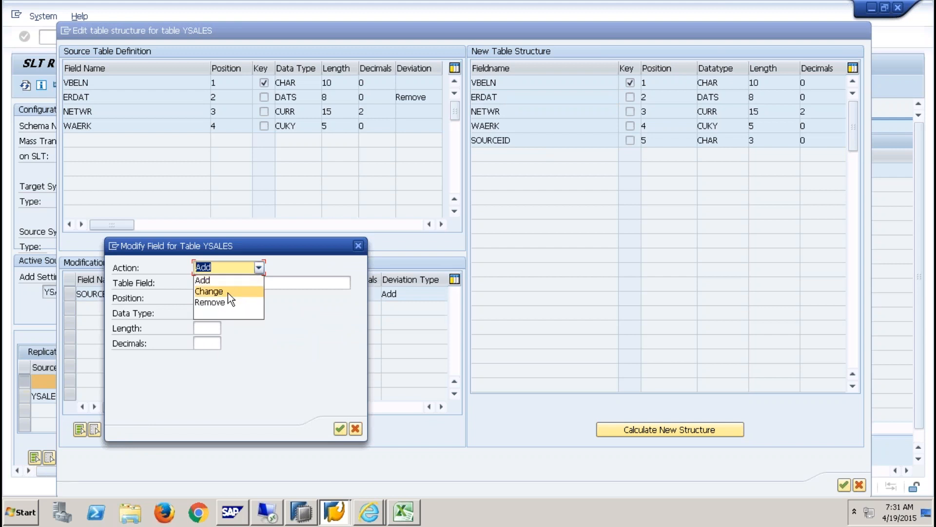
pyautogui.click(227, 292)
pyautogui.click(273, 285)
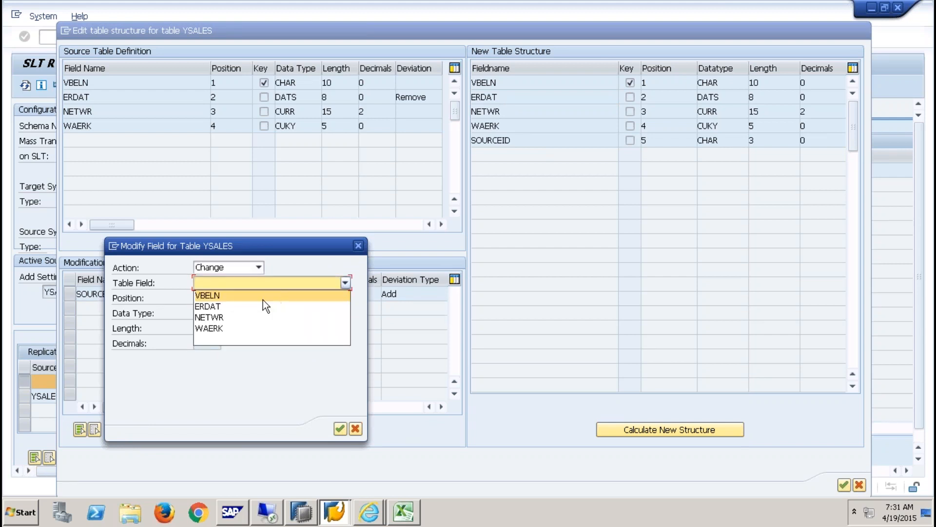
pyautogui.click(224, 328)
pyautogui.doubleClick(210, 331)
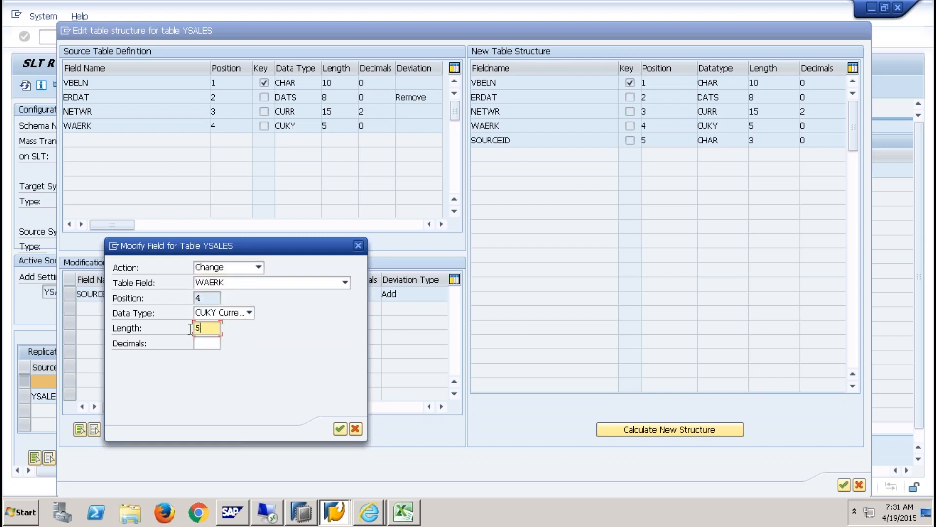
pyautogui.write('6')
pyautogui.click(340, 428)
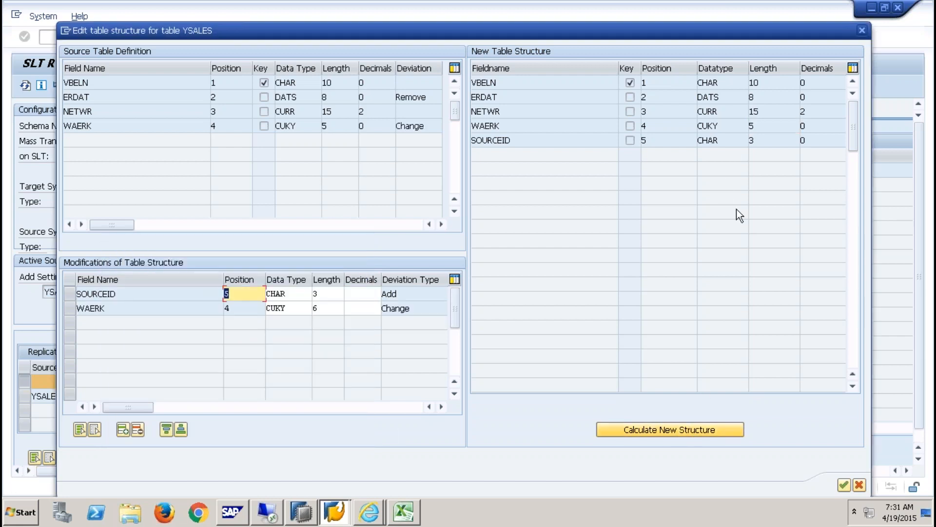
# - Set WAERK's data type to CHAR and recalculate, giving WAERK CHAR 6
pyautogui.click(765, 127)
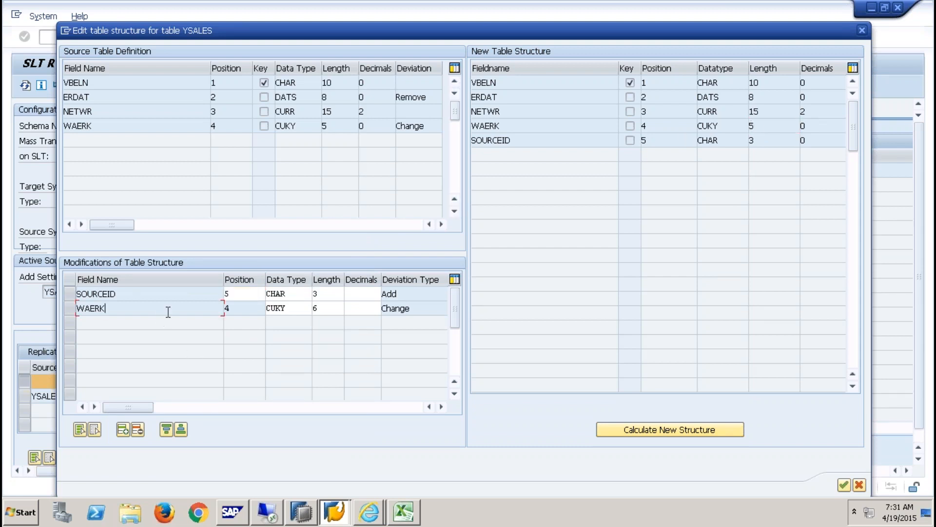
pyautogui.click(328, 308)
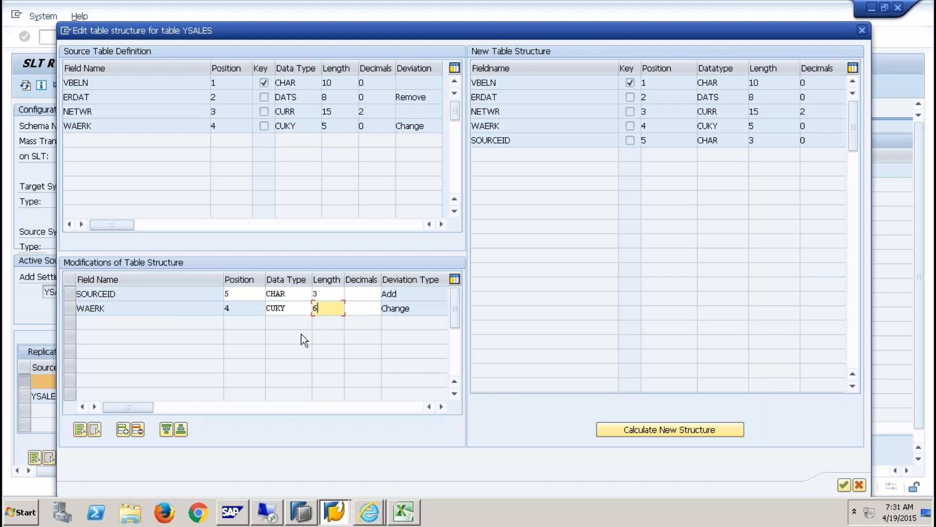
pyautogui.doubleClick(293, 309)
pyautogui.write('CHAR')
pyautogui.press('Return')
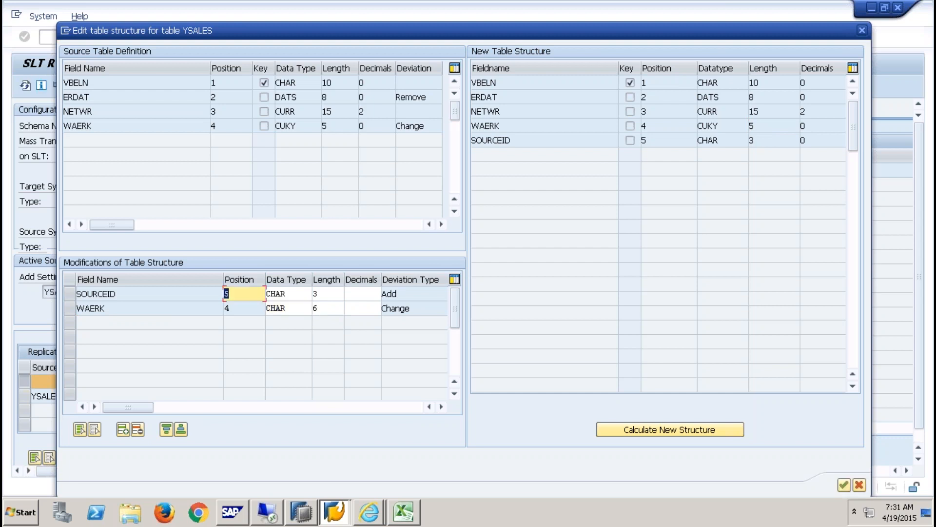
pyautogui.click(609, 429)
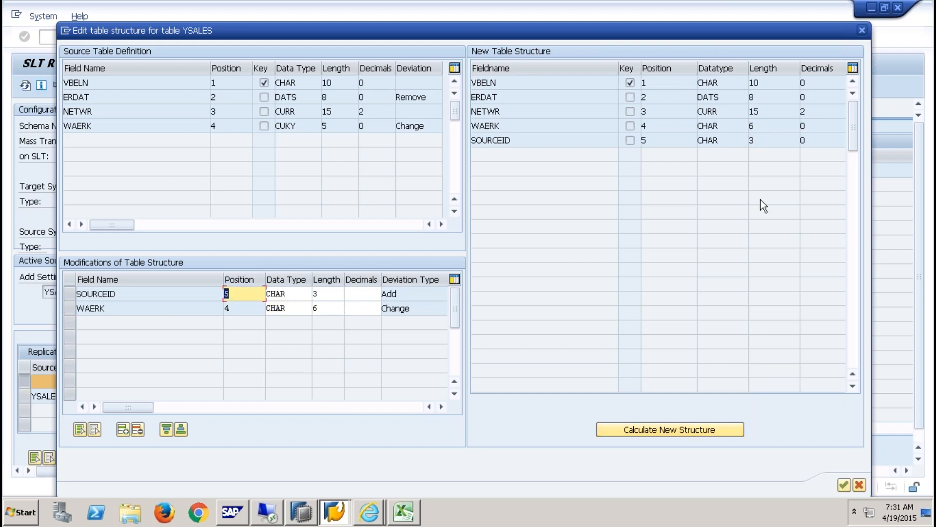
pyautogui.doubleClick(730, 126)
pyautogui.doubleClick(766, 125)
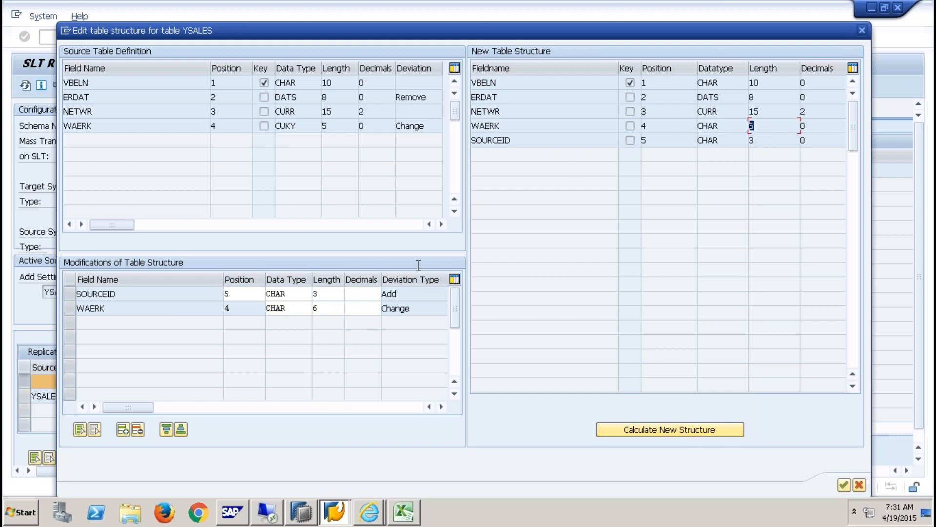
# - Delete the WAERK change, recalculate so WAERK reverts to CUKY 5, and accept the structure
pyautogui.click(72, 310)
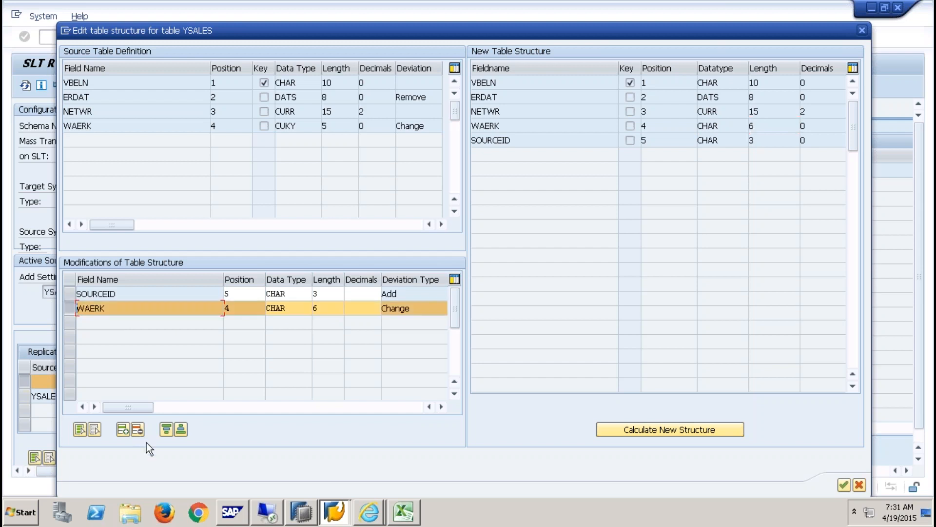
pyautogui.click(137, 429)
pyautogui.click(634, 428)
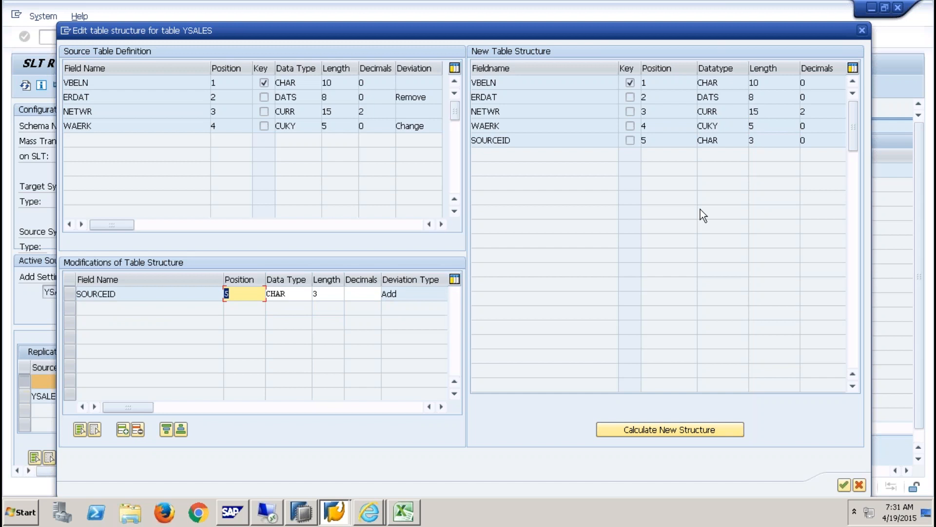
pyautogui.click(491, 140)
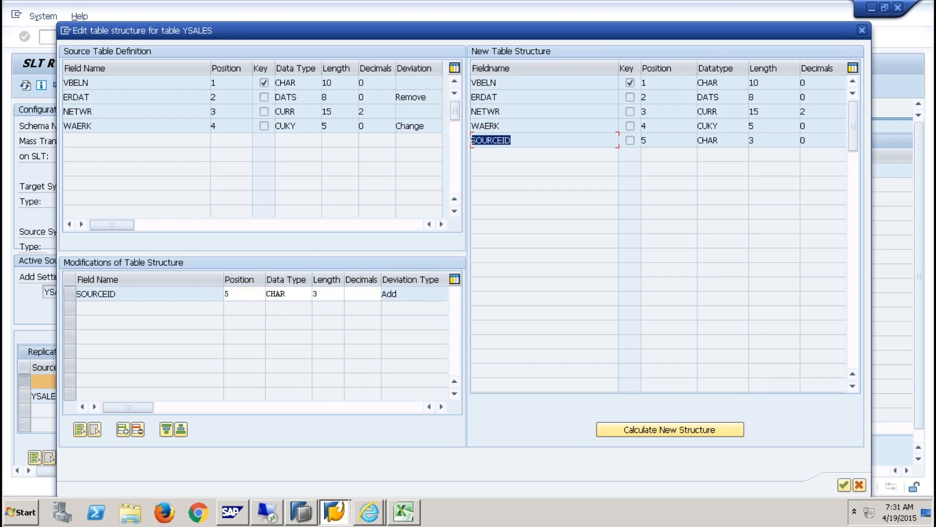
pyautogui.click(844, 485)
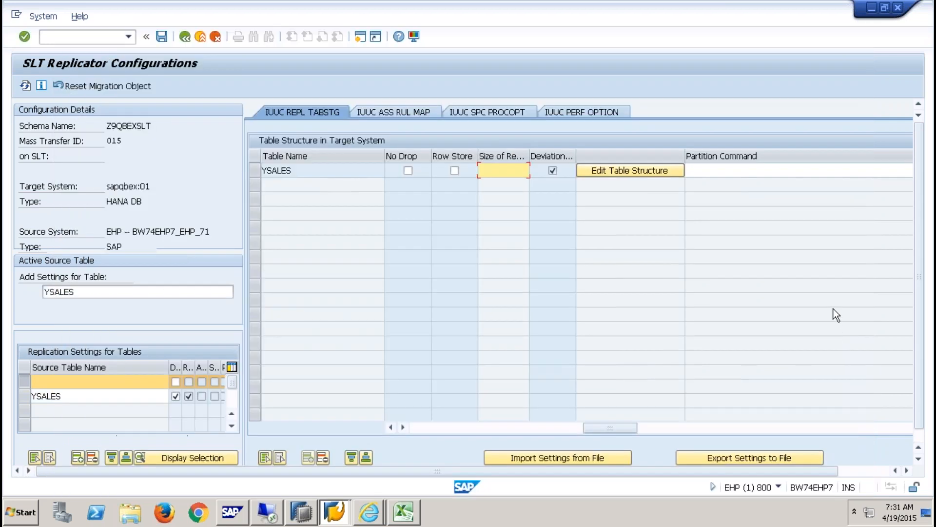
# - Enter the YSALES partition command PARTITION BY HASH (VBELN) PARTITIONS 4
pyautogui.click(905, 469)
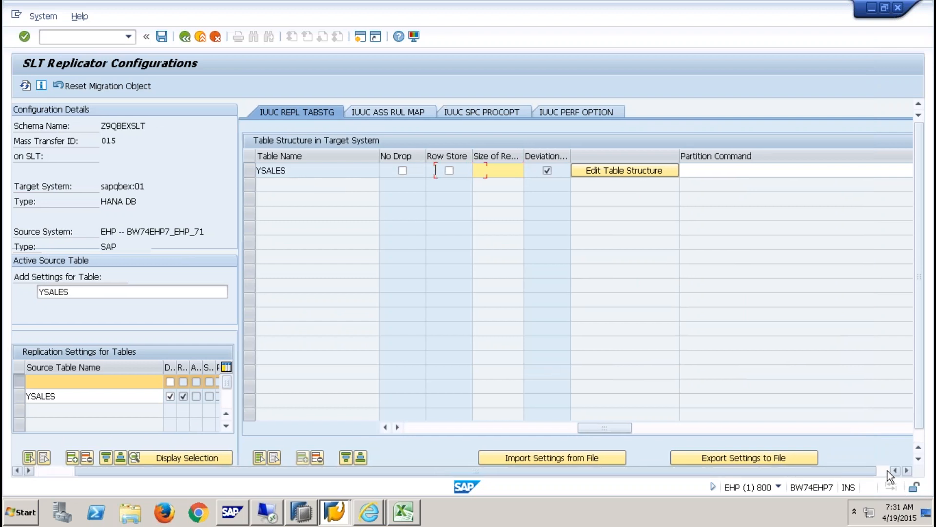
pyautogui.click(888, 470)
pyautogui.click(655, 170)
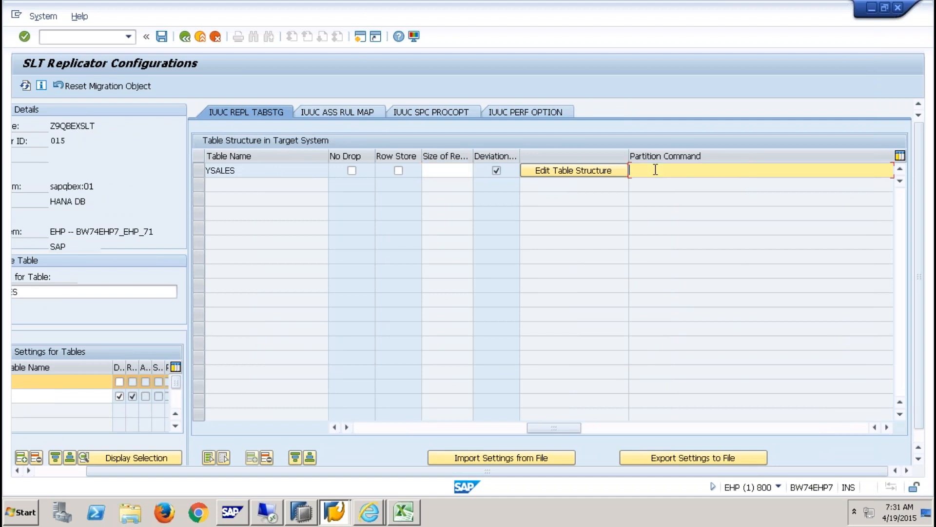
pyautogui.write('PA')
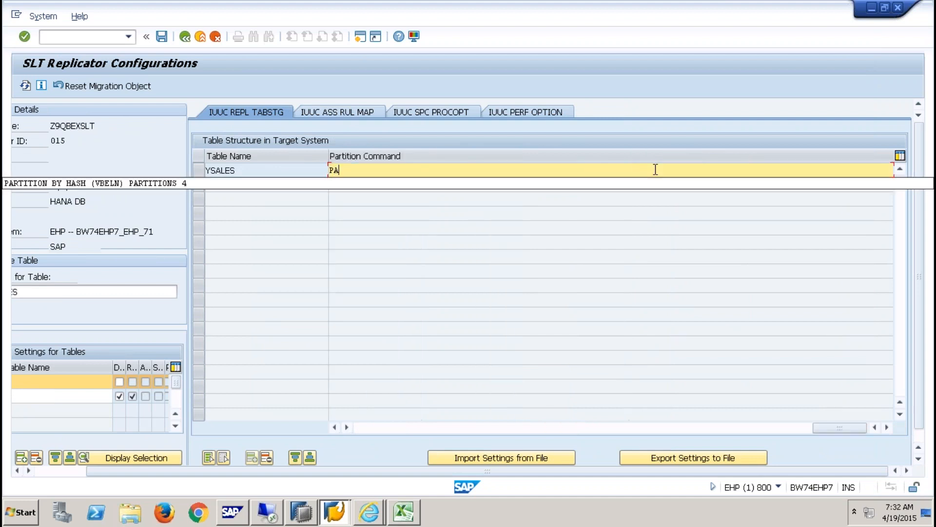
pyautogui.click(584, 183)
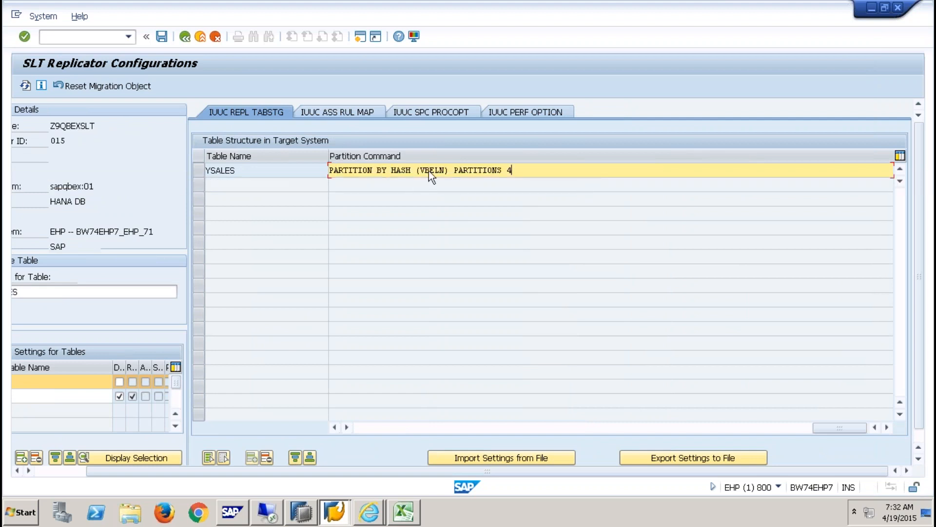
pyautogui.moveTo(420, 170); pyautogui.dragTo(447, 168)
pyautogui.click(535, 170)
pyautogui.moveTo(513, 170); pyautogui.dragTo(232, 166)
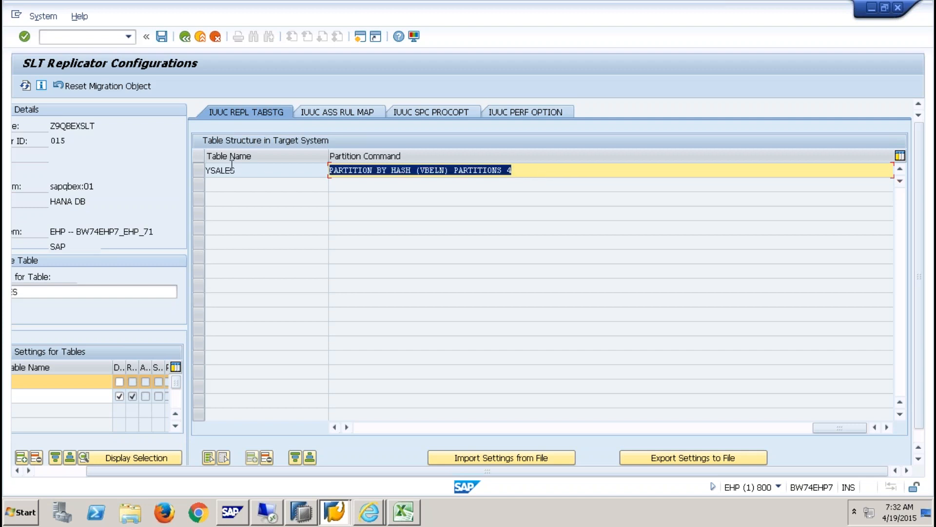
# - Show the still-empty Customized Transformation Rules table on the IUUC ASS RUL MAP tab
pyautogui.click(369, 111)
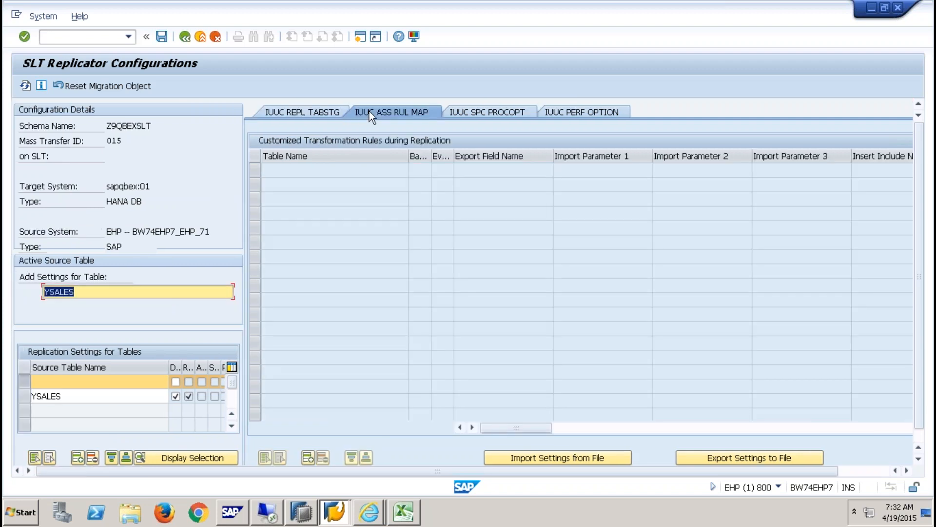
pyautogui.click(292, 109)
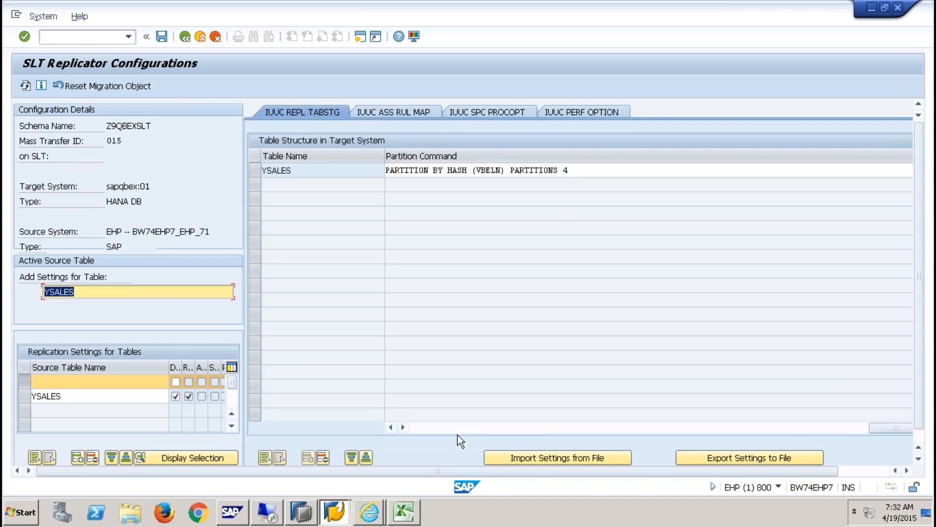
pyautogui.click(430, 426)
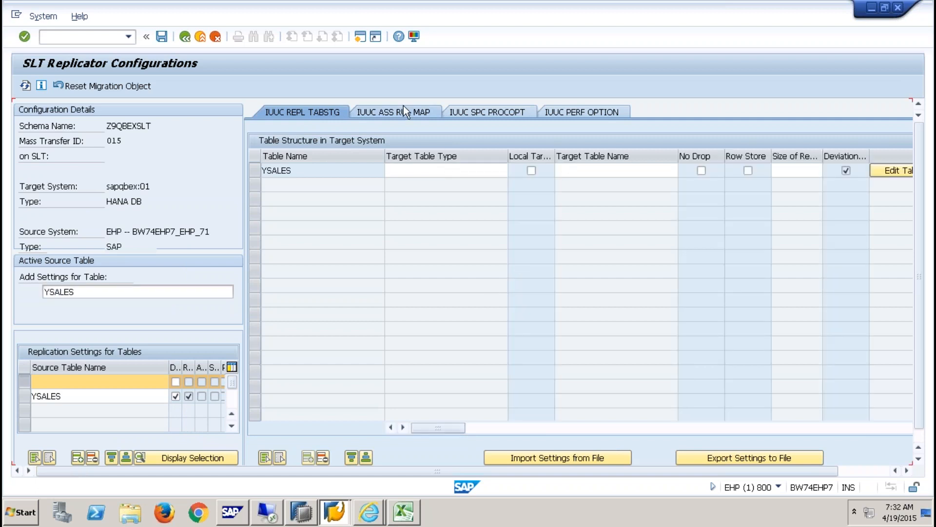
pyautogui.click(403, 106)
pyautogui.moveTo(387, 473); pyautogui.dragTo(603, 481)
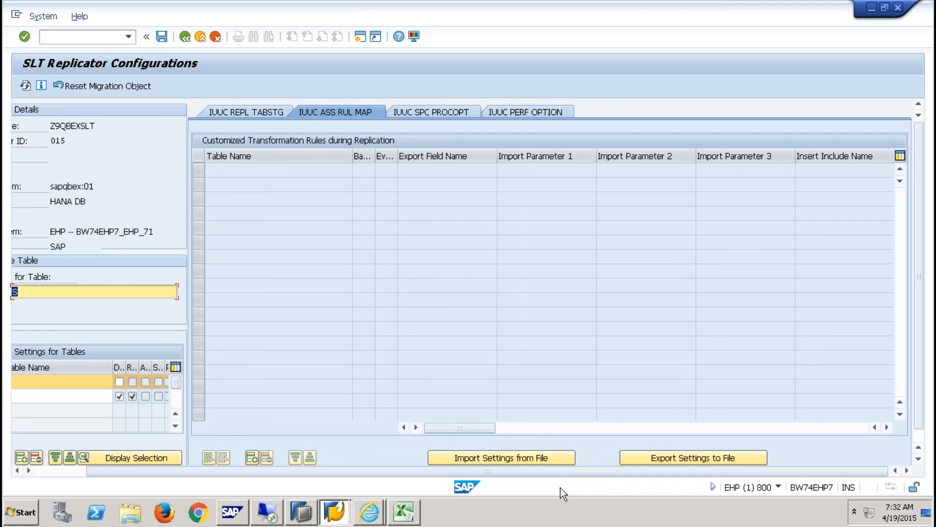
pyautogui.moveTo(399, 512)
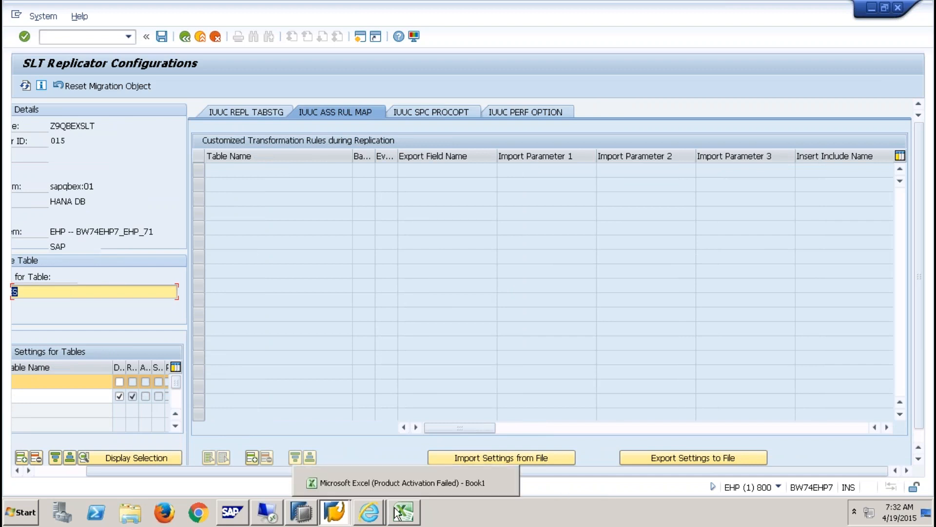
pyautogui.click(402, 515)
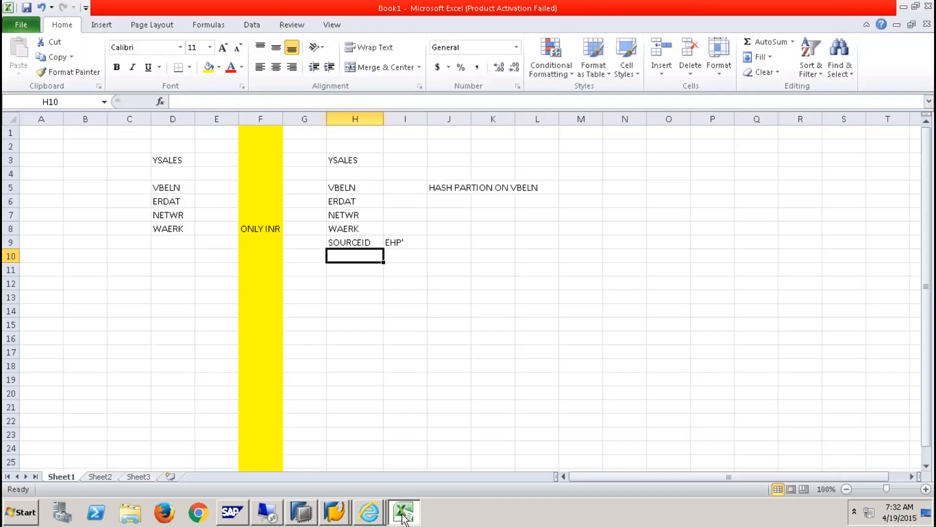
pyautogui.click(255, 227)
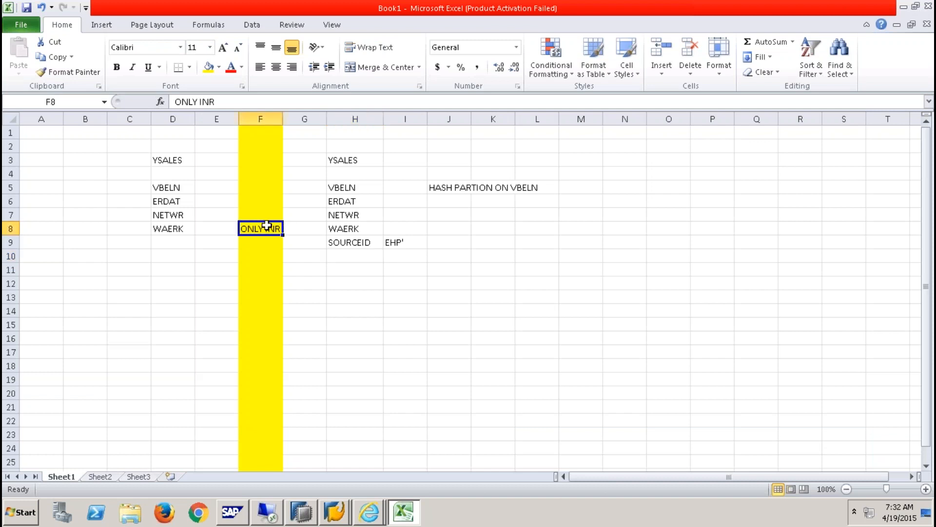
pyautogui.click(394, 241)
pyautogui.click(359, 242)
pyautogui.moveTo(359, 242); pyautogui.dragTo(390, 242)
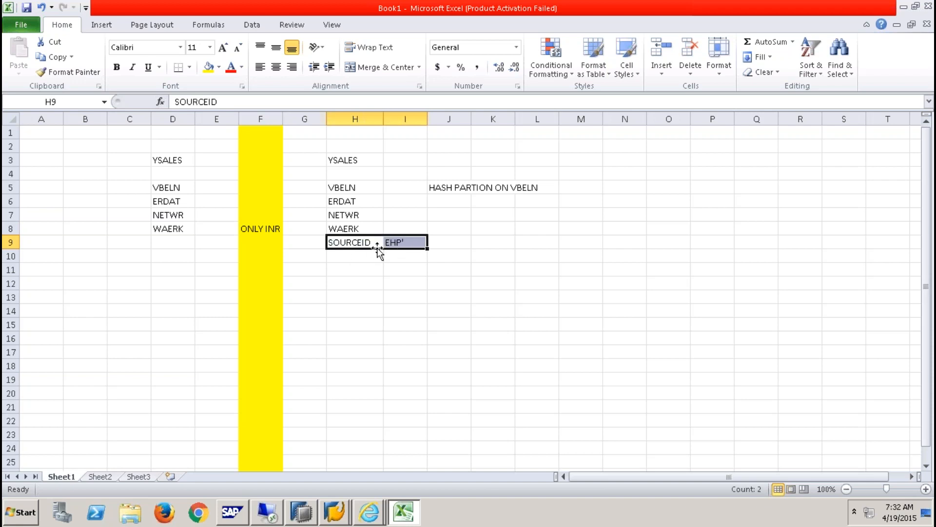
pyautogui.click(247, 228)
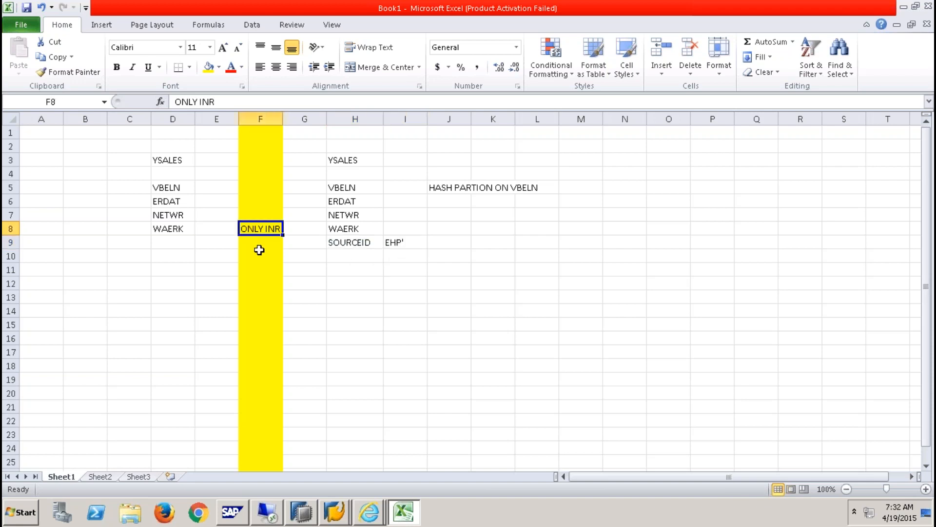
pyautogui.click(352, 522)
pyautogui.click(358, 478)
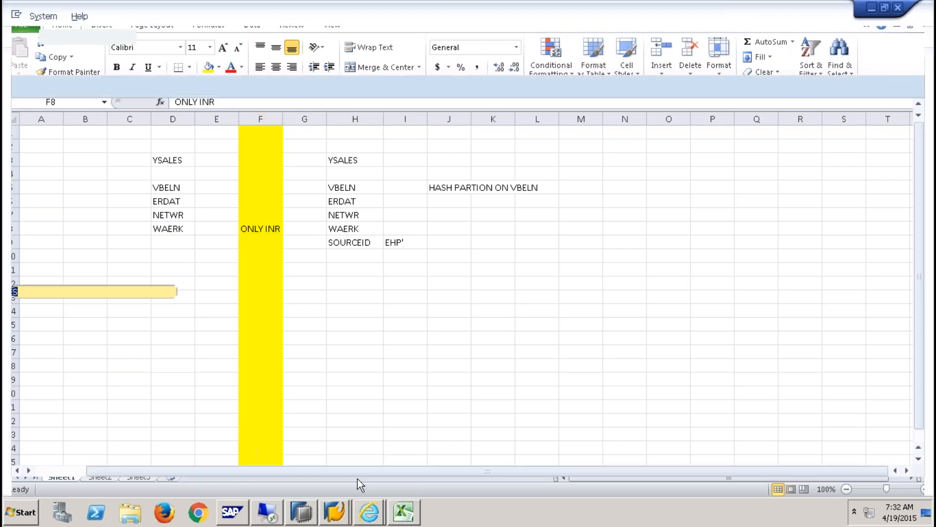
# - Insert a YSALES rule row with export field SOURCEID and import parameter 1 'EHP'
pyautogui.click(252, 460)
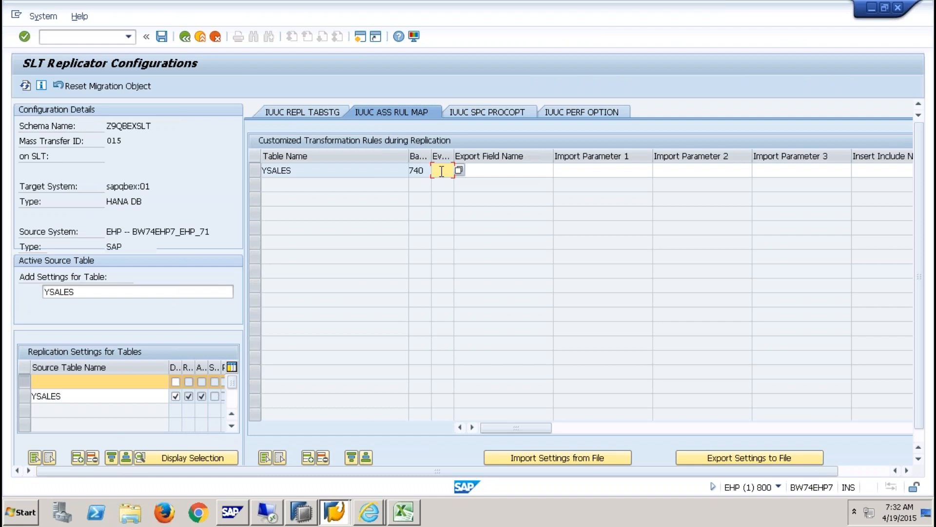
pyautogui.click(494, 168)
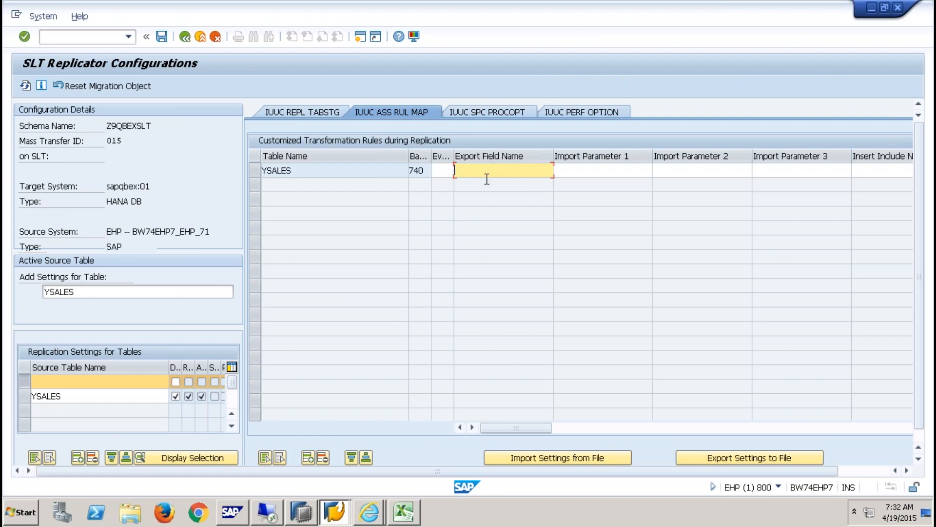
pyautogui.write('S')
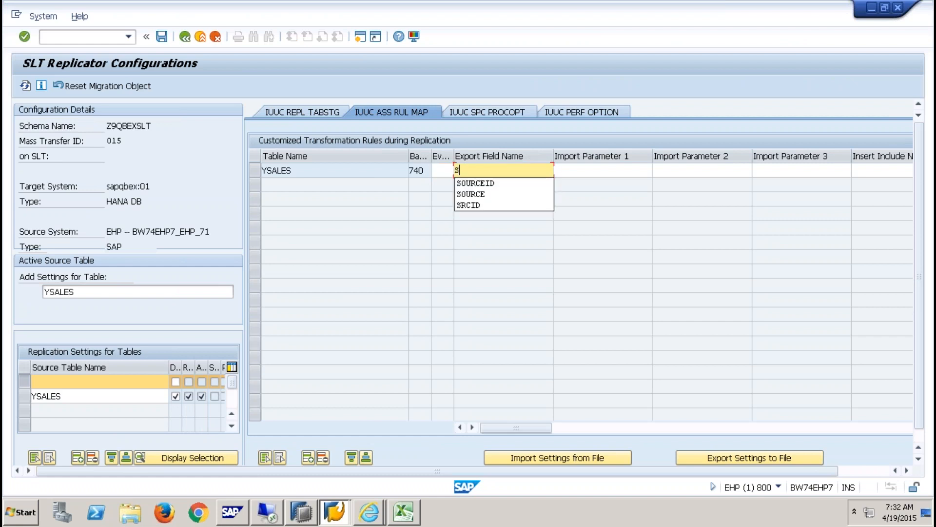
pyautogui.click(495, 183)
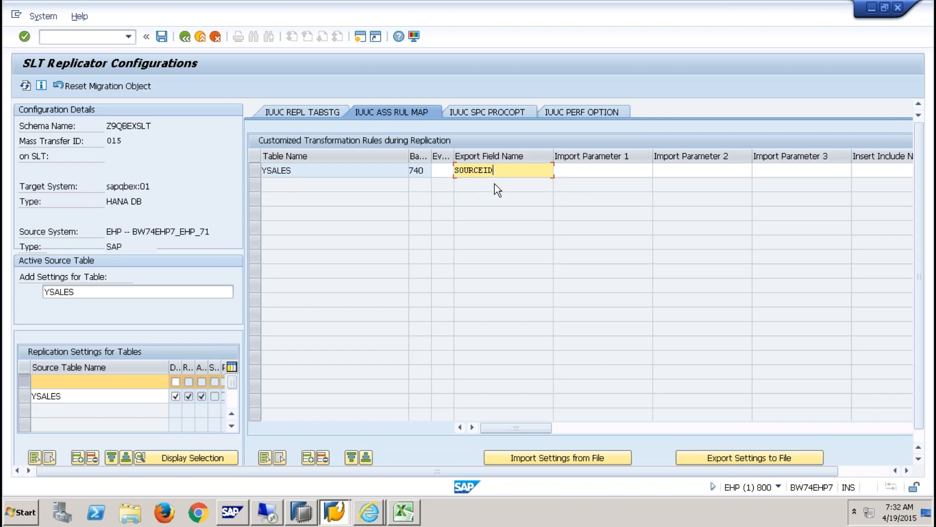
pyautogui.click(578, 172)
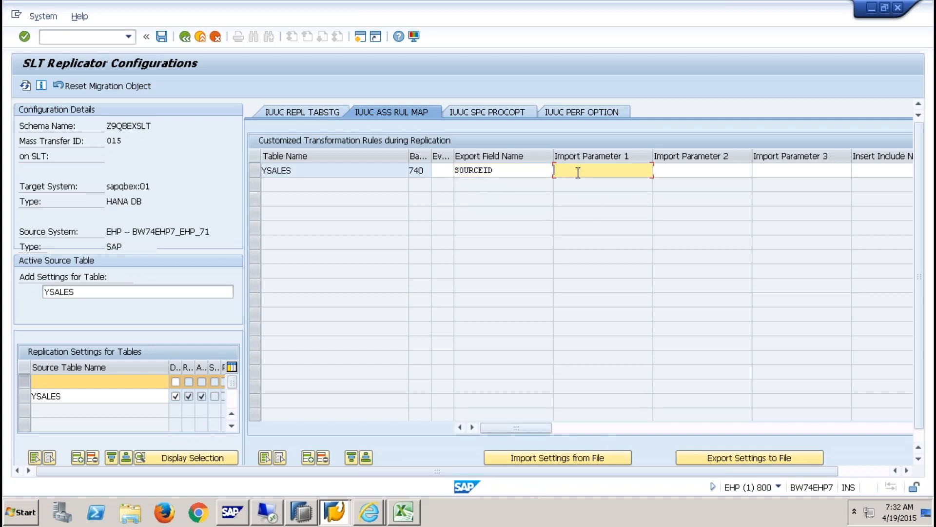
pyautogui.write("'EHP'")
pyautogui.press('Tab')
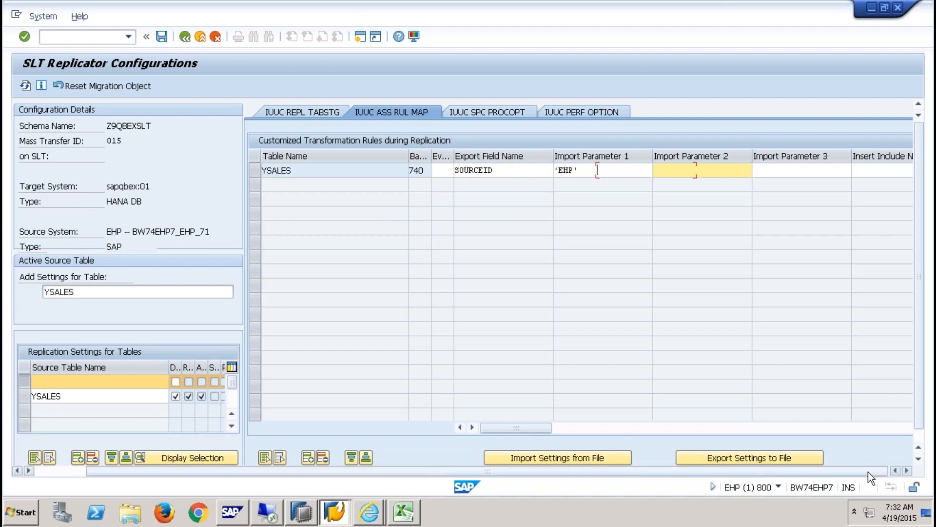
# - Begin the rule's Insert Line of Code entry with 'e_SOURCEID ='
pyautogui.click(868, 472)
pyautogui.click(887, 428)
pyautogui.click(887, 428)
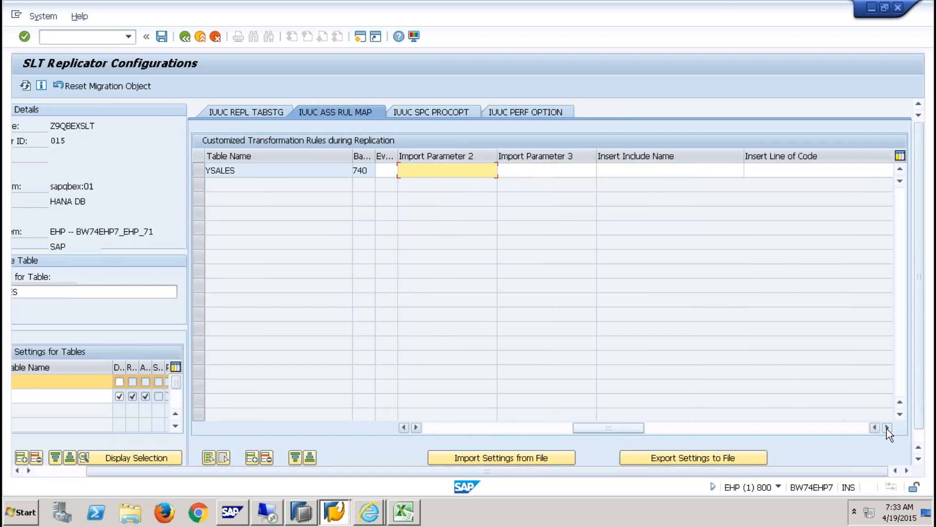
pyautogui.click(887, 429)
pyautogui.click(659, 171)
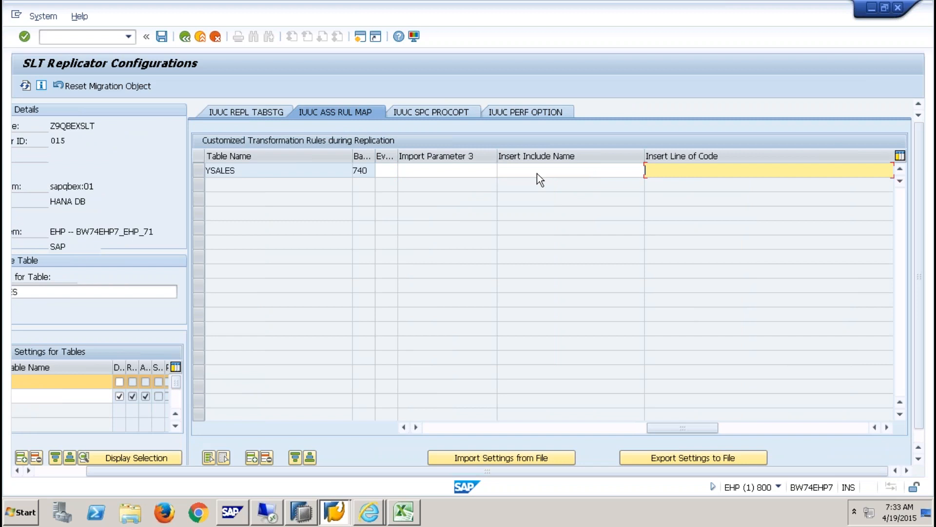
pyautogui.click(538, 172)
pyautogui.click(662, 169)
pyautogui.write('e')
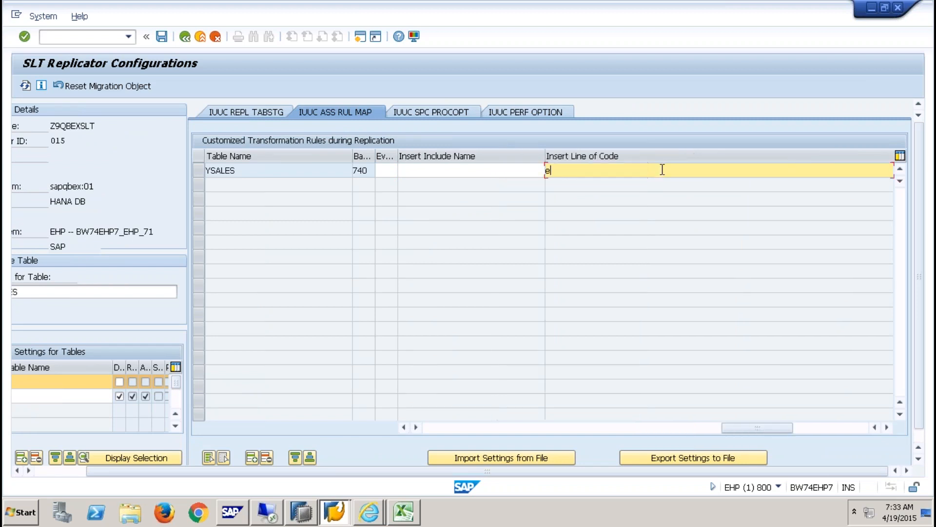
pyautogui.write('_SOURCEID =')
# - Complete the code line as e_SOURCEID = i_p1. and add another empty rule row
pyautogui.click(427, 430)
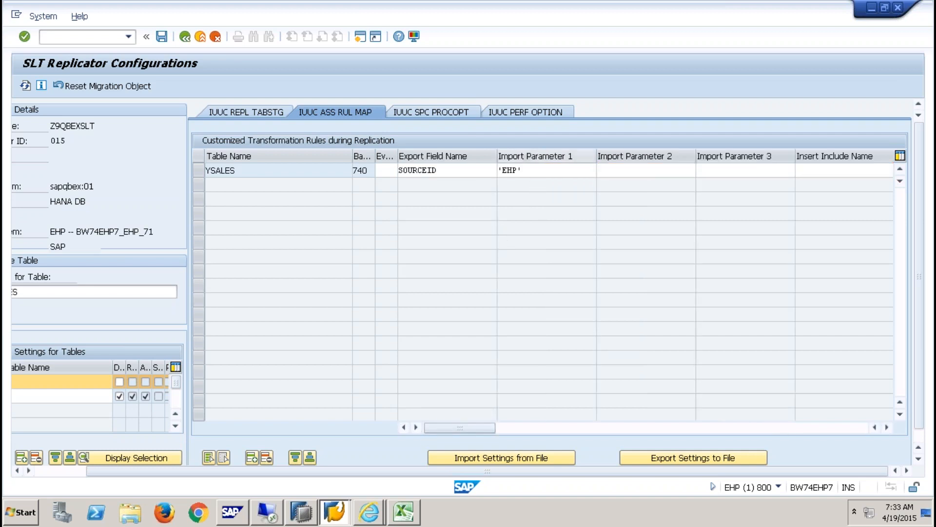
pyautogui.click(799, 426)
pyautogui.click(504, 170)
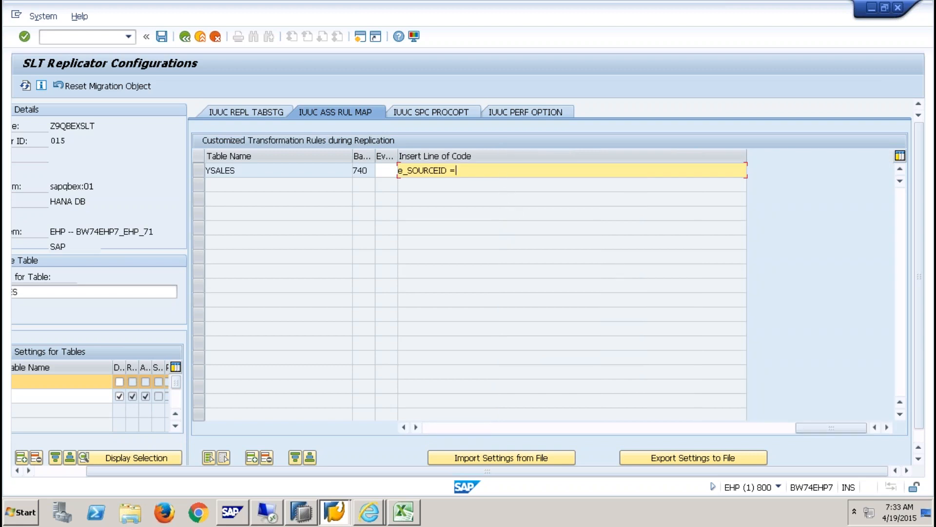
pyautogui.write('i_p1.')
pyautogui.press('Right')
pyautogui.click(482, 171)
pyautogui.click(402, 428)
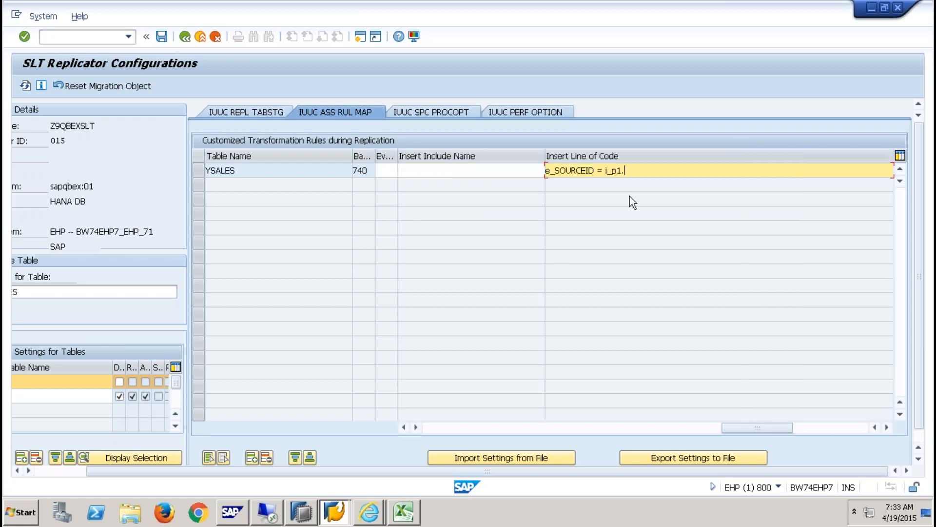
pyautogui.moveTo(647, 175); pyautogui.dragTo(521, 171)
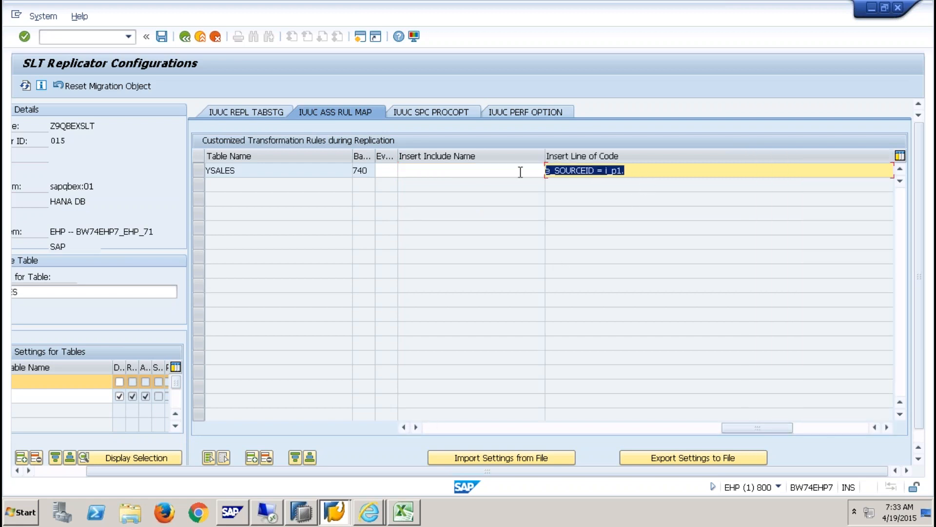
pyautogui.click(501, 171)
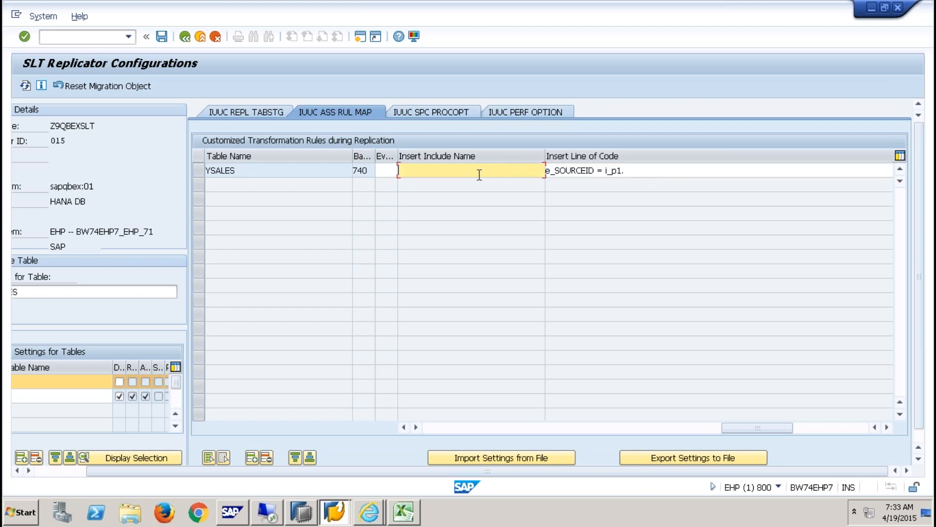
pyautogui.click(429, 428)
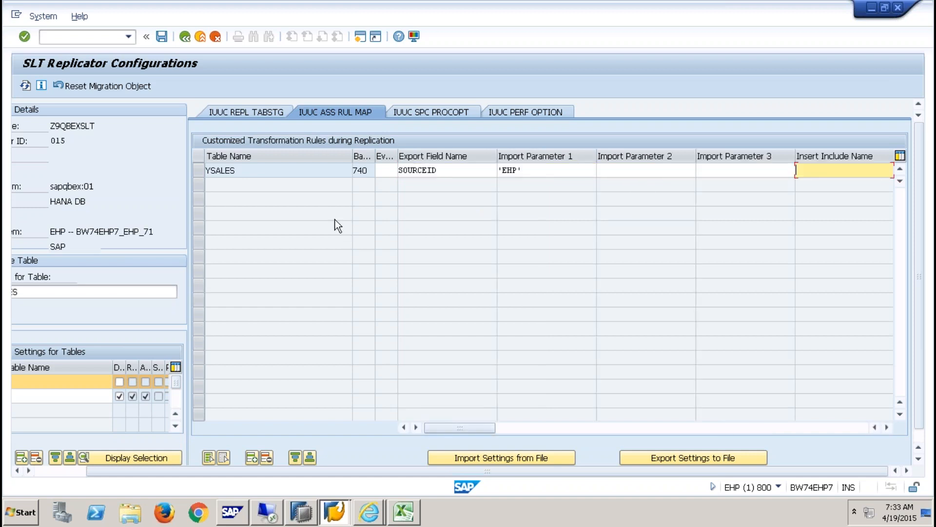
pyautogui.click(253, 457)
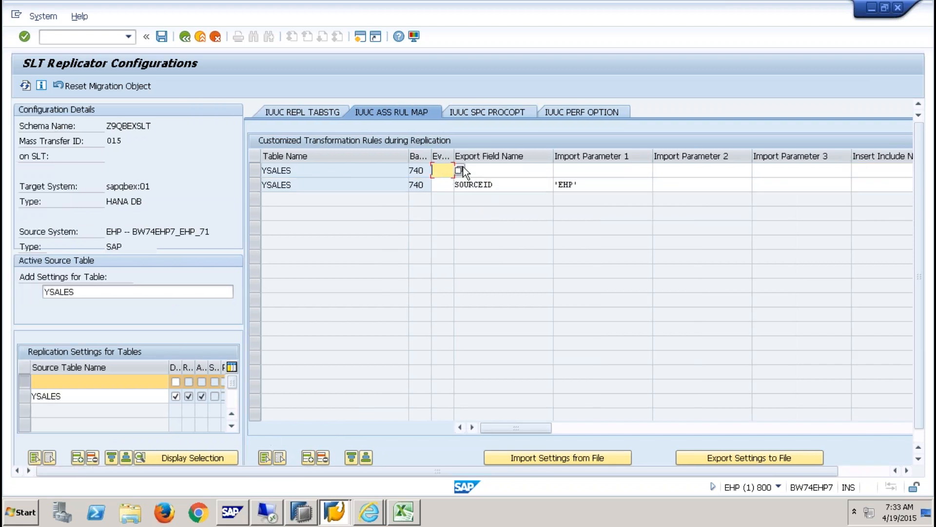
# - Set the new rule row's event to BOR, then move to its code and include name cells
pyautogui.click(459, 169)
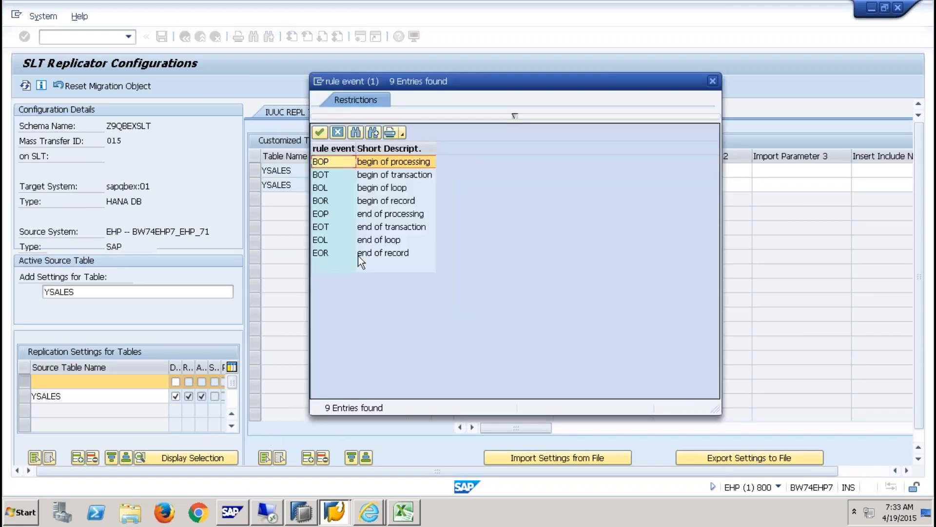
pyautogui.doubleClick(322, 201)
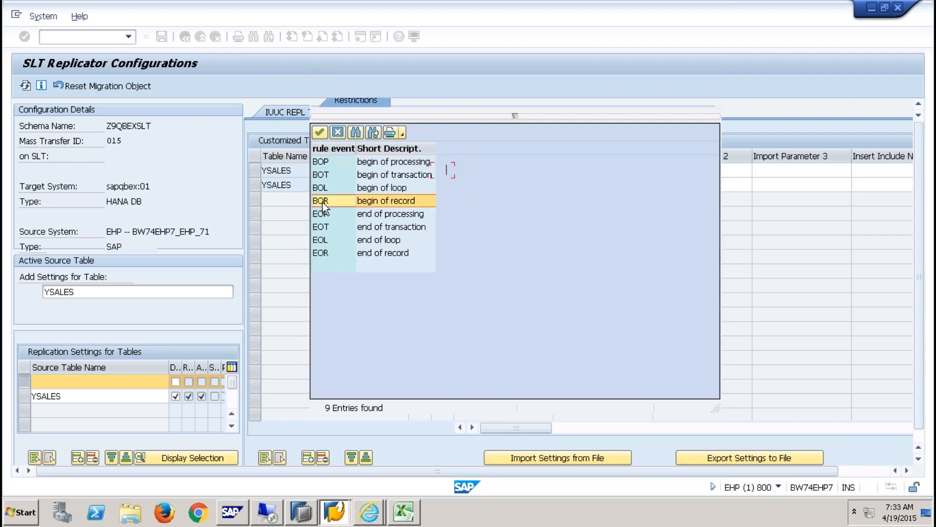
pyautogui.click(507, 171)
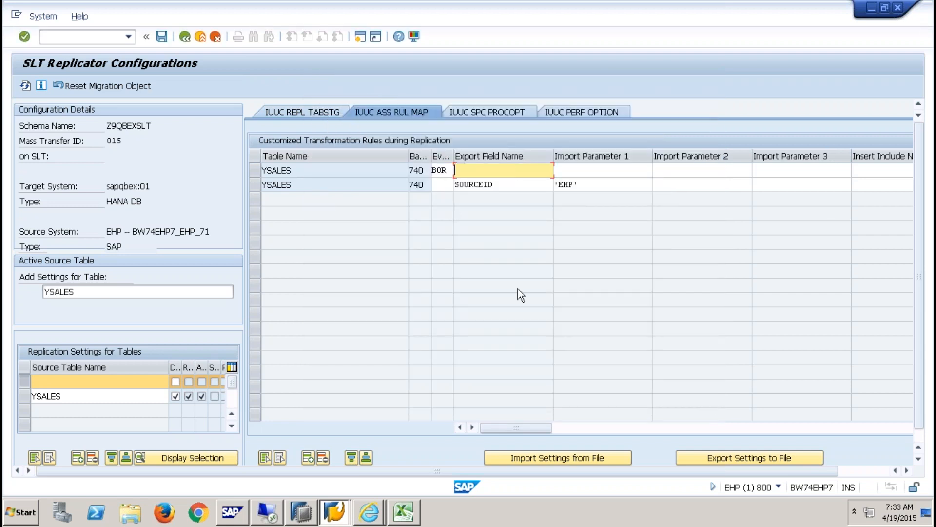
pyautogui.click(451, 171)
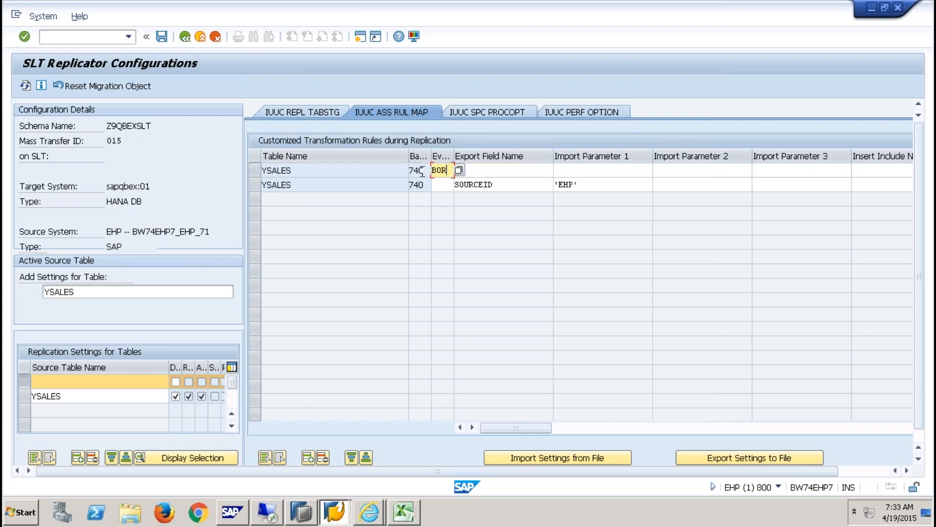
pyautogui.click(561, 168)
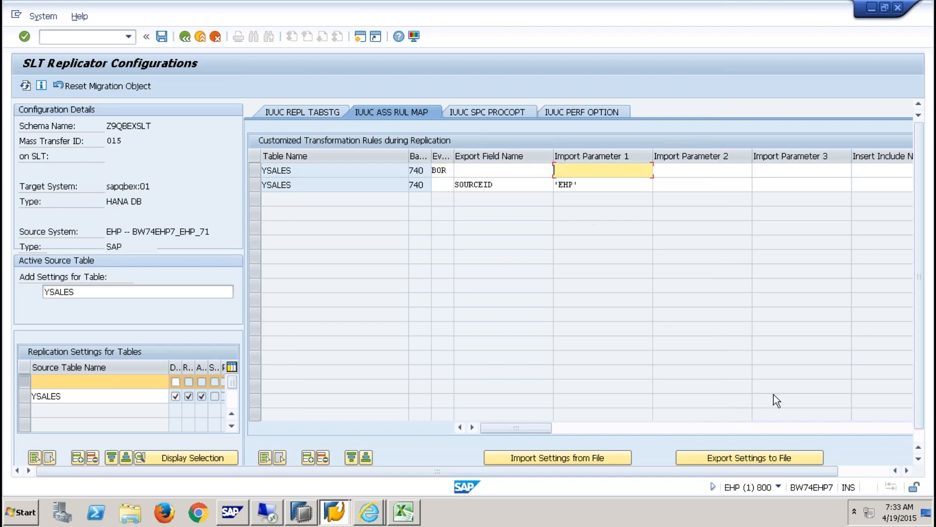
pyautogui.click(878, 471)
pyautogui.click(886, 427)
pyautogui.click(887, 427)
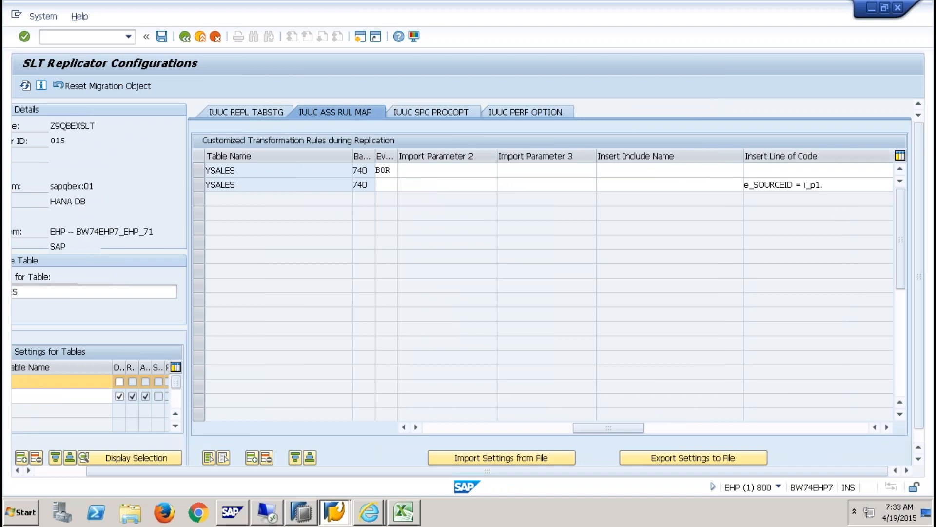
pyautogui.click(799, 170)
pyautogui.click(704, 173)
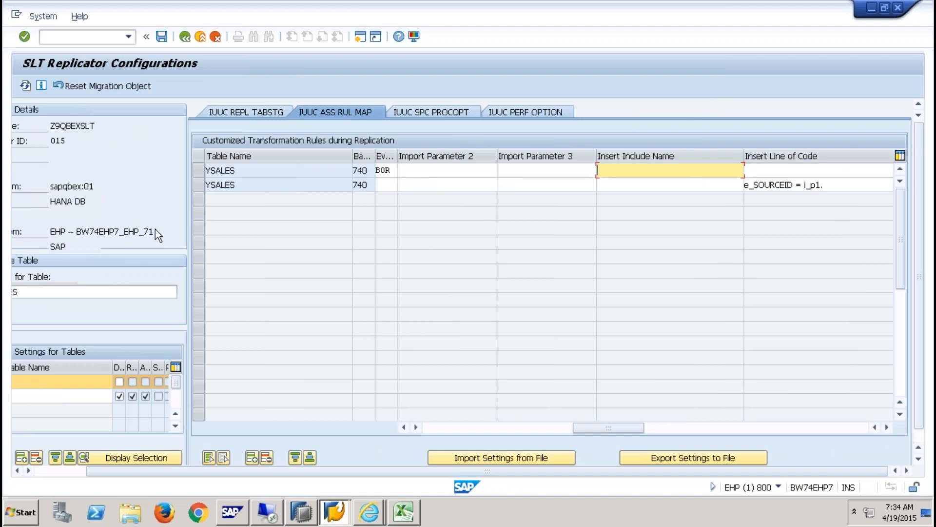
pyautogui.click(56, 37)
# - Open the ABAP Editor with /oSE38 and enter the program name zslt_skip_records
pyautogui.write('/')
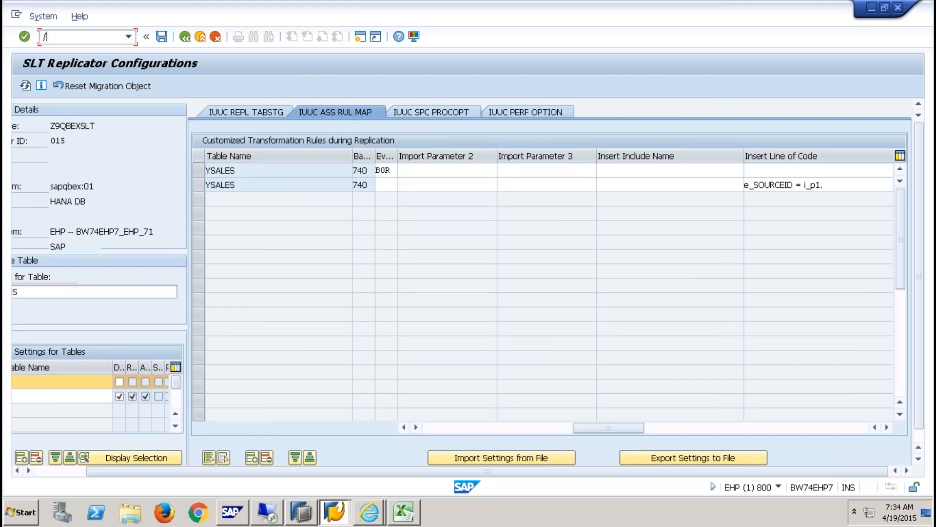
pyautogui.write('ose38')
pyautogui.press('Return')
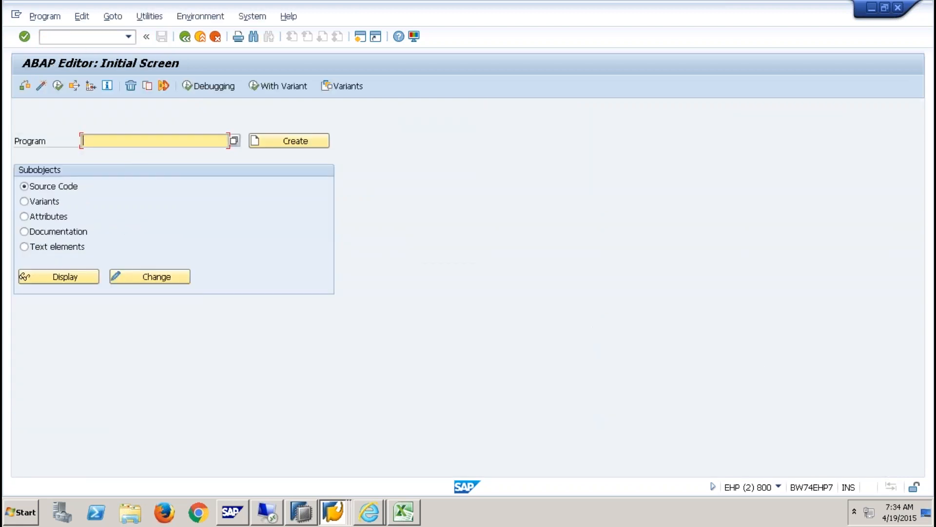
pyautogui.write('zs')
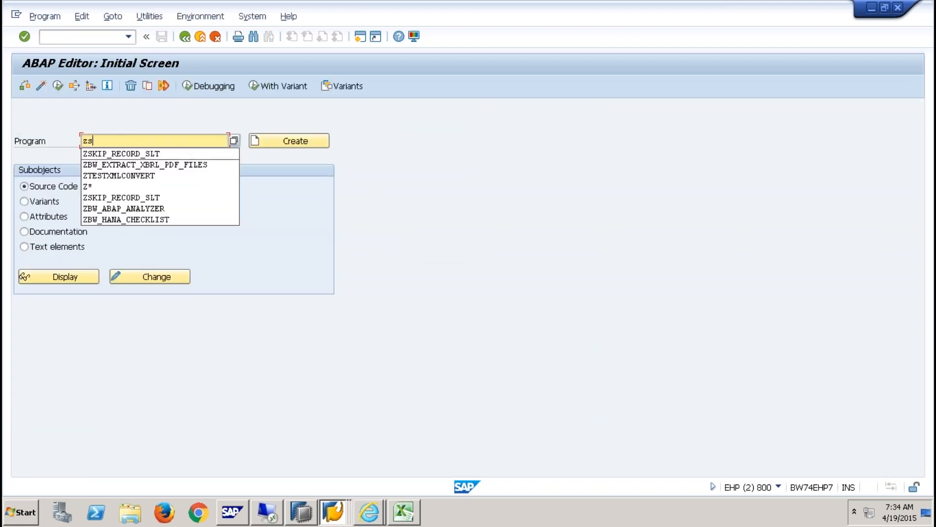
pyautogui.write('lt_')
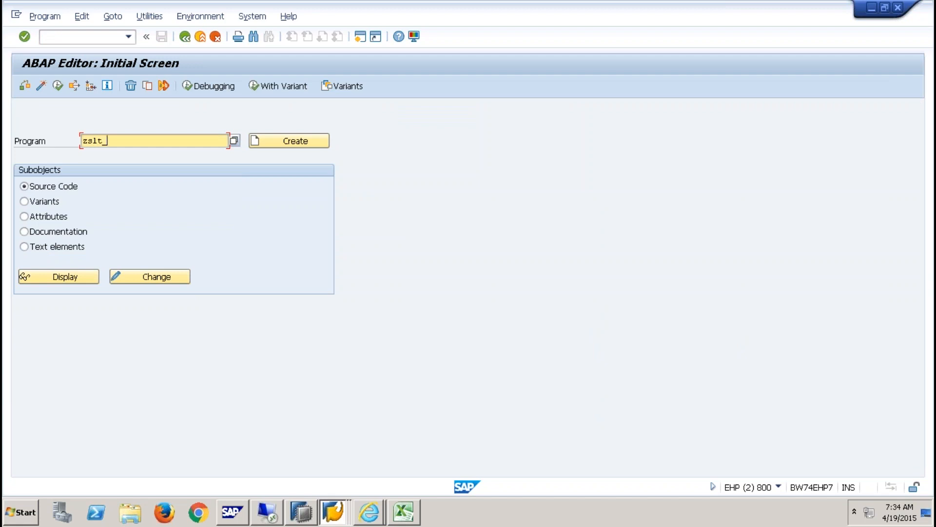
pyautogui.write('skip_recotrds')
pyautogui.press('BackSpace')
pyautogui.press('BackSpace')
pyautogui.press('BackSpace')
pyautogui.press('BackSpace')
pyautogui.write('rdss')
pyautogui.press('BackSpace')
pyautogui.moveTo(186, 143); pyautogui.dragTo(16, 141)
pyautogui.hotkey('ctrl', 'c')
# - Create zslt_skip_records as an INCLUDE program with that title and save it as a local object
pyautogui.click(289, 142)
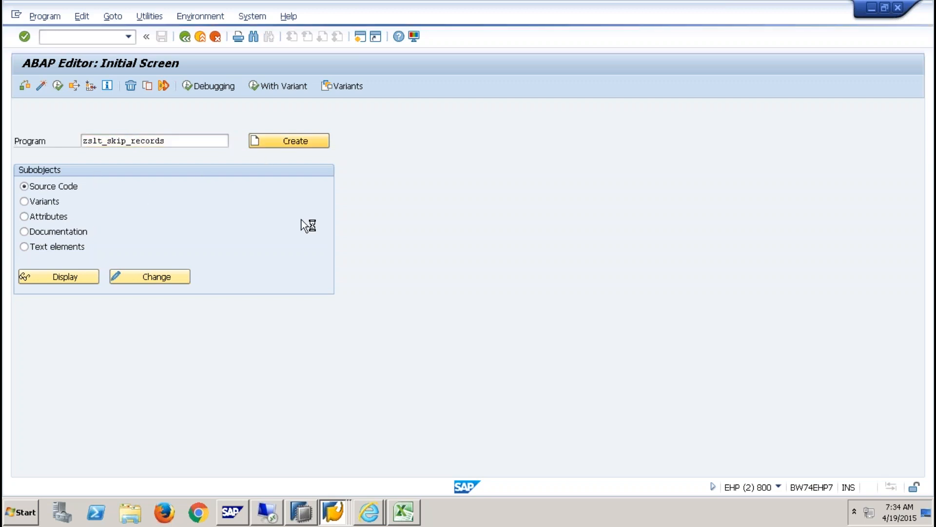
pyautogui.hotkey('ctrl', 'v')
pyautogui.click(266, 312)
pyautogui.click(204, 337)
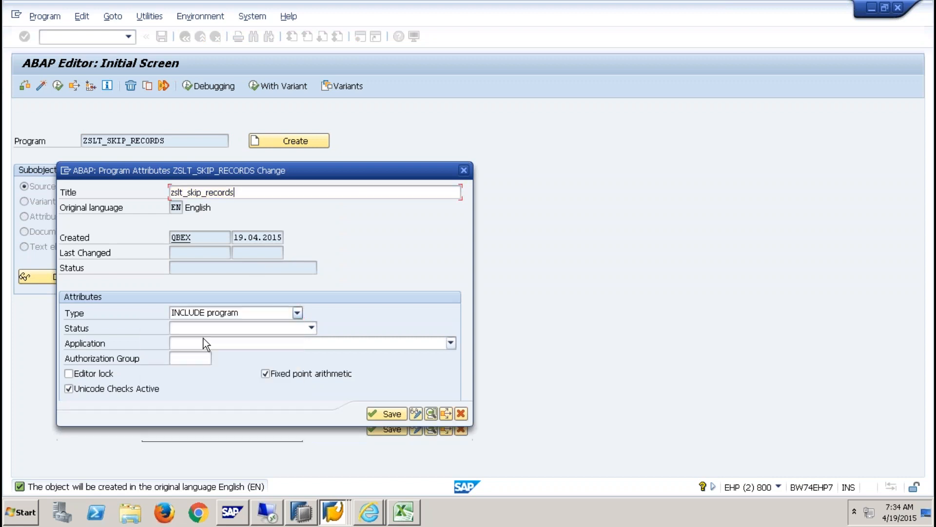
pyautogui.click(385, 414)
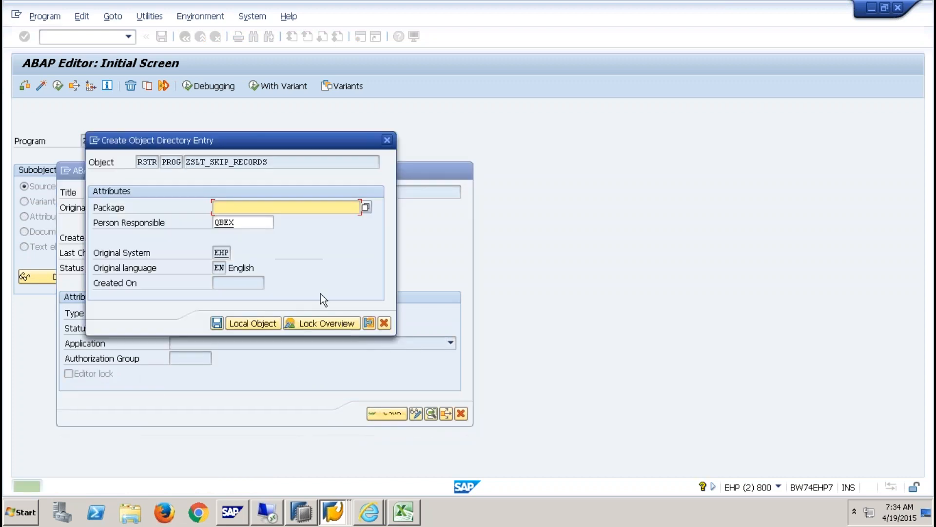
pyautogui.click(247, 323)
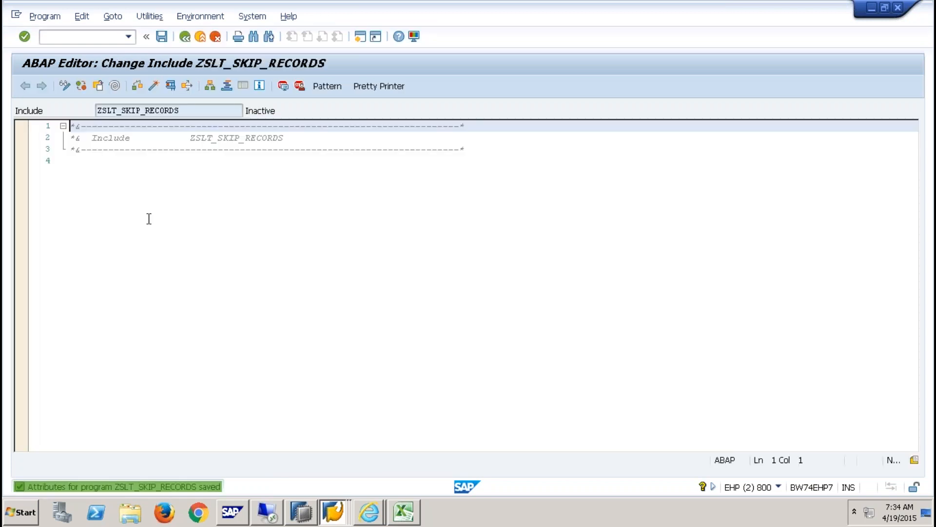
# - Add line 5 to ZSLT_SKIP_RECORDS and begin the condition 'if <wa_' with Caps Lock on
pyautogui.click(124, 189)
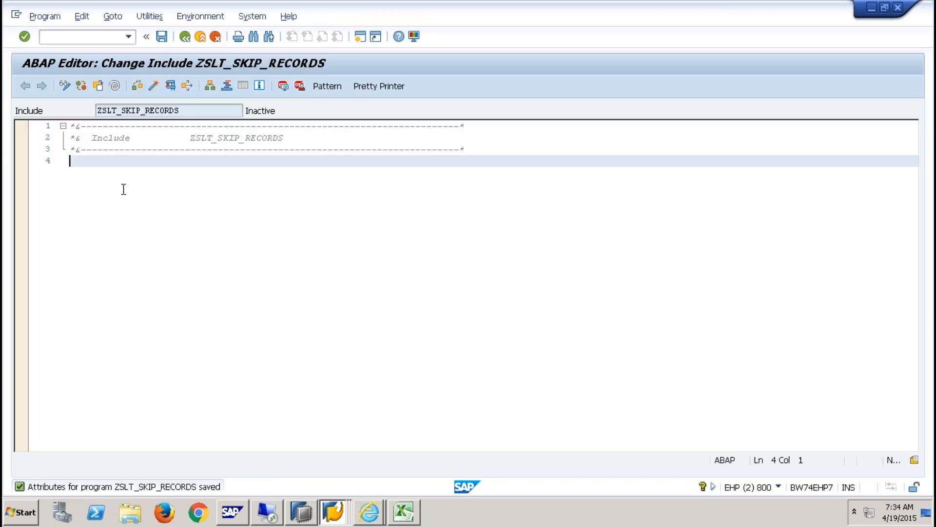
pyautogui.press('Return')
pyautogui.press('capslock')
pyautogui.press('capslock')
pyautogui.write('if')
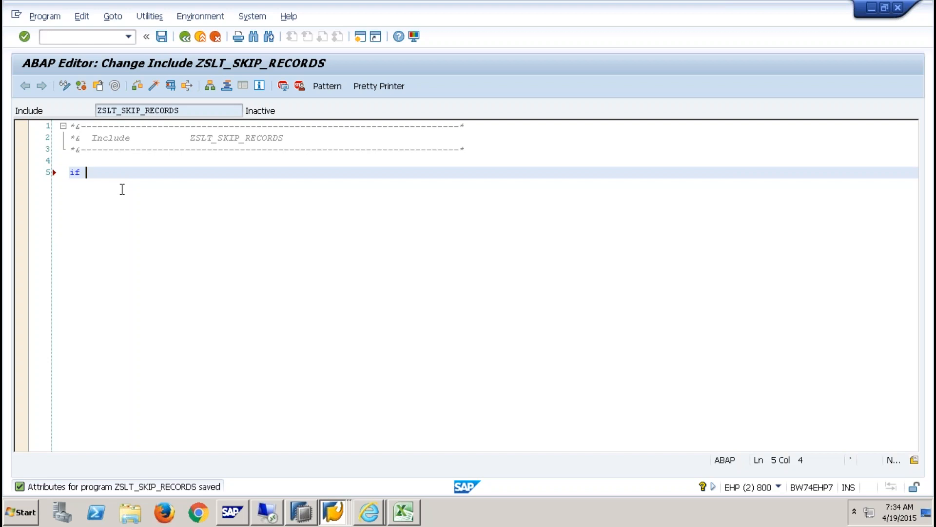
pyautogui.write('<wa_')
pyautogui.moveTo(489, 9)
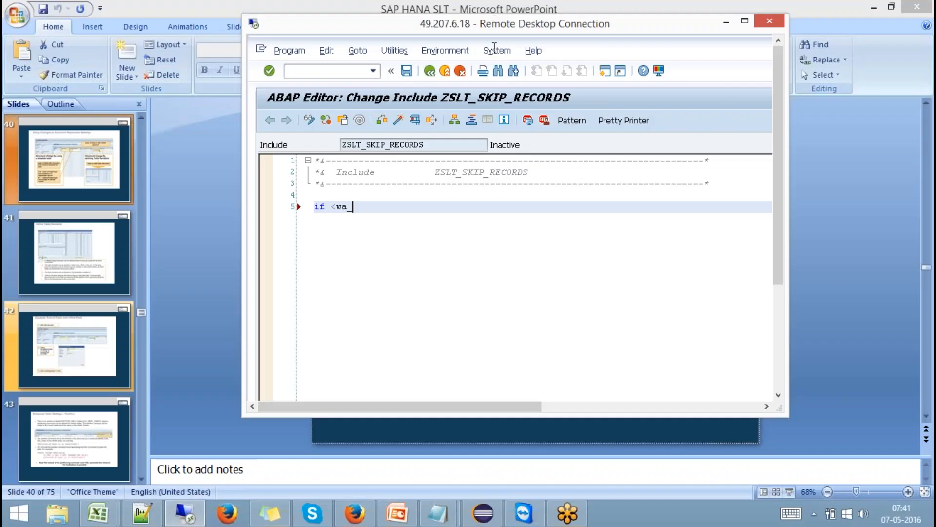
# - Put the remote session in full screen and continue the condition as <wa_r_YSALES>-WAERK
pyautogui.doubleClick(500, 25)
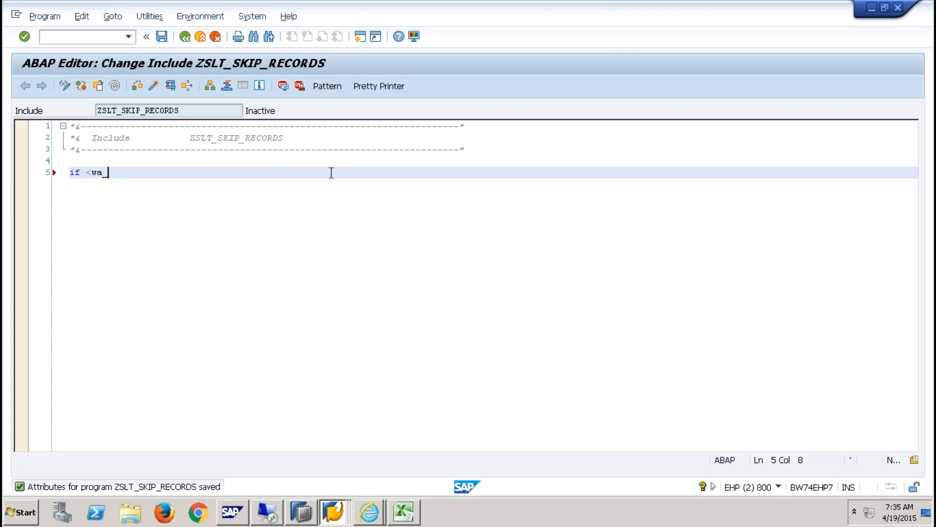
pyautogui.doubleClick(452, 7)
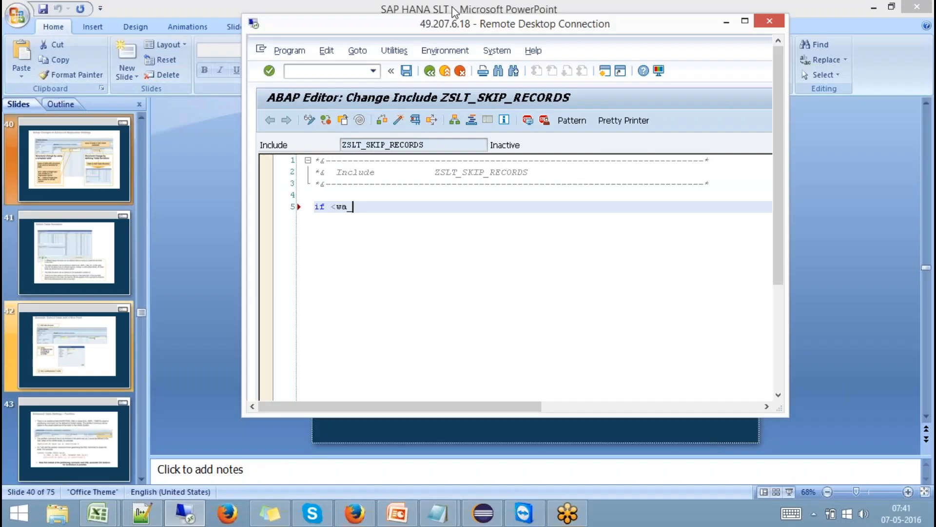
pyautogui.doubleClick(452, 22)
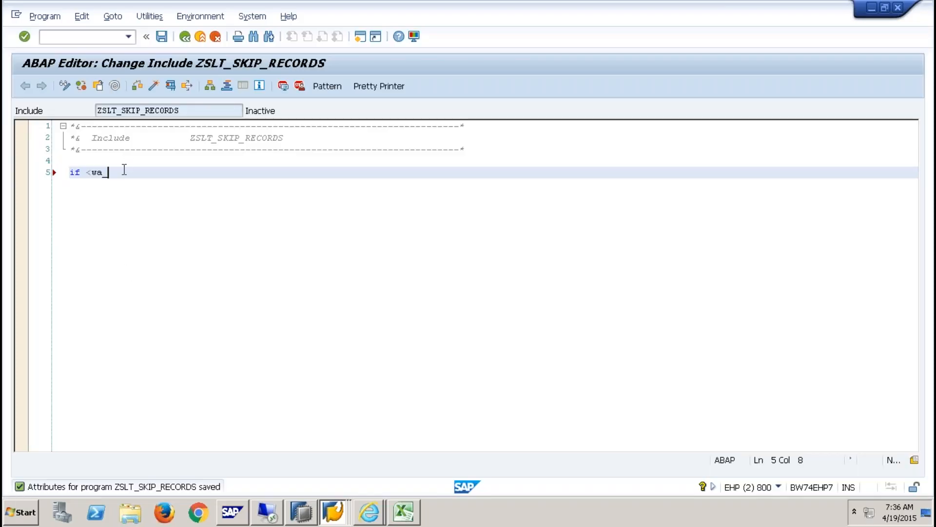
pyautogui.write('r_')
pyautogui.press('capslock')
pyautogui.write('YSALES>-WAERK')
# - Check the WAERK field in the Excel notes, then finish the condition with <> 'INR'
pyautogui.hotkey('alt', 'Tab')
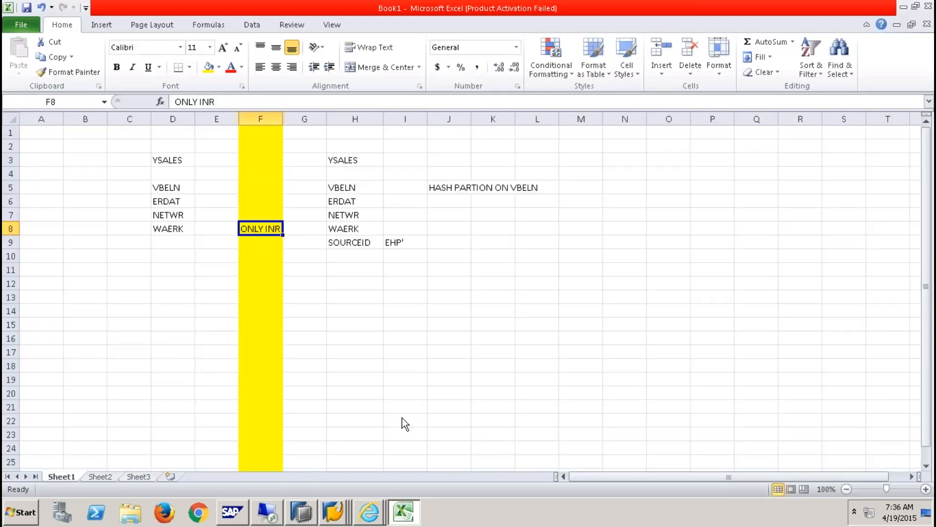
pyautogui.click(180, 232)
pyautogui.hotkey('alt', 'Tab')
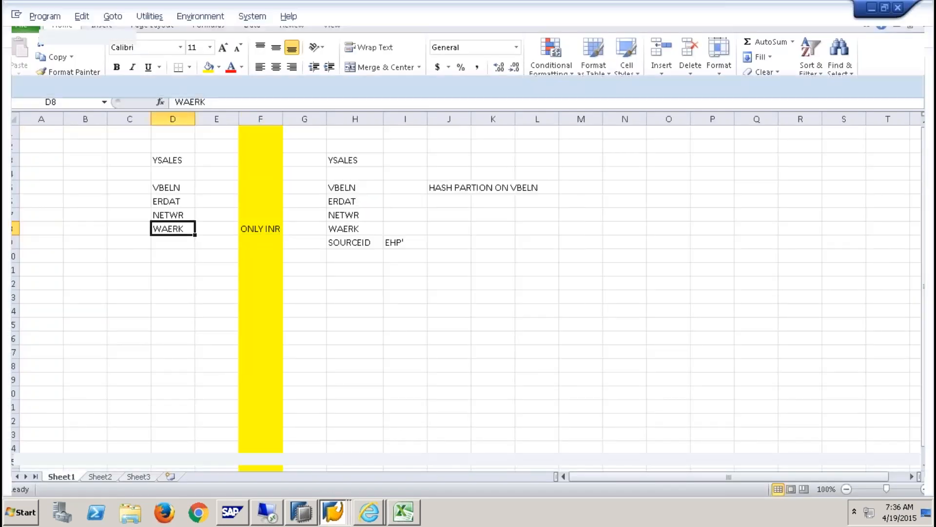
pyautogui.write('<> ')
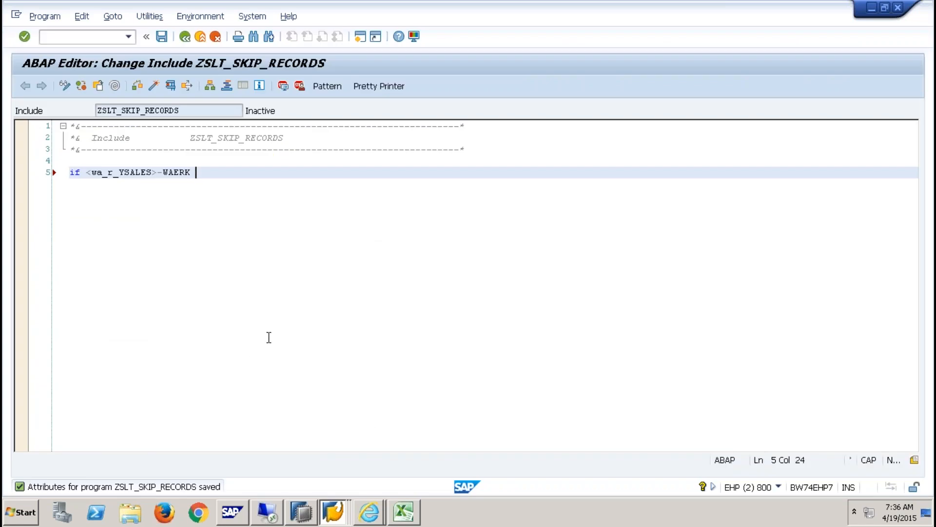
pyautogui.write("'INR'.")
# - Close the IF block with ENDIF. and minimize the remote session to reveal PowerPoint
pyautogui.press('Return')
pyautogui.press('Return')
pyautogui.press('BackSpace')
pyautogui.press('BackSpace')
pyautogui.write('ENDIF.')
pyautogui.click(167, 183)
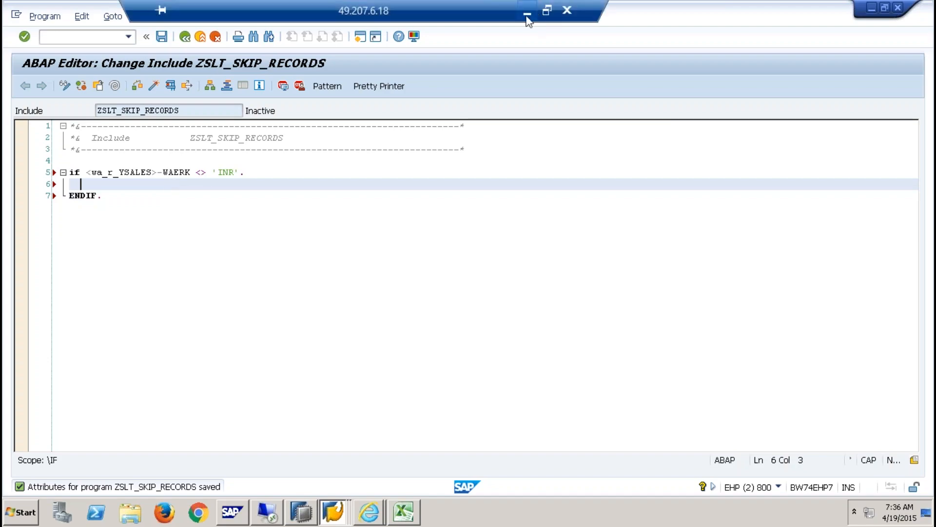
pyautogui.click(530, 15)
# - Present the slides from Define Table Deviation through Further Settings, then end the show and return to SAP
pyautogui.click(790, 491)
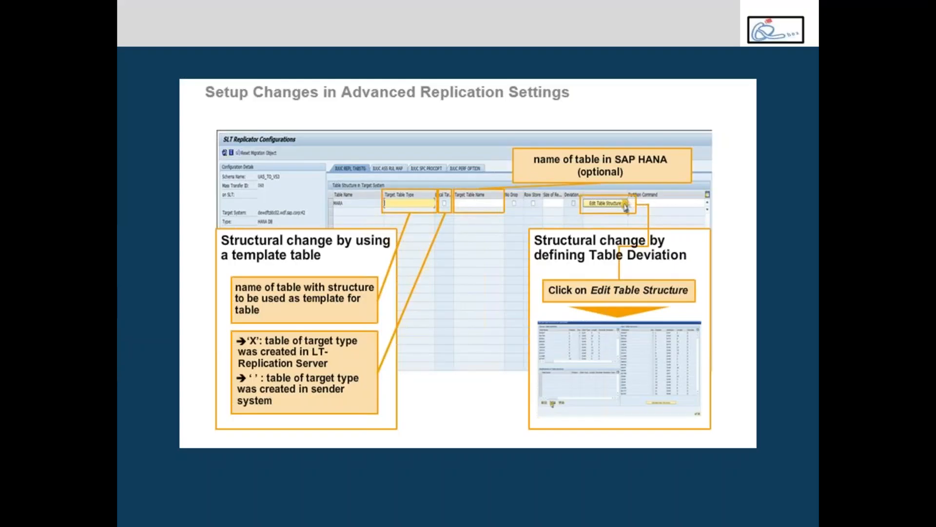
pyautogui.press('Right')
pyautogui.press('Right')
pyautogui.press('Left')
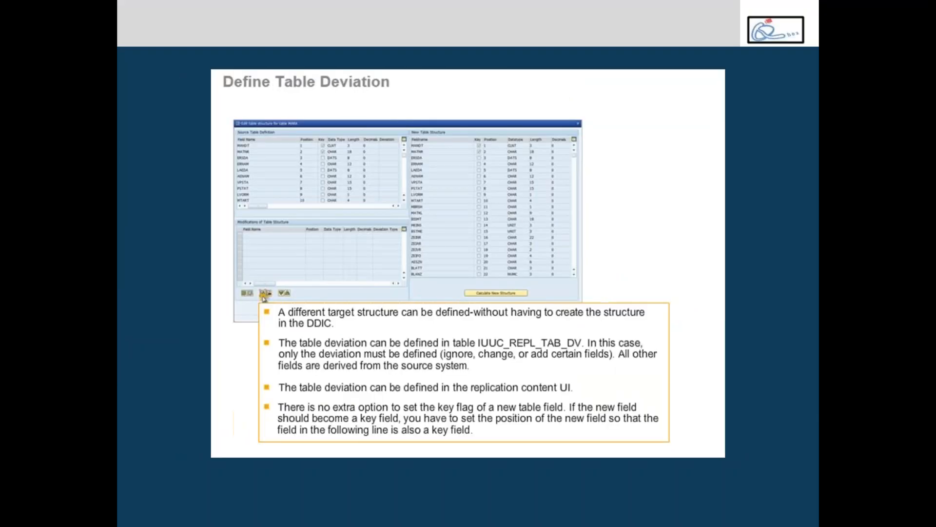
pyautogui.press('Right')
pyautogui.press('Right')
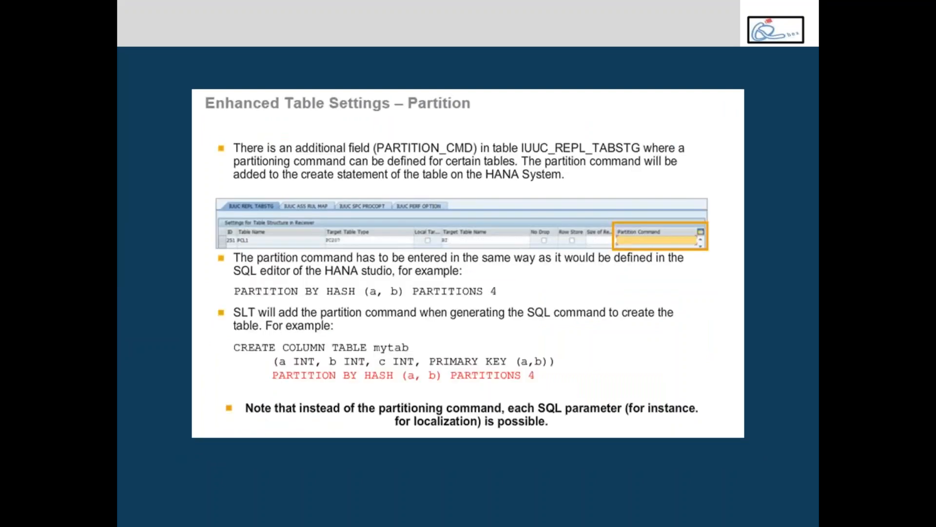
pyautogui.press('Right')
pyautogui.press('Right')
pyautogui.press('Right')
pyautogui.press('Right')
pyautogui.press('Right')
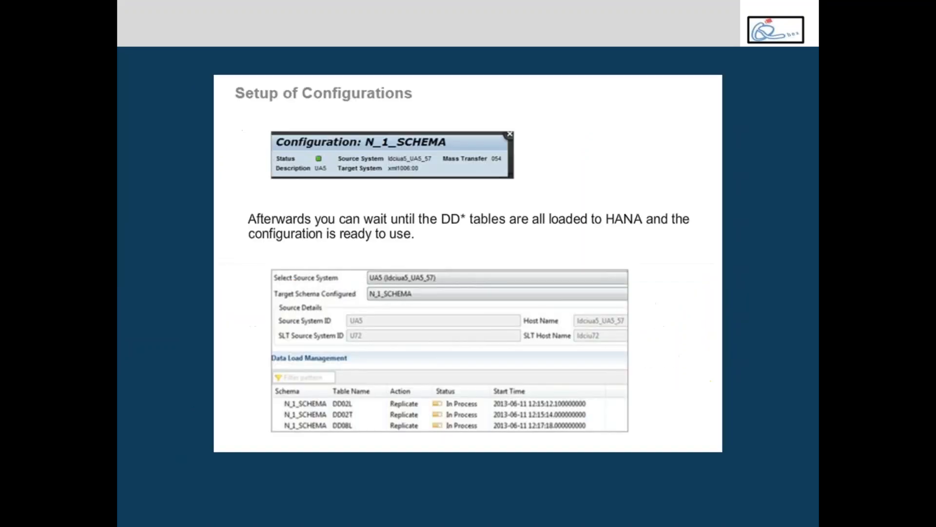
pyautogui.press('Right')
pyautogui.press('Right')
pyautogui.press('Right')
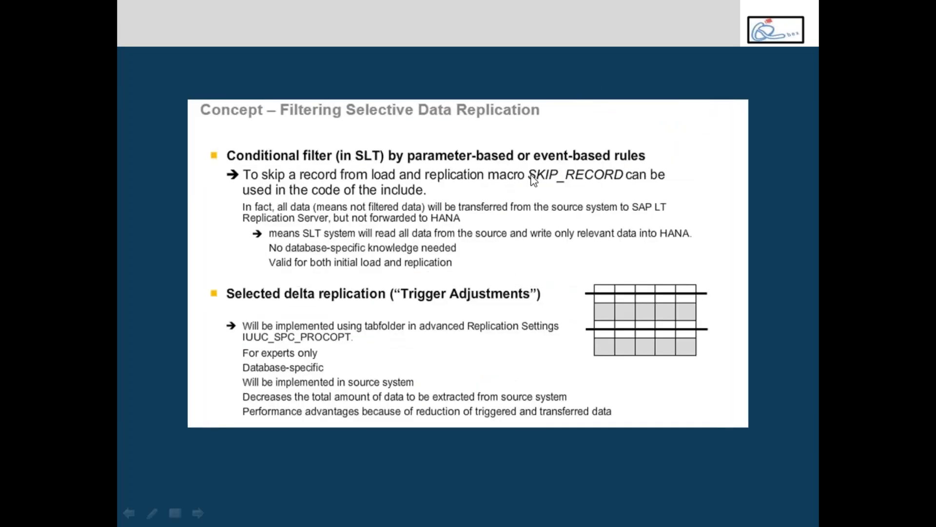
pyautogui.press('Escape')
pyautogui.hotkey('alt', 'Tab')
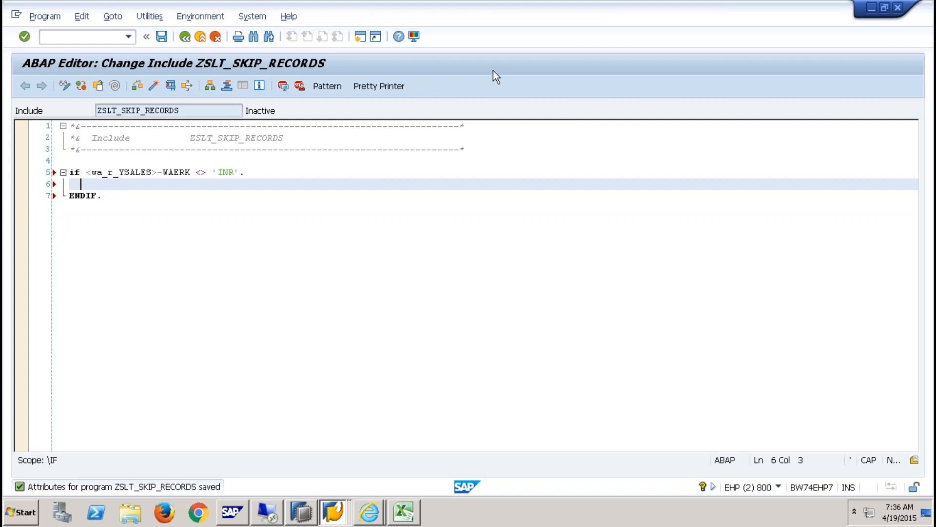
# - Write SKIP_RECORD. inside the IF block, syntax-check it, and activate ZSLT_SKIP_RECORDS
pyautogui.moveTo(327, 4)
pyautogui.write('SKIP_RECORD.')
pyautogui.click(138, 86)
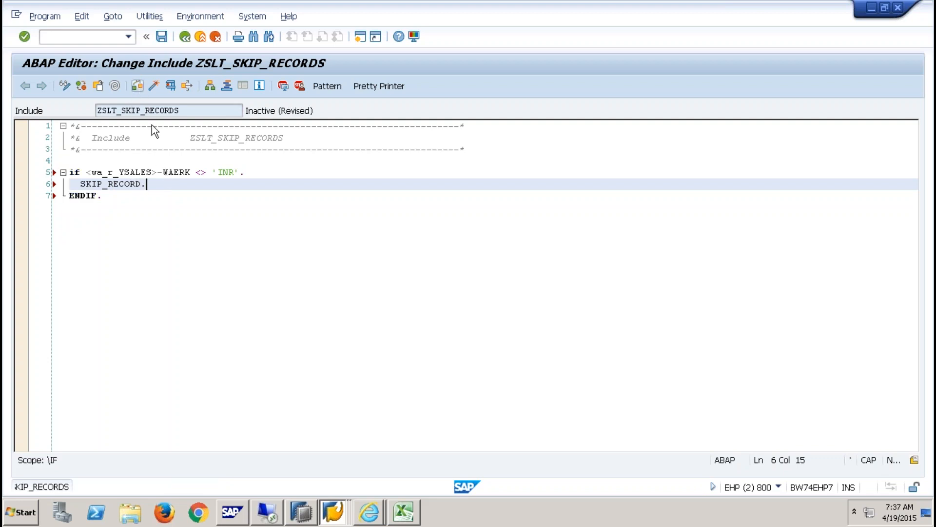
pyautogui.click(154, 84)
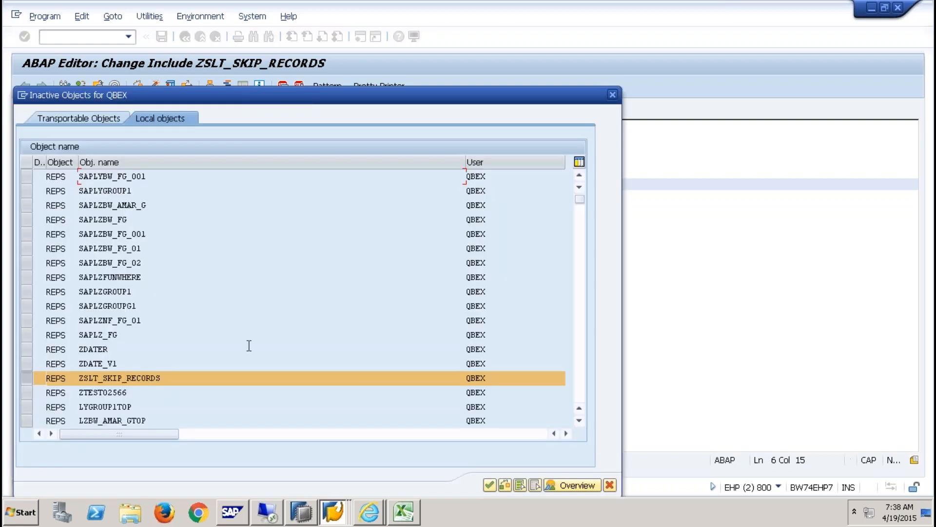
pyautogui.click(491, 484)
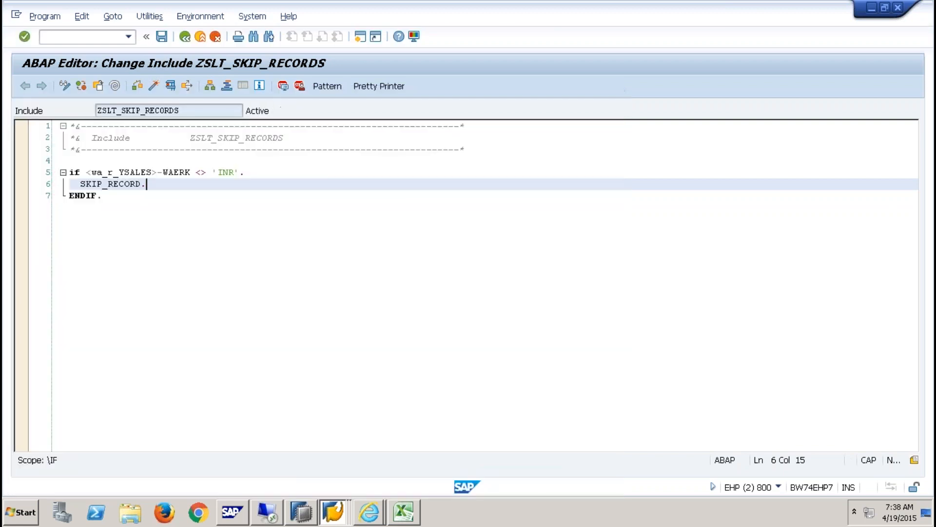
pyautogui.moveTo(180, 112); pyautogui.dragTo(93, 117)
pyautogui.hotkey('ctrl', 'c')
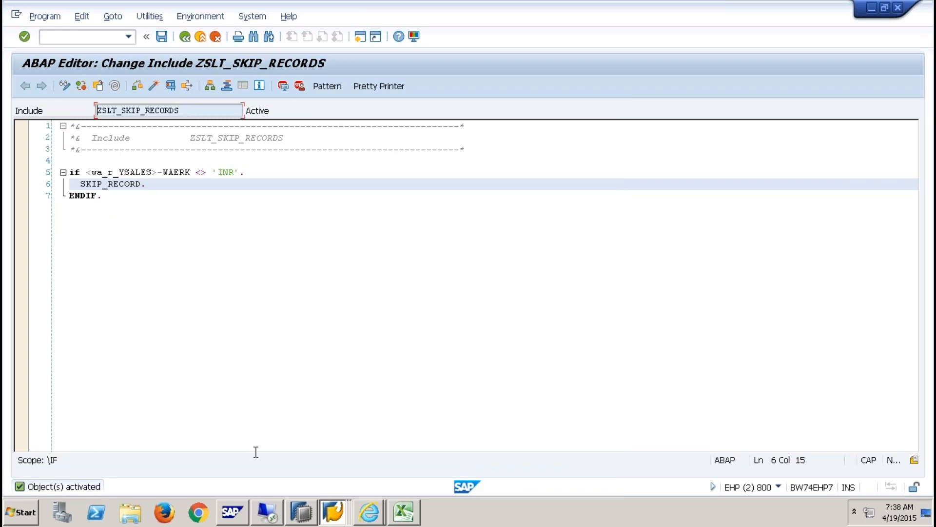
pyautogui.click(334, 509)
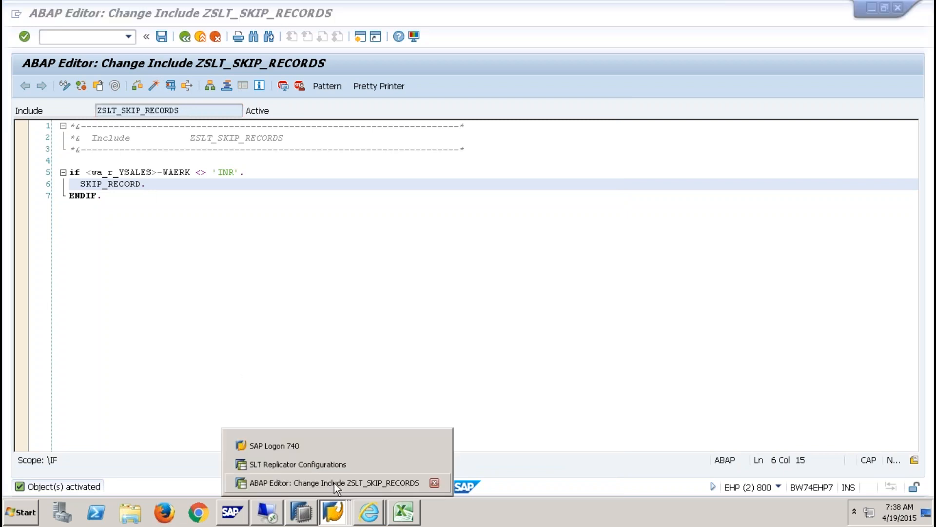
# - Paste ZSLT_SKIP_RECORDS as the Insert Include Name of the BOR rule
pyautogui.click(335, 464)
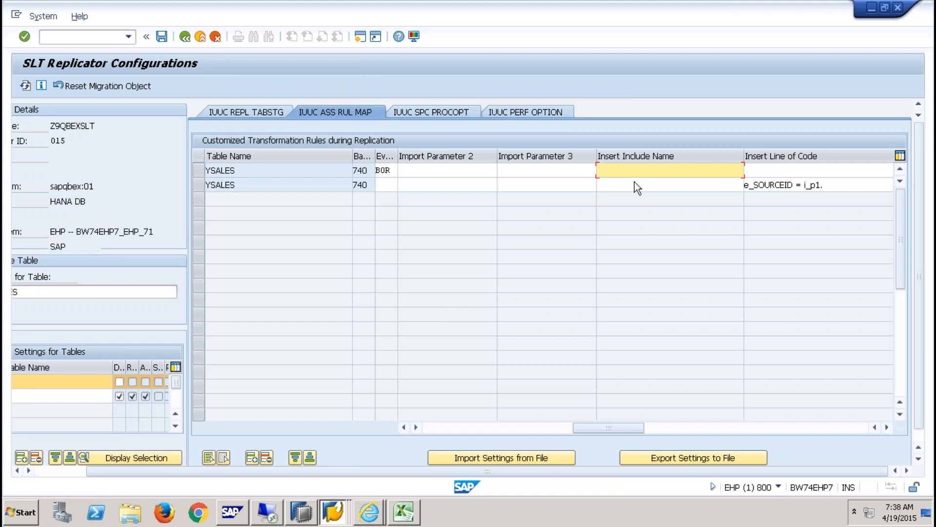
pyautogui.click(793, 171)
pyautogui.click(687, 171)
pyautogui.hotkey('ctrl', 'v')
pyautogui.click(443, 428)
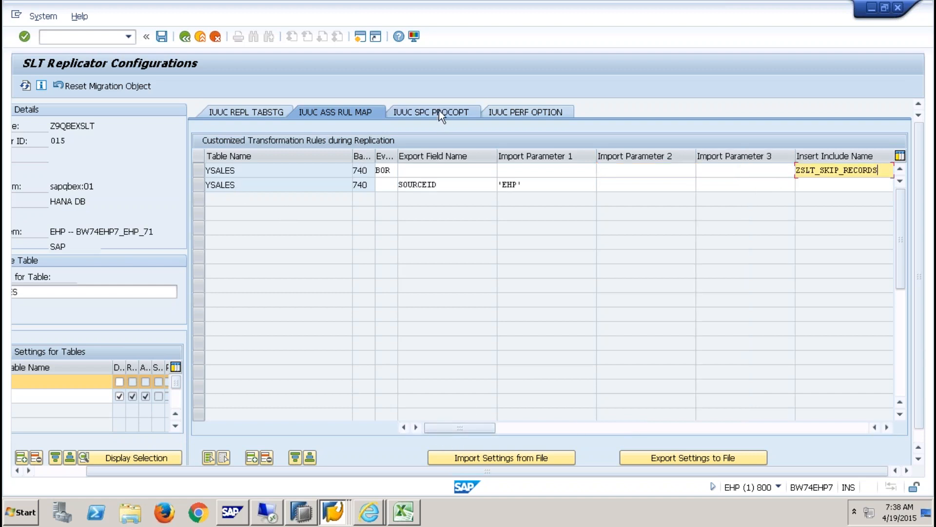
# - Save the Z9QBEXSLT customizing, confirm the messages, and go back to the configurations list
pyautogui.click(161, 36)
pyautogui.click(330, 383)
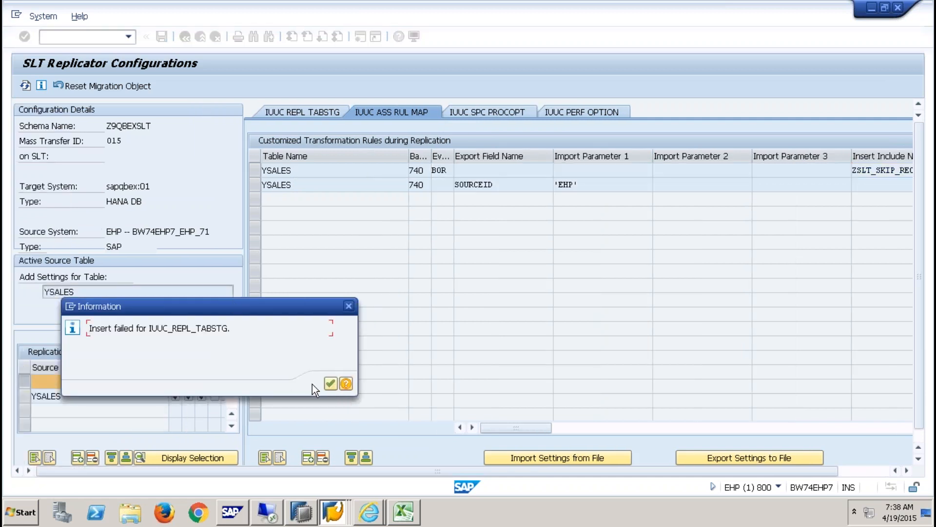
pyautogui.click(161, 36)
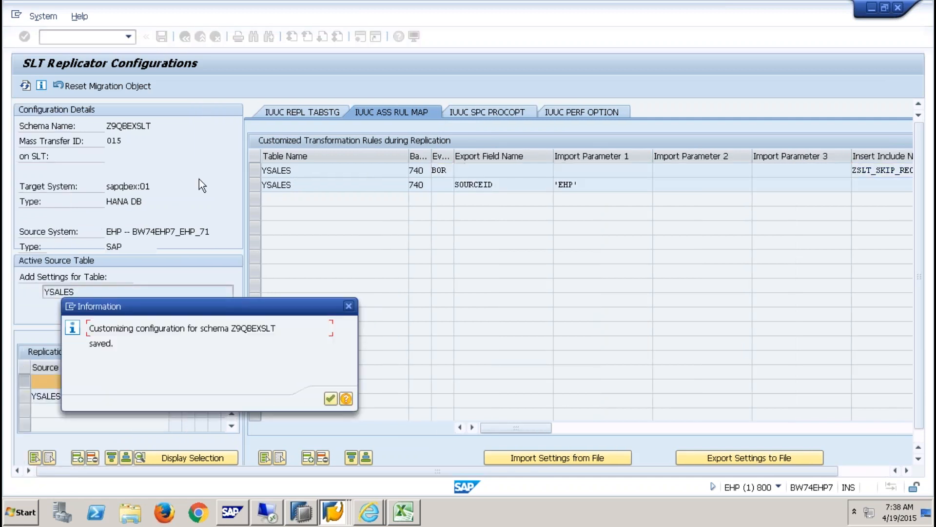
pyautogui.click(331, 397)
pyautogui.click(199, 37)
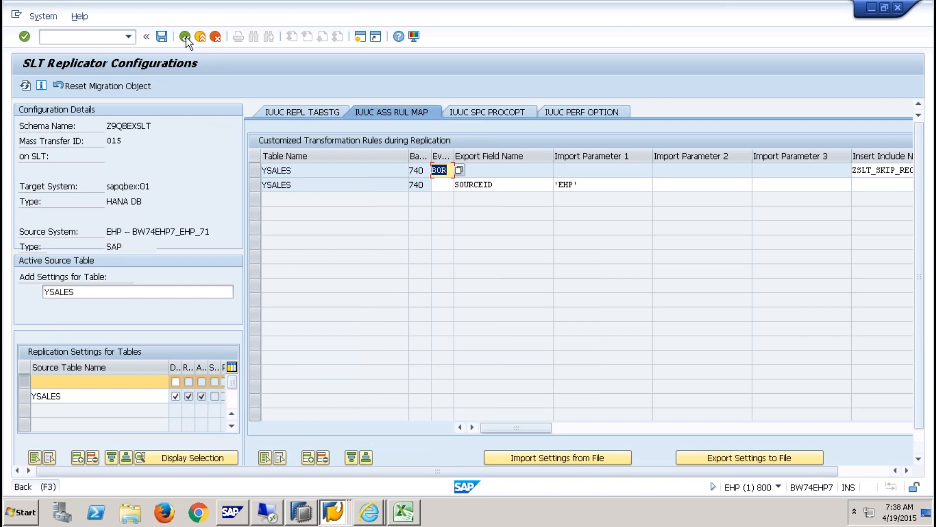
pyautogui.click(161, 36)
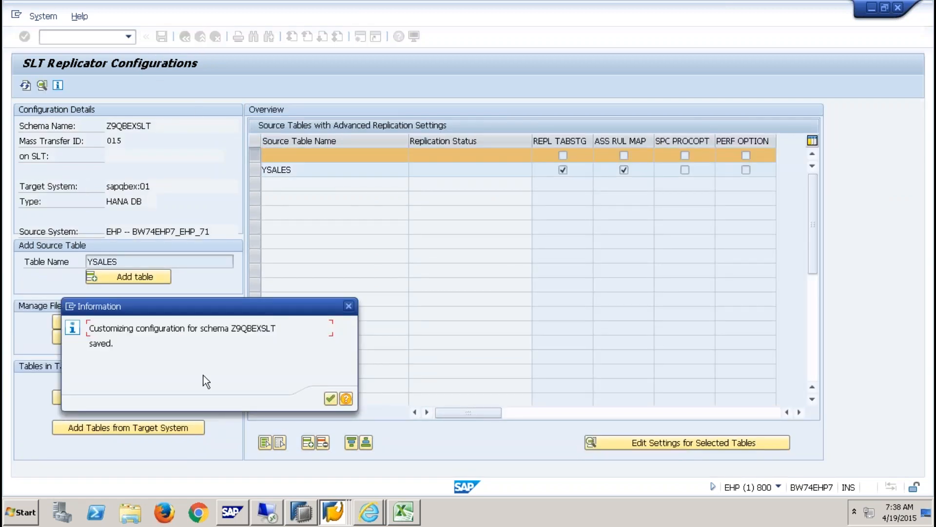
pyautogui.click(331, 399)
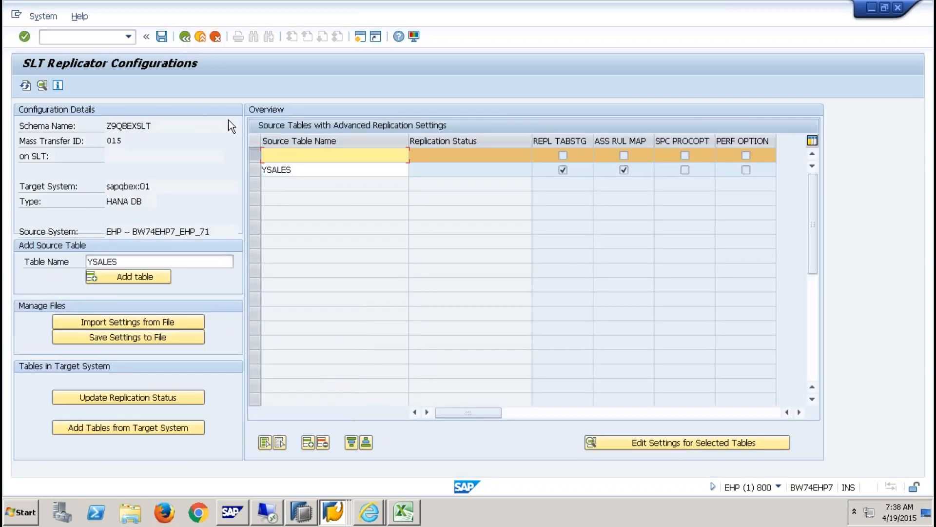
pyautogui.click(189, 38)
pyautogui.click(174, 268)
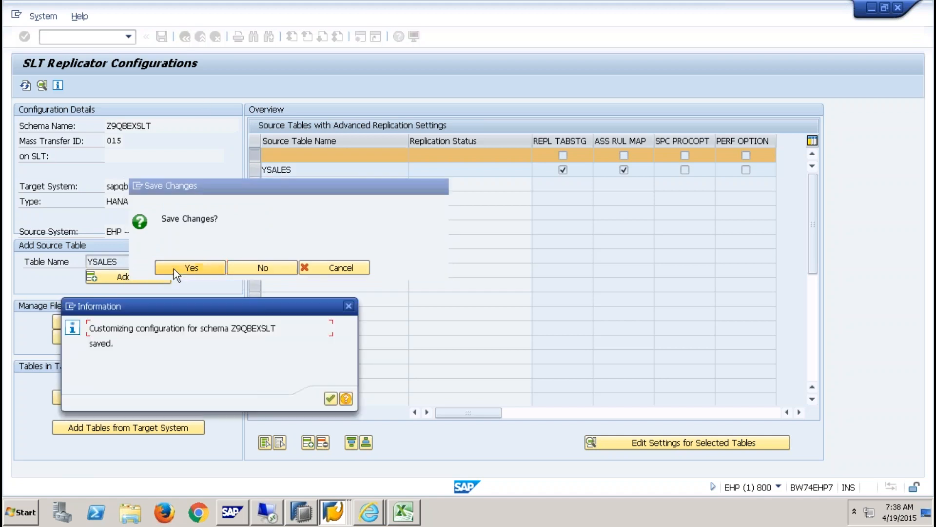
pyautogui.click(330, 399)
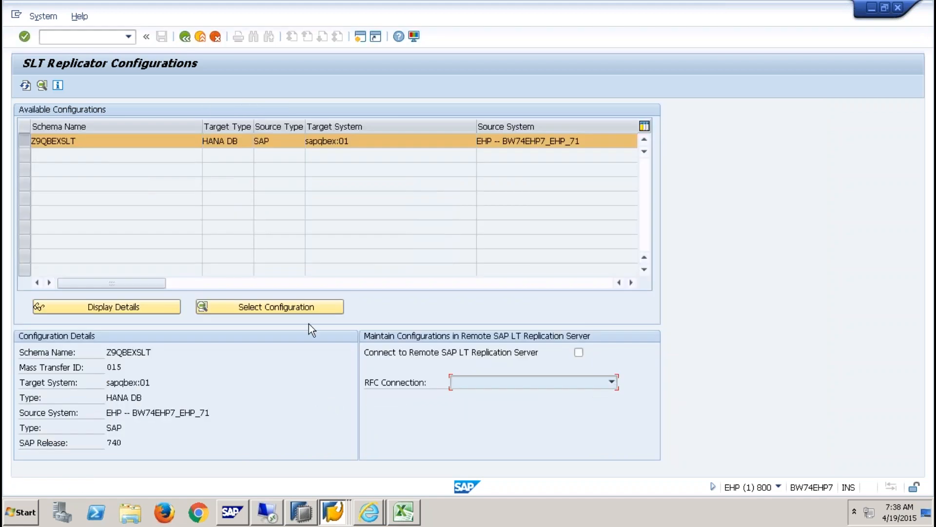
# - In HANA Studio's Data Load Management, submit a load request for table YSALES
pyautogui.click(306, 488)
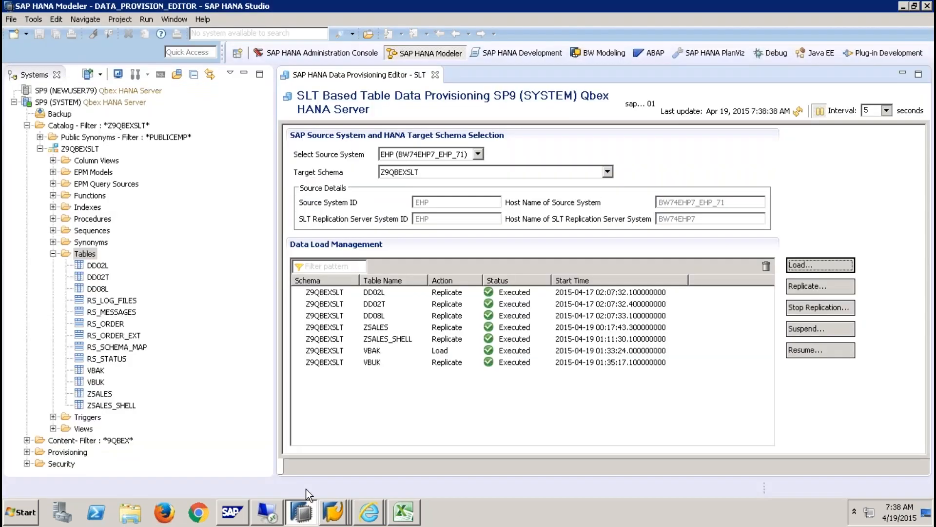
pyautogui.click(819, 288)
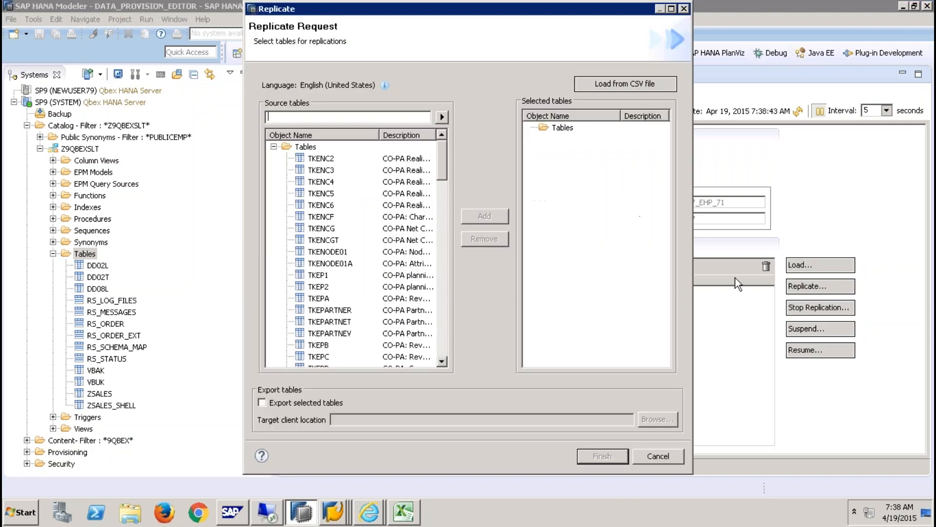
pyautogui.click(658, 455)
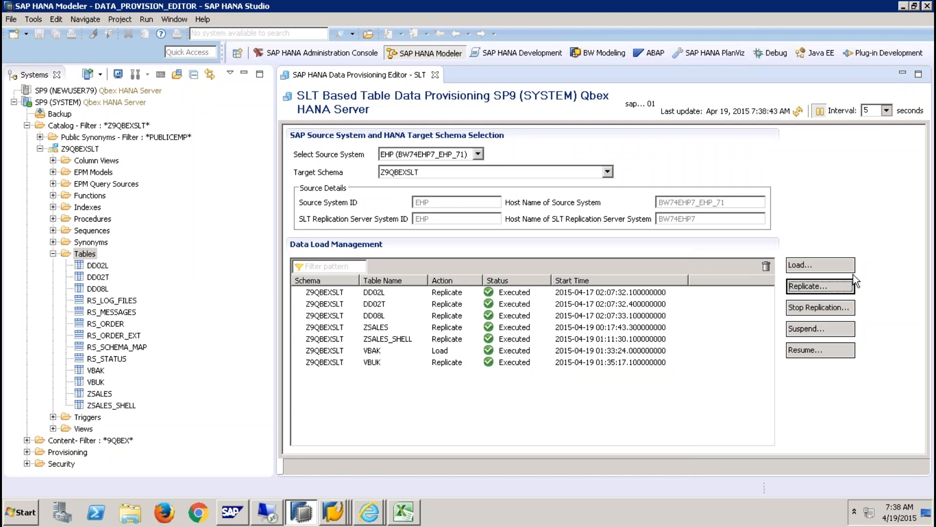
pyautogui.click(831, 268)
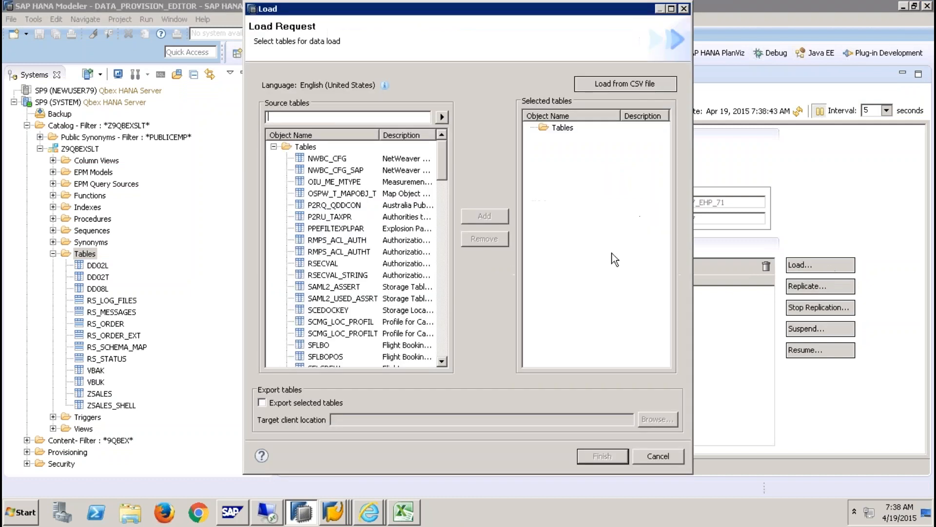
pyautogui.write('YSALES')
pyautogui.click(442, 117)
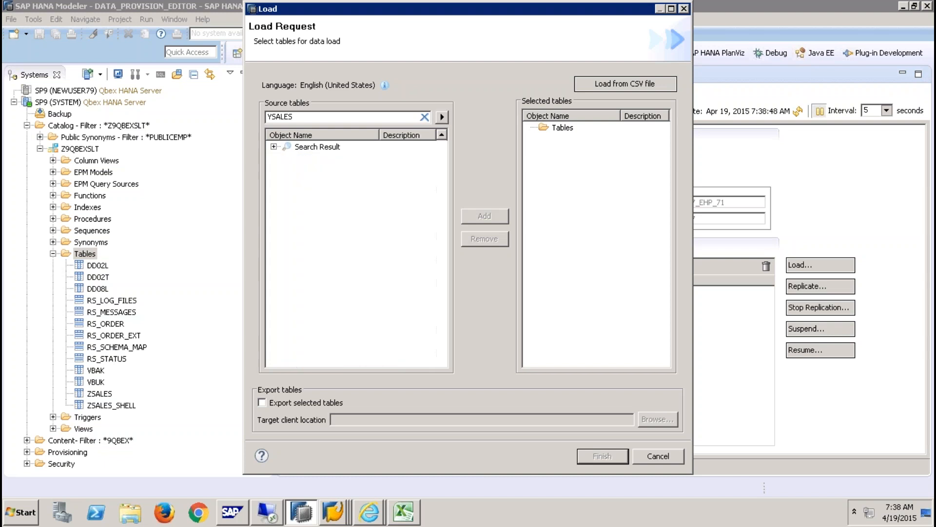
pyautogui.click(323, 161)
pyautogui.click(502, 222)
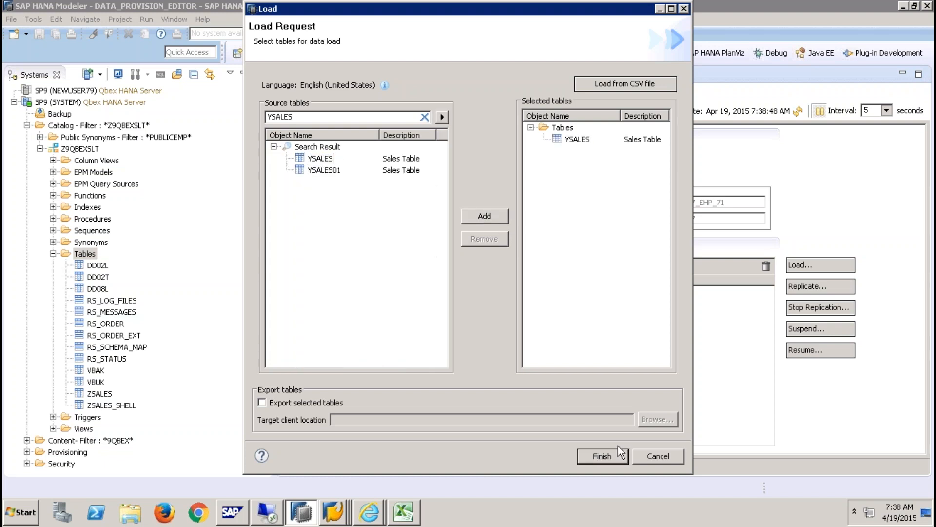
pyautogui.click(613, 458)
pyautogui.click(798, 111)
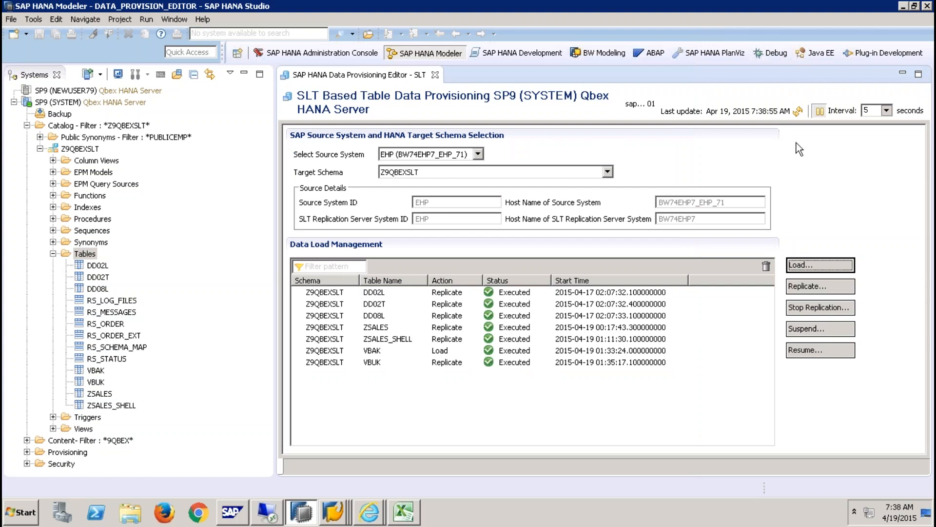
# - Refresh the data load status repeatedly to track YSALES, then refresh the catalog Tables folder
pyautogui.click(799, 113)
pyautogui.click(799, 112)
pyautogui.click(799, 113)
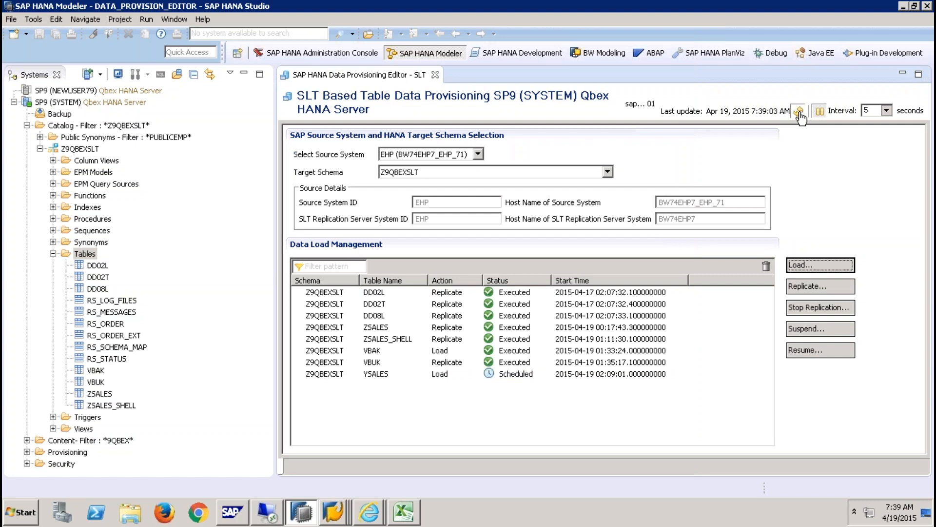
pyautogui.click(798, 112)
pyautogui.click(799, 115)
pyautogui.click(797, 112)
pyautogui.click(798, 114)
pyautogui.click(799, 116)
pyautogui.click(799, 116)
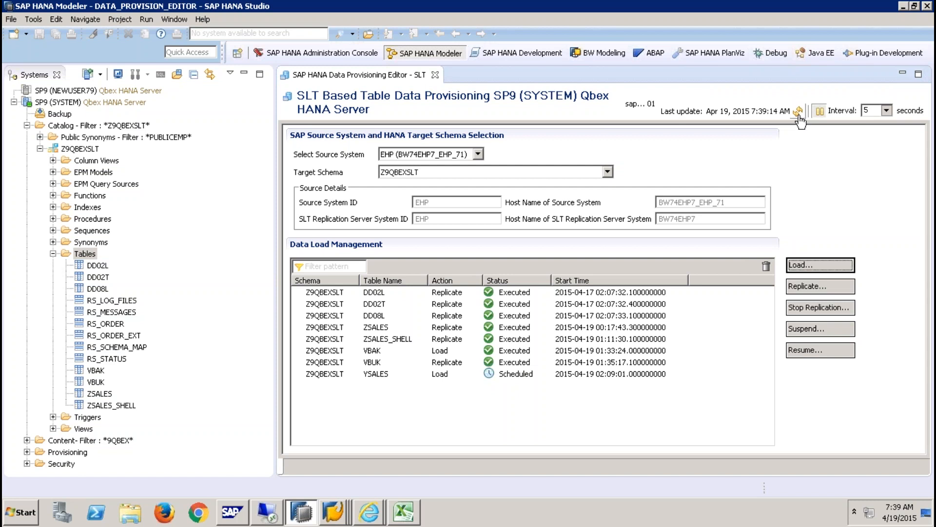
pyautogui.rightClick(86, 255)
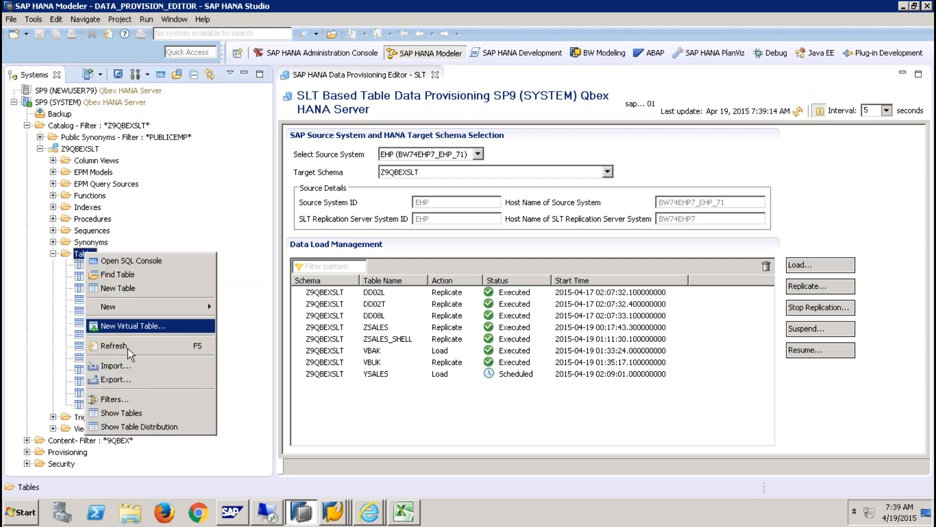
pyautogui.click(128, 346)
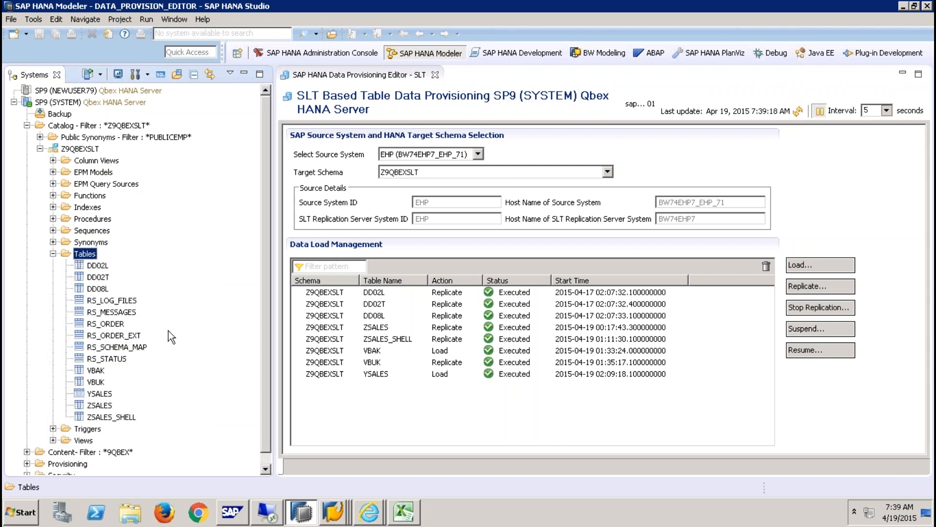
# - Open the YSALES definition to check its SOURCEID column and HASH 4 VBELN partitions
pyautogui.click(451, 376)
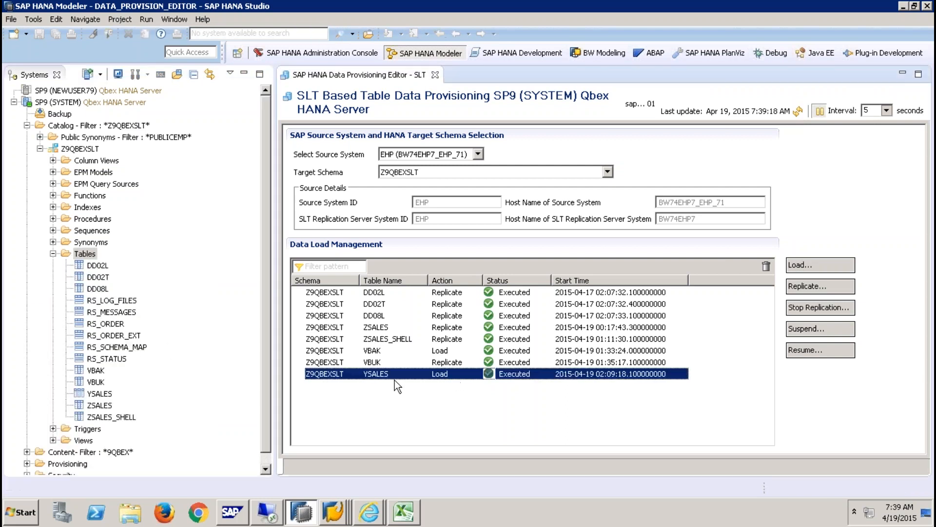
pyautogui.click(107, 395)
pyautogui.rightClick(107, 395)
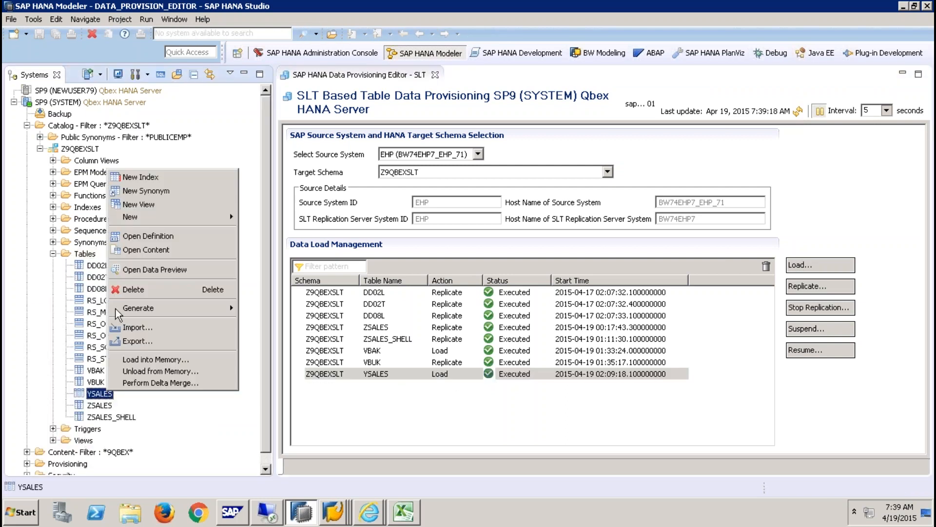
pyautogui.click(163, 241)
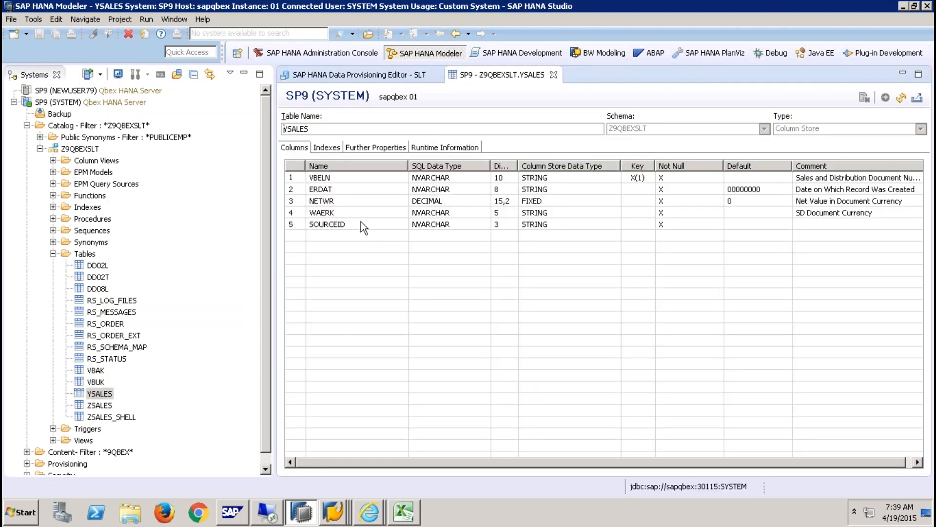
pyautogui.click(335, 225)
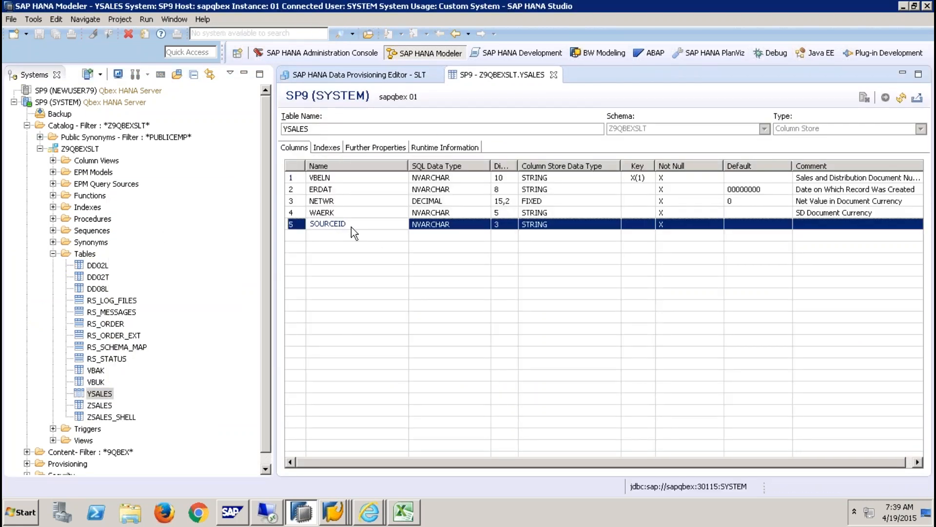
pyautogui.click(438, 148)
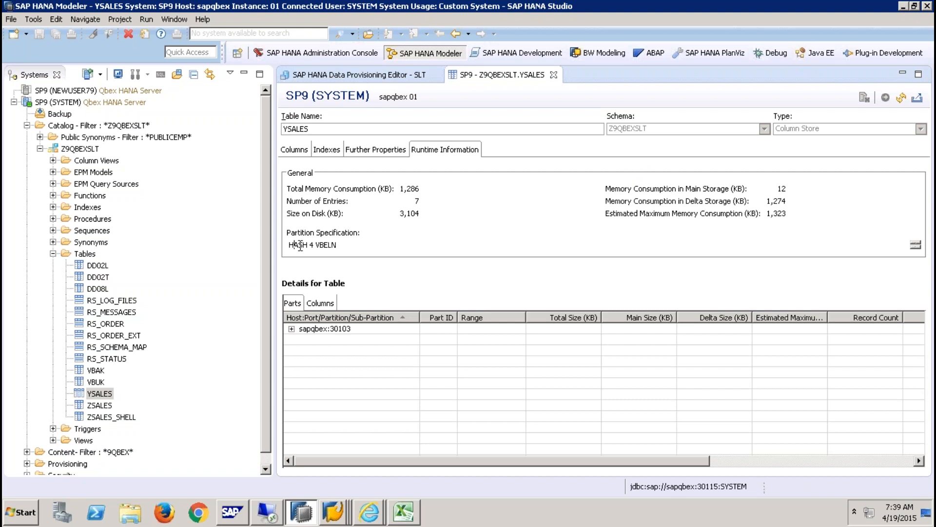
pyautogui.moveTo(295, 245); pyautogui.dragTo(352, 246)
pyautogui.click(292, 329)
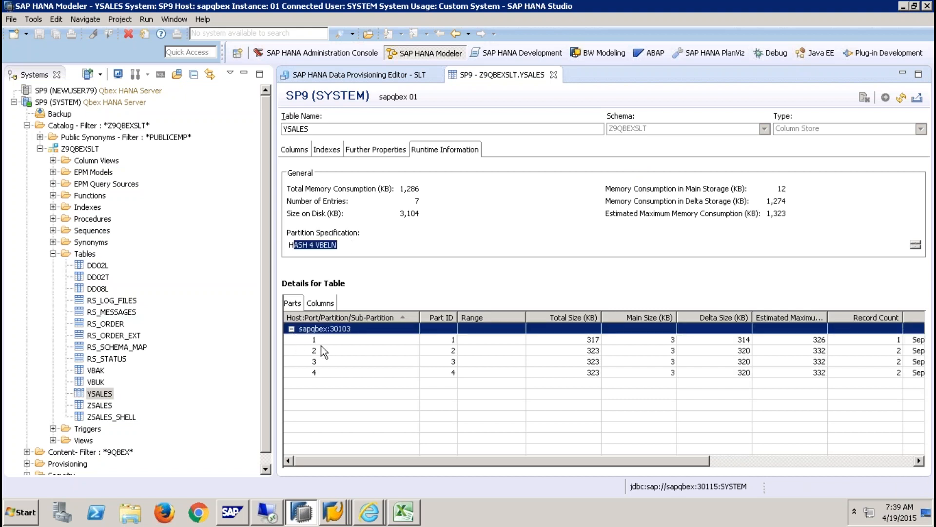
pyautogui.click(554, 74)
# - Preview YSALES data, confirming 7 rows, all INR with SOURCEID EHP
pyautogui.rightClick(105, 394)
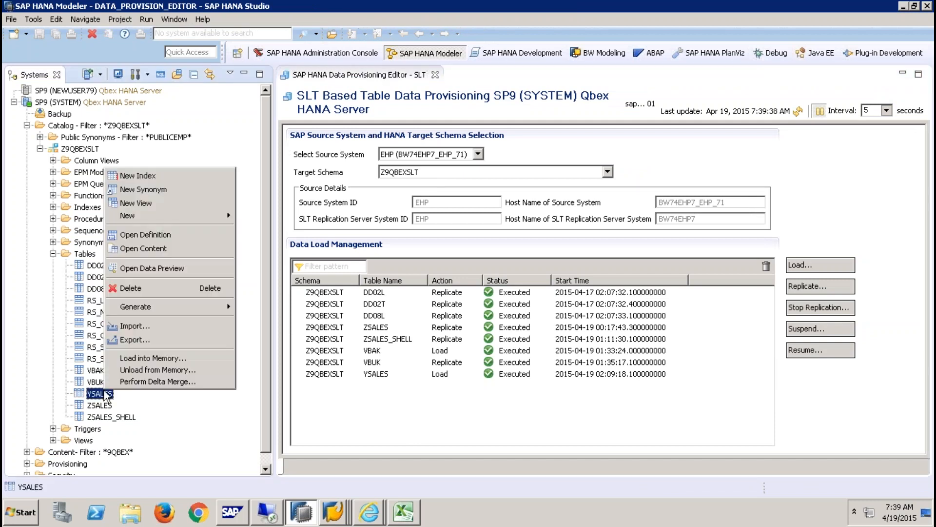
pyautogui.click(175, 270)
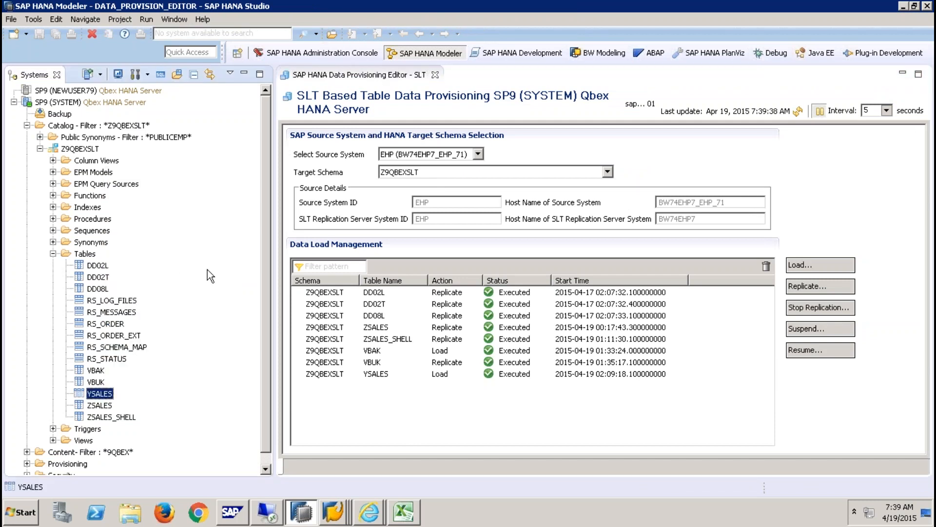
pyautogui.moveTo(490, 142); pyautogui.dragTo(488, 212)
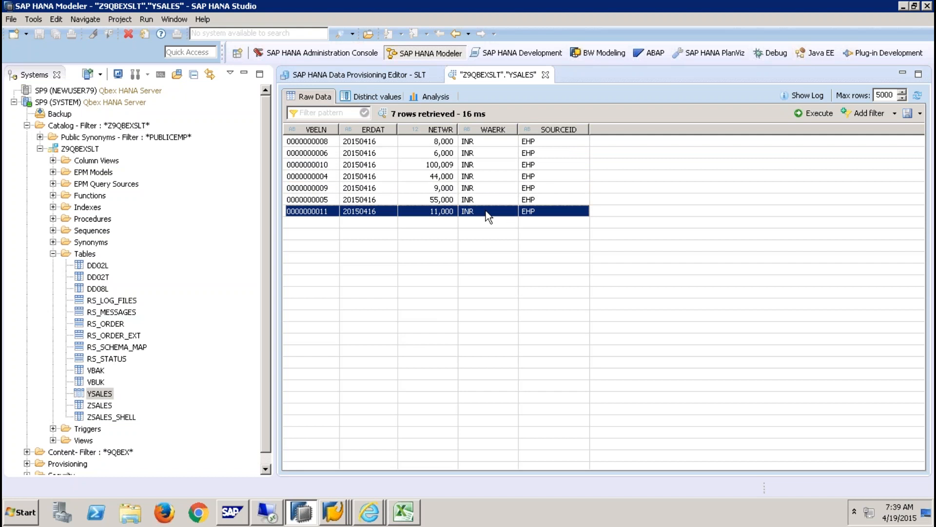
pyautogui.click(333, 513)
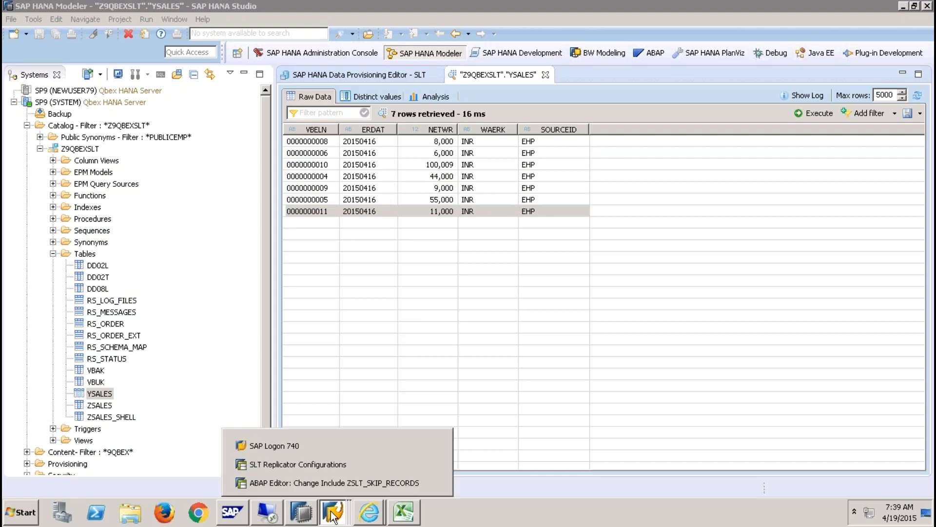
pyautogui.click(323, 466)
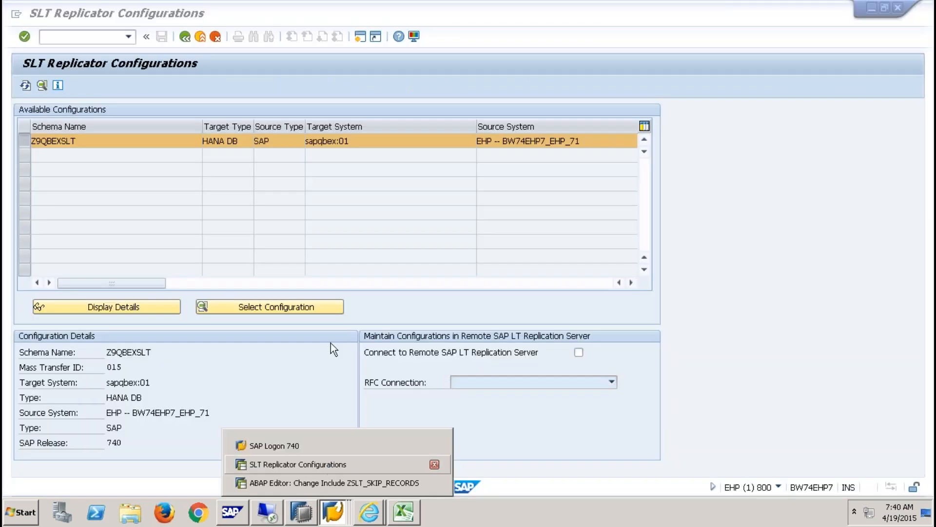
pyautogui.click(305, 306)
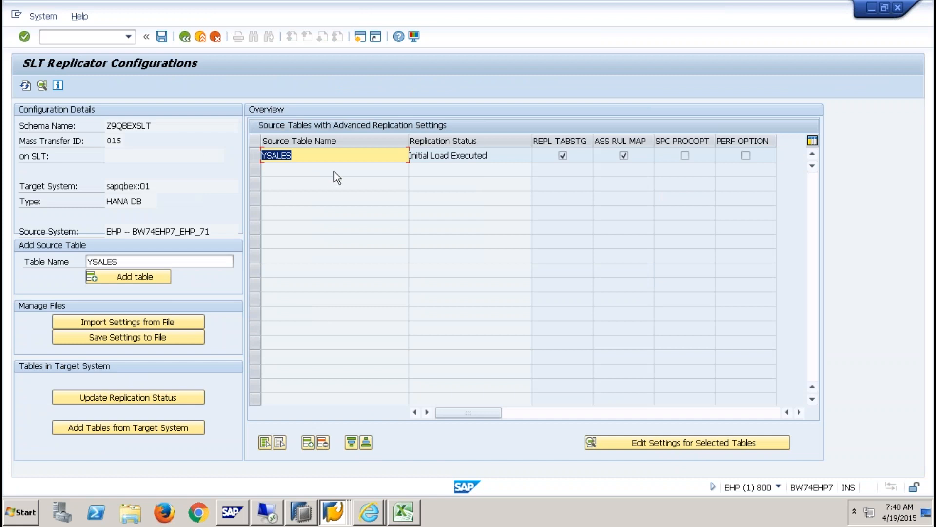
pyautogui.click(695, 442)
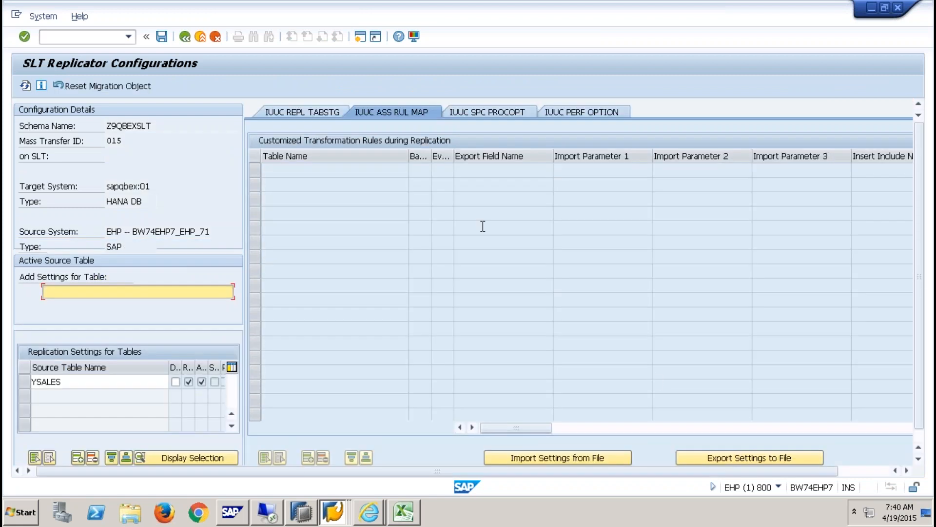
pyautogui.click(25, 384)
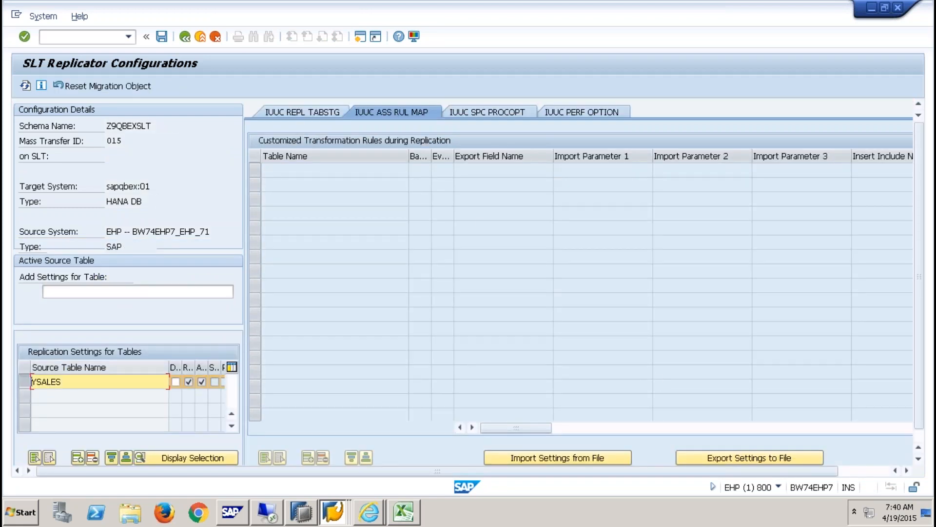
pyautogui.click(312, 111)
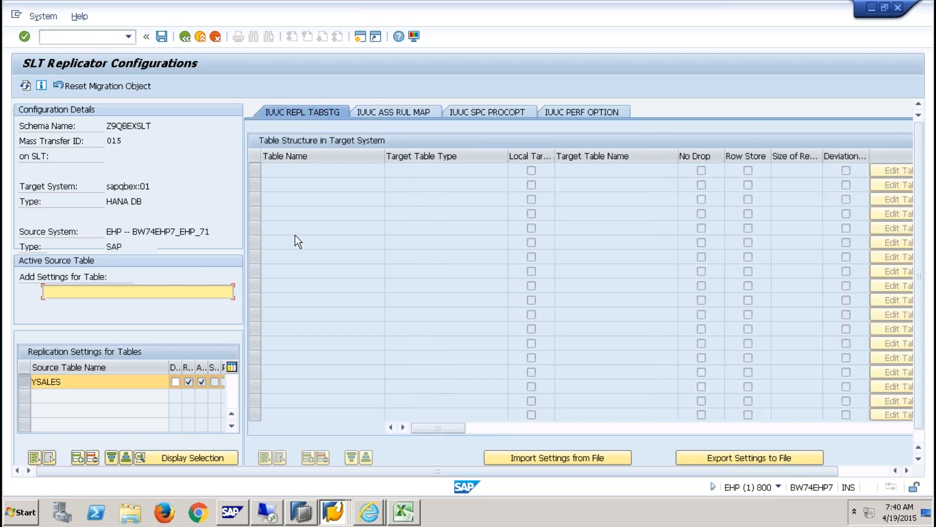
pyautogui.doubleClick(97, 382)
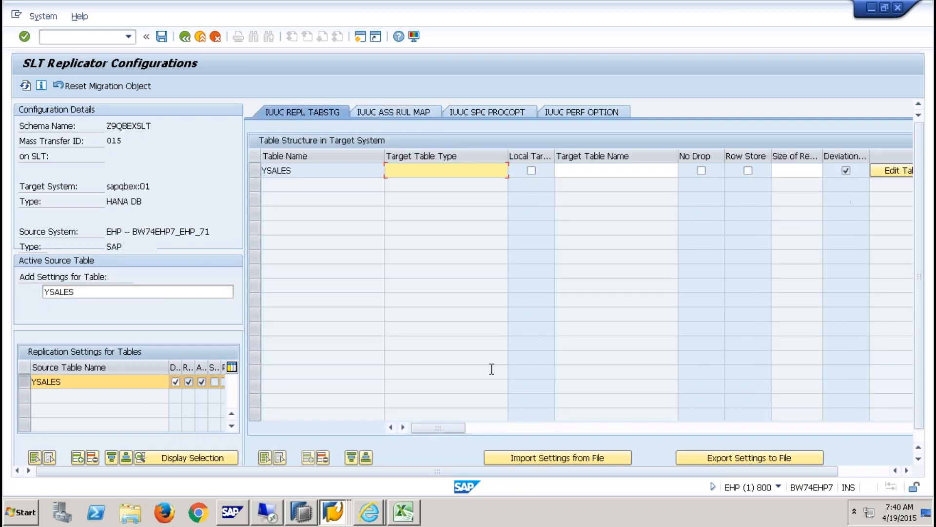
pyautogui.click(413, 111)
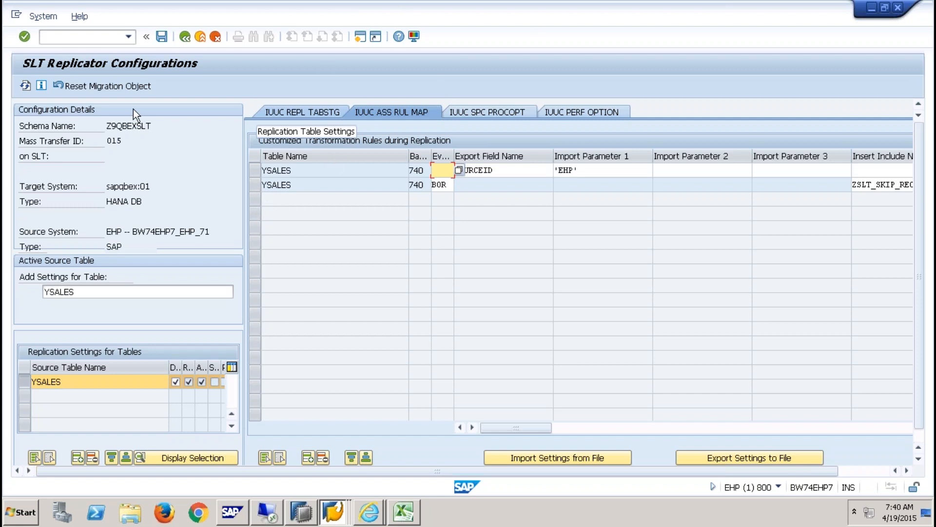
pyautogui.moveTo(395, 6)
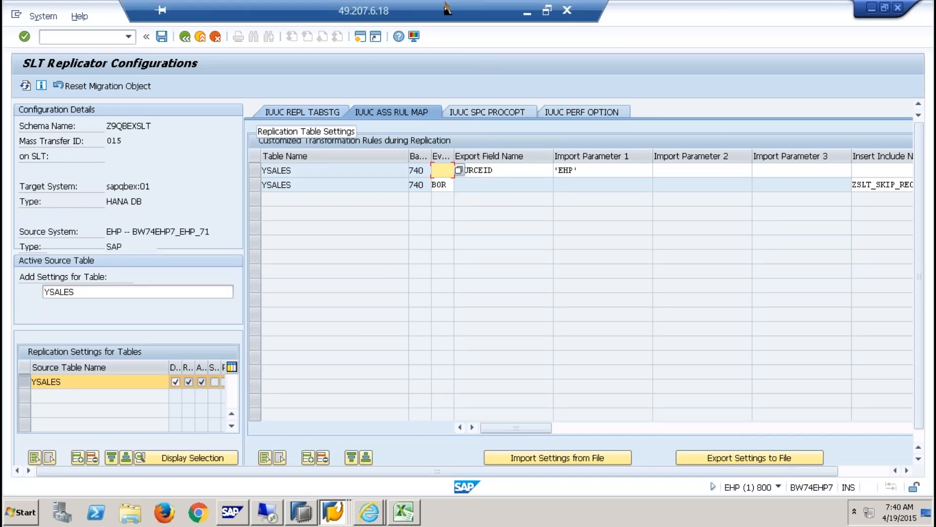
pyautogui.doubleClick(459, 9)
pyautogui.doubleClick(469, 23)
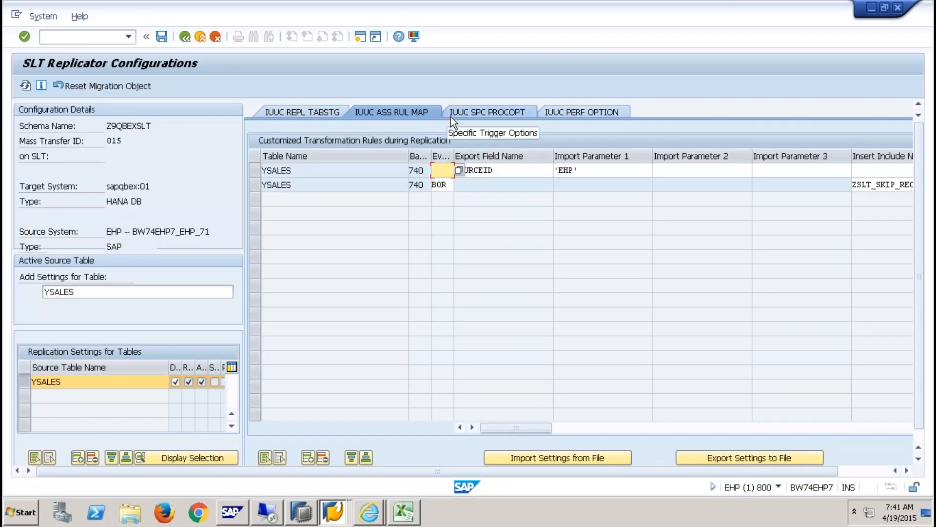
pyautogui.click(256, 185)
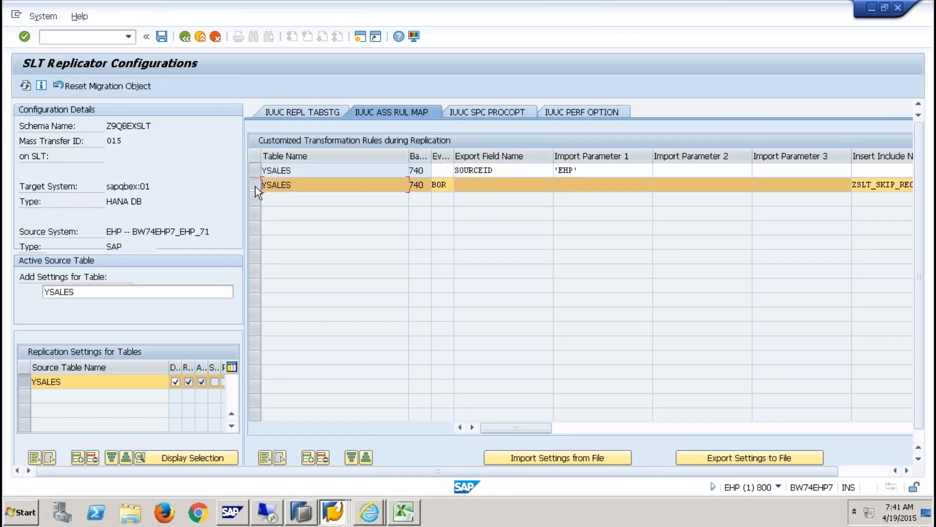
# - Delete the BOR skip-record rule for YSALES and switch to the IUUC_SPC_PROCOPT settings
pyautogui.click(325, 458)
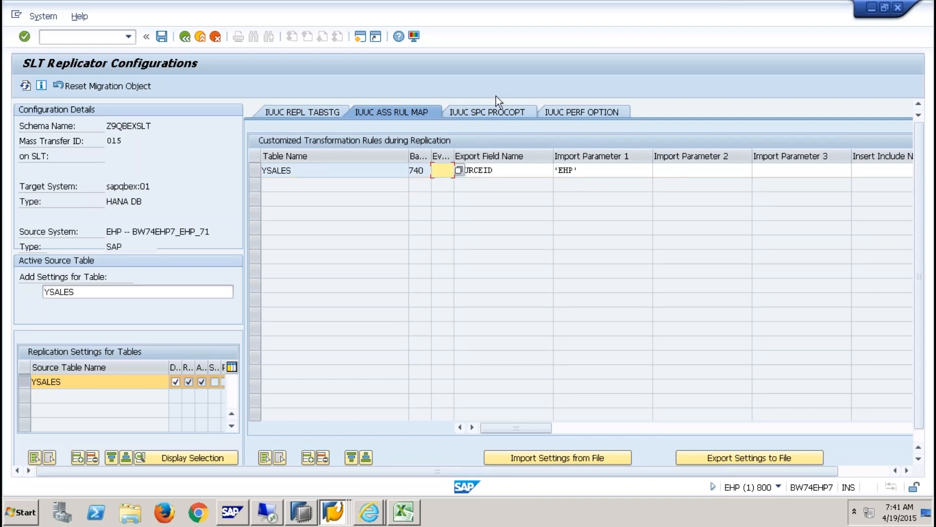
pyautogui.click(510, 116)
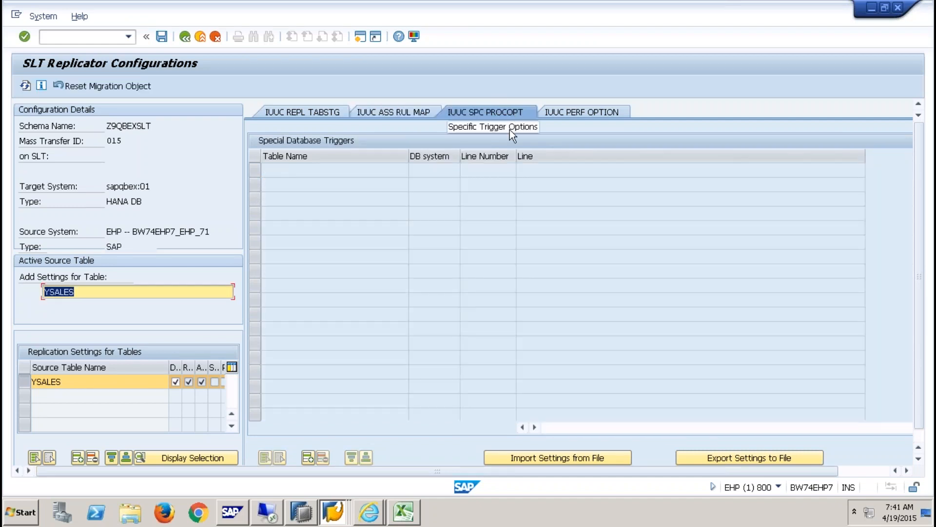
pyautogui.click(332, 514)
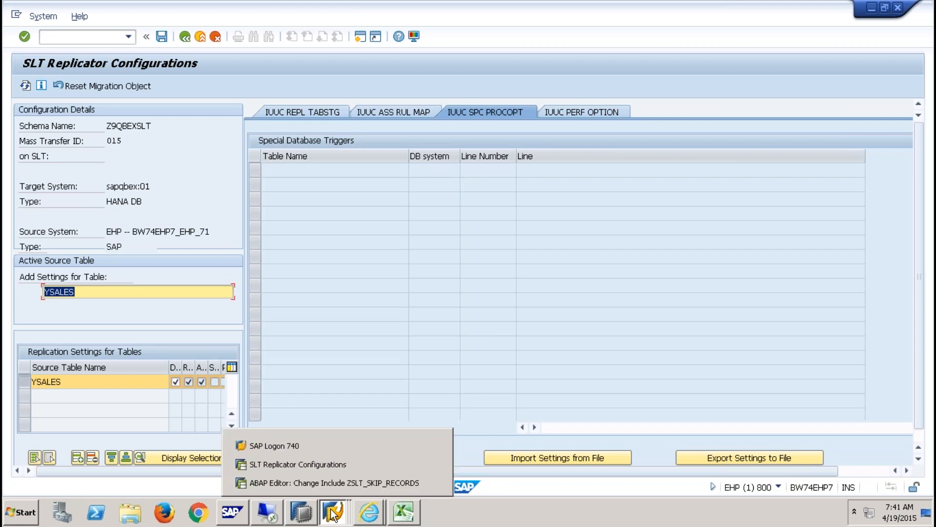
pyautogui.click(358, 514)
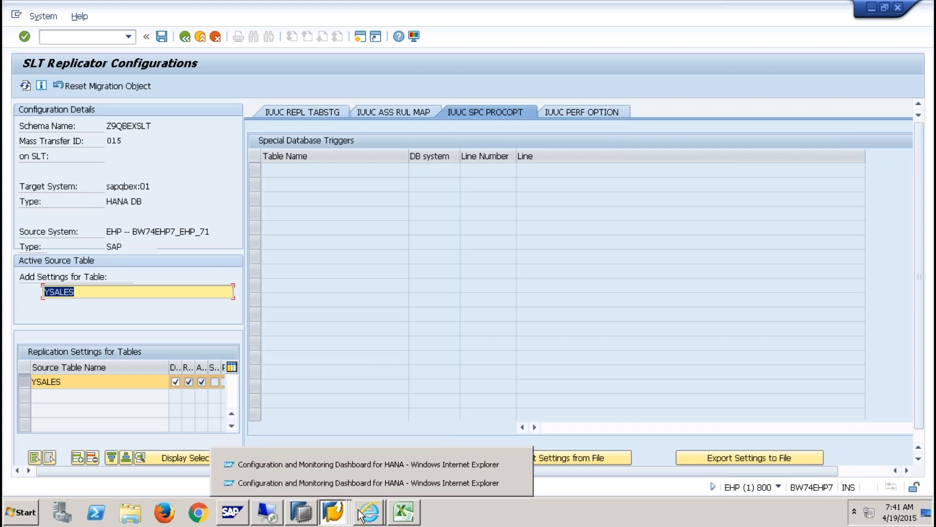
# - Insert a new YSALES row in the special database triggers table
pyautogui.click(492, 197)
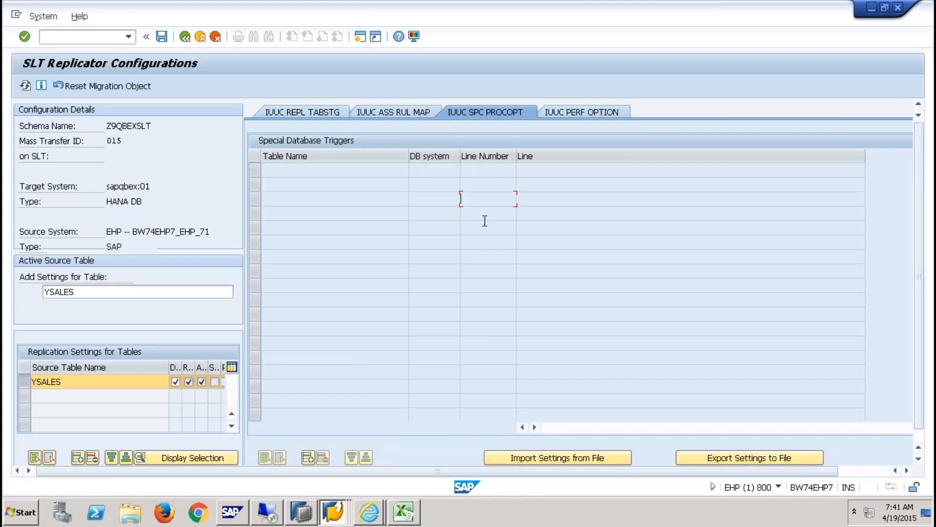
pyautogui.click(309, 458)
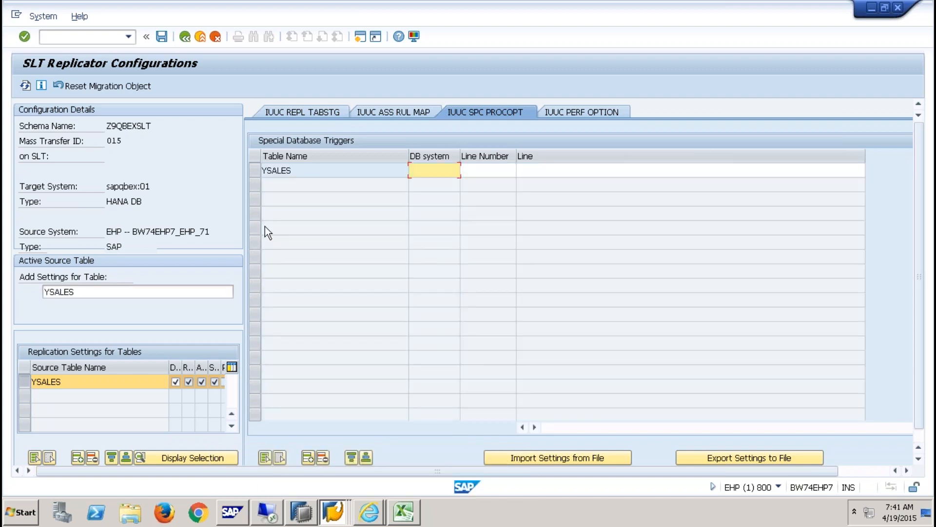
pyautogui.doubleClick(316, 170)
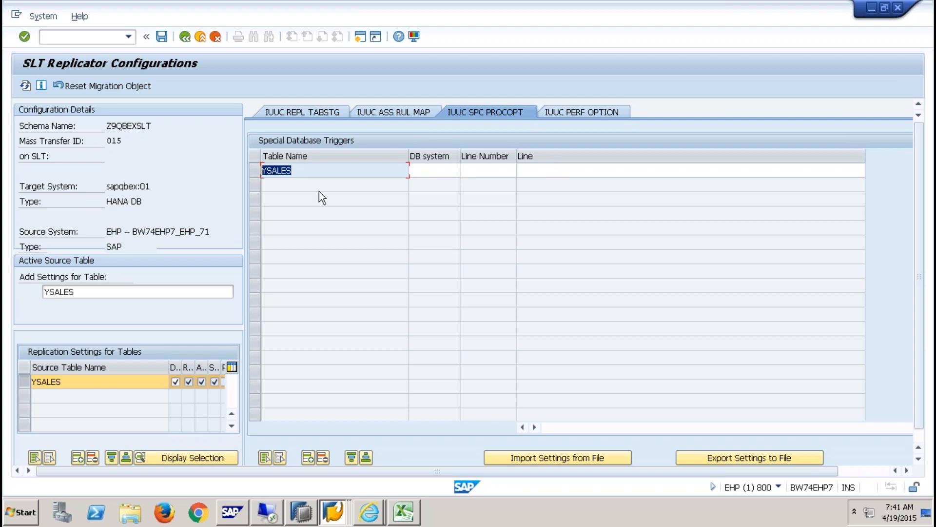
pyautogui.click(434, 171)
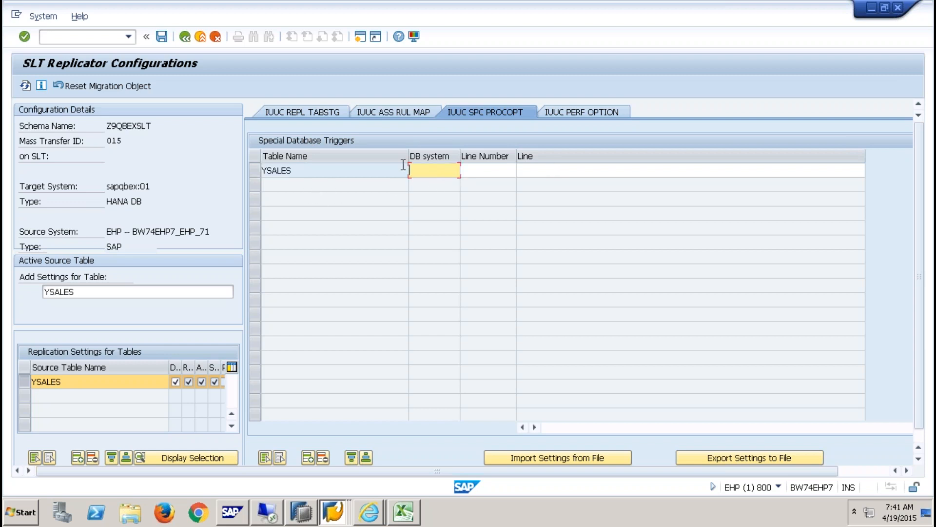
pyautogui.click(568, 169)
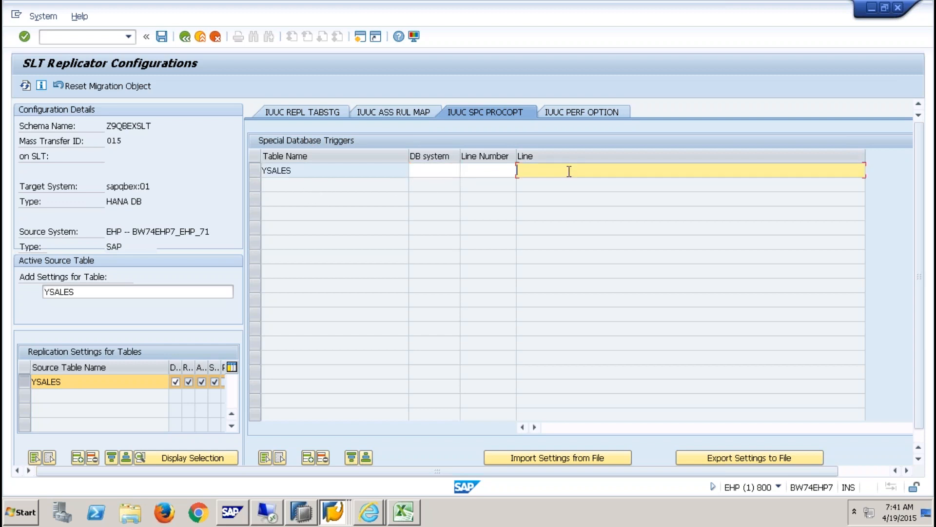
pyautogui.click(447, 171)
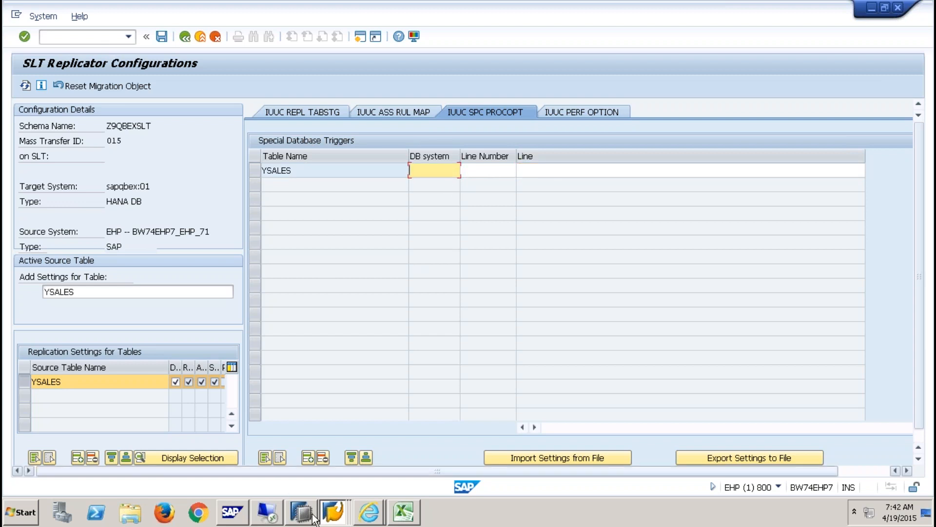
pyautogui.click(332, 512)
pyautogui.click(353, 482)
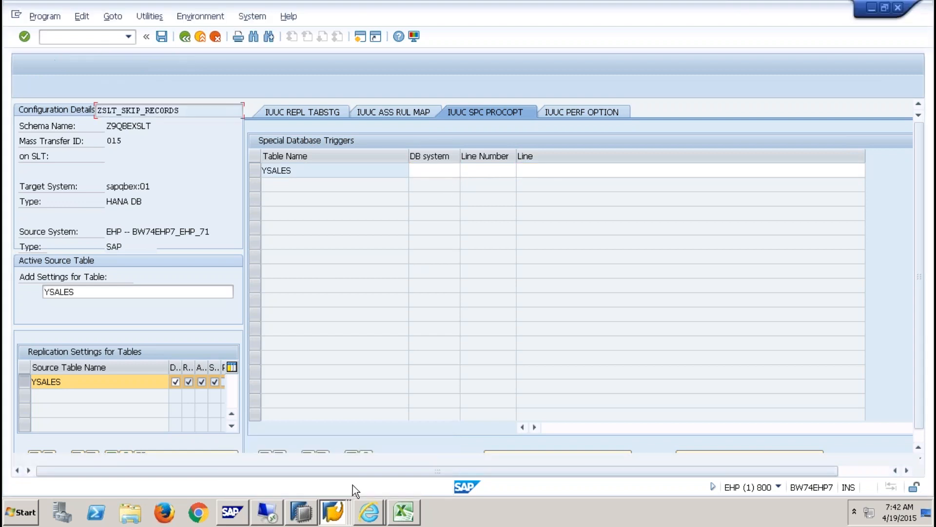
pyautogui.click(258, 18)
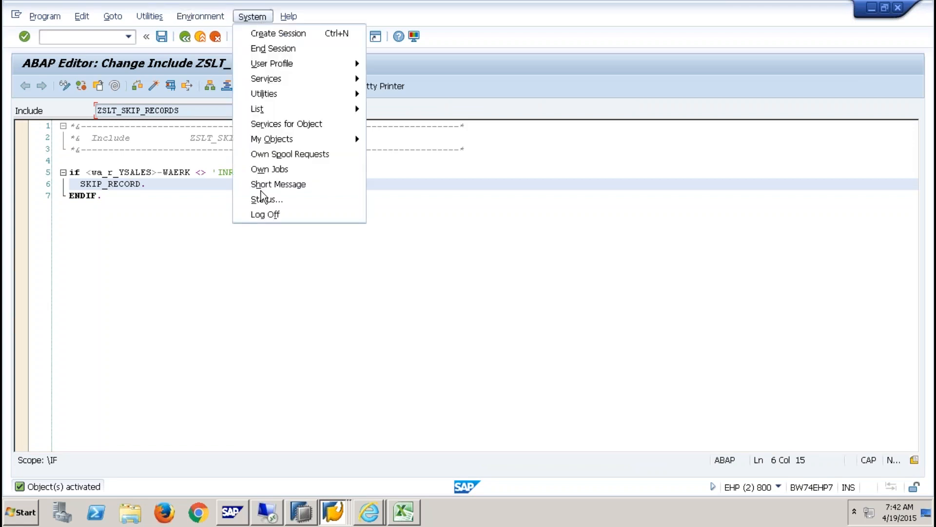
pyautogui.click(272, 201)
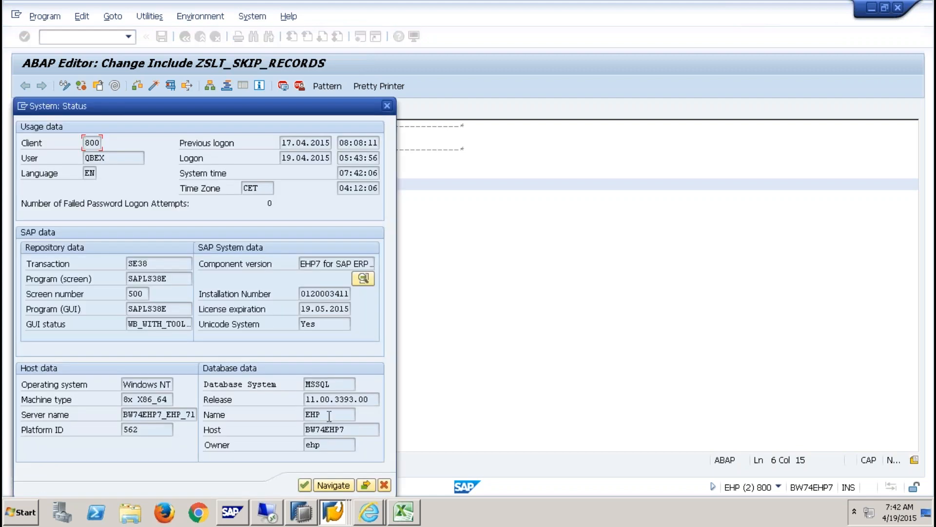
pyautogui.moveTo(338, 385); pyautogui.dragTo(273, 388)
pyautogui.click(385, 485)
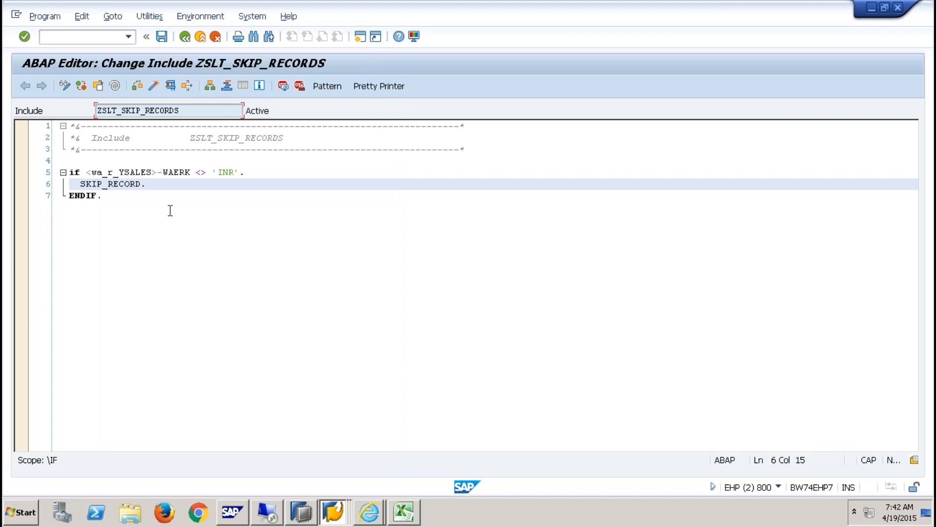
pyautogui.click(333, 512)
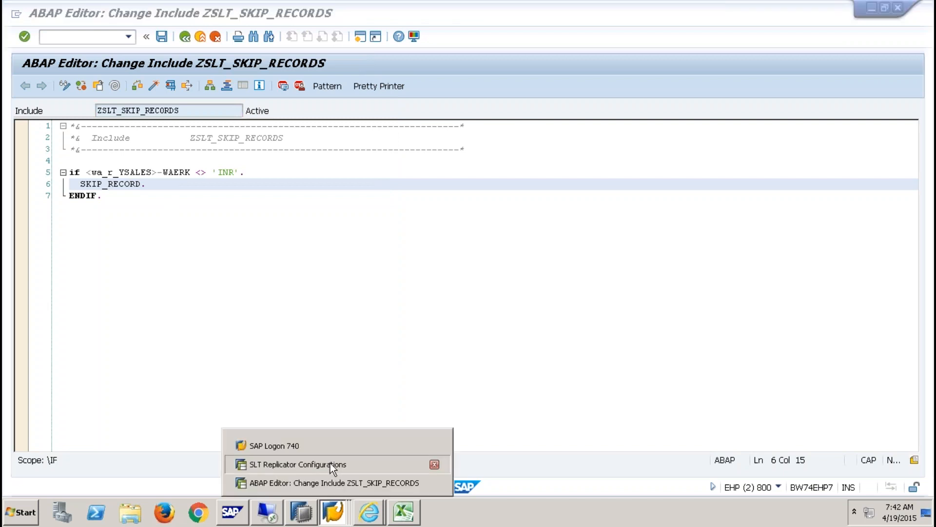
pyautogui.click(330, 463)
pyautogui.click(538, 169)
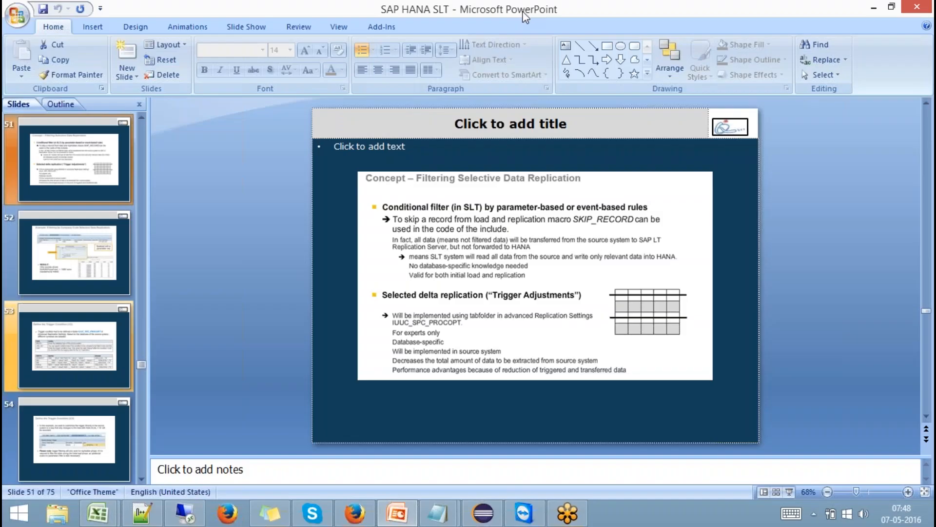
# - Present slides 51 through 53, 'Define the Trigger Condition (1/2)', then return to SAP GUI
pyautogui.click(790, 492)
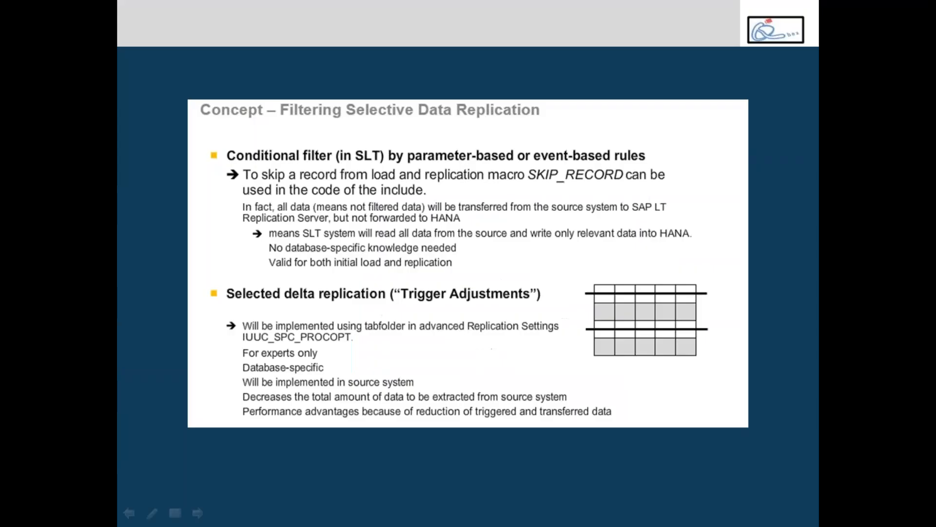
pyautogui.press('Right')
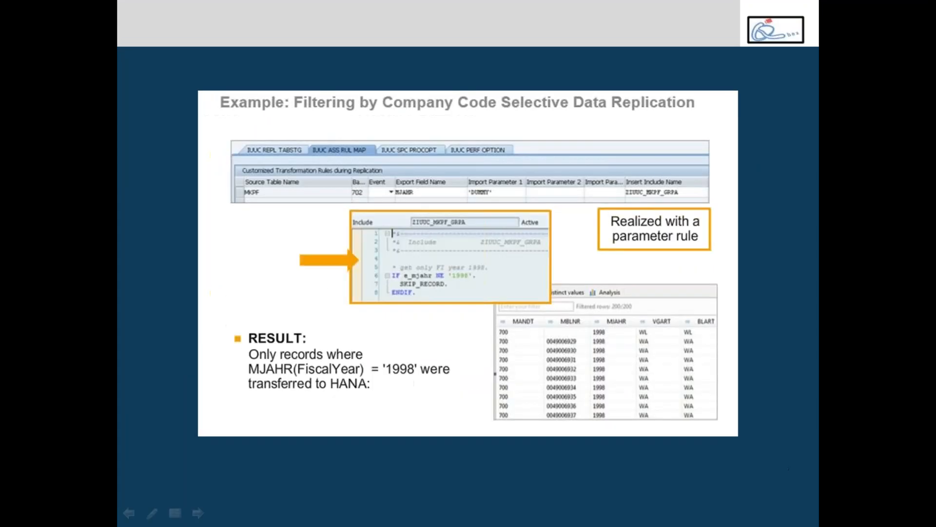
pyautogui.press('Right')
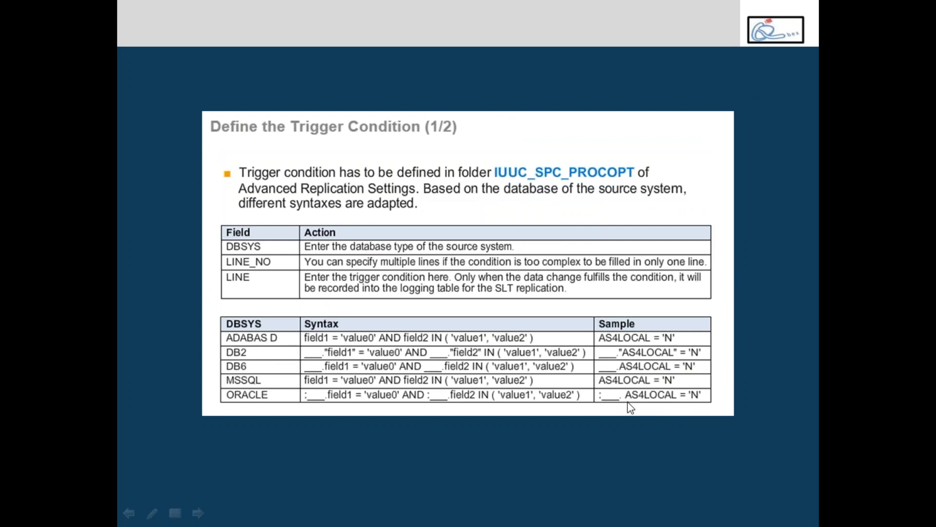
pyautogui.press('Escape')
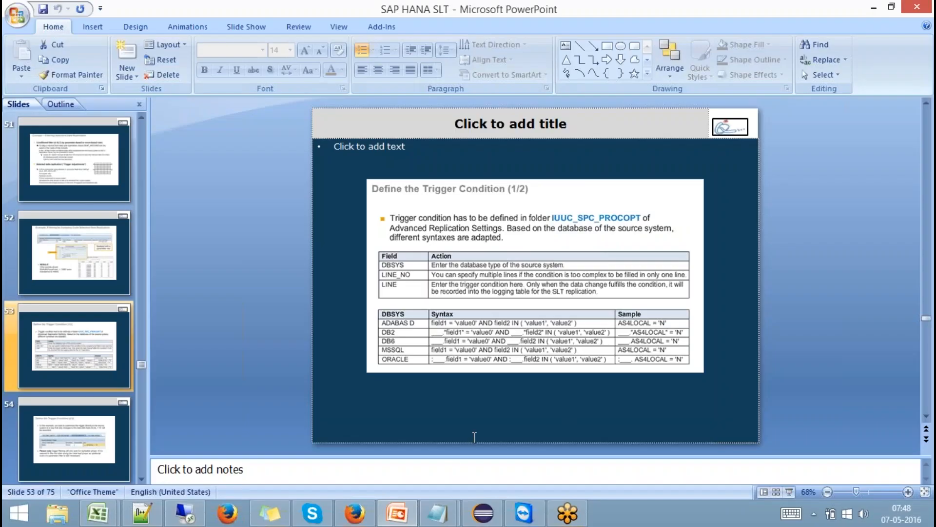
pyautogui.click(209, 512)
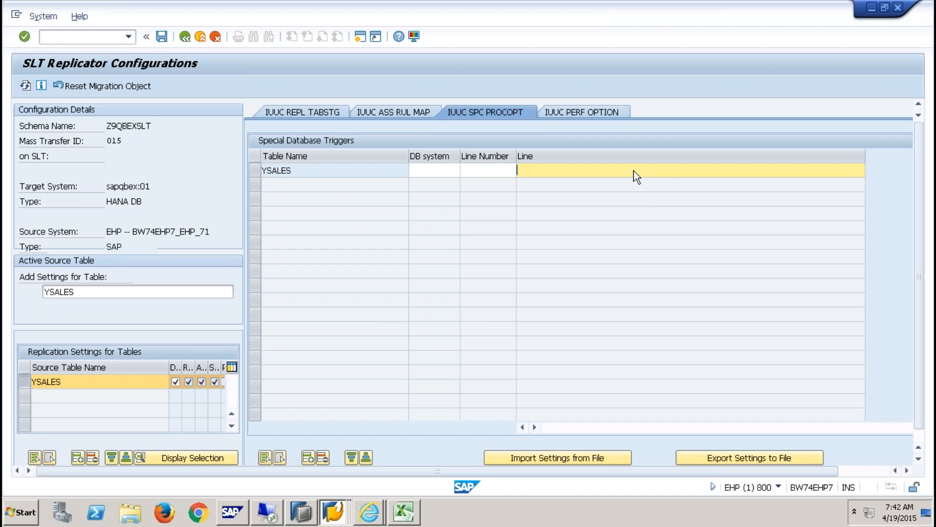
pyautogui.moveTo(442, 6)
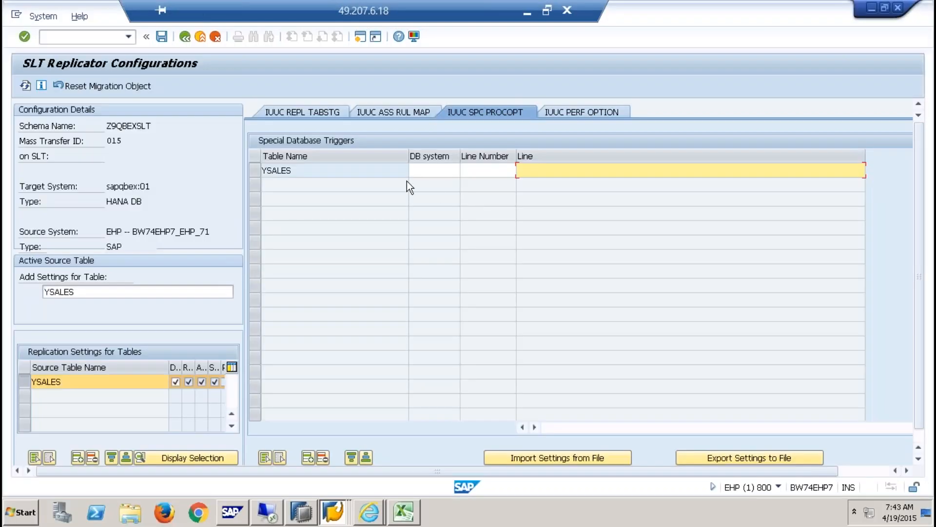
# - Set YSALES's database system to MSSQL with the trigger line WAERK = 'INR'
pyautogui.click(427, 170)
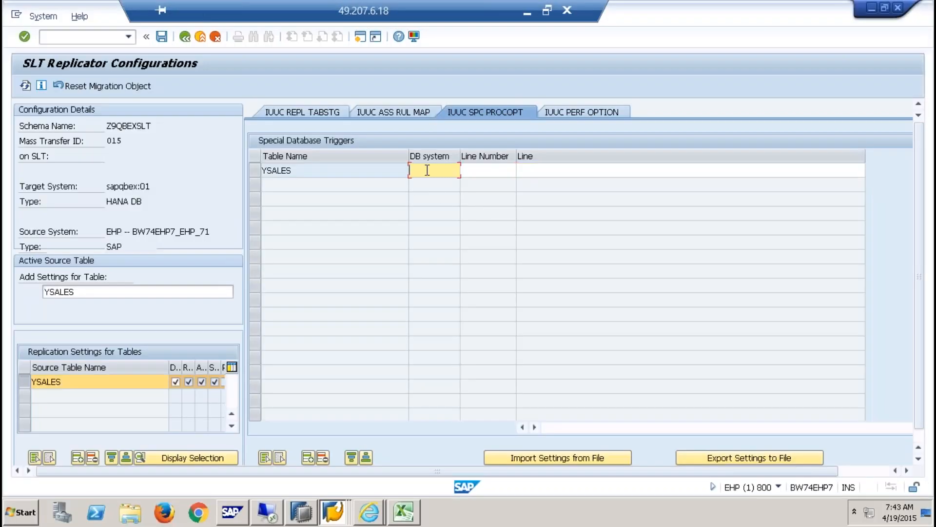
pyautogui.write('MS')
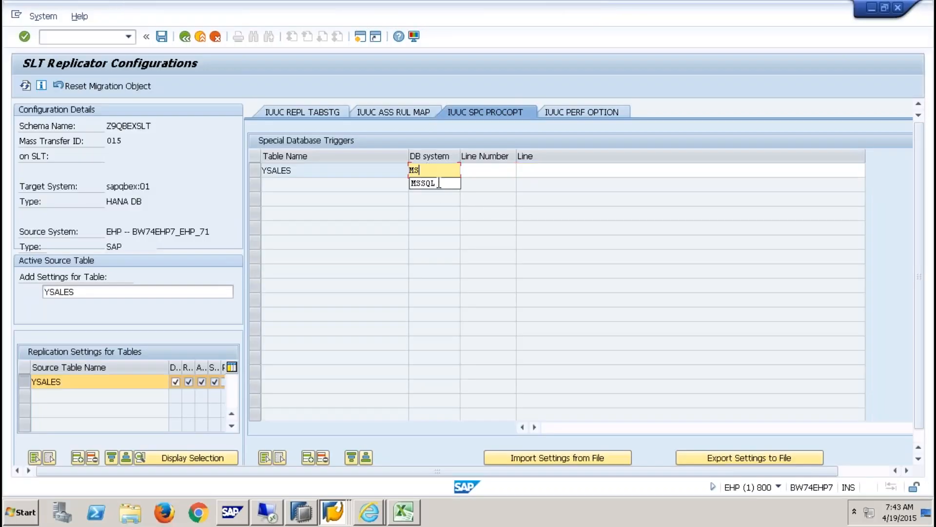
pyautogui.click(429, 184)
pyautogui.press('Tab')
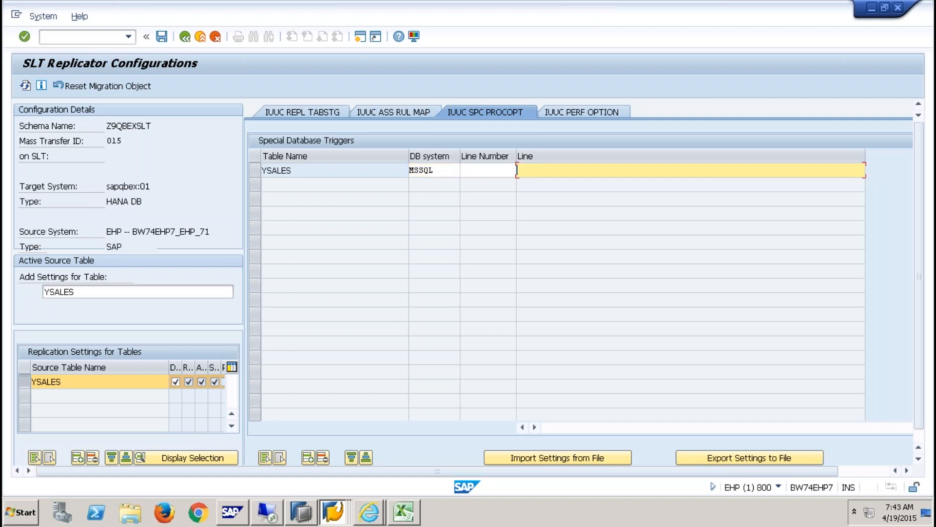
pyautogui.write("WAERK = 'INR'")
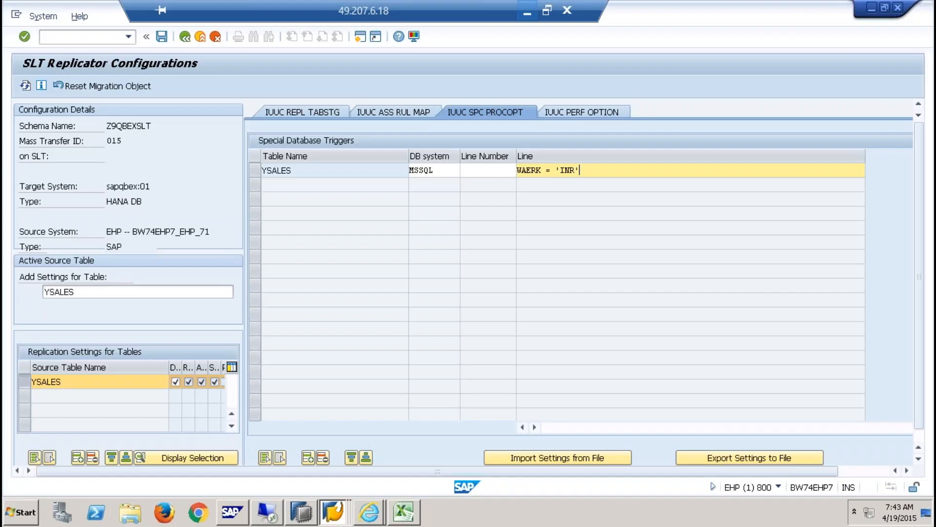
# - Save the trigger configuration and go back to the configurations list, confirming Save Changes
pyautogui.click(161, 36)
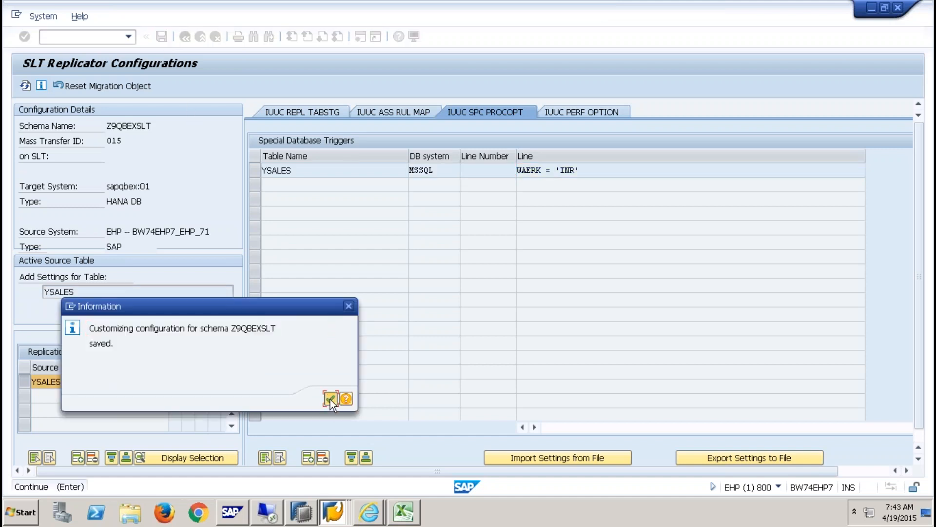
pyautogui.click(330, 398)
pyautogui.click(185, 36)
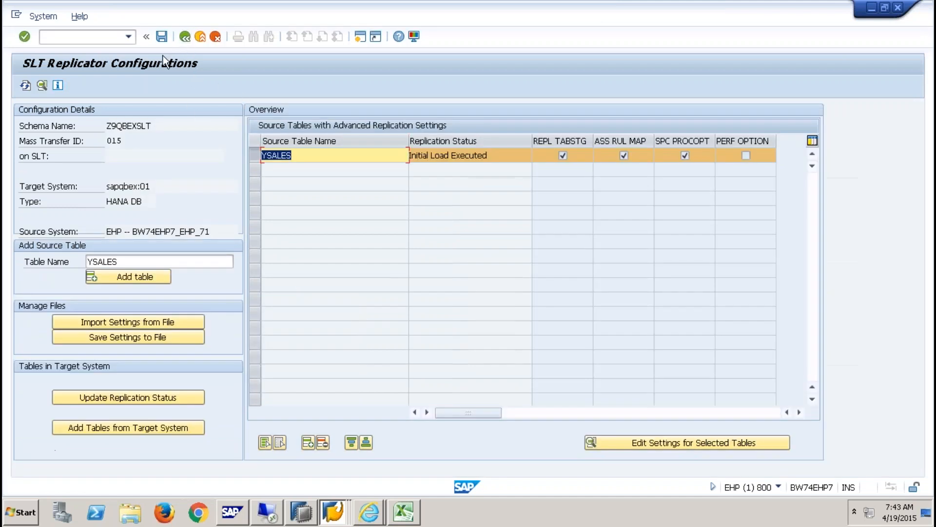
pyautogui.click(162, 37)
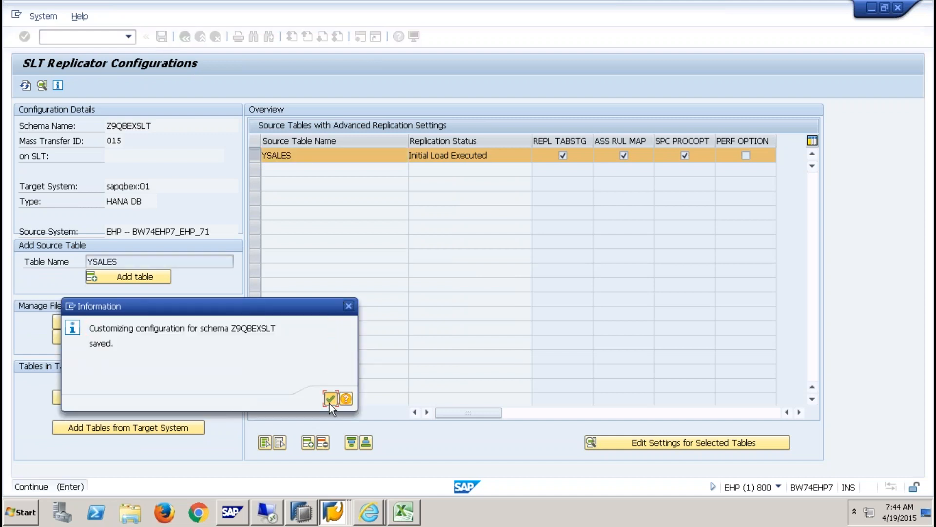
pyautogui.click(330, 397)
pyautogui.click(189, 40)
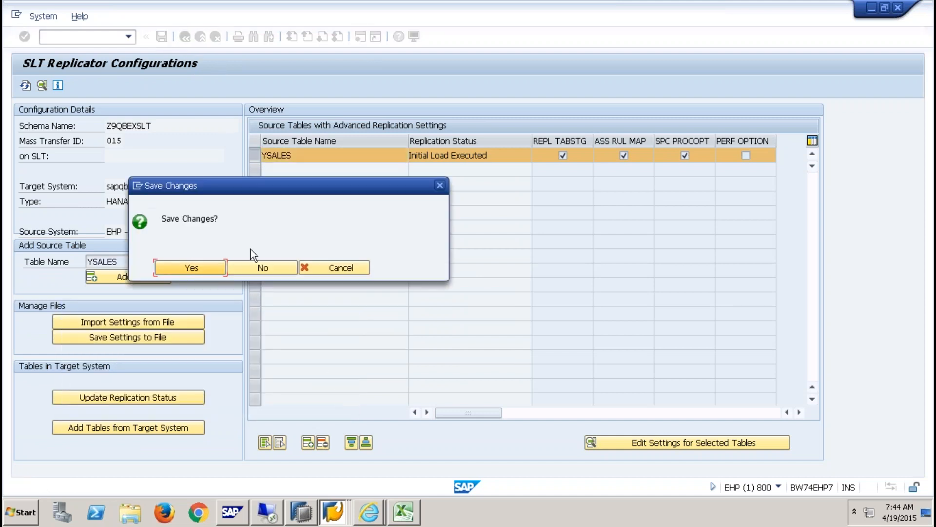
pyautogui.click(201, 268)
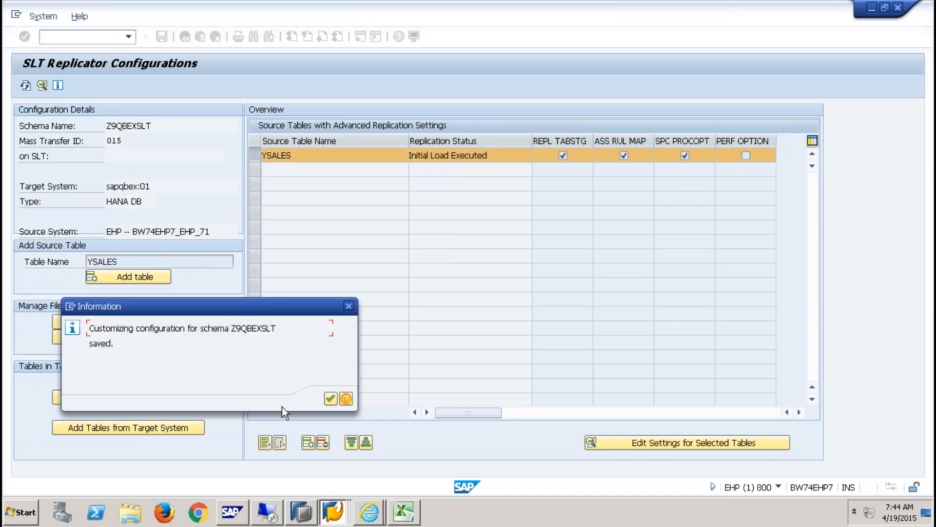
pyautogui.click(331, 399)
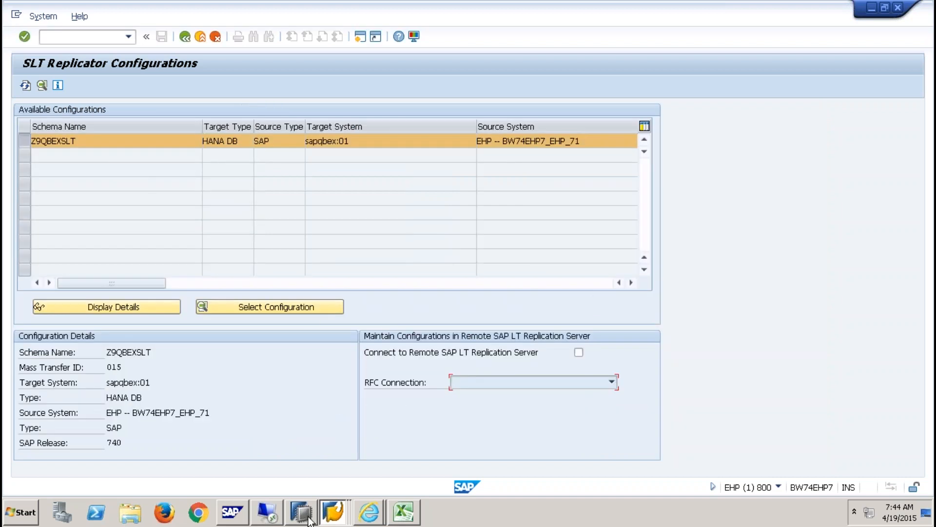
# - Close the YSALES data preview in SAP HANA Studio
pyautogui.moveTo(307, 518)
pyautogui.click(371, 480)
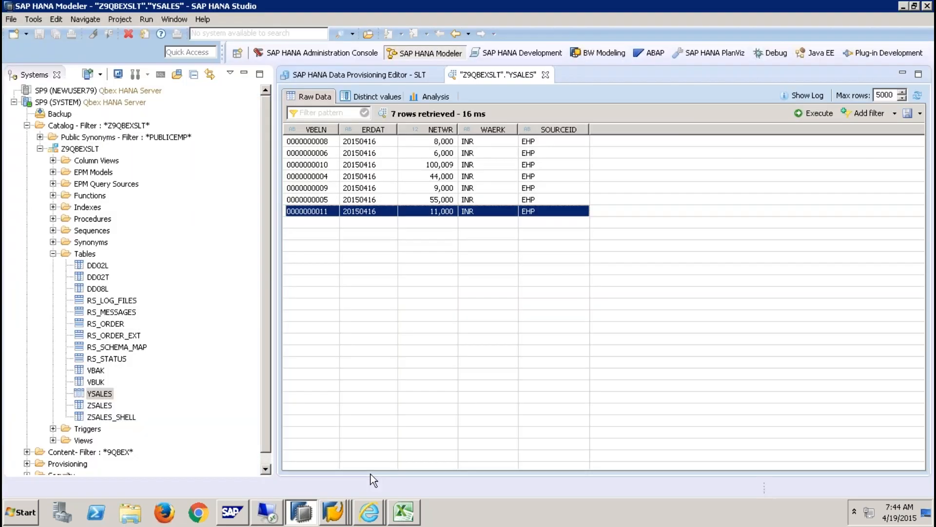
pyautogui.click(545, 74)
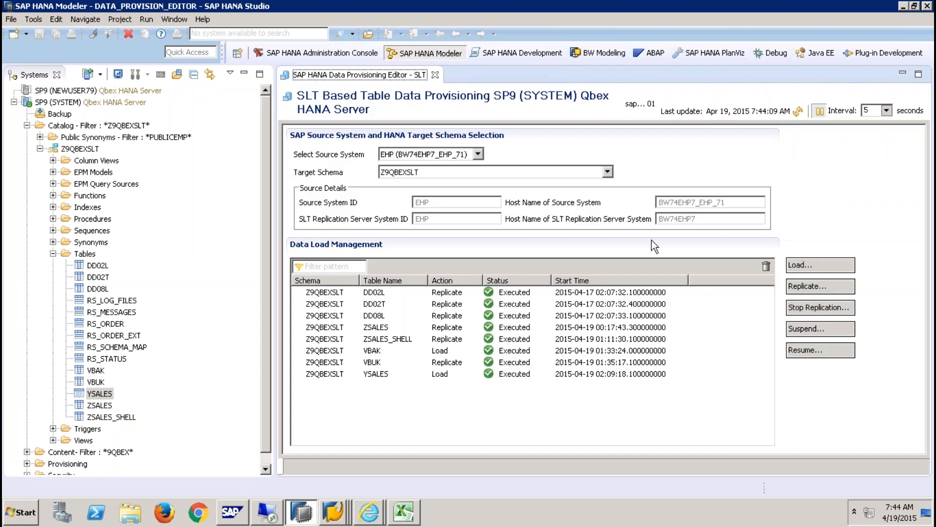
# - Submit a replication request for table YSALES
pyautogui.click(818, 288)
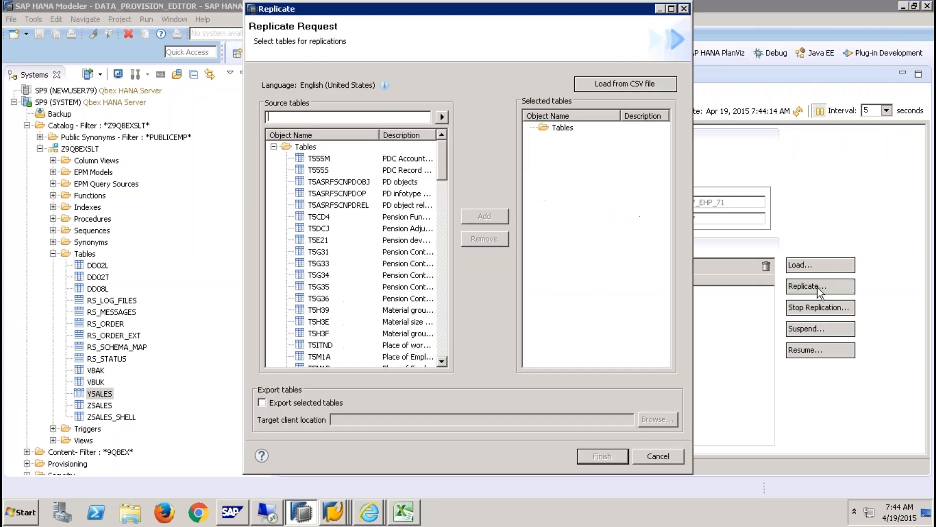
pyautogui.write('YSALES')
pyautogui.click(442, 117)
pyautogui.click(332, 160)
pyautogui.click(485, 215)
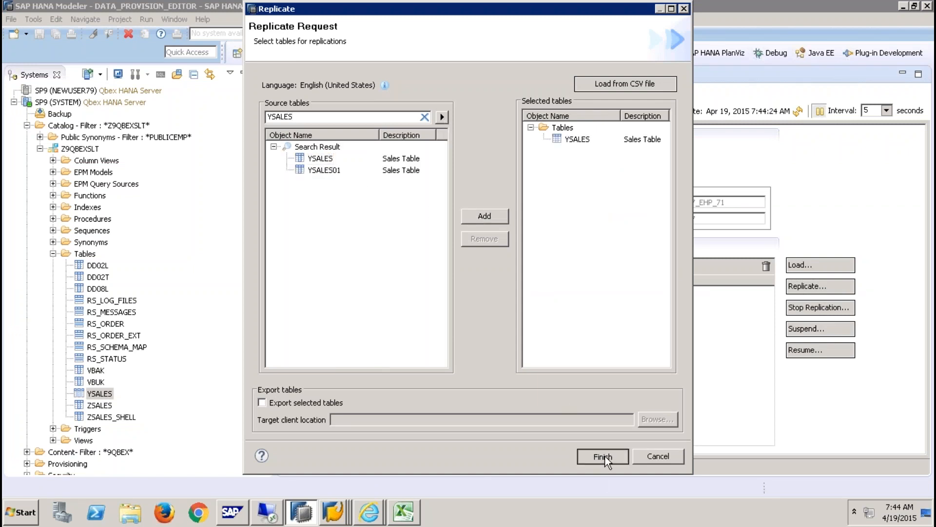
pyautogui.click(603, 457)
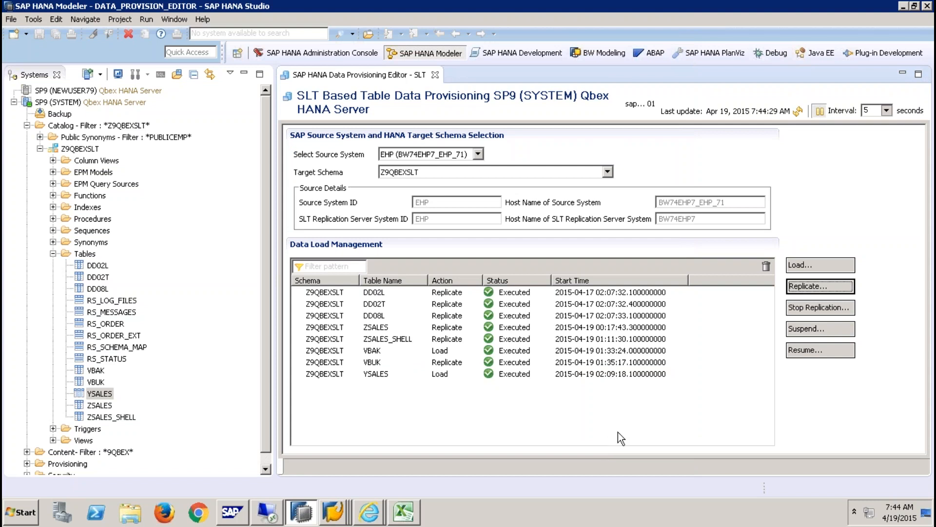
# - Refresh the replication status until YSALES shows Replicate / Scheduled
pyautogui.click(798, 111)
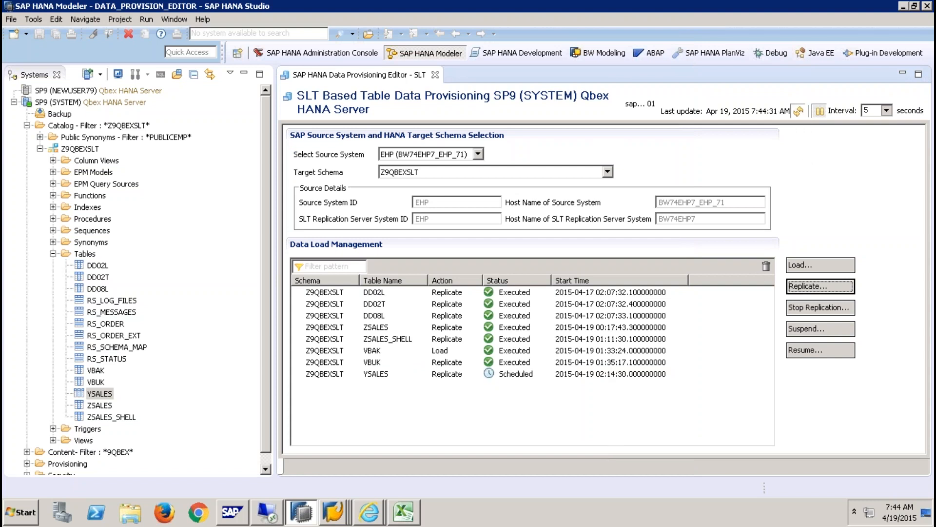
pyautogui.click(799, 112)
pyautogui.click(799, 114)
pyautogui.click(799, 112)
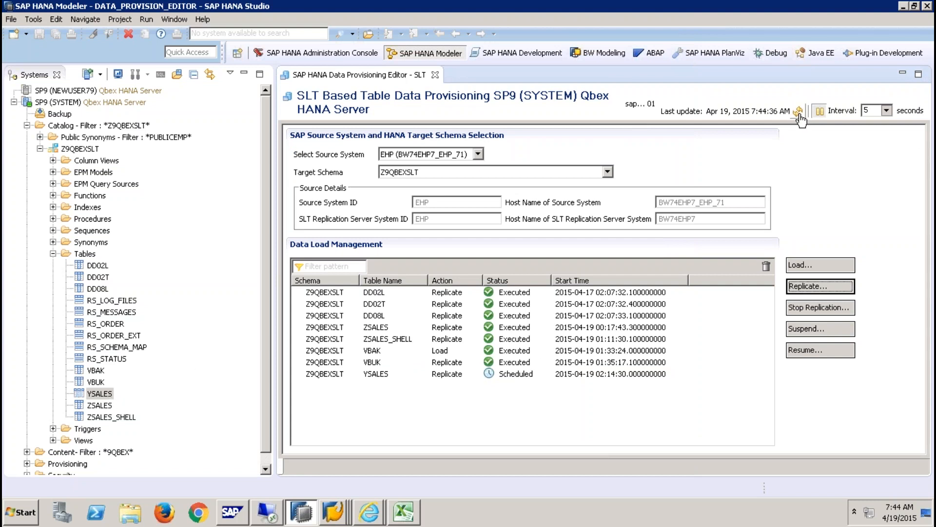
pyautogui.click(81, 254)
pyautogui.rightClick(81, 257)
# - Refresh the replication status until the YSALES load has executed
pyautogui.press('Escape')
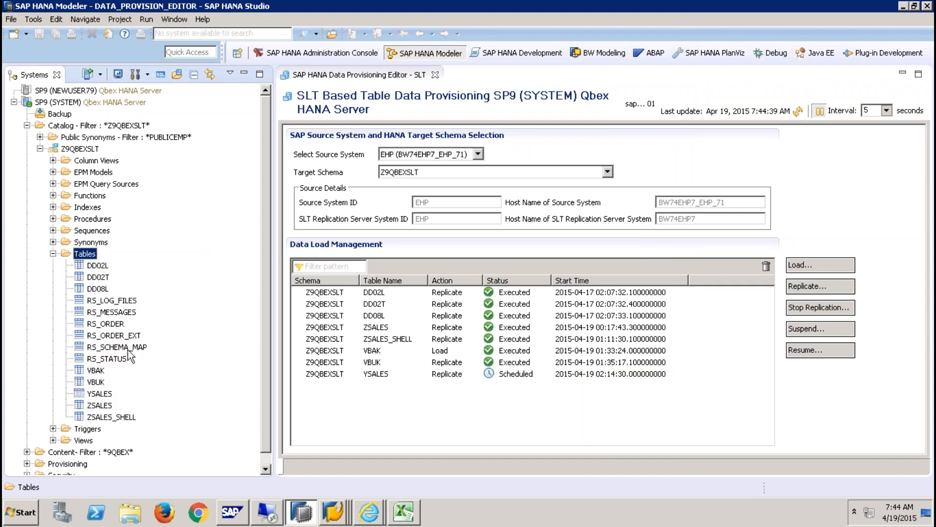
pyautogui.click(799, 113)
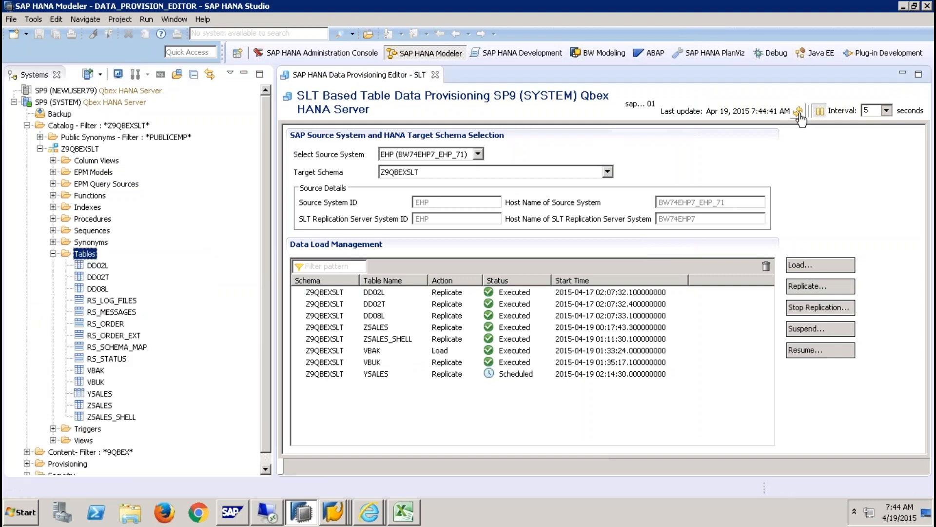
pyautogui.click(799, 112)
pyautogui.click(798, 112)
pyautogui.click(799, 112)
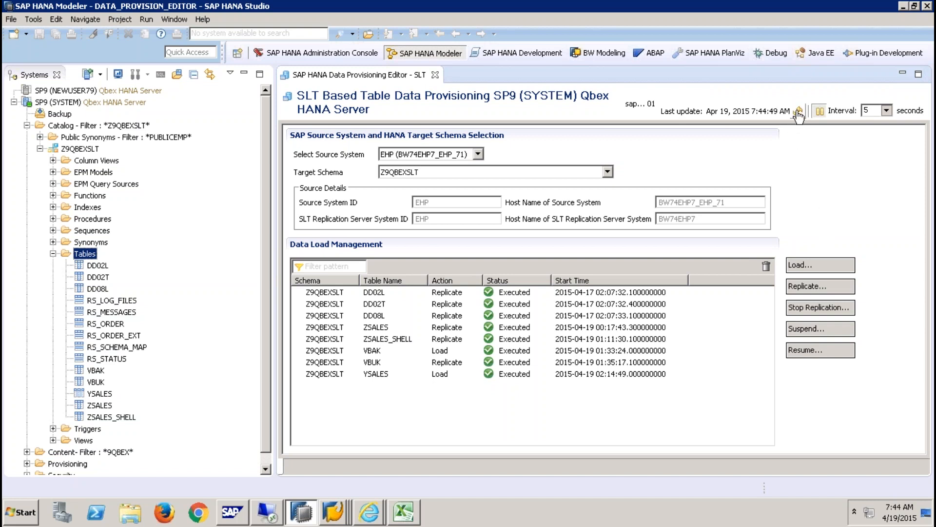
pyautogui.click(798, 113)
# - Preview YSALES data sorted by WAERK and highlight the two remaining EUR rows
pyautogui.rightClick(100, 394)
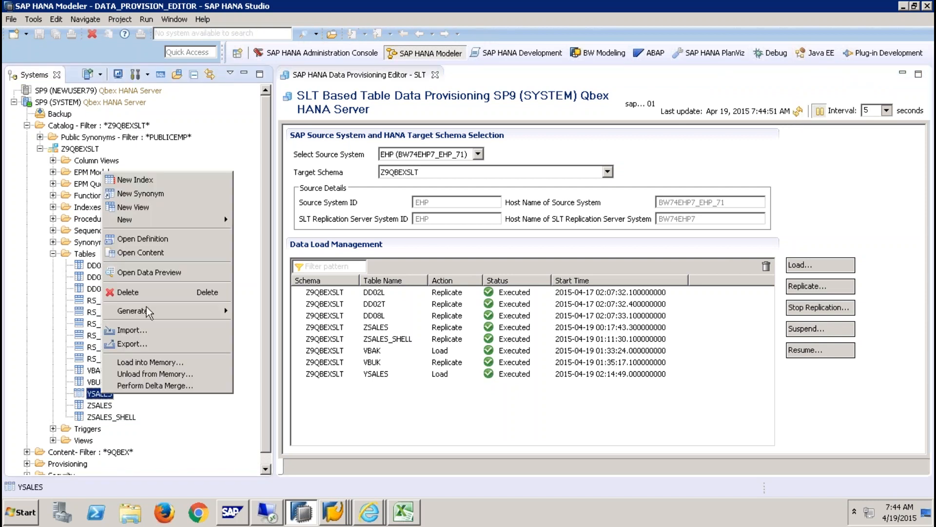
pyautogui.click(193, 272)
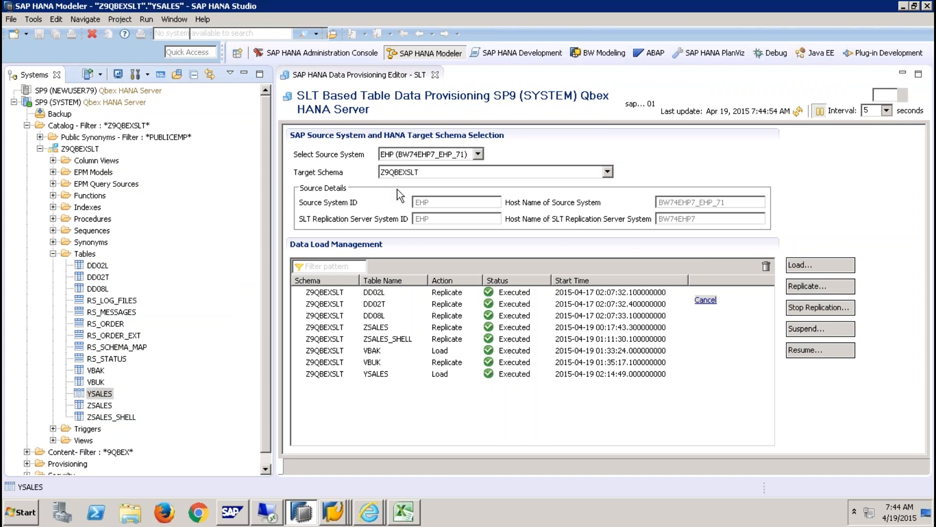
pyautogui.click(472, 126)
pyautogui.click(485, 143)
pyautogui.click(487, 155)
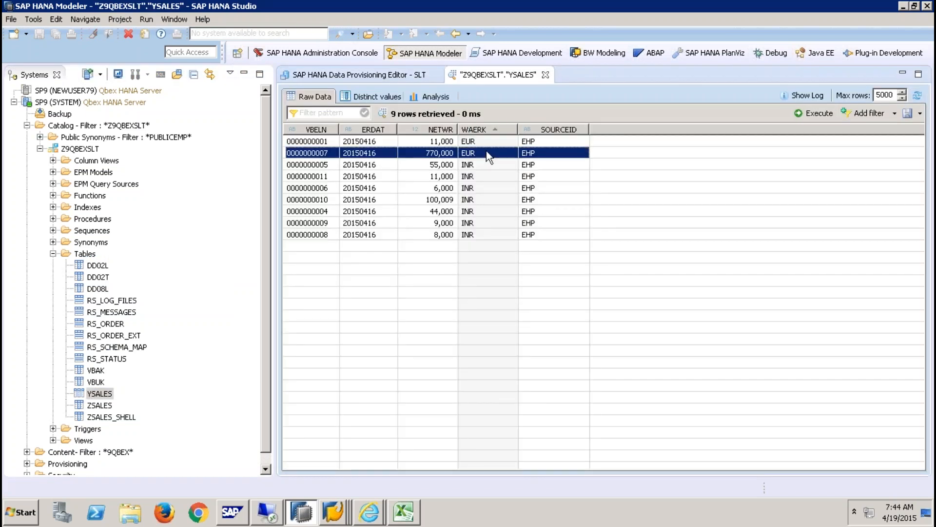
pyautogui.click(491, 143)
pyautogui.click(493, 155)
pyautogui.click(488, 141)
pyautogui.click(490, 152)
pyautogui.click(483, 142)
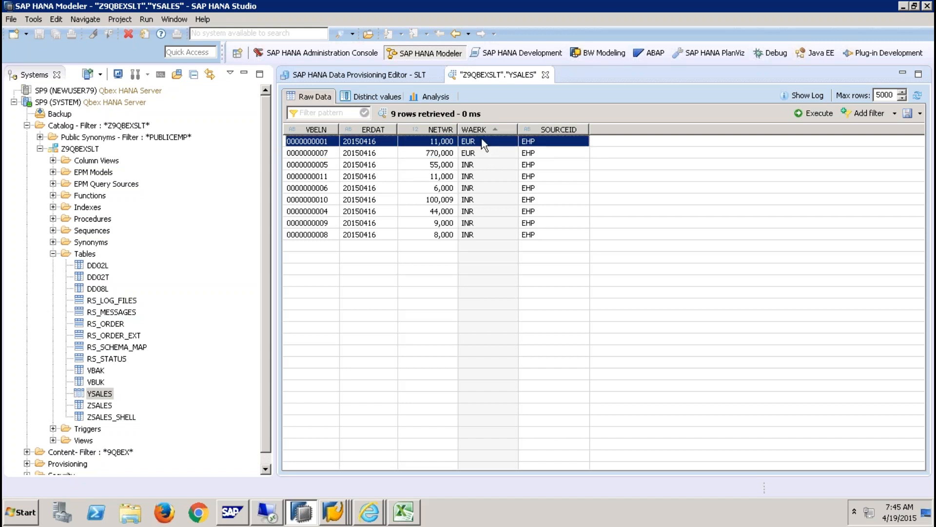
pyautogui.click(483, 155)
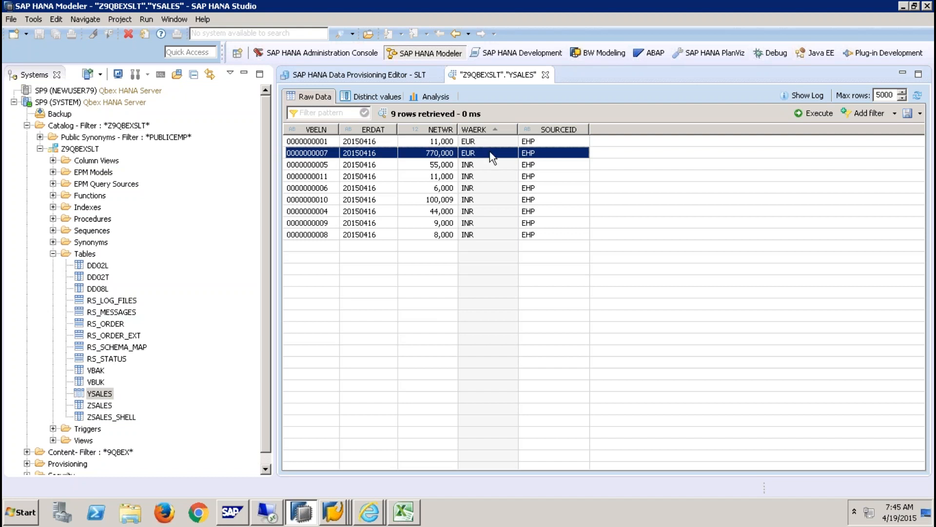
# - Refresh the status list until YSALES shows Replicate / In Process
pyautogui.click(390, 76)
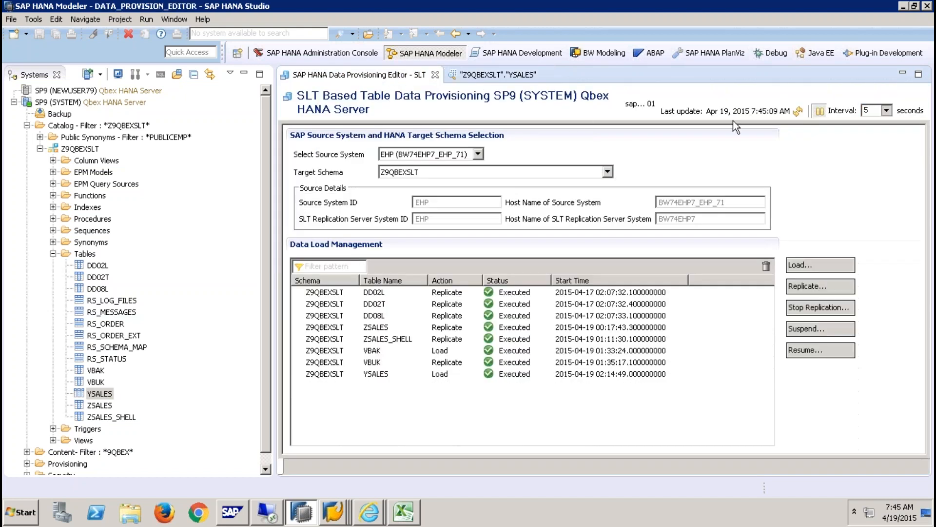
pyautogui.click(798, 112)
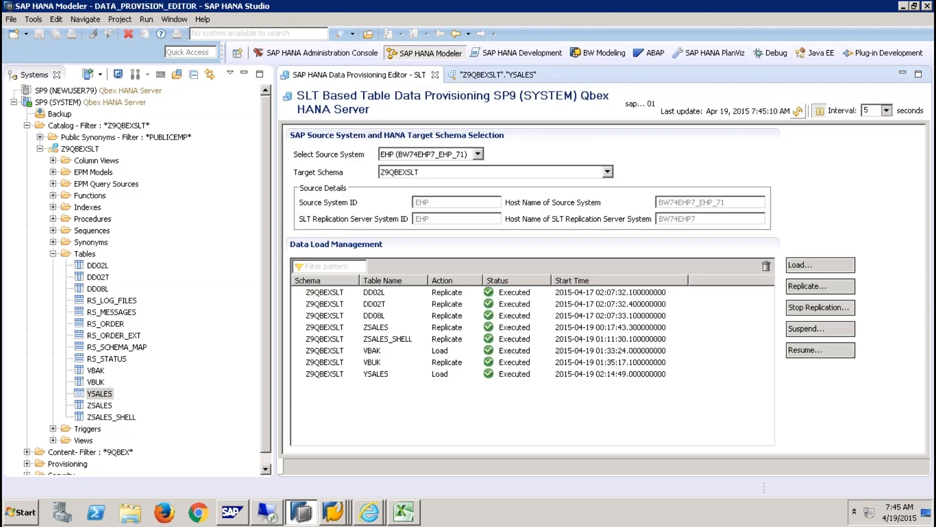
pyautogui.click(799, 112)
pyautogui.click(799, 112)
pyautogui.click(800, 112)
pyautogui.click(798, 112)
pyautogui.click(798, 113)
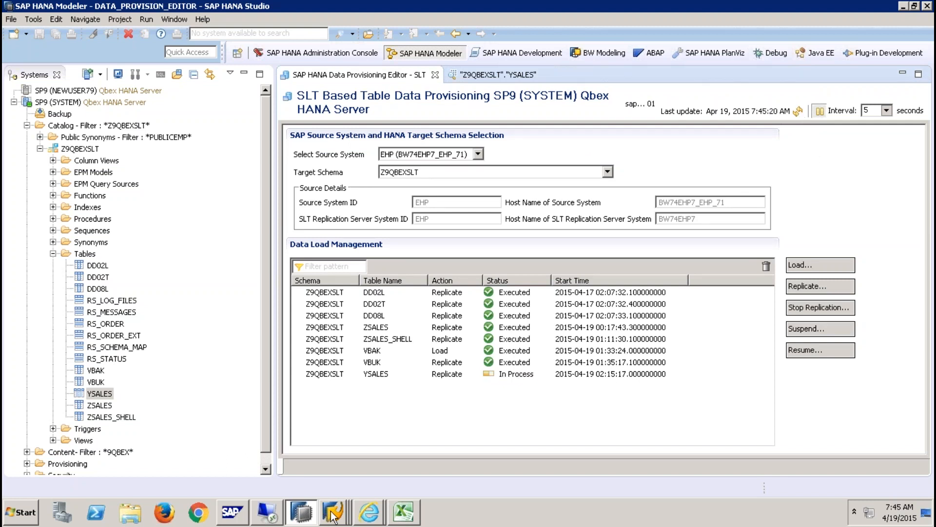
# - Switch back to the SAP GUI window showing include ZSLT_SKIP_RECORDS
pyautogui.moveTo(333, 516)
pyautogui.click(345, 483)
pyautogui.click(110, 38)
# - Open the LT Replication Server cockpit (/NLTRC) for mass transfer 015
pyautogui.write('/N')
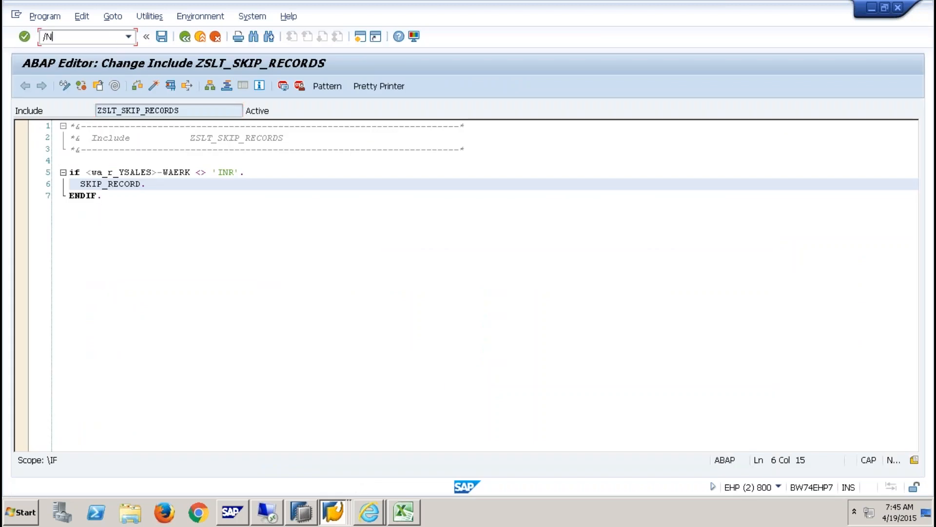
pyautogui.write('LTRC')
pyautogui.press('Return')
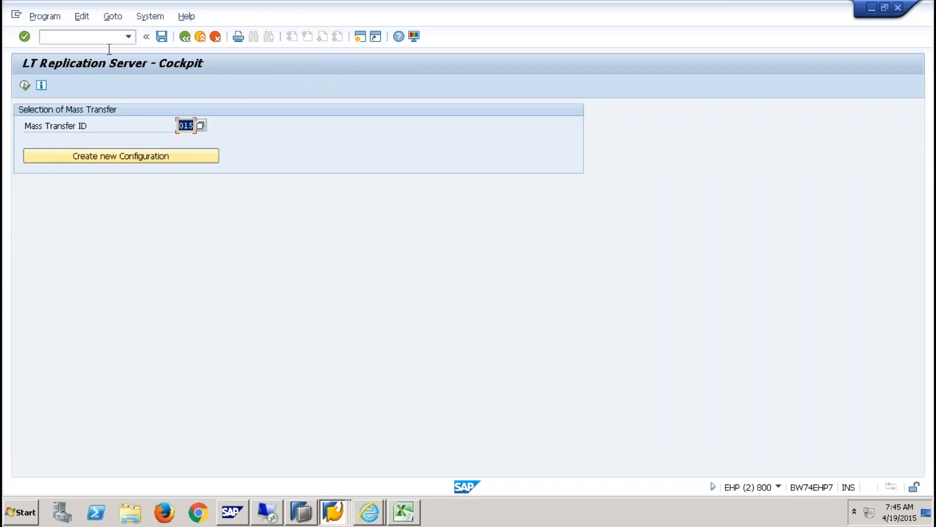
pyautogui.click(25, 86)
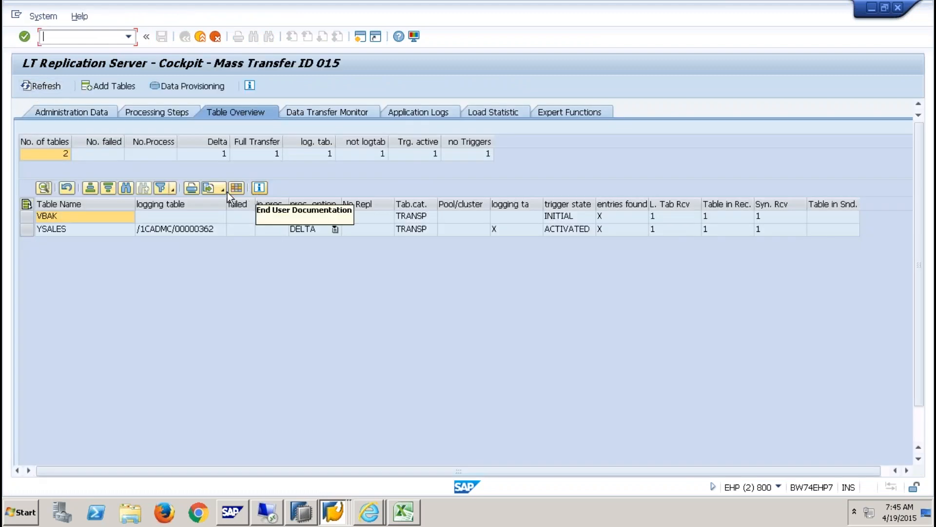
# - List generated Insert trigger coding for misspelled YSSALES, which fails, then return to expert functions
pyautogui.click(560, 112)
pyautogui.click(420, 157)
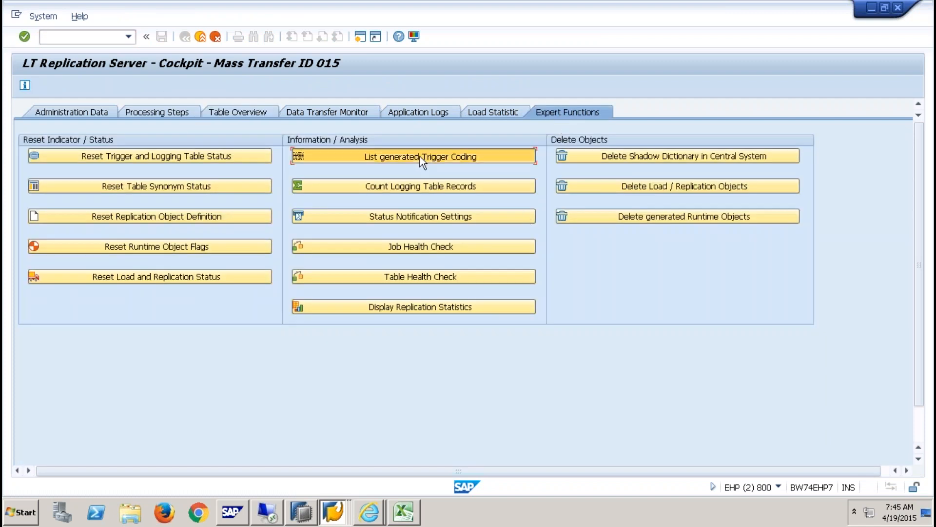
pyautogui.press('Tab')
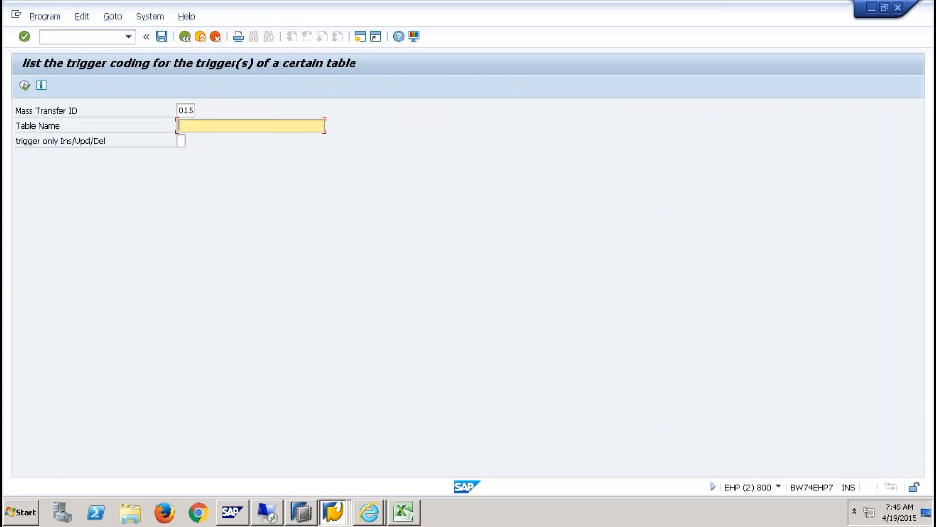
pyautogui.write('YSSALES')
pyautogui.press('Tab')
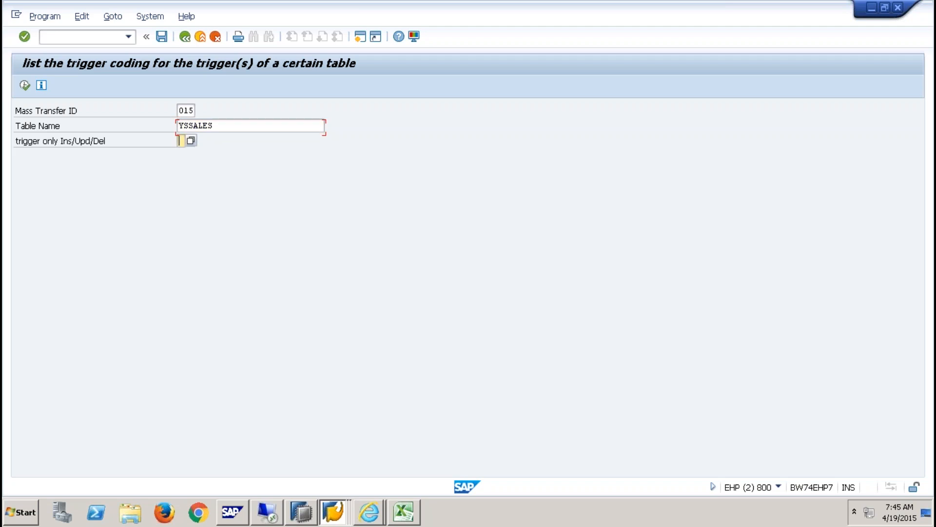
pyautogui.press('F4')
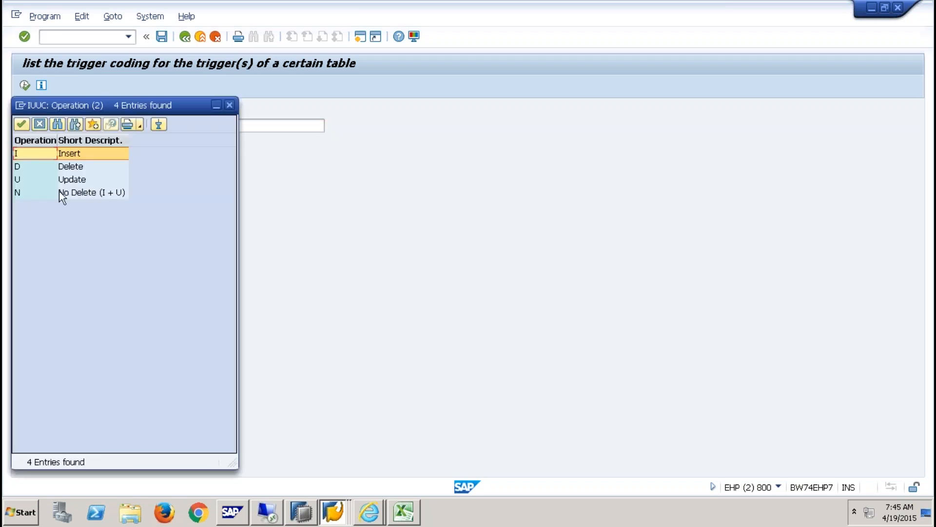
pyautogui.doubleClick(27, 155)
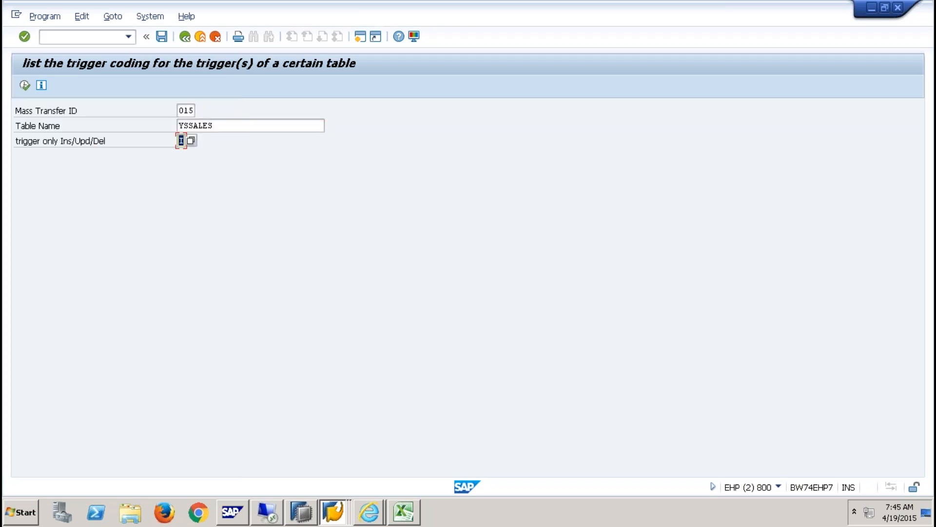
pyautogui.click(25, 85)
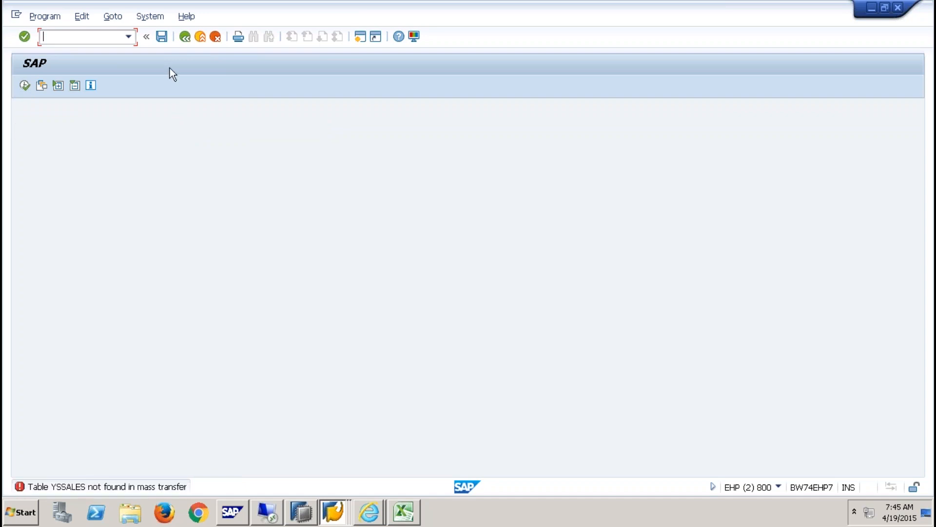
pyautogui.click(185, 37)
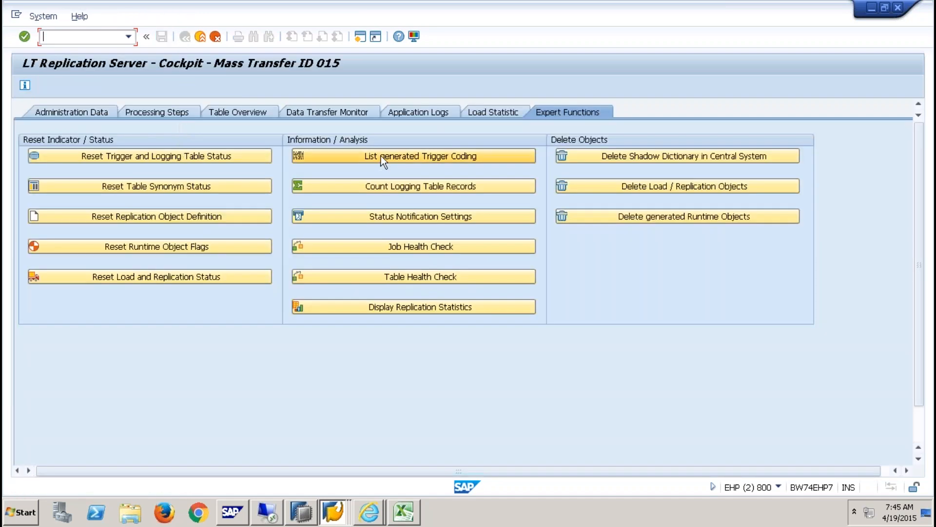
pyautogui.click(382, 156)
# - List the generated YSALES Insert trigger code and inspect its WAERK = 'INR' condition
pyautogui.press('Tab')
pyautogui.write('YSALES')
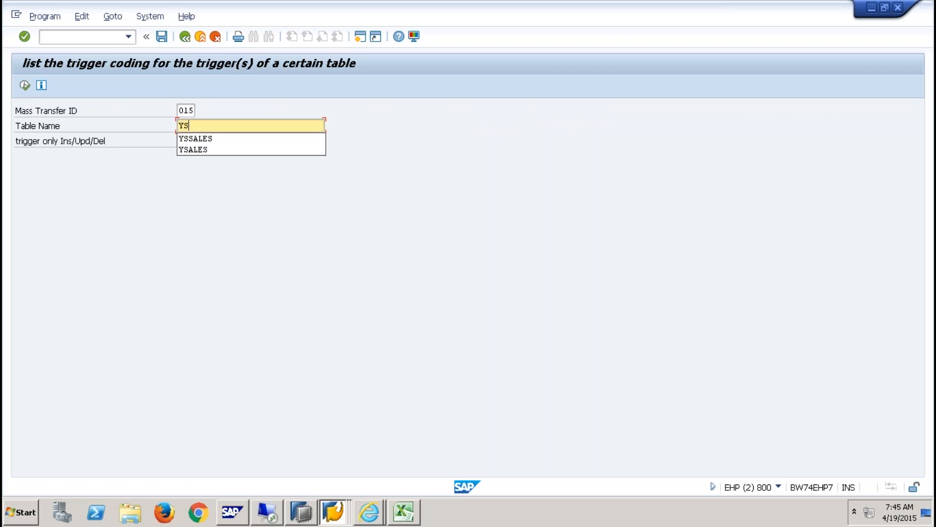
pyautogui.press('Return')
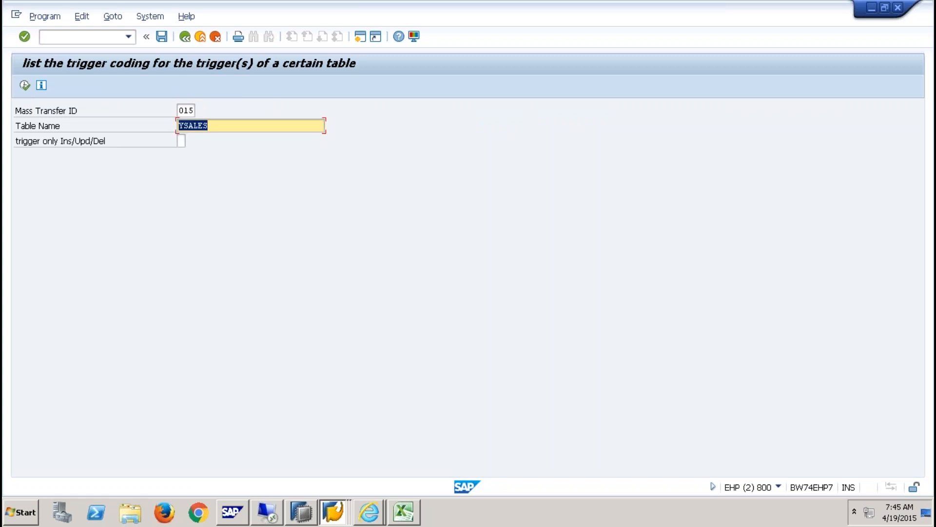
pyautogui.click(181, 140)
pyautogui.click(190, 140)
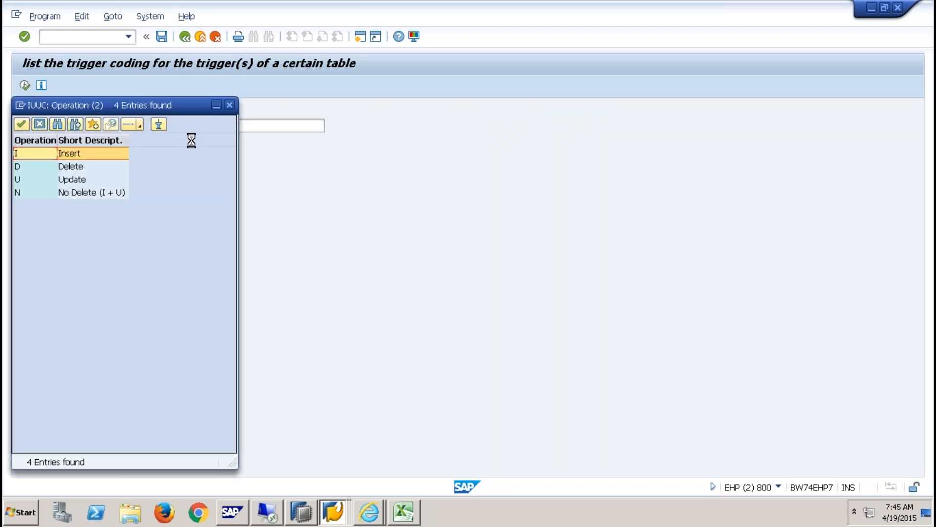
pyautogui.doubleClick(34, 154)
pyautogui.click(25, 85)
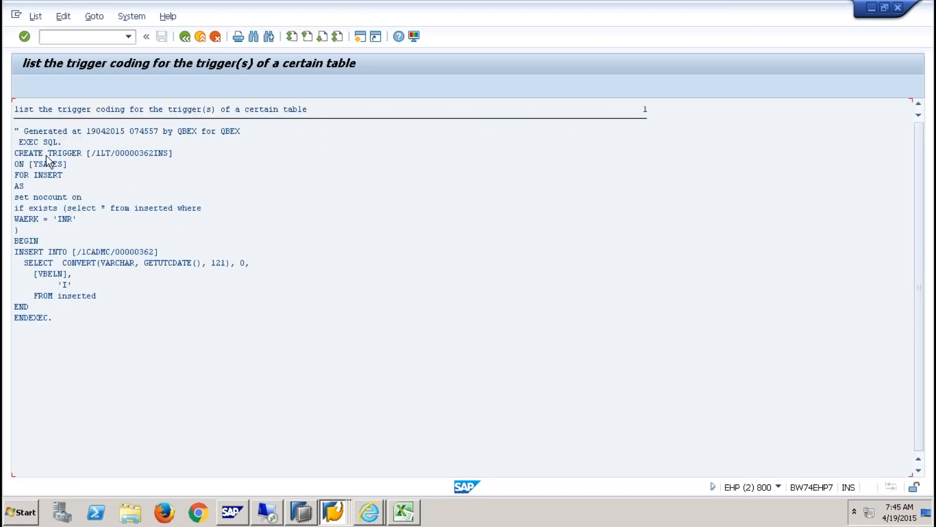
pyautogui.click(68, 220)
pyautogui.click(77, 220)
pyautogui.click(185, 37)
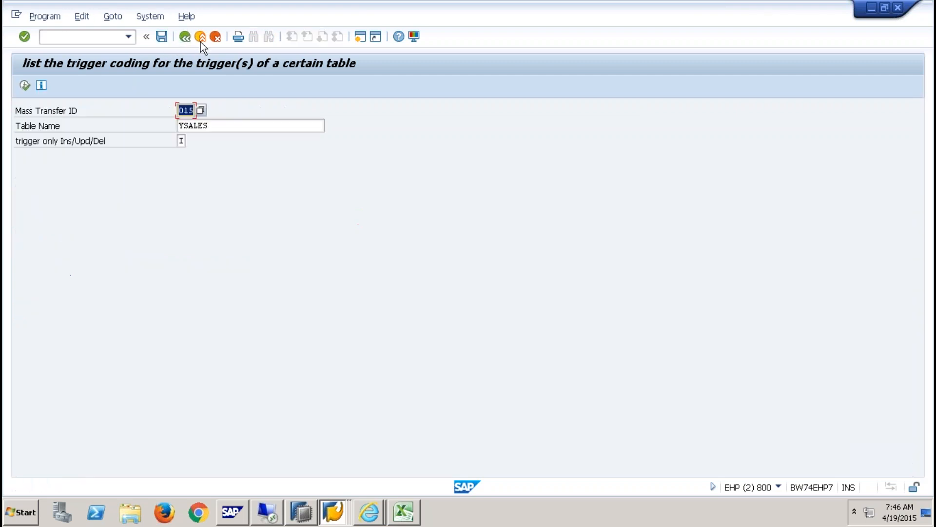
pyautogui.click(99, 39)
# - Open YSALES in SE11 and browse its contents to create a new entry
pyautogui.write('/')
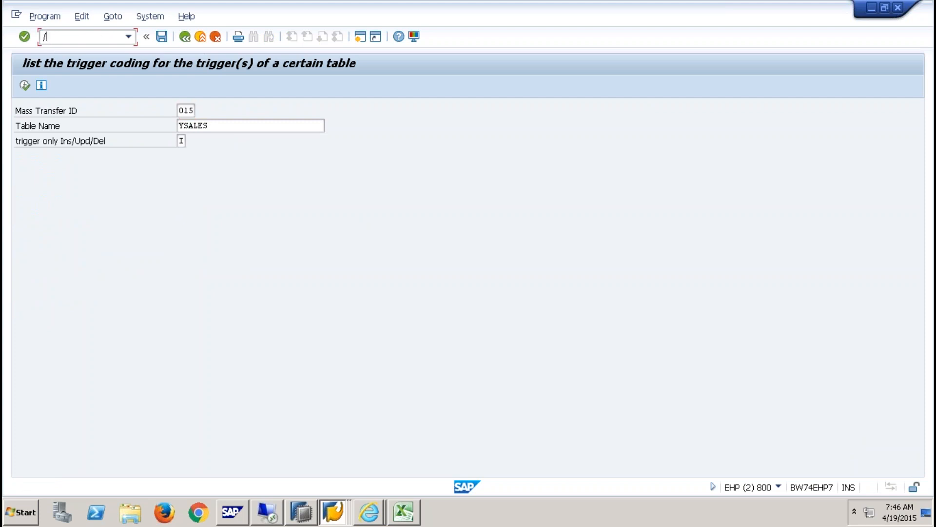
pyautogui.write('NSE11')
pyautogui.press('Return')
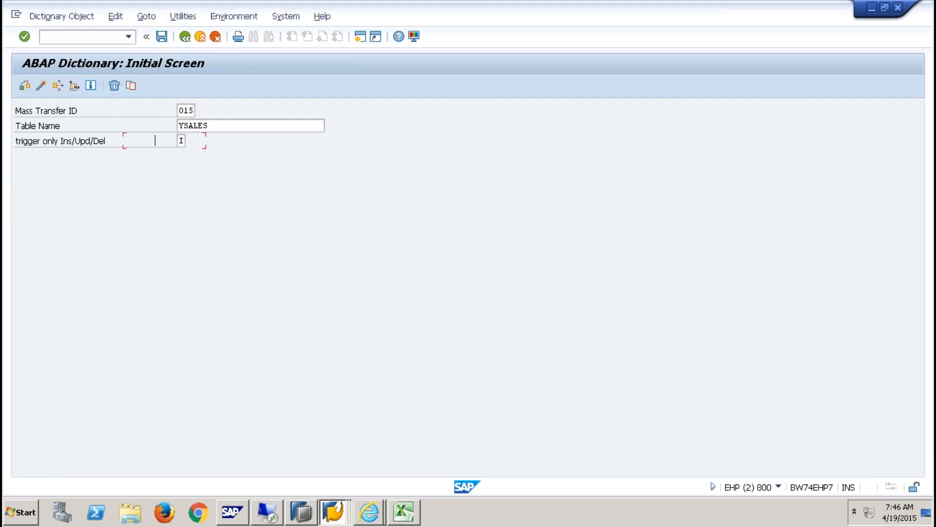
pyautogui.click(89, 294)
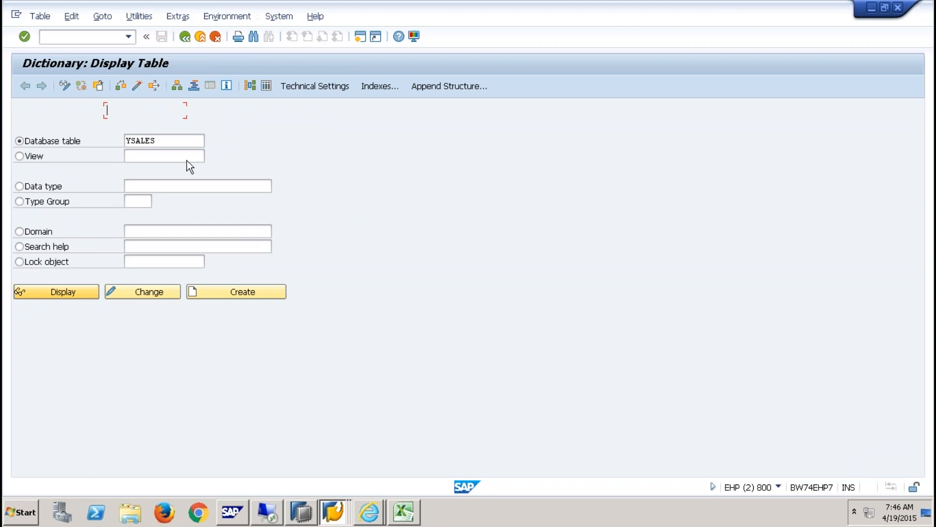
pyautogui.click(267, 84)
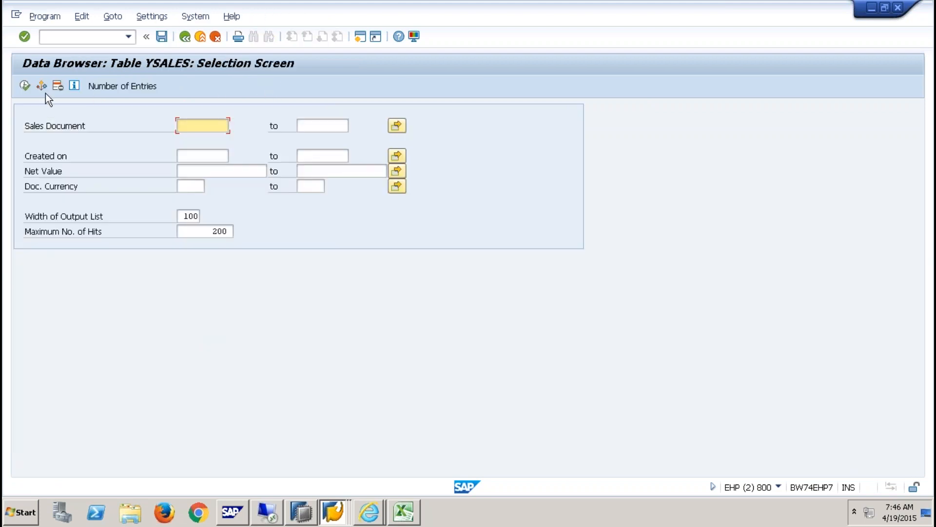
pyautogui.click(24, 85)
pyautogui.click(25, 85)
# - Create YSALES record 12 dated 16.04.2015 with net value 12000 INR and save it
pyautogui.write('12')
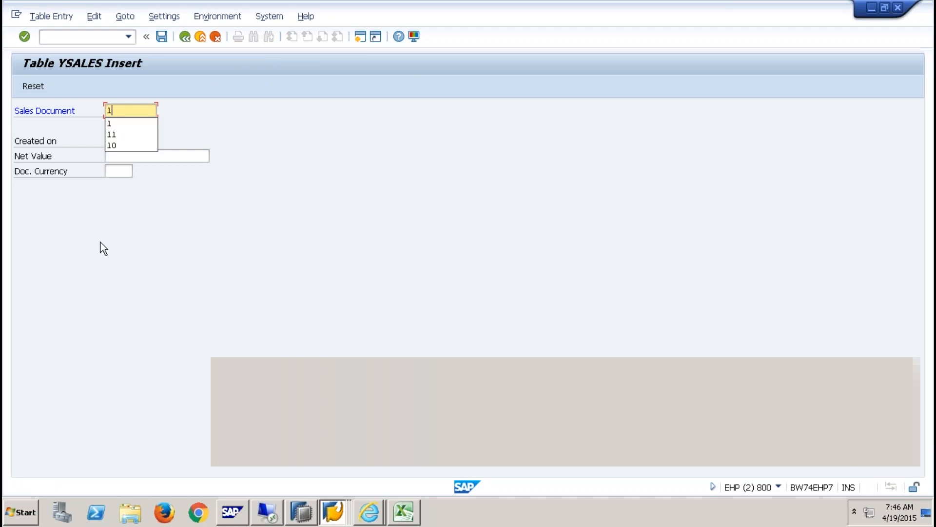
pyautogui.press('Tab')
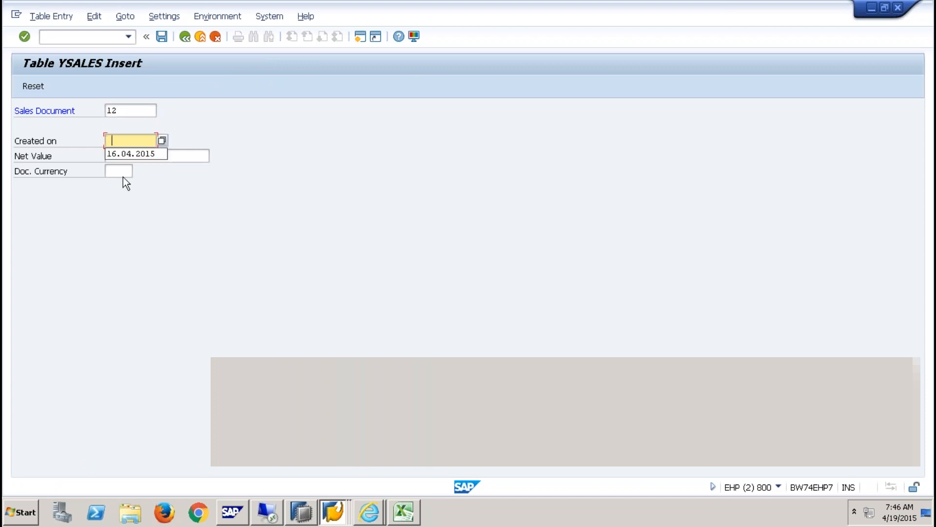
pyautogui.click(135, 155)
pyautogui.click(137, 155)
pyautogui.write('12000')
pyautogui.press('Tab')
pyautogui.write('INR')
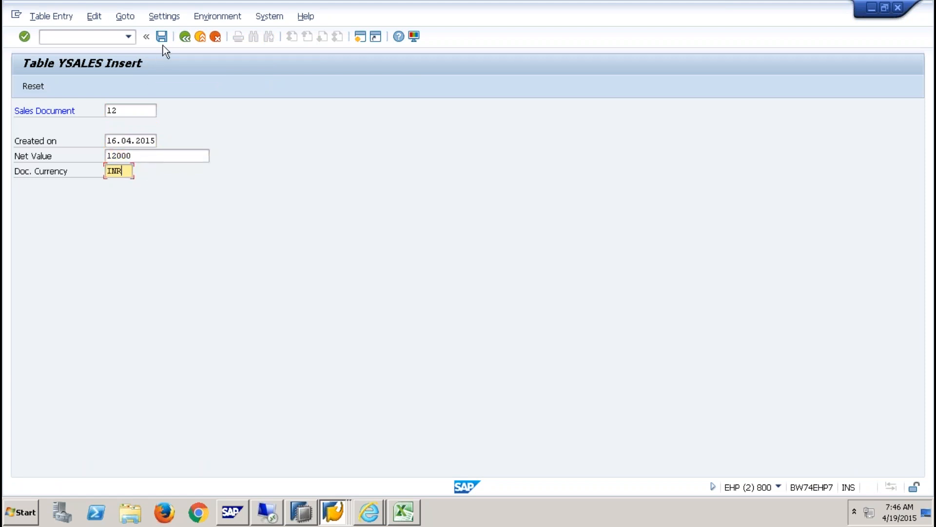
pyautogui.click(163, 40)
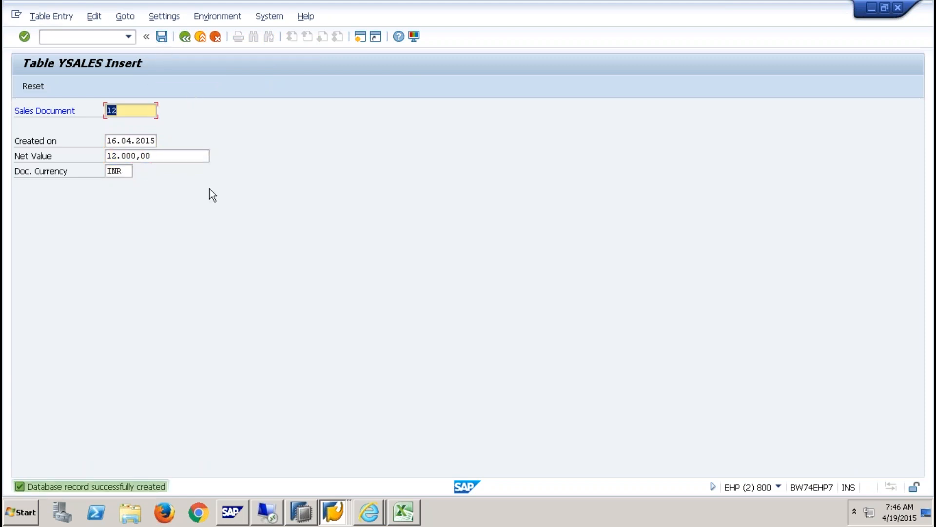
pyautogui.click(301, 511)
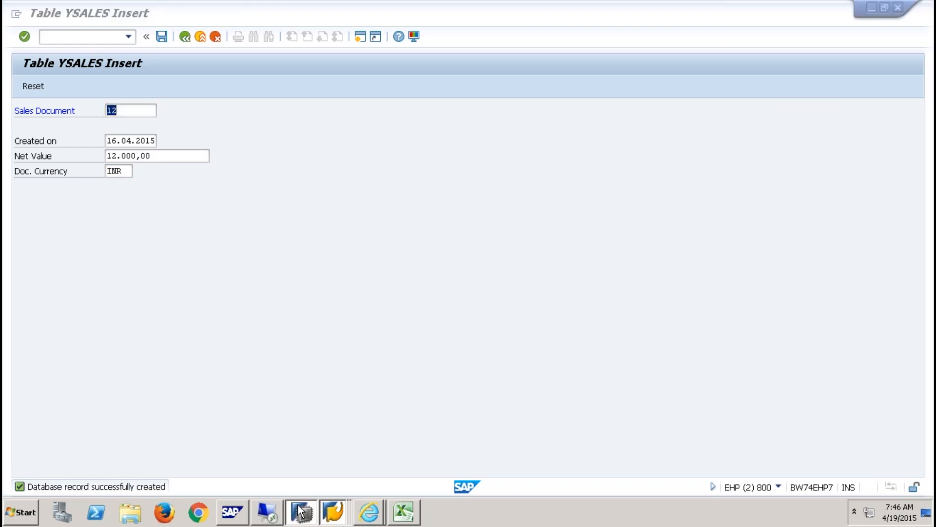
# - Reload the YSALES data preview in HANA Studio and refresh the replication status
pyautogui.click(517, 75)
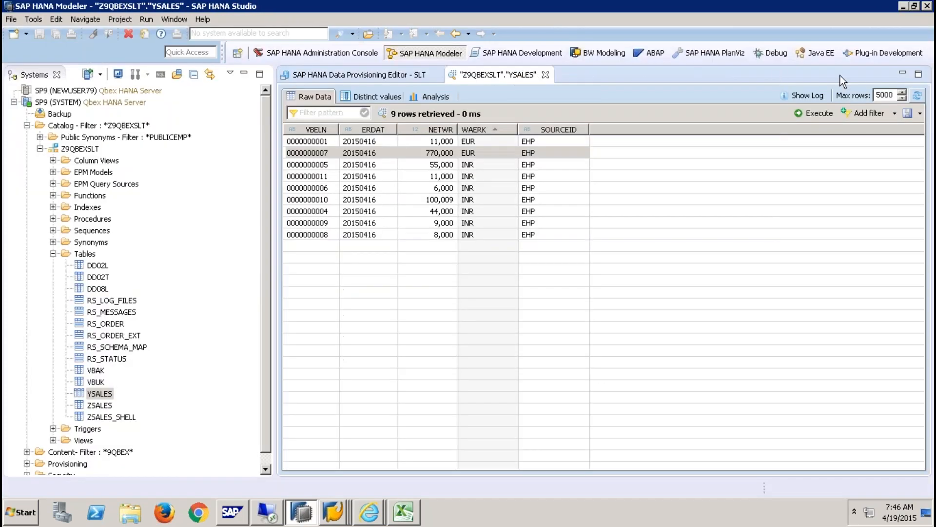
pyautogui.click(917, 95)
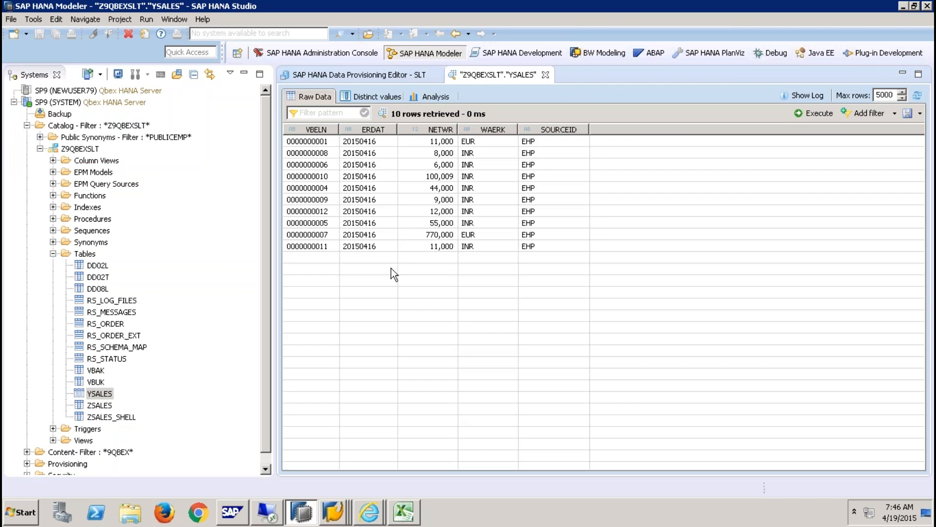
pyautogui.click(918, 95)
pyautogui.click(918, 96)
pyautogui.click(917, 96)
pyautogui.click(420, 76)
pyautogui.click(467, 75)
pyautogui.click(420, 75)
pyautogui.click(798, 112)
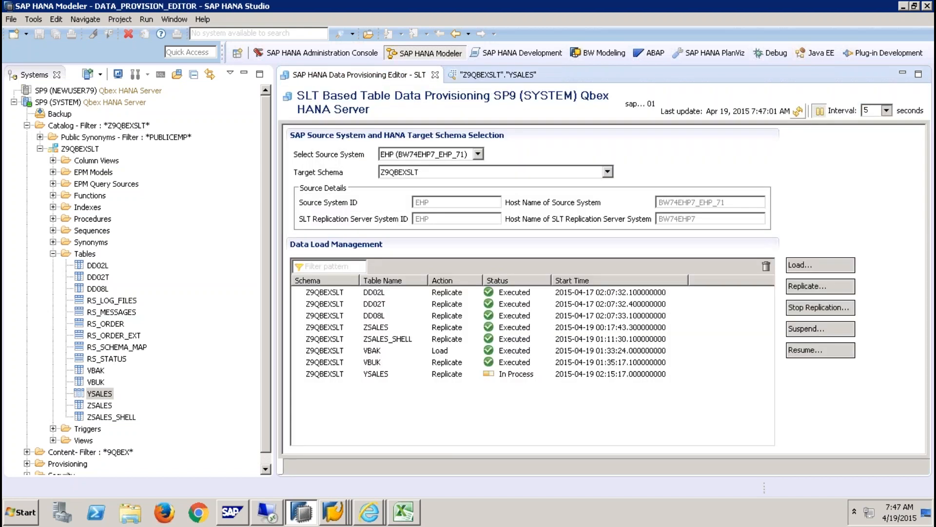
pyautogui.click(507, 77)
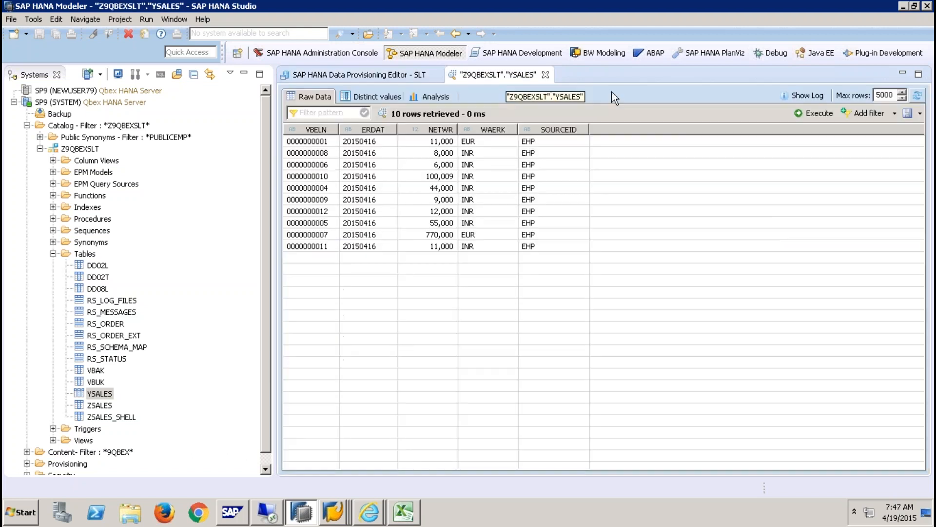
pyautogui.click(919, 95)
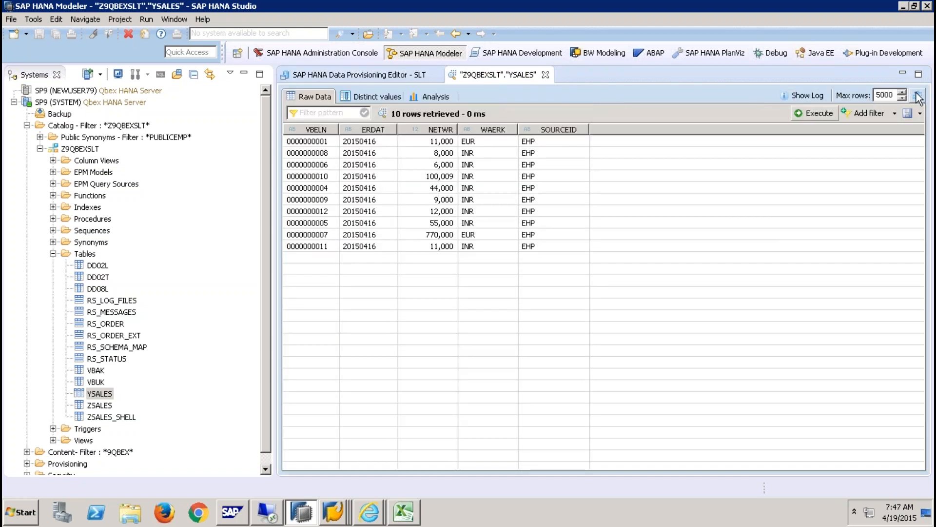
# - Return to SAP GUI and re-read the YSALES source entries
pyautogui.click(333, 512)
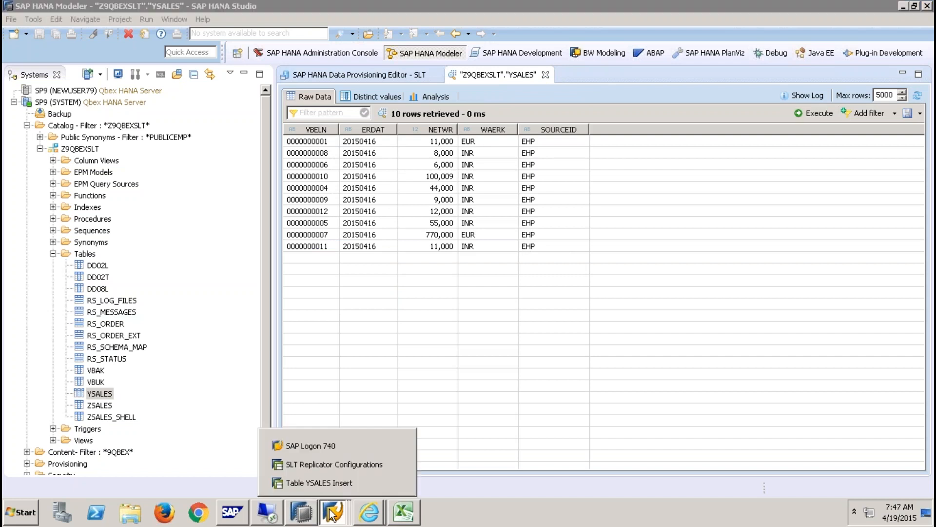
pyautogui.click(338, 481)
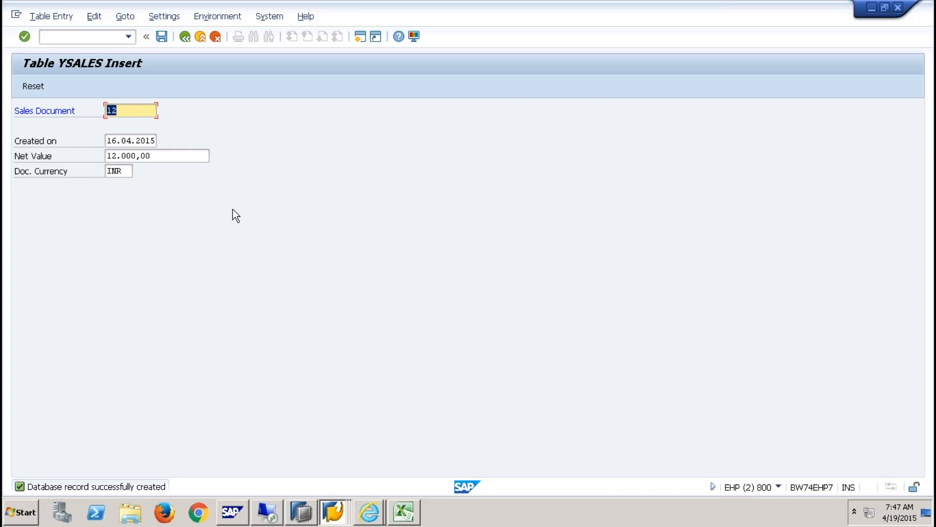
pyautogui.click(184, 37)
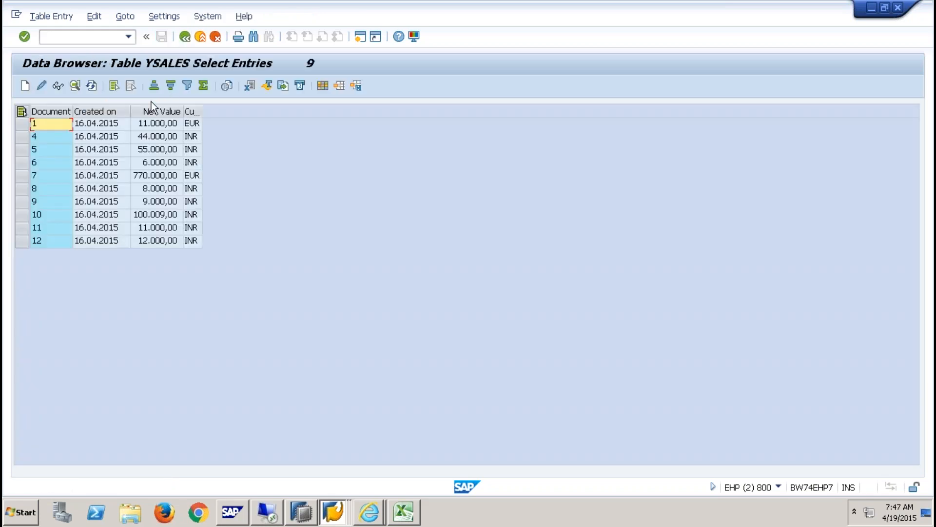
pyautogui.click(93, 86)
pyautogui.hotkey('alt', 'Tab')
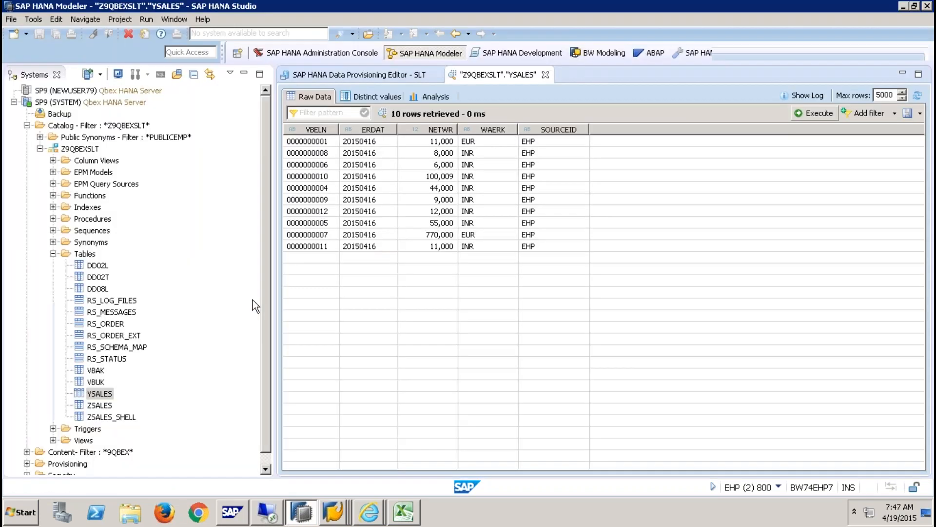
pyautogui.click(917, 95)
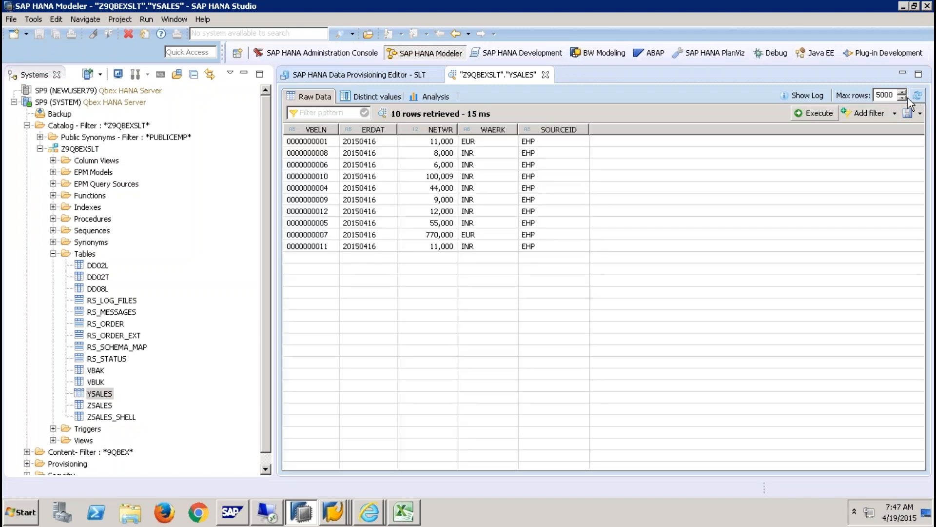
pyautogui.click(326, 215)
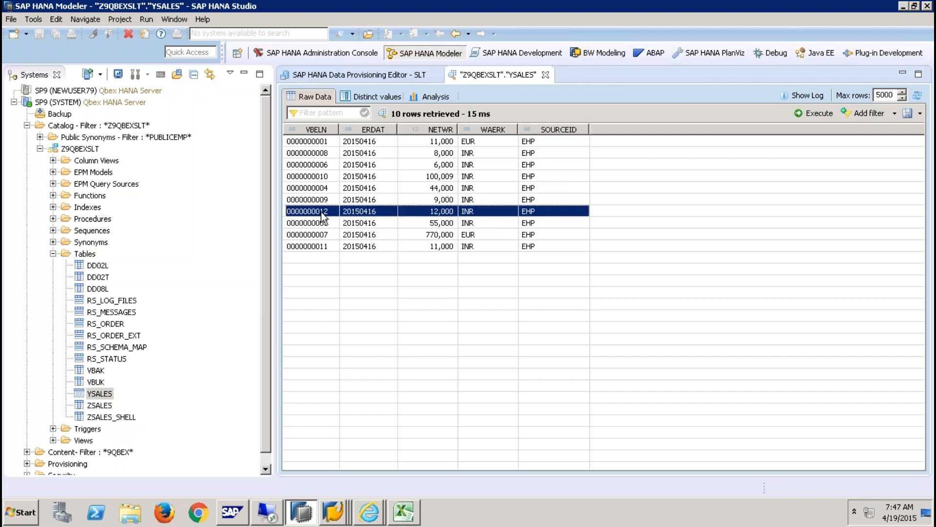
pyautogui.click(324, 130)
pyautogui.click(323, 246)
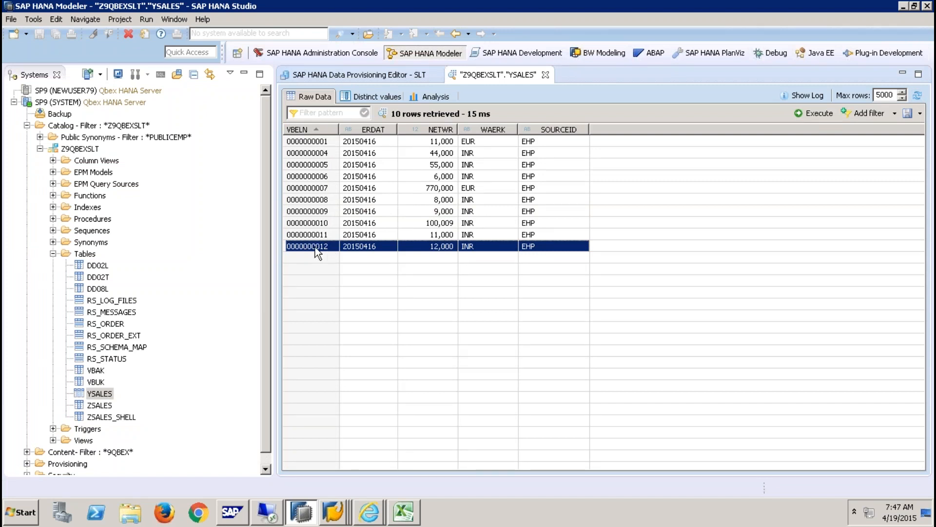
pyautogui.hotkey('alt', 'Tab')
# - Create YSALES document 13 dated 16.04.2015 with net value 13000 EUR and save it
pyautogui.click(23, 88)
pyautogui.write('13')
pyautogui.press('Tab')
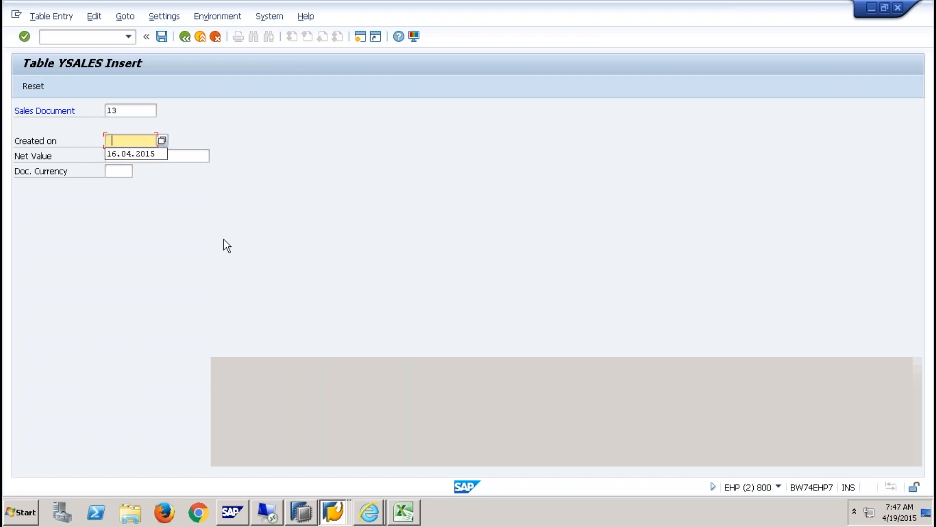
pyautogui.click(141, 154)
pyautogui.write('13000')
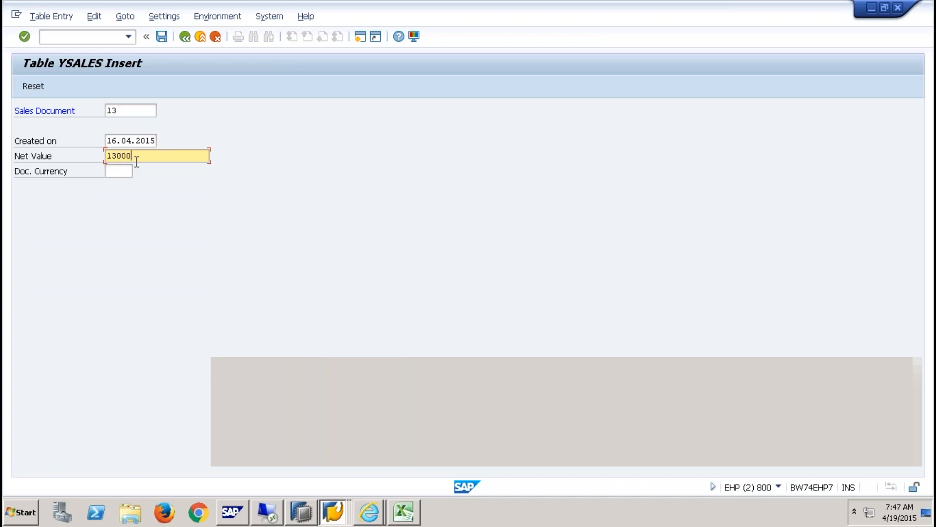
pyautogui.press('Tab')
pyautogui.write('E')
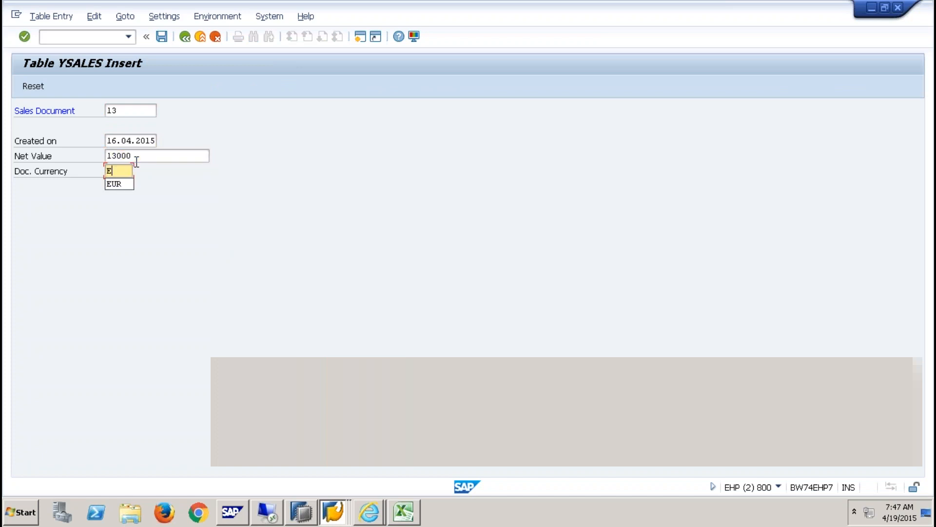
pyautogui.write('UR')
pyautogui.click(161, 36)
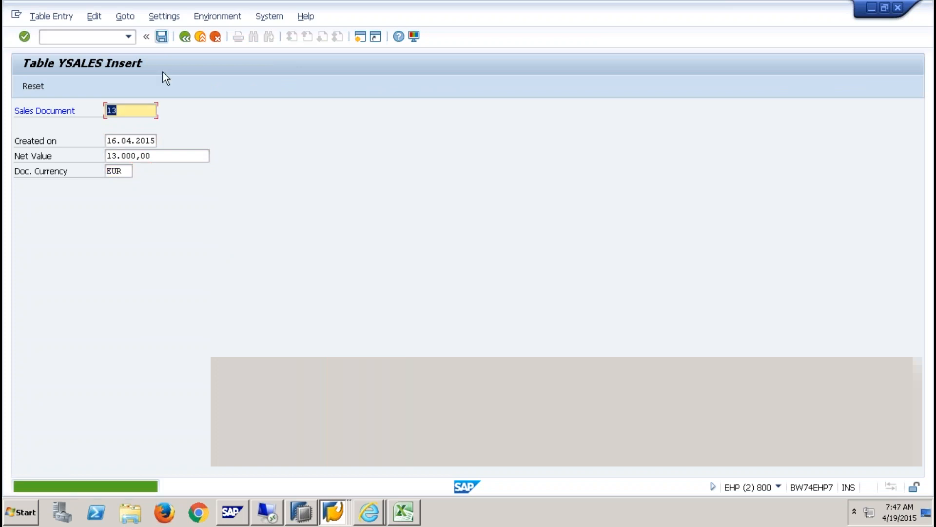
# - Reload the HANA preview sorted by VBELN to check whether EUR document 13 replicated
pyautogui.hotkey('alt', 'Tab')
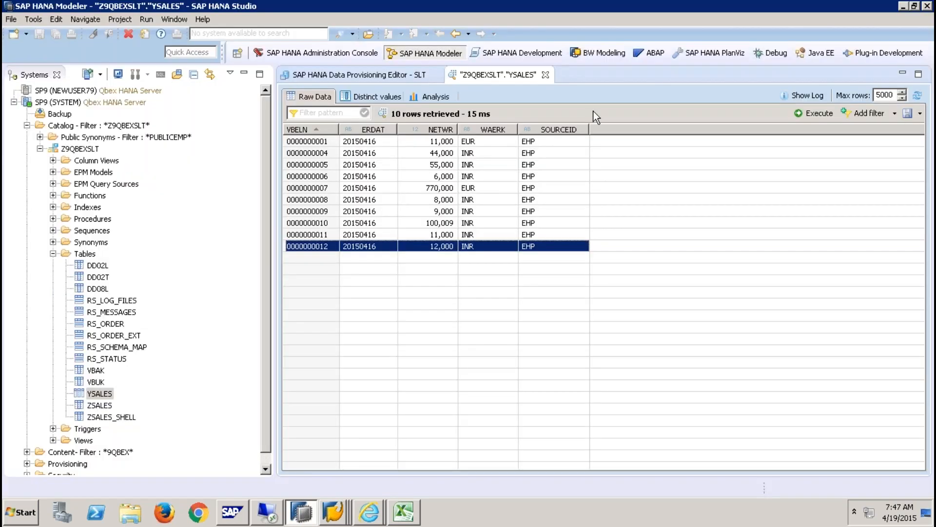
pyautogui.click(917, 96)
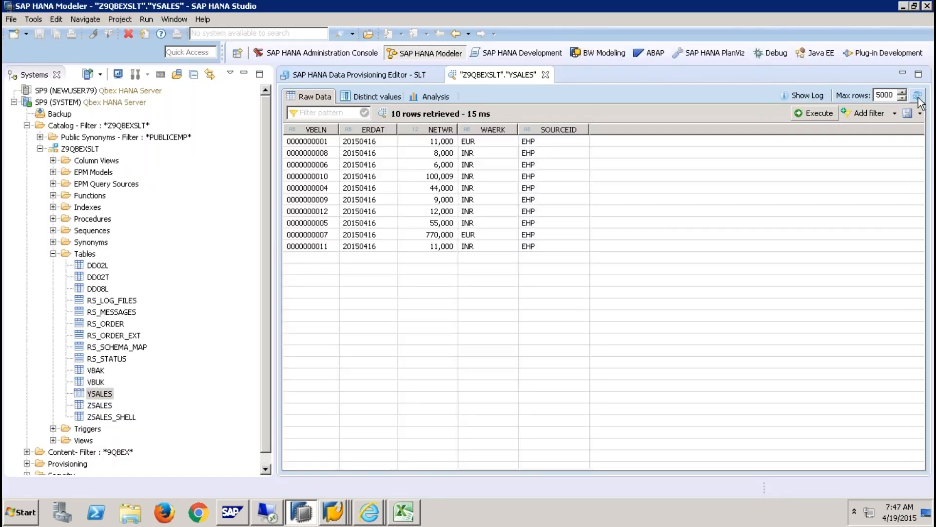
pyautogui.click(306, 129)
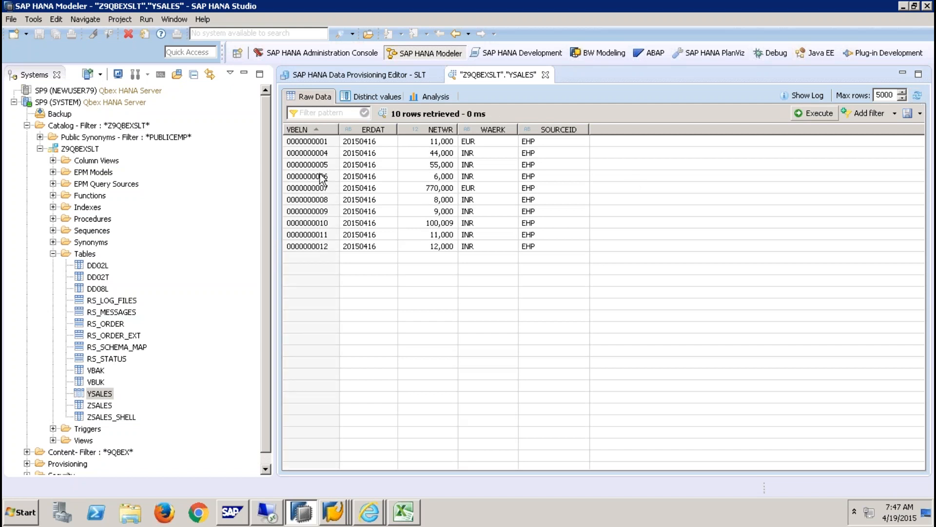
pyautogui.click(404, 246)
pyautogui.click(917, 96)
pyautogui.click(917, 96)
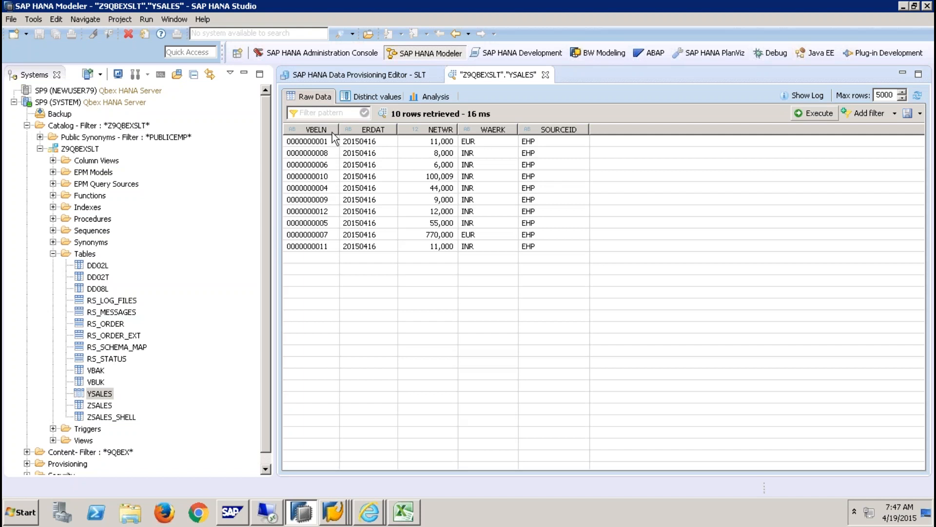
pyautogui.click(335, 130)
# - Add document 14 with net value 14000 INR, save, and reload the HANA preview
pyautogui.hotkey('alt', 'Tab')
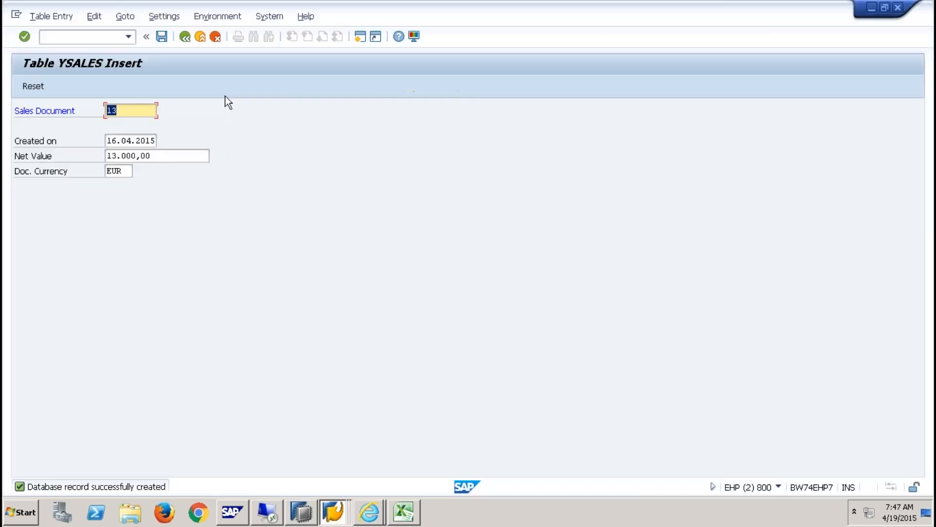
pyautogui.write('14')
pyautogui.press('Tab')
pyautogui.press('Tab')
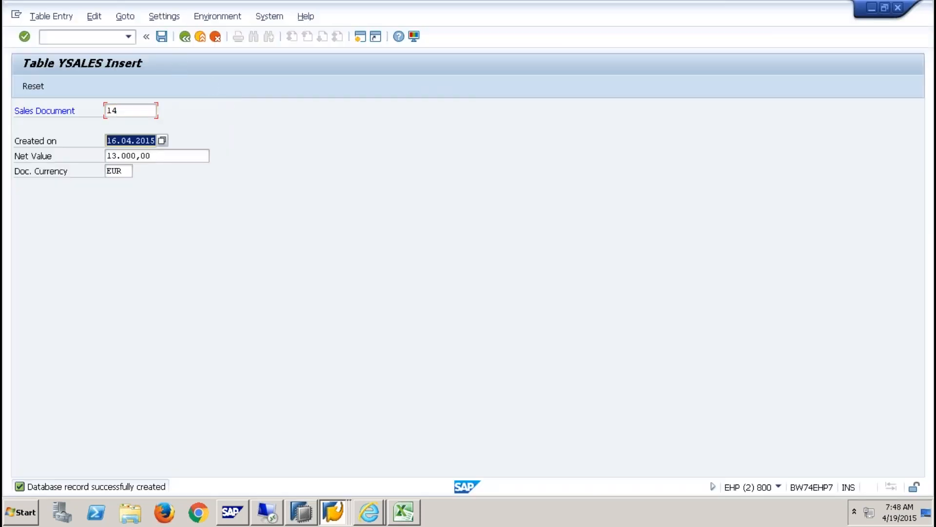
pyautogui.write('14000')
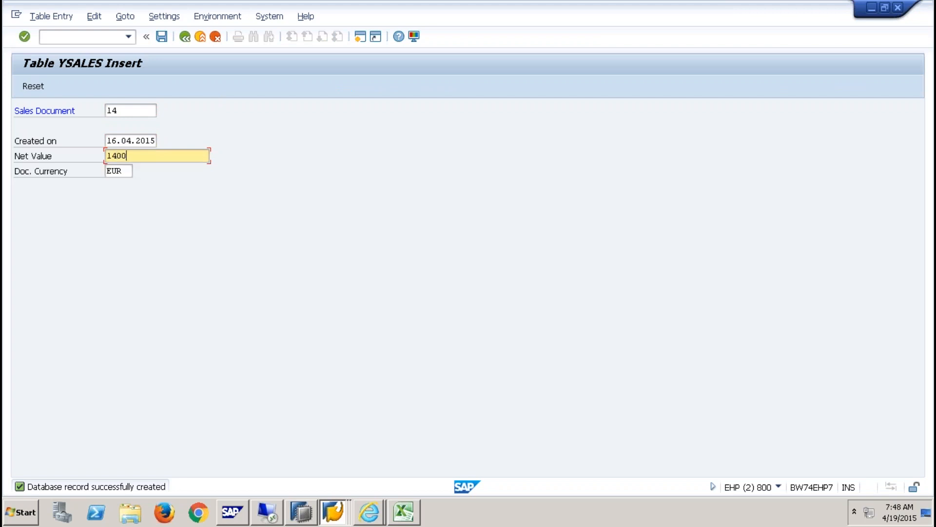
pyautogui.press('Tab')
pyautogui.write('INR')
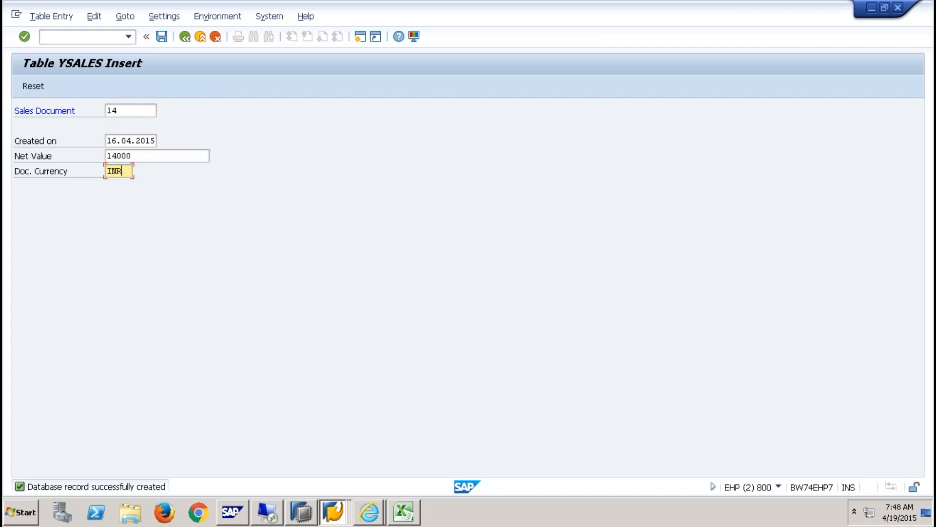
pyautogui.click(163, 36)
pyautogui.hotkey('alt', 'Tab')
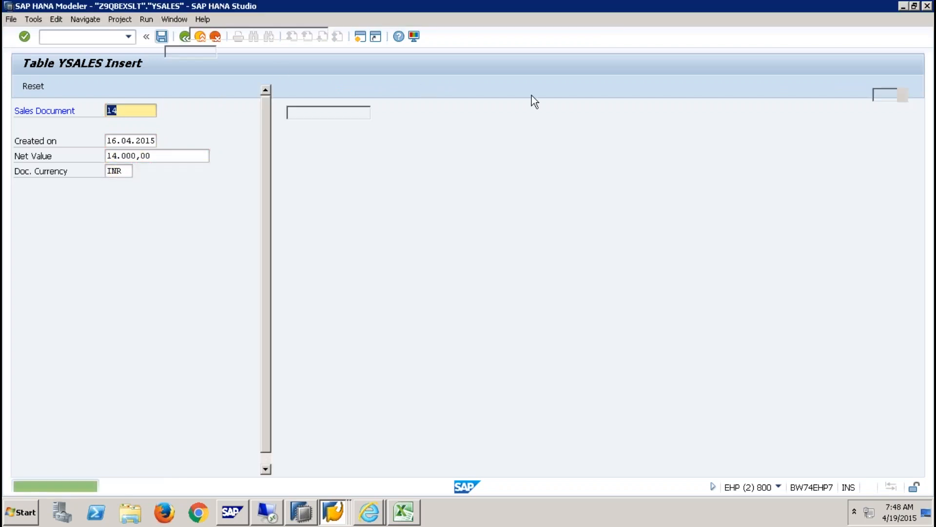
pyautogui.click(917, 96)
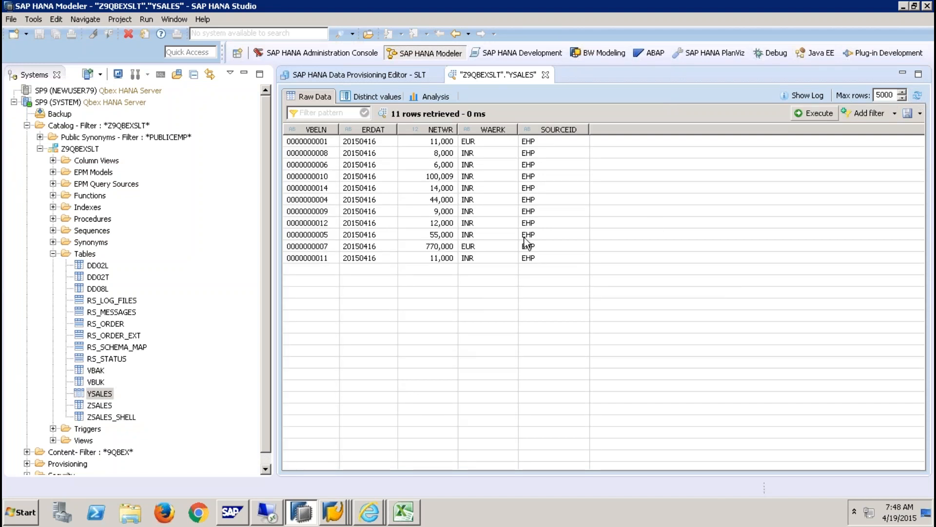
pyautogui.click(333, 258)
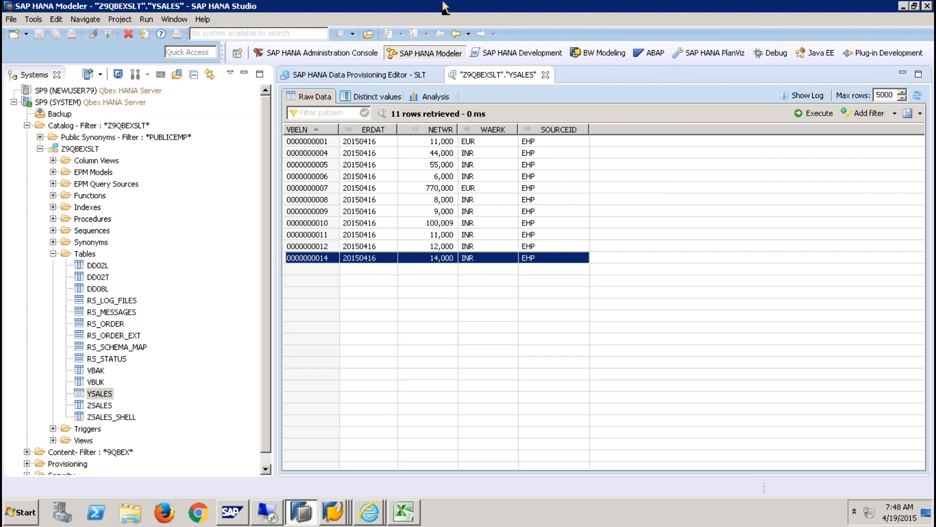
pyautogui.moveTo(462, 8)
pyautogui.moveTo(424, 4)
pyautogui.moveTo(168, 9); pyautogui.dragTo(49, 10)
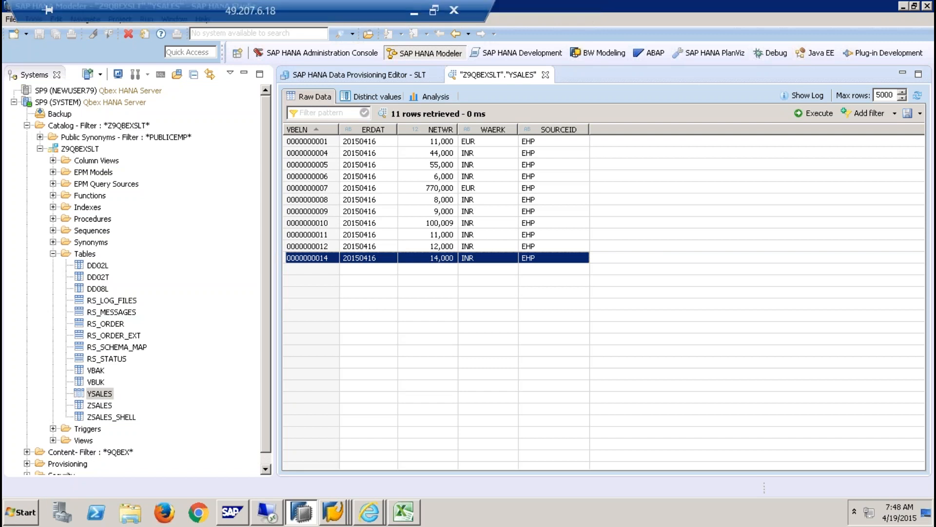
# - Minimize the remote HANA Studio session to get back to the PowerPoint slides
pyautogui.click(414, 12)
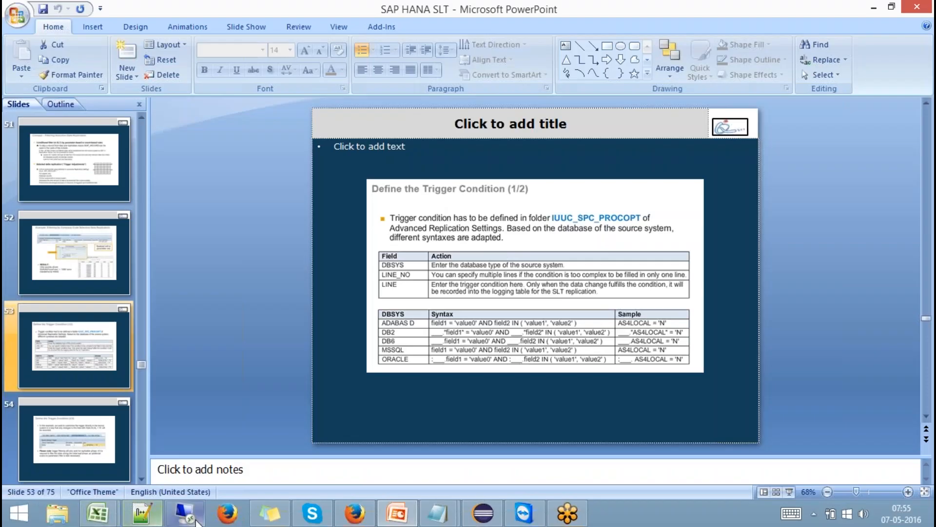
pyautogui.click(195, 518)
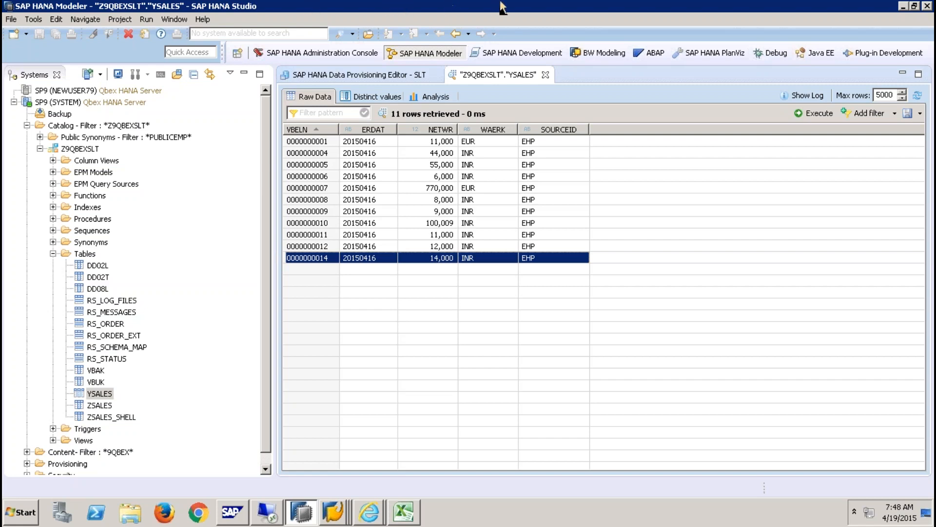
pyautogui.moveTo(500, 6)
pyautogui.click(416, 12)
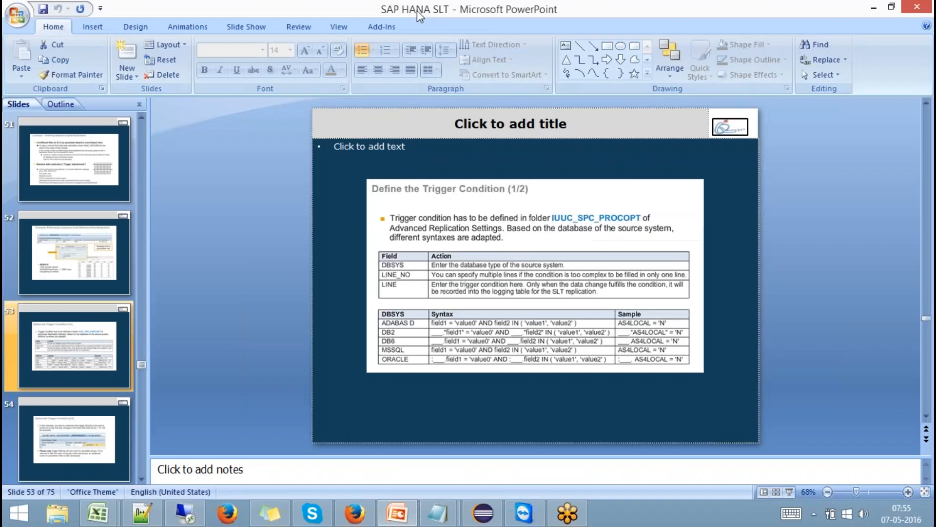
# - Present the SLT deck full-screen, stopping on the 'Example – Fill Source_SYS_ID within Event-Based Rule' slide
pyautogui.click(789, 492)
pyautogui.press('Left')
pyautogui.press('Left')
pyautogui.press('Left')
pyautogui.press('Left')
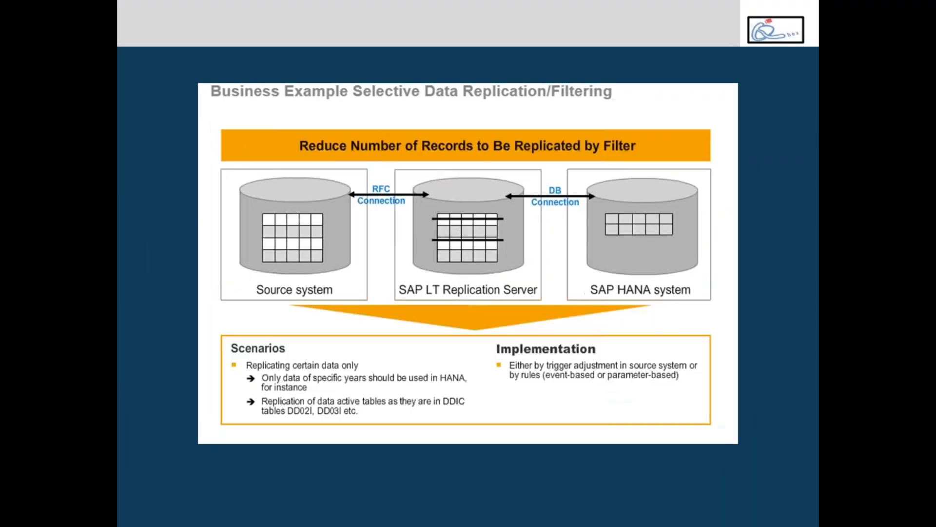
pyautogui.press('Left')
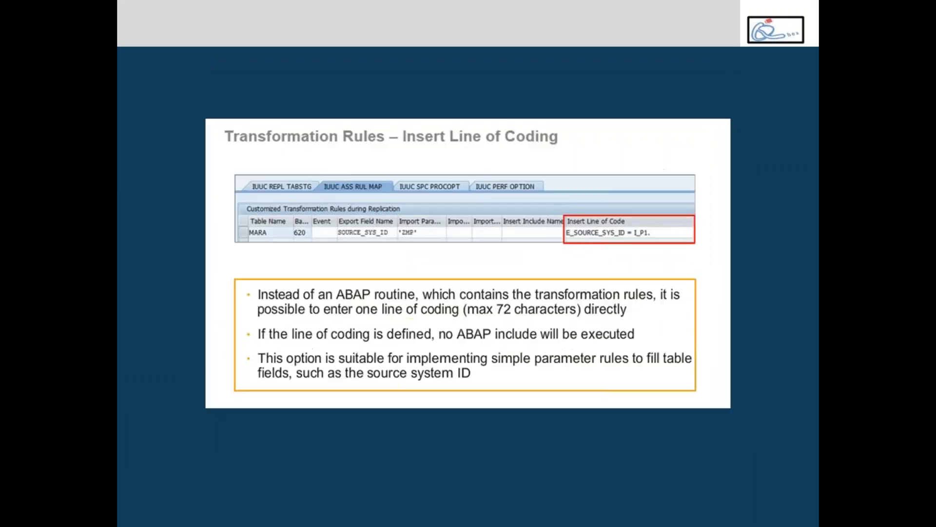
pyautogui.press('Left')
pyautogui.press('Left')
pyautogui.press('Left')
pyautogui.press('Right')
pyautogui.press('Right')
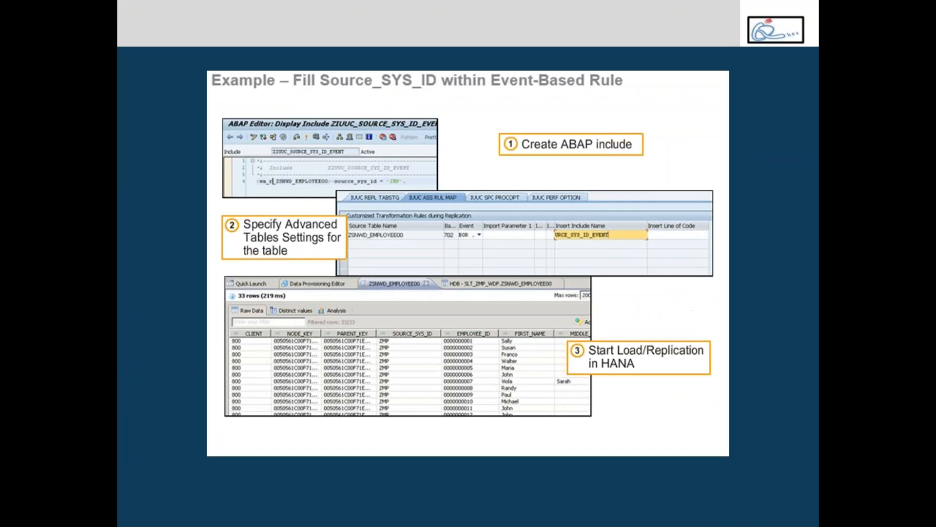
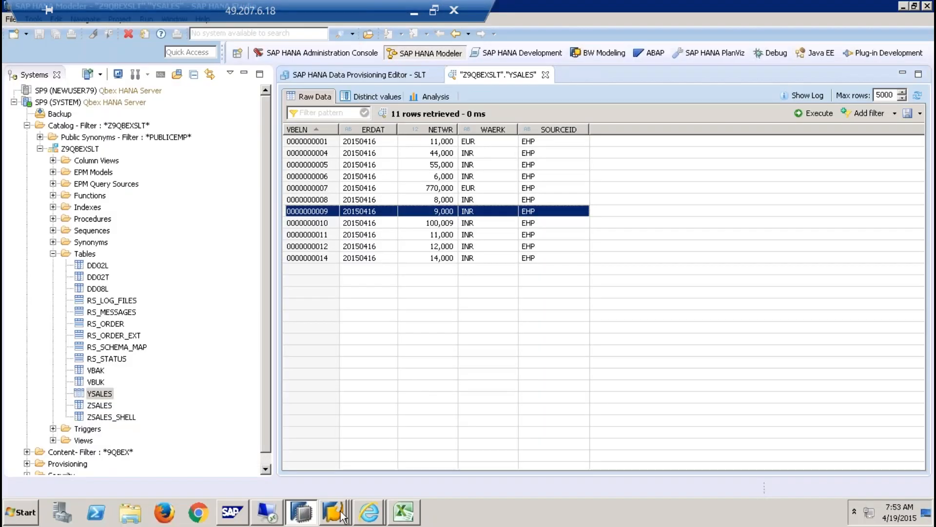
# - Switch from HANA Studio to the SLT Replicator Configurations window in SAP GUI
pyautogui.click(330, 514)
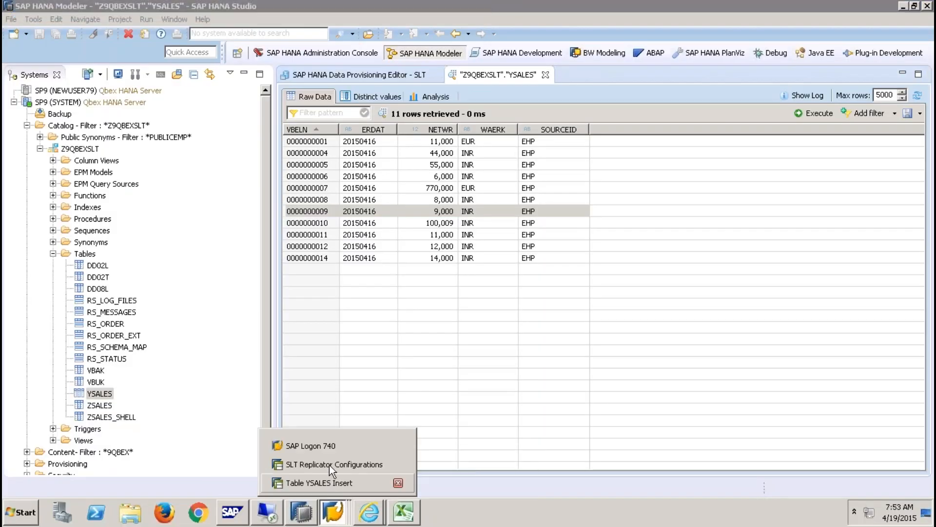
pyautogui.click(329, 465)
# - Open the performance options for source table YSALES in the advanced replication settings
pyautogui.click(315, 307)
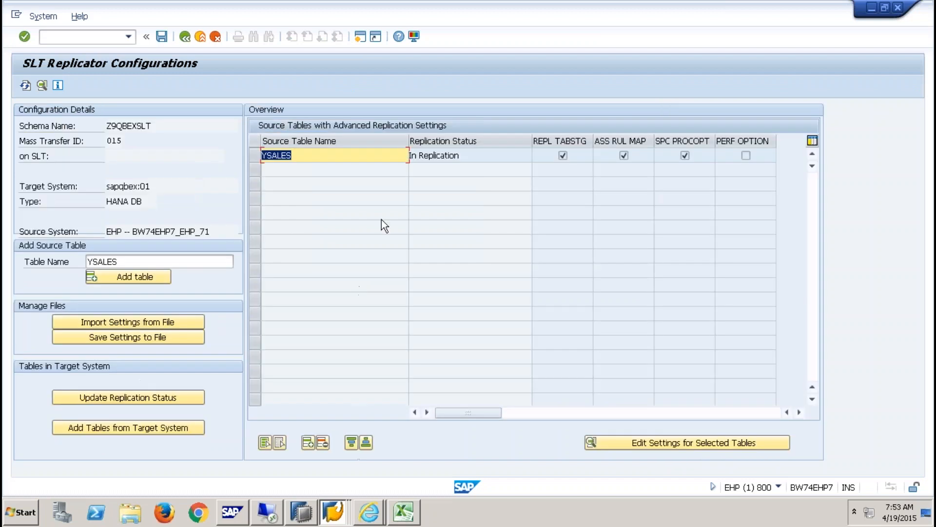
pyautogui.click(652, 440)
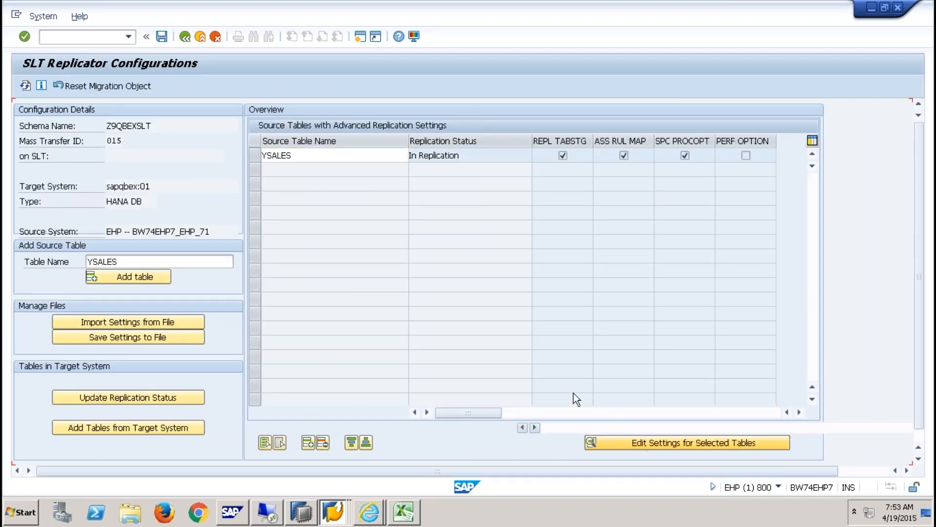
pyautogui.click(581, 112)
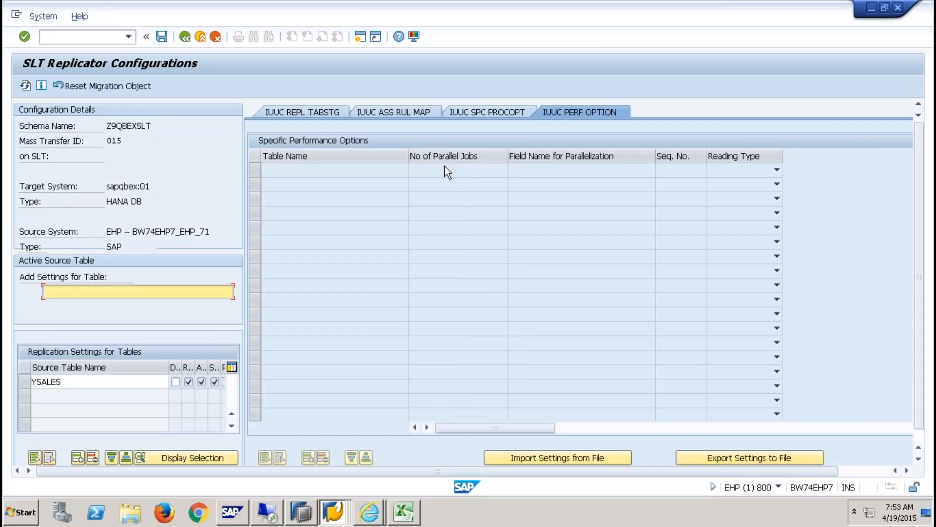
pyautogui.click(30, 382)
pyautogui.click(309, 457)
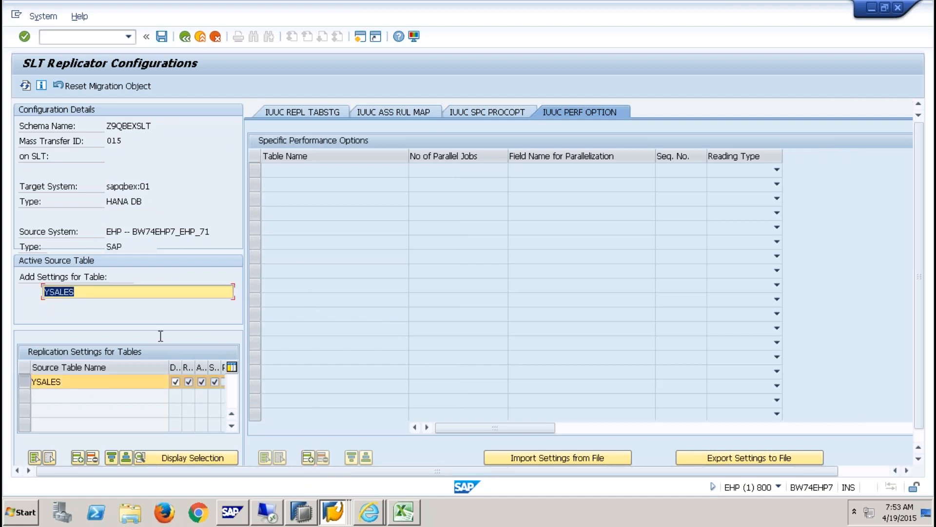
pyautogui.click(329, 114)
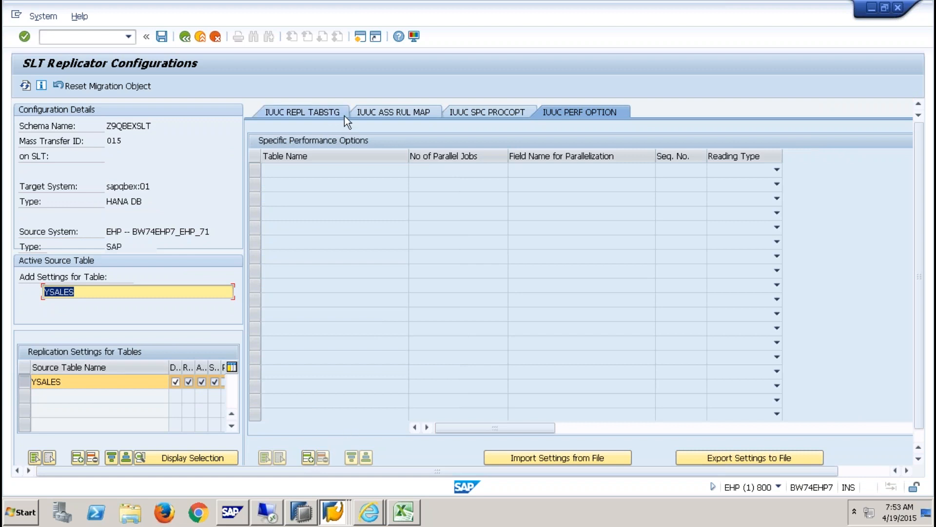
pyautogui.click(602, 115)
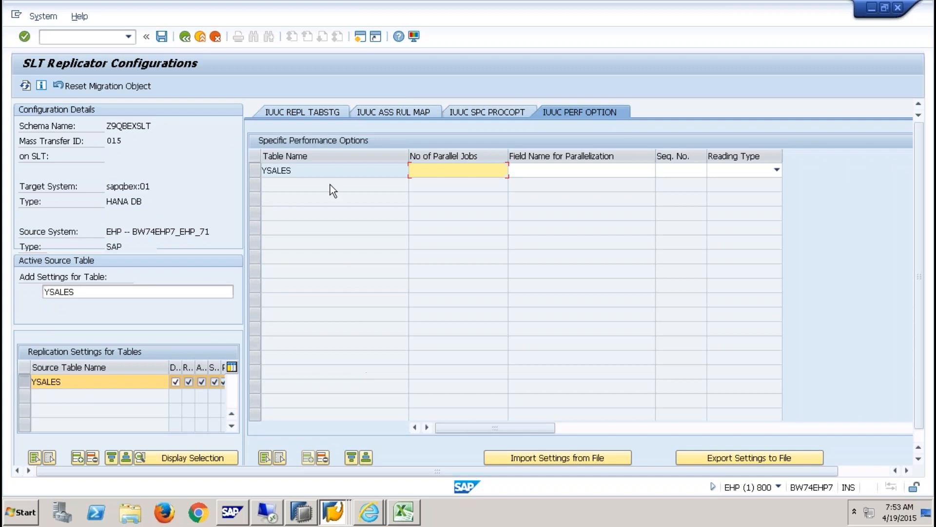
# - Set YSALES to reading type 4 INDX CLUSTER with 4 parallel jobs on field WAERK
pyautogui.click(776, 170)
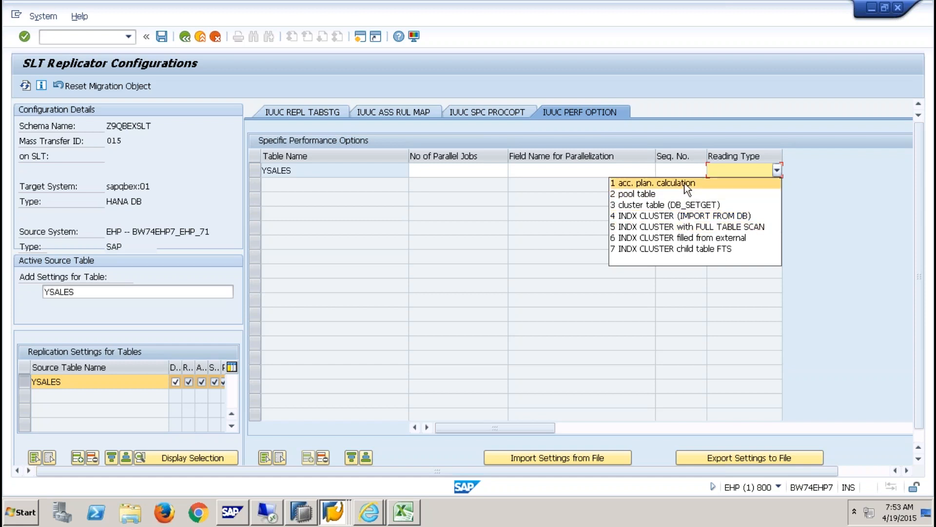
pyautogui.click(724, 183)
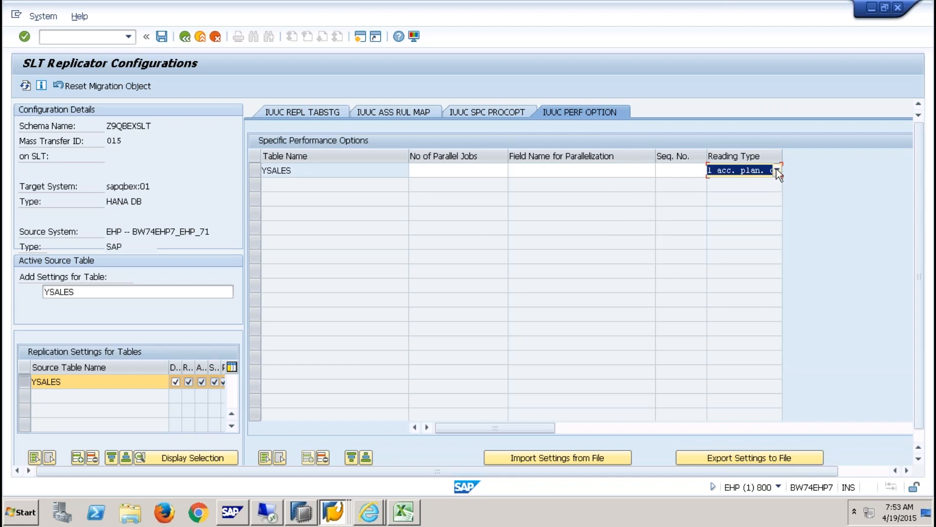
pyautogui.click(777, 170)
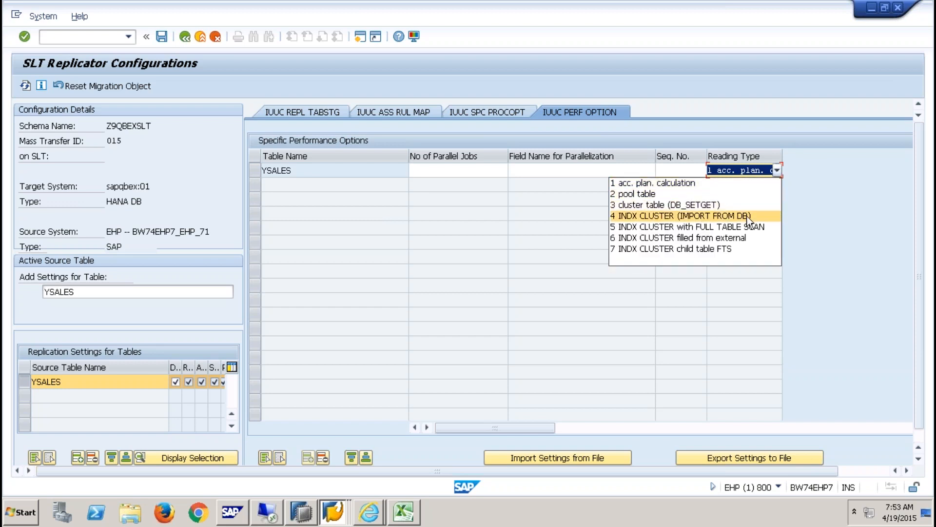
pyautogui.click(724, 217)
pyautogui.click(622, 170)
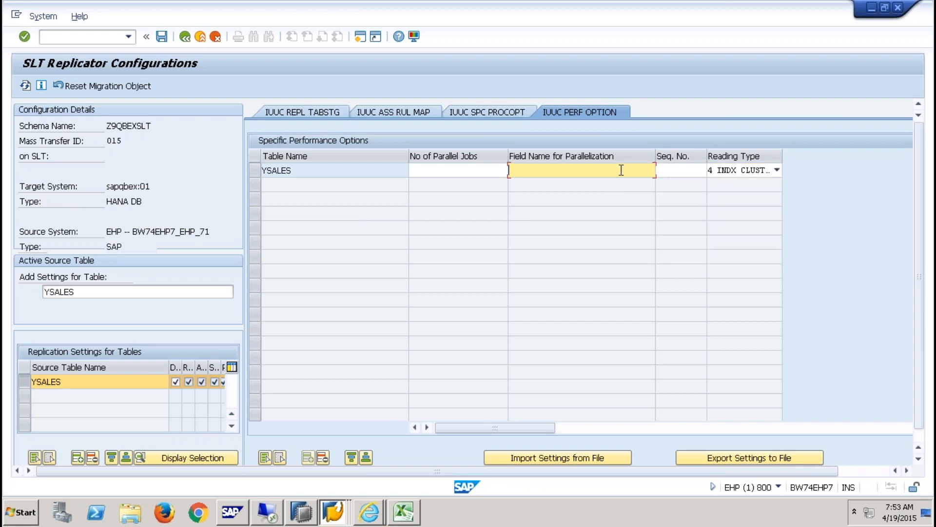
pyautogui.click(456, 170)
pyautogui.write('4')
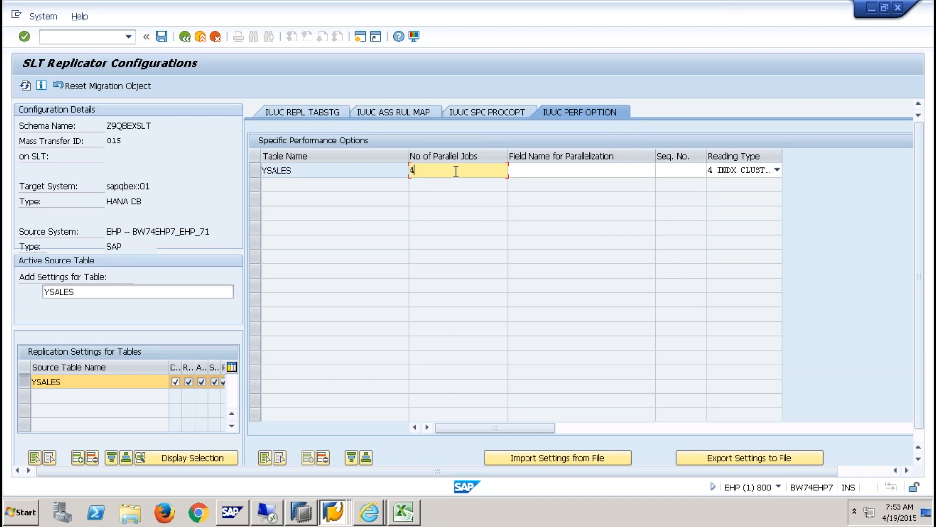
pyautogui.click(580, 170)
pyautogui.write('WAERK')
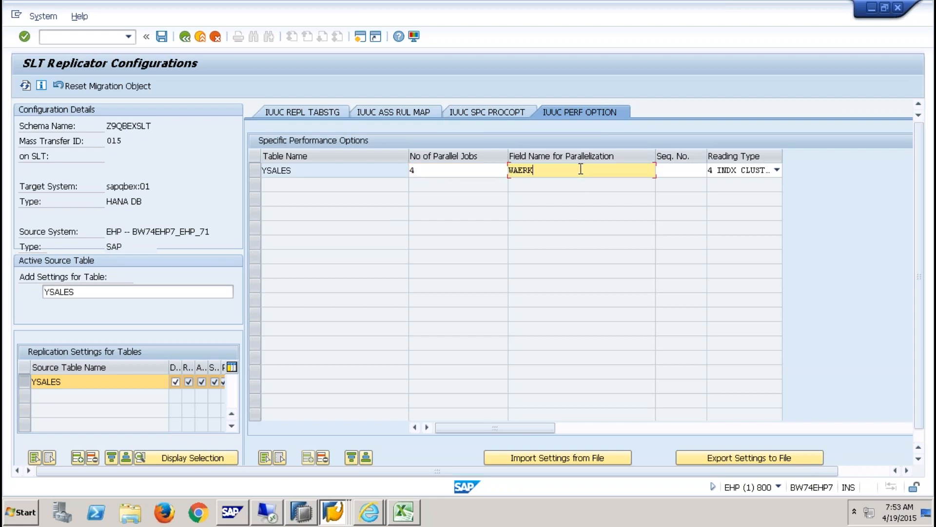
pyautogui.press('Return')
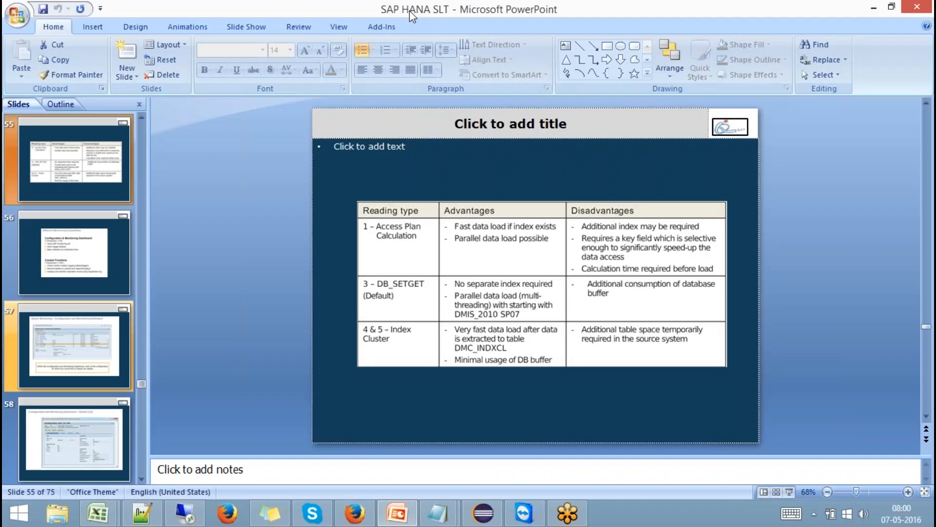
# - Show the monitoring capabilities slide as a slide show, then return to editing slide 56
pyautogui.click(789, 492)
pyautogui.press('Right')
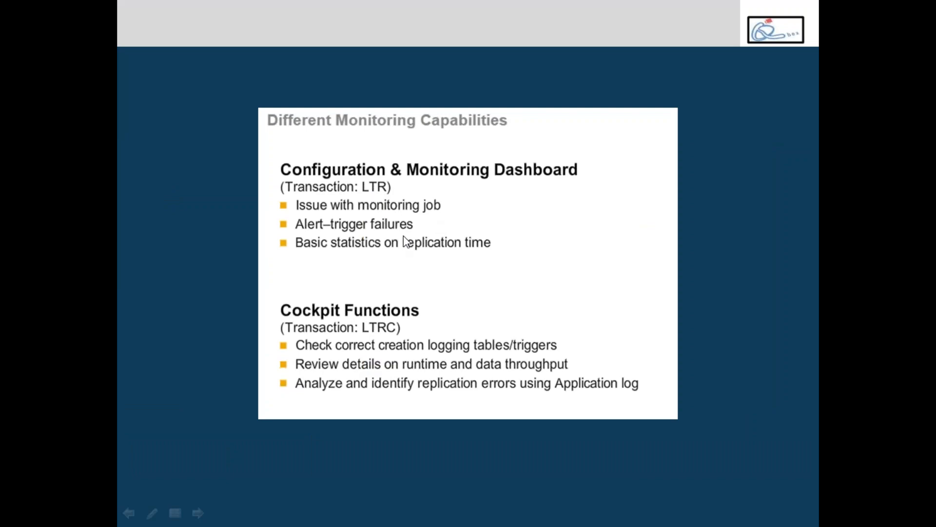
pyautogui.press('Escape')
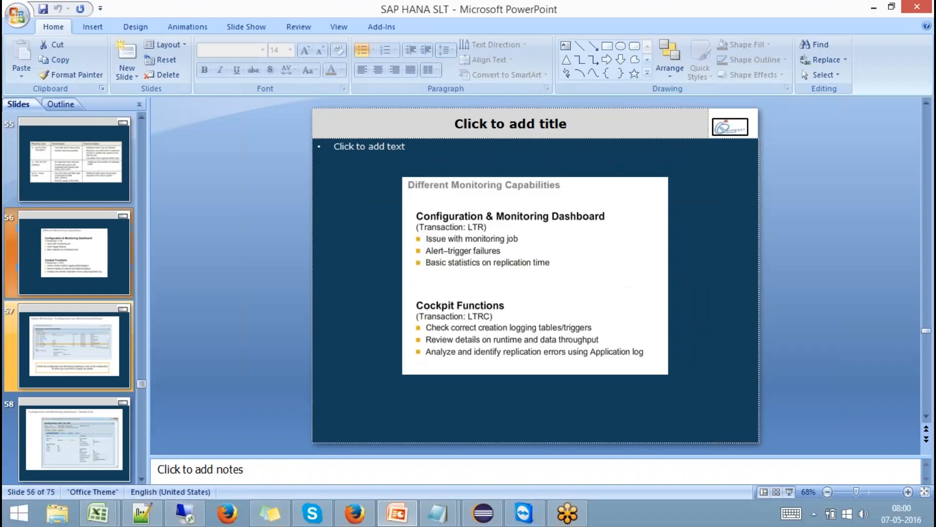
# - Bring the SAP LT monitoring dashboard browser window to the front in the remote session
pyautogui.click(185, 512)
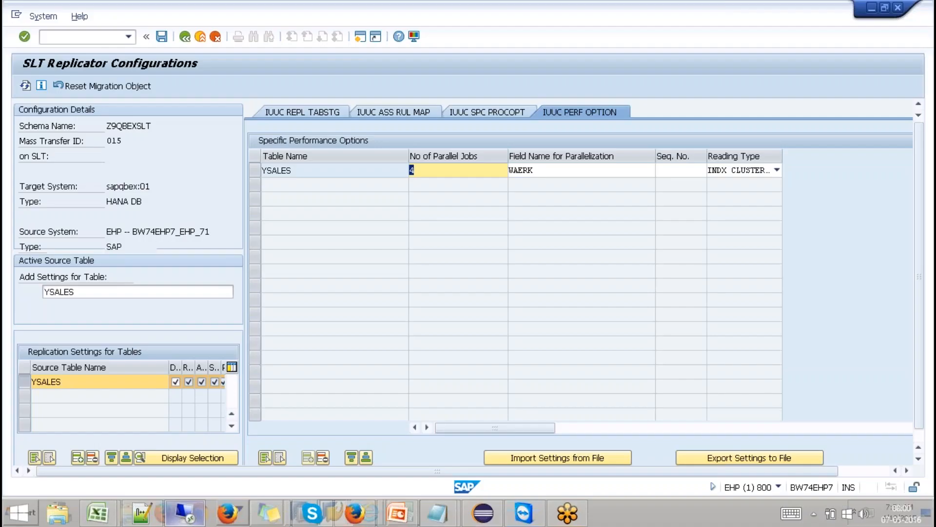
pyautogui.click(374, 512)
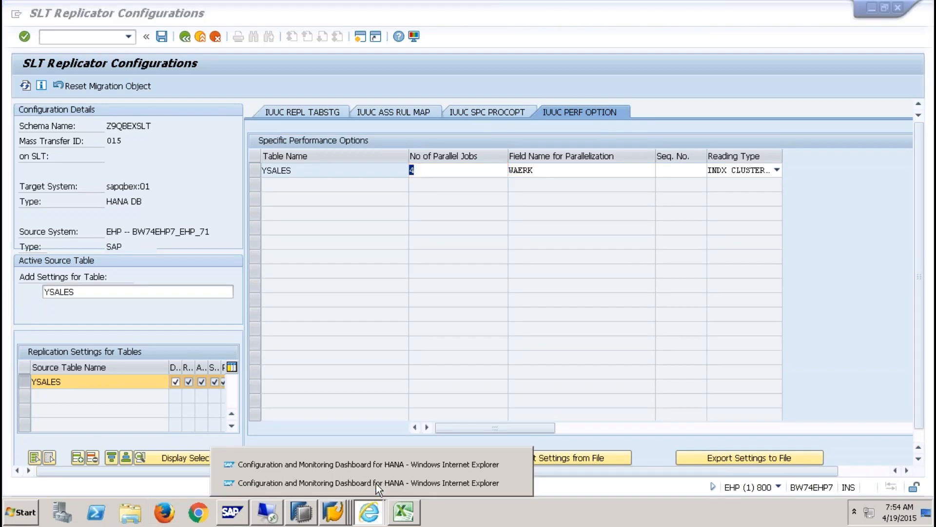
pyautogui.click(376, 483)
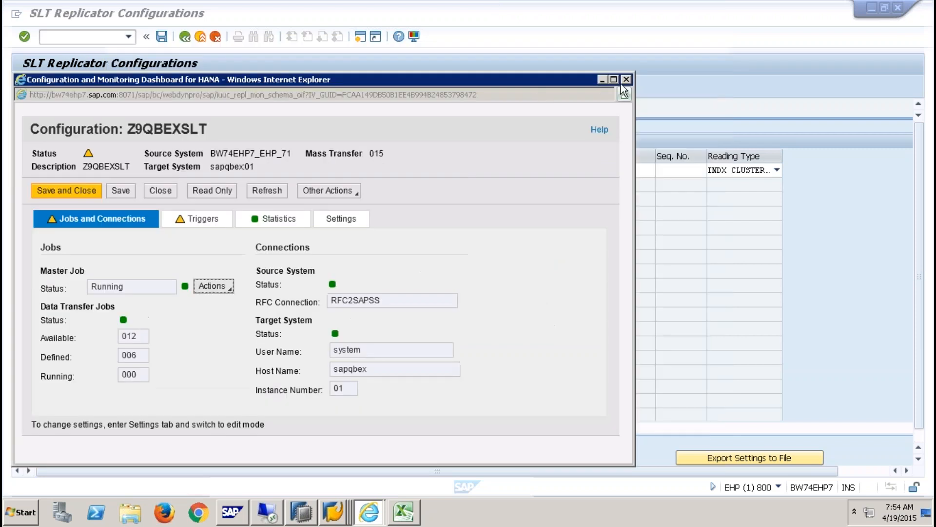
pyautogui.click(617, 113)
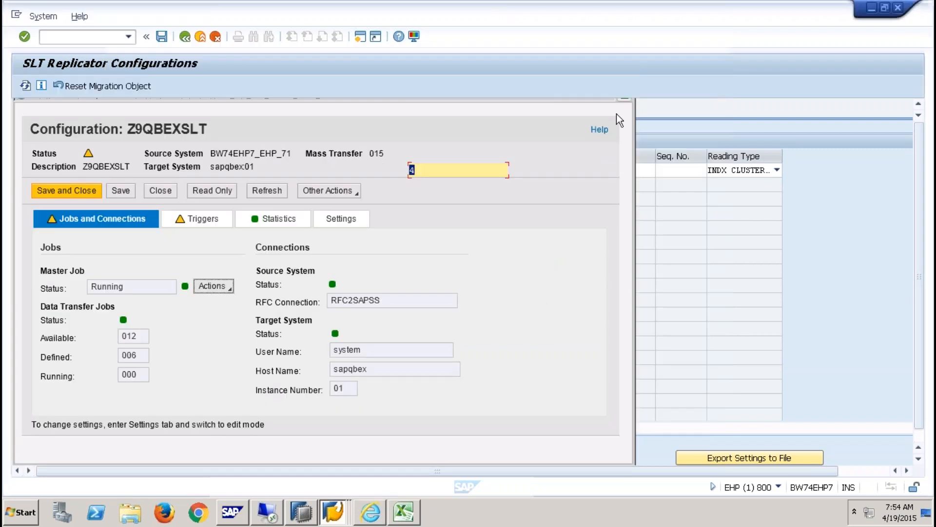
pyautogui.click(369, 511)
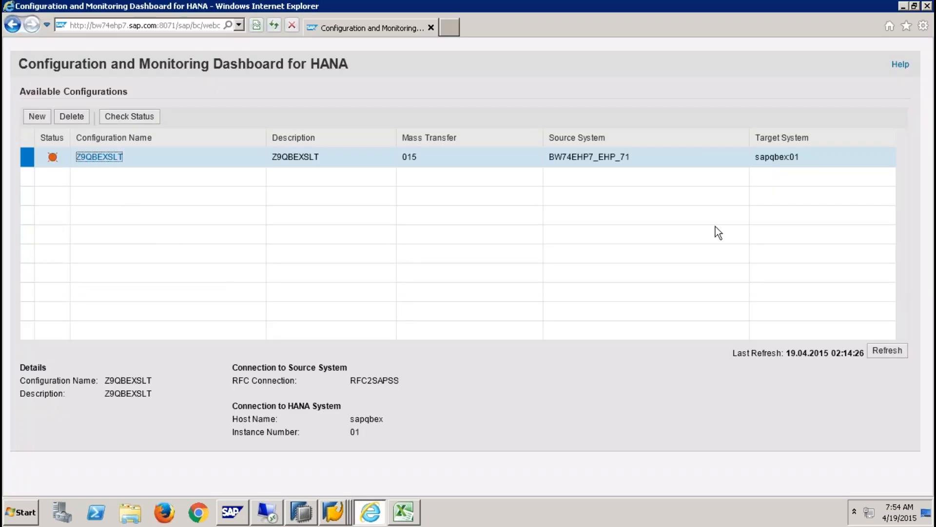
# - Refresh the dashboard and log on with the user's credentials, then close the browser after the HTTP 500 error
pyautogui.click(887, 350)
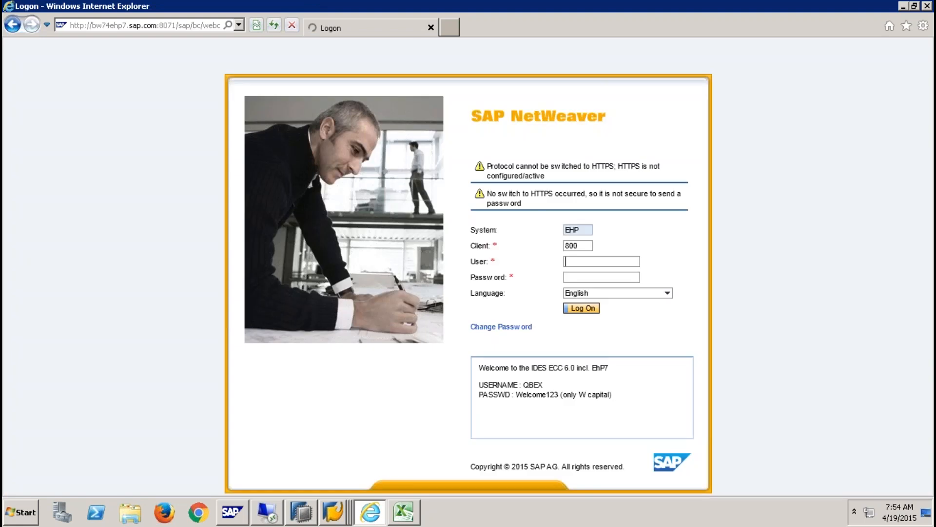
pyautogui.press('Tab')
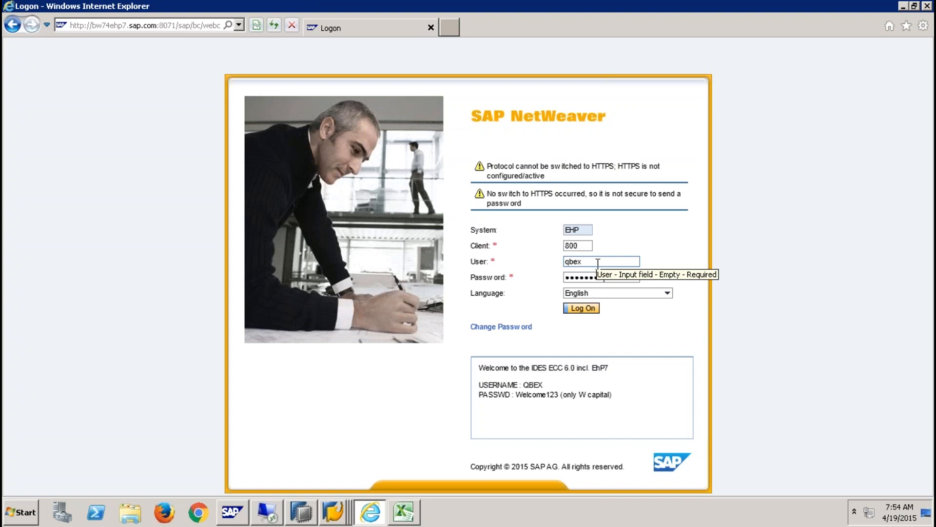
pyautogui.press('Return')
pyautogui.click(516, 291)
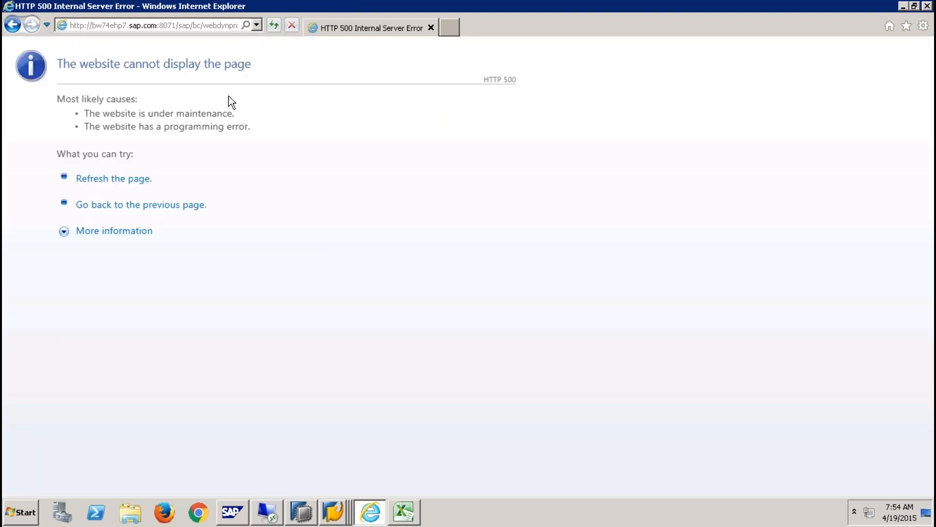
pyautogui.click(130, 26)
pyautogui.press('Escape')
pyautogui.click(926, 7)
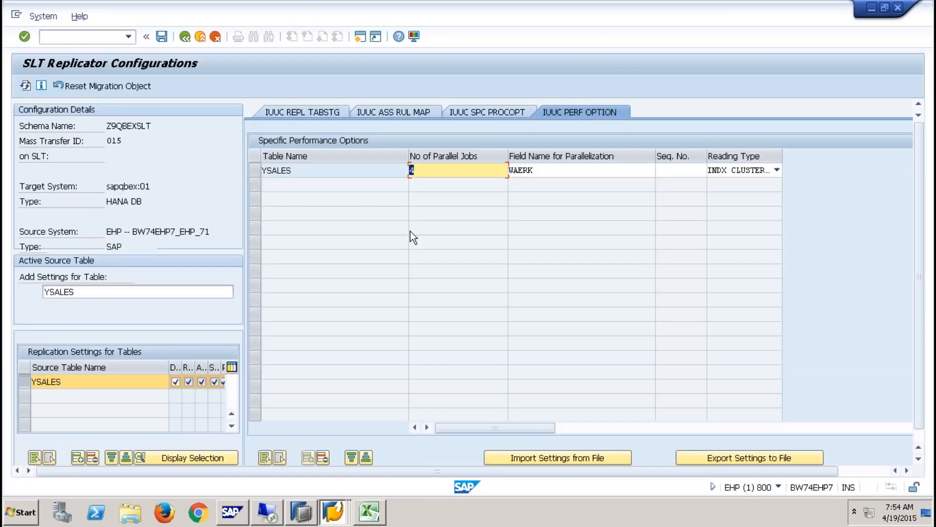
# - Run /nltr and log on again to reach the dashboard listing Z9QBEXSLT
pyautogui.write('/nltr')
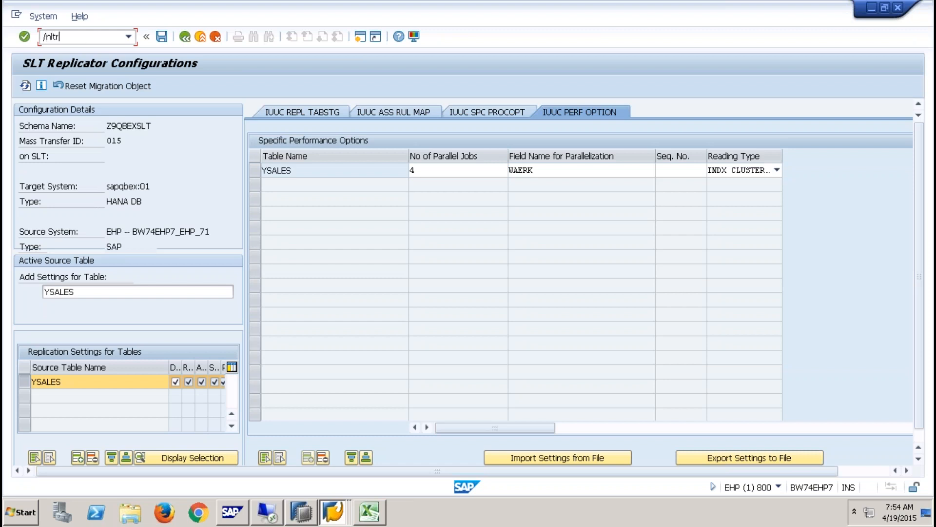
pyautogui.press('Return')
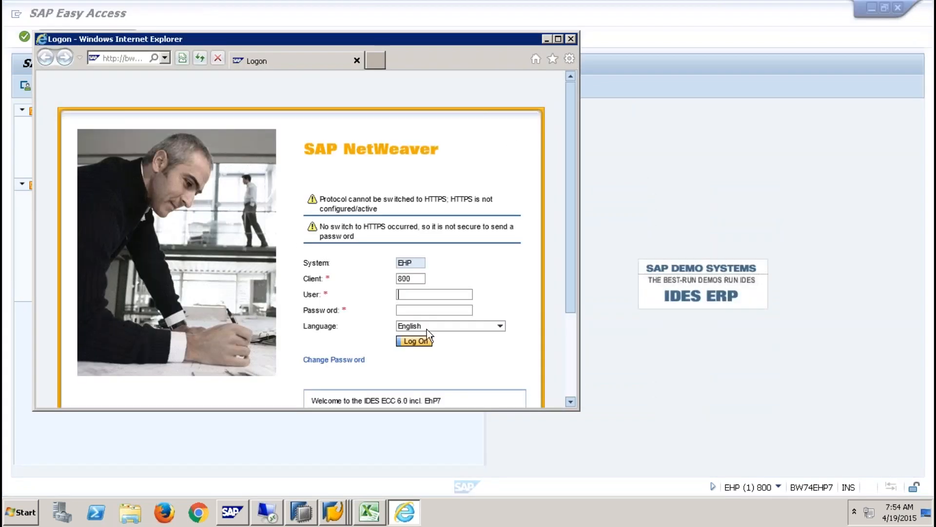
pyautogui.write('qbex')
pyautogui.press('Tab')
pyautogui.write('************')
pyautogui.press('Return')
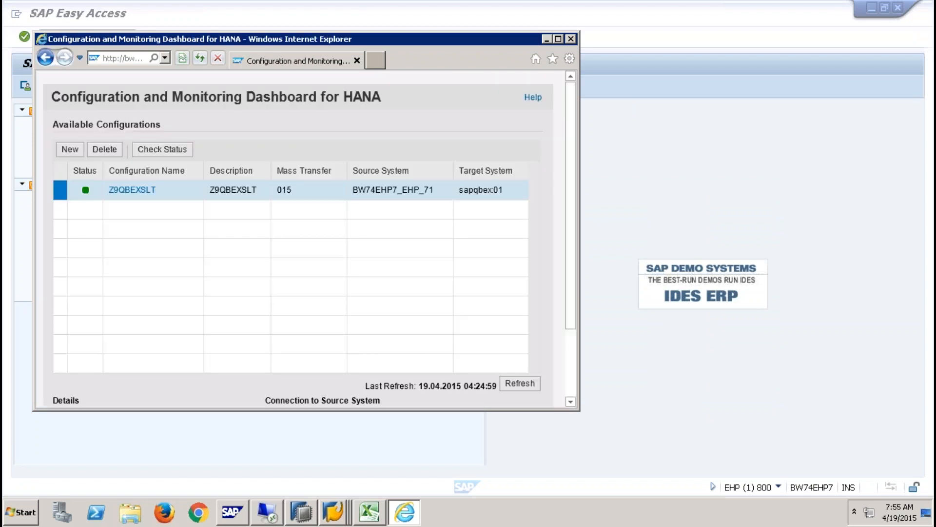
pyautogui.click(560, 39)
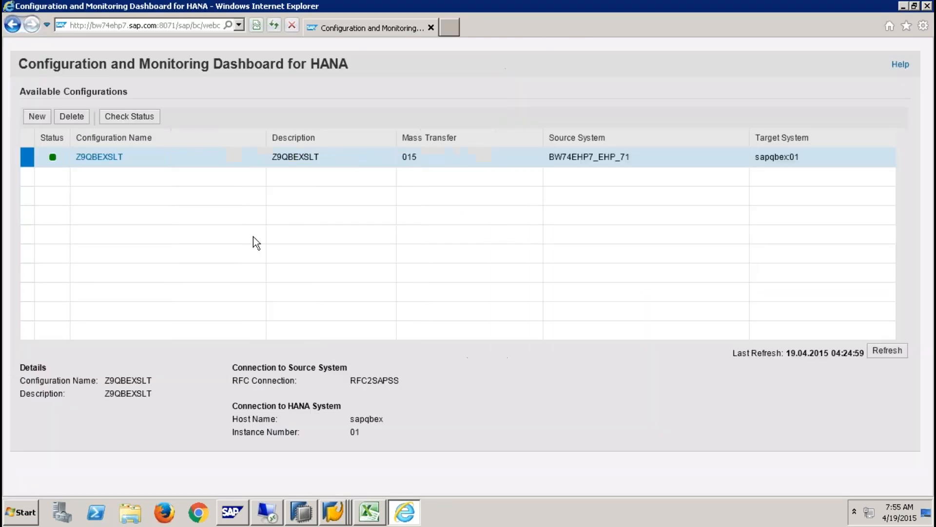
pyautogui.doubleClick(88, 157)
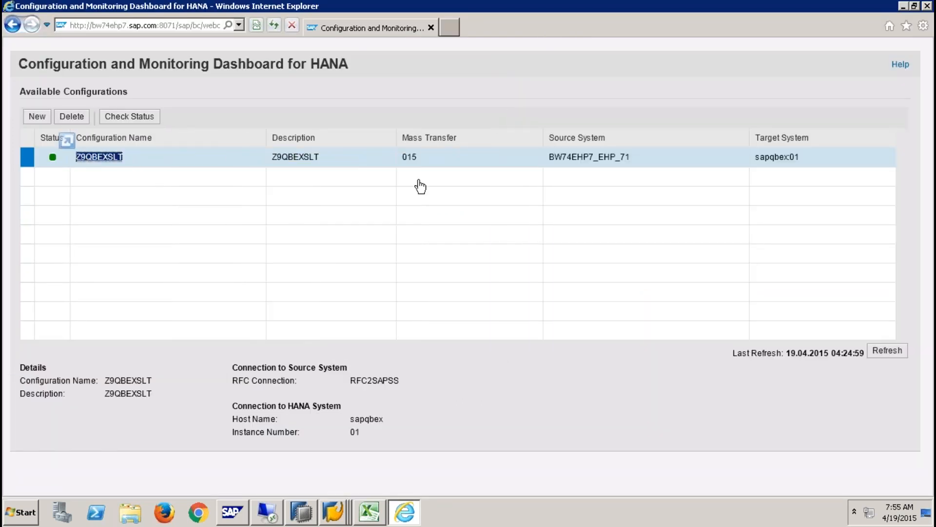
pyautogui.doubleClick(409, 157)
pyautogui.click(117, 158)
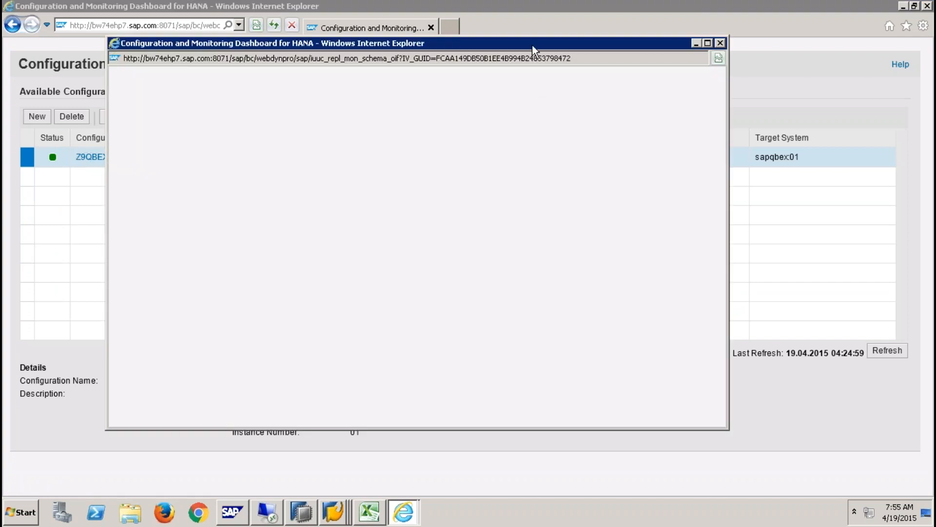
pyautogui.doubleClick(531, 43)
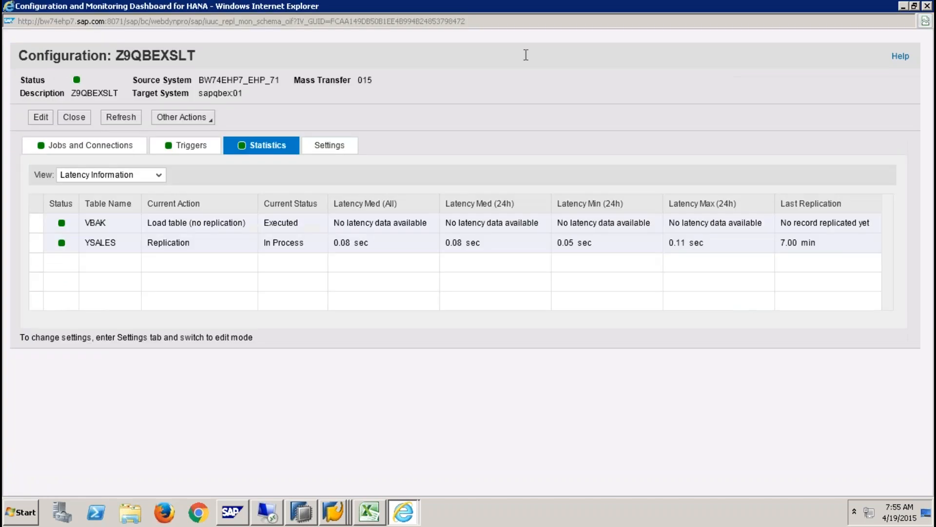
pyautogui.click(128, 148)
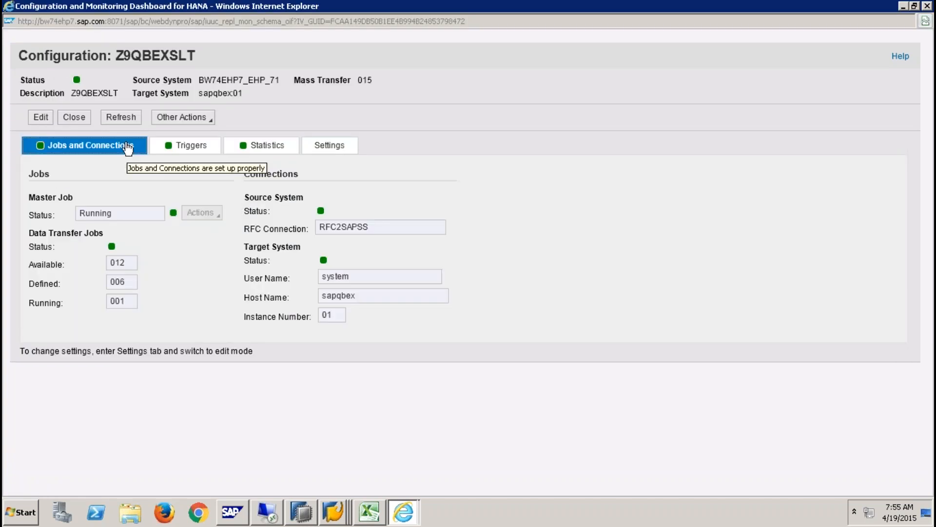
pyautogui.click(43, 119)
pyautogui.click(215, 213)
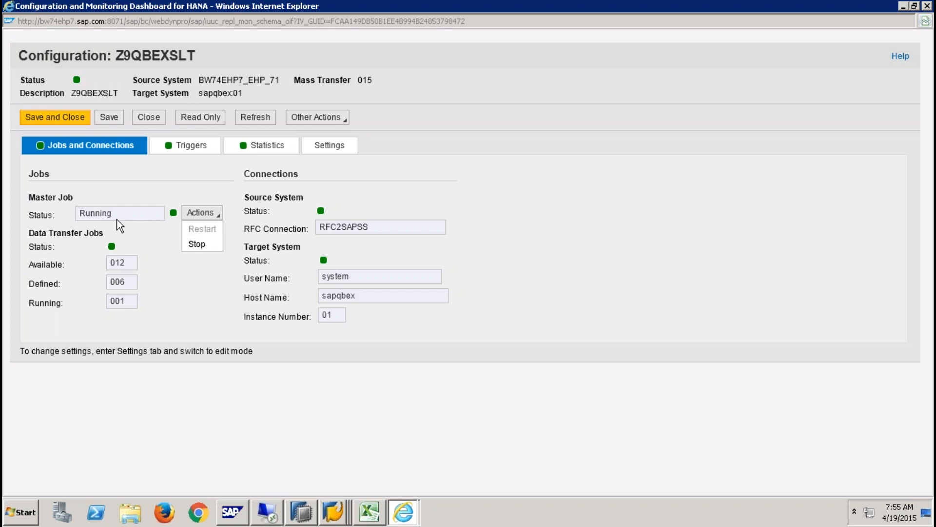
pyautogui.click(192, 146)
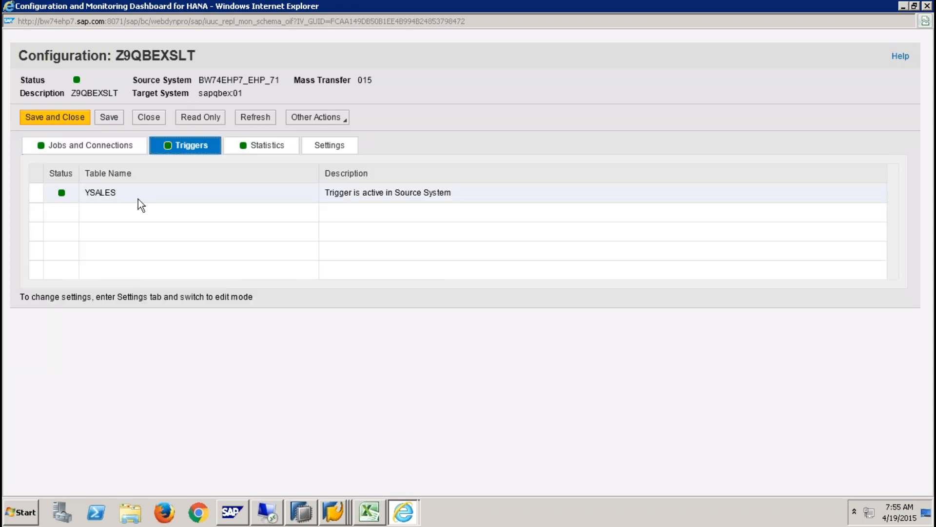
pyautogui.click(264, 146)
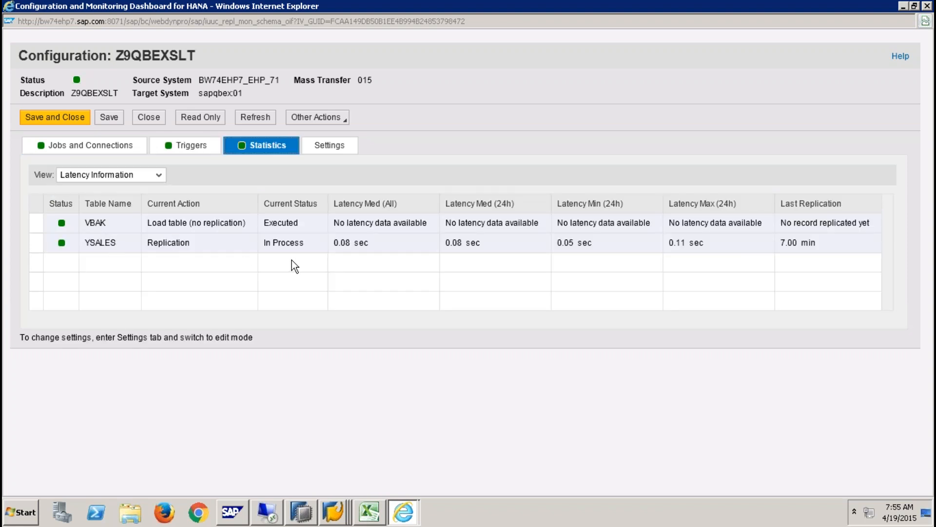
pyautogui.doubleClick(299, 224)
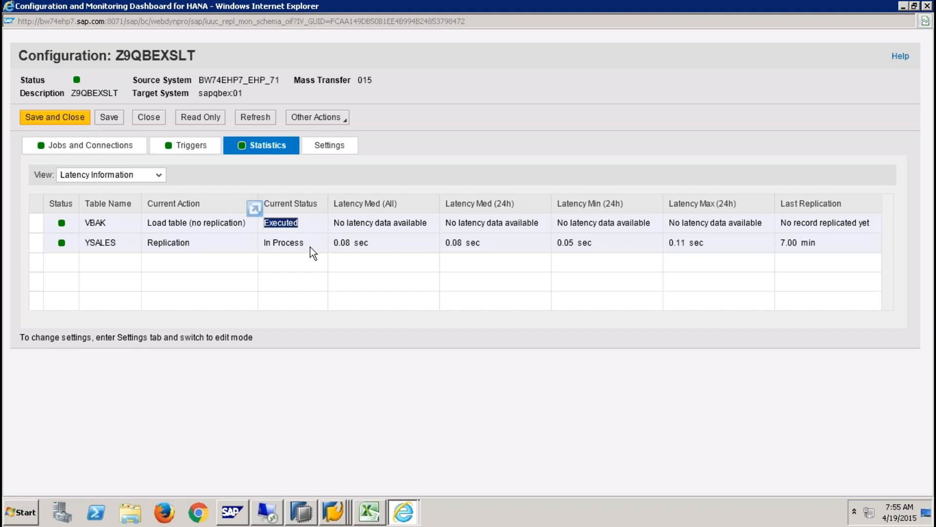
pyautogui.moveTo(310, 247); pyautogui.dragTo(255, 247)
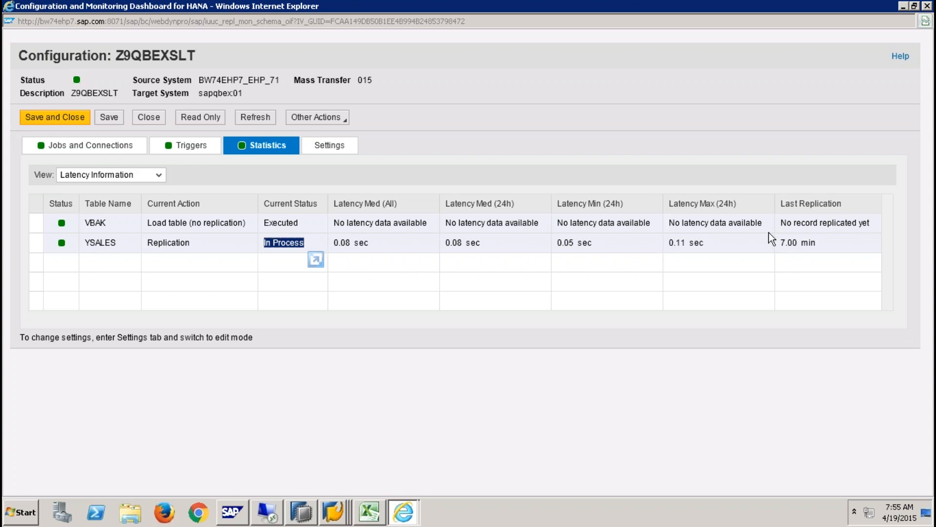
pyautogui.click(344, 146)
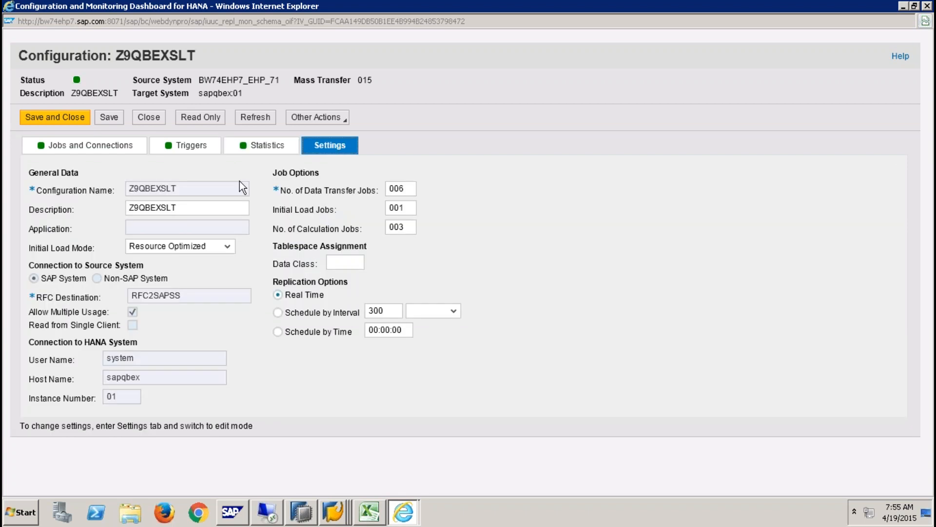
pyautogui.press('Tab')
pyautogui.press('Tab')
pyautogui.click(928, 6)
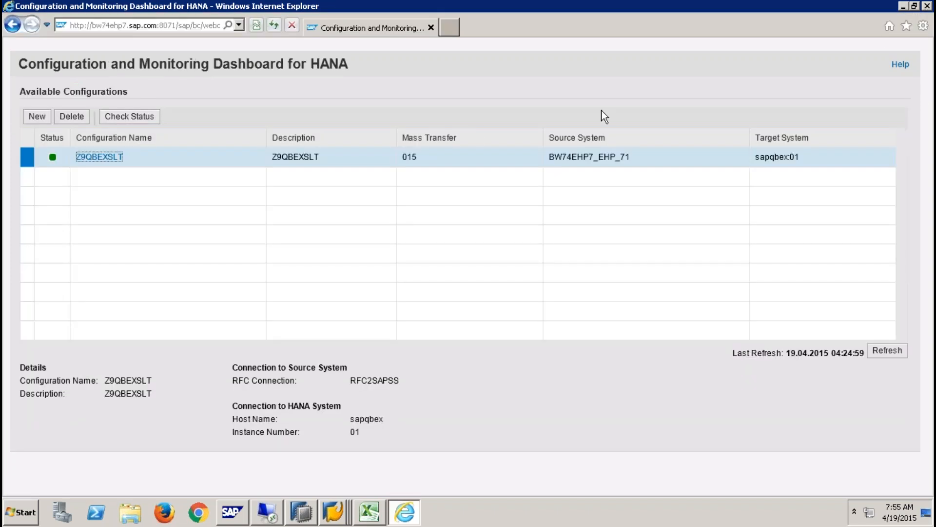
pyautogui.click(333, 511)
# - Run /nltrc to open the LT Replication Server Cockpit for mass transfer 015
pyautogui.click(347, 484)
pyautogui.click(108, 41)
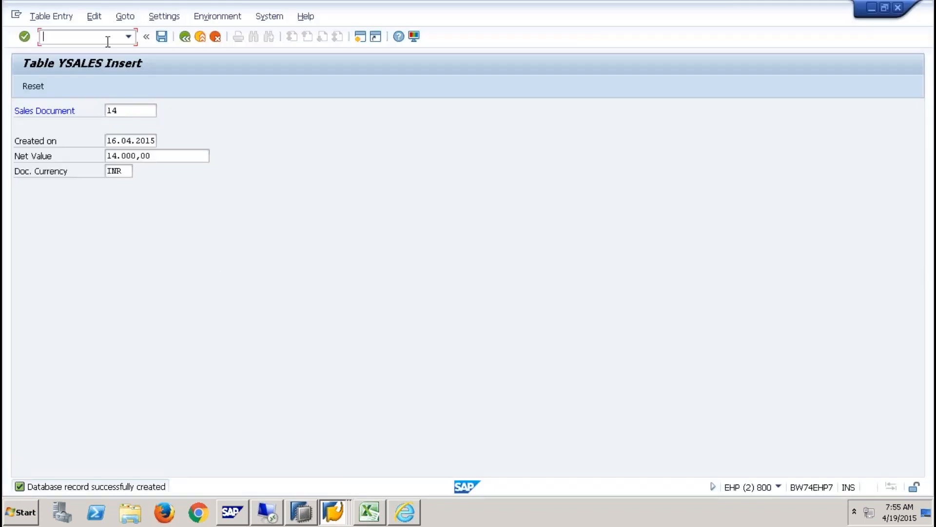
pyautogui.write('/nltrc')
pyautogui.press('Return')
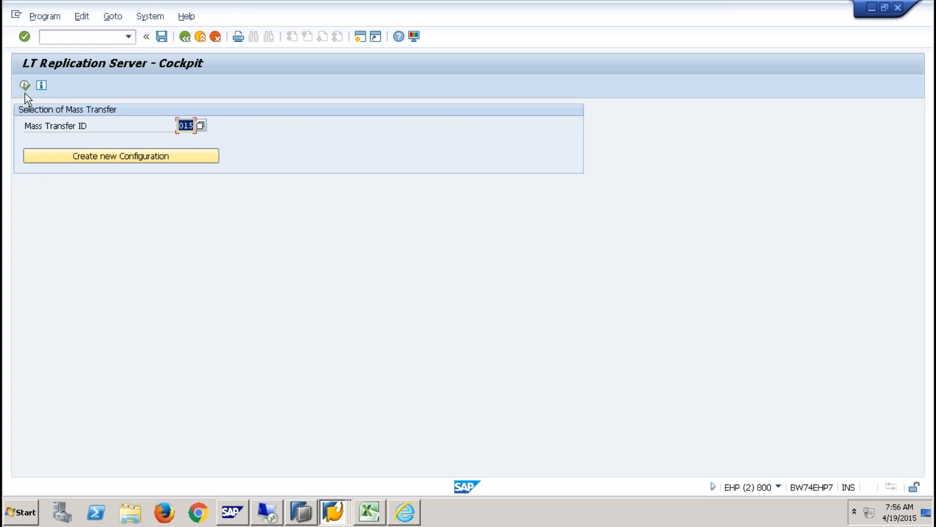
pyautogui.click(25, 86)
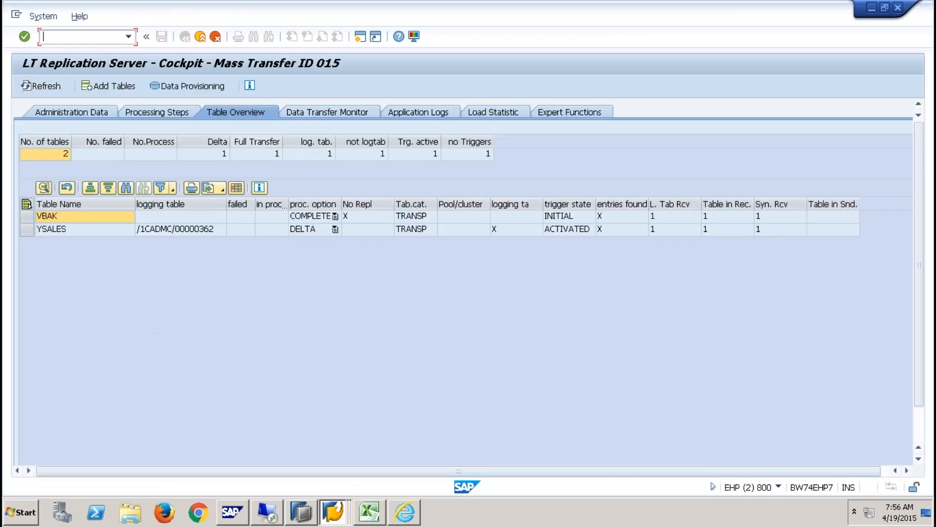
# - Review YSALES's logging table /1CADMC/00000362 and ACTIVATED trigger in the table overview
pyautogui.doubleClick(41, 154)
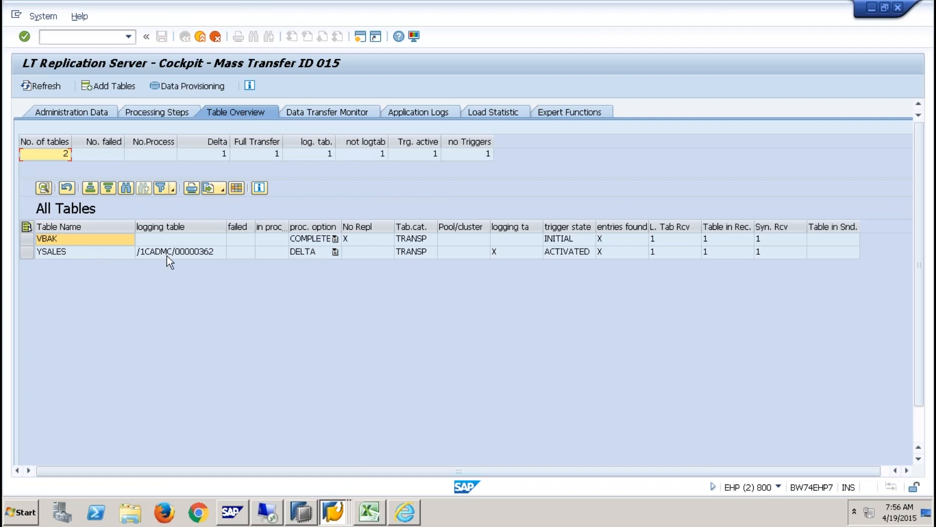
pyautogui.click(181, 250)
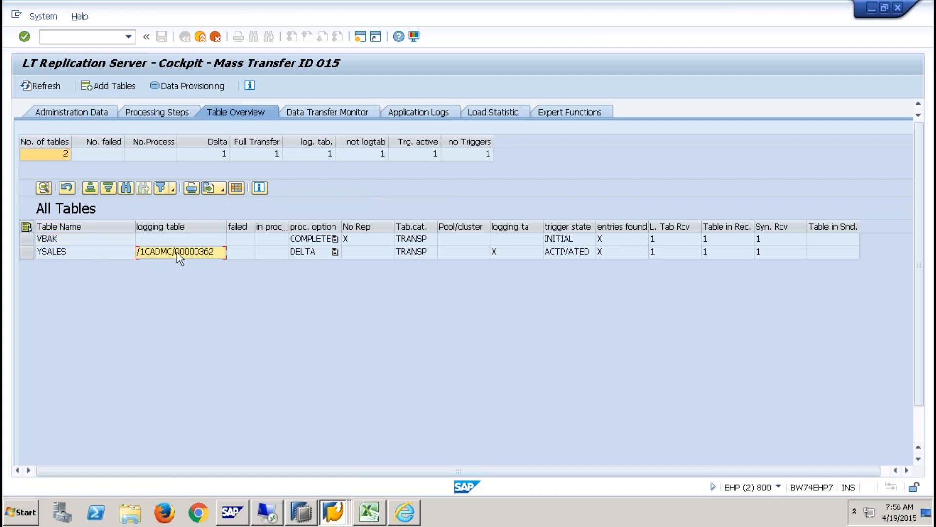
pyautogui.click(576, 253)
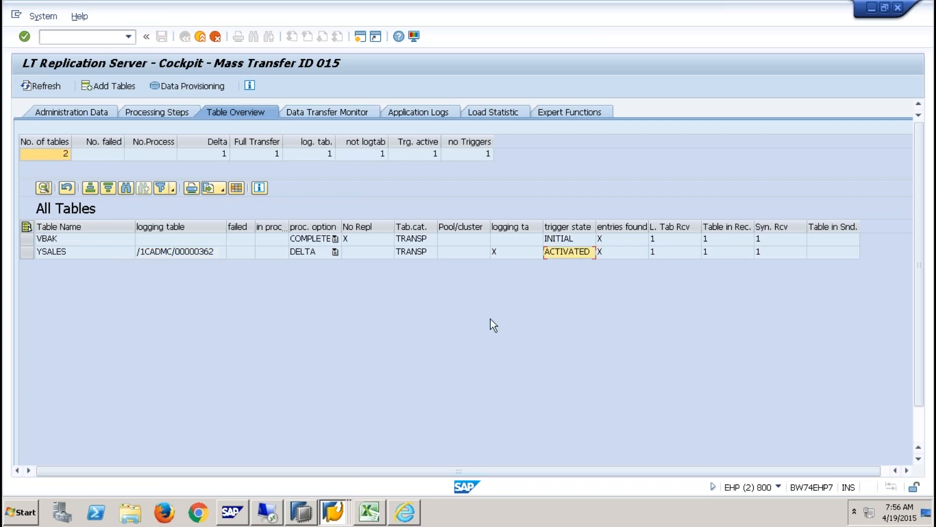
pyautogui.click(558, 112)
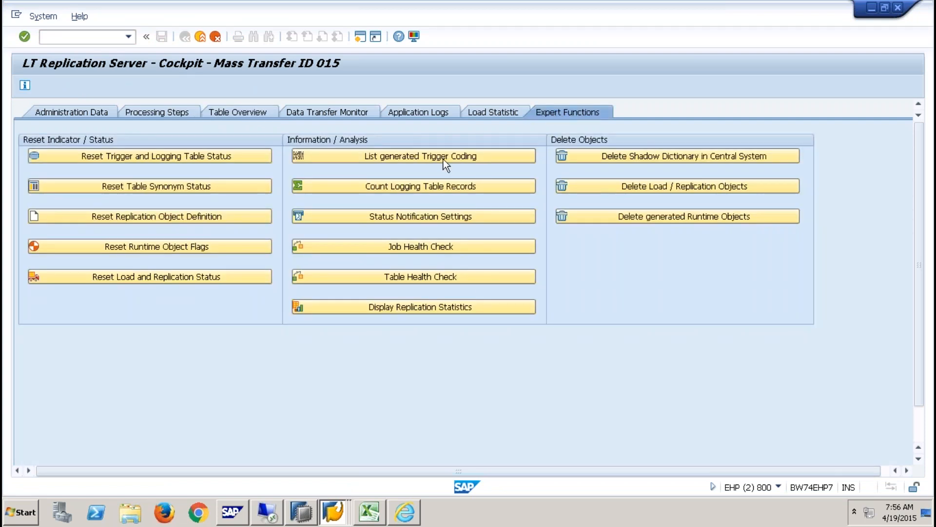
pyautogui.click(443, 157)
pyautogui.press('Tab')
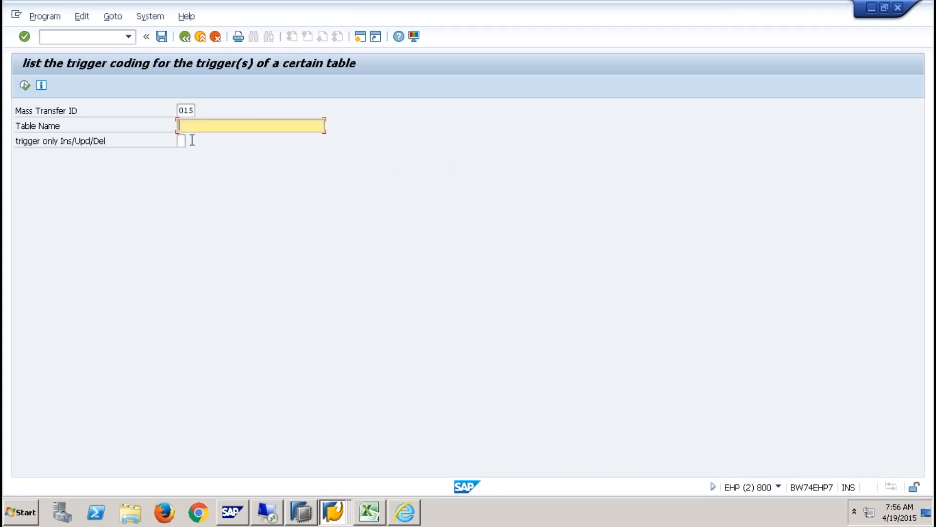
pyautogui.click(185, 36)
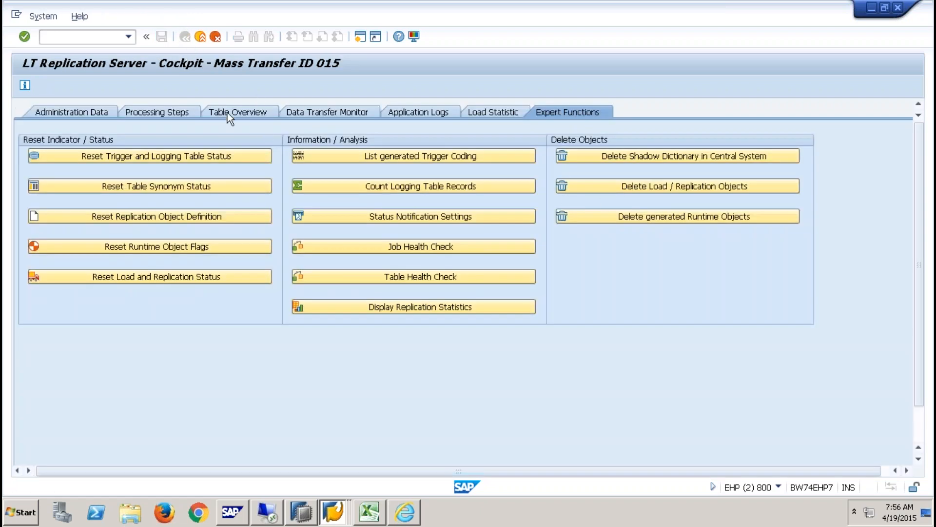
pyautogui.click(227, 112)
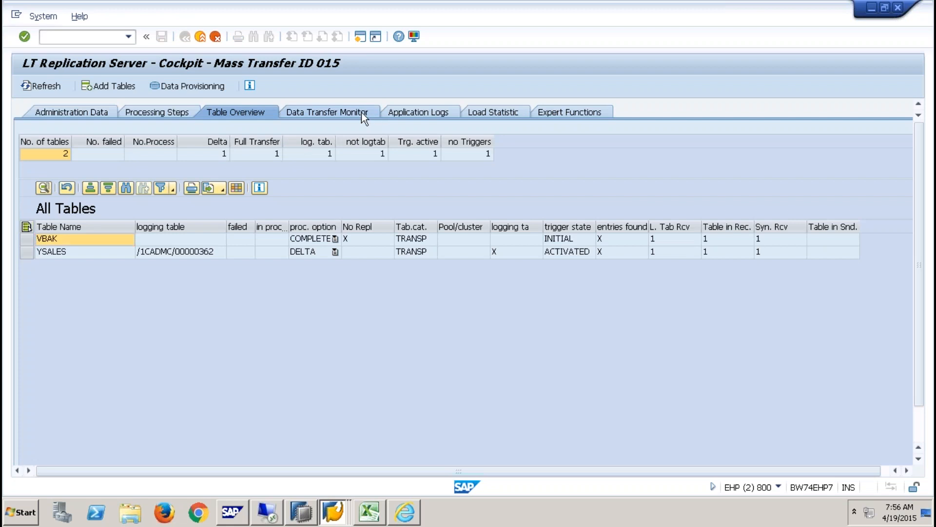
pyautogui.click(362, 112)
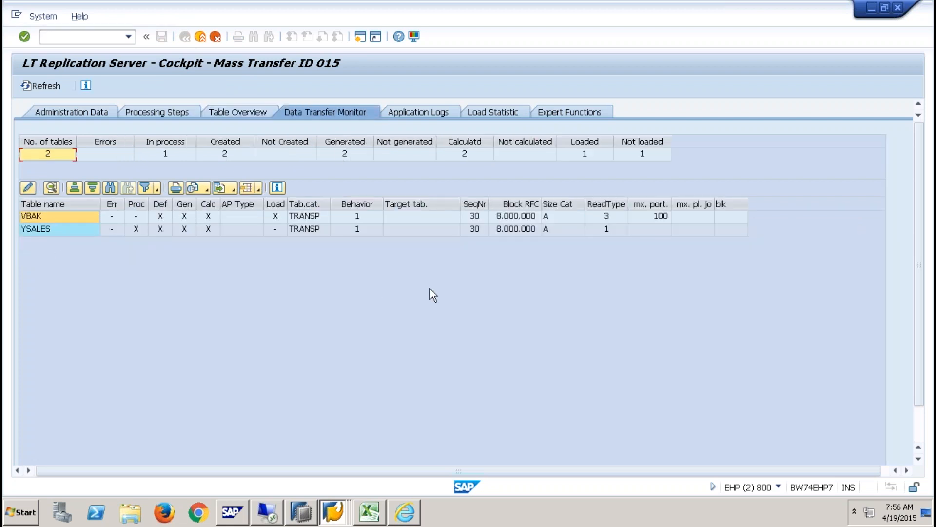
# - Inspect the ReadType and Load values of VBAK and YSALES, keeping VBAK's Load as X
pyautogui.click(618, 233)
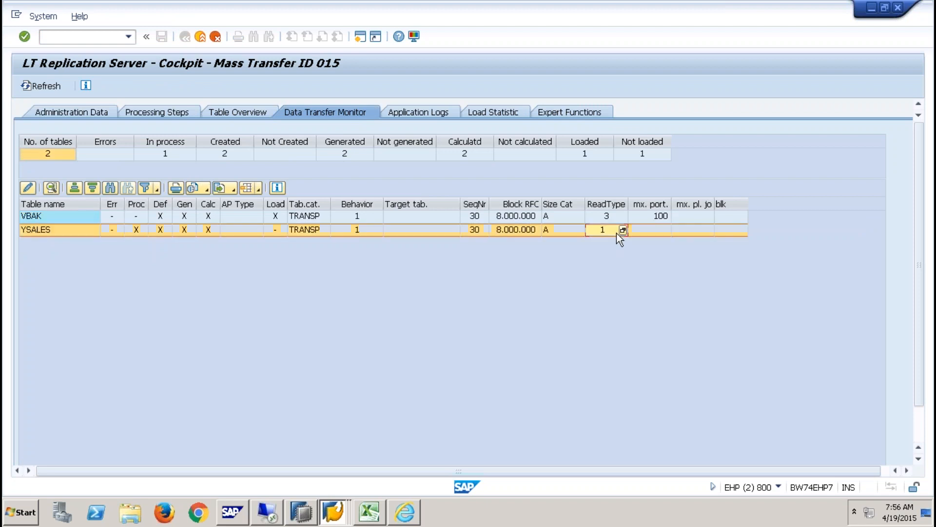
pyautogui.click(616, 216)
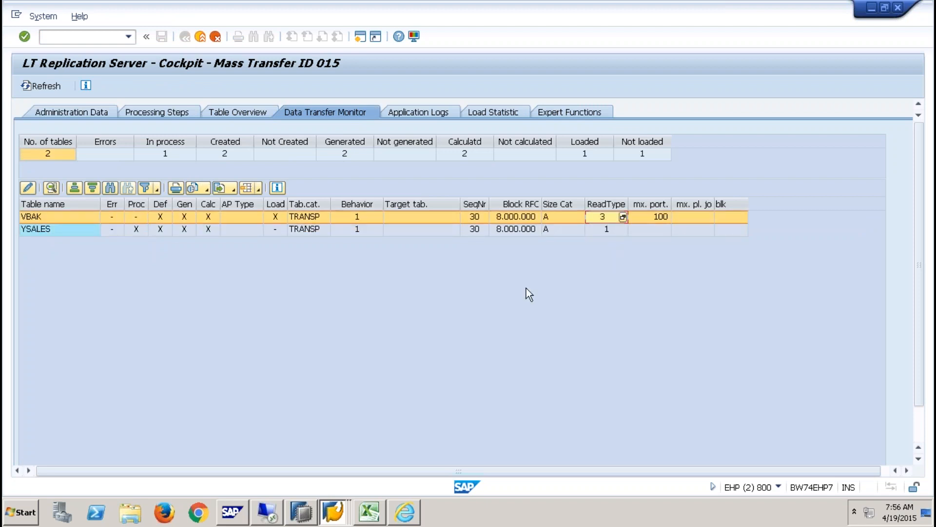
pyautogui.click(273, 216)
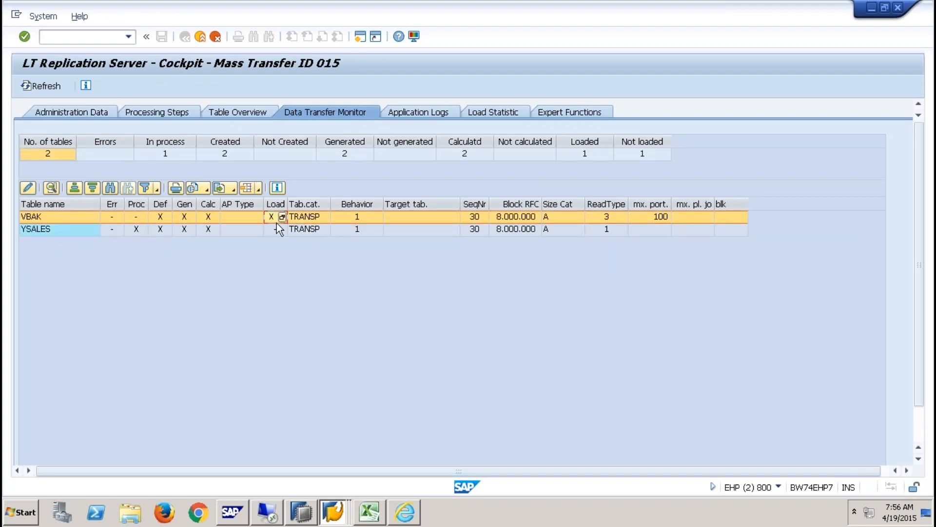
pyautogui.click(277, 230)
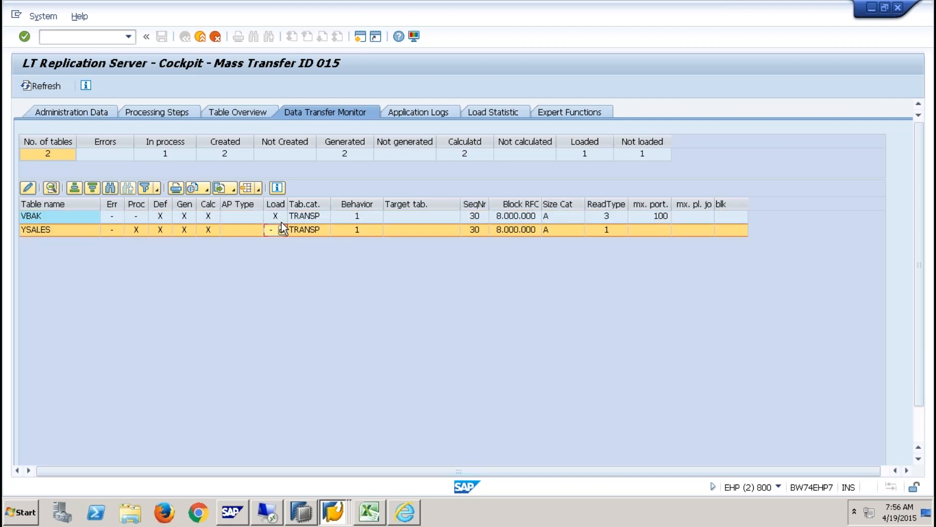
pyautogui.click(283, 221)
pyautogui.click(283, 218)
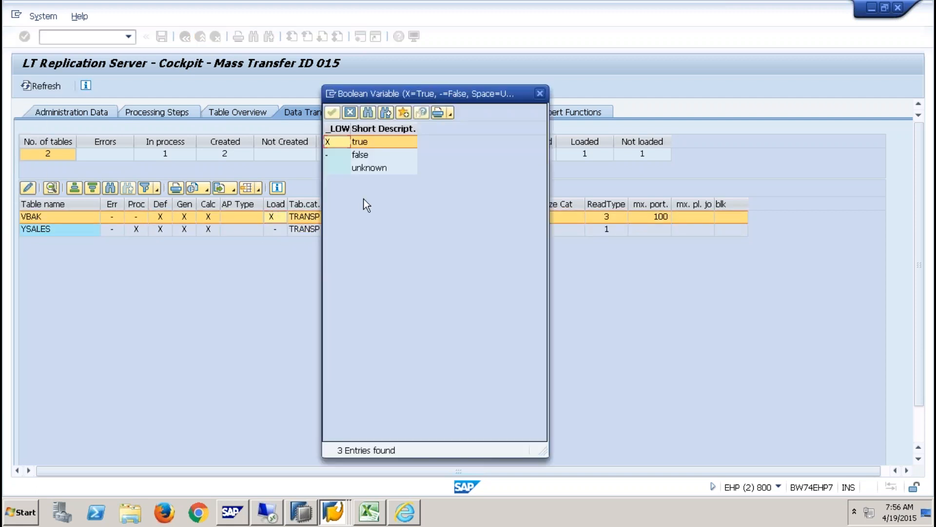
pyautogui.doubleClick(359, 141)
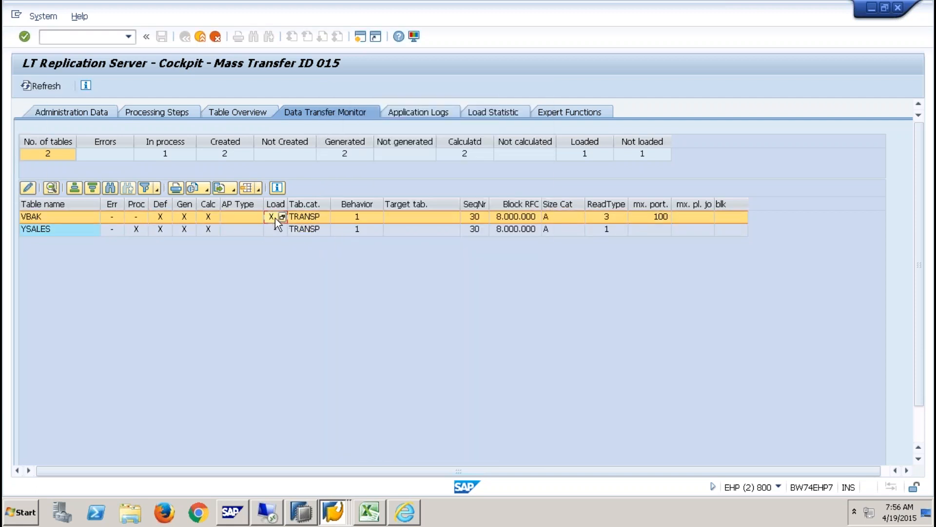
# - Check YSALES's Block RFC and both rows' table categories, then open the Application Logs
pyautogui.click(275, 228)
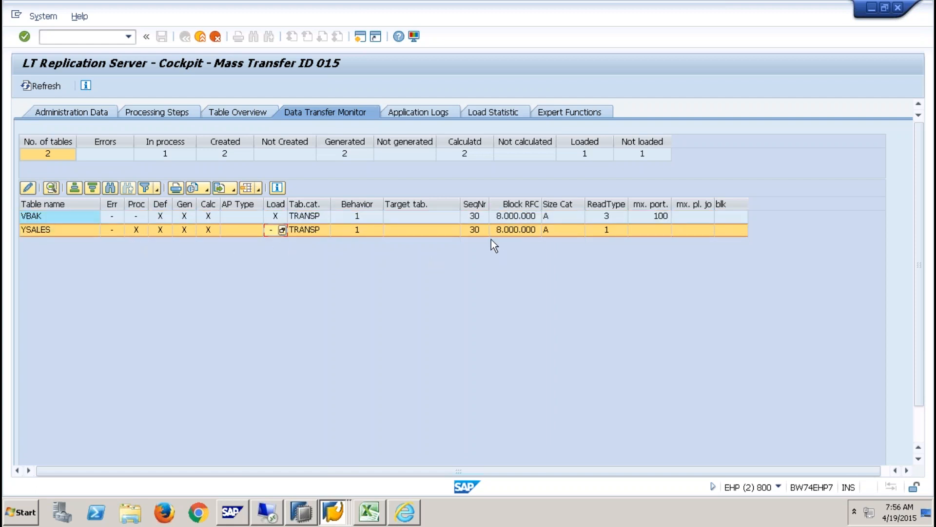
pyautogui.click(526, 229)
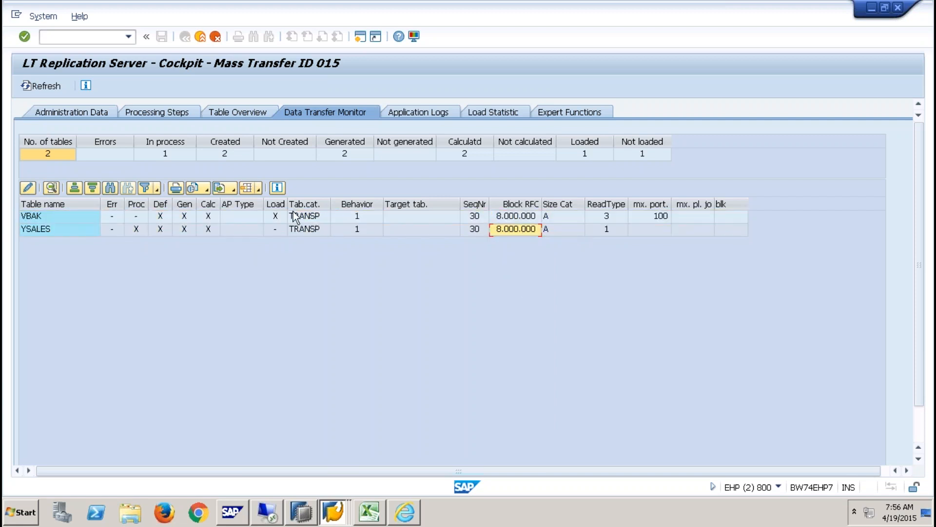
pyautogui.click(321, 217)
pyautogui.click(318, 229)
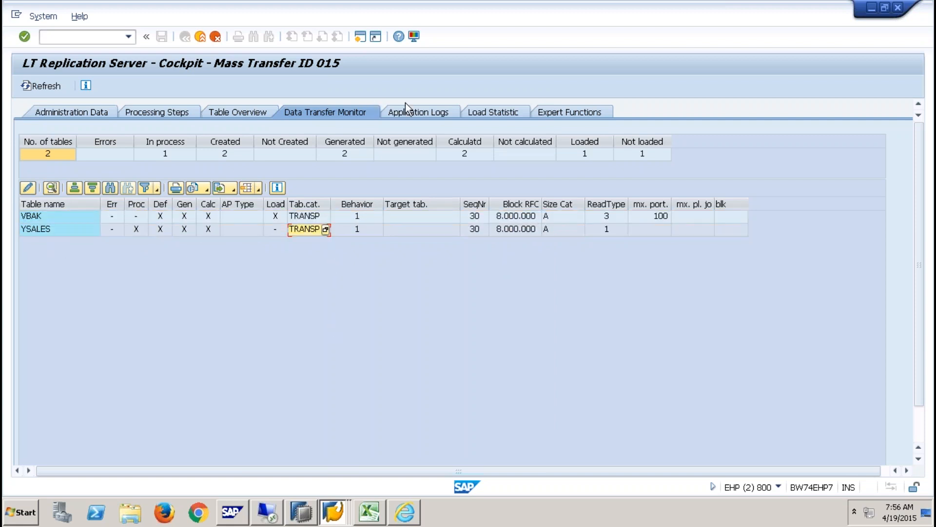
pyautogui.click(418, 112)
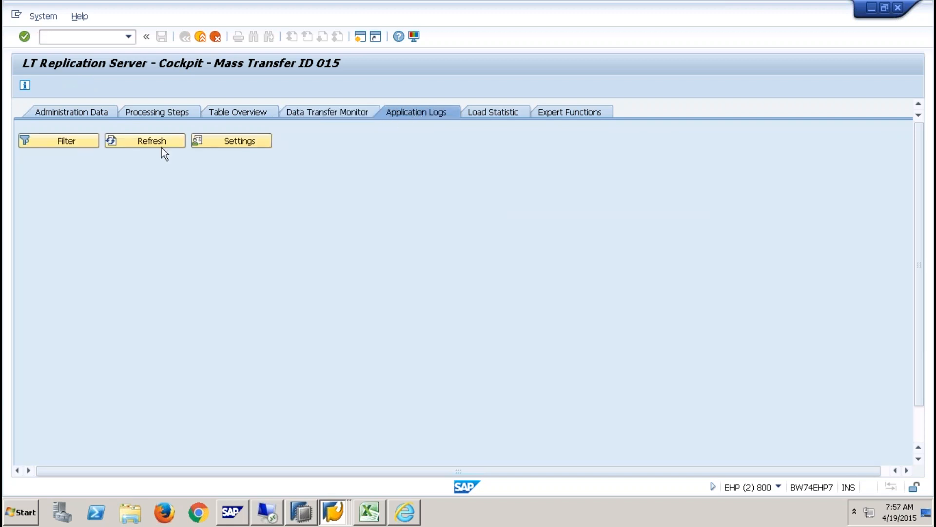
# - Filter to error logs only and read the 08:04:09 missing-trigger message before switching to HANA Studio
pyautogui.click(81, 141)
pyautogui.click(147, 344)
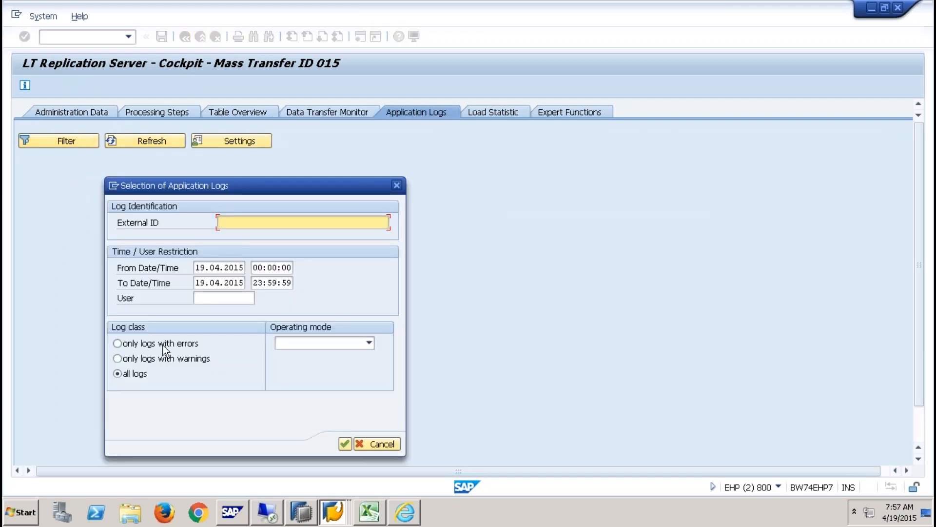
pyautogui.click(345, 445)
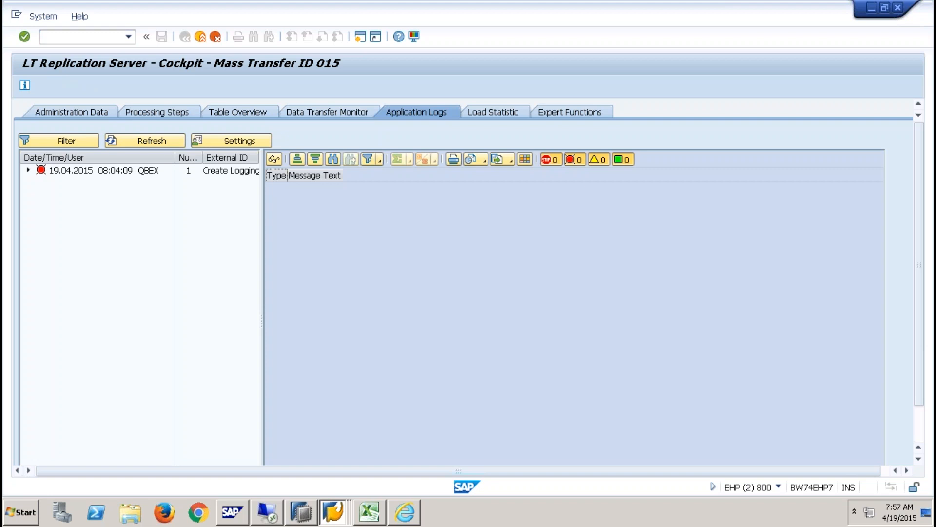
pyautogui.click(136, 171)
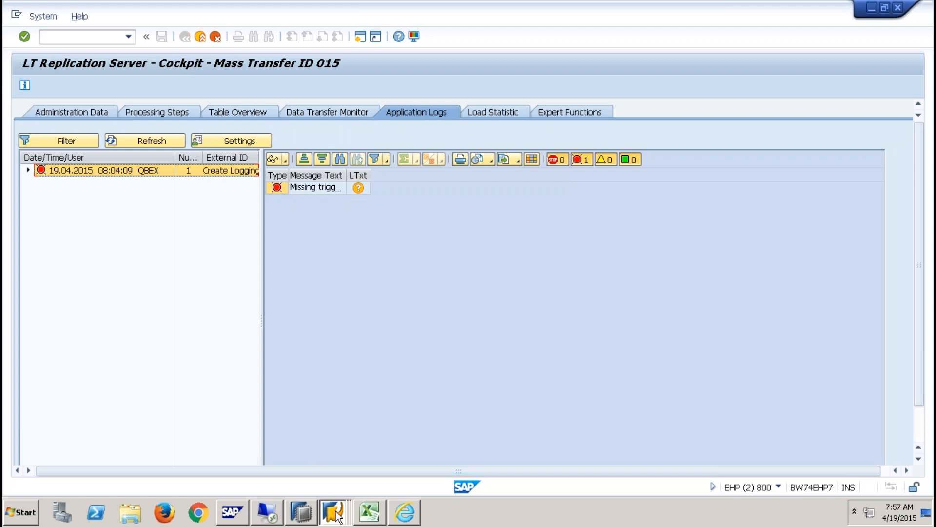
pyautogui.click(301, 512)
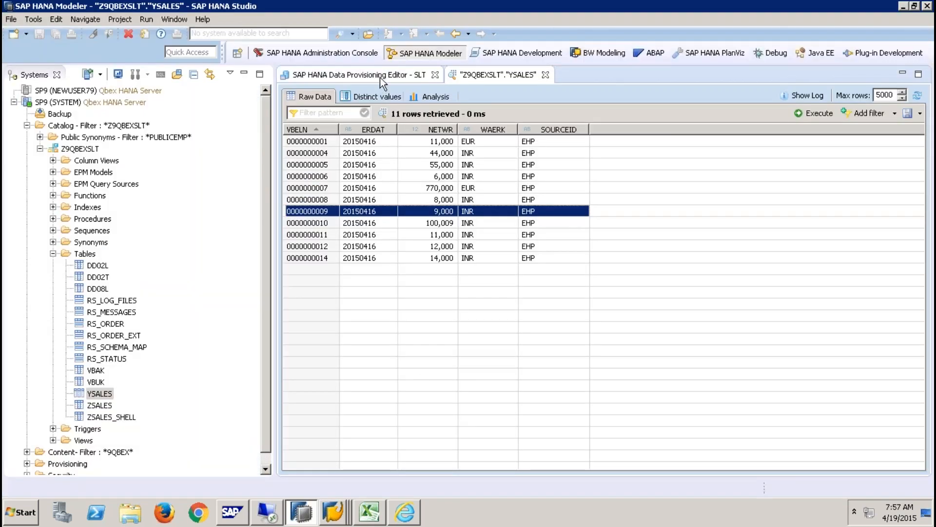
# - Confirm YSALES is still In Process in the SLT data provisioning editor, then return to SAP GUI
pyautogui.click(379, 78)
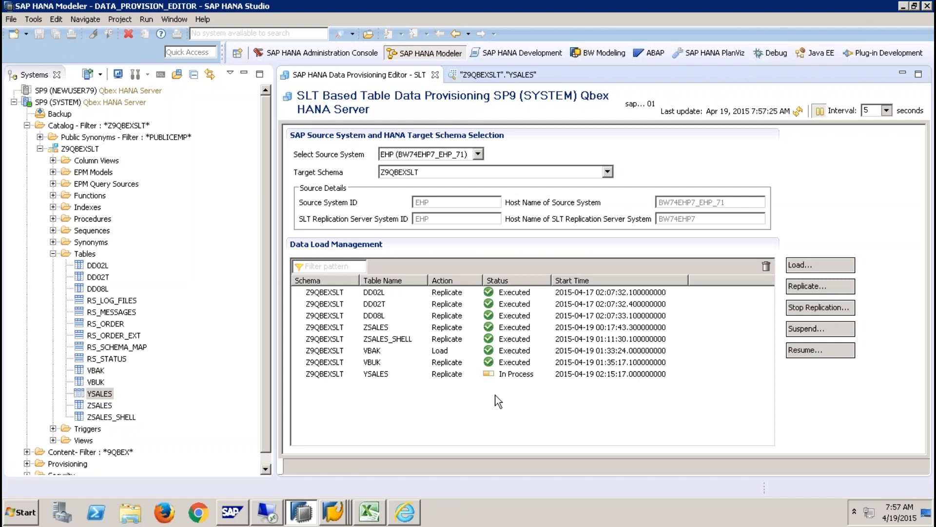
pyautogui.hotkey('alt', 'Tab')
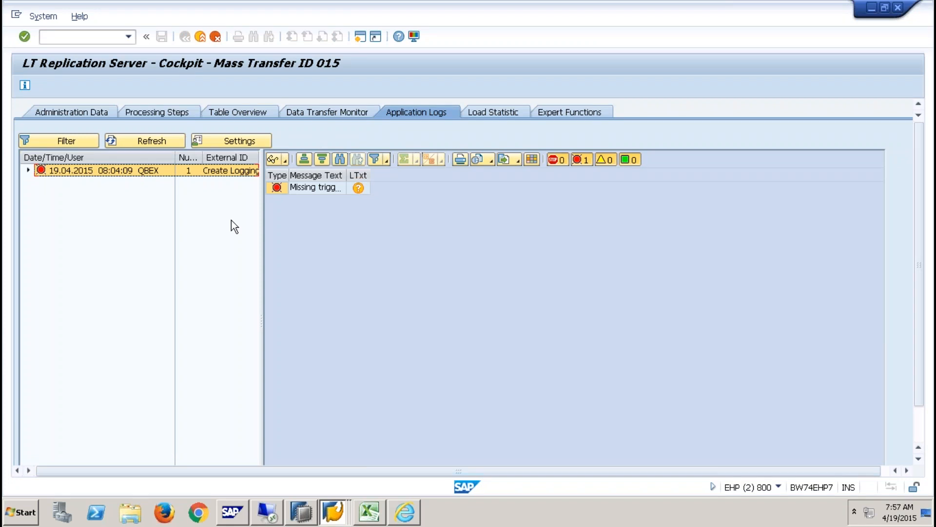
# - In Load Statistic, inspect VBAK's runtime portions of 10.000 and 654 records
pyautogui.click(146, 170)
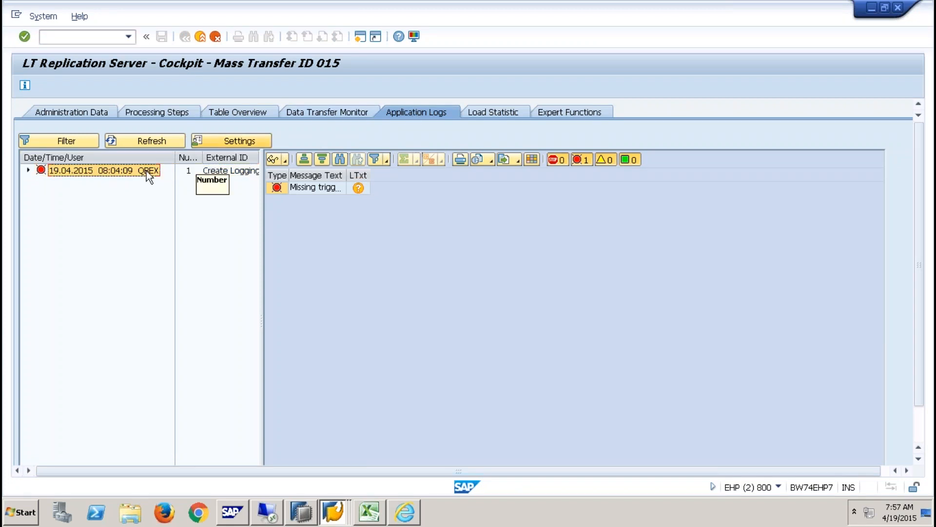
pyautogui.click(484, 110)
pyautogui.doubleClick(59, 230)
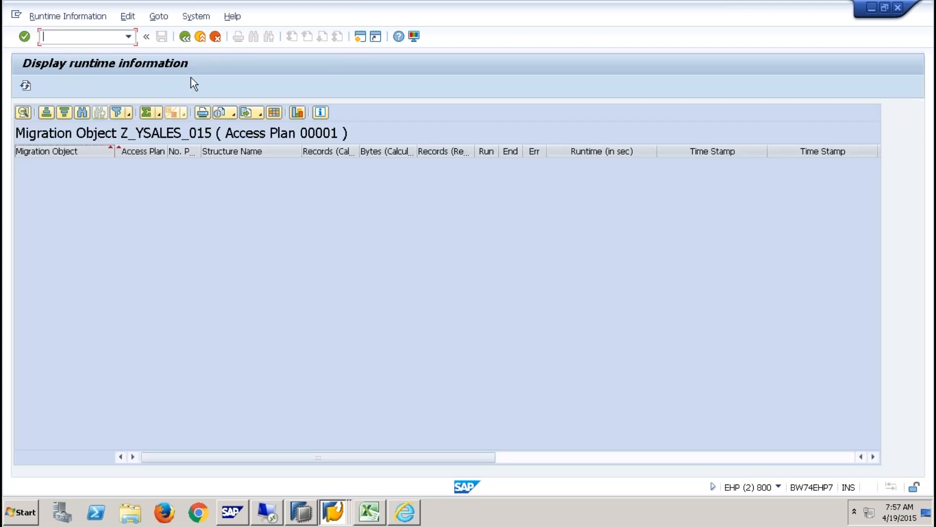
pyautogui.click(186, 40)
pyautogui.doubleClick(84, 215)
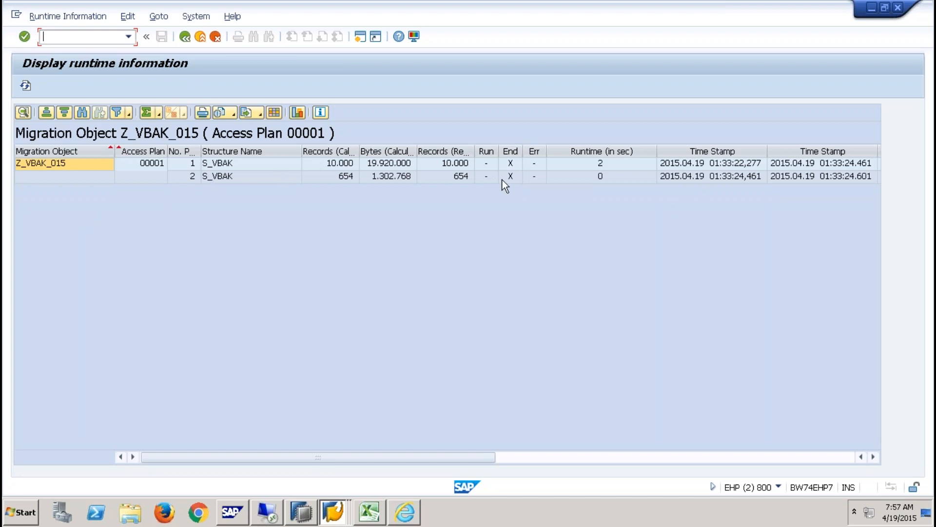
pyautogui.click(461, 165)
pyautogui.click(461, 176)
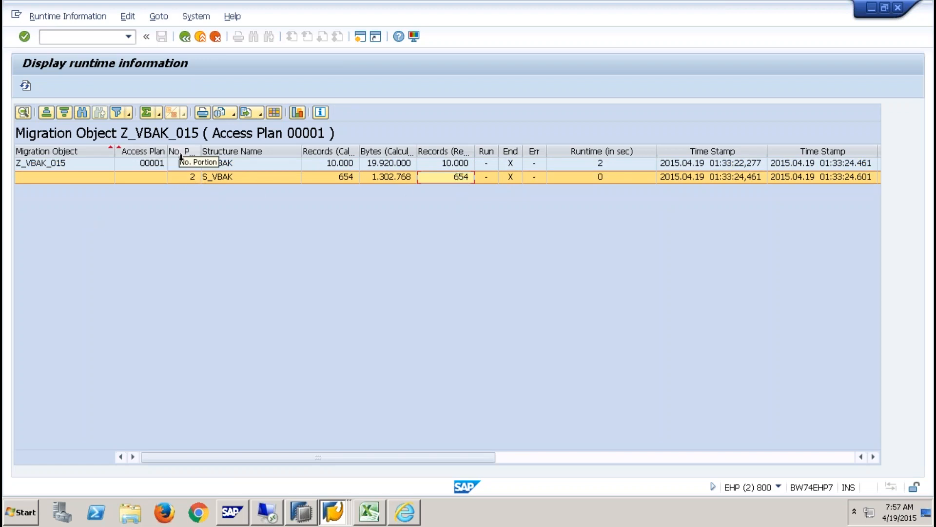
pyautogui.click(186, 37)
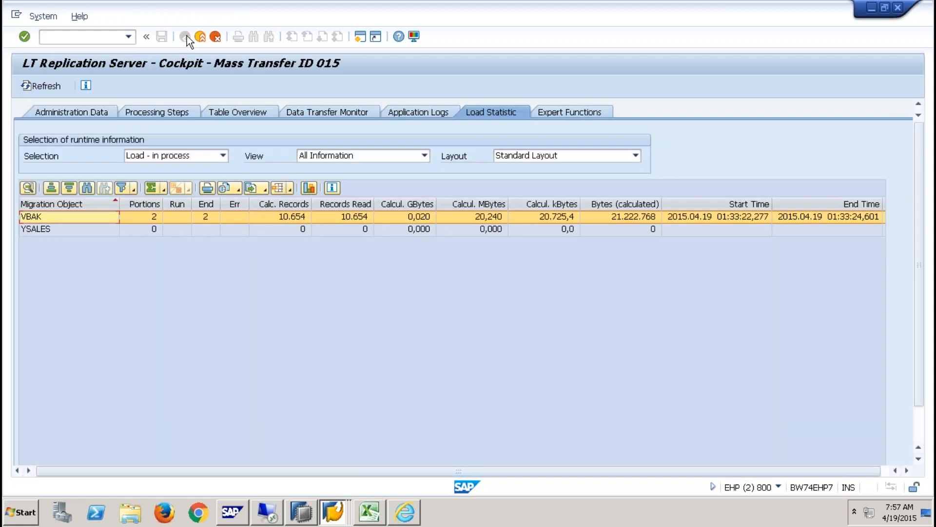
# - Select 'Load - finished' statistics and confirm Z_YSALES_015 read 9 of 9 records
pyautogui.click(224, 155)
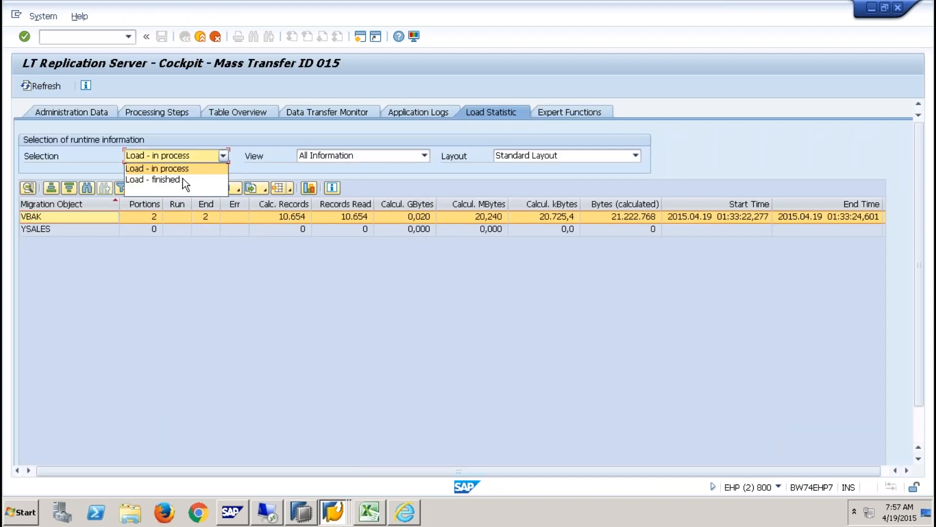
pyautogui.click(163, 181)
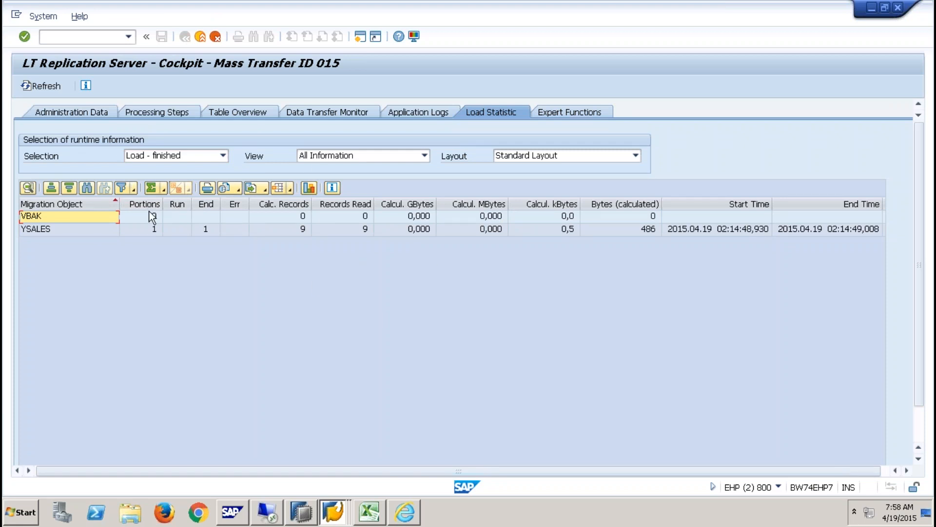
pyautogui.doubleClick(152, 230)
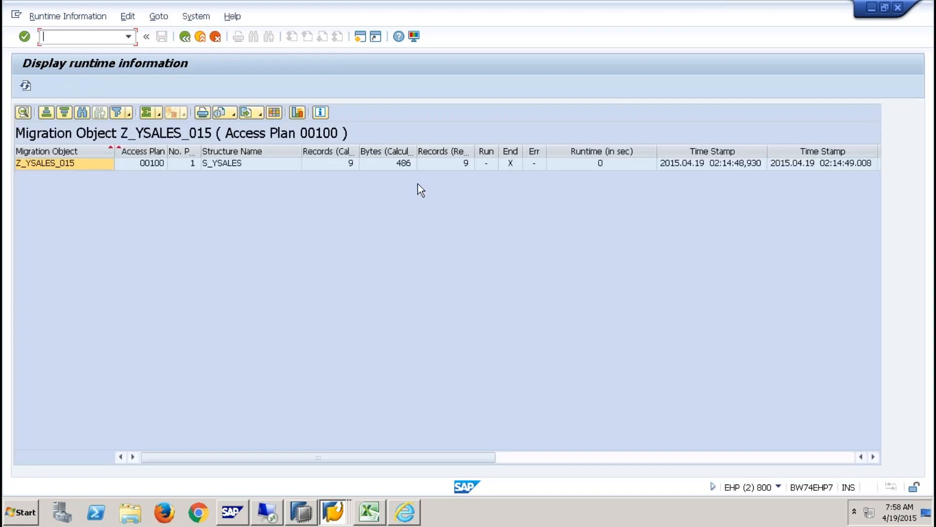
pyautogui.click(447, 163)
pyautogui.click(342, 167)
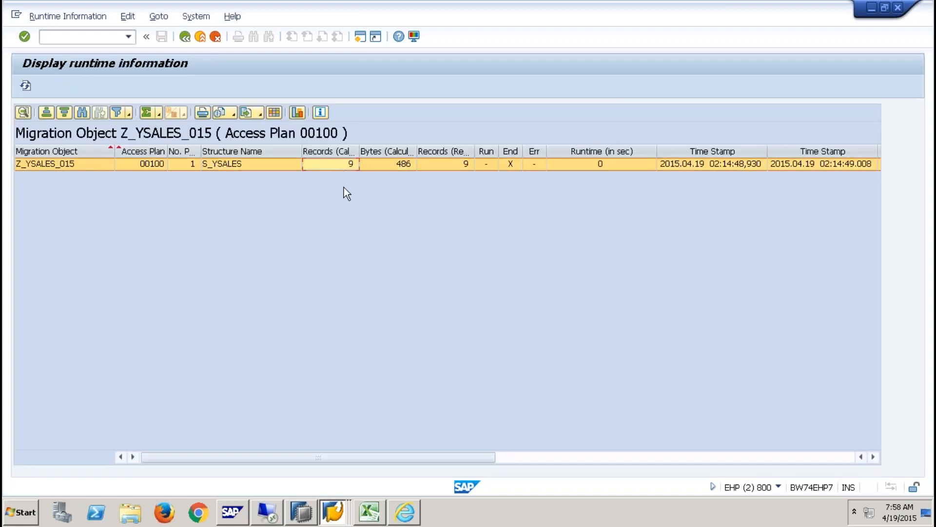
pyautogui.click(185, 37)
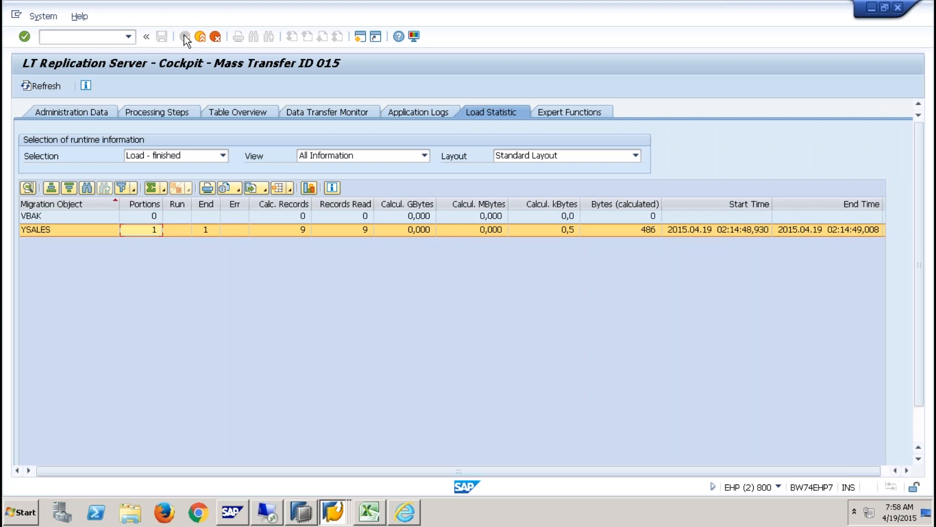
# - Minimize the remote session and present the slides from 56 through the SLT cockpit and statistics slides
pyautogui.moveTo(449, 7)
pyautogui.click(421, 13)
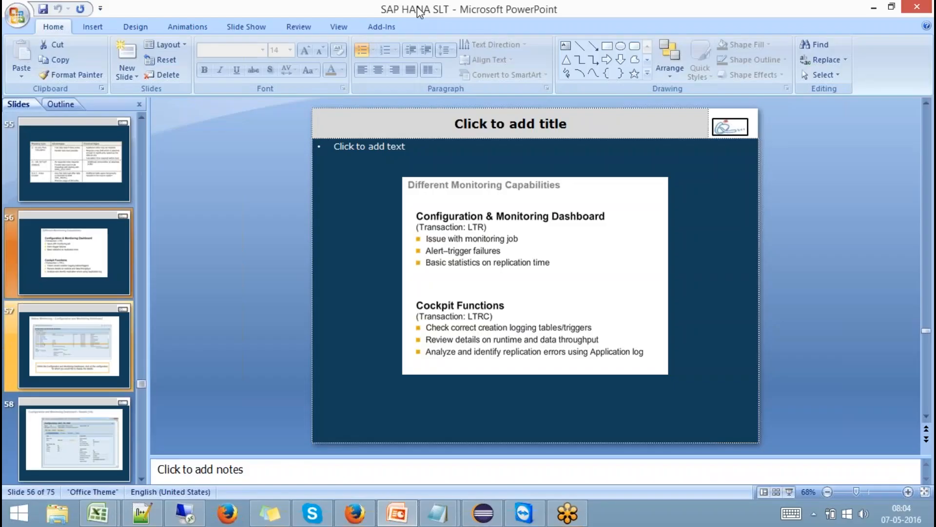
pyautogui.click(790, 492)
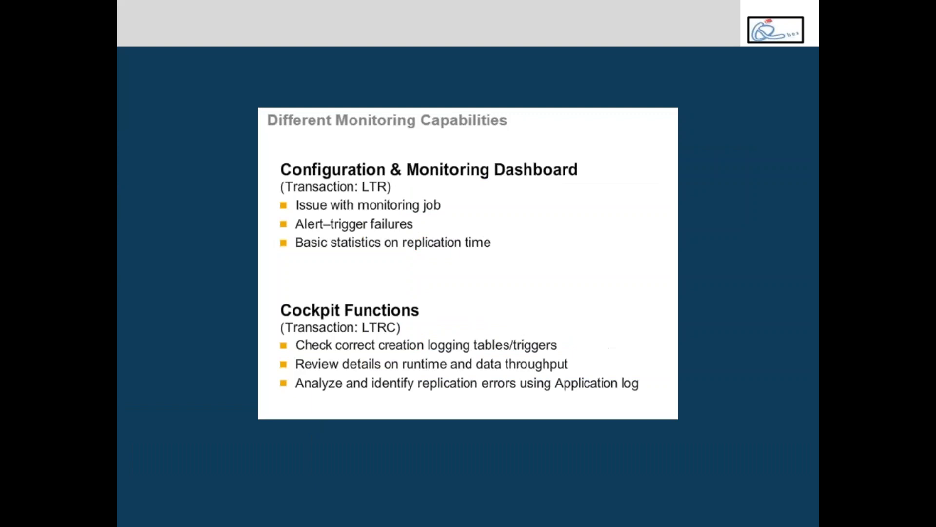
pyautogui.press('Right')
pyautogui.press('Right')
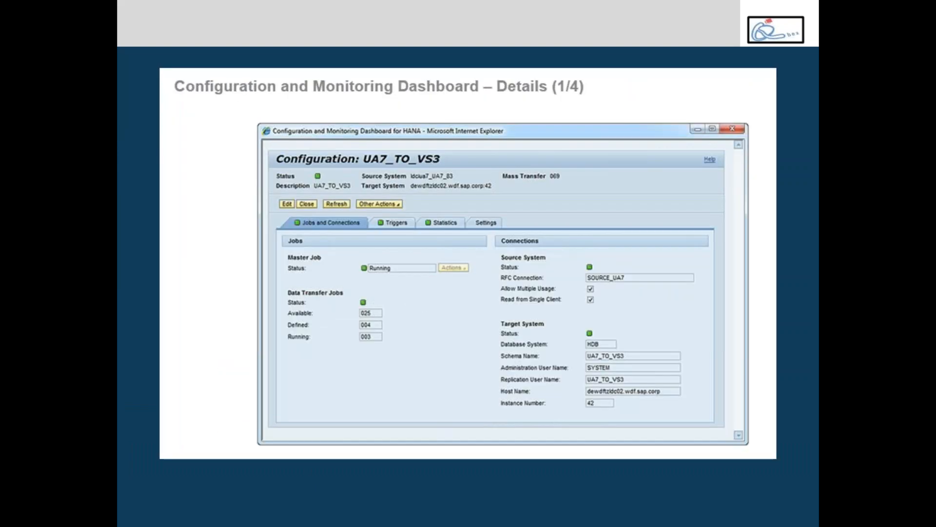
pyautogui.press('Right')
pyautogui.press('Right')
pyautogui.press('Right')
pyautogui.press('Right')
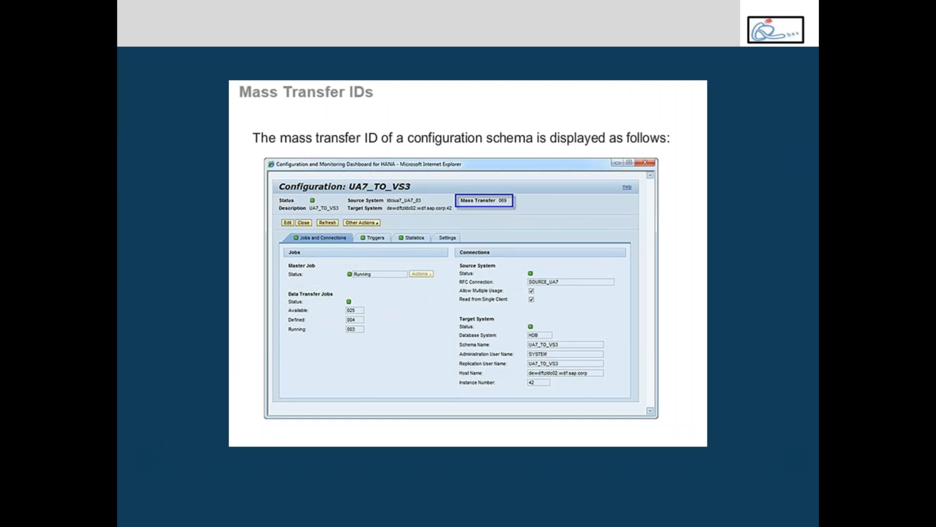
pyautogui.press('Right')
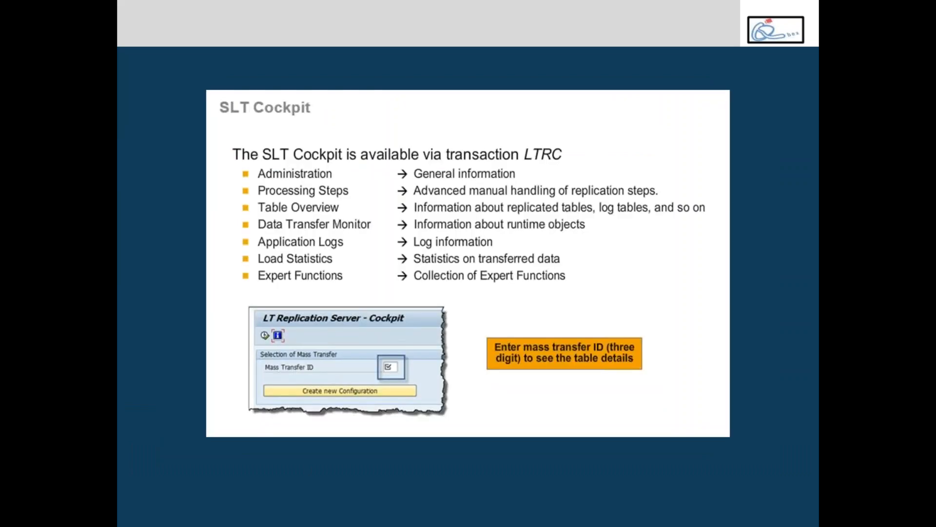
pyautogui.press('Right')
pyautogui.press('Right')
pyautogui.press('Right')
pyautogui.press('Right')
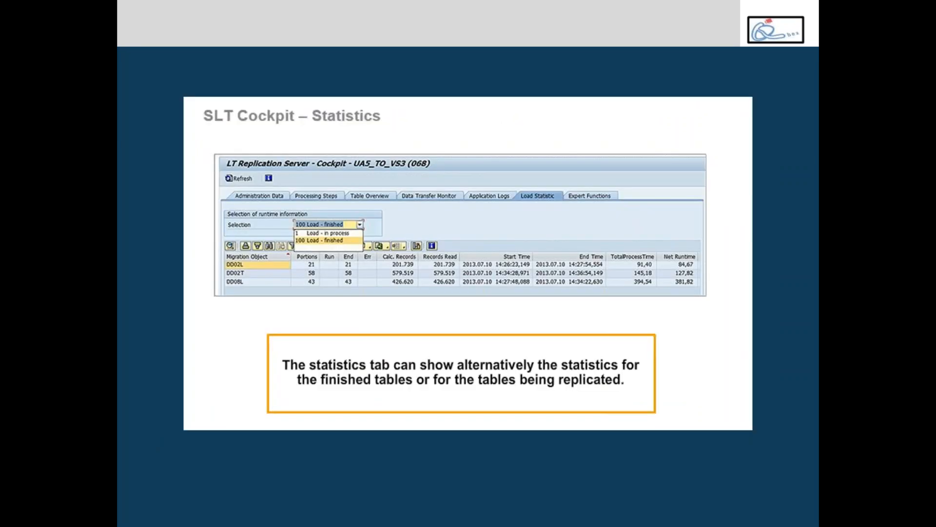
pyautogui.press('Right')
pyautogui.press('Right')
pyautogui.press('Right')
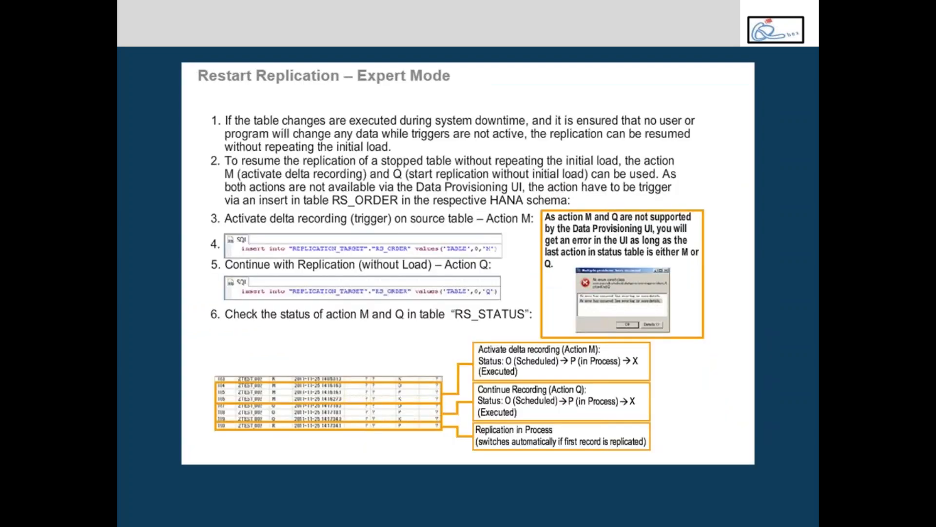
pyautogui.press('Escape')
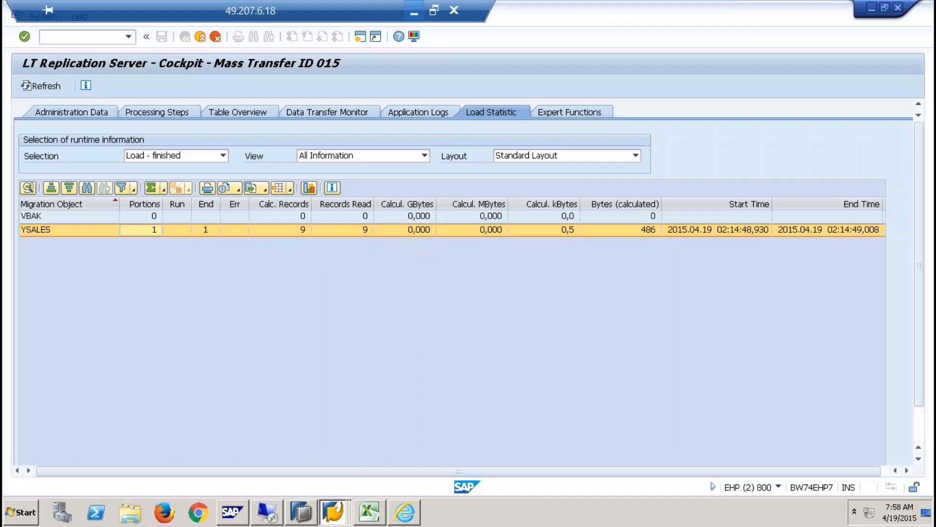
# - Bring the LT Replication Server cockpit window to the front from the taskbar's SAP GUI windows
pyautogui.click(195, 516)
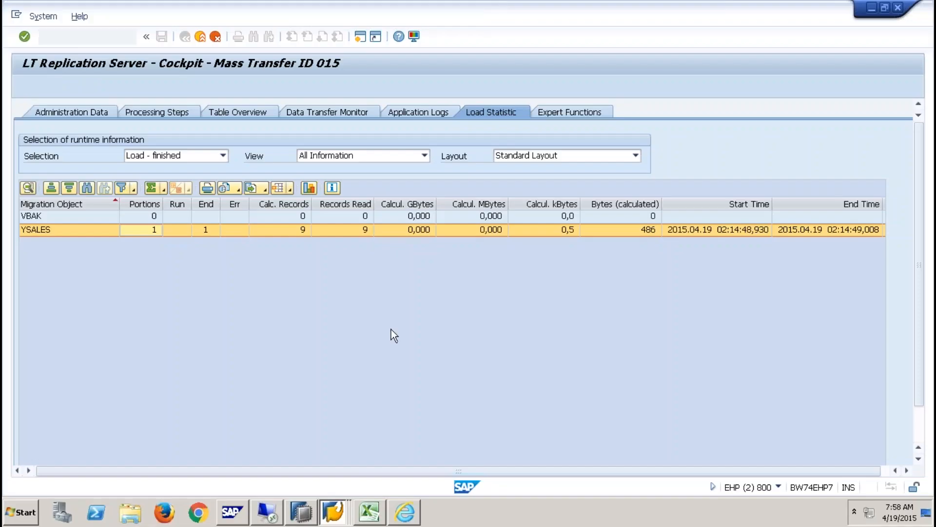
pyautogui.click(299, 518)
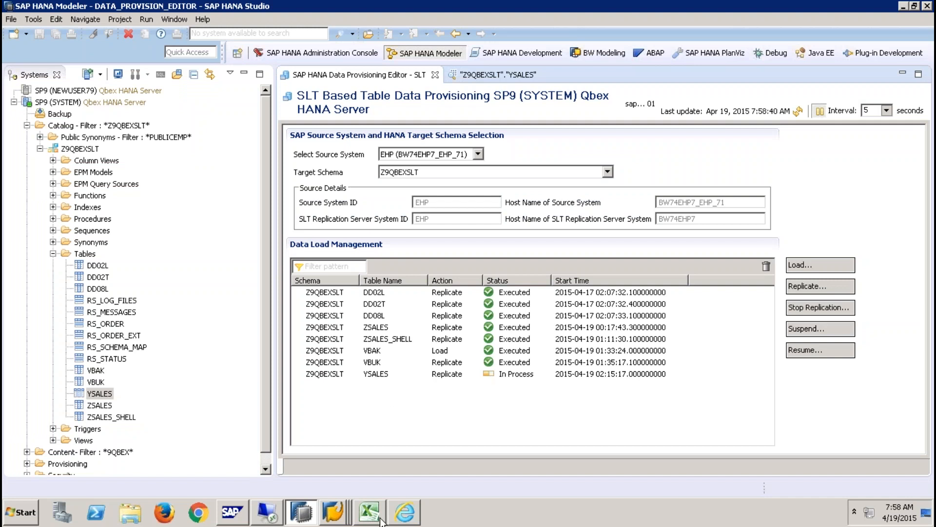
pyautogui.click(333, 513)
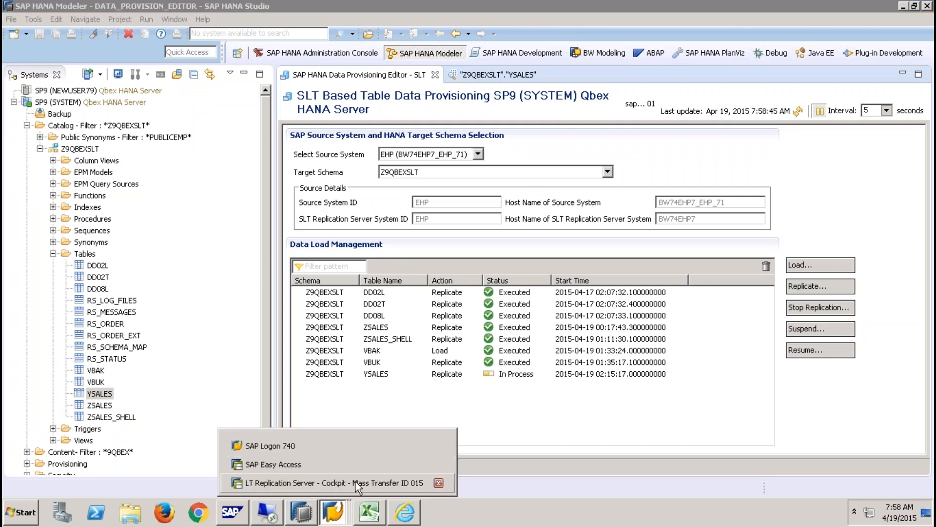
pyautogui.click(355, 469)
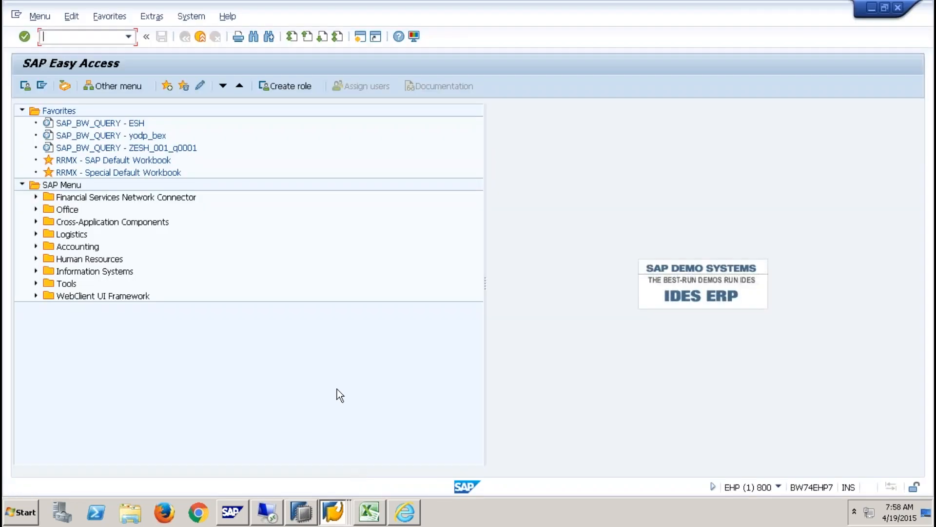
pyautogui.click(333, 513)
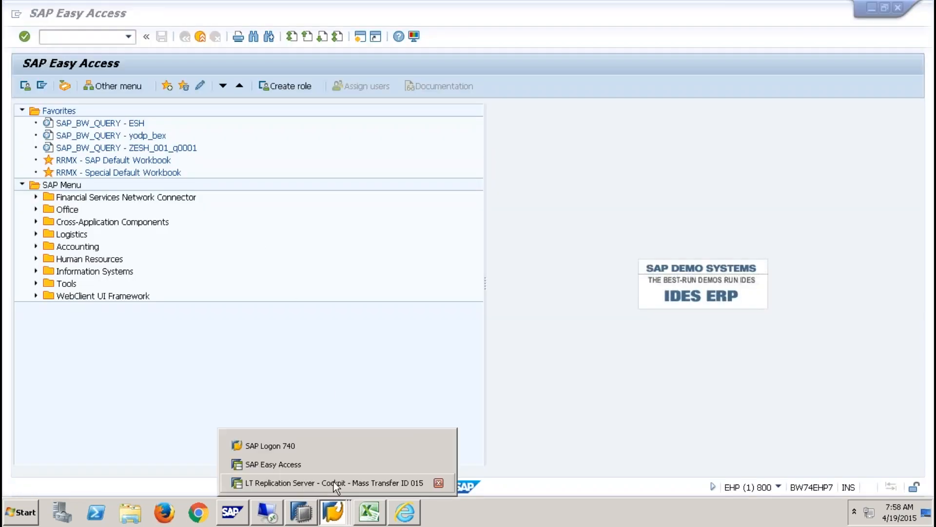
pyautogui.click(334, 481)
# - Exit the load statistics view twice back to SAP Easy Access, clearing the stray '/' from the command field
pyautogui.click(201, 37)
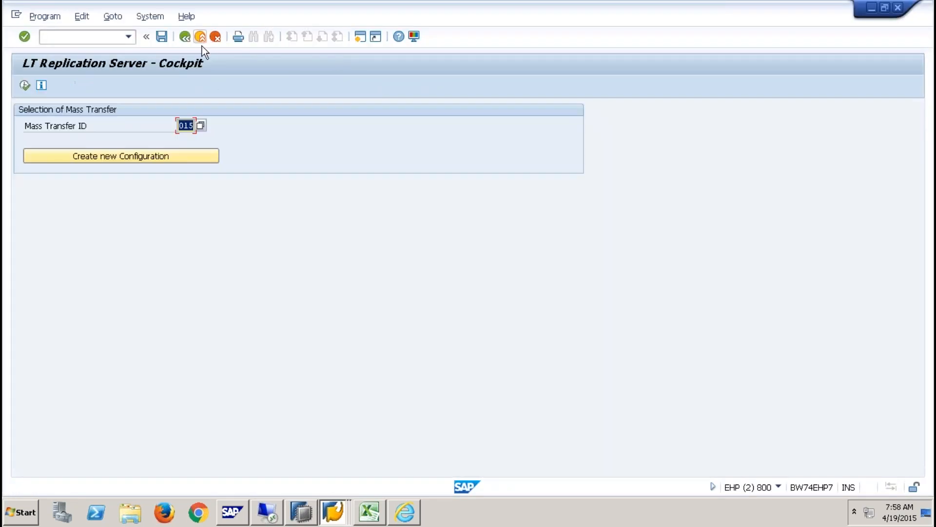
pyautogui.click(201, 37)
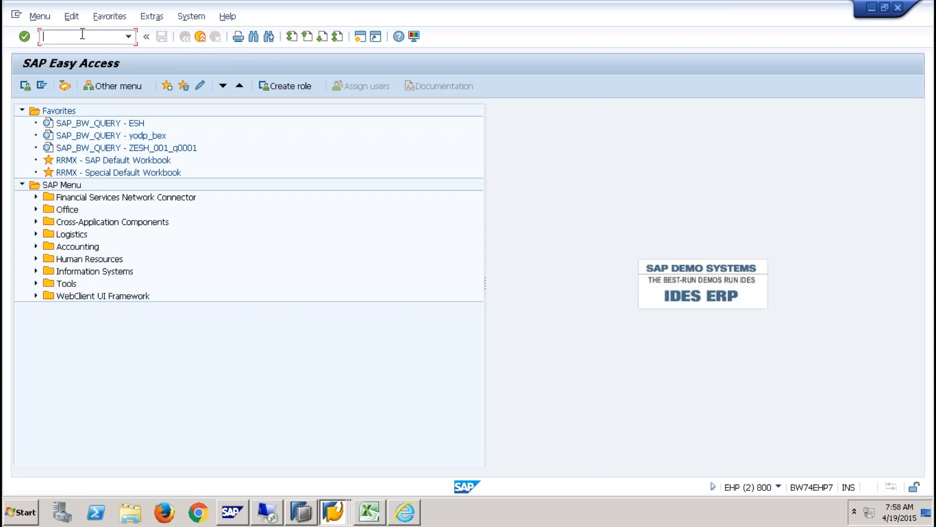
pyautogui.write('/')
pyautogui.press('BackSpace')
# - Run /NIUUC_REPL_CONTENT from history and open the Z9QBEXSLT configuration overview
pyautogui.click(129, 37)
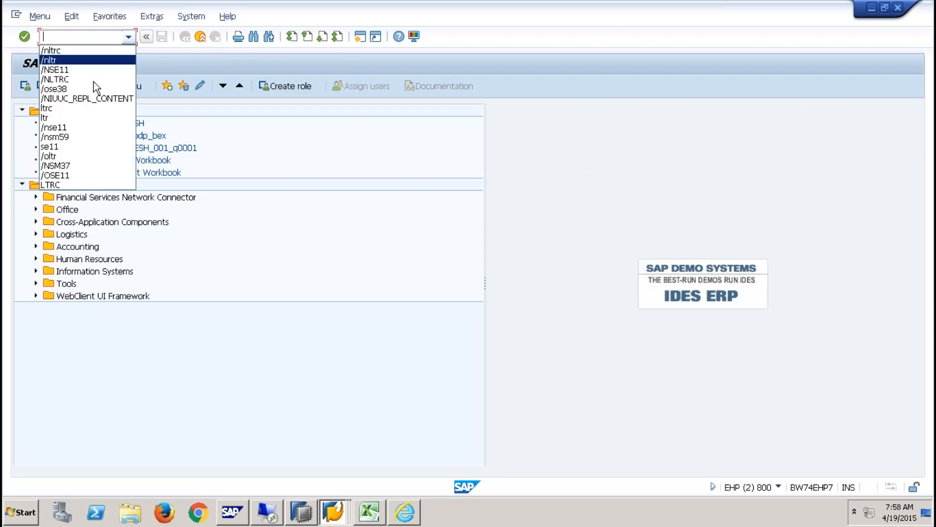
pyautogui.click(88, 98)
pyautogui.press('Return')
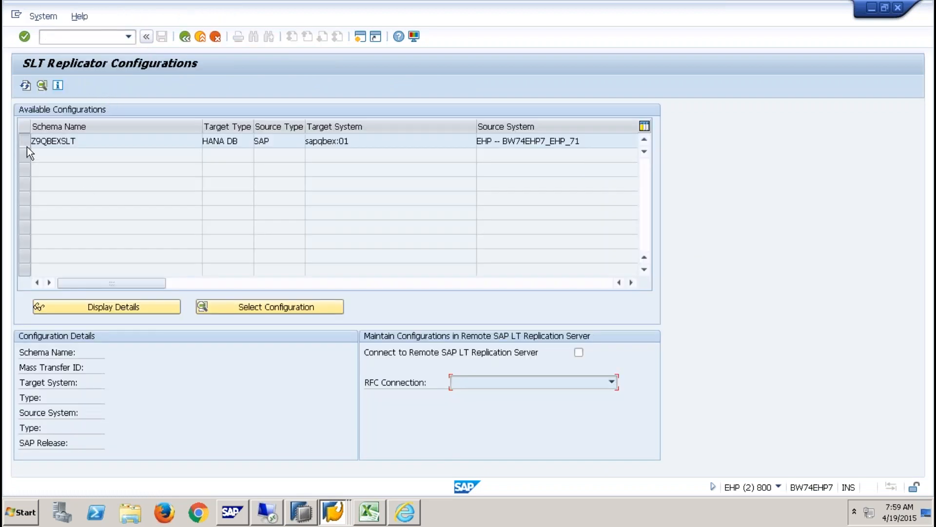
pyautogui.click(25, 144)
pyautogui.click(295, 308)
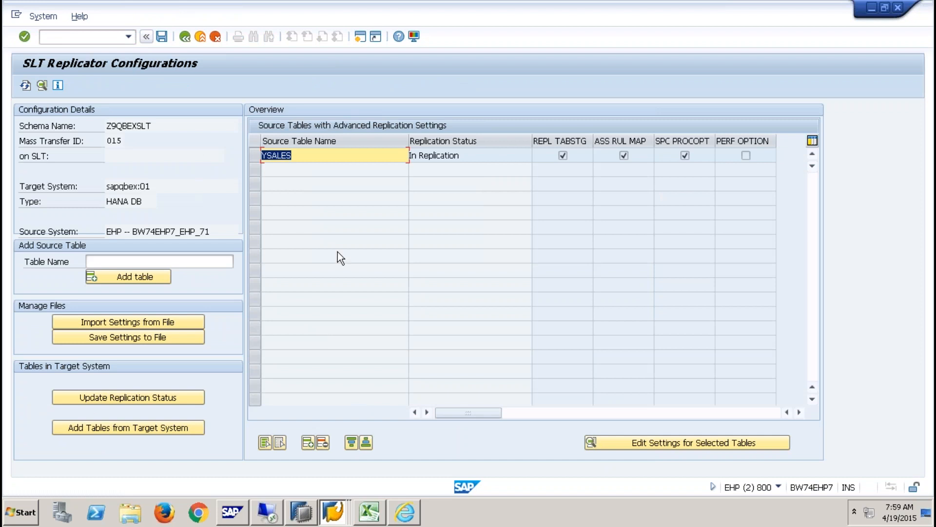
# - Delete the advanced replication settings entry for table YSALES
pyautogui.click(320, 155)
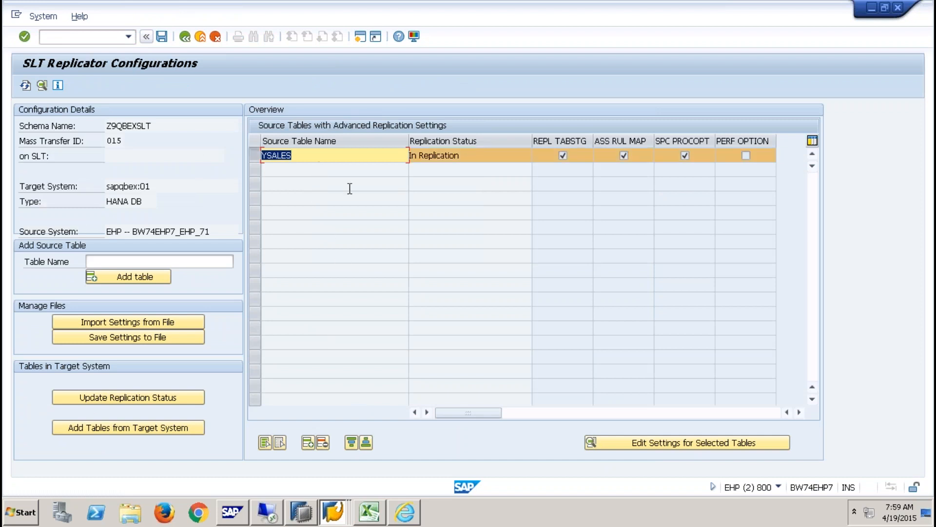
pyautogui.click(656, 441)
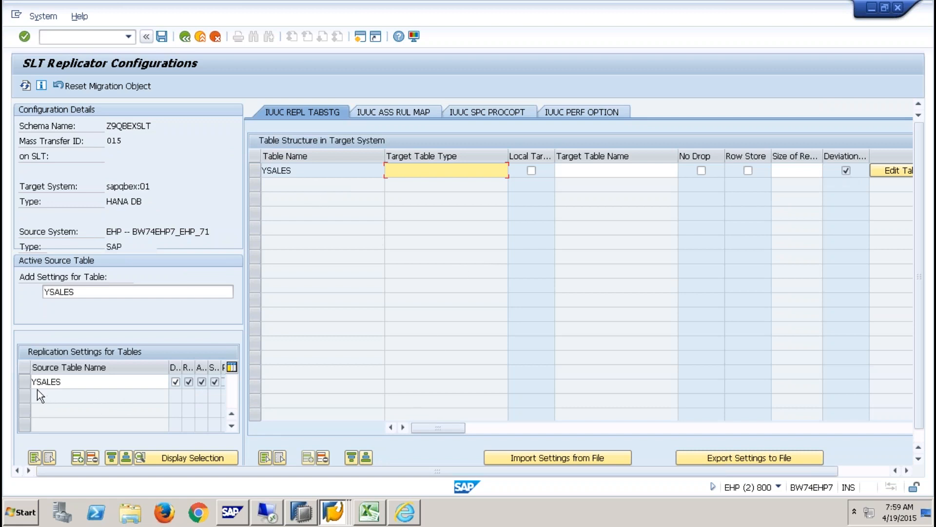
pyautogui.click(23, 384)
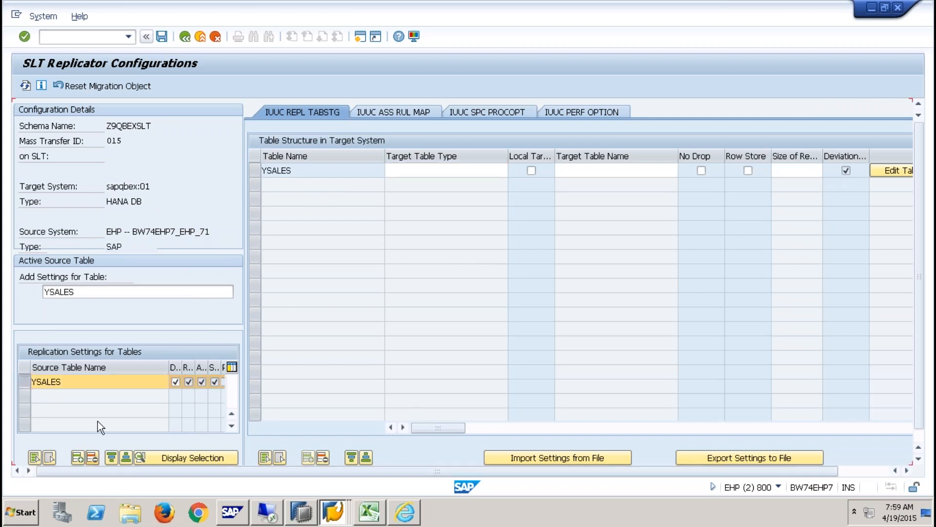
pyautogui.click(92, 458)
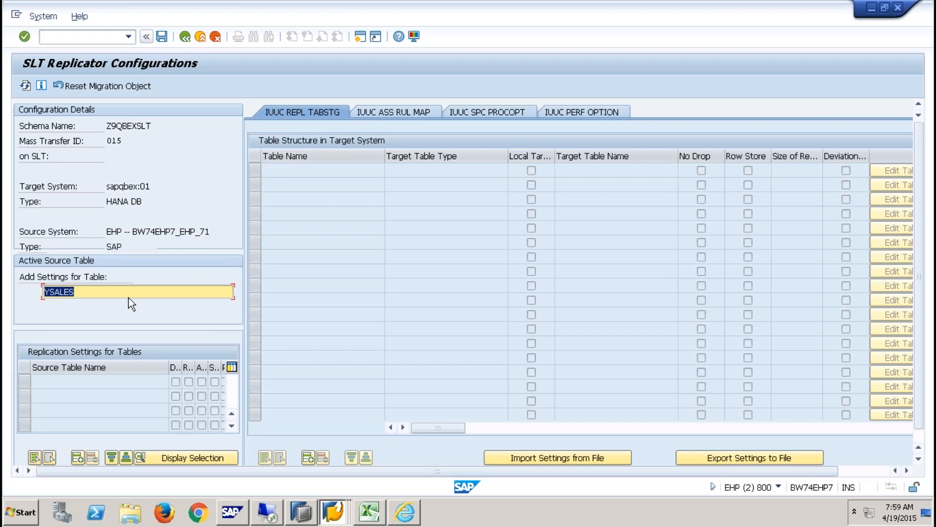
pyautogui.press('BackSpace')
# - Save the Z9QBEXSLT configuration and go back to the configuration list, confirming Yes to save
pyautogui.click(161, 36)
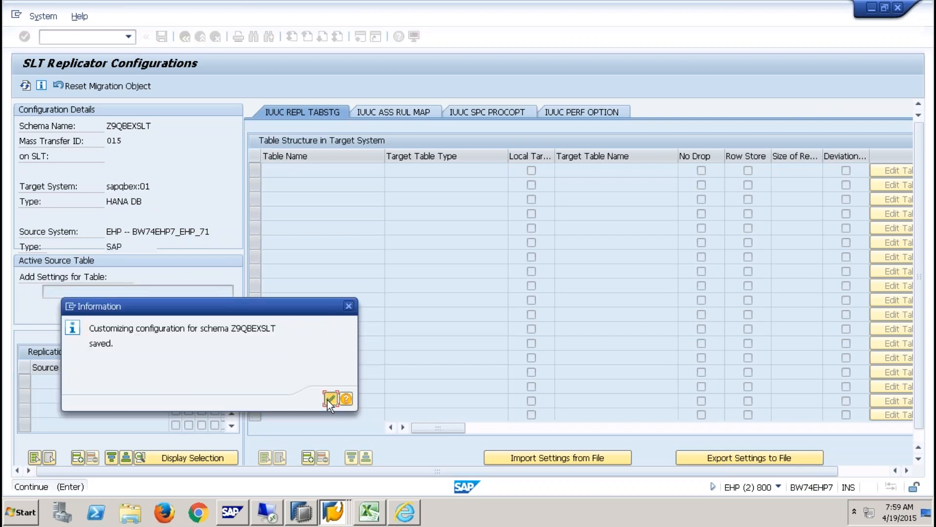
pyautogui.click(331, 398)
pyautogui.click(185, 37)
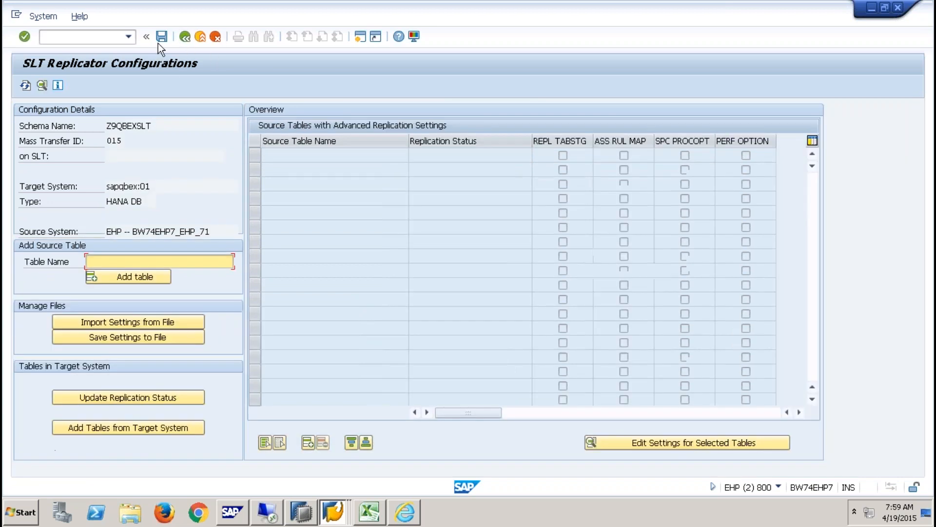
pyautogui.click(161, 37)
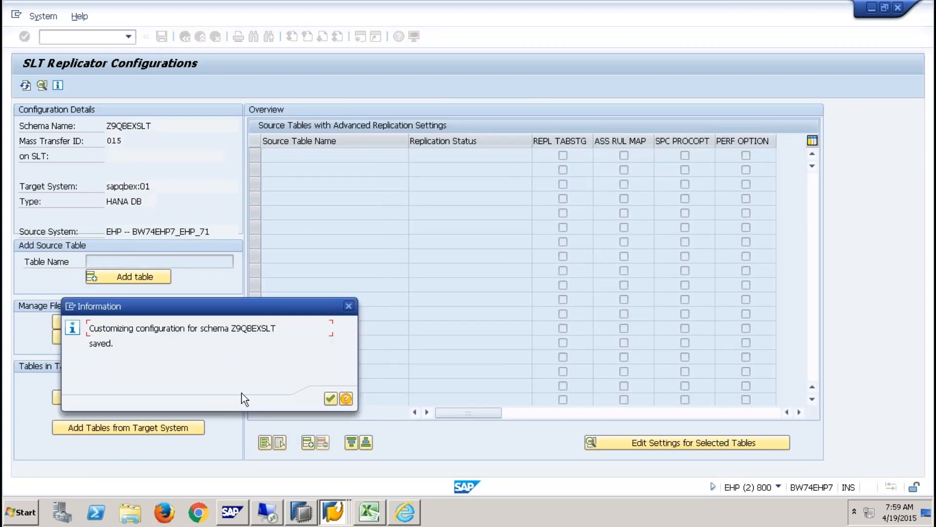
pyautogui.click(329, 396)
pyautogui.click(162, 37)
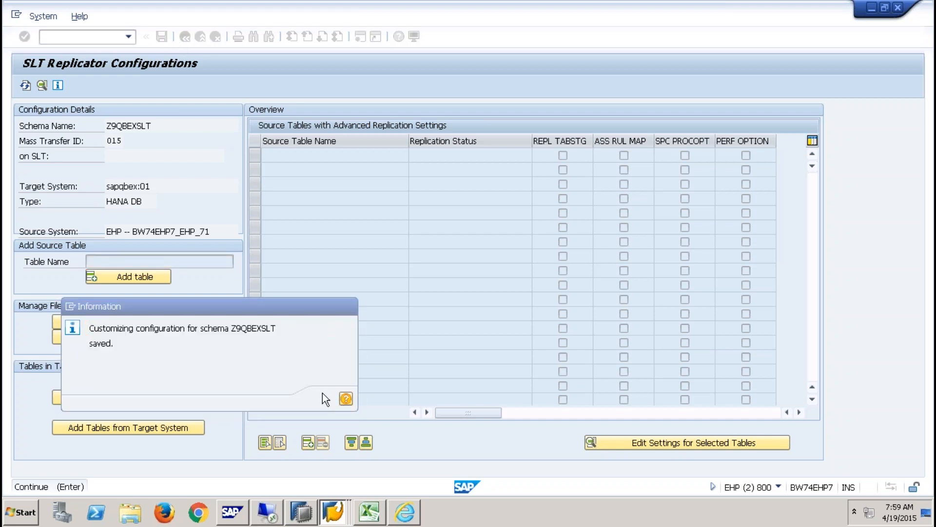
pyautogui.click(330, 399)
pyautogui.click(187, 38)
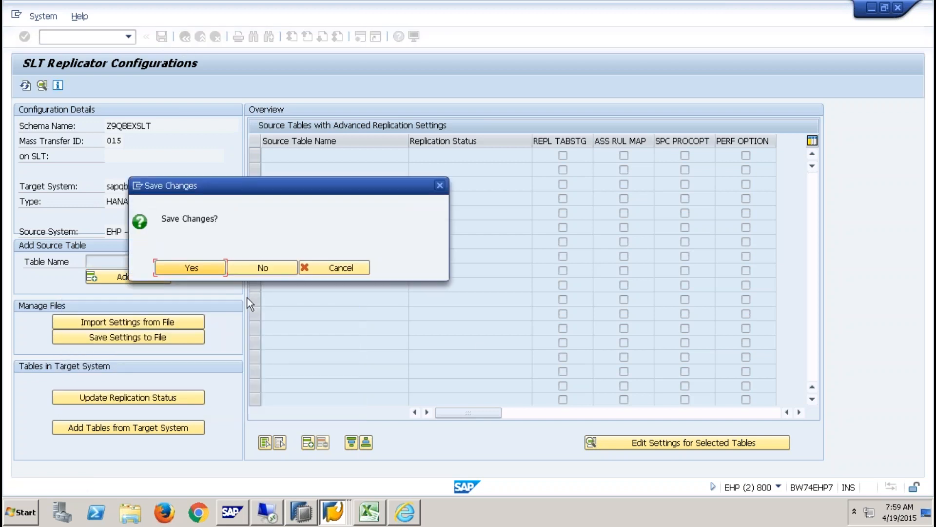
pyautogui.click(217, 267)
pyautogui.click(331, 399)
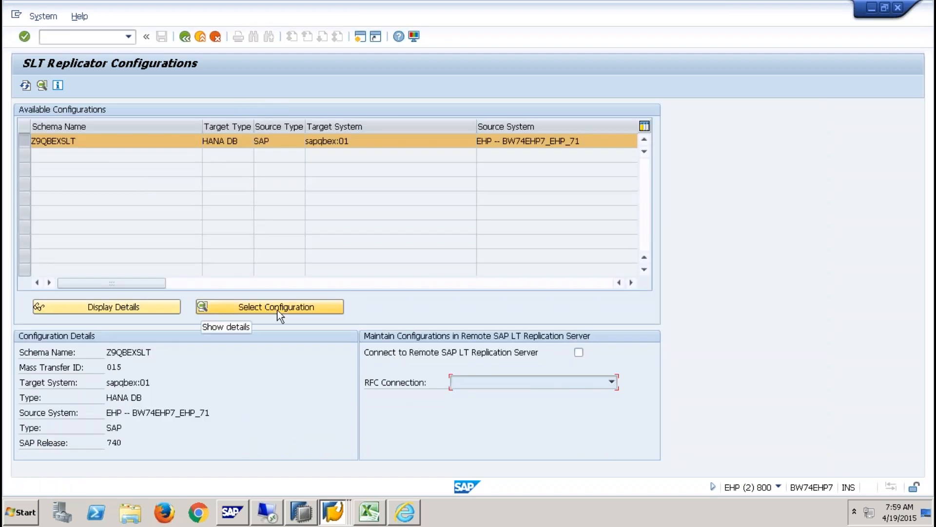
pyautogui.moveTo(555, 3)
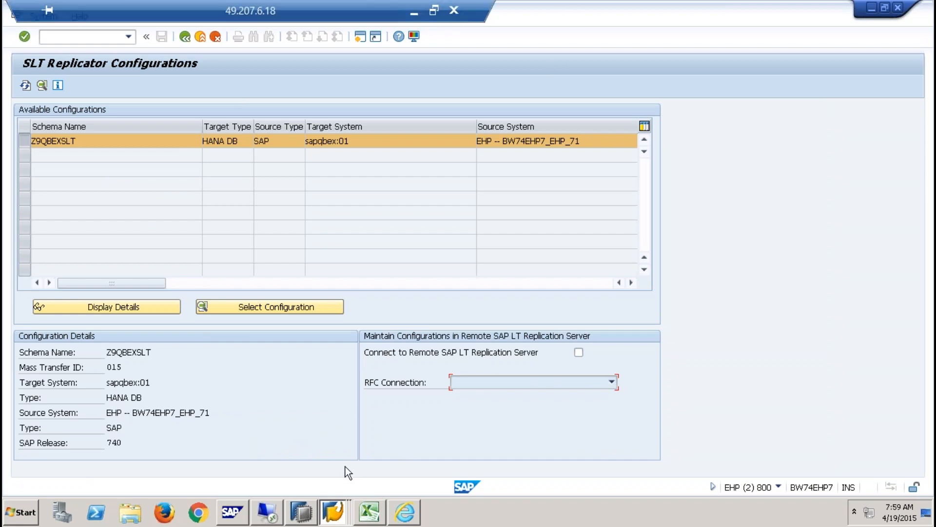
# - Submit a Stop Replication request for YSALES and refresh the provisioning status
pyautogui.click(301, 513)
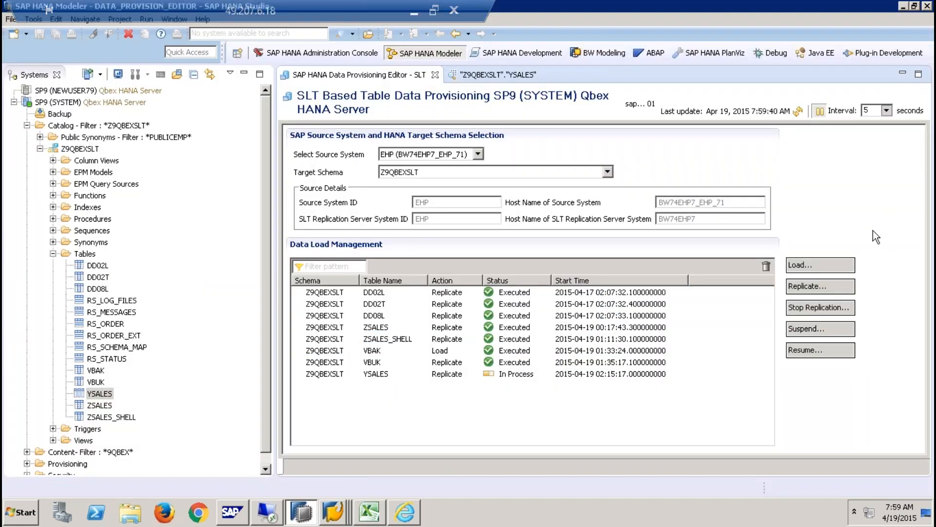
pyautogui.click(824, 310)
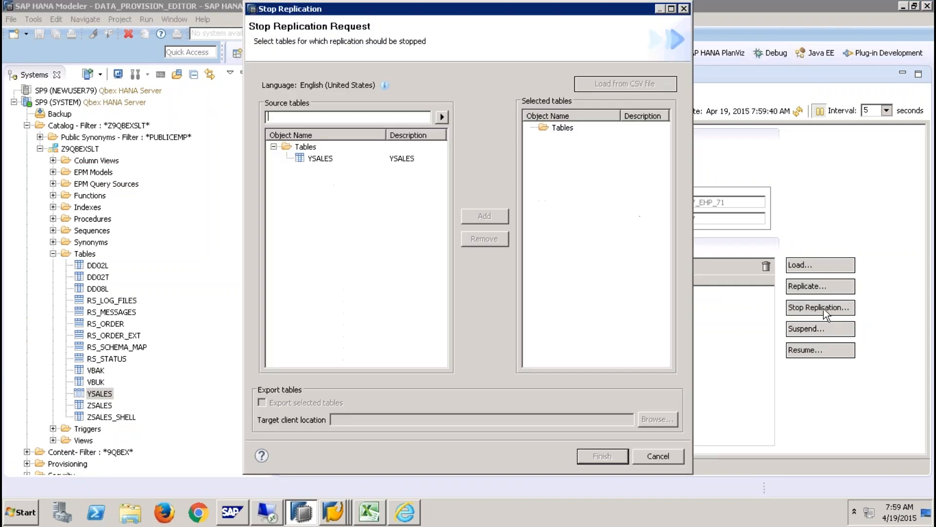
pyautogui.click(316, 159)
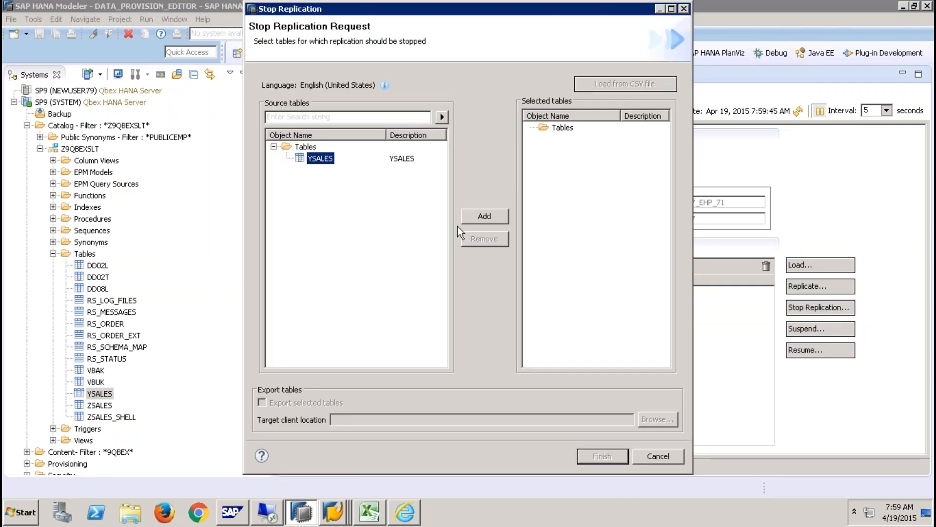
pyautogui.click(493, 215)
pyautogui.click(600, 456)
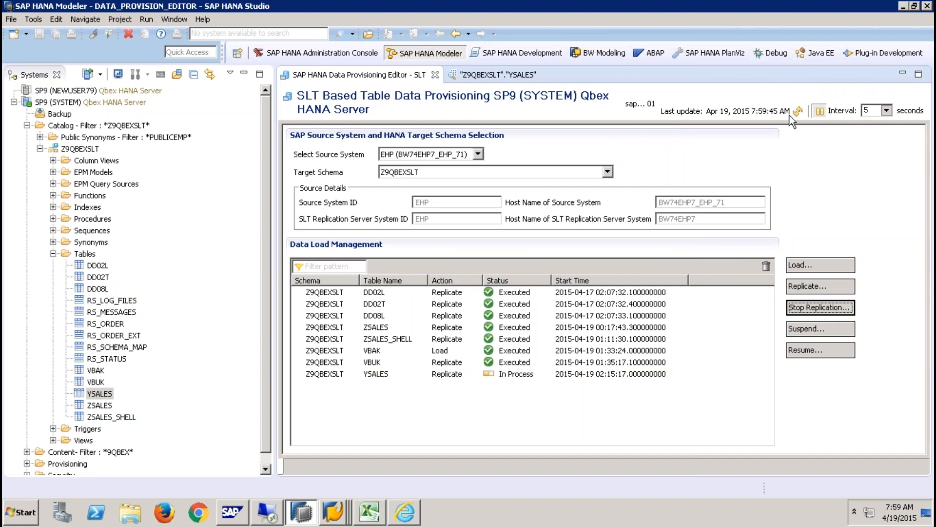
pyautogui.click(797, 112)
pyautogui.click(799, 111)
# - Search for YSALES, add it to a new Replicate request, finish and refresh
pyautogui.click(818, 285)
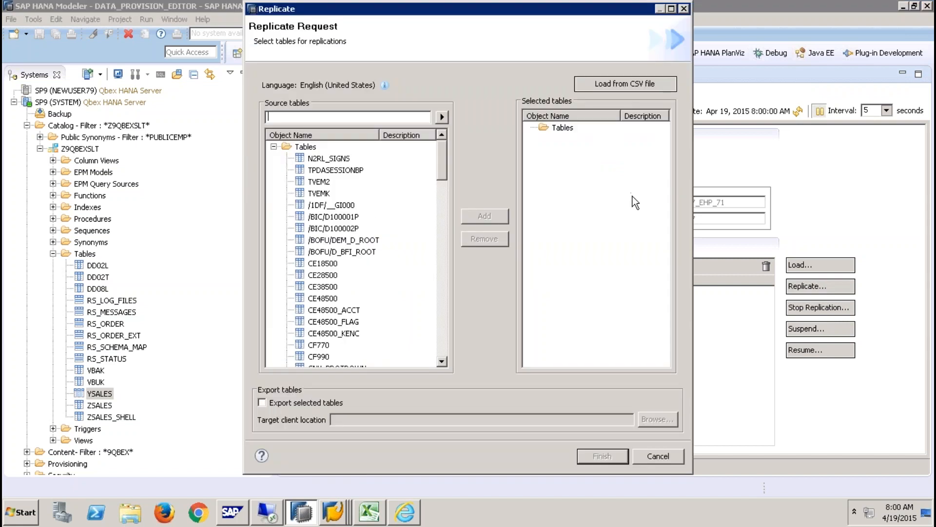
pyautogui.write('YSALES')
pyautogui.click(441, 117)
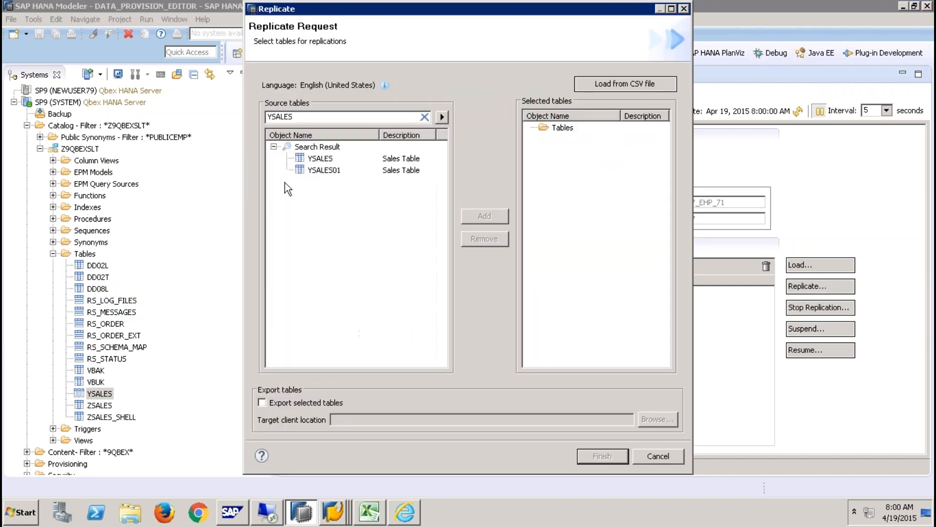
pyautogui.click(326, 159)
pyautogui.click(502, 213)
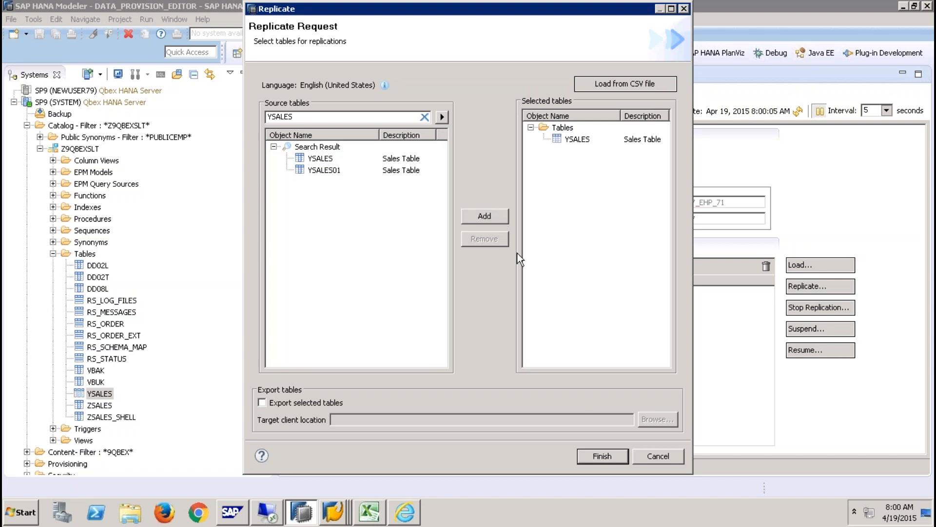
pyautogui.click(599, 461)
pyautogui.click(798, 111)
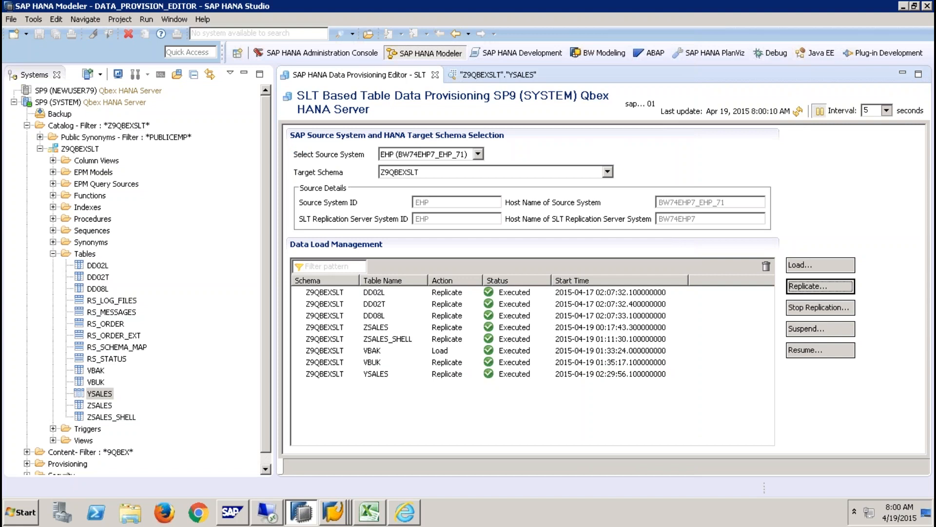
# - Refresh the data provisioning status repeatedly while YSALES replication progresses
pyautogui.click(798, 112)
pyautogui.click(798, 113)
pyautogui.click(798, 113)
pyautogui.click(798, 112)
pyautogui.click(798, 114)
pyautogui.click(799, 112)
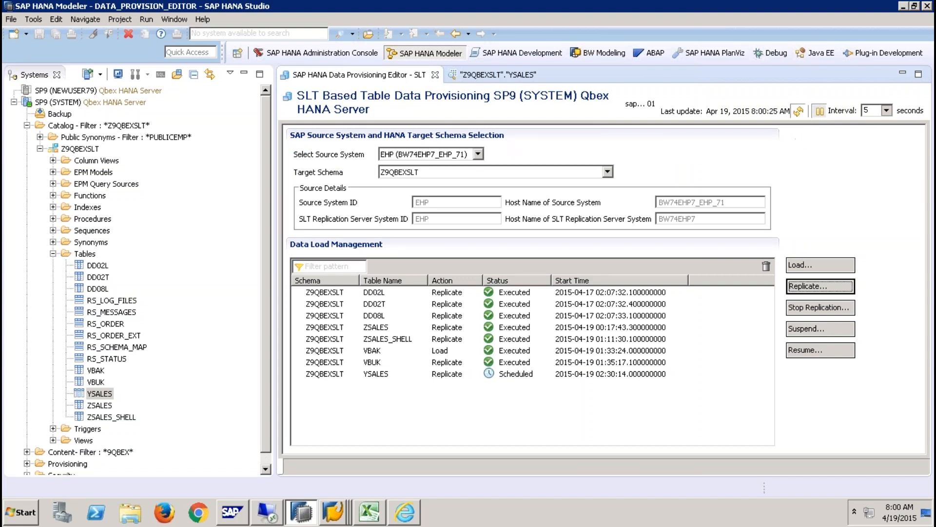
pyautogui.click(798, 113)
pyautogui.click(799, 112)
pyautogui.click(799, 114)
pyautogui.click(799, 113)
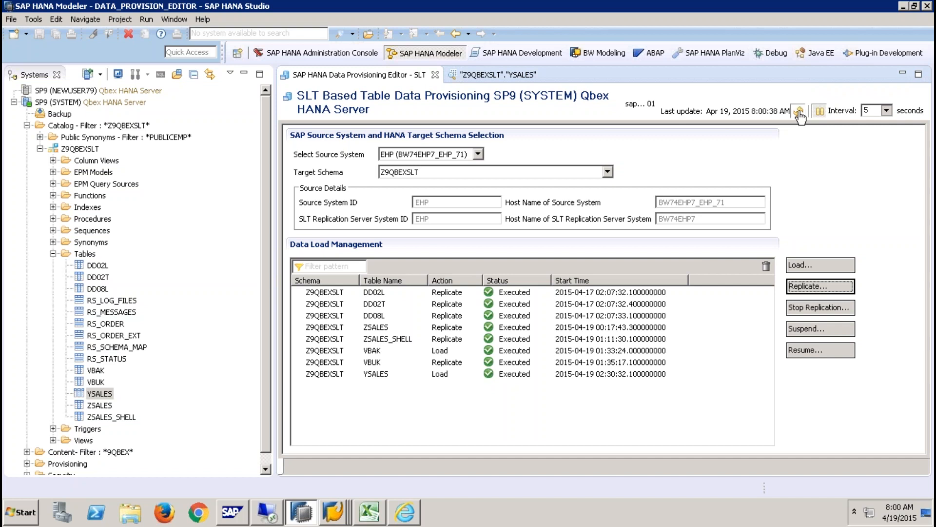
pyautogui.click(799, 113)
pyautogui.click(800, 114)
pyautogui.click(799, 112)
pyautogui.click(799, 112)
pyautogui.click(799, 114)
pyautogui.click(799, 117)
pyautogui.click(799, 112)
pyautogui.click(797, 115)
pyautogui.click(797, 116)
pyautogui.click(799, 115)
pyautogui.click(798, 116)
# - Refresh the Tables folder and check that the YSALES target table now holds 12 rows
pyautogui.rightClick(96, 255)
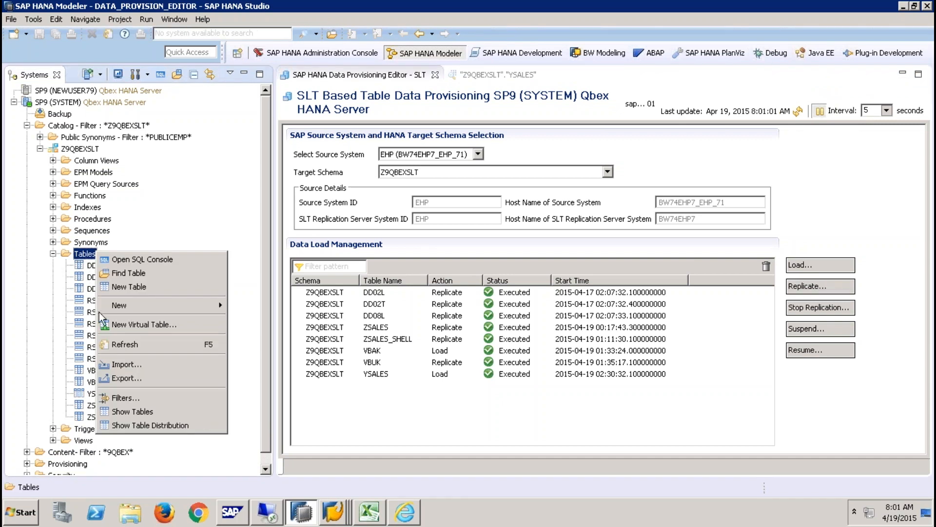
pyautogui.click(126, 345)
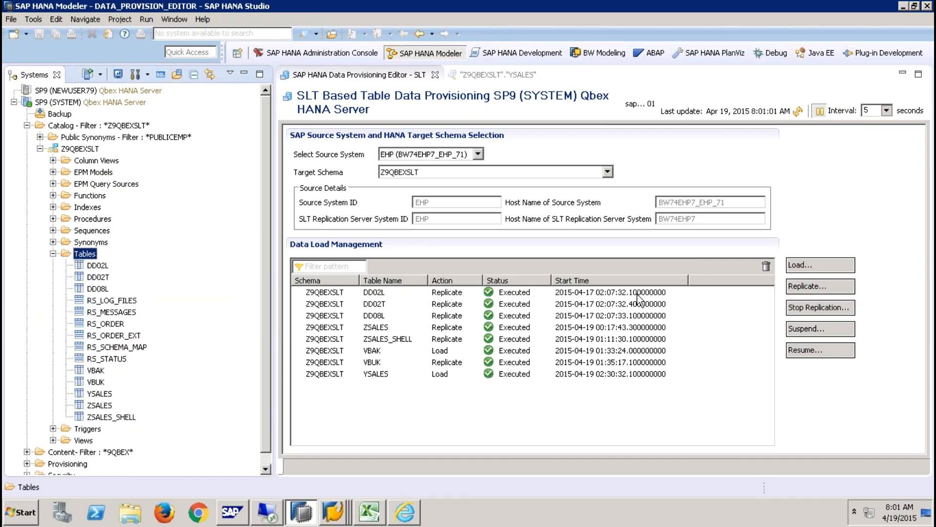
pyautogui.click(798, 112)
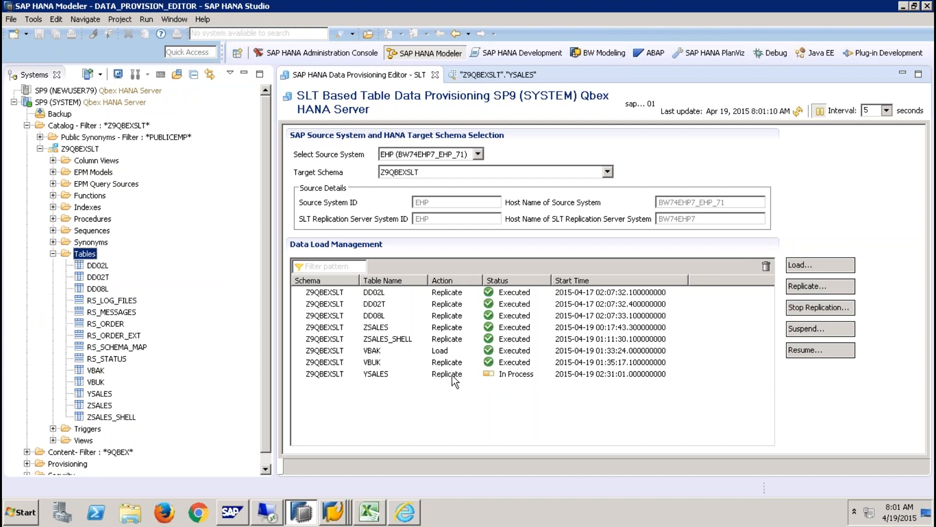
pyautogui.click(490, 75)
pyautogui.click(918, 95)
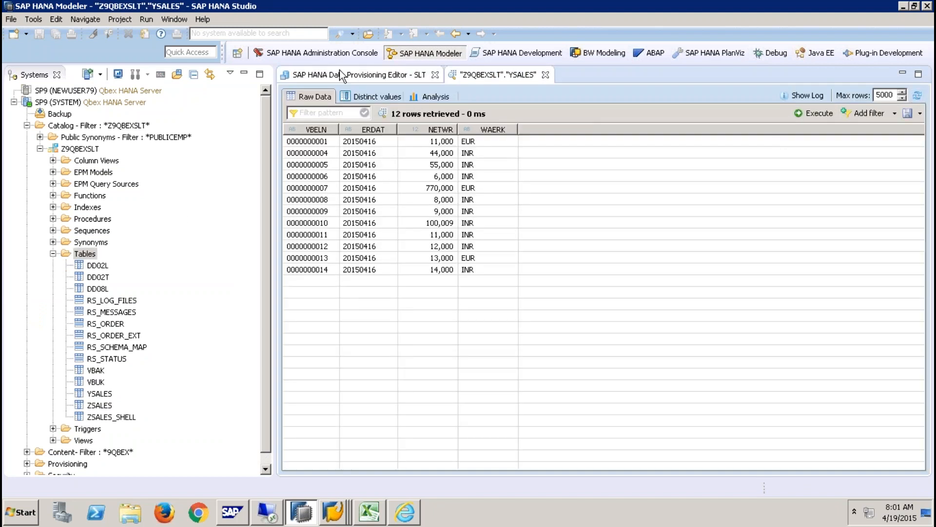
pyautogui.click(354, 79)
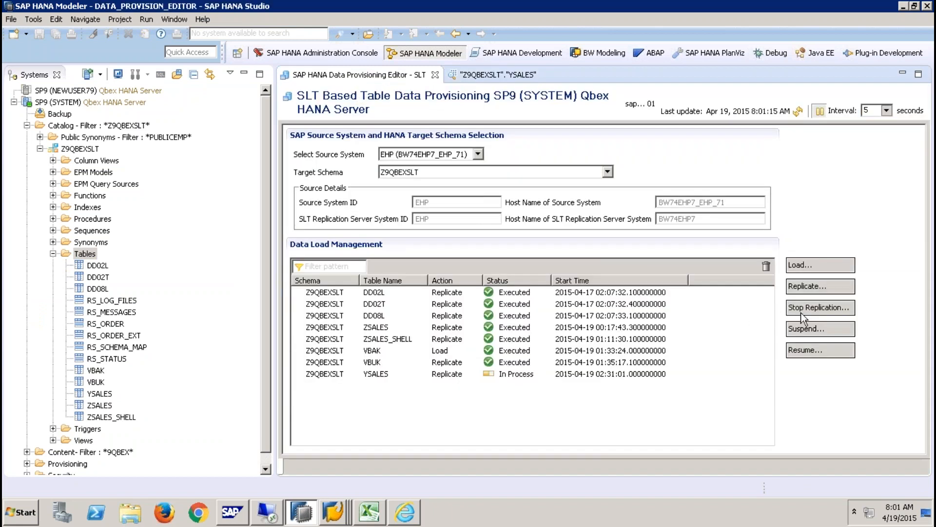
# - Submit a Stop Replication request for YSALES and refresh the status list
pyautogui.click(821, 307)
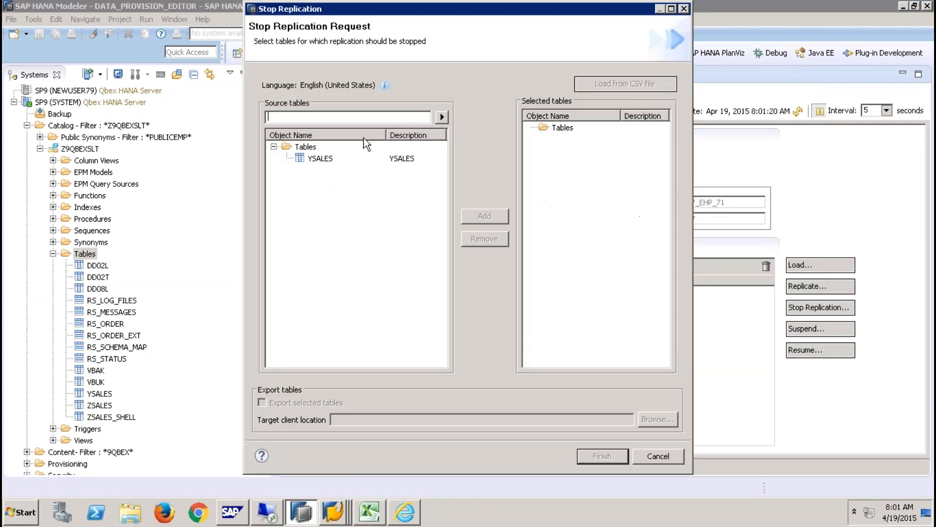
pyautogui.click(321, 159)
pyautogui.click(500, 219)
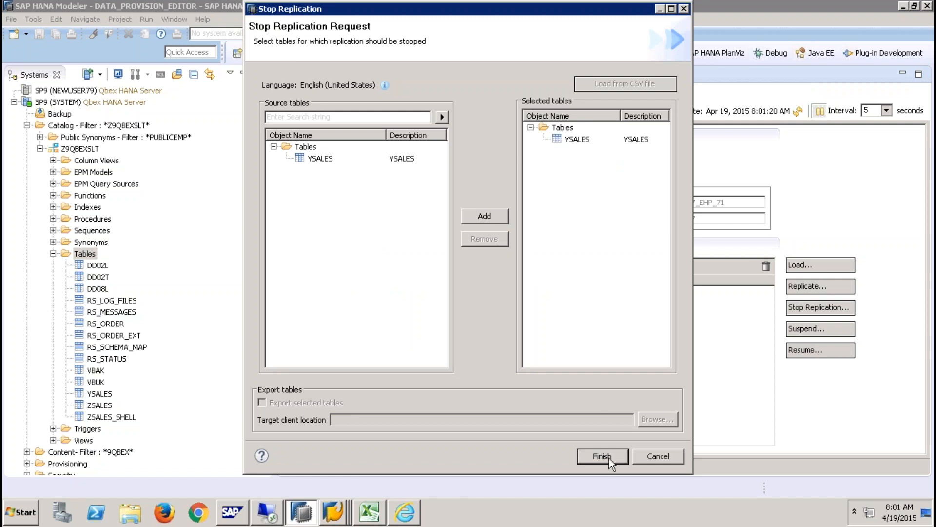
pyautogui.click(610, 465)
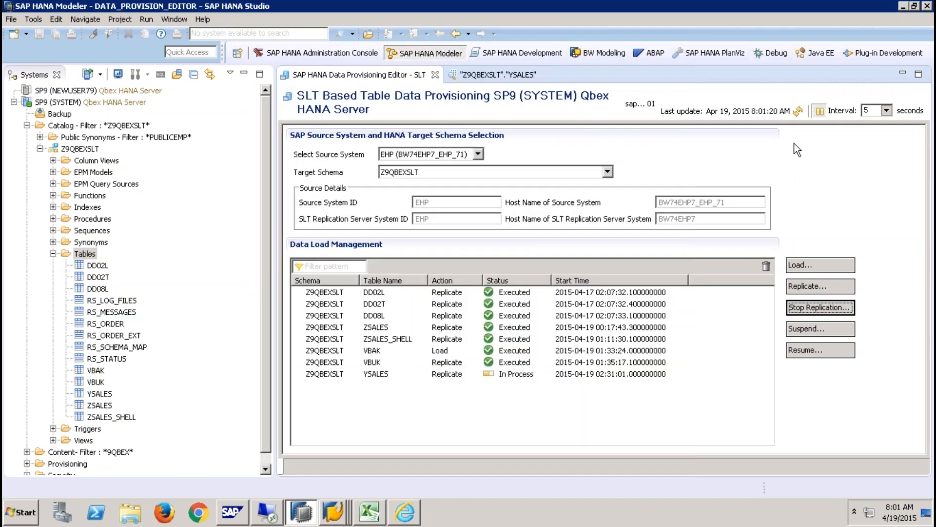
pyautogui.click(798, 111)
# - Review the YSALES table data, then open a Load request and cancel it without loading
pyautogui.click(498, 75)
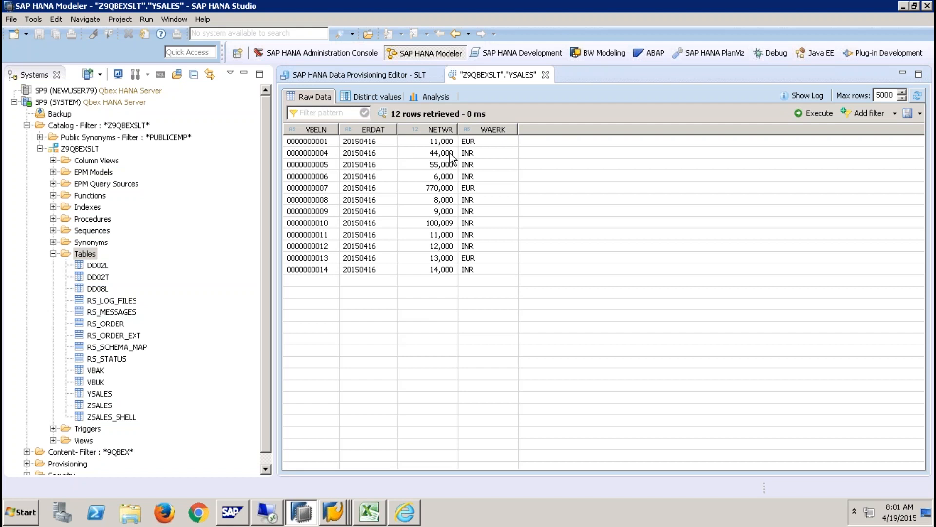
pyautogui.click(395, 75)
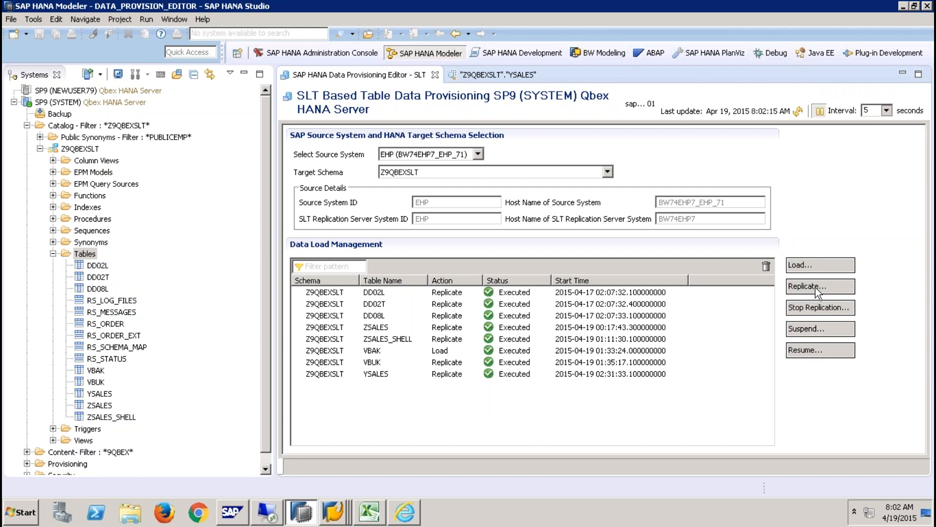
pyautogui.click(815, 266)
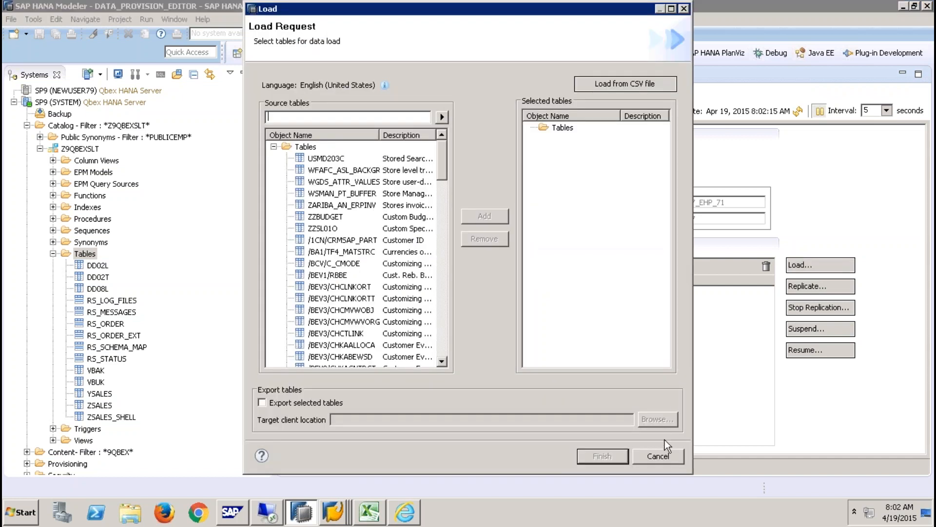
pyautogui.click(663, 454)
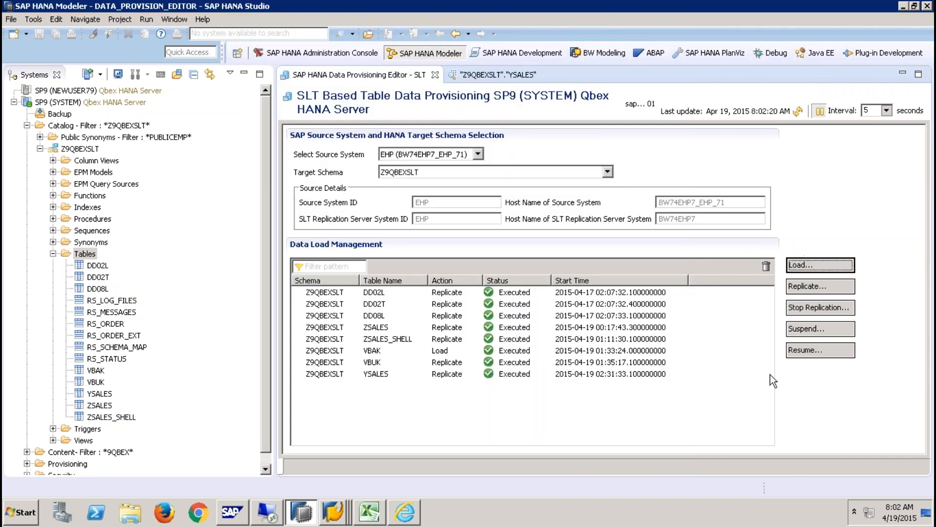
# - Open RS_ORDER's contents in a SQL console via Open Content and select the table name in the query
pyautogui.click(117, 325)
pyautogui.rightClick(117, 325)
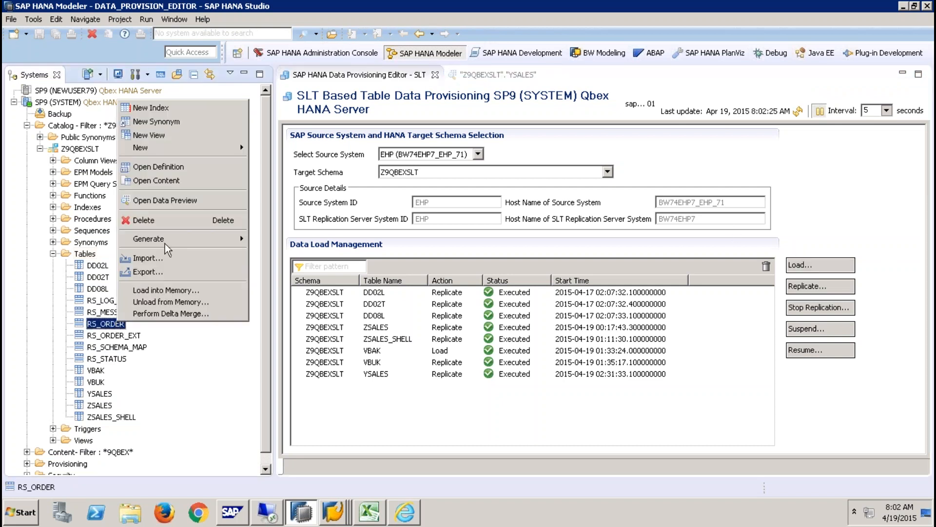
pyautogui.click(161, 220)
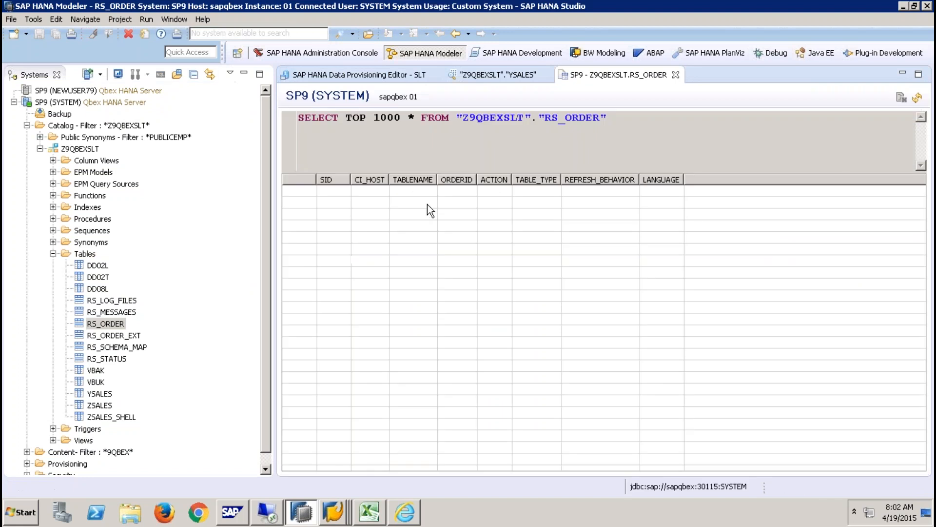
pyautogui.click(546, 118)
pyautogui.keyDown('shift'); pyautogui.click(604, 117); pyautogui.keyUp('shift')
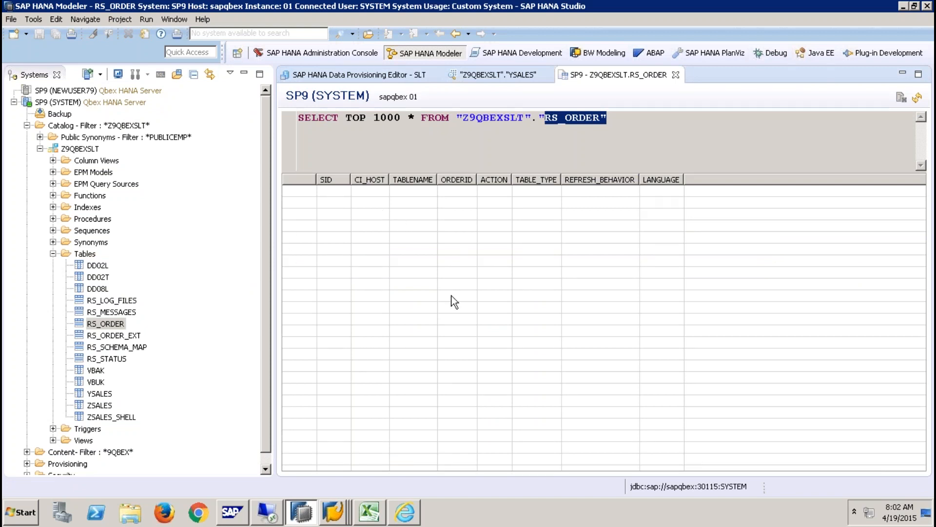
pyautogui.click(561, 121)
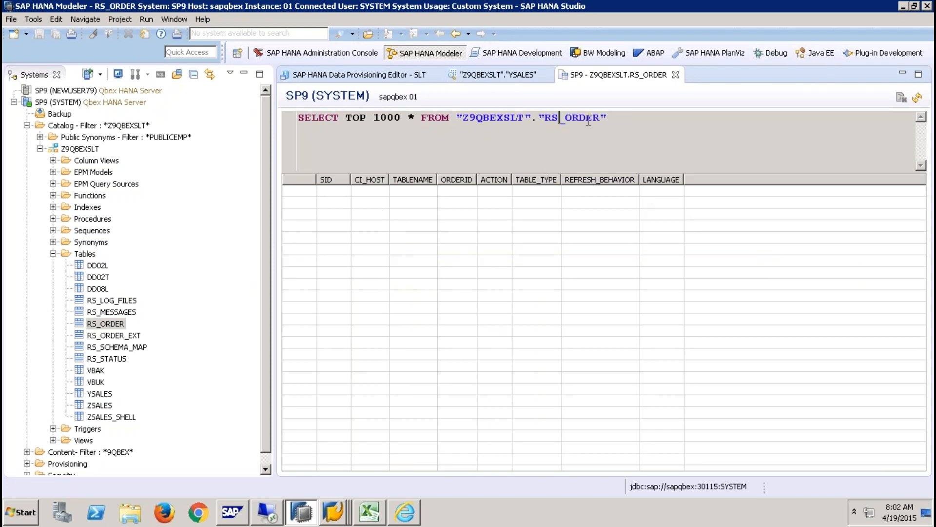
pyautogui.moveTo(599, 119); pyautogui.dragTo(573, 119)
pyautogui.click(314, 75)
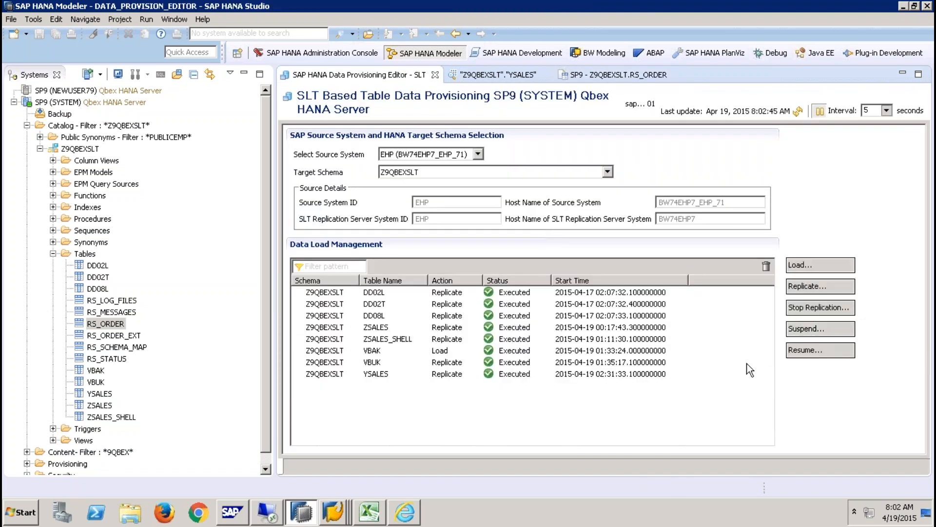
pyautogui.click(599, 76)
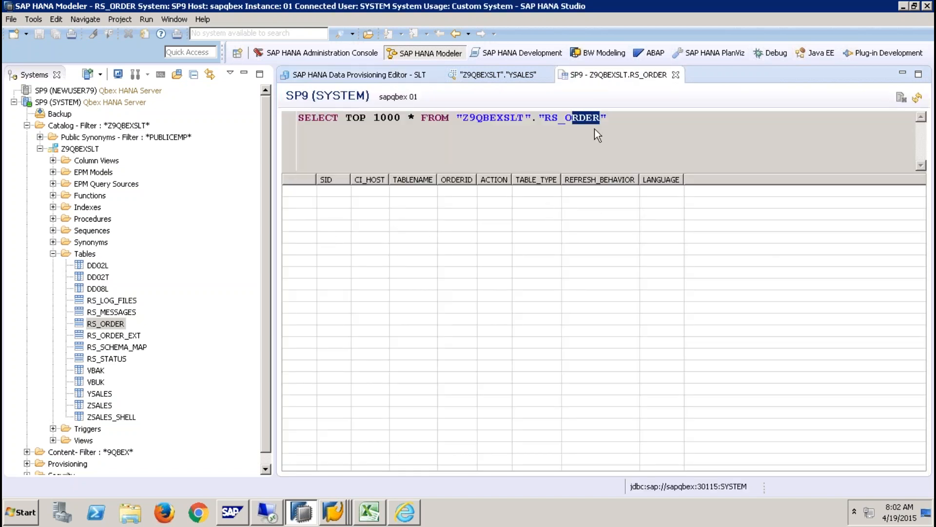
# - Minimize the remote desktop session to reach the local taskbar
pyautogui.moveTo(482, 4)
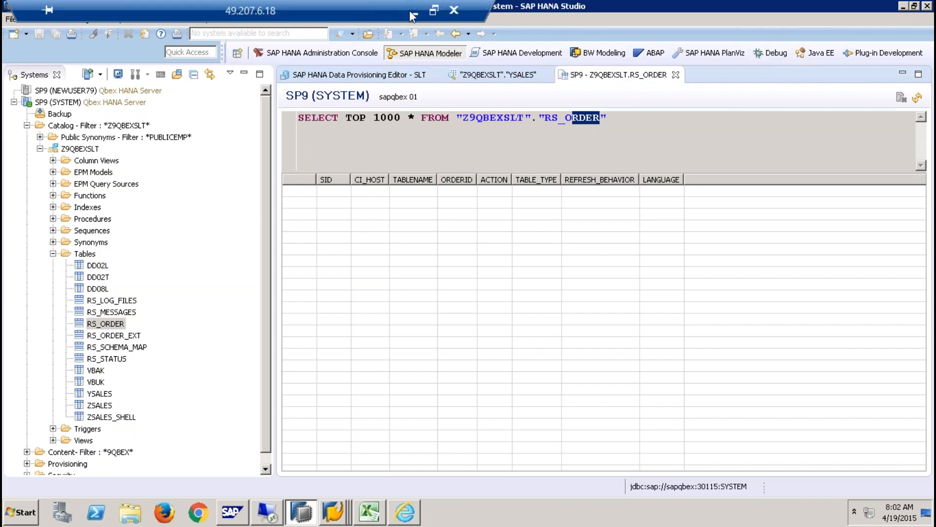
pyautogui.click(413, 15)
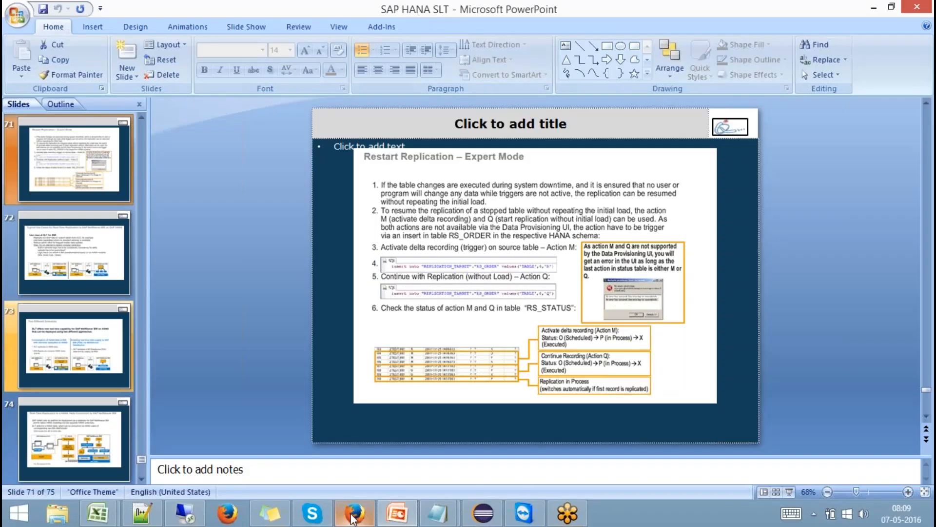
pyautogui.moveTo(353, 518)
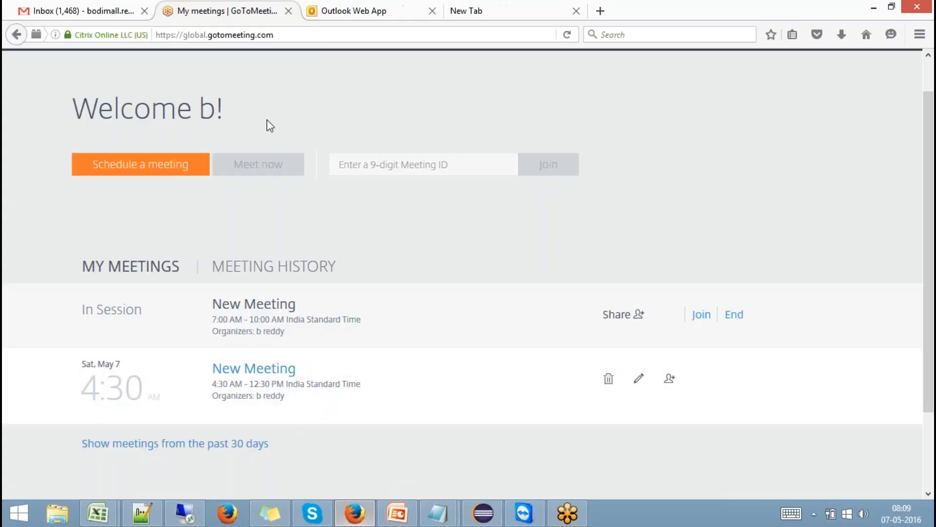
# - Search the web for 'Slt RSORDER' in a new Firefox tab
pyautogui.click(488, 9)
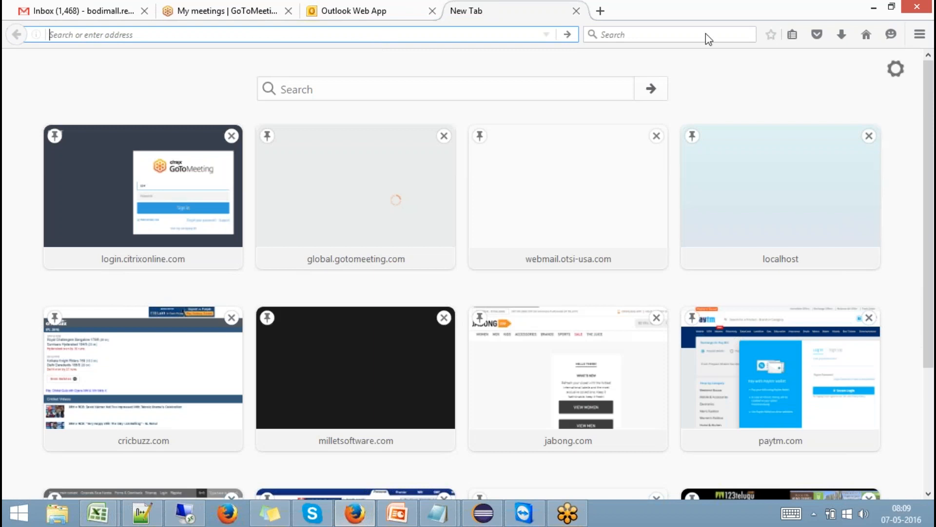
pyautogui.click(784, 44)
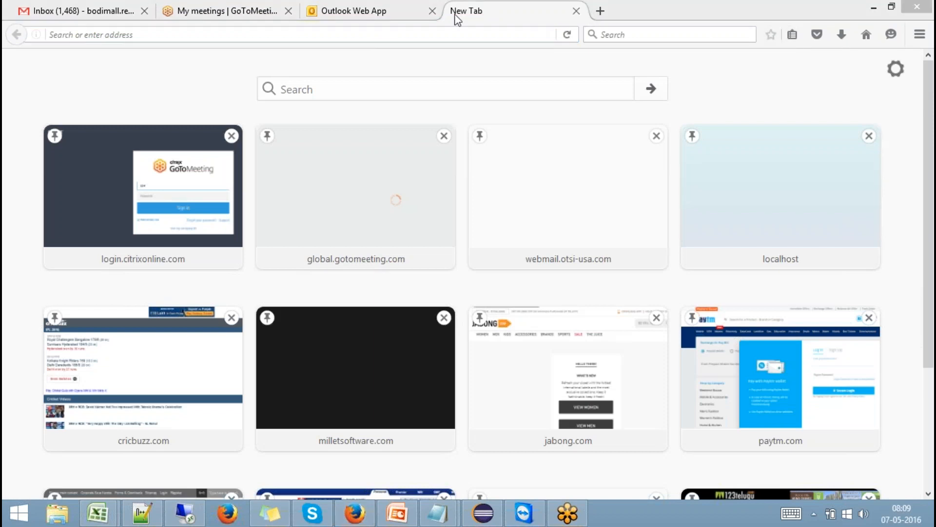
pyautogui.click(624, 33)
pyautogui.write('SSLT')
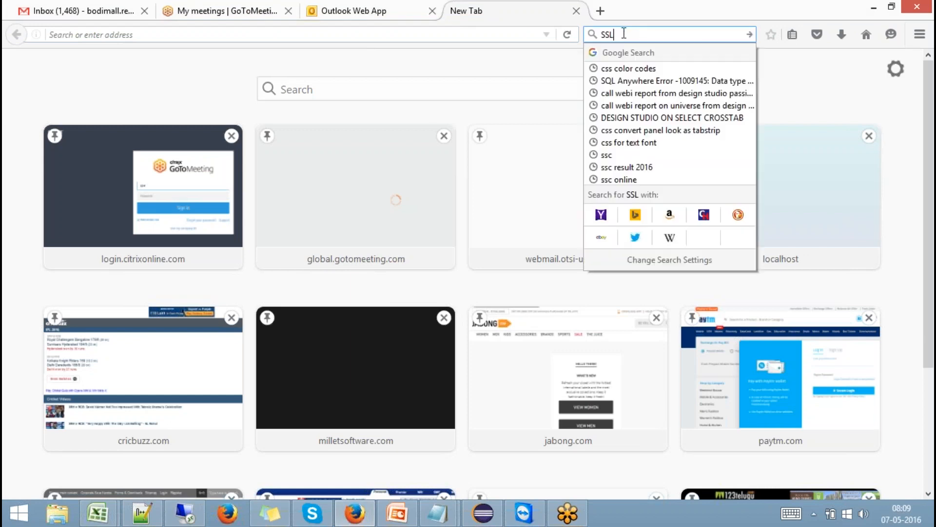
pyautogui.press('BackSpace')
pyautogui.press('BackSpace')
pyautogui.press('BackSpace')
pyautogui.press('BackSpace')
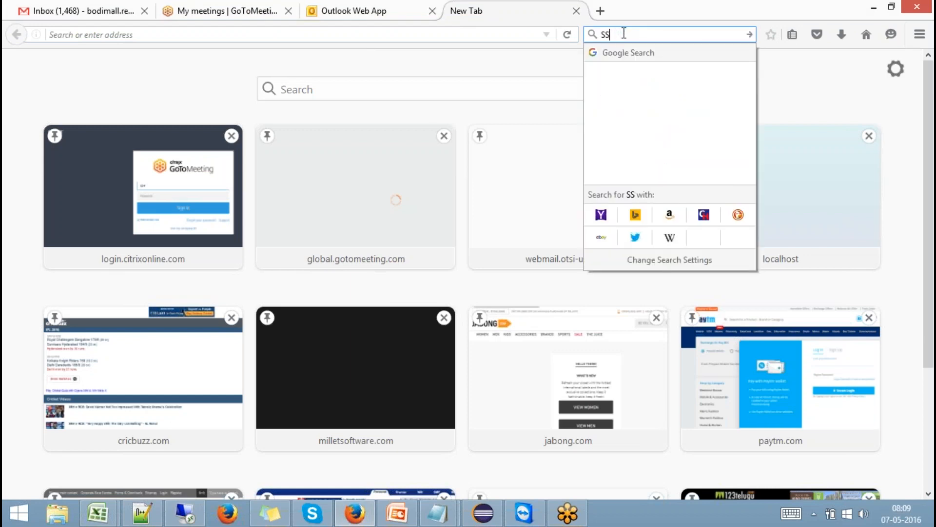
pyautogui.write('lt ')
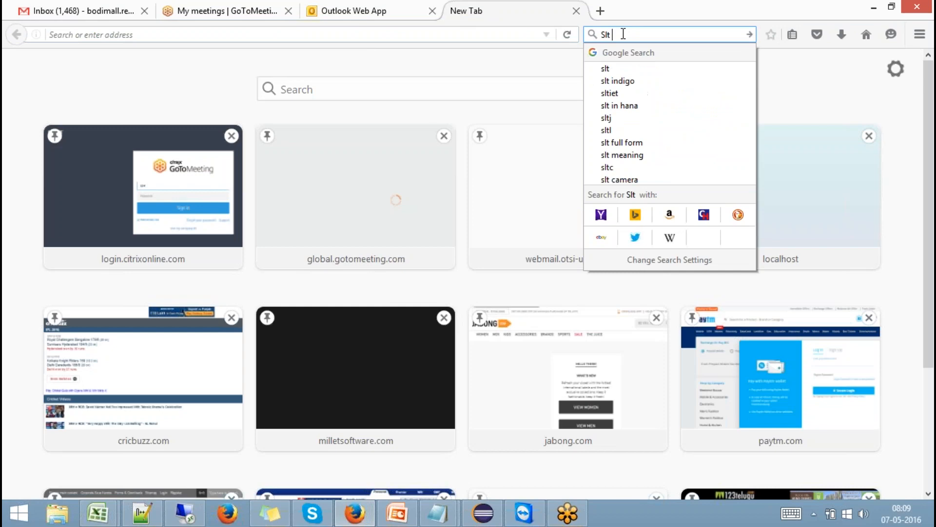
pyautogui.write('RSORDER')
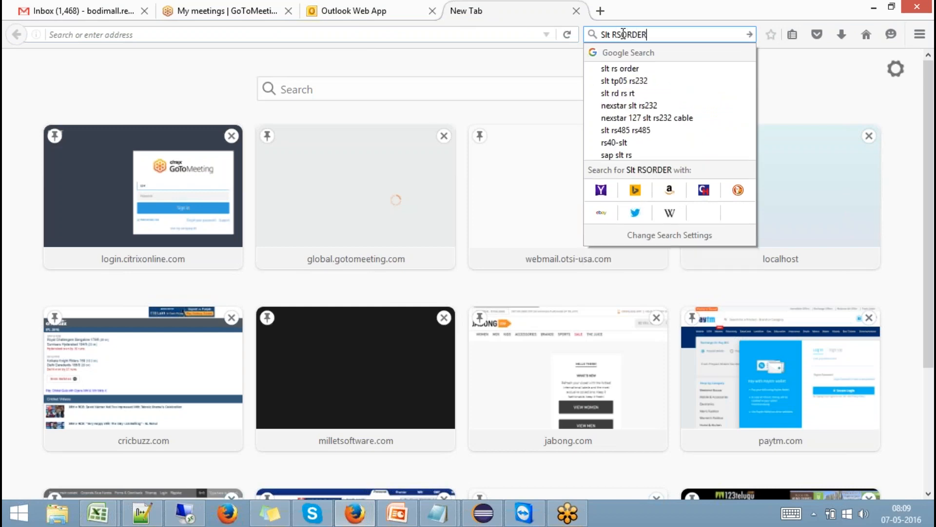
pyautogui.press('Return')
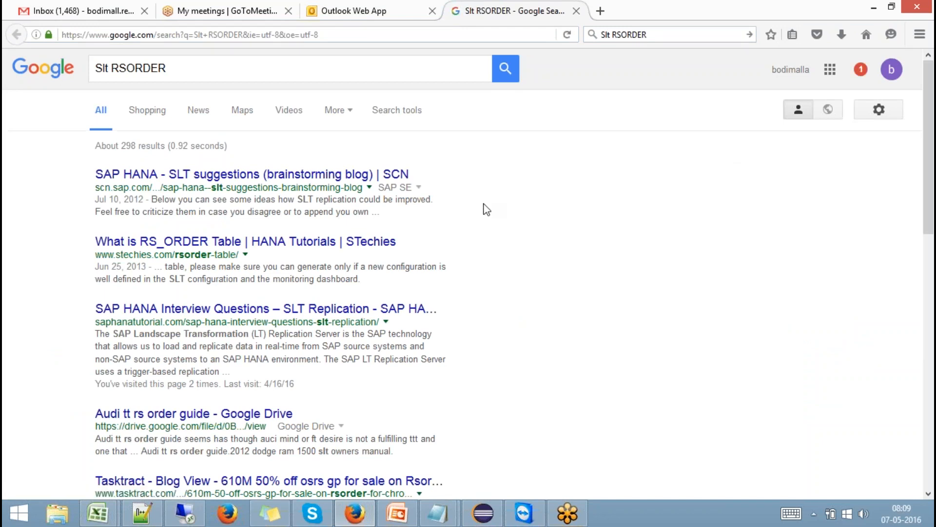
# - Extend the query with 'Action codes' and open the STechies 'What is RS_ORDER Table' article
pyautogui.click(656, 35)
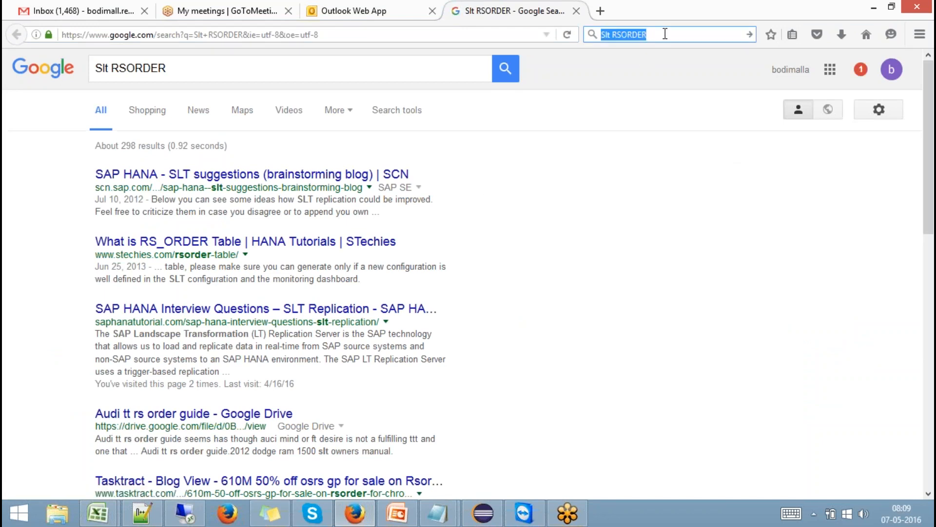
pyautogui.click(715, 39)
pyautogui.write('Action codes')
pyautogui.press('Return')
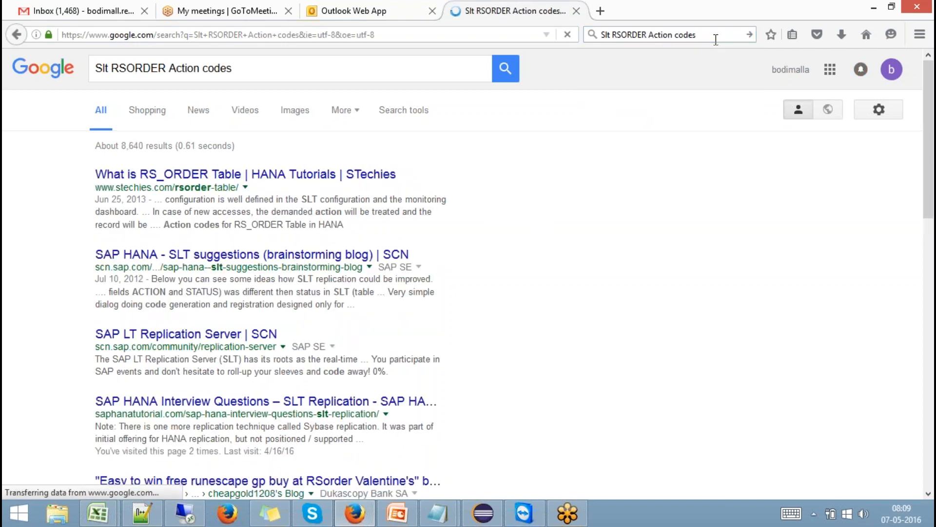
pyautogui.click(318, 179)
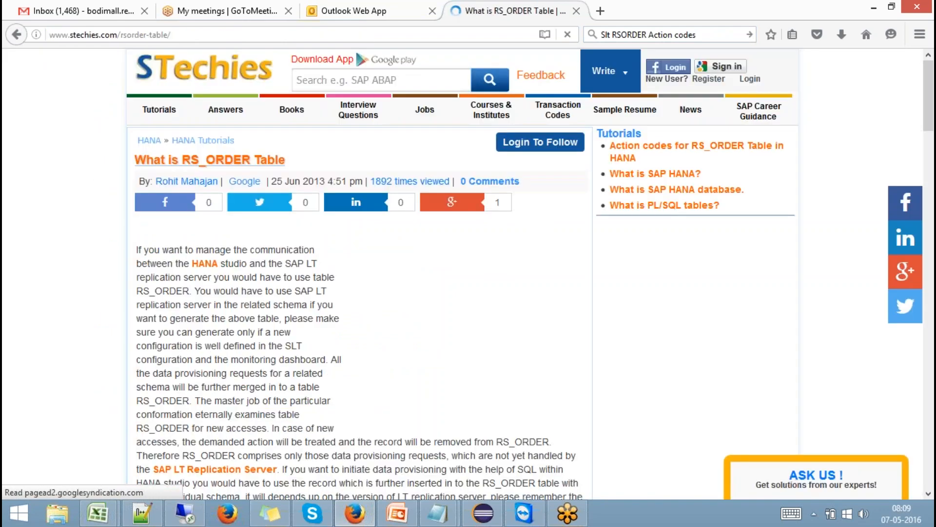
pyautogui.scroll(-4, 382, 192)
pyautogui.scroll(2, 382, 192)
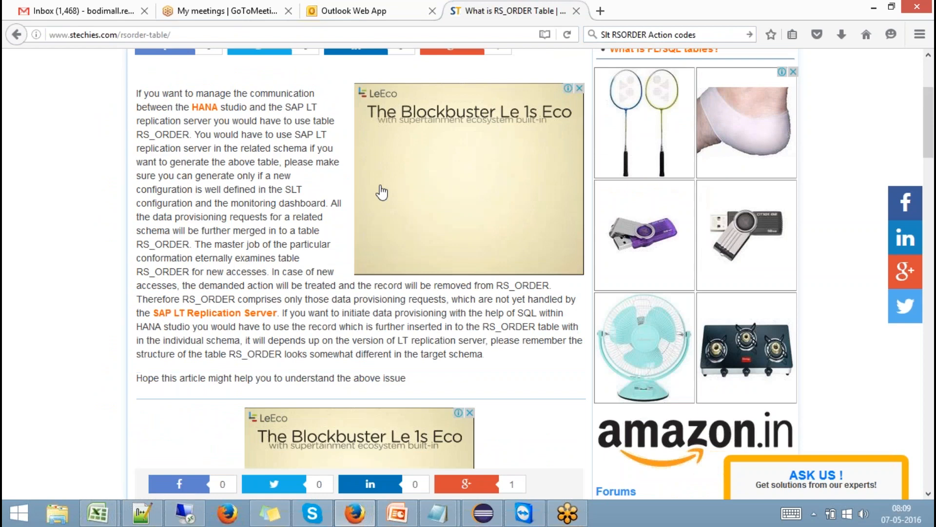
pyautogui.scroll(-4, 342, 185)
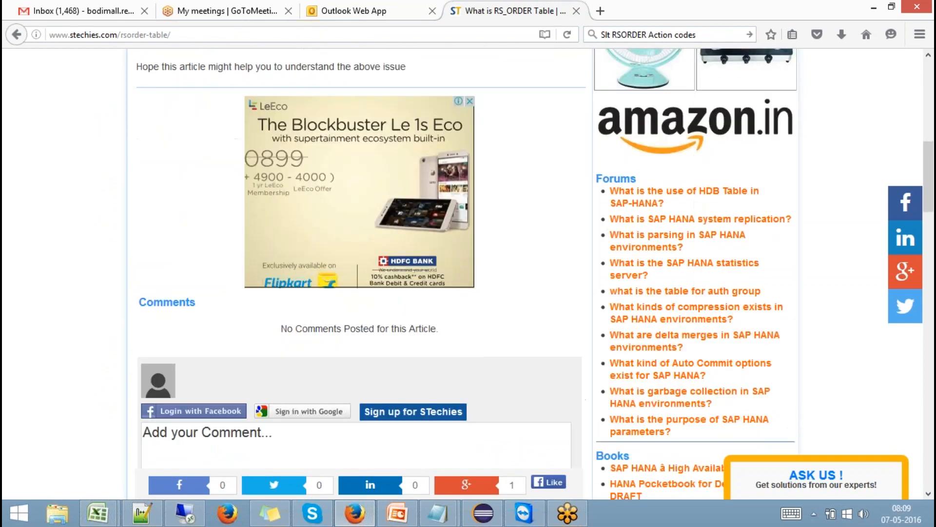
pyautogui.click(13, 40)
pyautogui.scroll(-1, 199, 230)
pyautogui.scroll(-2, 200, 229)
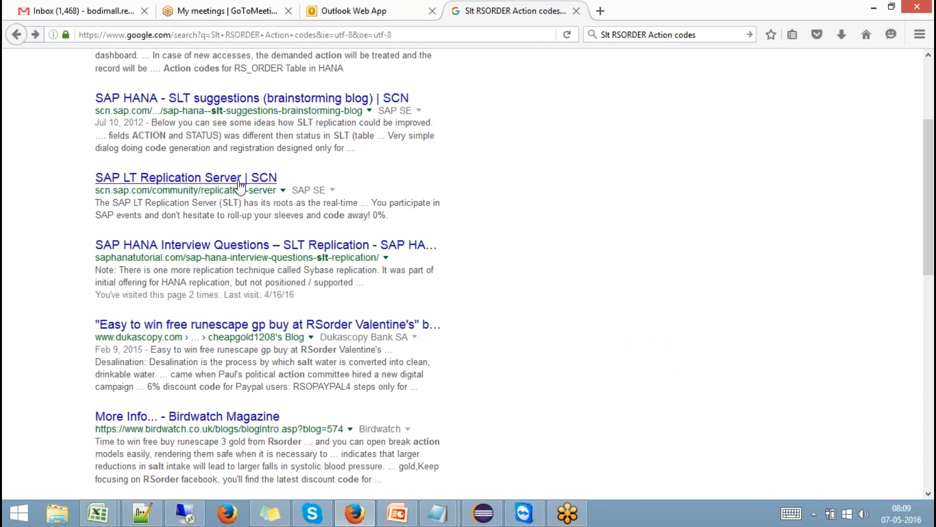
pyautogui.click(241, 183)
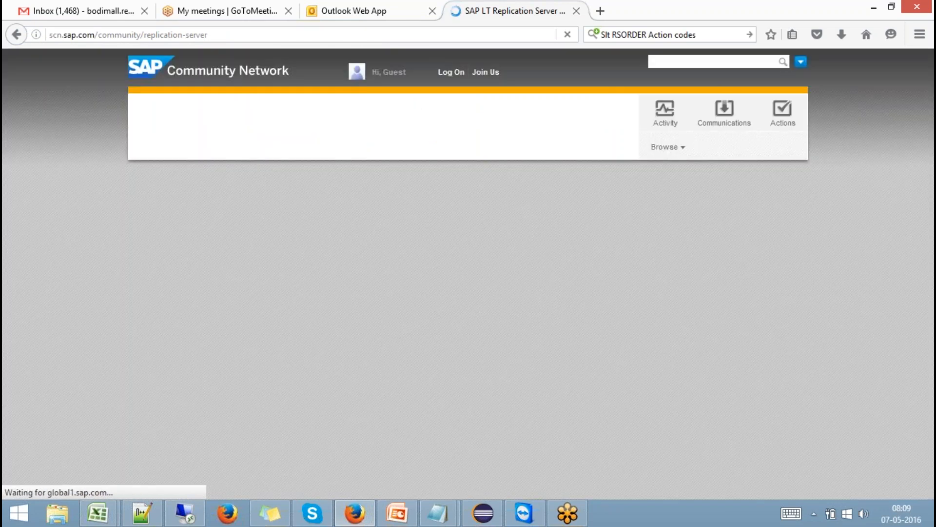
pyautogui.scroll(-1, 242, 183)
pyautogui.scroll(-9, 242, 183)
pyautogui.scroll(8, 242, 183)
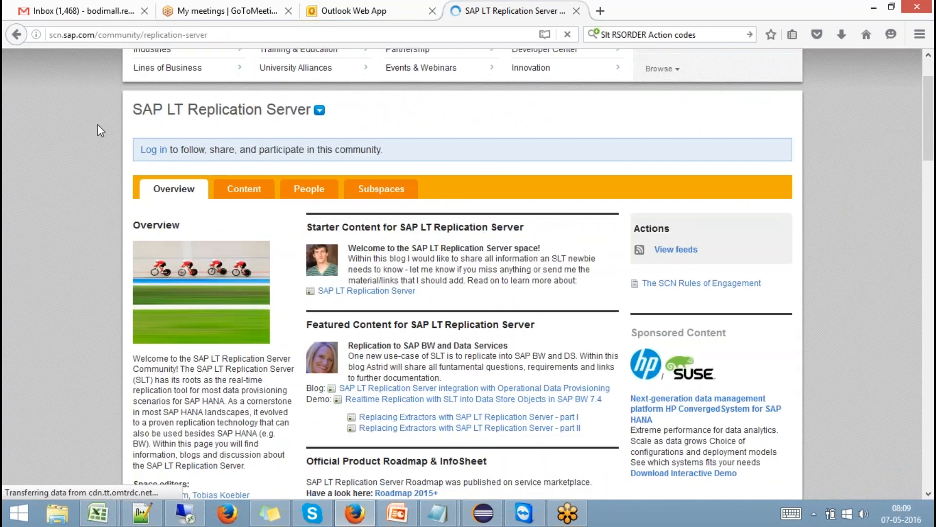
pyautogui.click(16, 35)
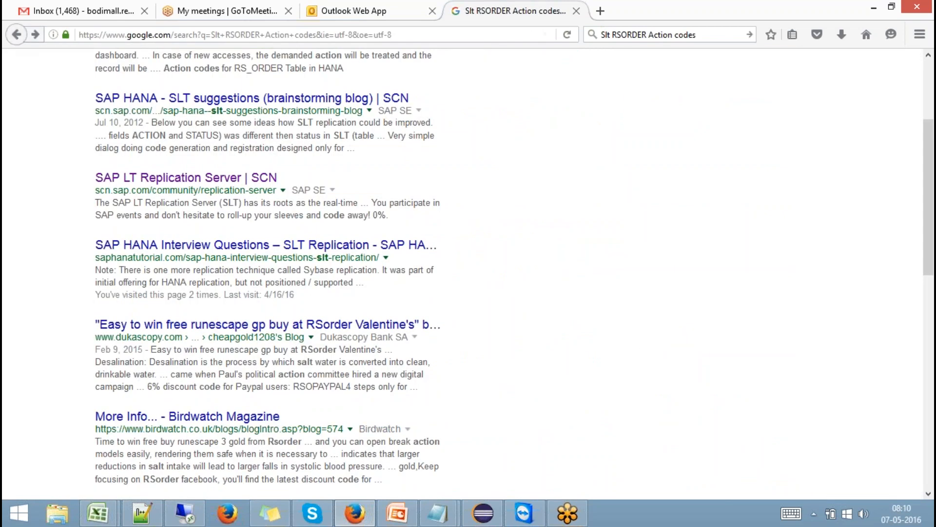
pyautogui.scroll(3, 268, 273)
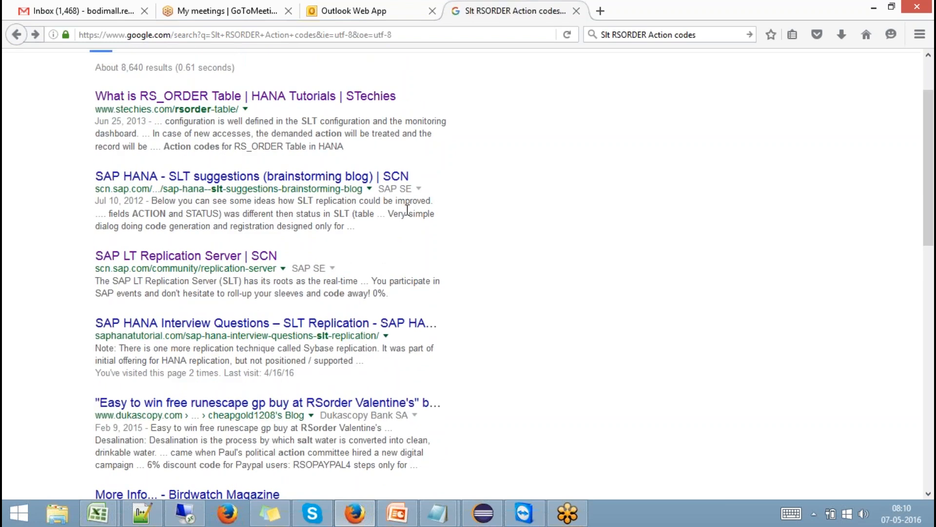
pyautogui.click(303, 178)
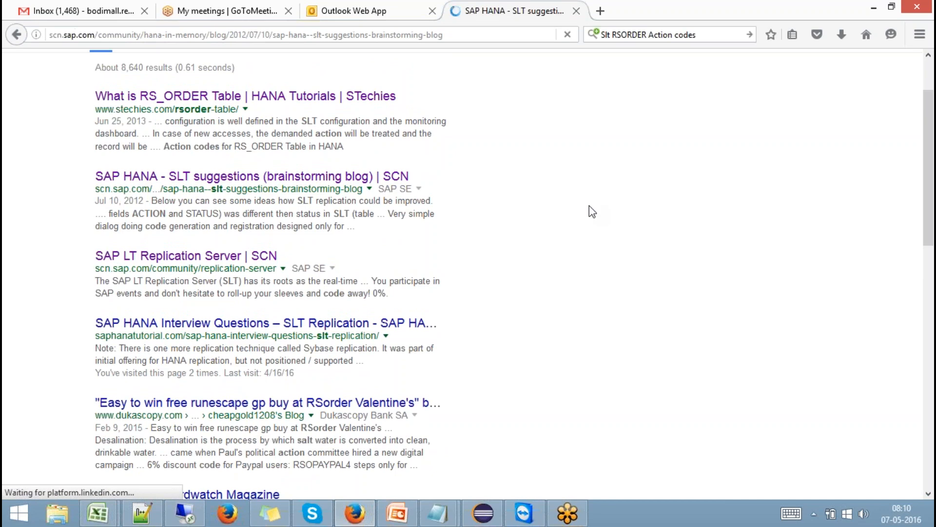
pyautogui.scroll(-10, 589, 206)
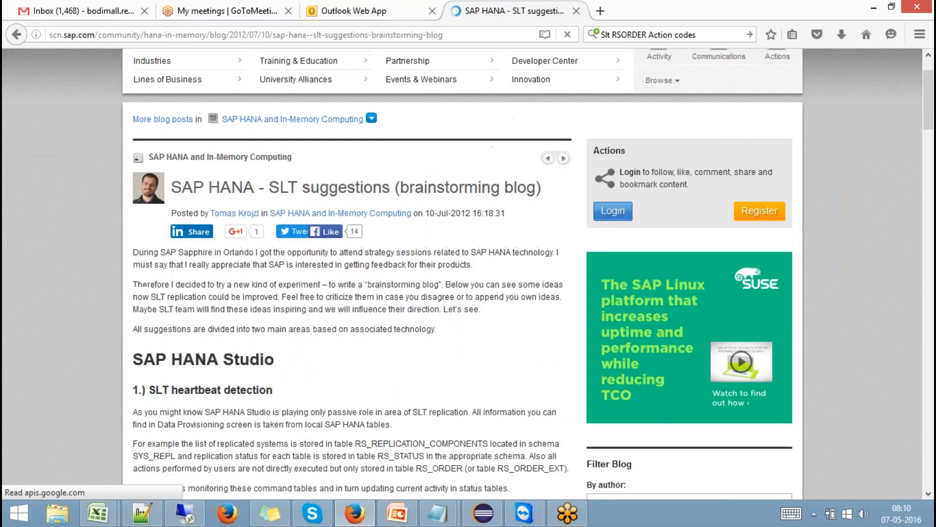
pyautogui.scroll(-6, 463, 273)
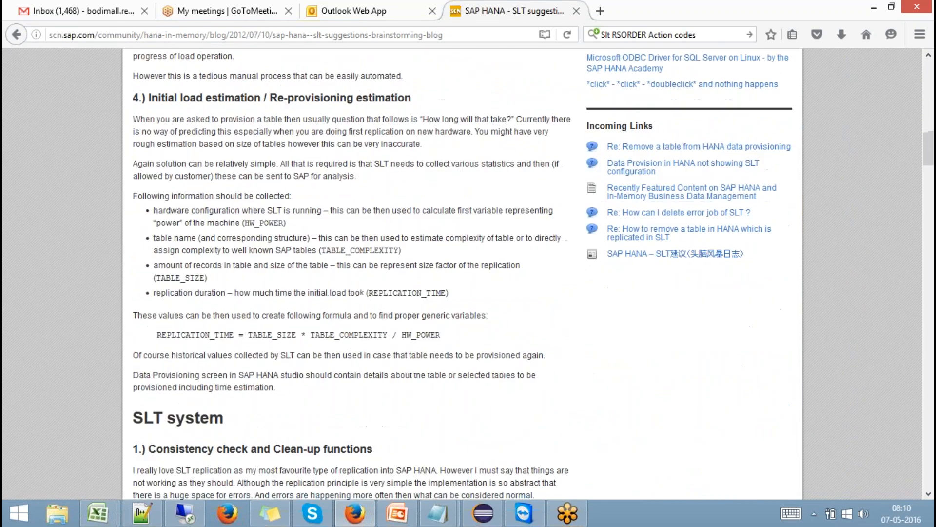
pyautogui.scroll(-2, 462, 272)
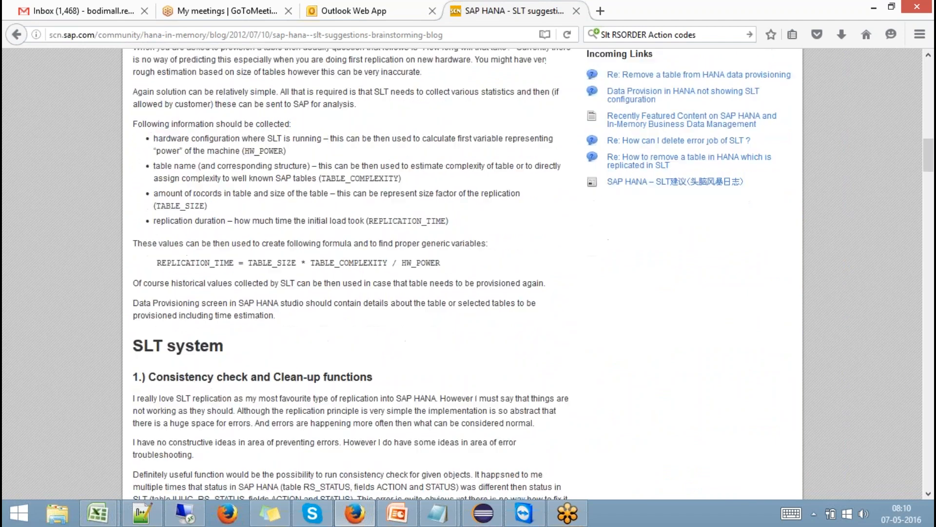
pyautogui.scroll(-12, 463, 273)
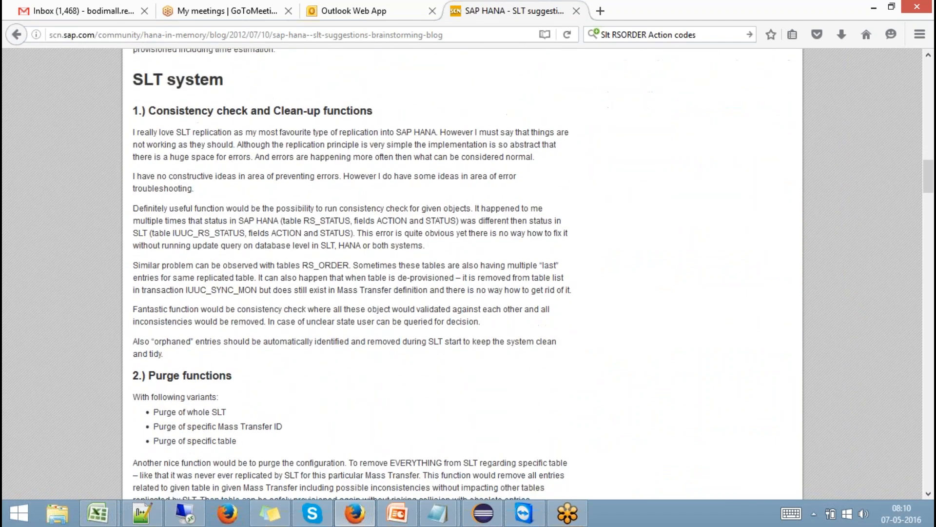
pyautogui.scroll(-9, 463, 273)
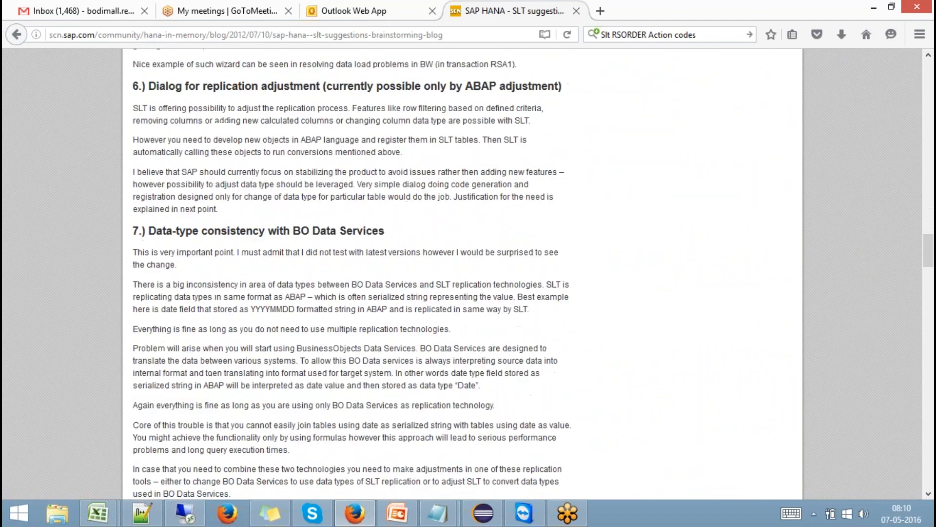
pyautogui.scroll(-9, 462, 273)
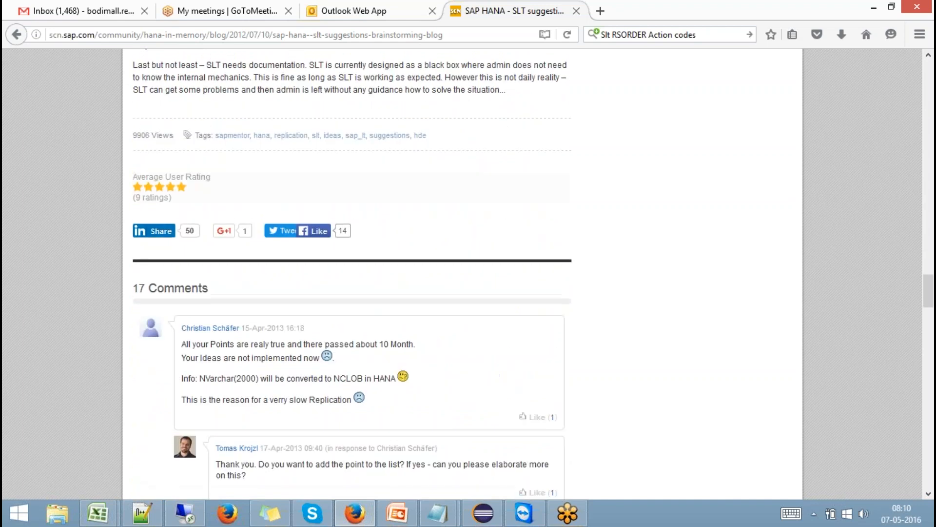
pyautogui.scroll(6, 462, 273)
pyautogui.click(17, 39)
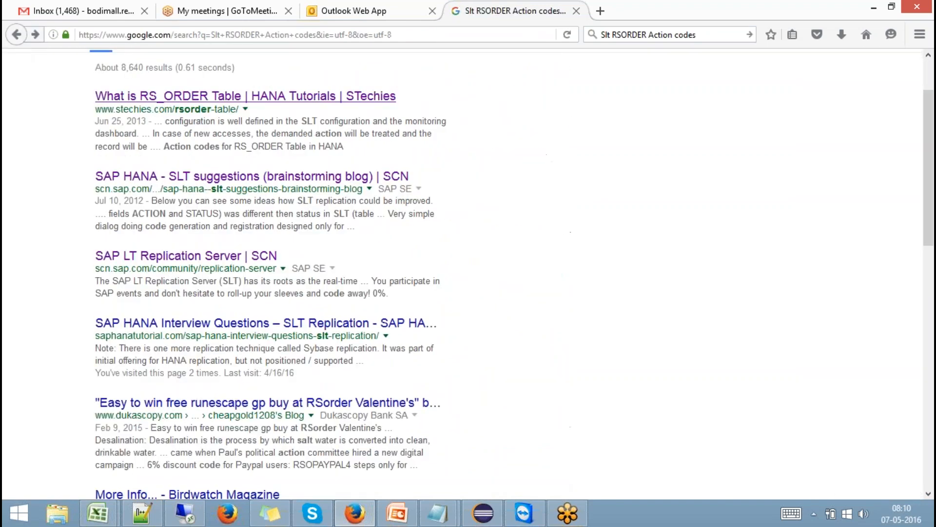
# - Search Google for 'SAP HANA SLT RS_order Action Code', fixing the ZCode typo, and open the first SCN result
pyautogui.moveTo(239, 69); pyautogui.dragTo(41, 68)
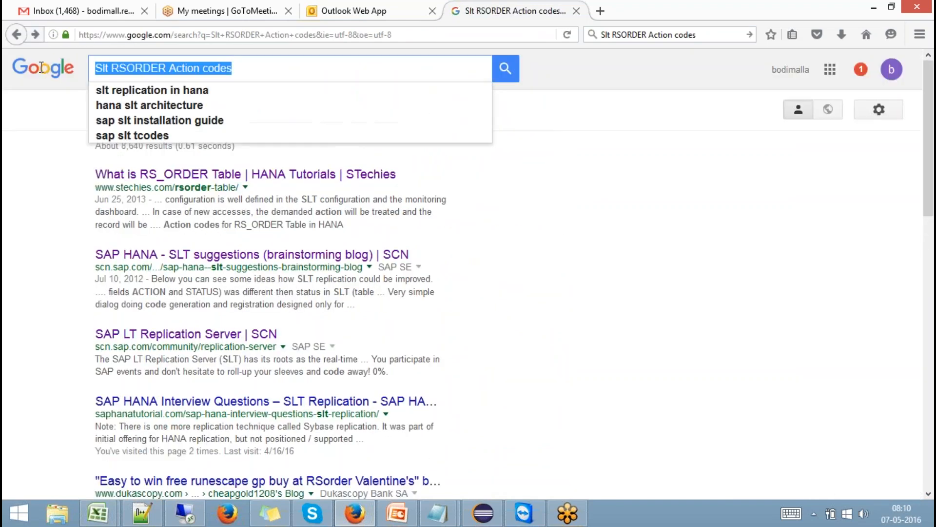
pyautogui.write('SAP ')
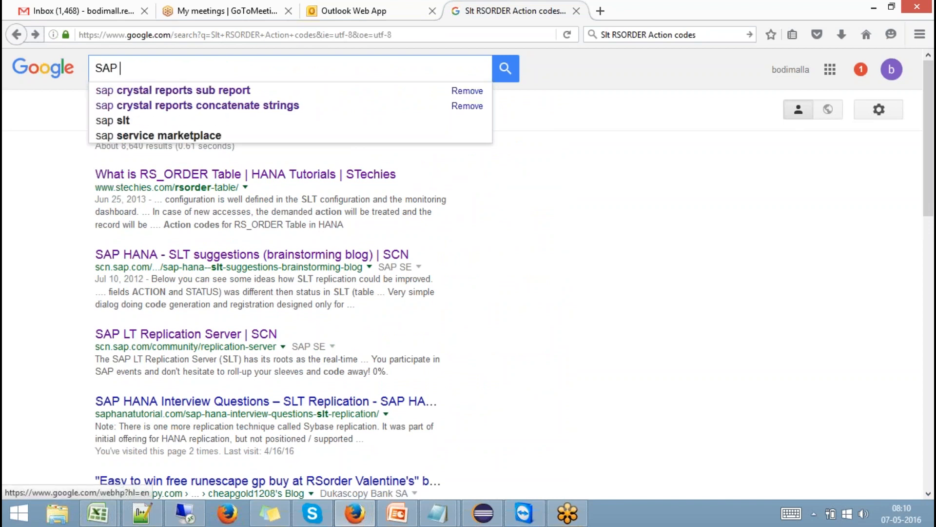
pyautogui.write('HANA SLT ')
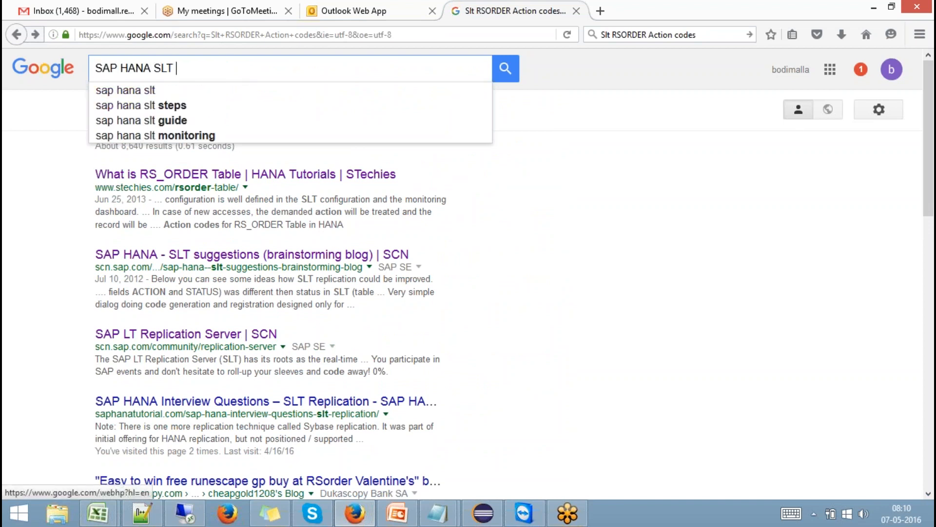
pyautogui.write('RS_order Action ZCode')
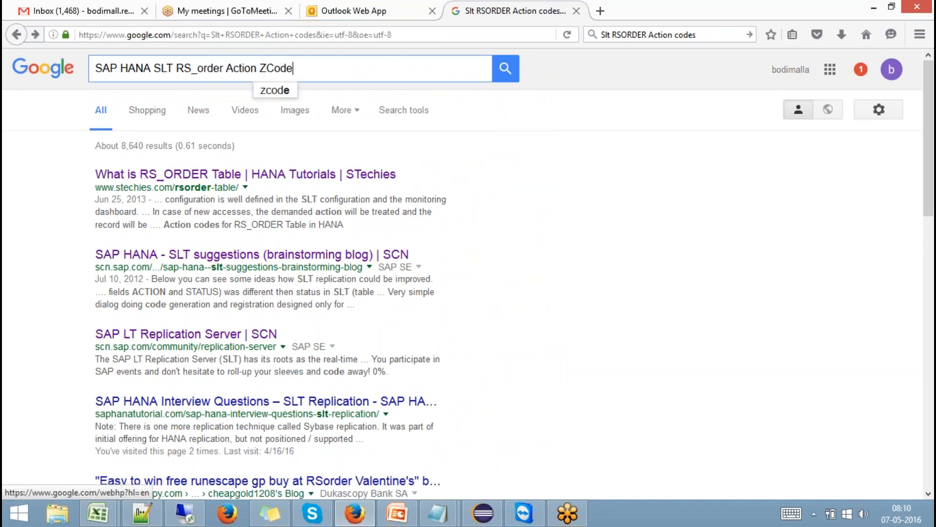
pyautogui.press('Return')
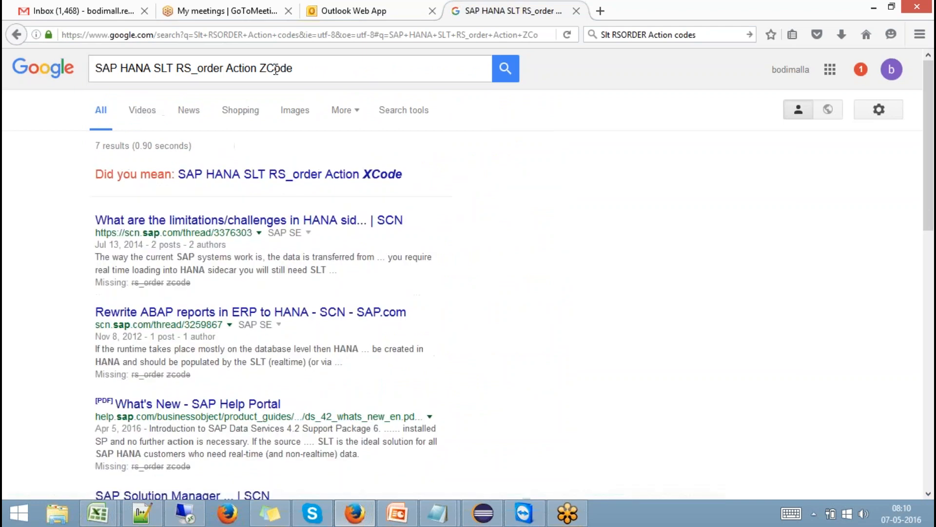
pyautogui.click(268, 69)
pyautogui.press('BackSpace')
pyautogui.press('Return')
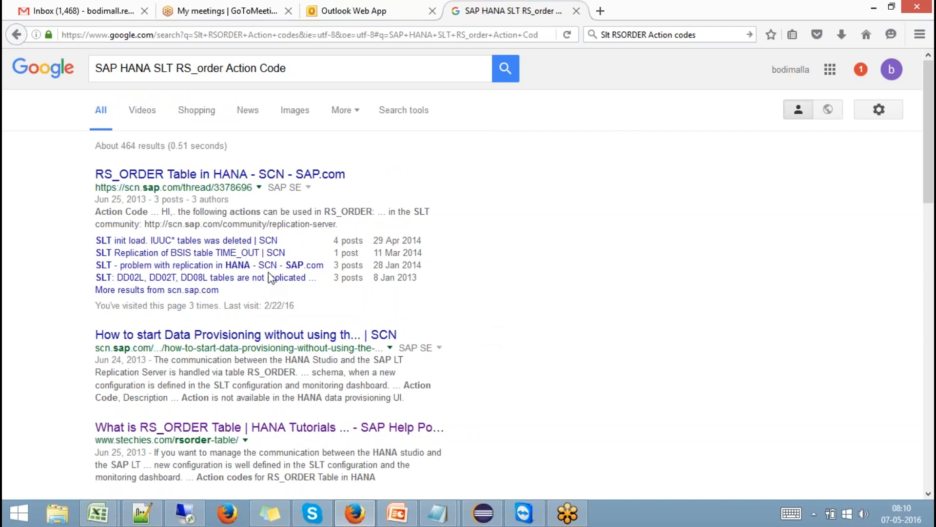
pyautogui.click(288, 179)
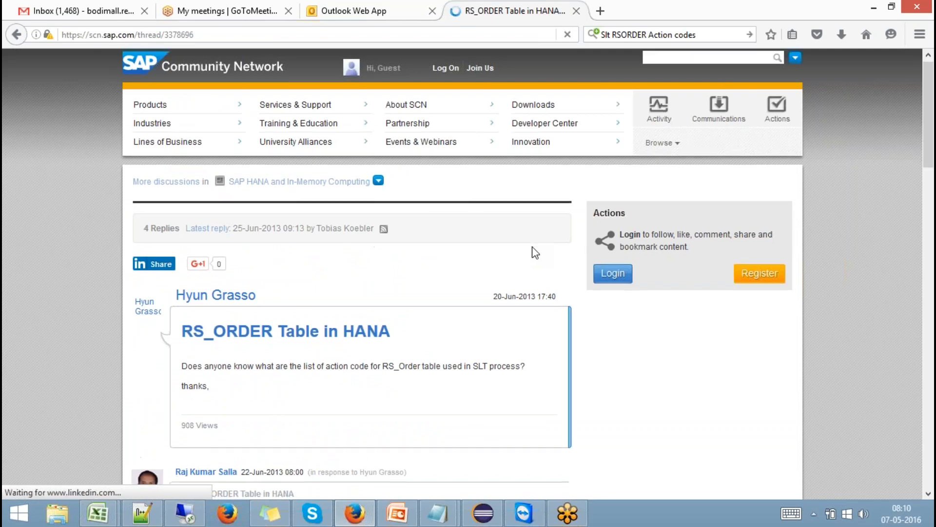
# - Scroll to the correct answer and highlight the T and L action code rows
pyautogui.scroll(-12, 535, 252)
pyautogui.scroll(15, 531, 239)
pyautogui.scroll(-4, 532, 244)
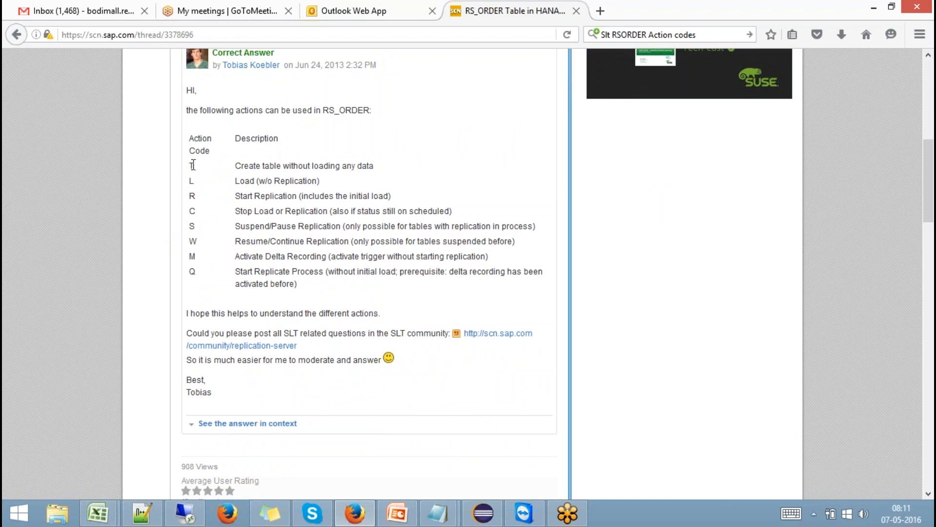
pyautogui.moveTo(192, 164); pyautogui.dragTo(194, 274)
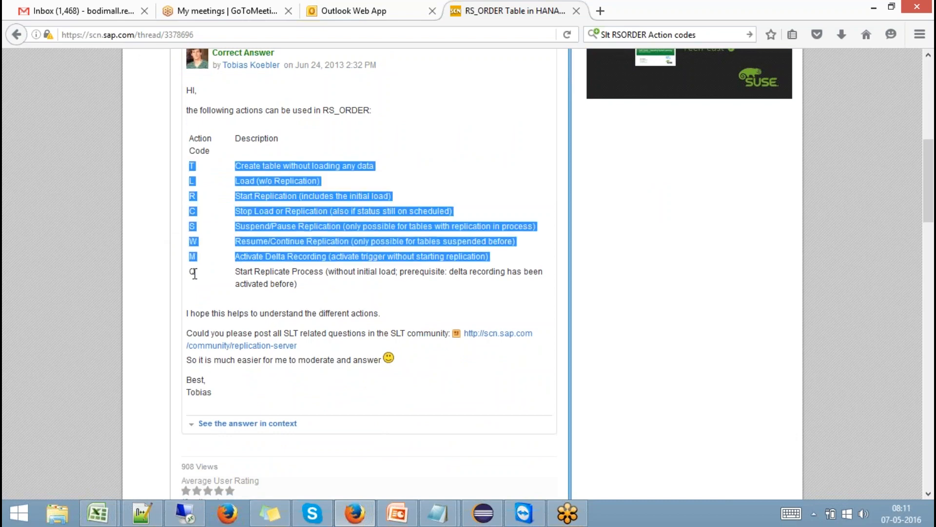
pyautogui.click(201, 281)
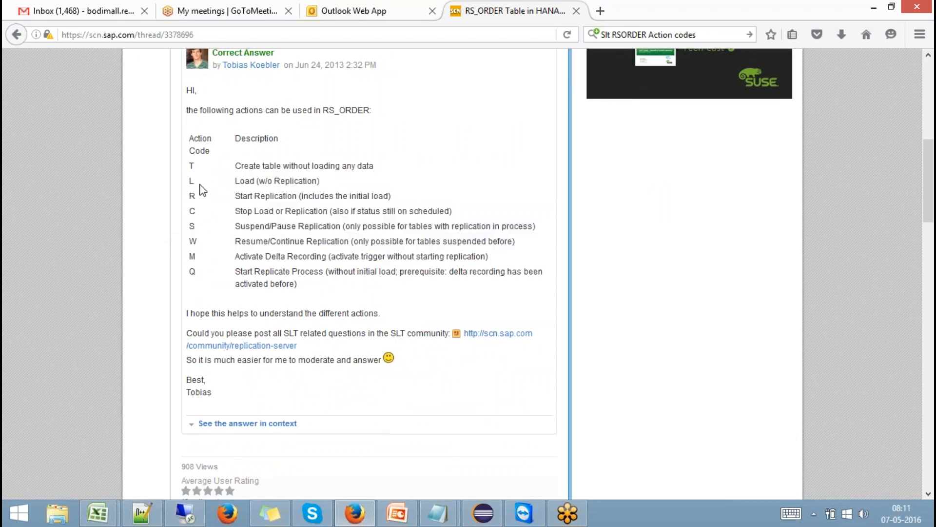
pyautogui.doubleClick(192, 166)
pyautogui.moveTo(192, 166); pyautogui.dragTo(384, 167)
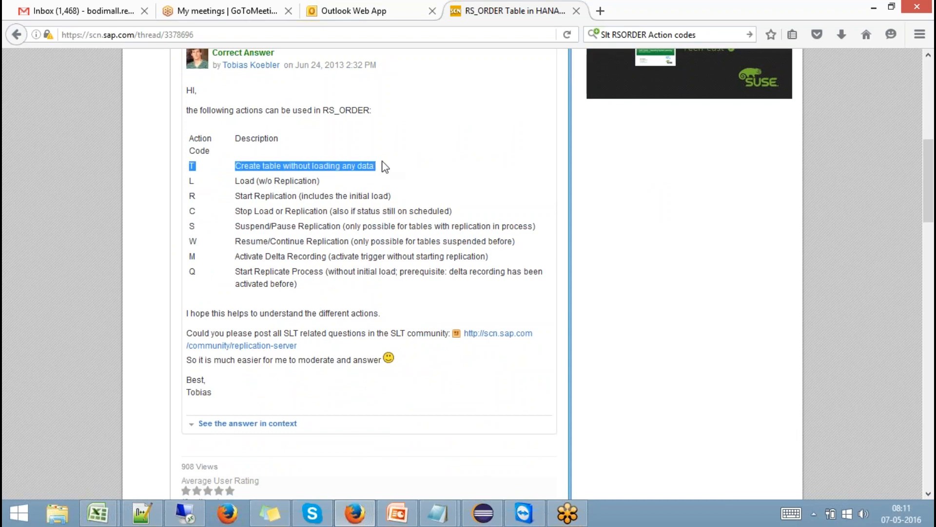
pyautogui.click(193, 183)
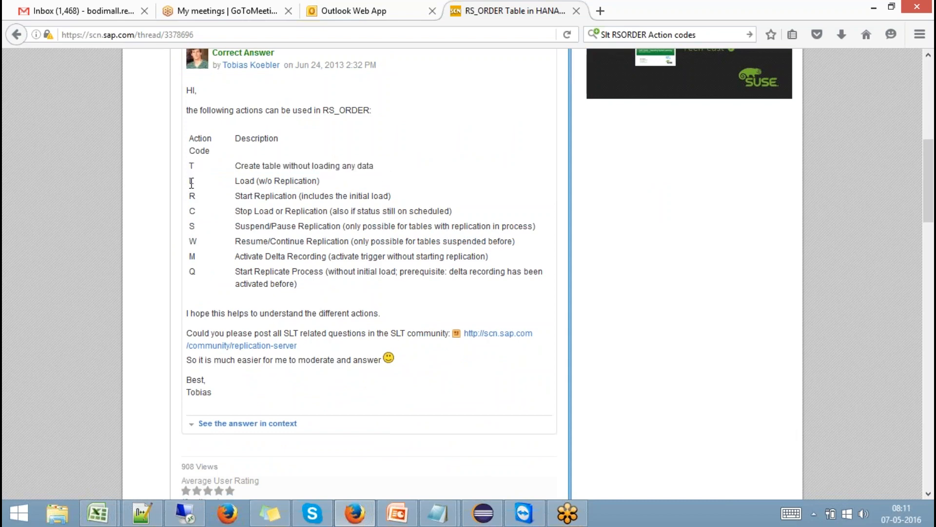
pyautogui.moveTo(191, 183); pyautogui.dragTo(321, 182)
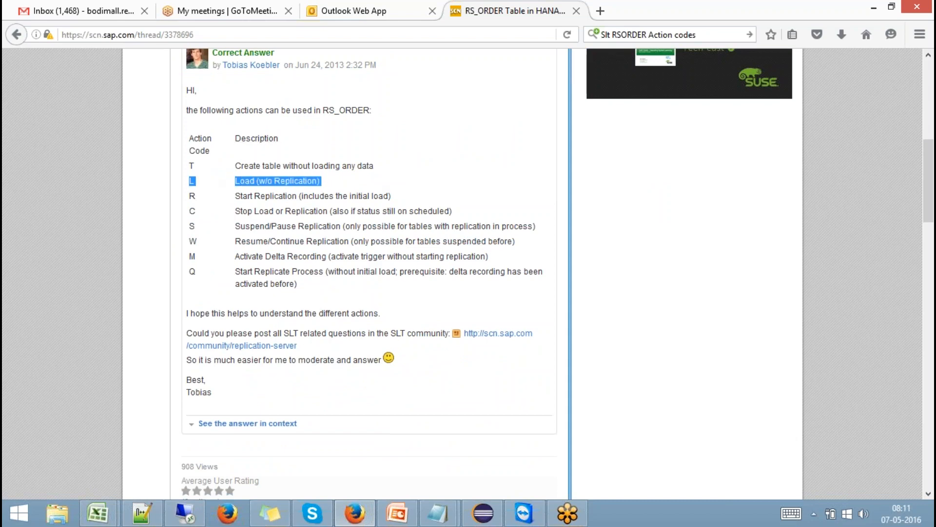
# - Highlight RS_ORDER and the L, R and C rows, then the L through W block
pyautogui.moveTo(324, 112); pyautogui.dragTo(374, 111)
pyautogui.moveTo(192, 181); pyautogui.dragTo(285, 181)
pyautogui.moveTo(190, 197); pyautogui.dragTo(282, 197)
pyautogui.moveTo(190, 210); pyautogui.dragTo(273, 212)
pyautogui.click(189, 224)
pyautogui.click(203, 245)
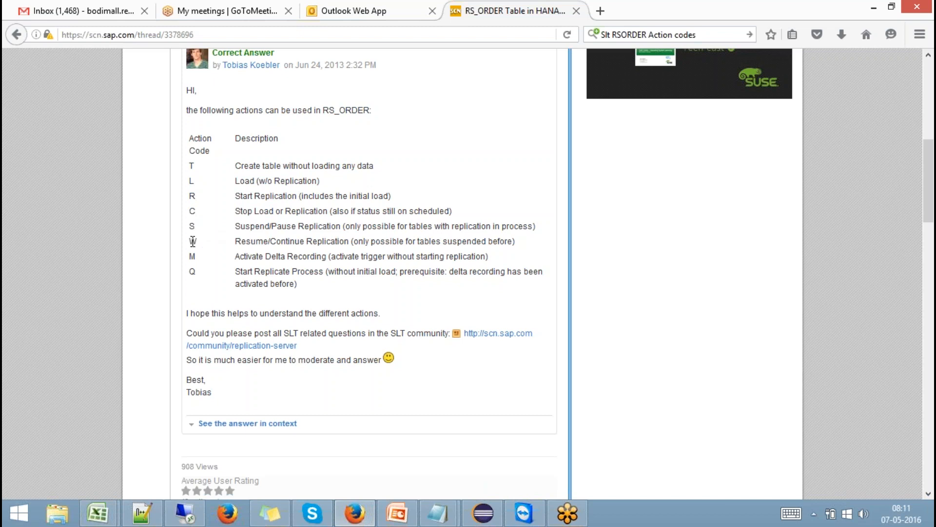
pyautogui.moveTo(189, 179); pyautogui.dragTo(529, 246)
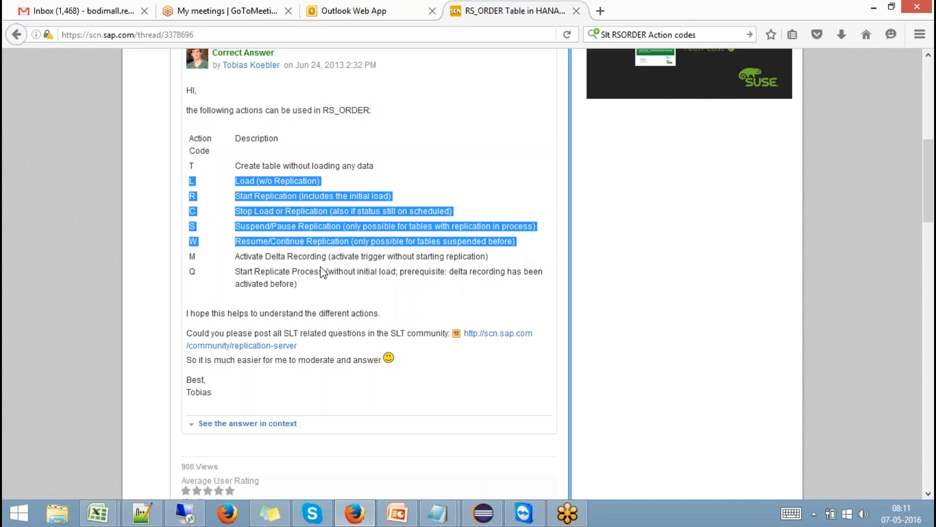
# - Mark the M (Activate Delta Recording) and Q (Start Replicate Process) rows
pyautogui.click(192, 258)
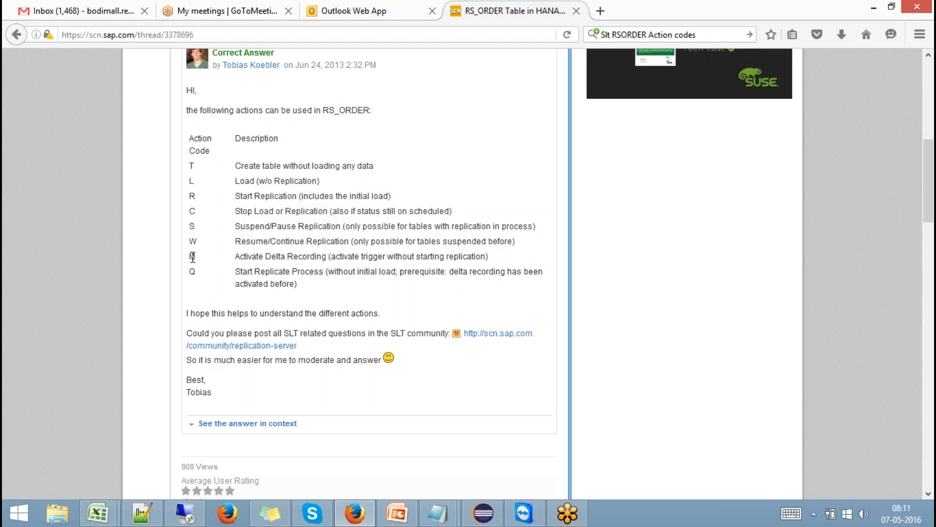
pyautogui.moveTo(236, 256); pyautogui.dragTo(481, 258)
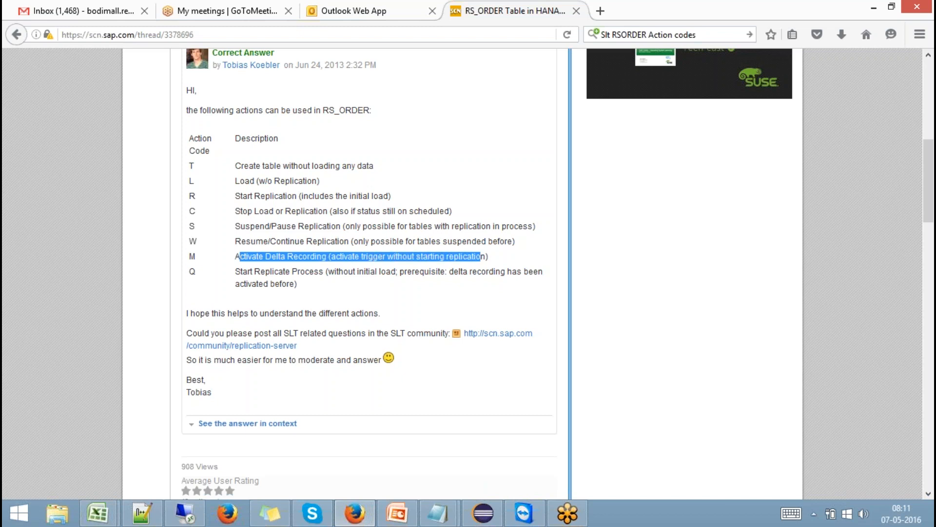
pyautogui.click(192, 279)
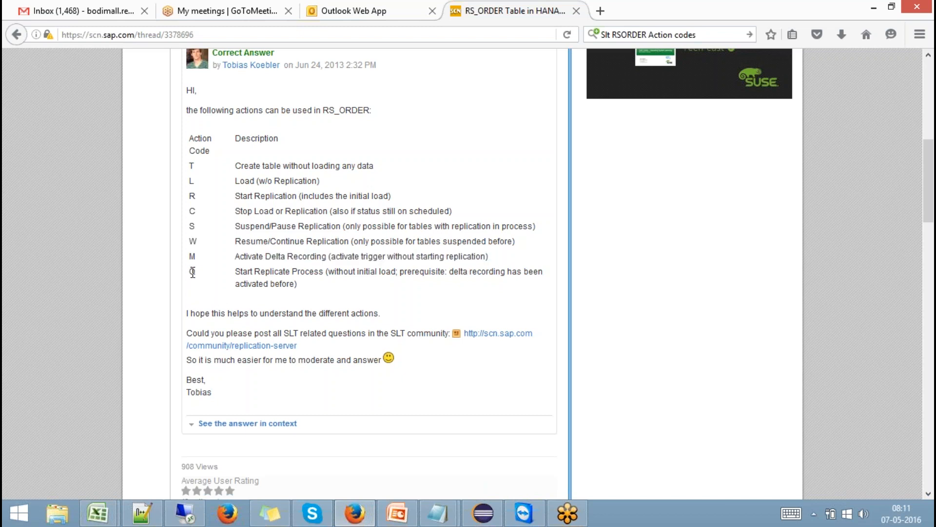
pyautogui.moveTo(236, 274); pyautogui.dragTo(324, 272)
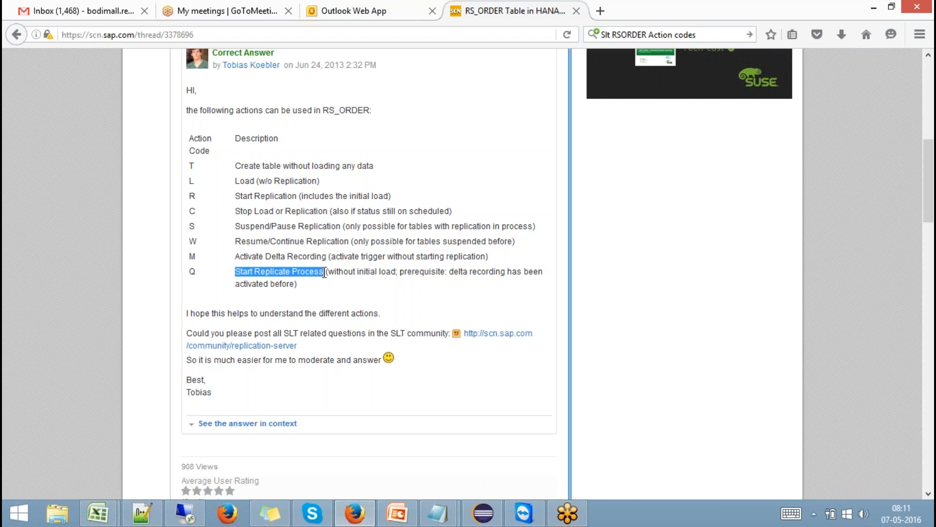
pyautogui.click(192, 258)
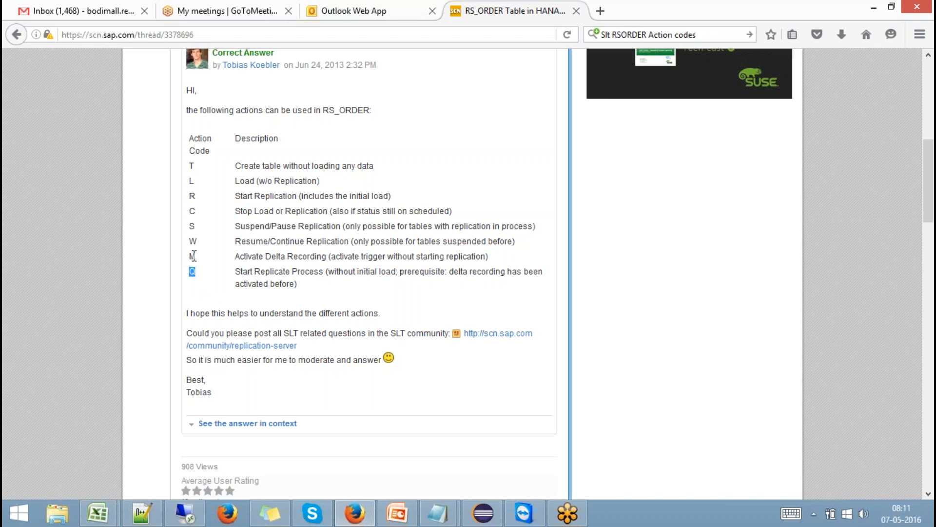
pyautogui.moveTo(192, 257); pyautogui.dragTo(199, 279)
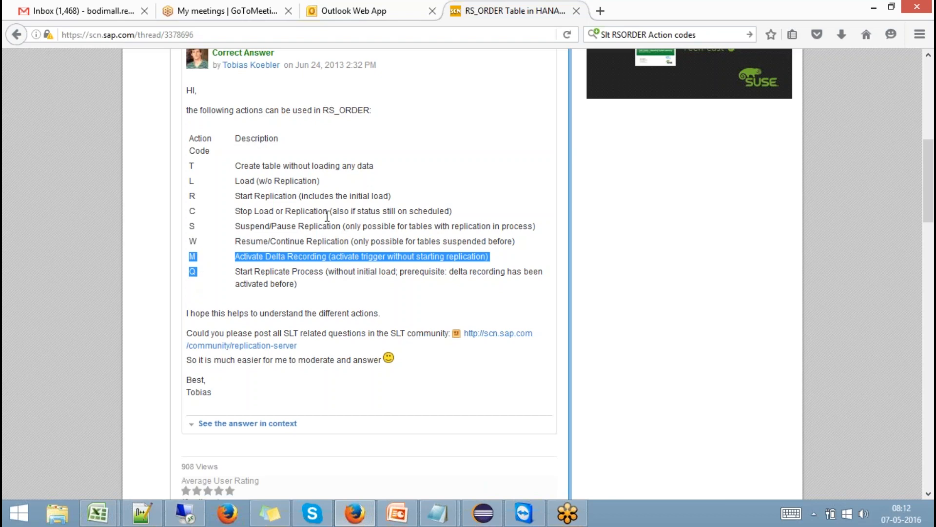
# - Browse from Local Disk E: through Files from OLD System to Hana Class Decks\Data Provisioning
pyautogui.click(55, 513)
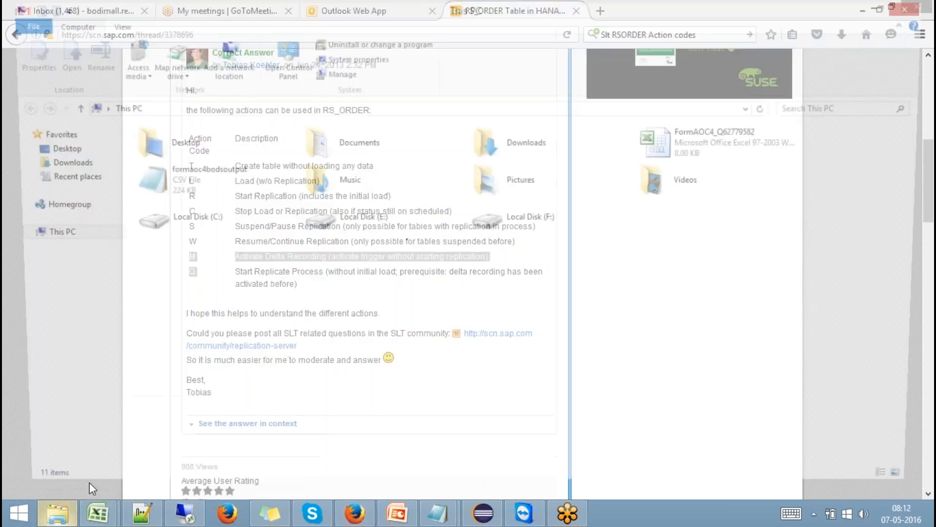
pyautogui.doubleClick(366, 217)
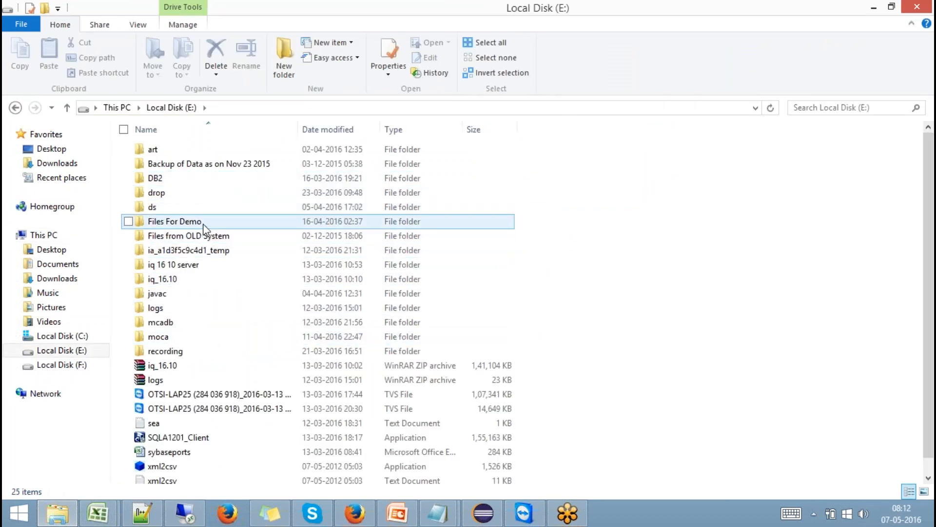
pyautogui.doubleClick(205, 235)
pyautogui.doubleClick(199, 150)
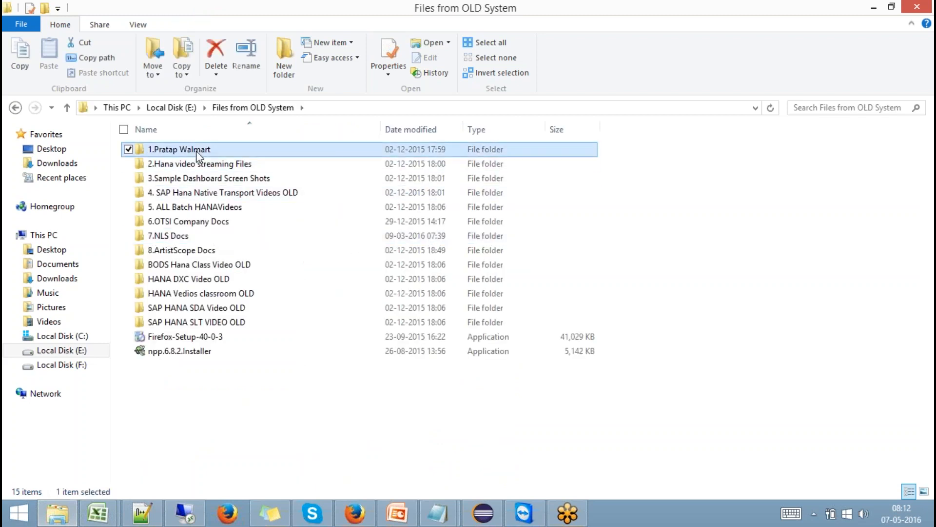
pyautogui.doubleClick(180, 164)
pyautogui.doubleClick(179, 165)
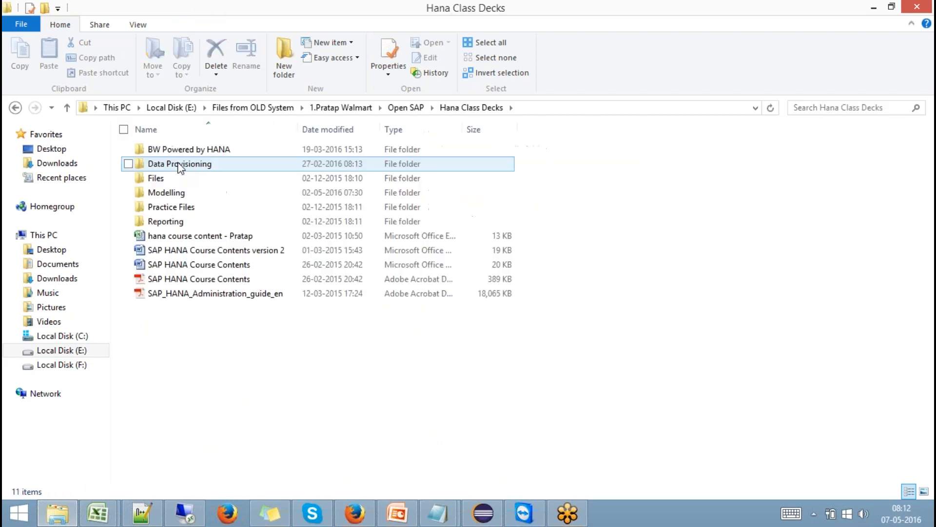
pyautogui.doubleClick(187, 164)
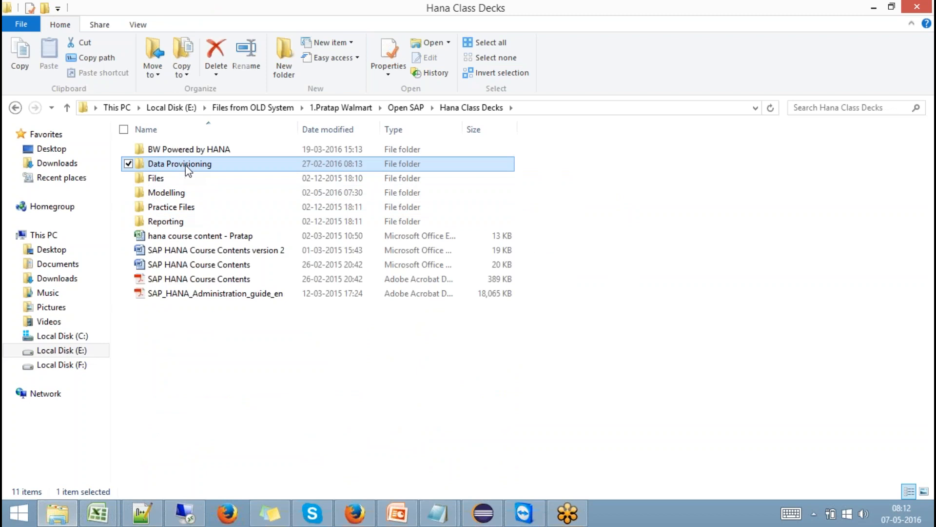
# - Open slt.txt, select its RS_ORDER insert notes, and return to the HANA Studio session
pyautogui.doubleClick(169, 281)
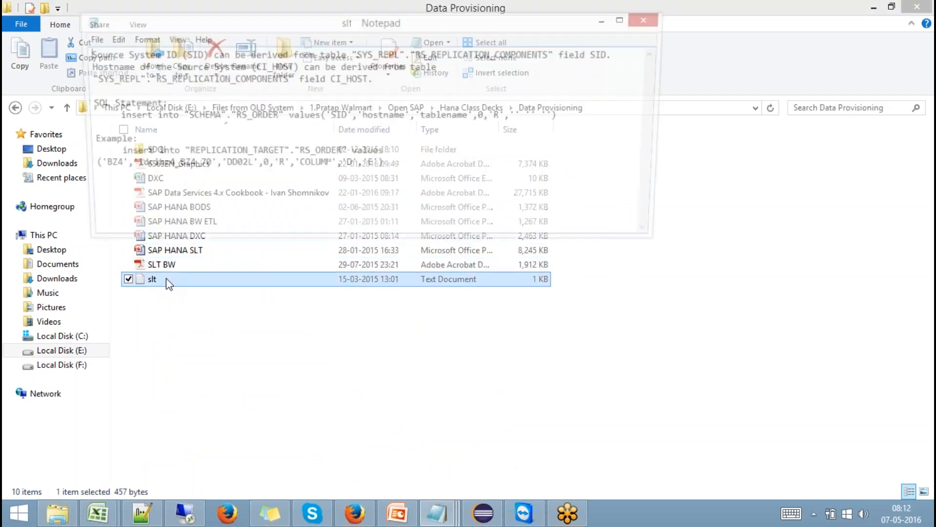
pyautogui.moveTo(435, 171); pyautogui.dragTo(31, 30)
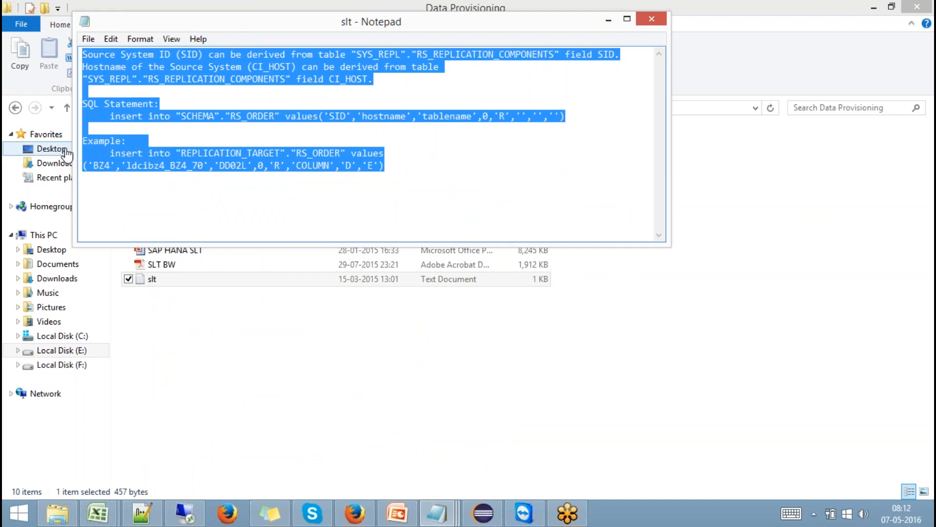
pyautogui.click(186, 512)
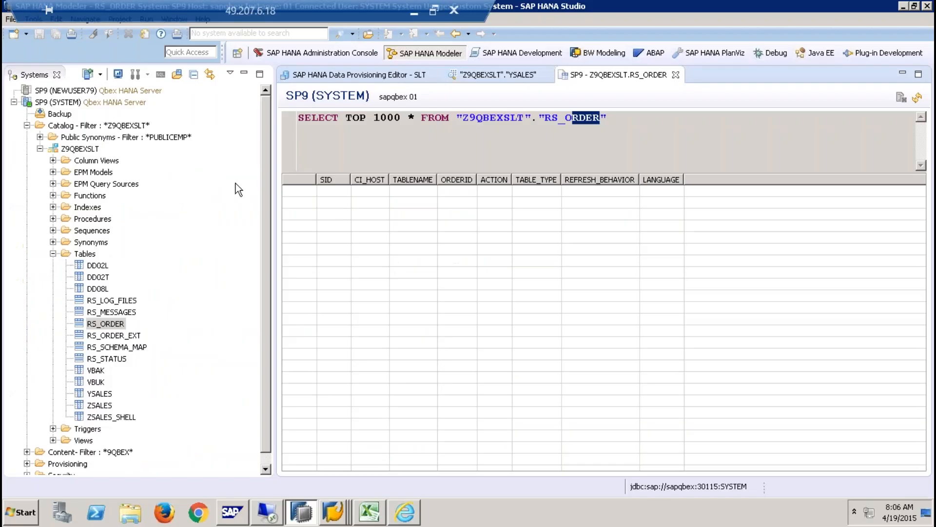
# - Paste the RS_ORDER notes into a new SQL console on SP9 (SYSTEM)
pyautogui.click(78, 102)
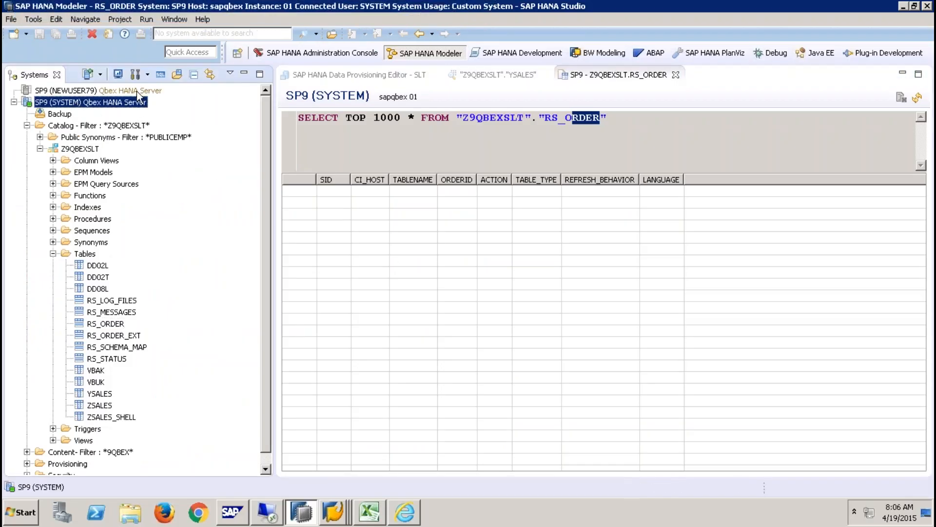
pyautogui.click(160, 74)
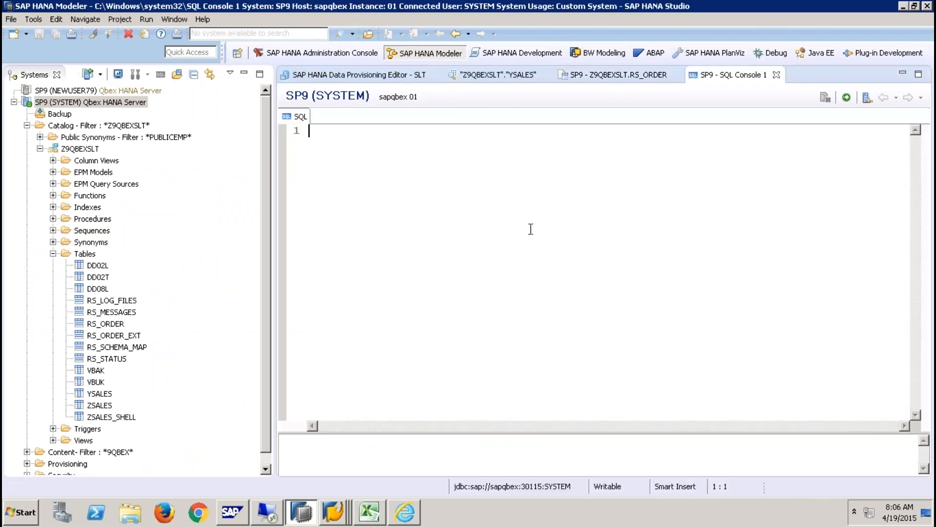
pyautogui.hotkey('ctrl', 'v')
pyautogui.hscroll(-5, 379, 382)
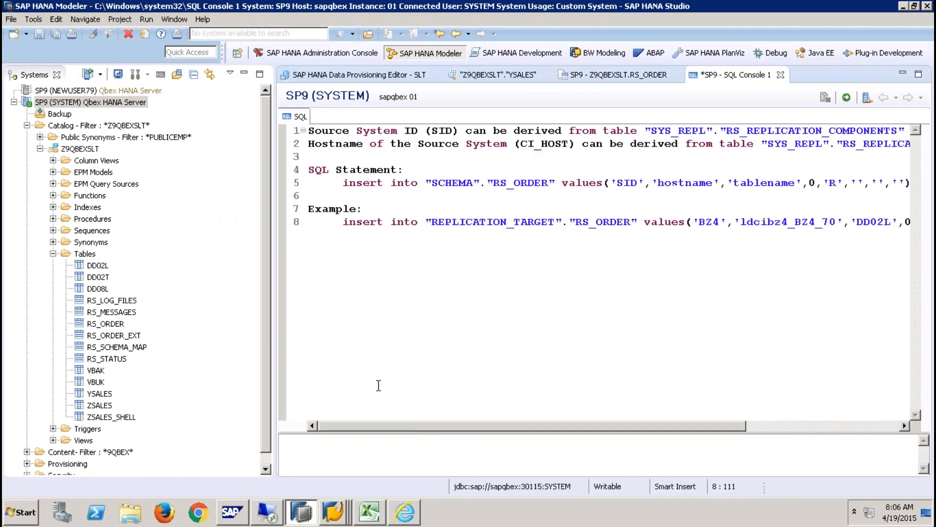
pyautogui.click(243, 73)
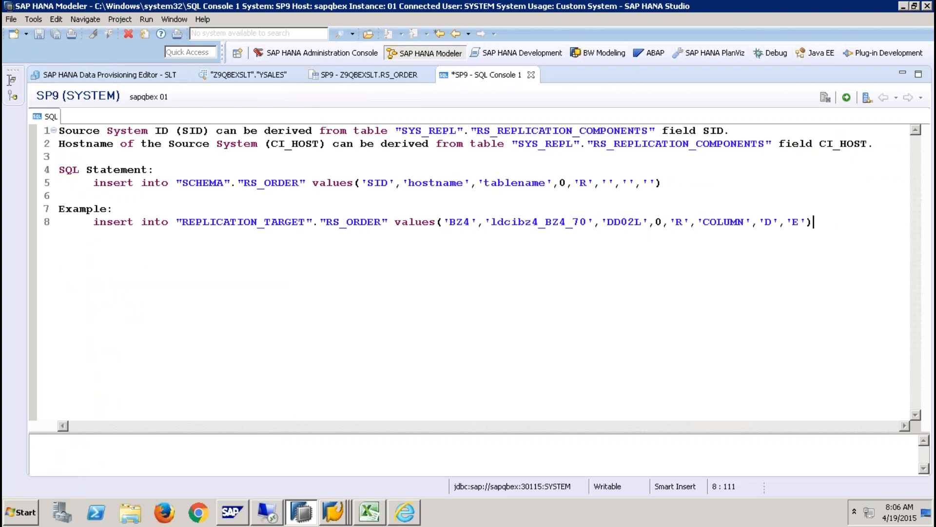
pyautogui.click(16, 81)
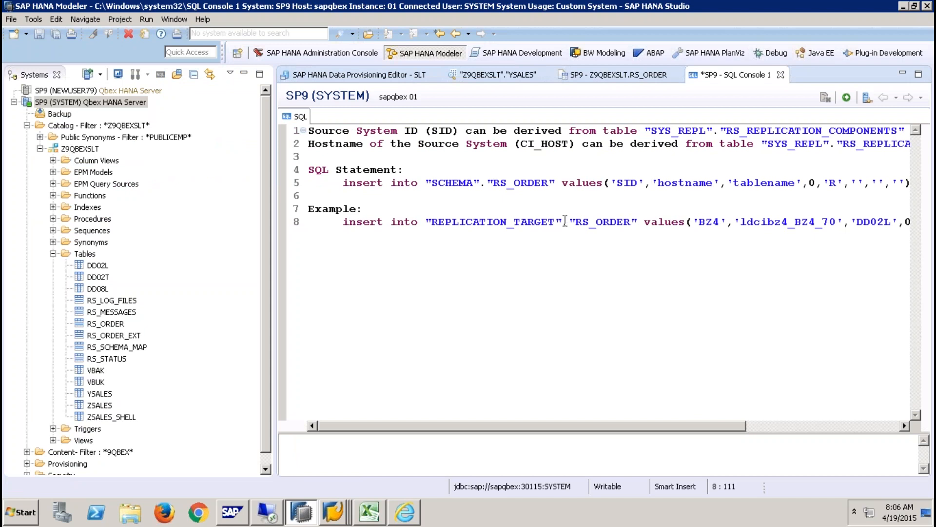
# - Replace schema REPLICATION_TARGET with Z9QBEXSLT in line 8's insert
pyautogui.moveTo(559, 221); pyautogui.dragTo(432, 225)
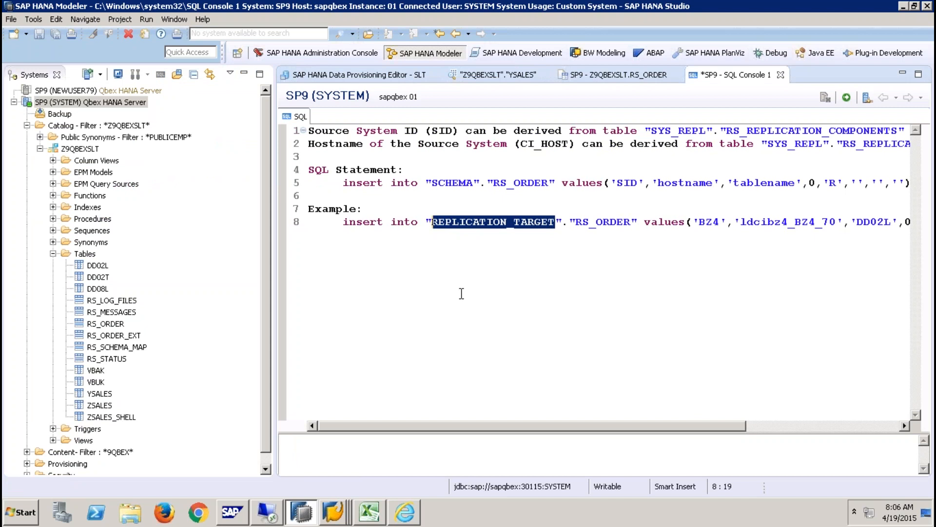
pyautogui.write('Z9Q')
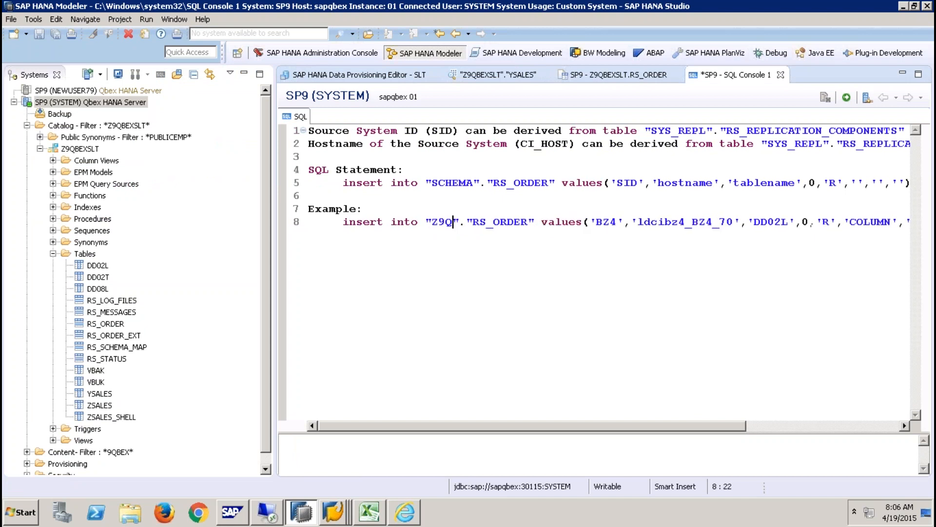
pyautogui.write('BEXSLT')
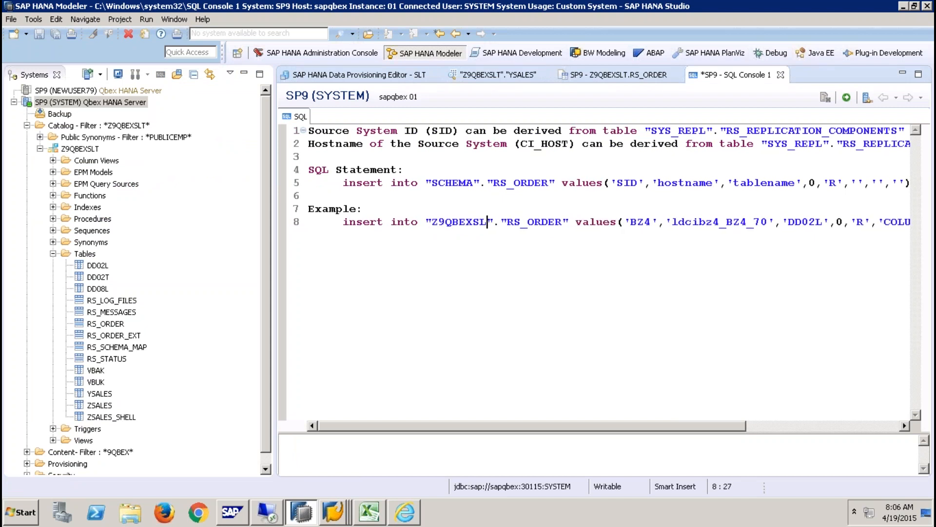
pyautogui.click(541, 223)
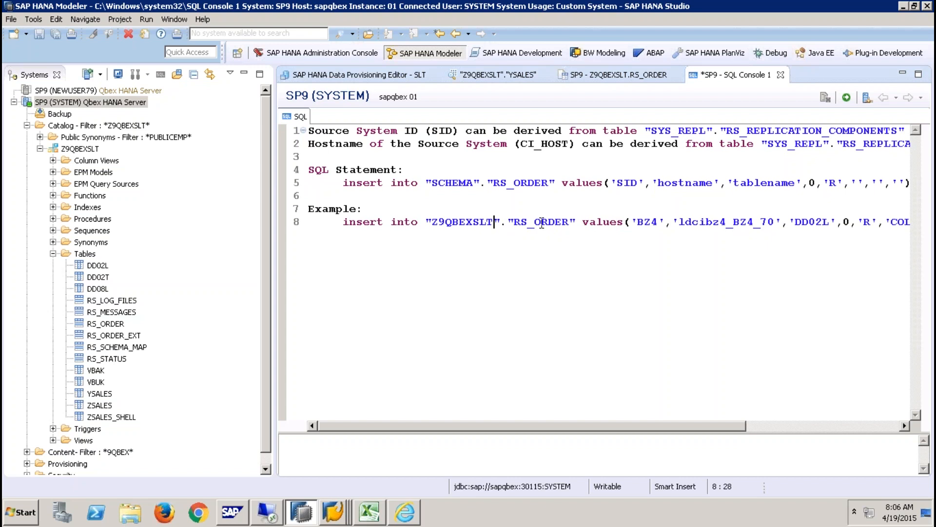
pyautogui.moveTo(648, 429); pyautogui.dragTo(692, 429)
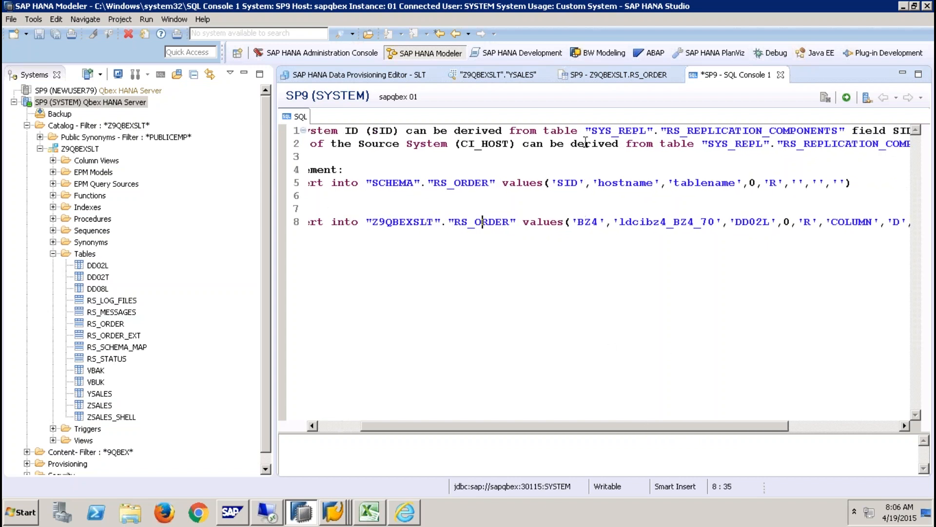
pyautogui.click(385, 75)
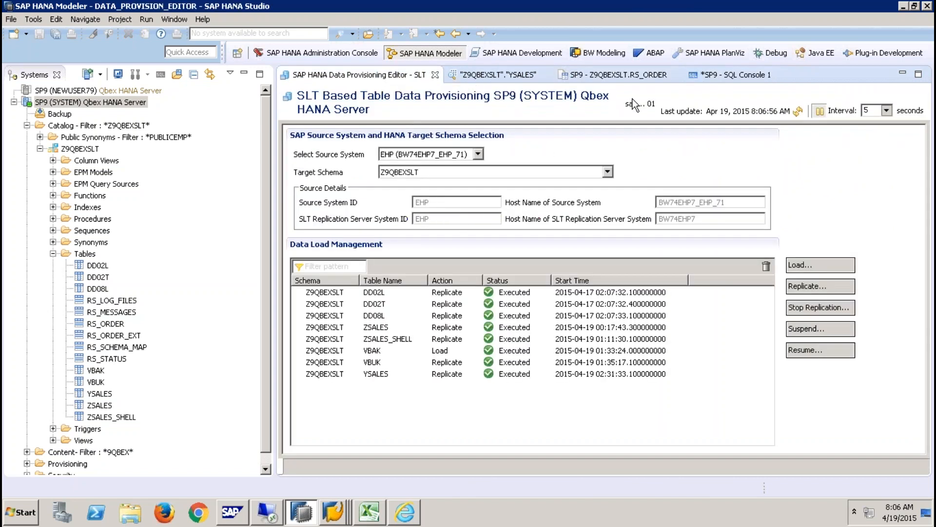
# - Change the line 8 source system ID from BZ4 to EHP
pyautogui.click(717, 75)
pyautogui.click(600, 222)
pyautogui.press('BackSpace')
pyautogui.press('BackSpace')
pyautogui.press('BackSpace')
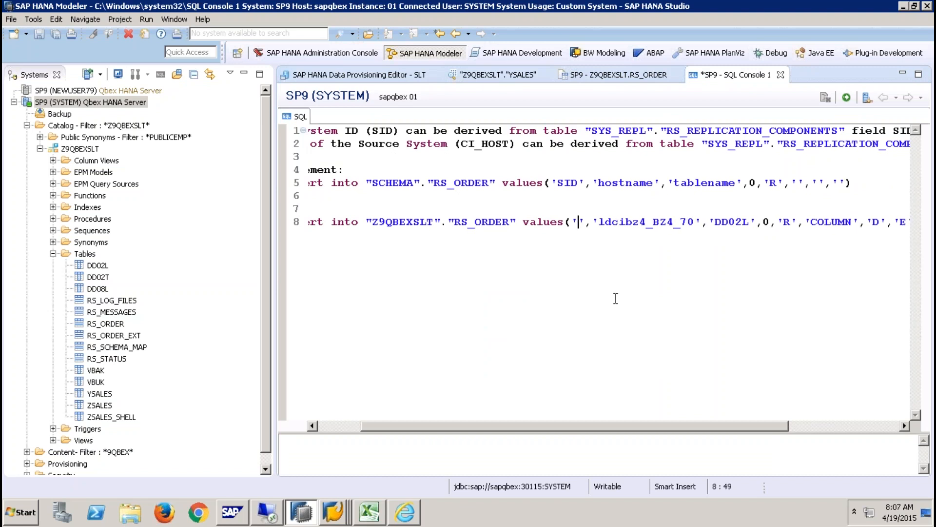
pyautogui.write('EHP')
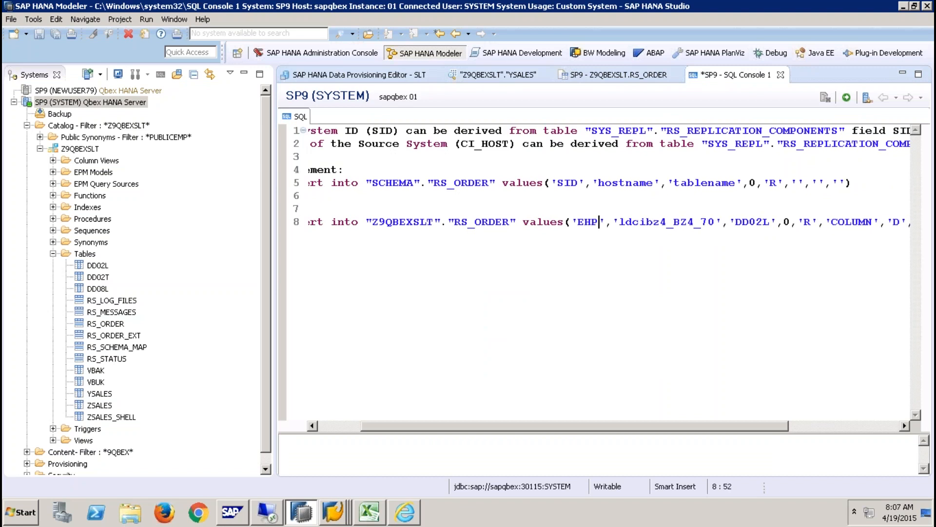
# - Set the line 8 host name to BW74EHP7_EHP_71, as shown in SLT provisioning
pyautogui.click(395, 71)
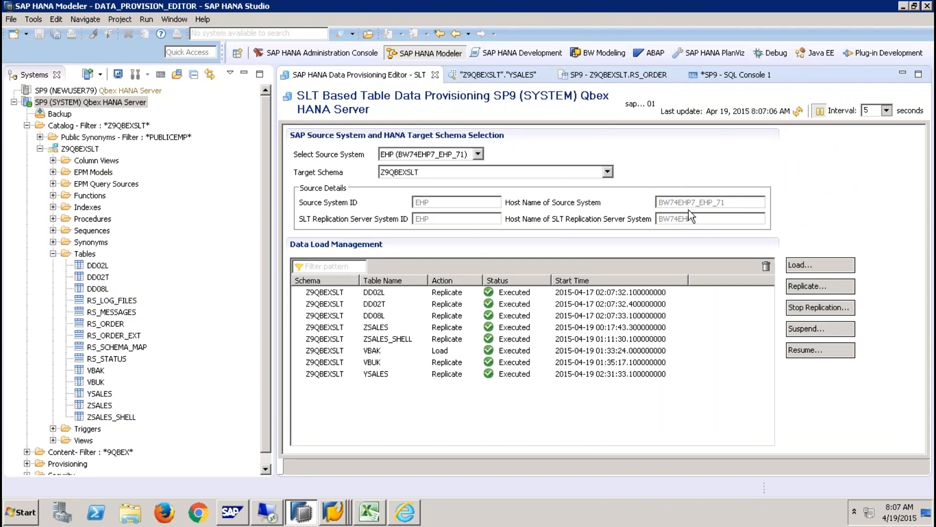
pyautogui.click(716, 75)
pyautogui.moveTo(715, 222); pyautogui.dragTo(622, 222)
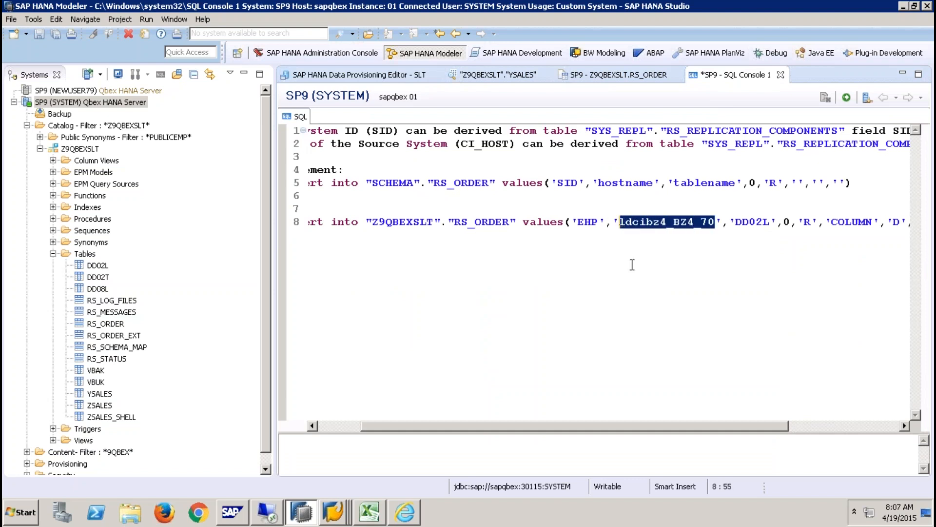
pyautogui.write('BW74EHP7')
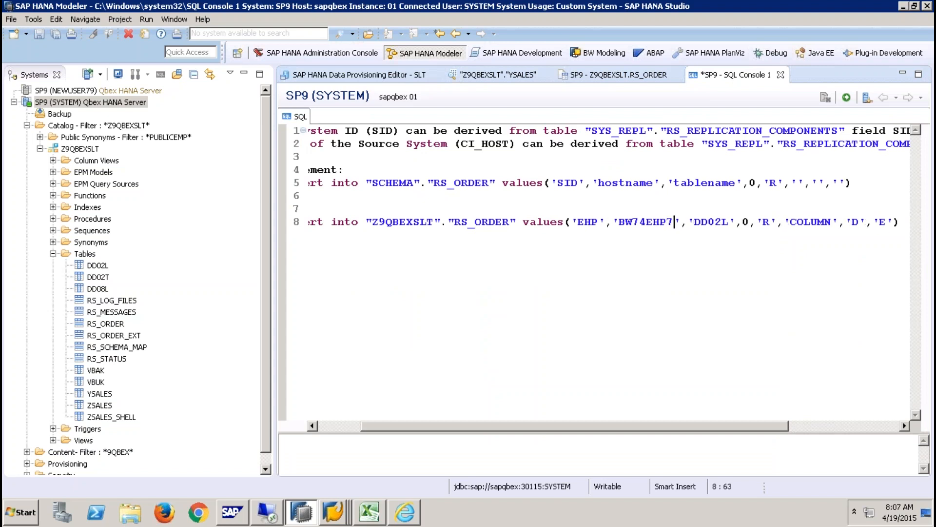
pyautogui.write('_EHP_71')
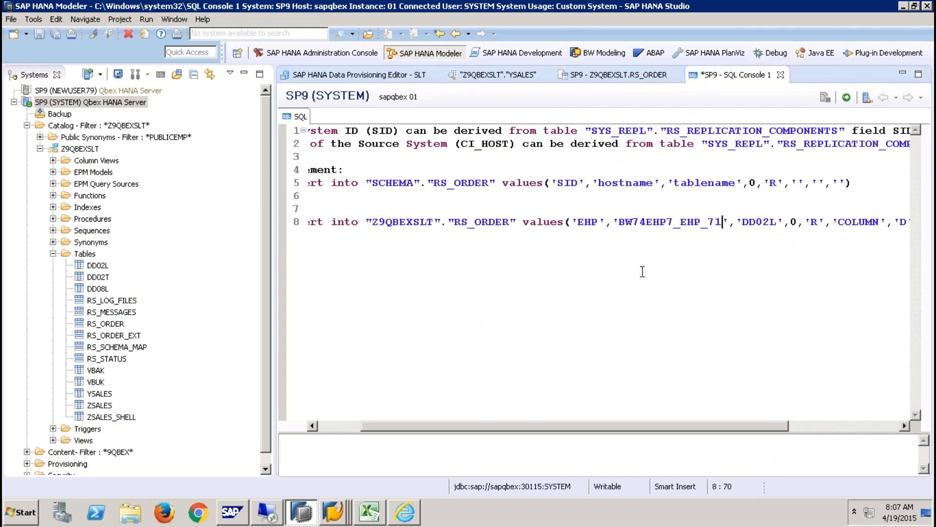
# - Replace table DD02L with YSALES in the line 8 insert
pyautogui.click(390, 75)
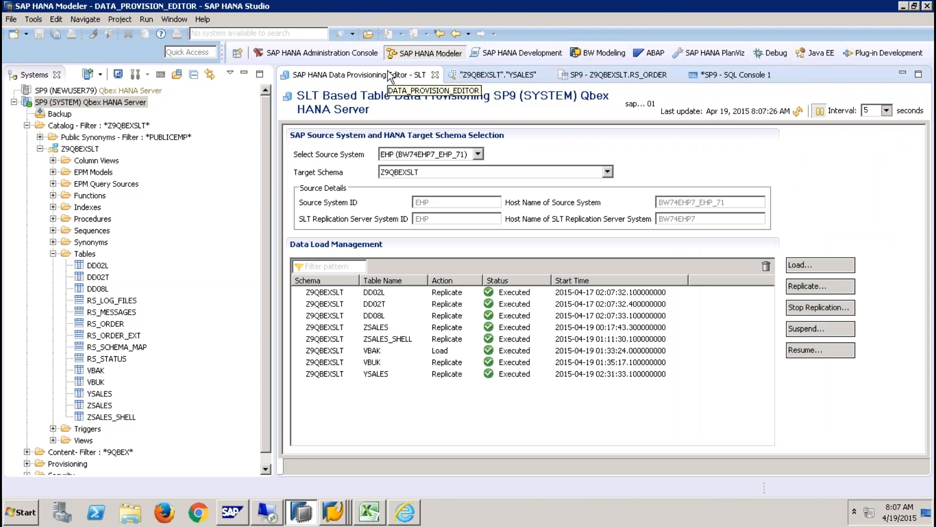
pyautogui.click(743, 78)
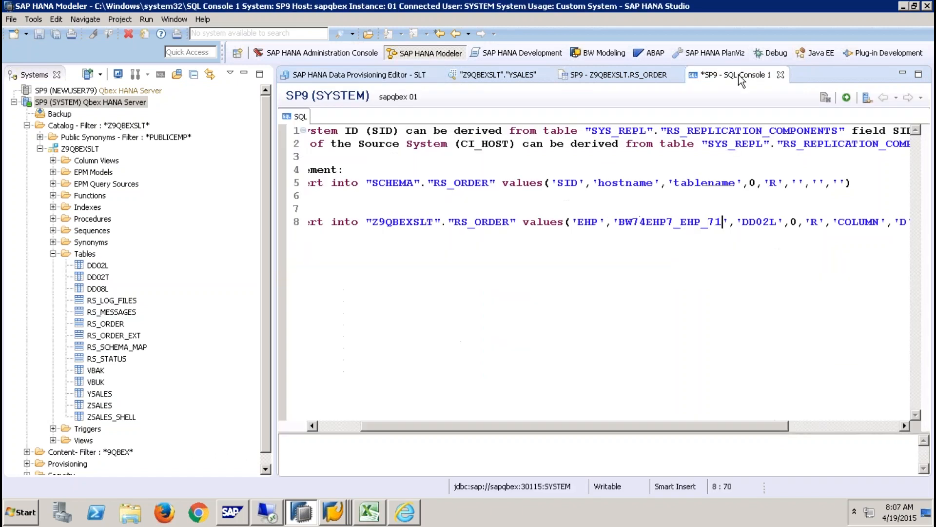
pyautogui.moveTo(777, 222); pyautogui.dragTo(743, 225)
pyautogui.write('YSALES')
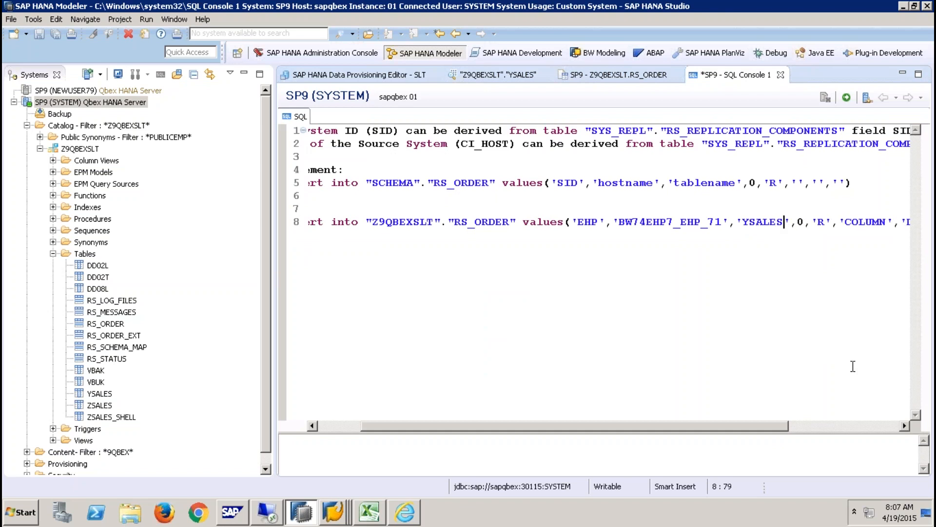
pyautogui.click(851, 426)
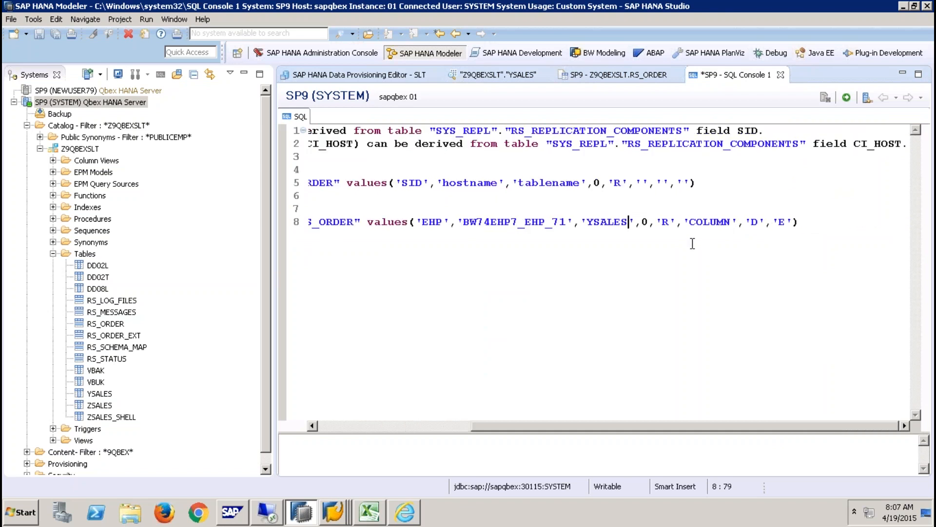
# - Replace action code 'R' with 'M' in the line 8 YSALES insert, checking RS_ORDER contents
pyautogui.click(691, 223)
pyautogui.click(613, 75)
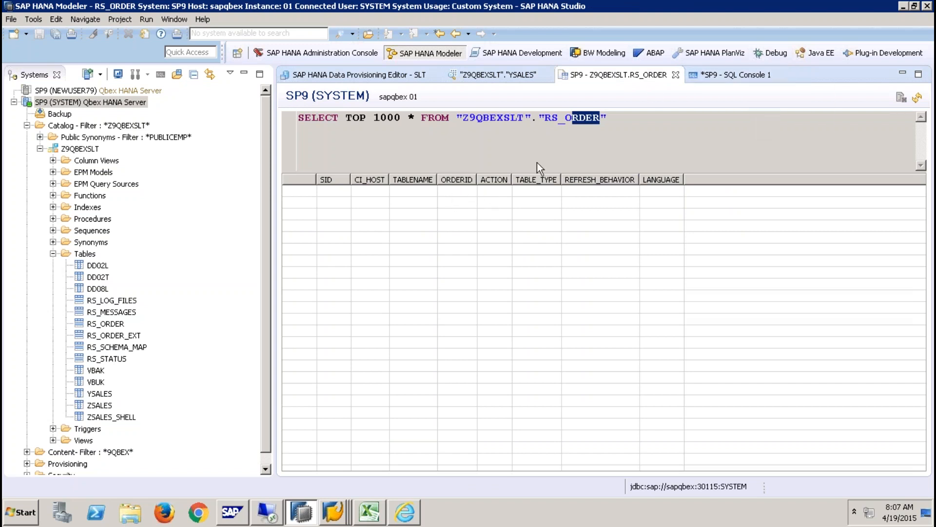
pyautogui.click(719, 77)
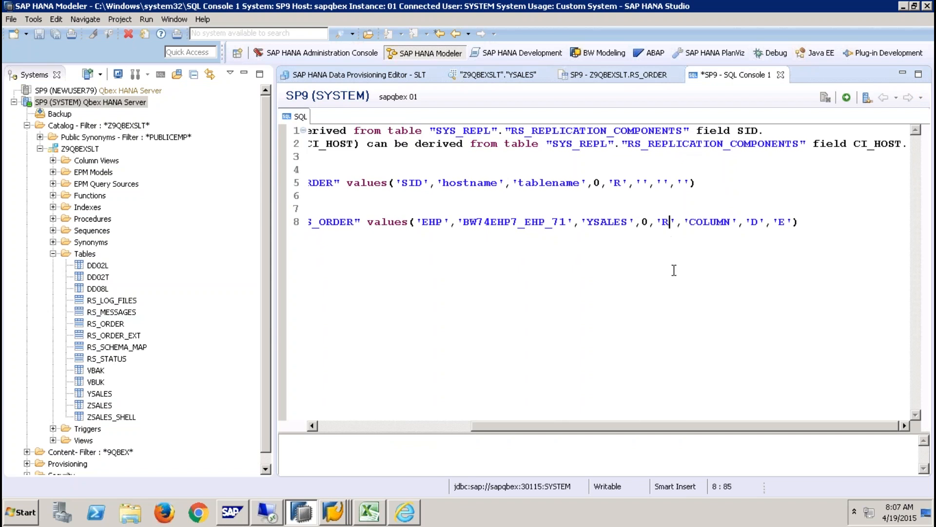
pyautogui.press('BackSpace')
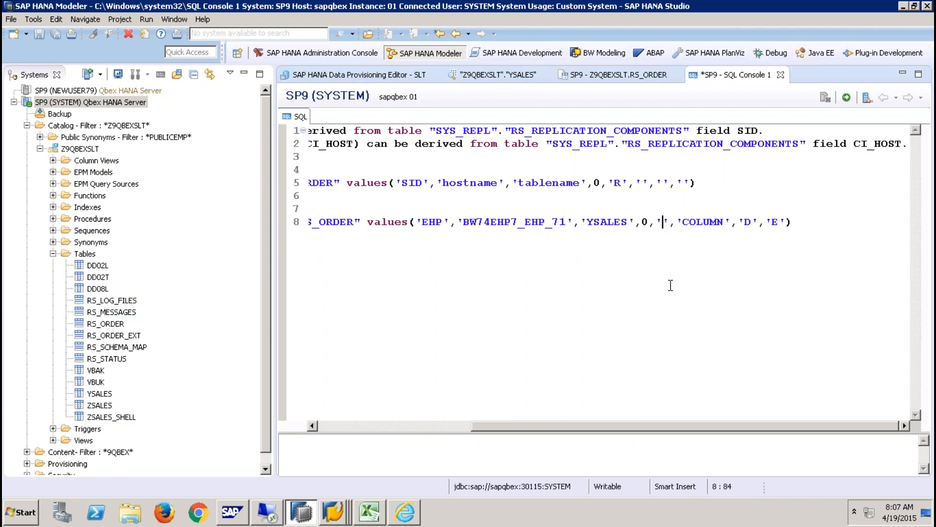
pyautogui.write('M')
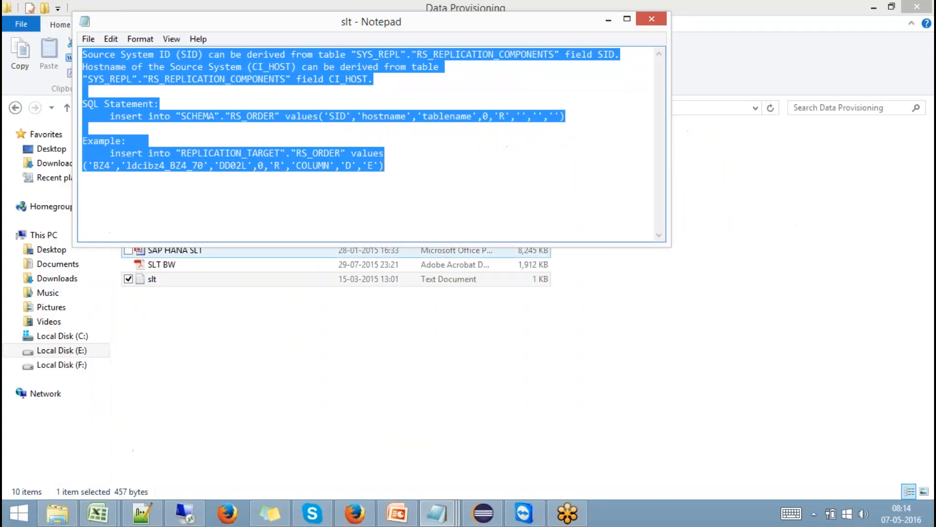
pyautogui.click(358, 519)
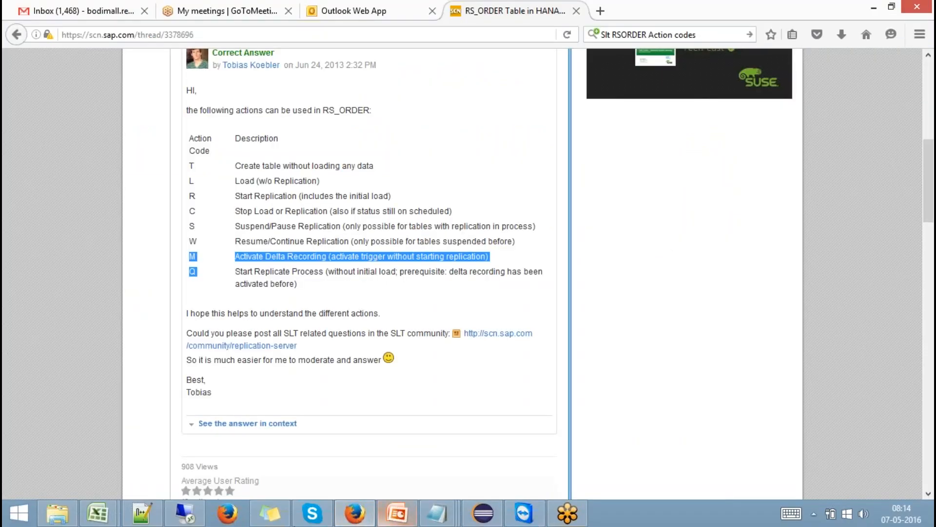
pyautogui.click(286, 518)
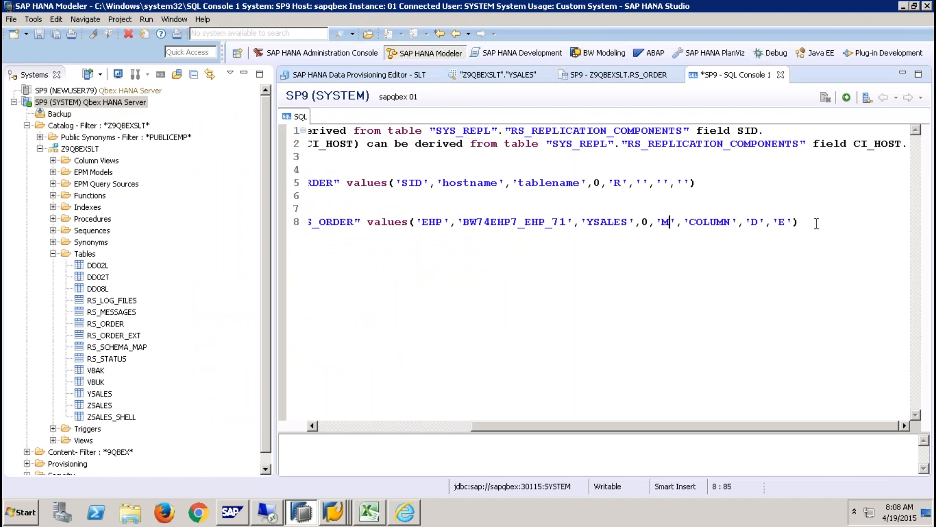
# - Execute the line 8 YSALES insert with action 'M', affecting 1 row
pyautogui.click(604, 78)
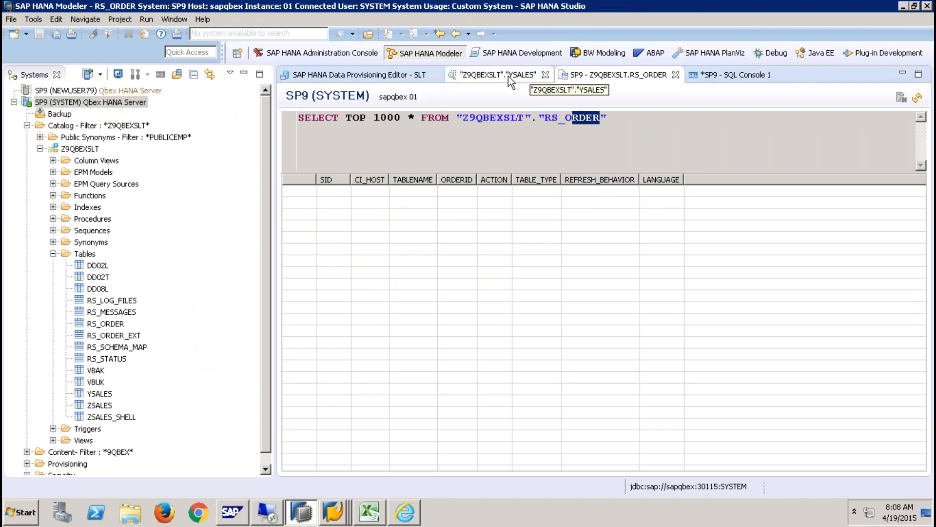
pyautogui.click(731, 74)
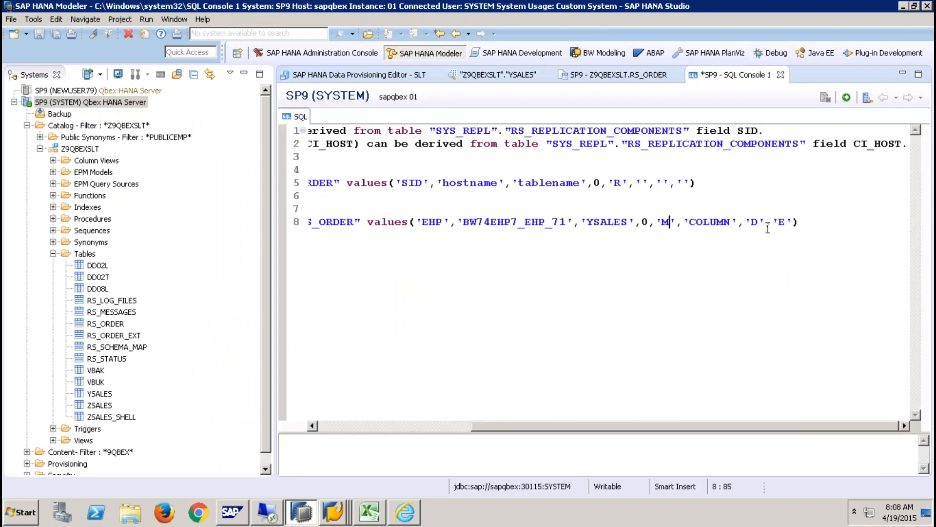
pyautogui.moveTo(815, 224); pyautogui.dragTo(151, 224)
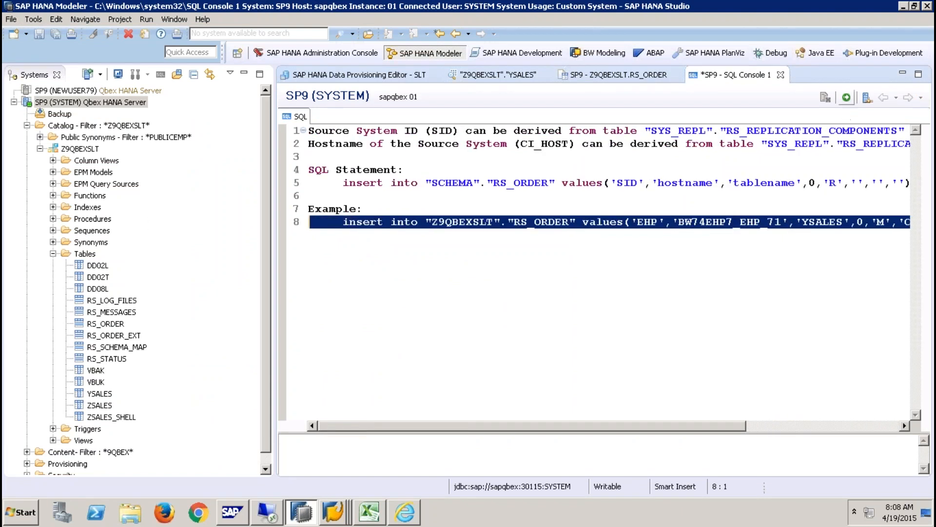
pyautogui.click(847, 101)
# - Confirm YSALES shows Record only, Executed in the SLT provisioning list
pyautogui.click(643, 76)
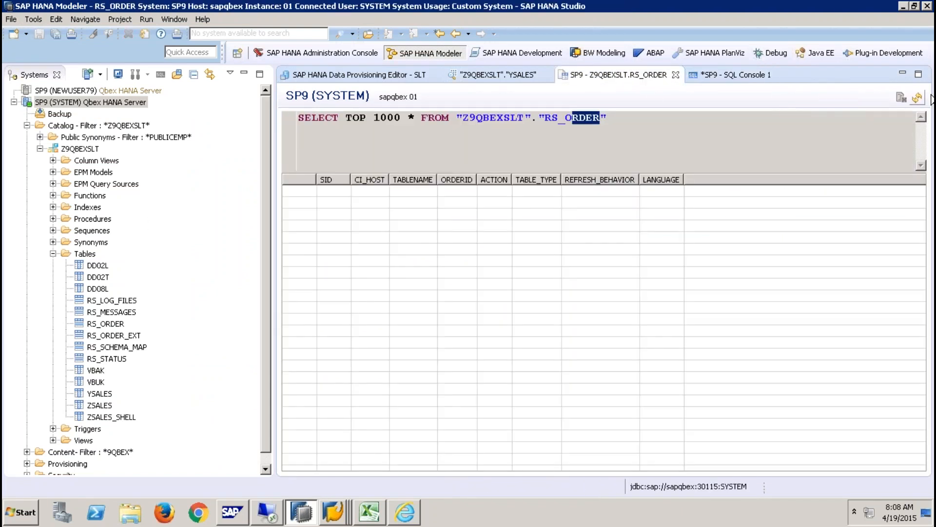
pyautogui.click(386, 75)
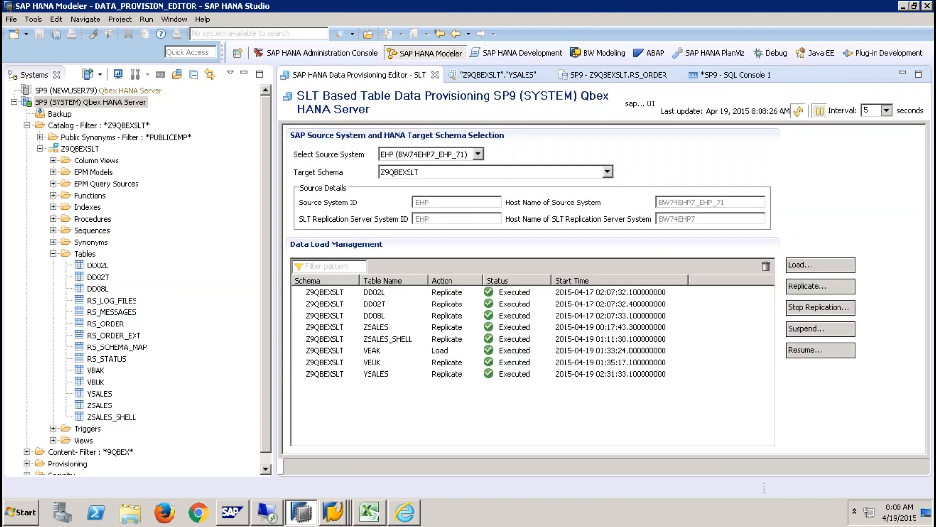
pyautogui.click(448, 376)
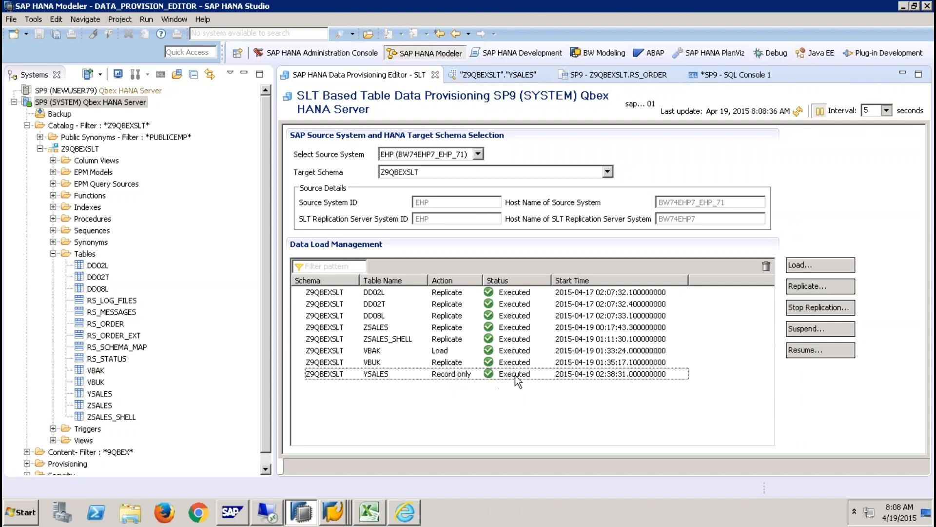
pyautogui.click(732, 77)
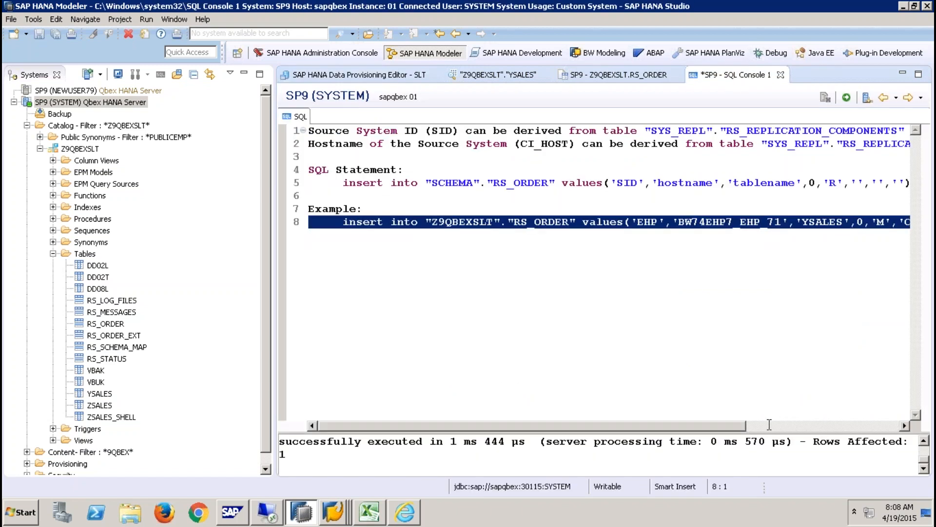
# - Change line 8's action code from 'M' to 'Q' and execute the insert
pyautogui.moveTo(729, 428); pyautogui.dragTo(786, 419)
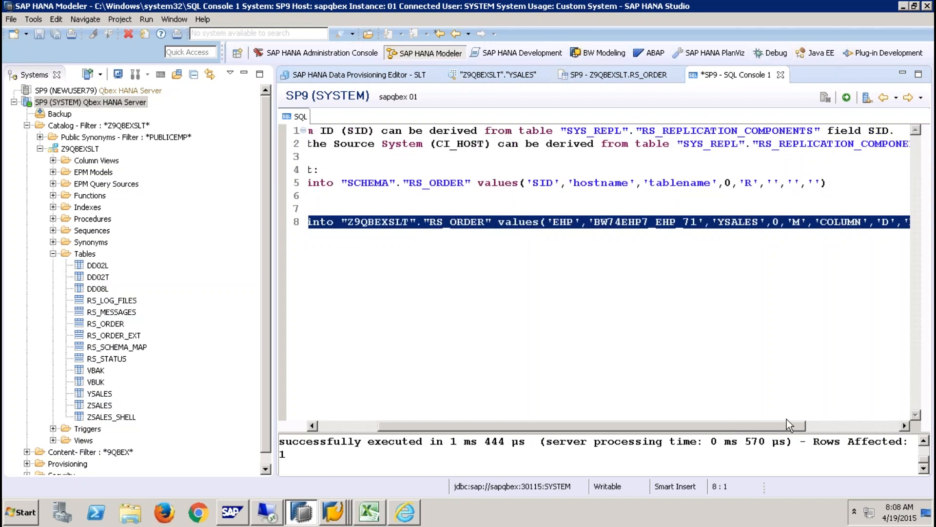
pyautogui.click(801, 222)
pyautogui.press('BackSpace')
pyautogui.write('Q')
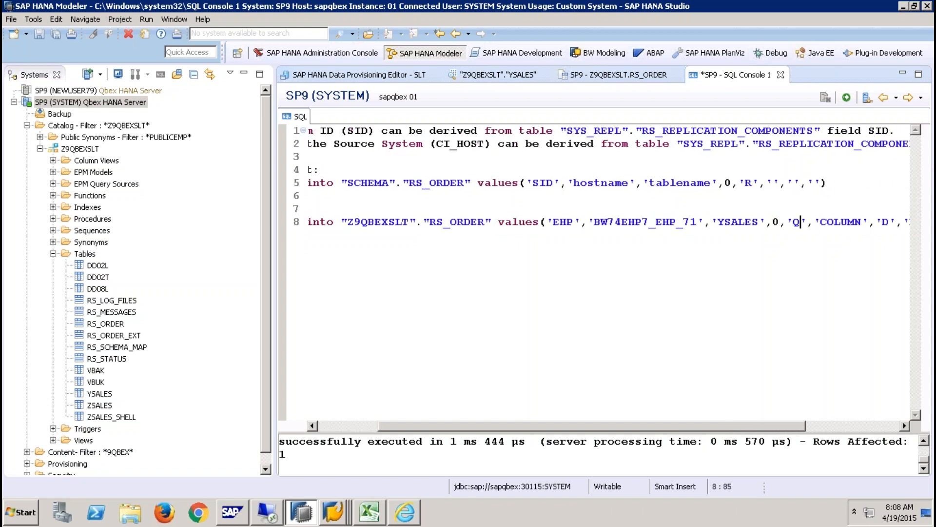
pyautogui.press('Home')
pyautogui.hotkey('shift', 'End')
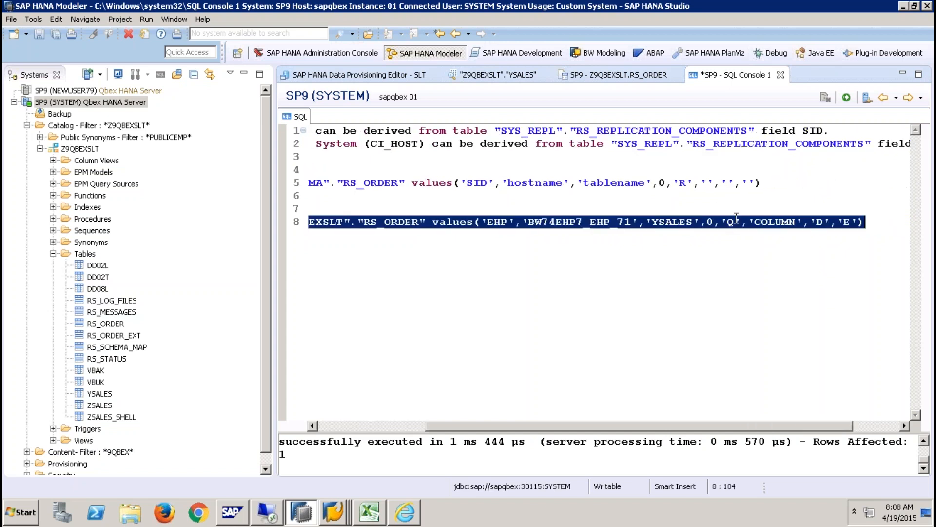
pyautogui.click(847, 97)
# - Refresh the SLT provisioning list until YSALES shows Replicate, In Process
pyautogui.click(389, 77)
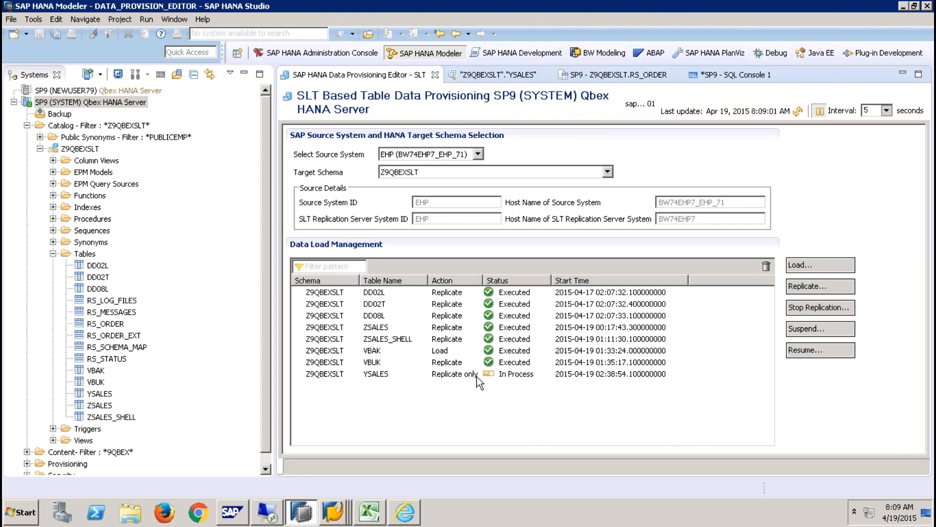
pyautogui.click(799, 112)
pyautogui.click(799, 112)
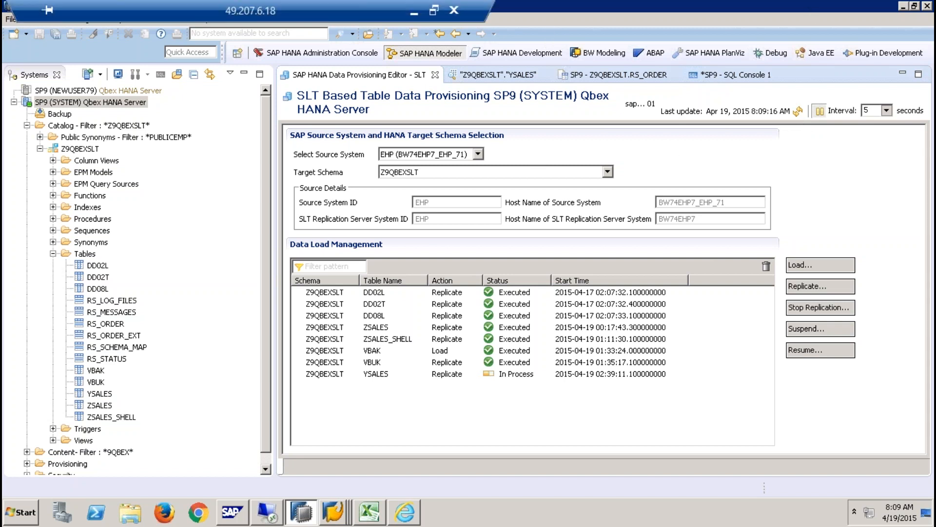
# - Present the SAP HANA SLT deck, advancing to Typical Use Cases for Real-Time Replication
pyautogui.click(412, 15)
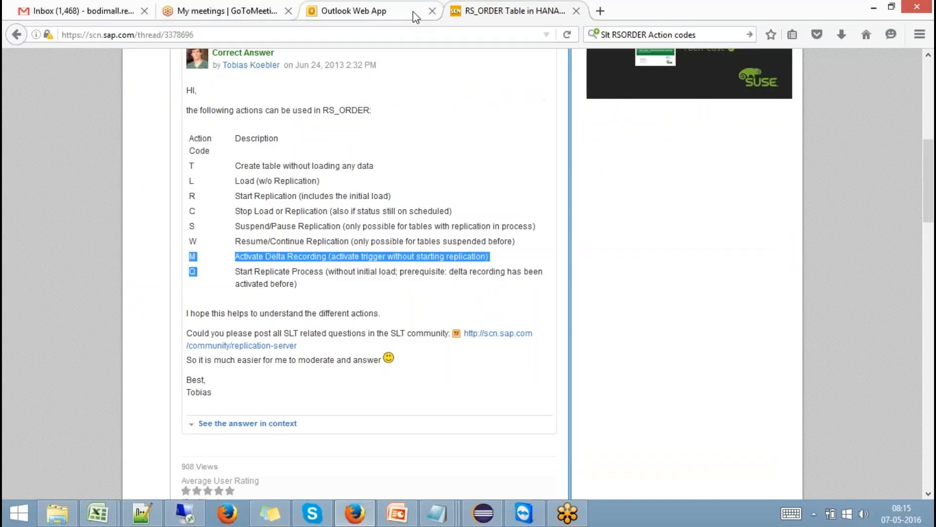
pyautogui.click(395, 518)
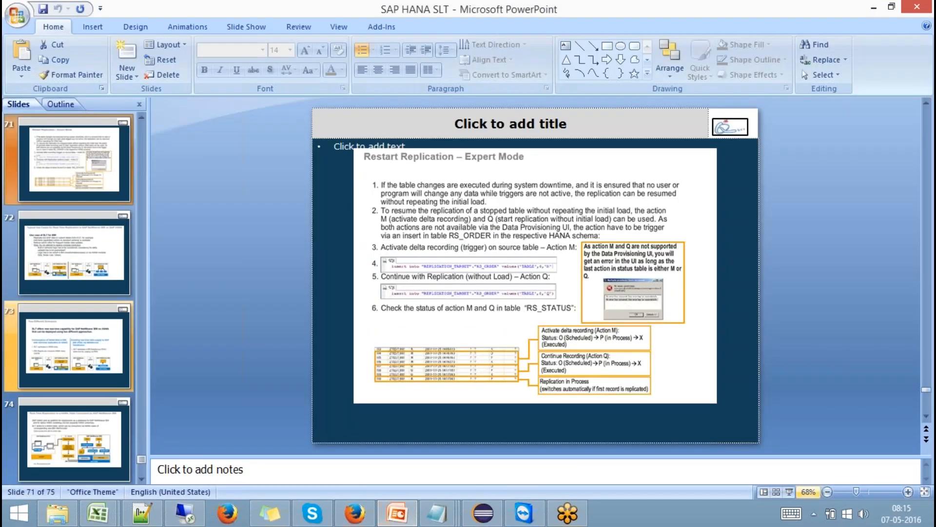
pyautogui.click(789, 491)
pyautogui.press('Right')
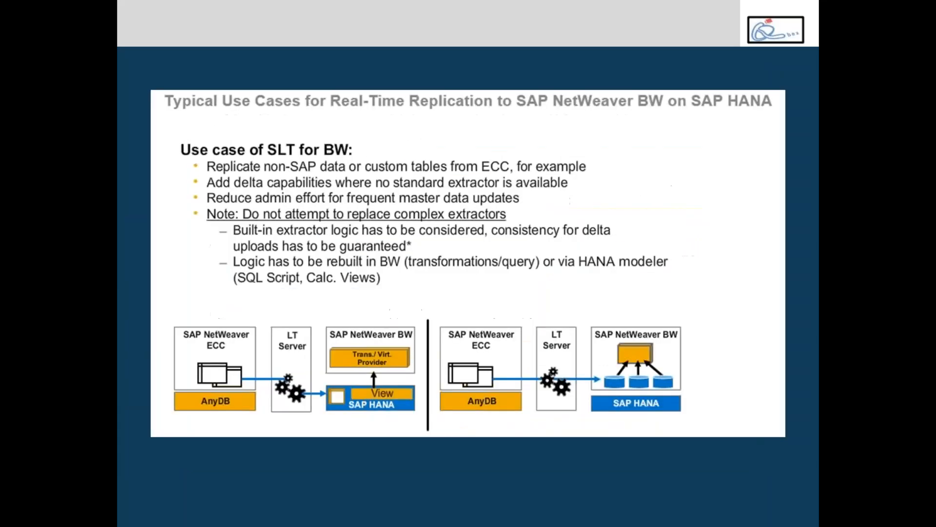
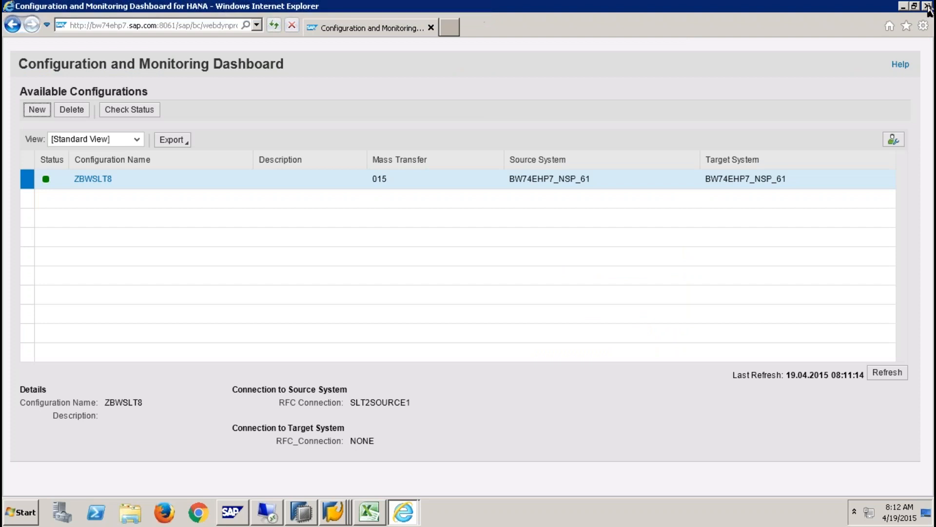
# - Make the remote desktop session full screen and close the older dashboard browser window
pyautogui.moveTo(400, 7); pyautogui.dragTo(627, 1)
pyautogui.moveTo(505, 4)
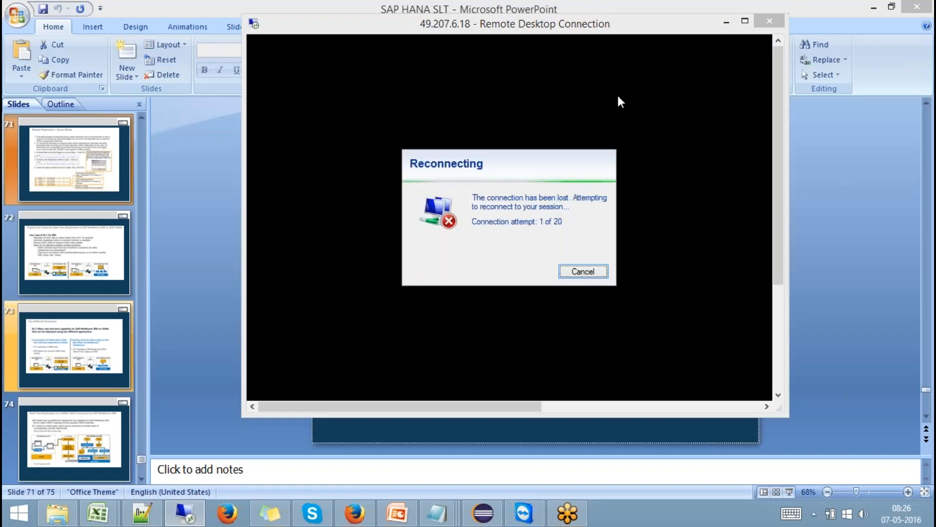
pyautogui.doubleClick(644, 25)
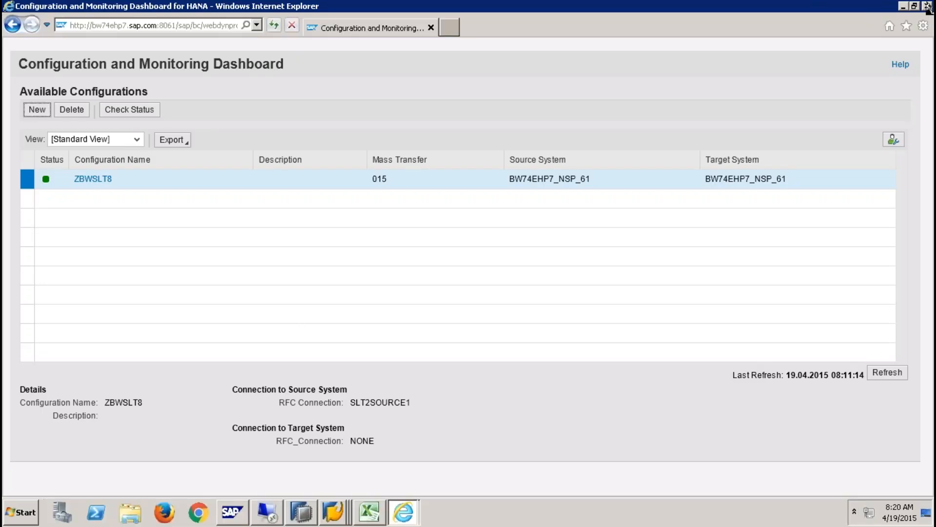
pyautogui.click(928, 7)
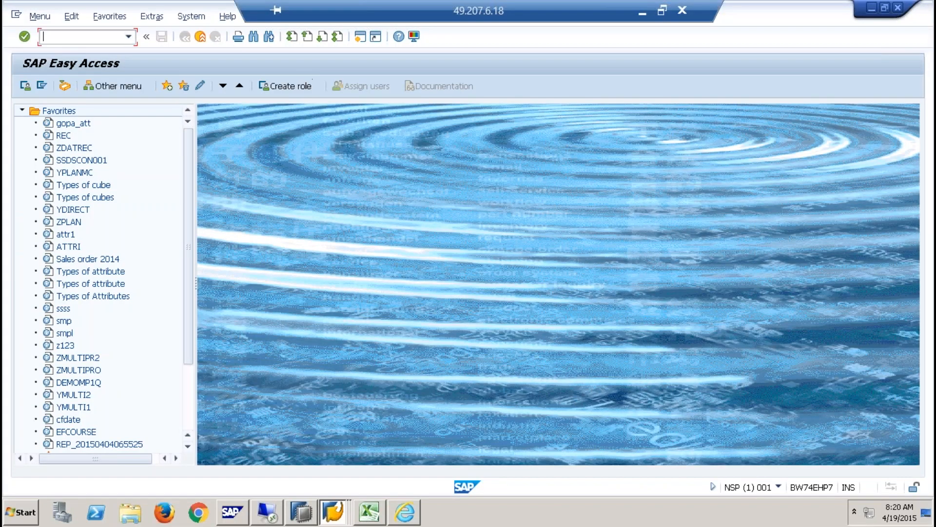
# - Log off SAP Easy Access with /nex, close SAP Logon 740, and cancel the Create a New Configuration dialog
pyautogui.write('/nex')
pyautogui.press('Return')
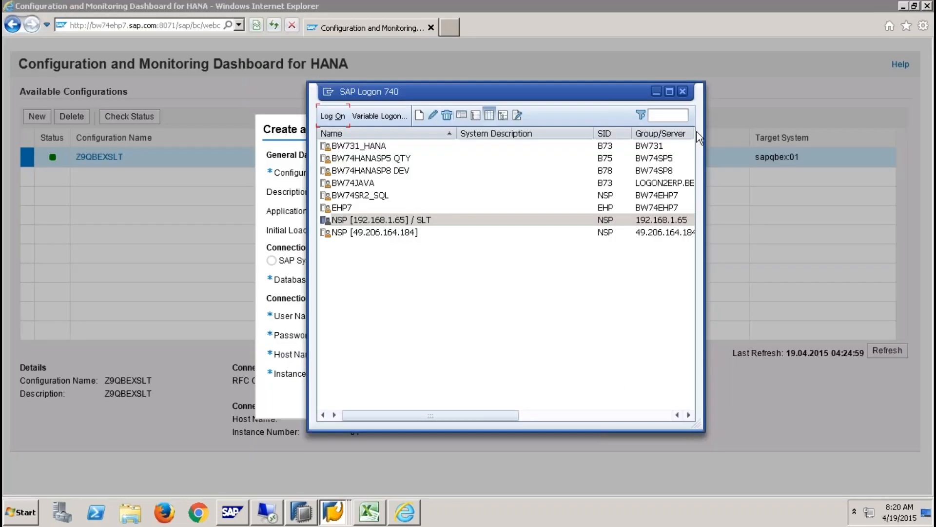
pyautogui.click(683, 92)
pyautogui.click(665, 130)
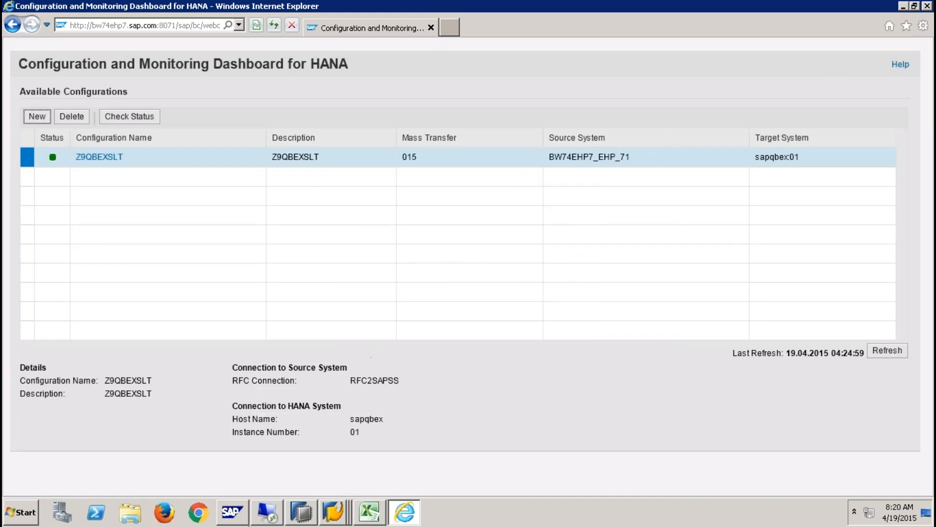
# - Log off the SLT Replicator Configurations session with /nex as well
pyautogui.moveTo(306, 515)
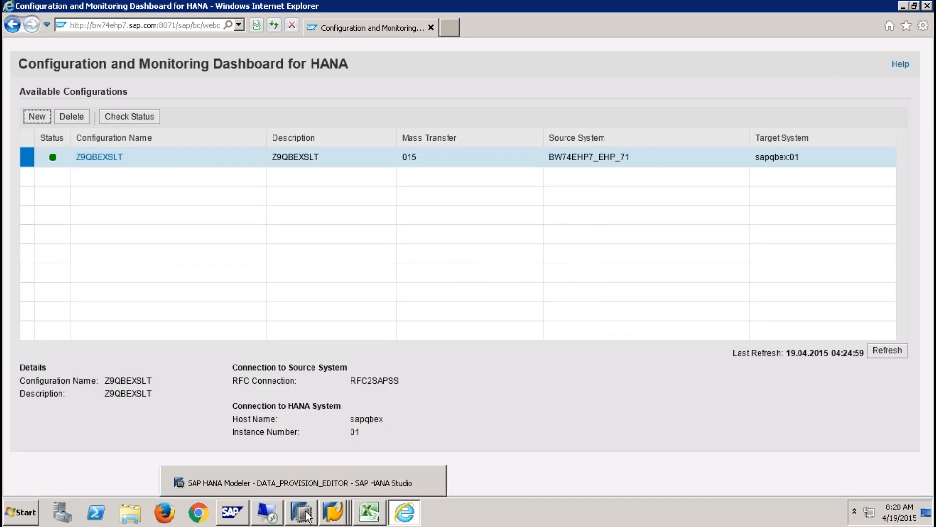
pyautogui.moveTo(334, 513)
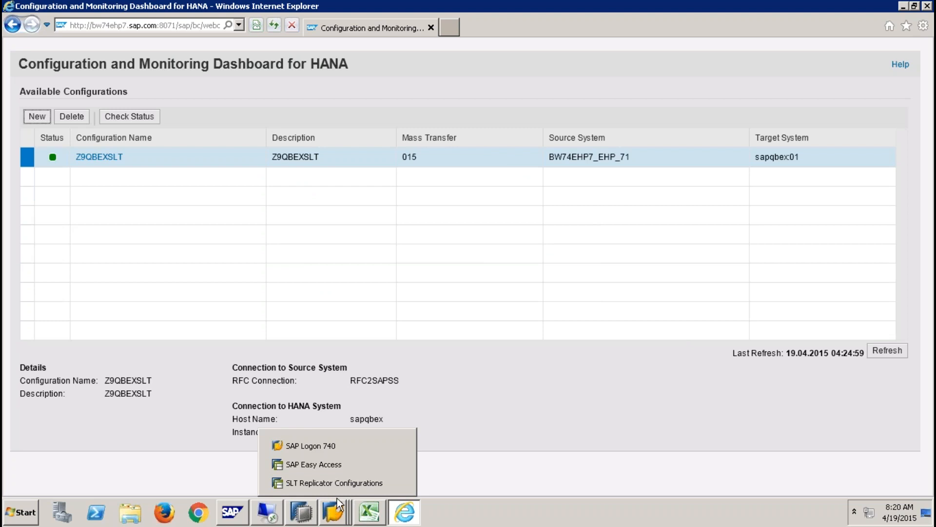
pyautogui.click(340, 484)
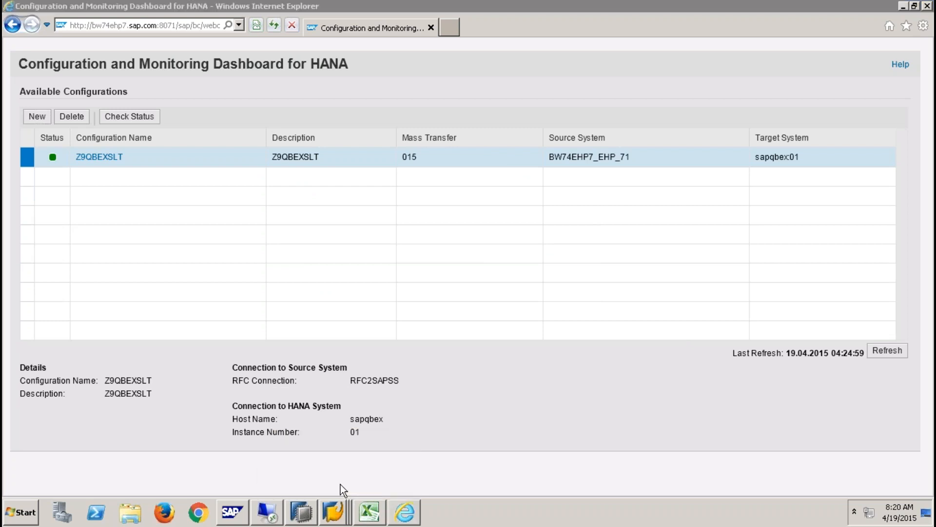
pyautogui.write('/nex')
pyautogui.press('Return')
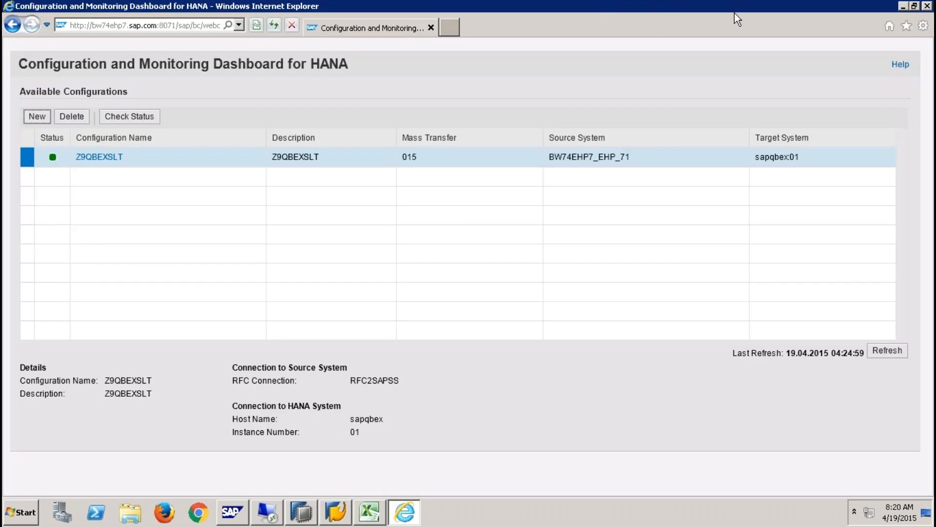
# - Submit a Stop Replication request for YSALES and refresh until it shows Executed
pyautogui.click(928, 7)
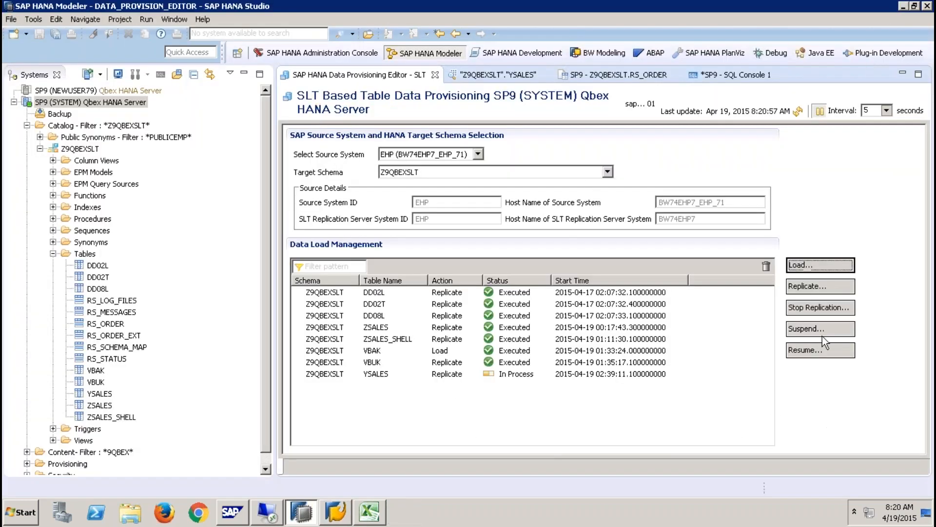
pyautogui.click(821, 306)
pyautogui.click(320, 159)
pyautogui.click(504, 218)
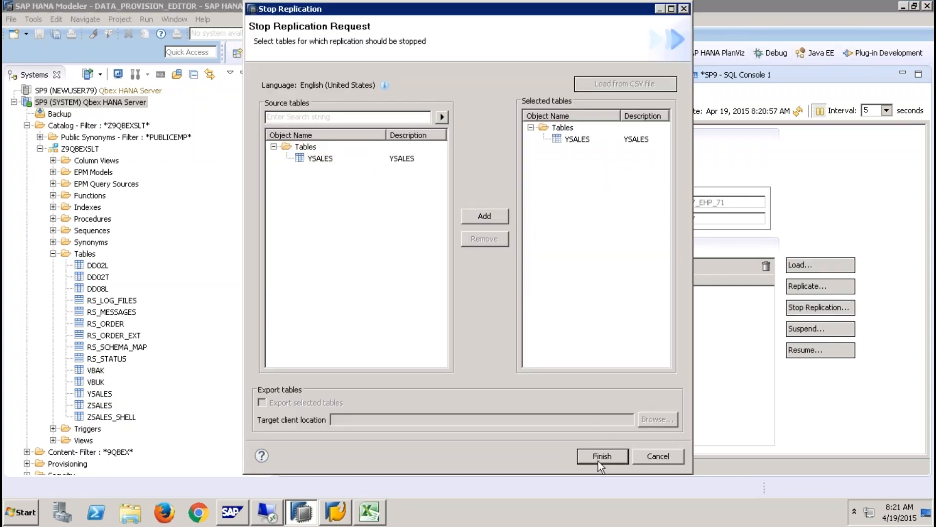
pyautogui.click(601, 456)
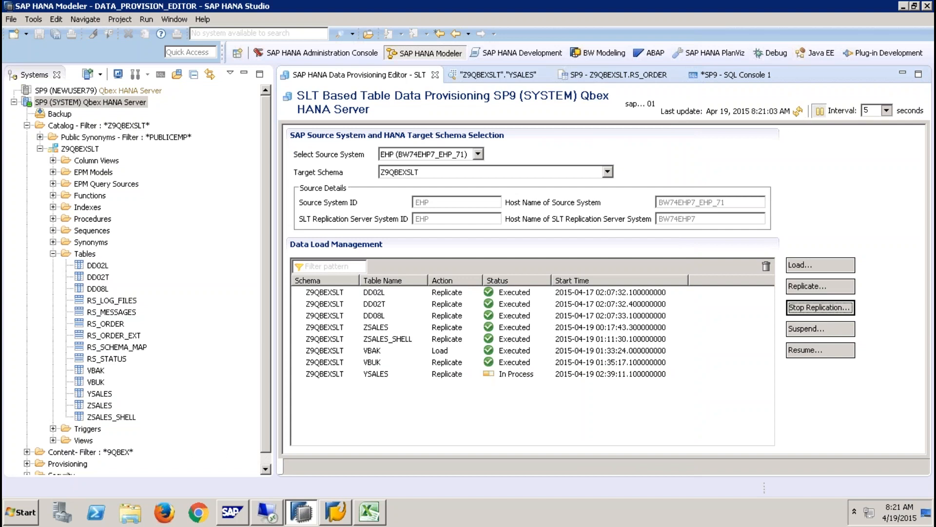
pyautogui.click(798, 113)
pyautogui.click(798, 113)
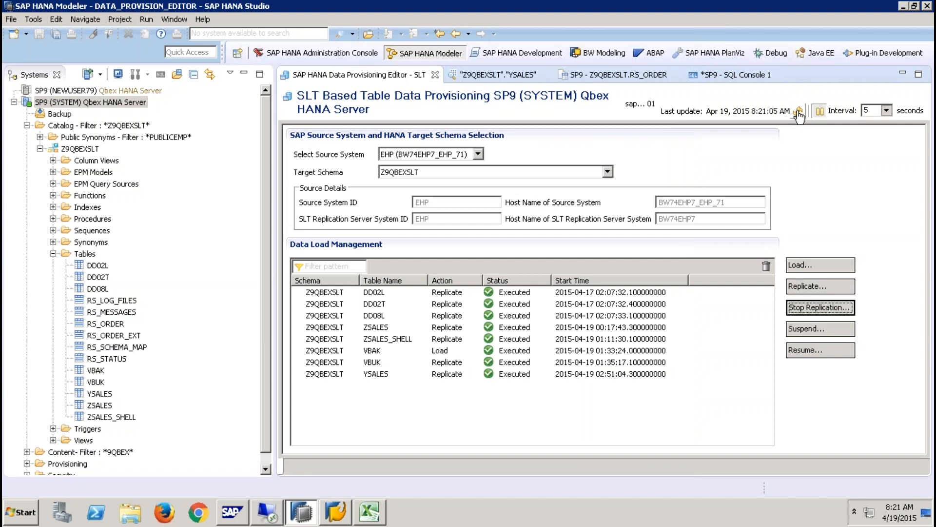
# - Filter the catalog schemas, first with _sys_repl, then with repl
pyautogui.rightClick(82, 126)
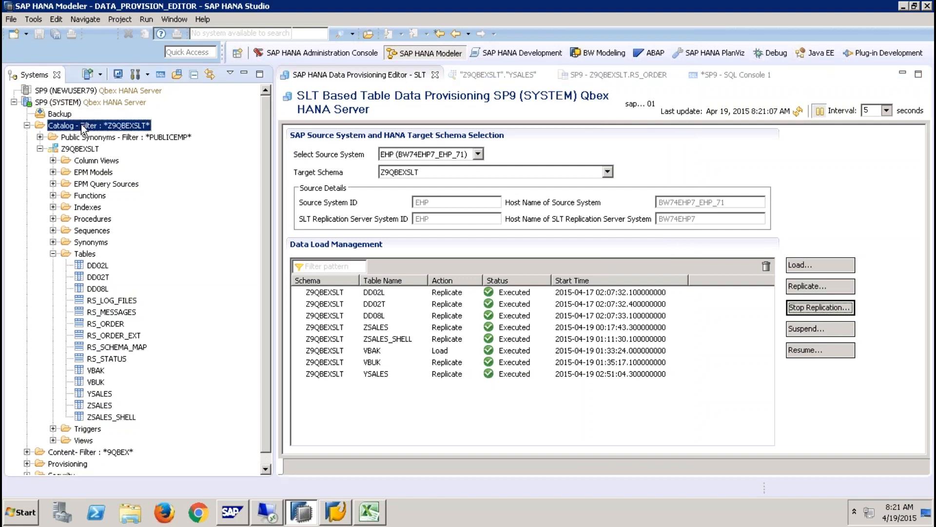
pyautogui.click(136, 233)
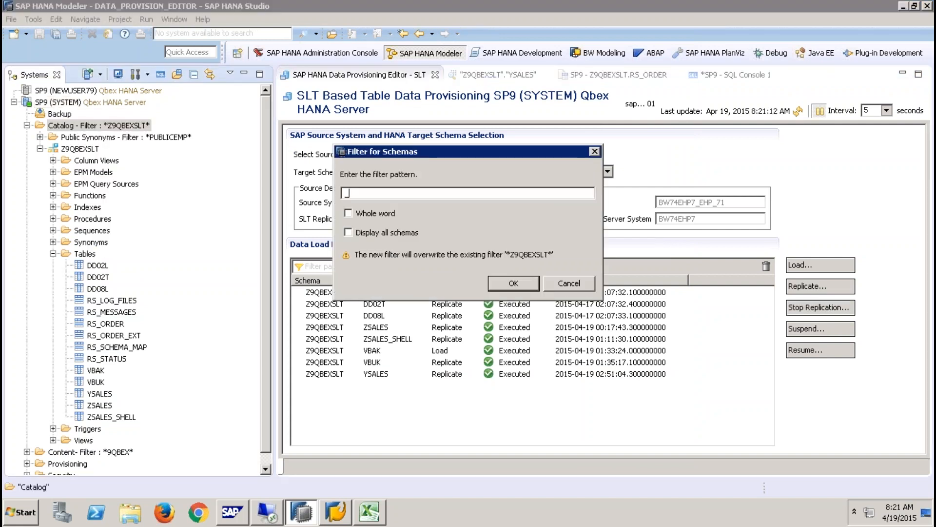
pyautogui.write('_sys_repl')
pyautogui.click(513, 283)
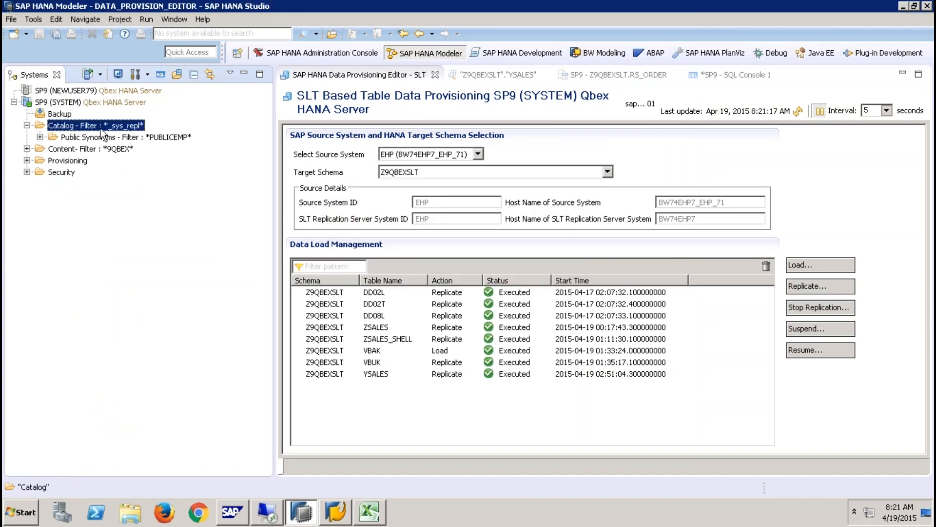
pyautogui.rightClick(109, 126)
pyautogui.click(153, 239)
pyautogui.write('repl')
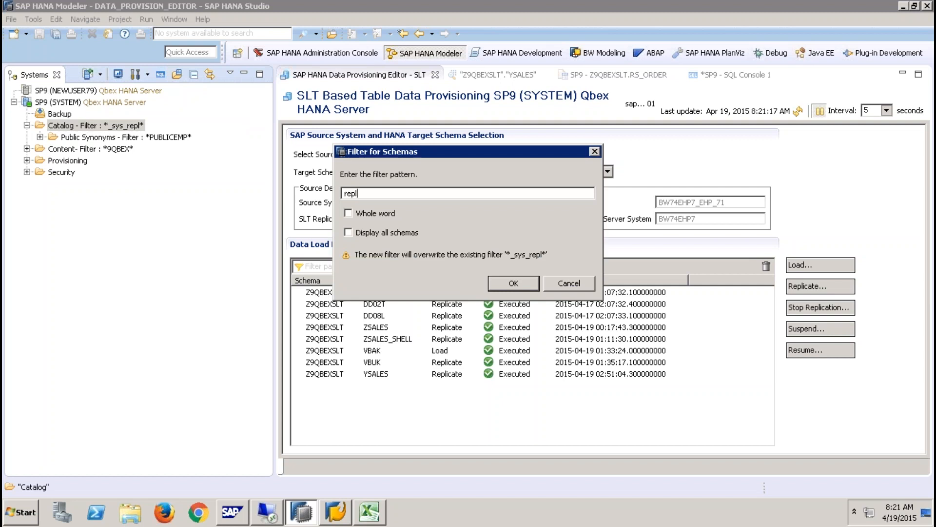
pyautogui.press('Return')
# - Expand SYS_REPL > Tables and open the content of RS_REPLICATION_COMPONENTS
pyautogui.click(40, 149)
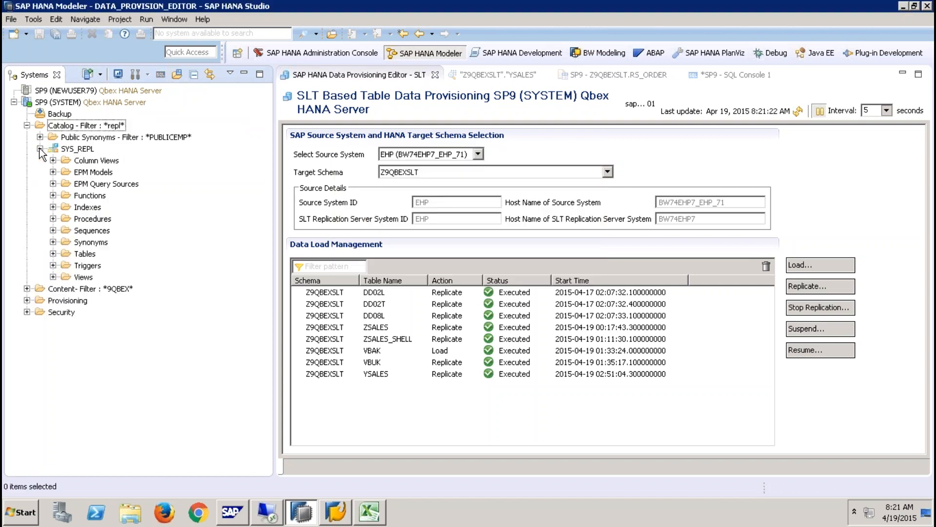
pyautogui.click(53, 253)
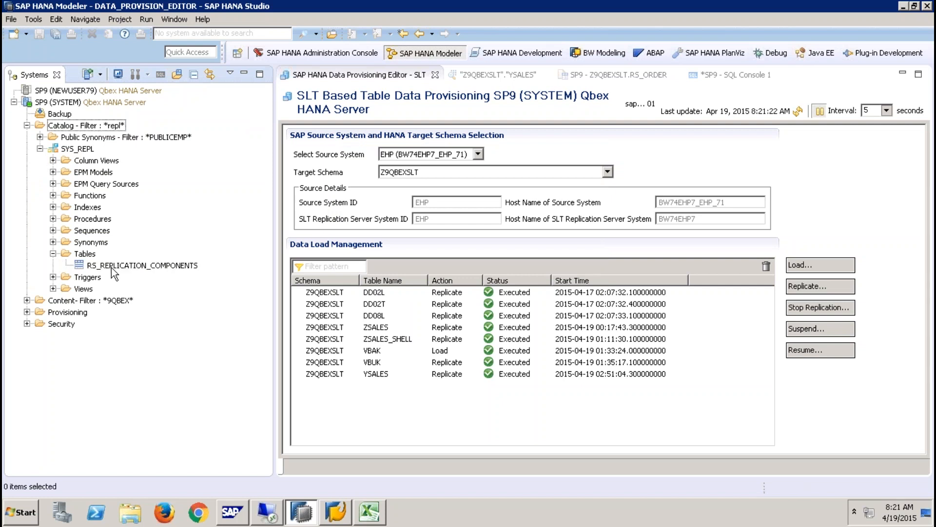
pyautogui.click(113, 267)
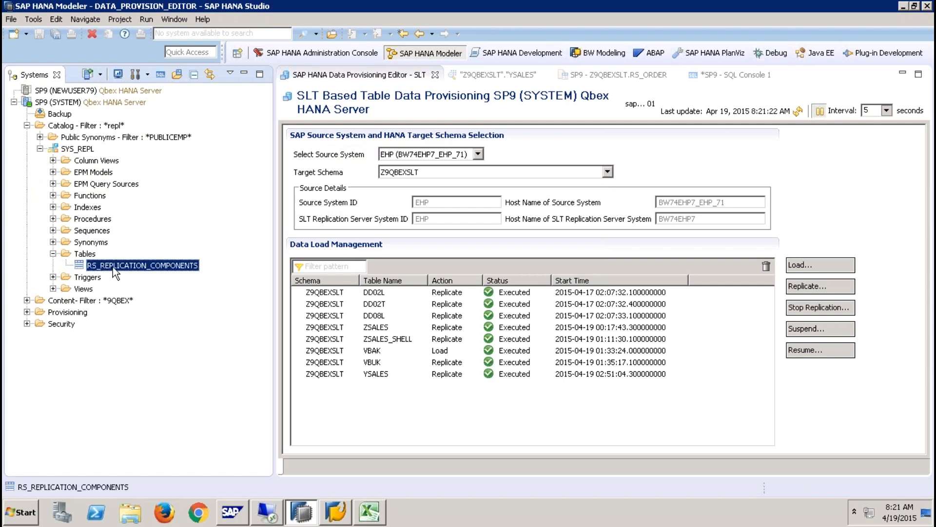
pyautogui.click(395, 153)
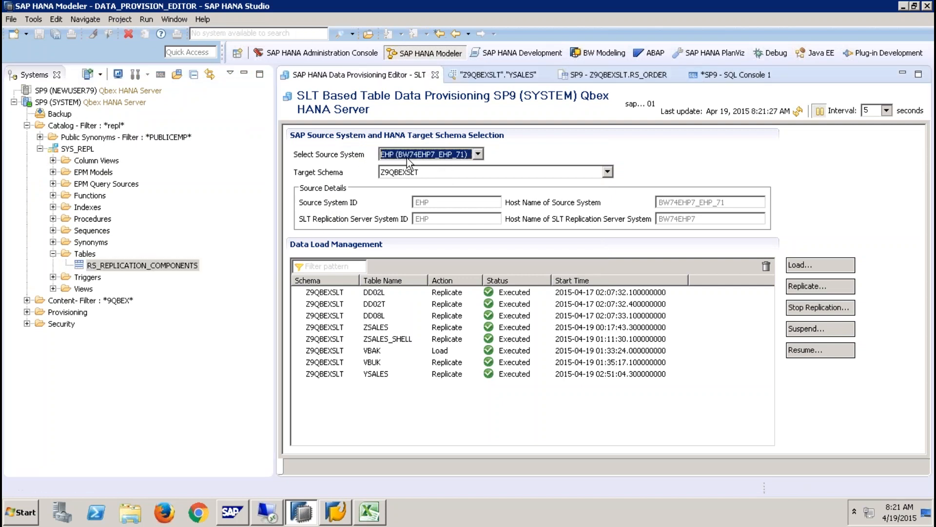
pyautogui.rightClick(179, 273)
pyautogui.click(246, 340)
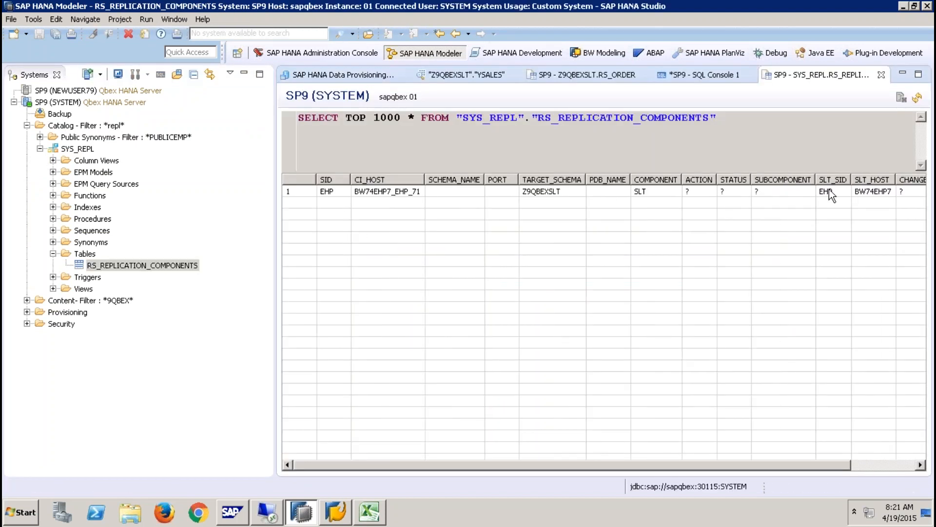
# - Review the RS_REPLICATION_COMPONENTS definition and delete all its rows
pyautogui.click(375, 80)
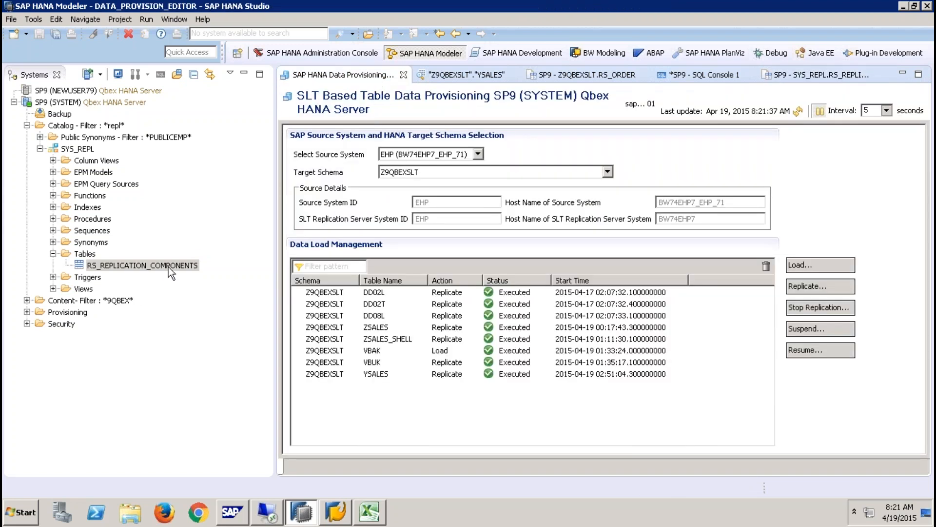
pyautogui.click(784, 75)
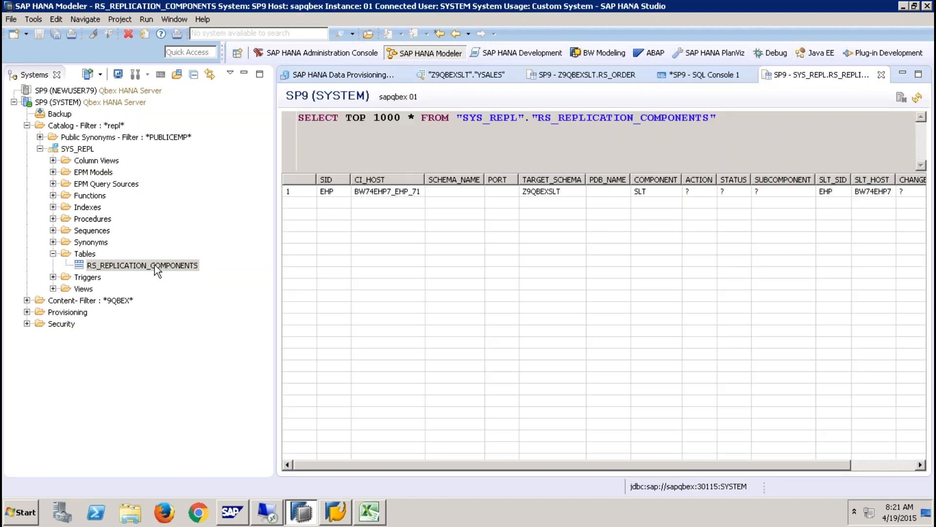
pyautogui.rightClick(176, 268)
pyautogui.click(185, 274)
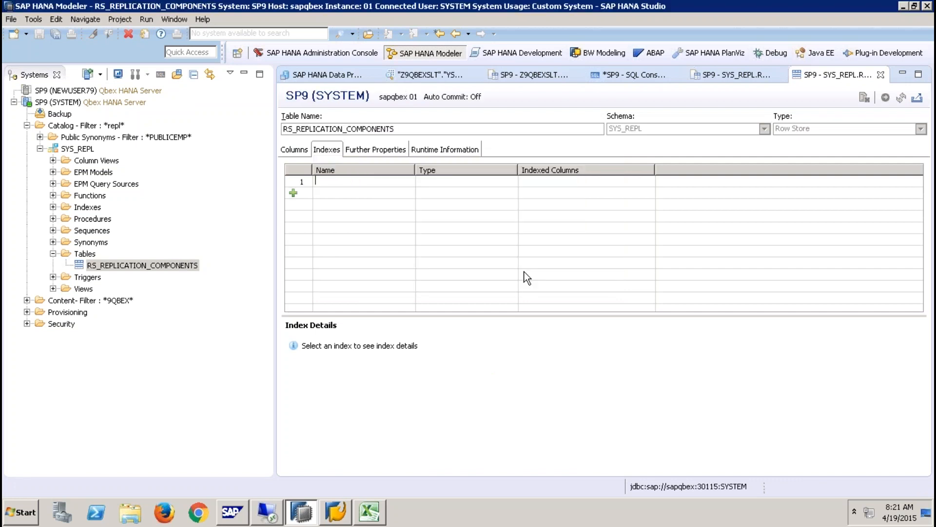
pyautogui.rightClick(165, 268)
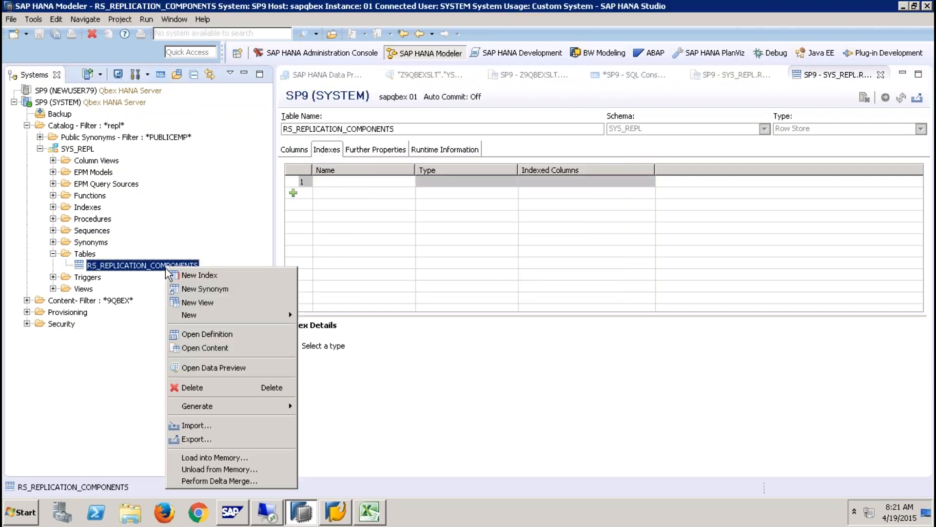
pyautogui.click(209, 388)
pyautogui.click(383, 270)
pyautogui.click(525, 293)
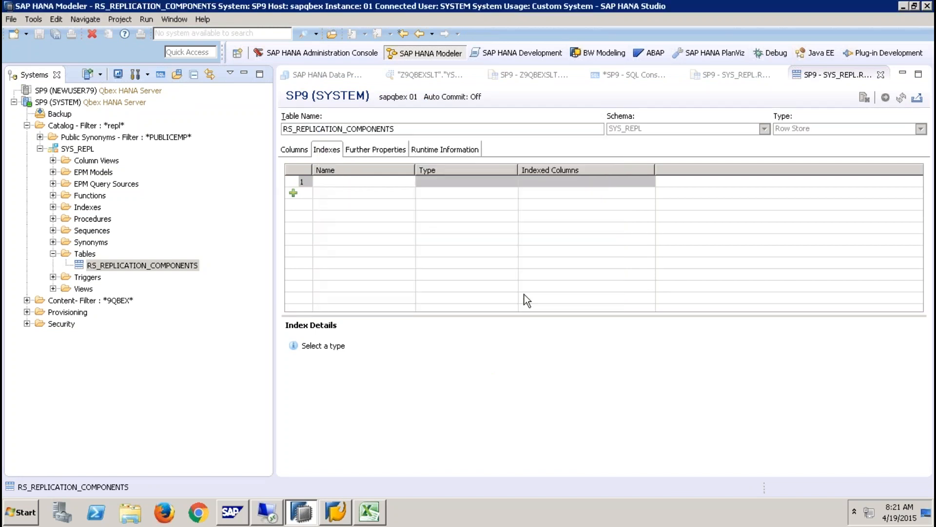
# - Close the table views, verify RS_REPLICATION_COMPONENTS is empty, and close the data provisioning editor
pyautogui.click(880, 75)
pyautogui.click(880, 75)
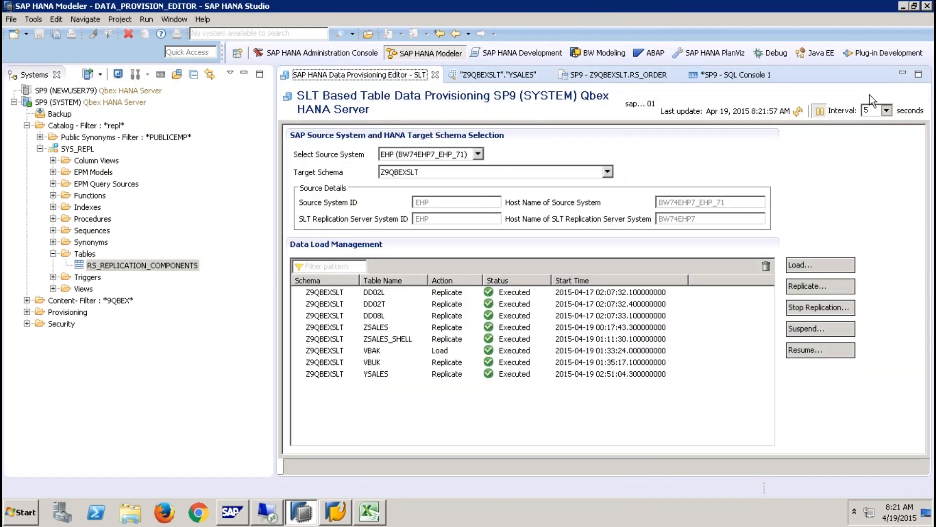
pyautogui.rightClick(178, 264)
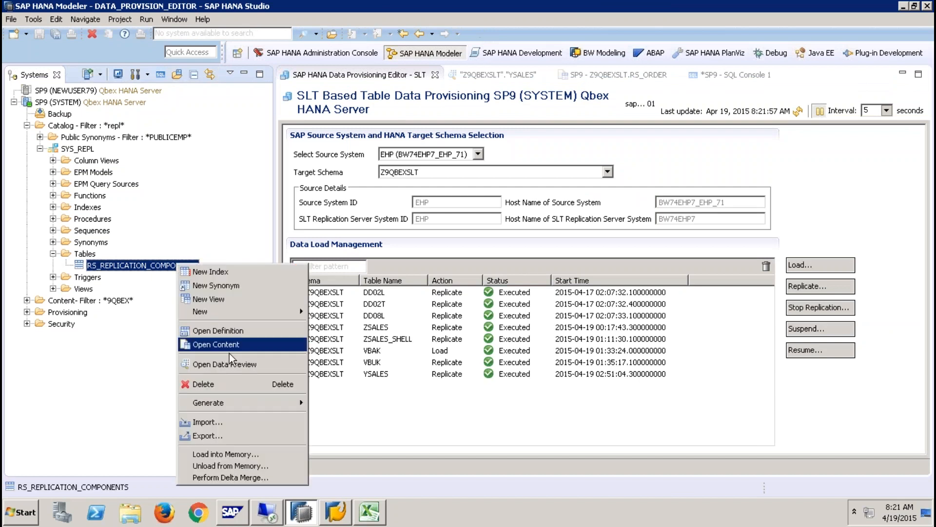
pyautogui.click(234, 346)
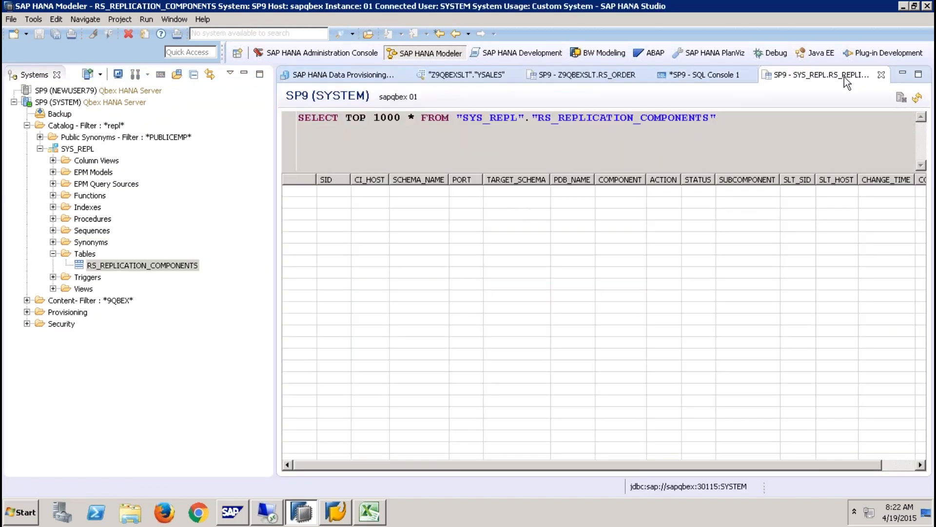
pyautogui.click(881, 74)
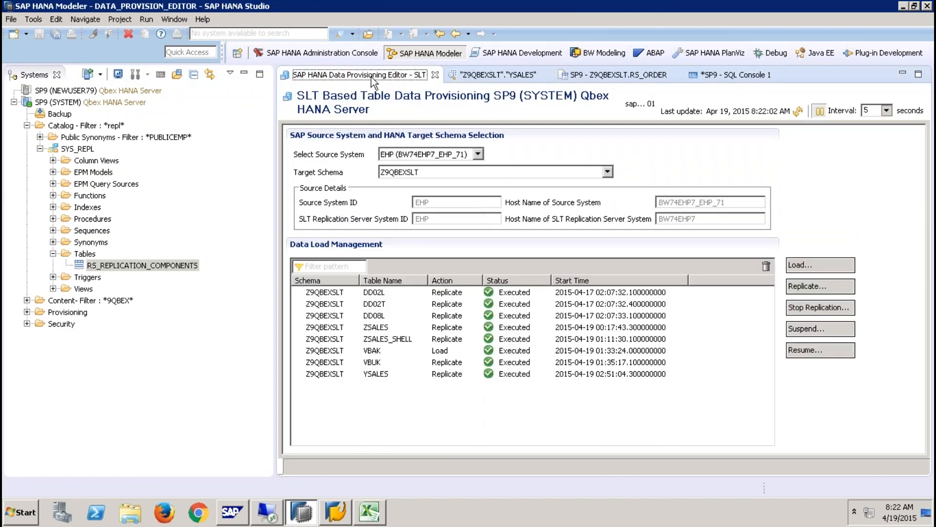
pyautogui.click(435, 75)
# - Show the Help > Quick View of modeler tasks
pyautogui.click(147, 19)
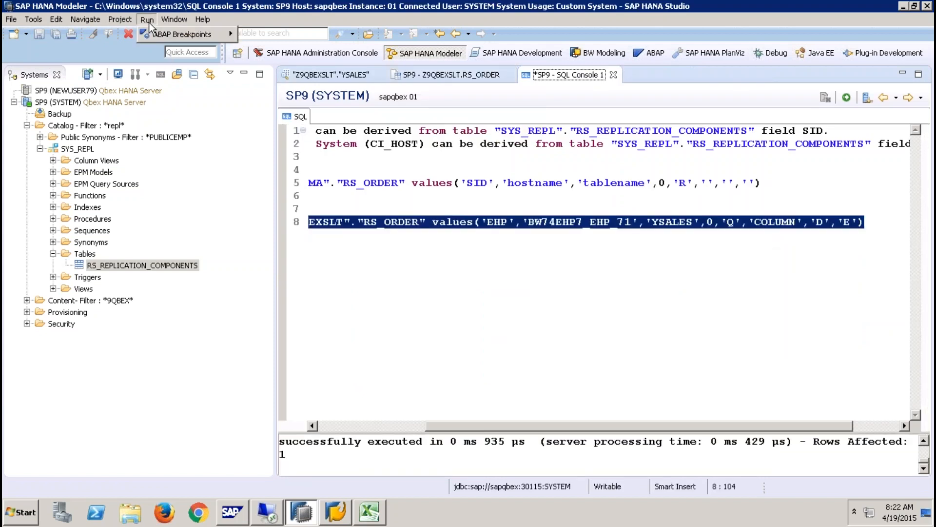
pyautogui.moveTo(185, 34)
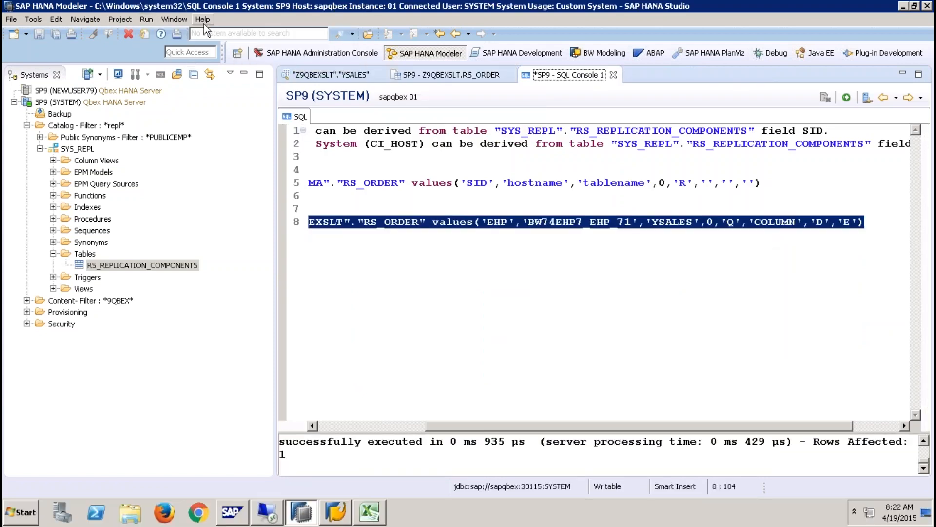
pyautogui.click(203, 19)
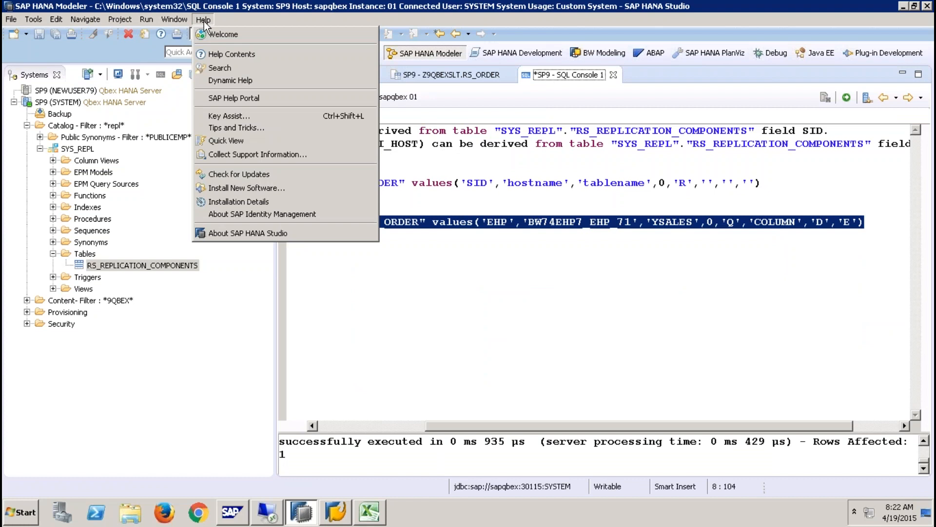
pyautogui.click(249, 141)
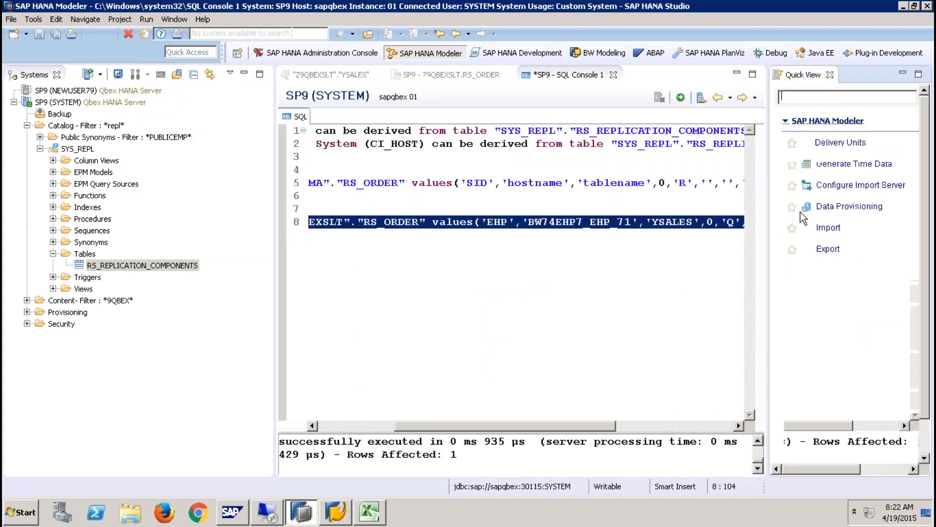
# - Start Data Provisioning on SP9, cancel the not-configured dialog, and bring up SAP Logon
pyautogui.click(832, 210)
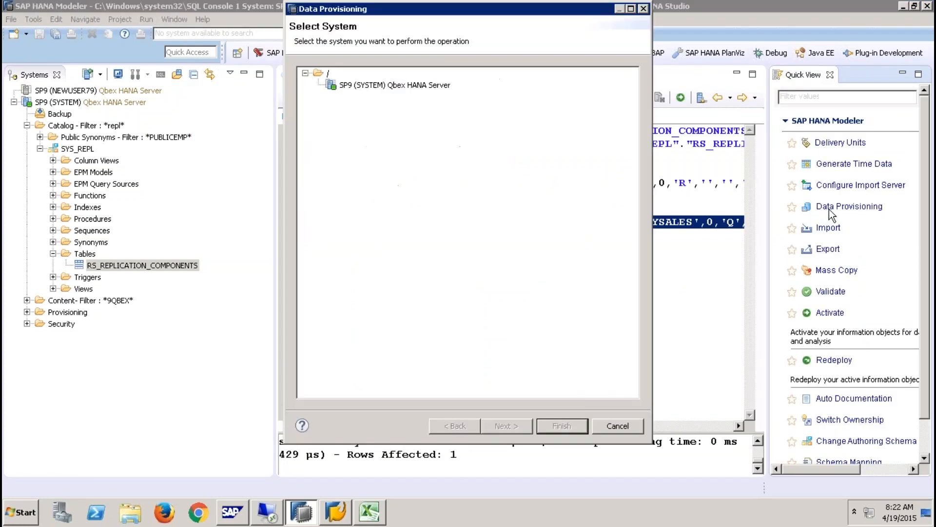
pyautogui.click(377, 86)
pyautogui.click(560, 427)
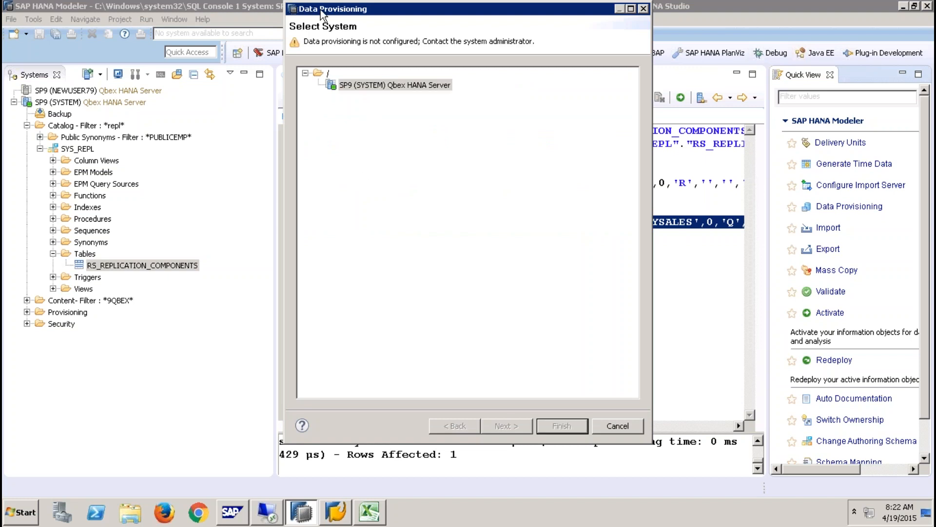
pyautogui.moveTo(320, 11); pyautogui.dragTo(279, 71)
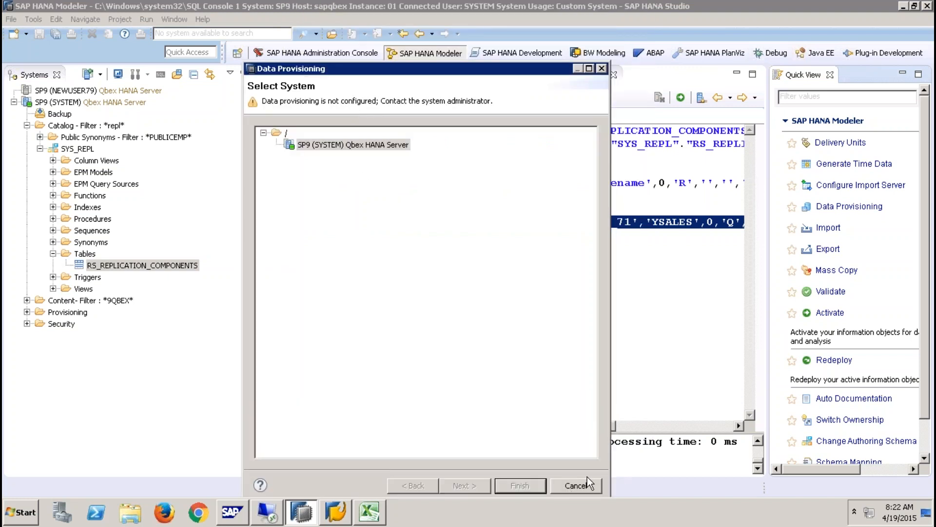
pyautogui.click(576, 485)
pyautogui.click(335, 511)
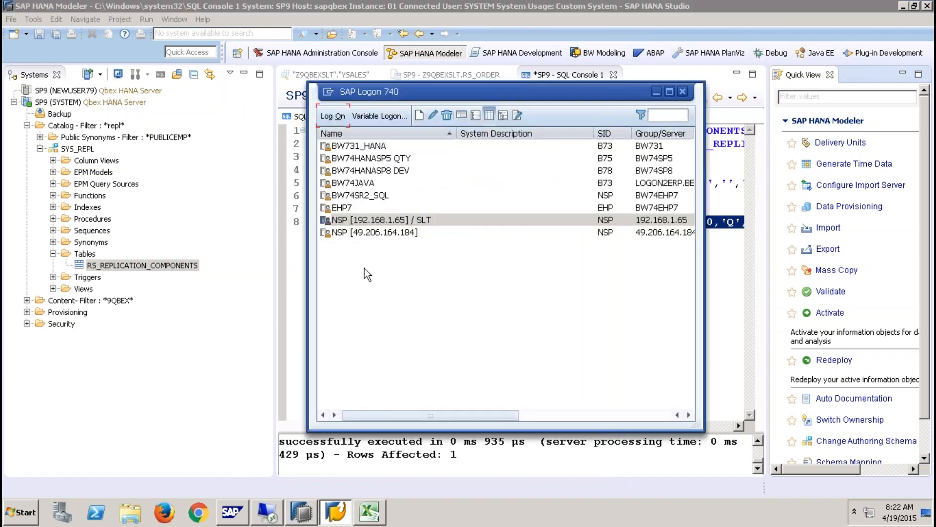
# - Log on to EHP7 as qbex, run transaction ltr, and enter qbex on the web logon page
pyautogui.click(354, 208)
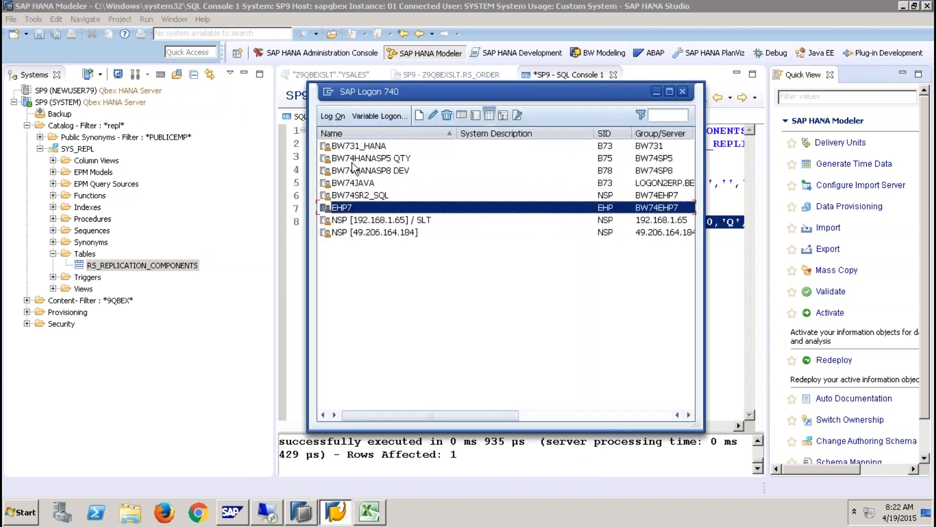
pyautogui.click(333, 117)
pyautogui.write('qbex')
pyautogui.press('Tab')
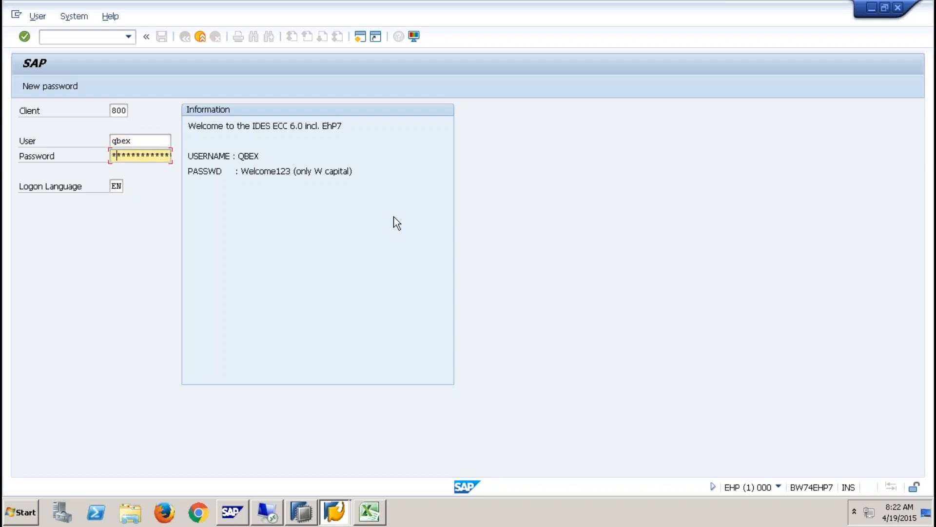
pyautogui.press('Return')
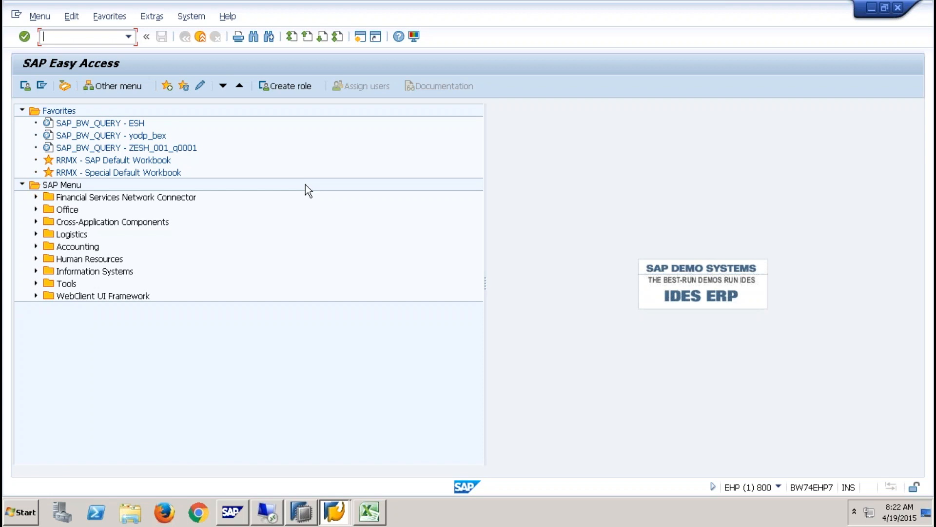
pyautogui.write('ltr')
pyautogui.press('Return')
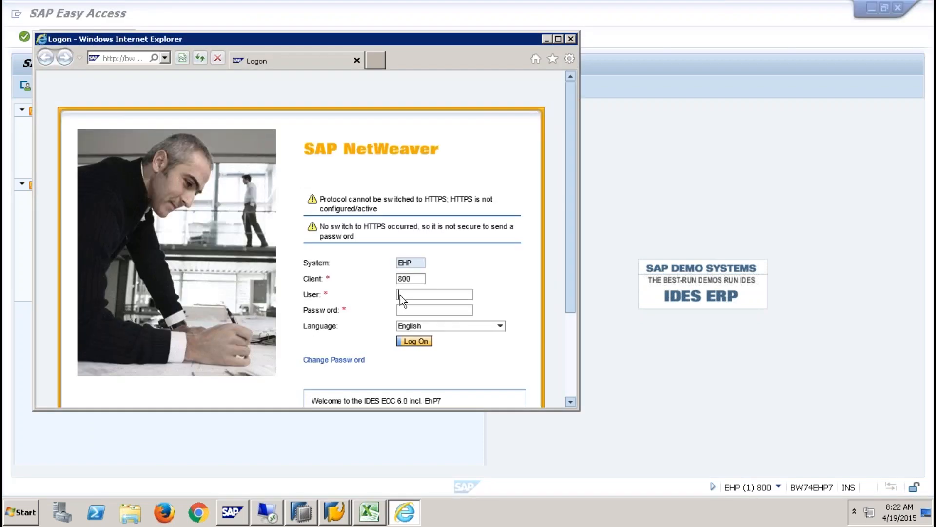
pyautogui.write('qbex')
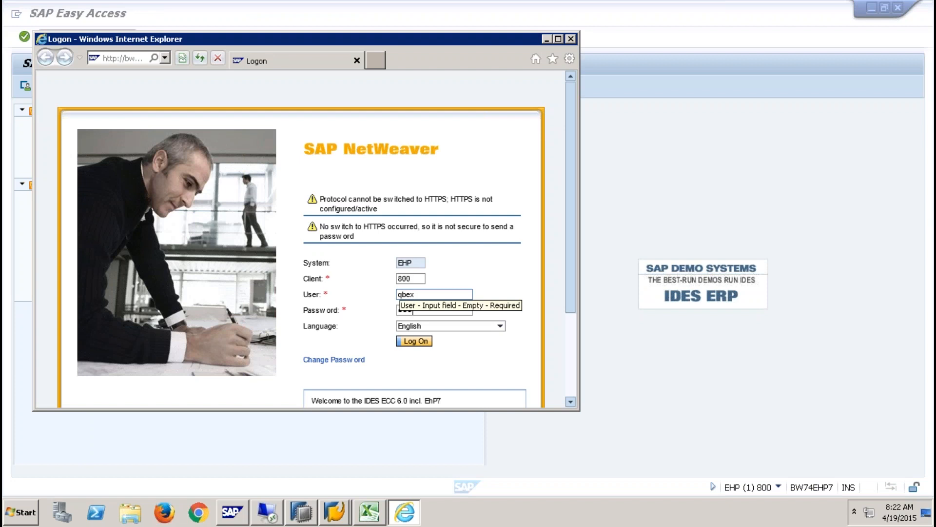
# - Log into the dashboard, stop the Z9QBEXSLT master job, and save the configuration
pyautogui.press('Return')
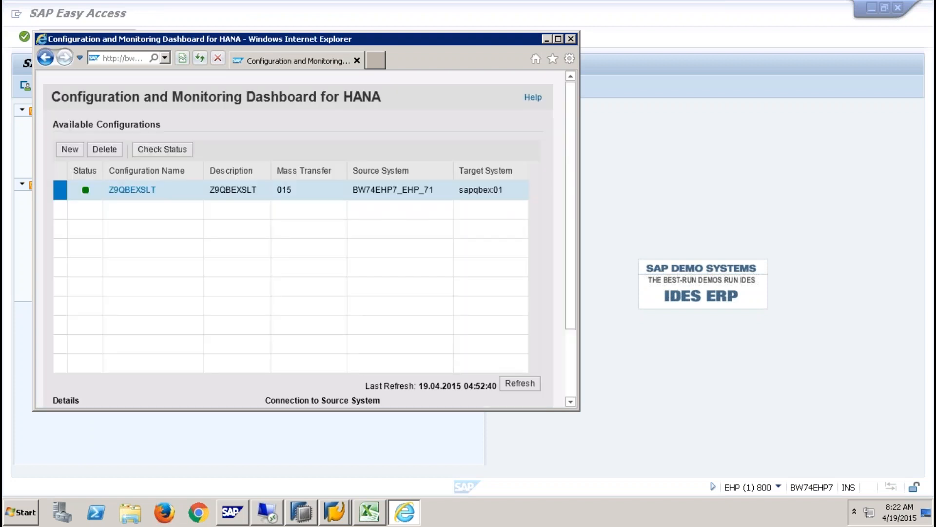
pyautogui.click(124, 194)
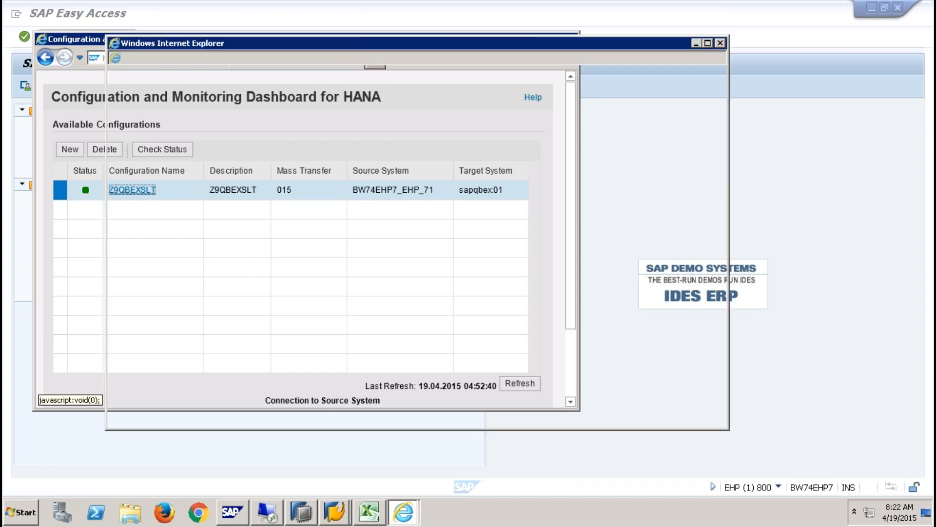
pyautogui.click(185, 184)
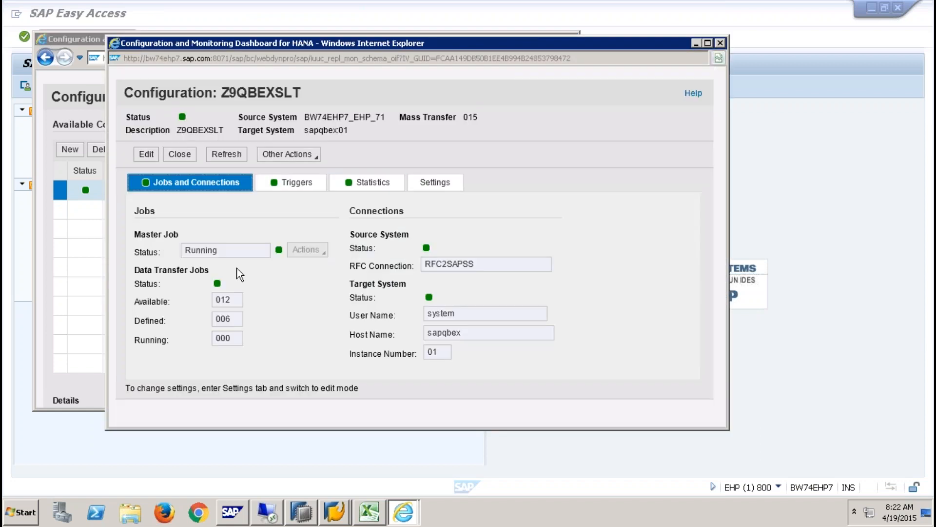
pyautogui.click(147, 154)
pyautogui.click(308, 250)
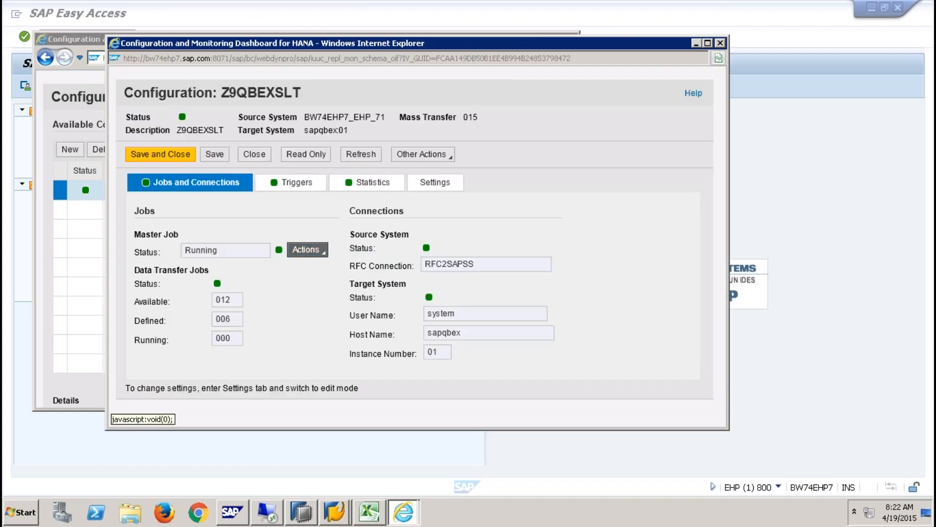
pyautogui.click(325, 280)
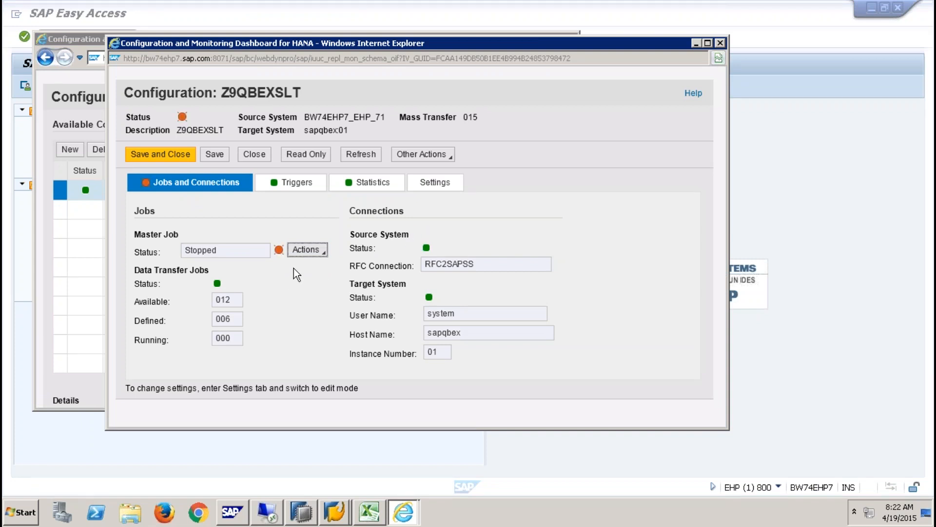
pyautogui.click(180, 156)
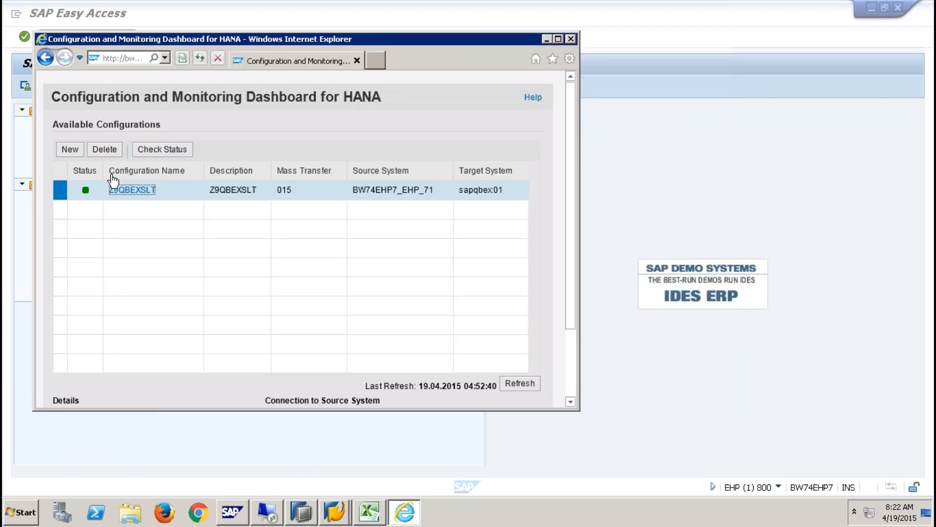
# - Refresh, delete the Z9QBEXSLT configuration, and maximize the dashboard window
pyautogui.click(520, 383)
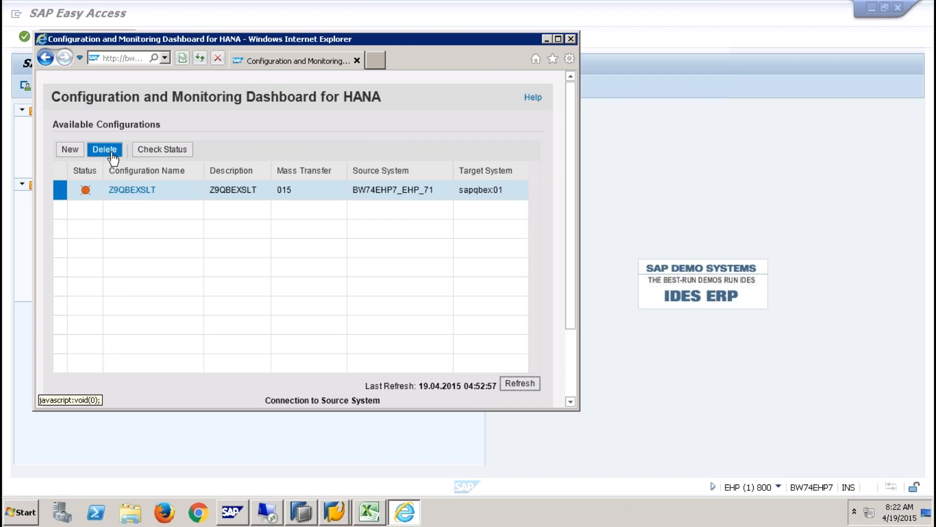
pyautogui.click(112, 154)
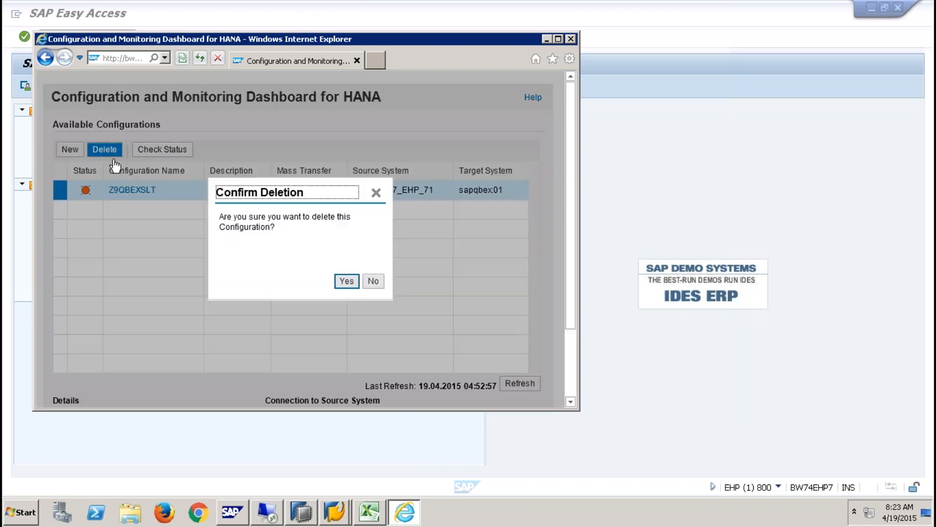
pyautogui.click(348, 282)
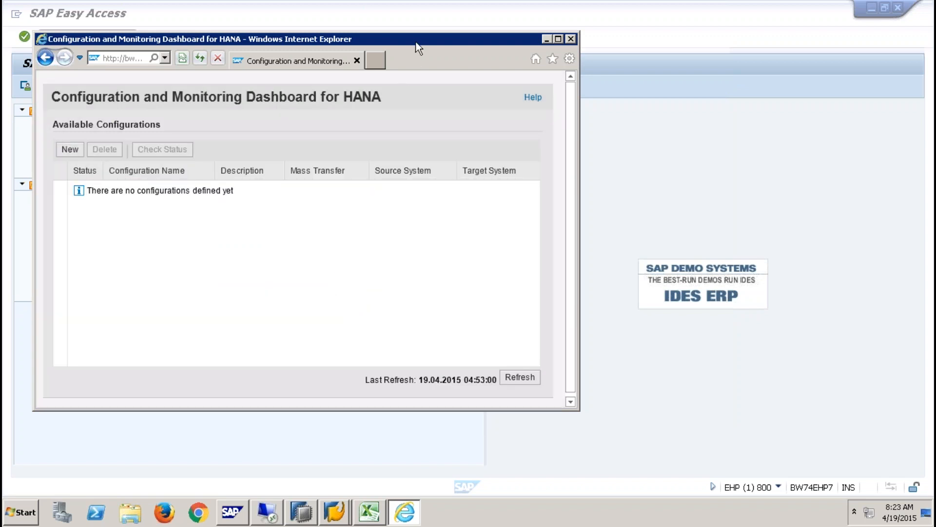
pyautogui.doubleClick(416, 43)
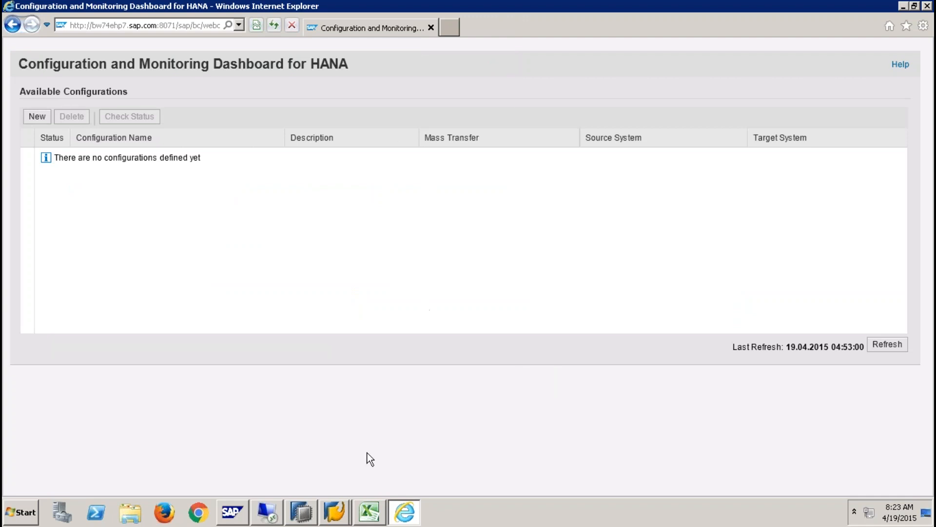
# - Check System > Status database details: MSSQL, database name EHP, owner ehp
pyautogui.moveTo(336, 508)
pyautogui.click(336, 482)
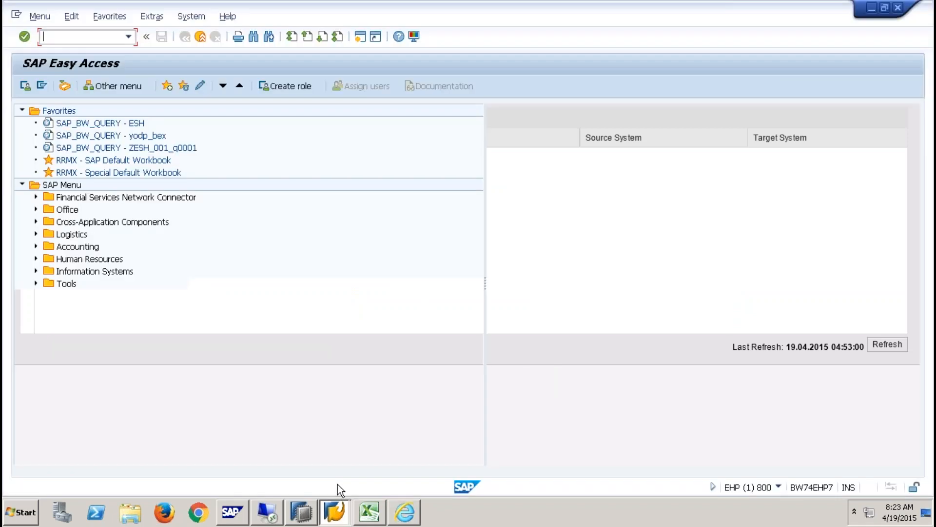
pyautogui.click(201, 15)
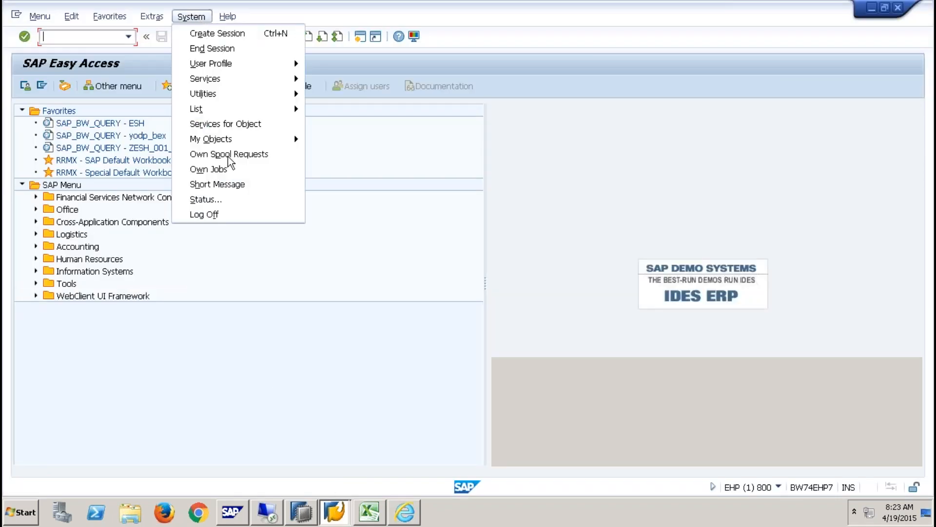
pyautogui.click(236, 200)
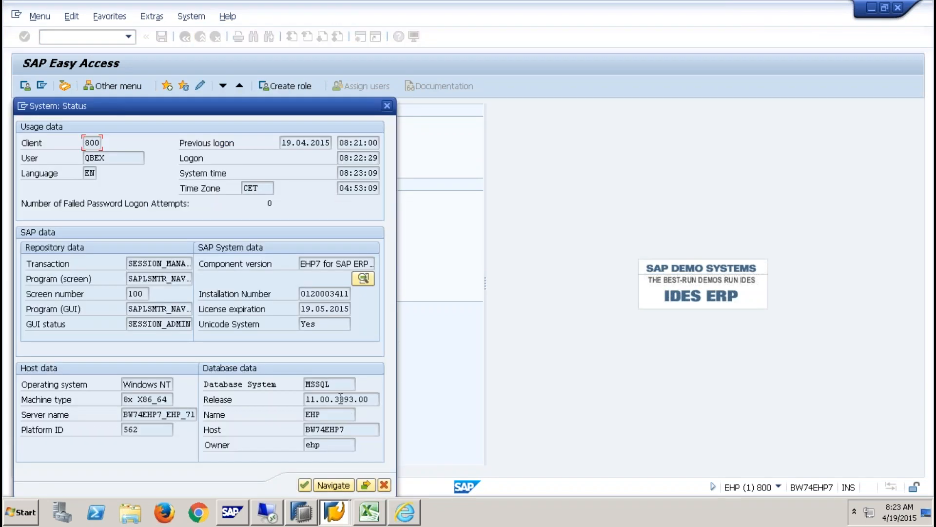
pyautogui.moveTo(333, 386); pyautogui.dragTo(302, 385)
pyautogui.moveTo(328, 418); pyautogui.dragTo(290, 417)
pyautogui.doubleClick(329, 445)
pyautogui.click(387, 106)
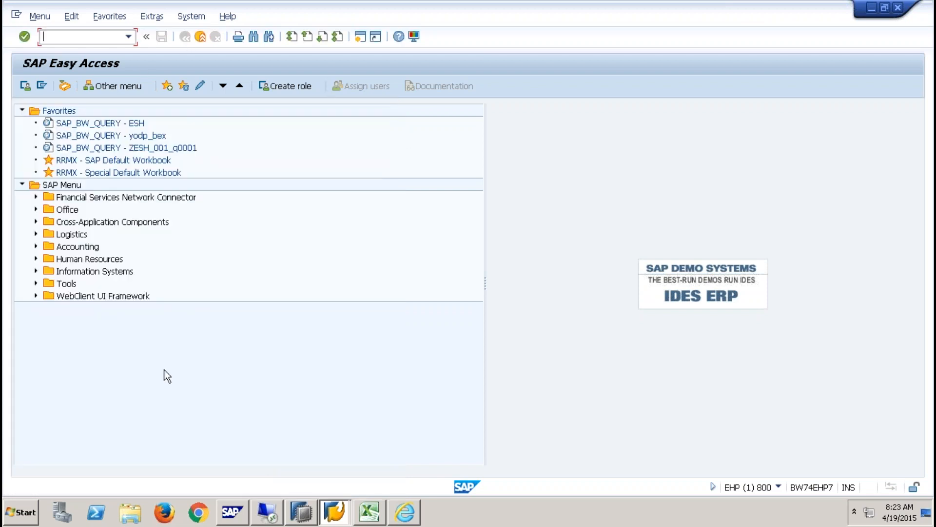
pyautogui.click(20, 515)
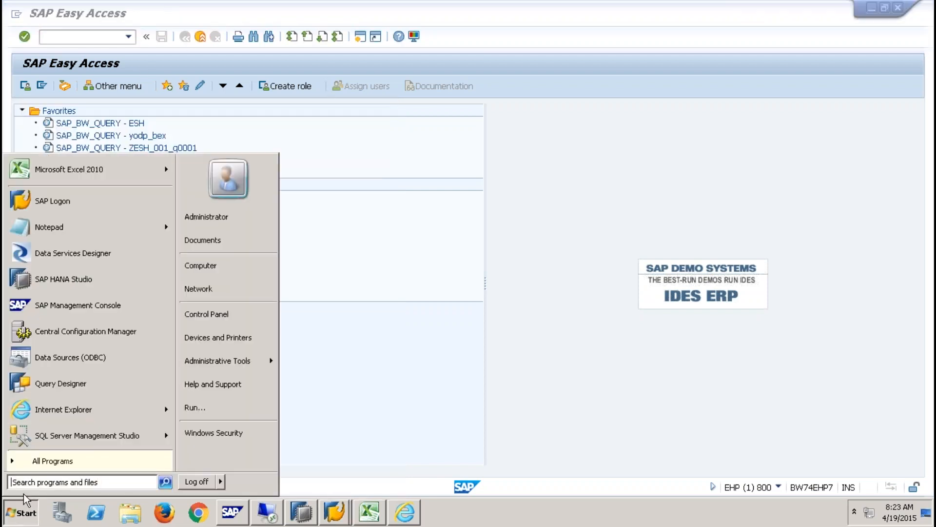
# - Launch SQL Server Management Studio and wait for its Connect to Server dialog
pyautogui.click(60, 436)
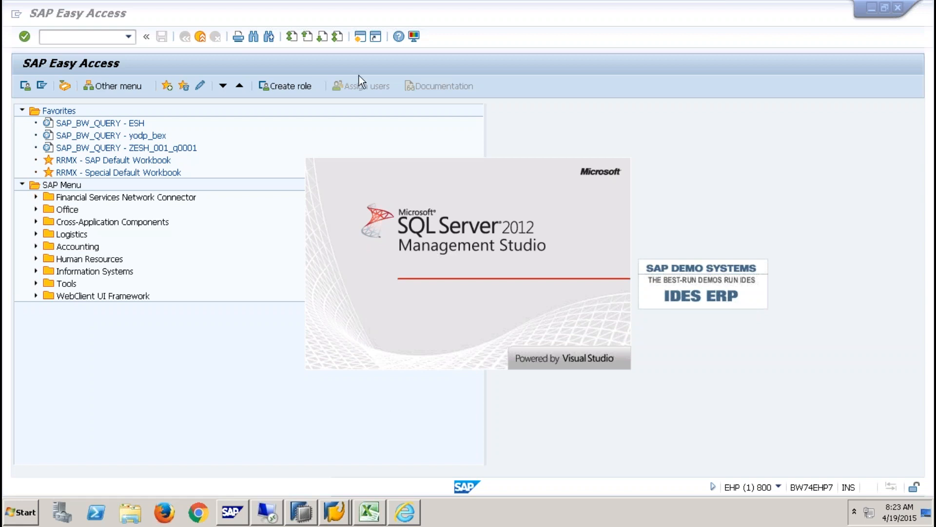
pyautogui.moveTo(290, 1)
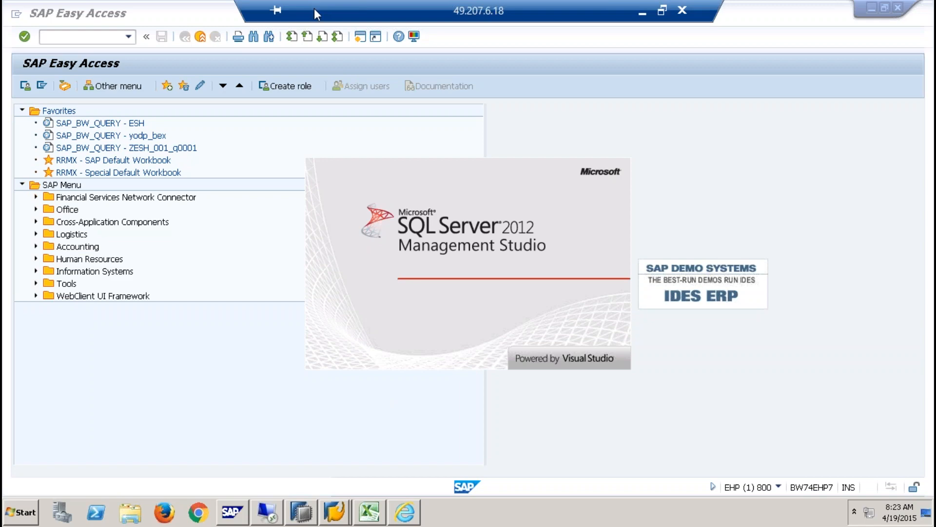
pyautogui.doubleClick(359, 9)
pyautogui.doubleClick(378, 18)
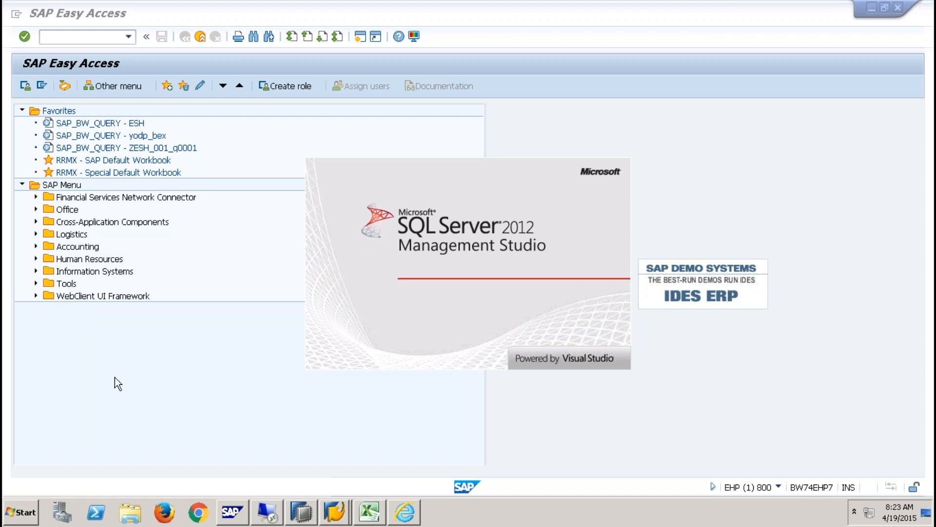
pyautogui.moveTo(283, 4)
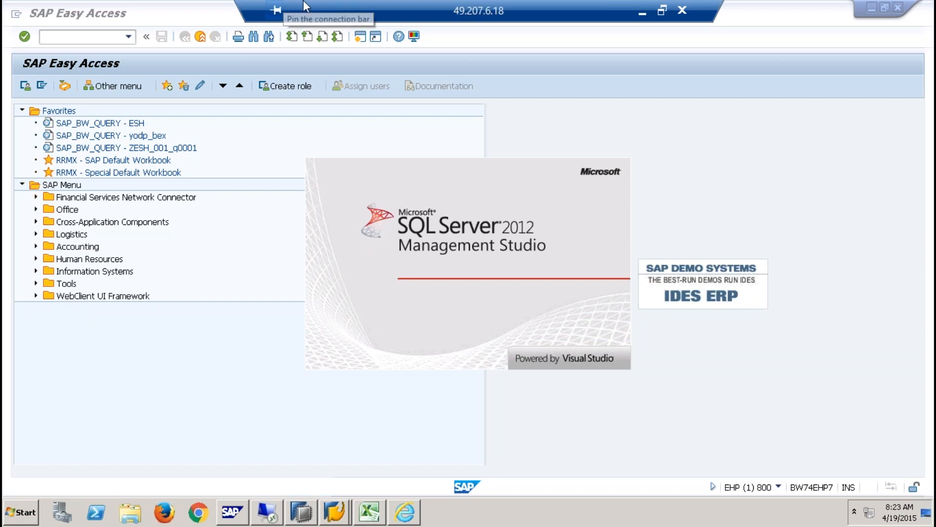
pyautogui.doubleClick(379, 12)
pyautogui.doubleClick(378, 23)
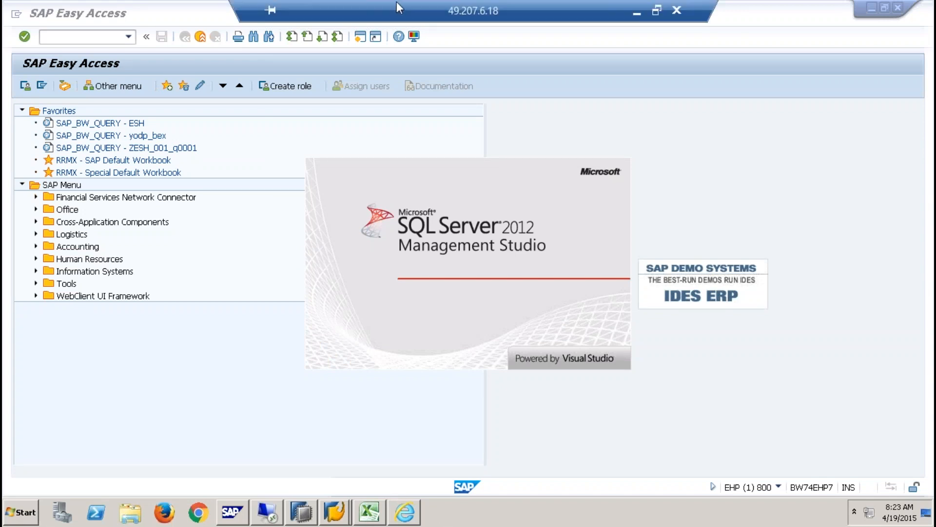
pyautogui.moveTo(397, 5); pyautogui.dragTo(441, 6)
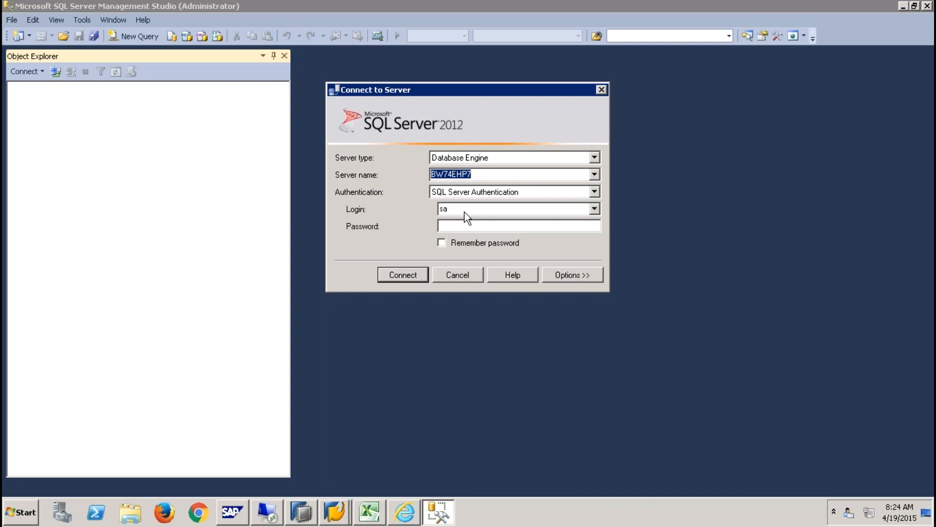
# - Connect to BW74EHP7 as login ehp, re-entering the password after the connection error
pyautogui.moveTo(464, 211); pyautogui.dragTo(429, 208)
pyautogui.write('ehp')
pyautogui.press('Tab')
pyautogui.write('*******')
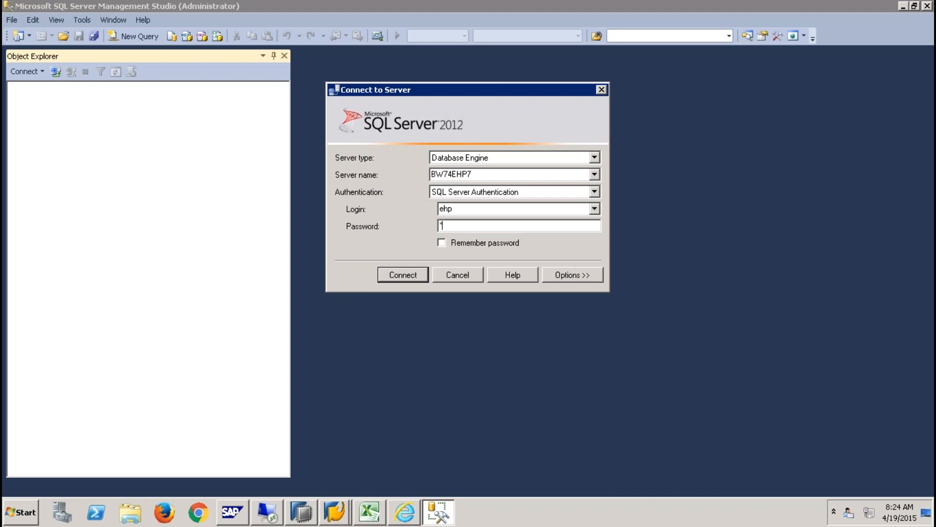
pyautogui.write('****')
pyautogui.press('Return')
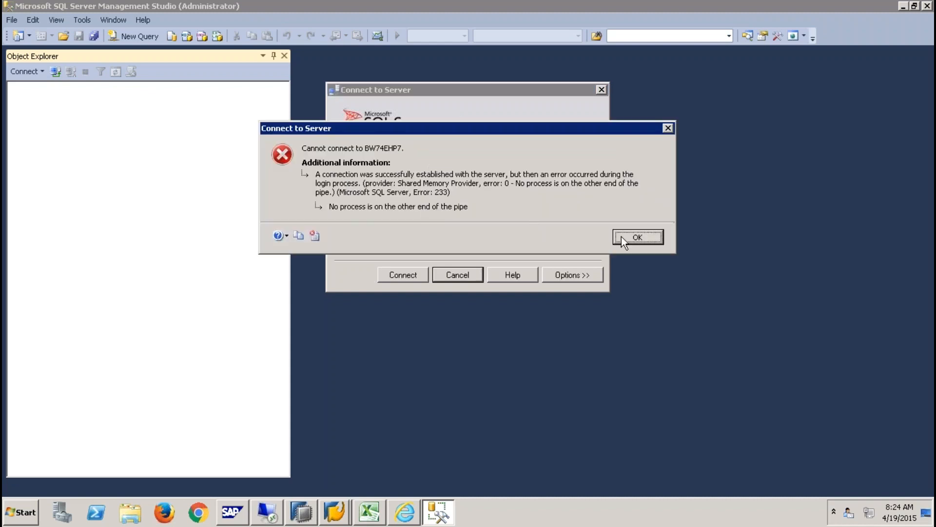
pyautogui.click(621, 236)
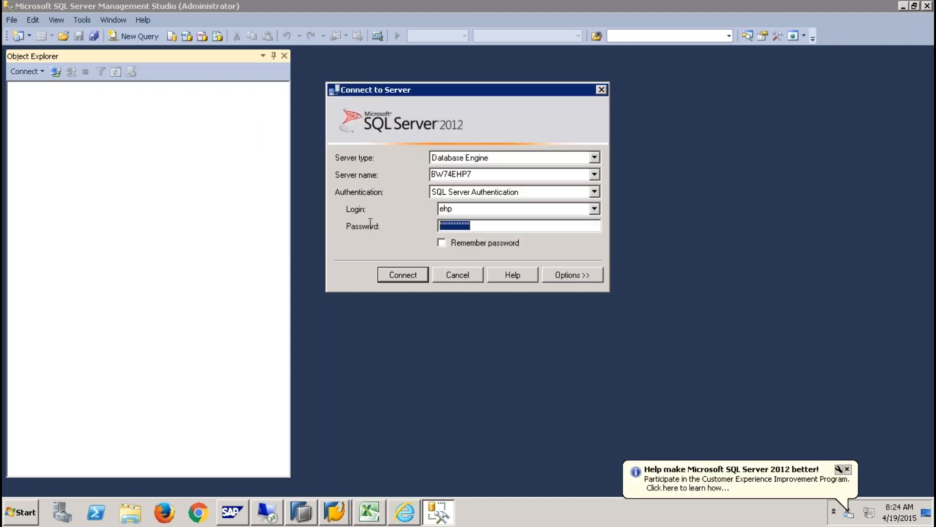
pyautogui.write('**********')
pyautogui.press('Return')
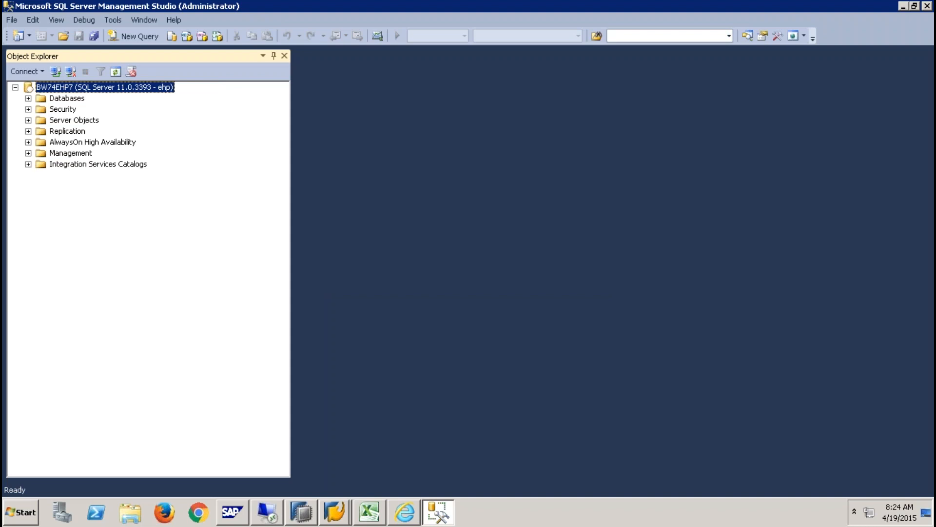
# - Filter the EHP database's tables to names containing YSALES
pyautogui.click(28, 99)
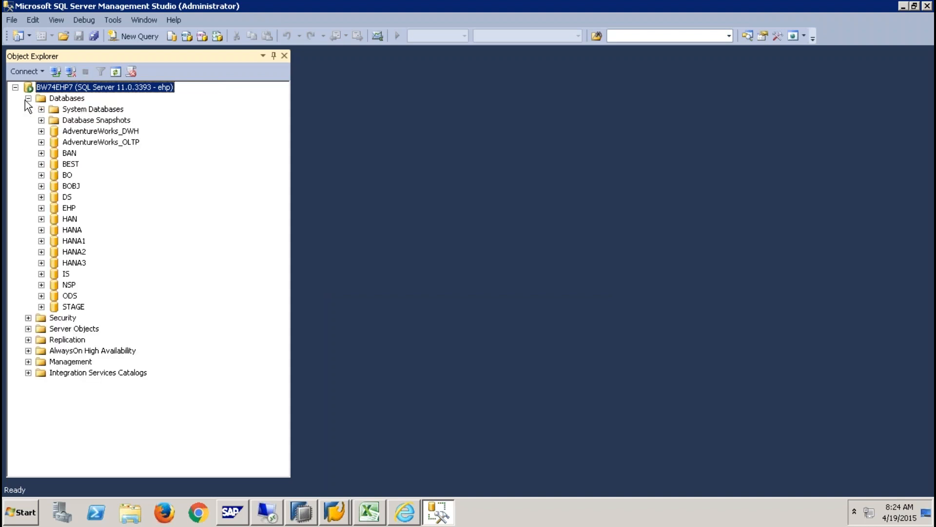
pyautogui.click(67, 197)
pyautogui.click(69, 208)
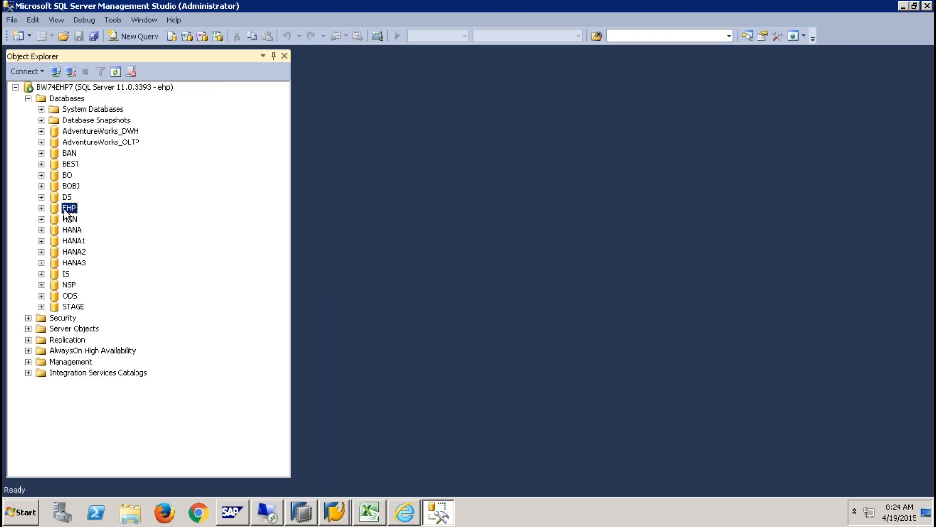
pyautogui.click(41, 208)
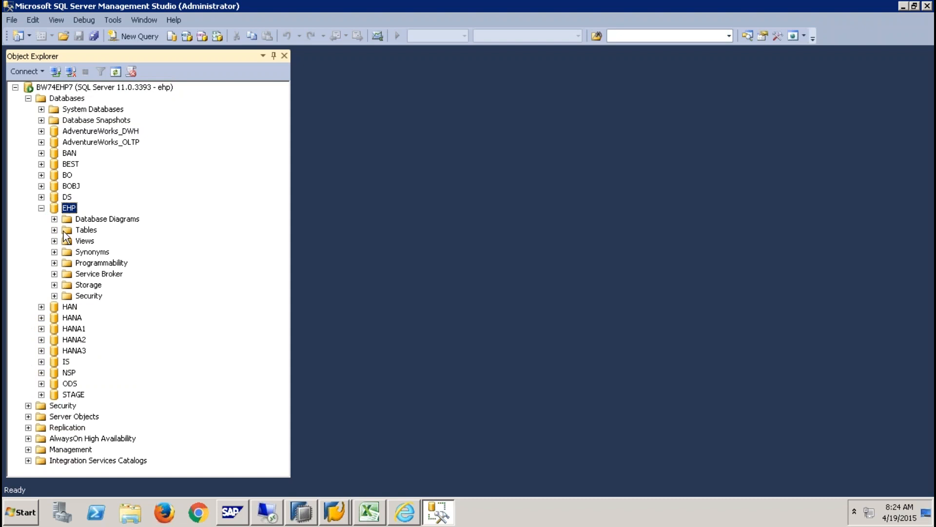
pyautogui.rightClick(93, 231)
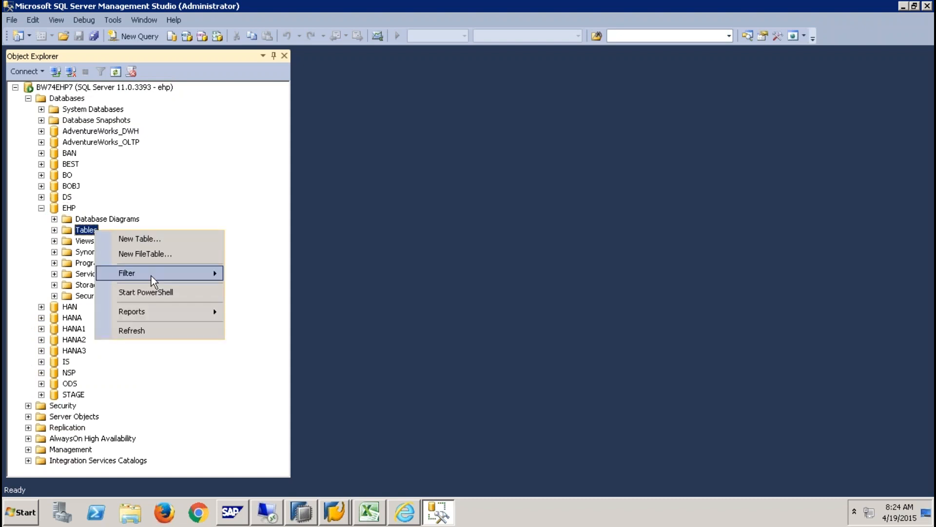
pyautogui.moveTo(153, 276)
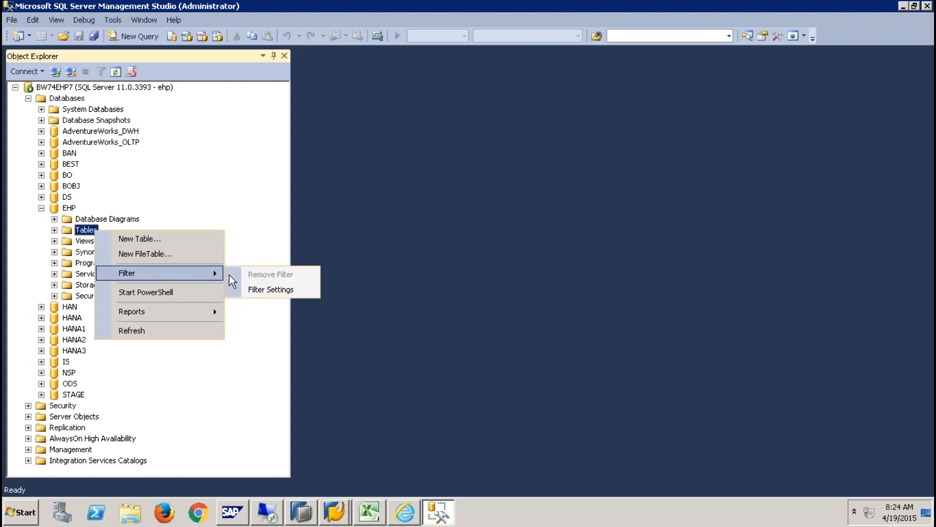
pyautogui.click(271, 289)
pyautogui.click(265, 109)
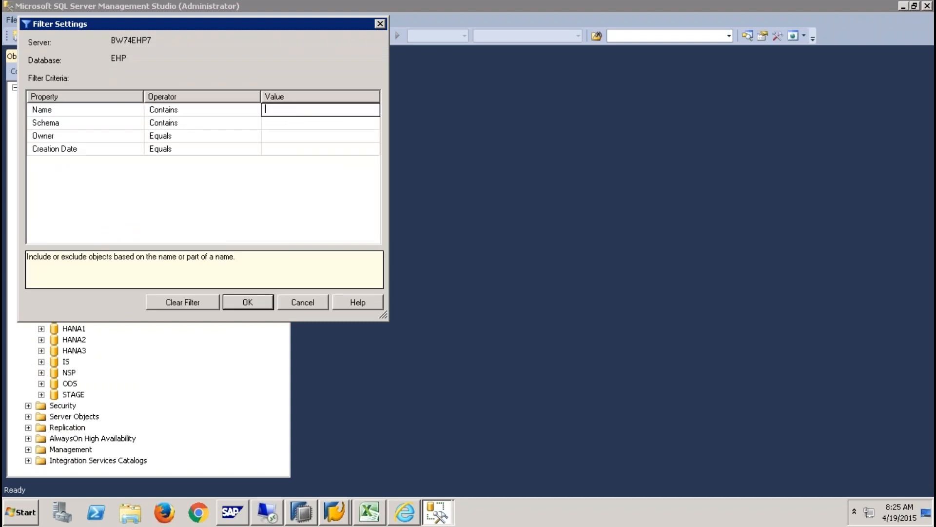
pyautogui.write('YSALES')
pyautogui.click(245, 302)
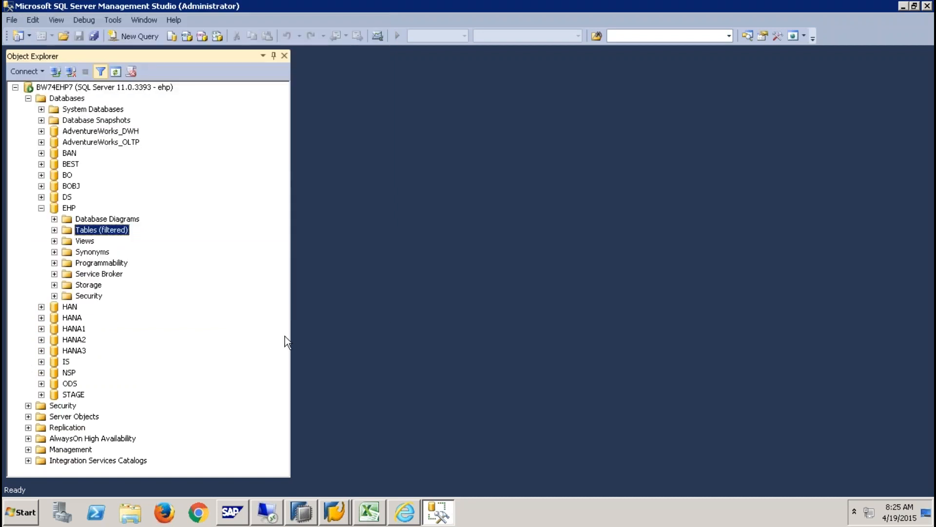
# - Select the top 1000 rows of ehp.YSALES and review the 12 returned rows
pyautogui.click(54, 230)
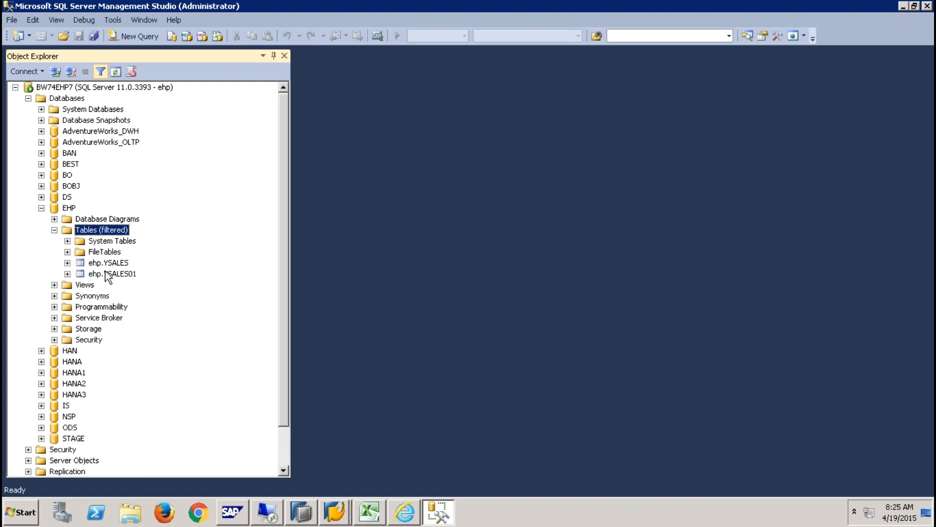
pyautogui.rightClick(128, 262)
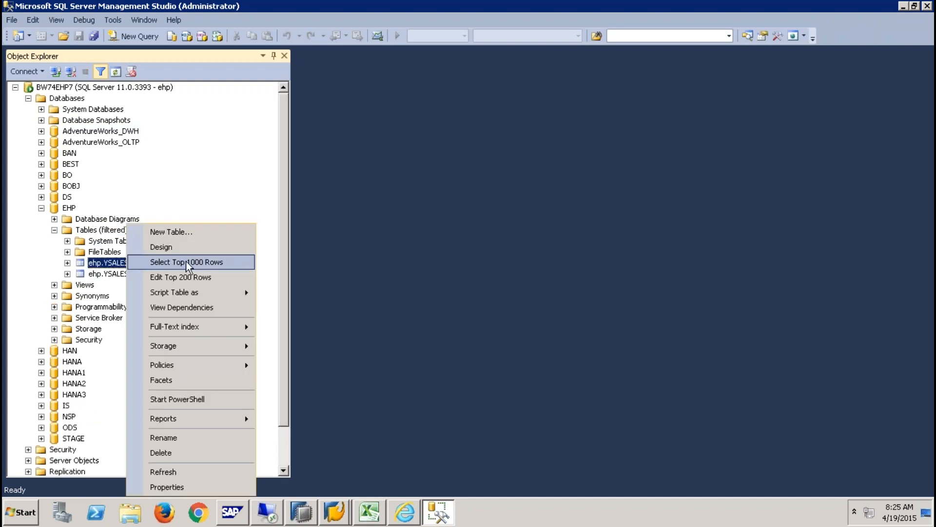
pyautogui.click(188, 261)
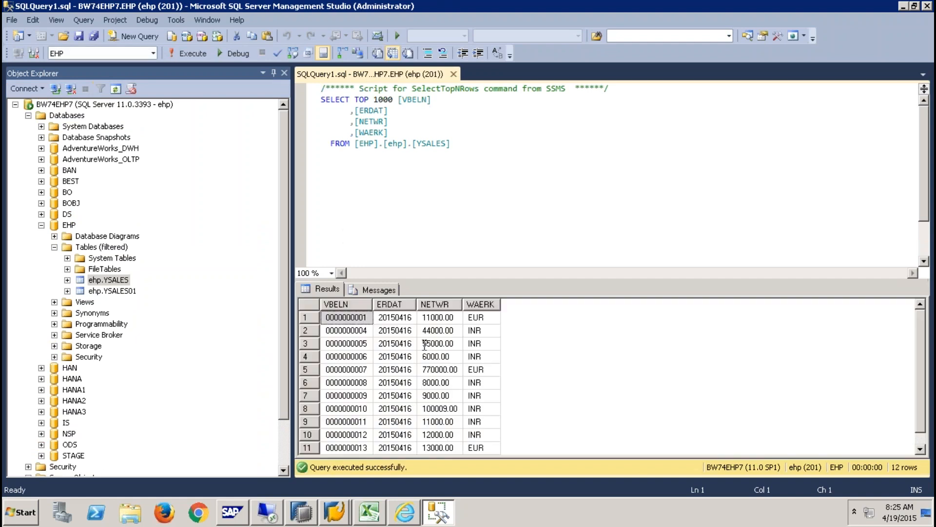
pyautogui.click(363, 410)
pyautogui.scroll(-1, 363, 412)
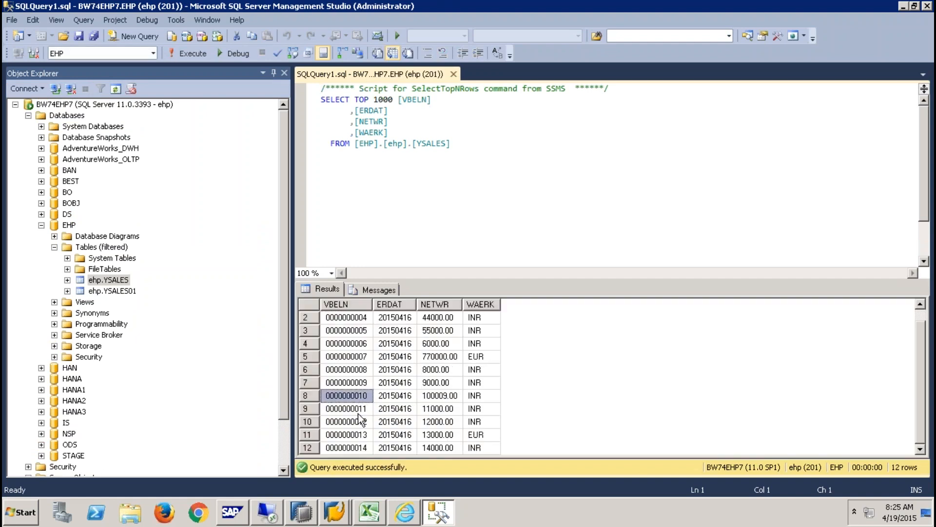
pyautogui.click(359, 444)
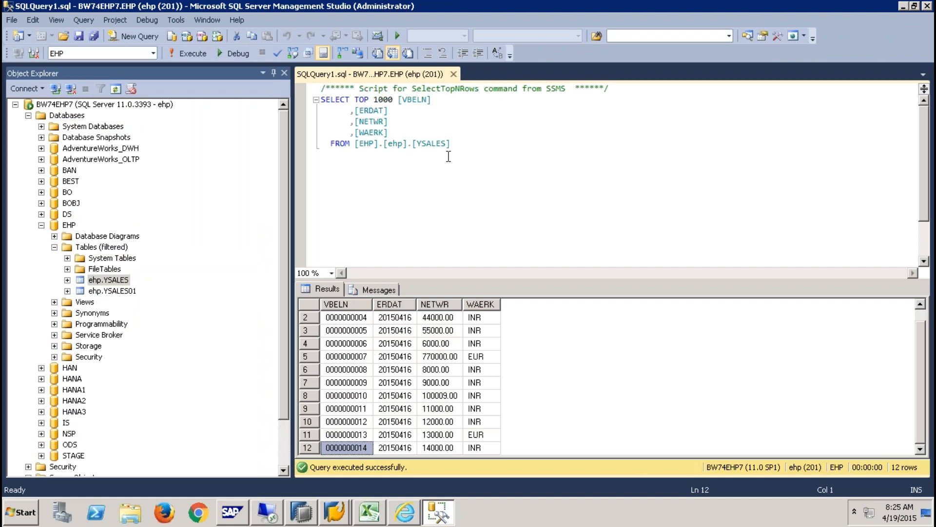
# - Bring up Sheet3 of the Excel workbook
pyautogui.moveTo(336, 512)
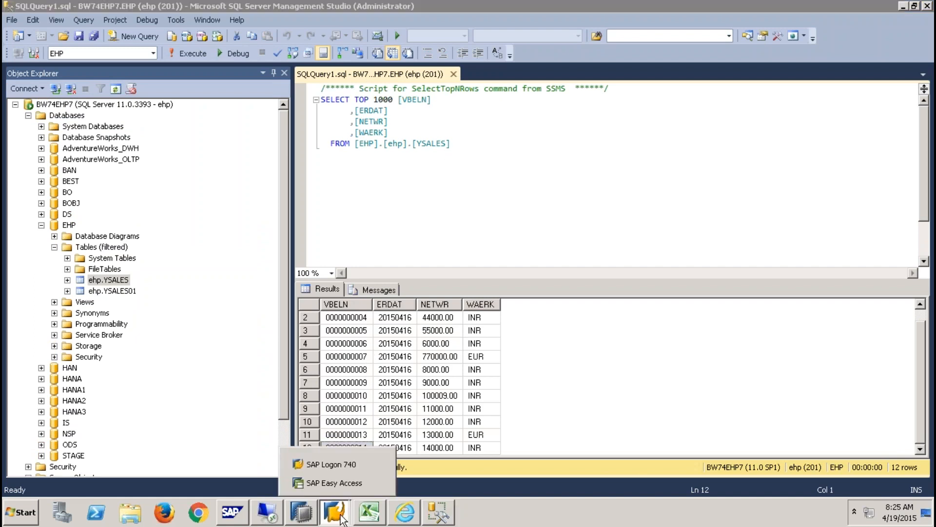
pyautogui.click(347, 479)
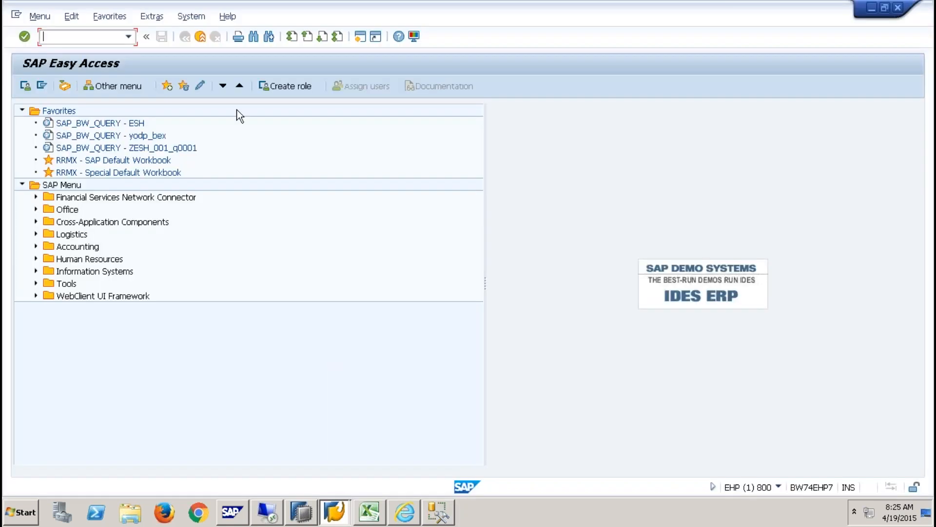
pyautogui.click(312, 505)
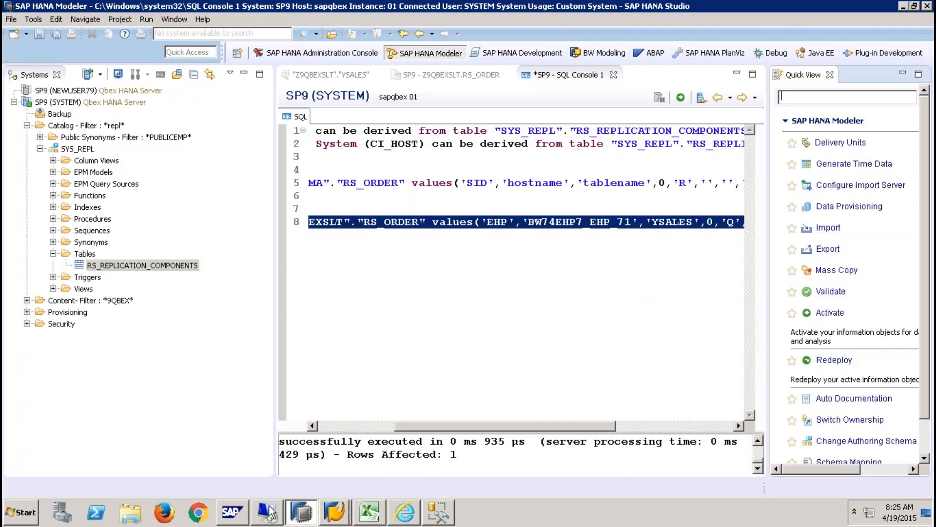
pyautogui.click(369, 512)
pyautogui.click(136, 476)
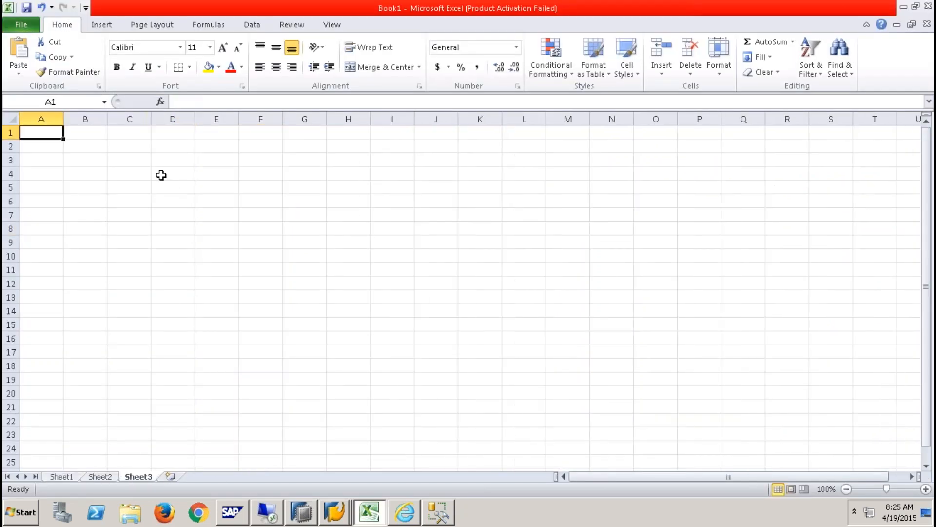
pyautogui.moveTo(188, 243); pyautogui.dragTo(224, 288)
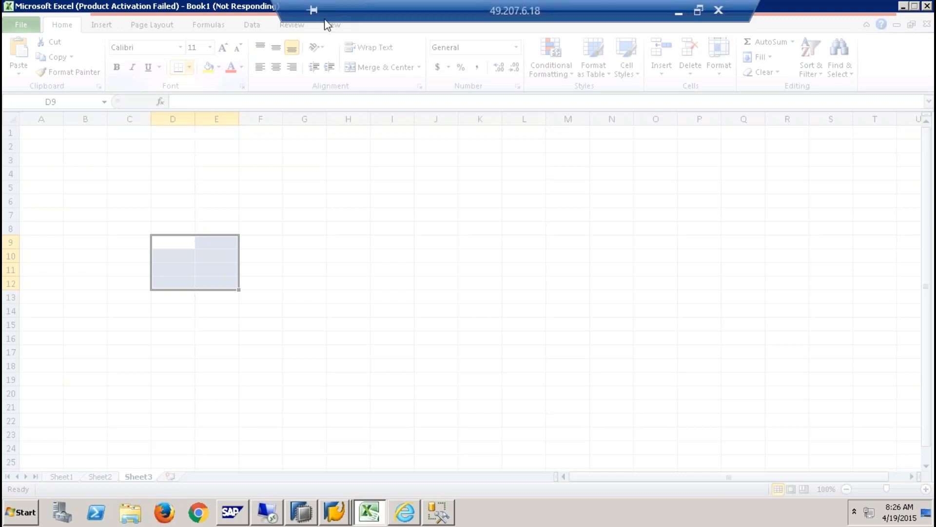
pyautogui.click(334, 519)
pyautogui.click(314, 415)
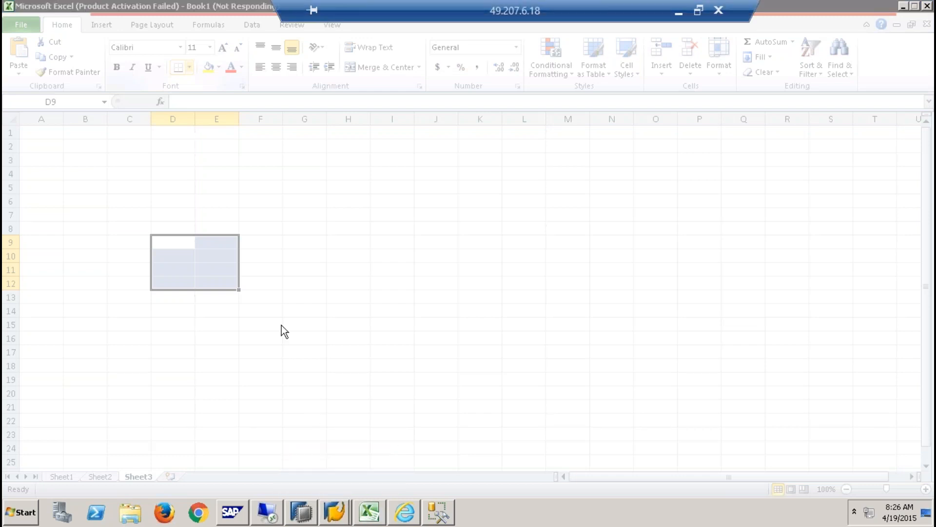
pyautogui.click(931, 10)
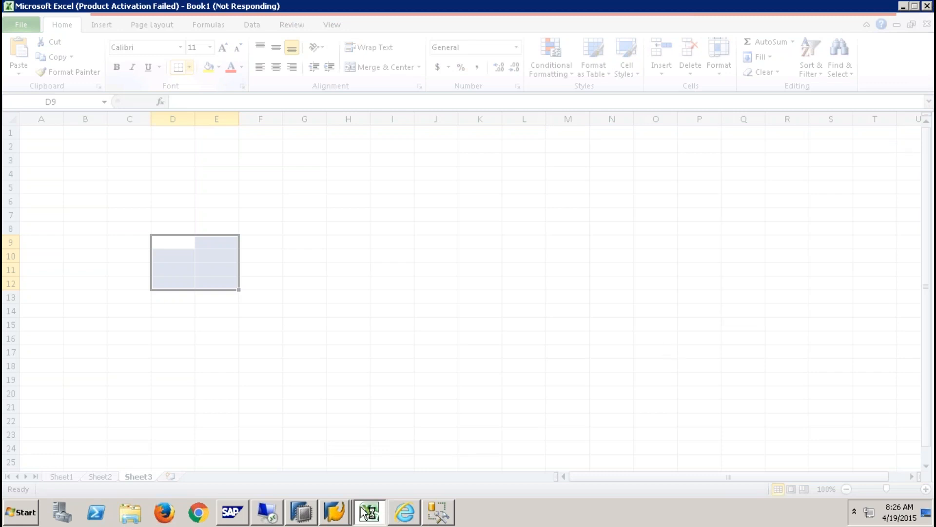
pyautogui.click(336, 512)
pyautogui.click(342, 483)
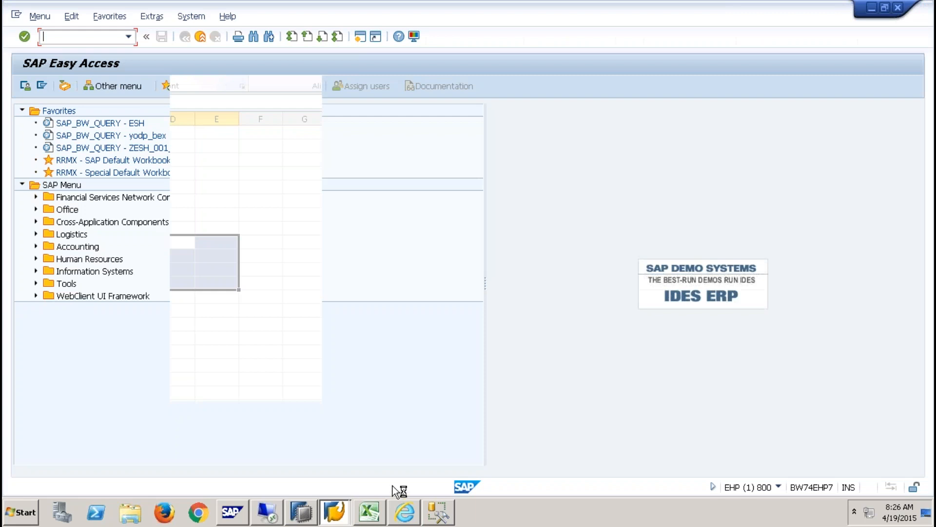
pyautogui.click(369, 513)
# - Draw thick box borders around D9:E12, H9:I13 and M9:N13
pyautogui.click(303, 313)
pyautogui.click(184, 247)
pyautogui.moveTo(183, 248); pyautogui.dragTo(222, 278)
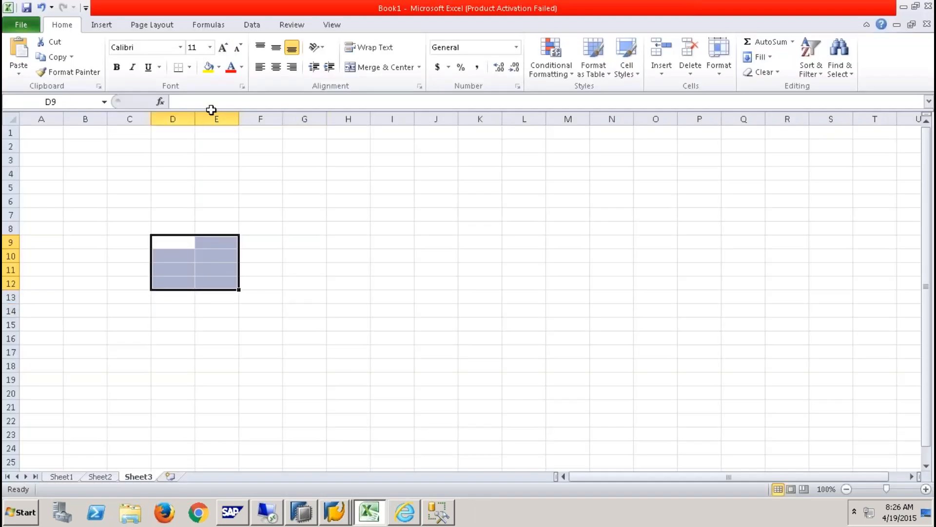
pyautogui.click(189, 67)
pyautogui.click(205, 206)
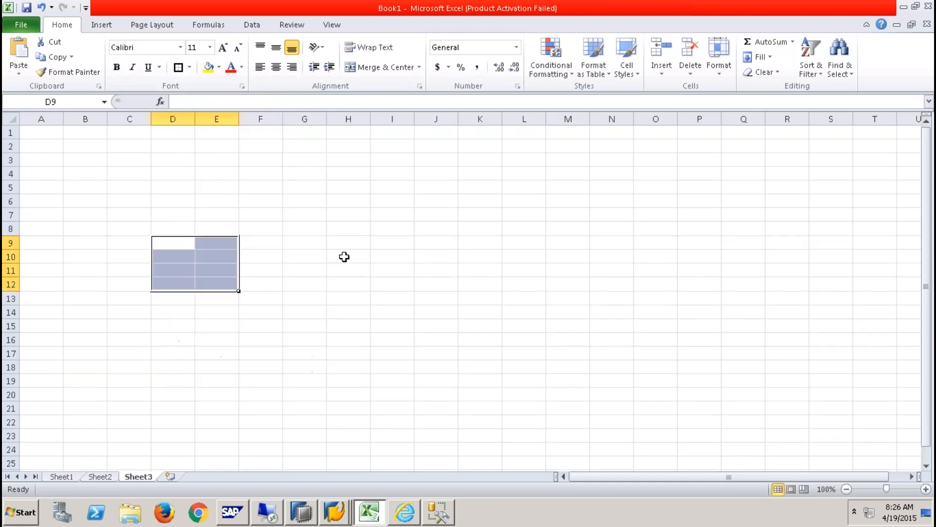
pyautogui.moveTo(355, 244); pyautogui.dragTo(400, 302)
pyautogui.click(179, 67)
pyautogui.click(554, 241)
pyautogui.moveTo(568, 244); pyautogui.dragTo(610, 299)
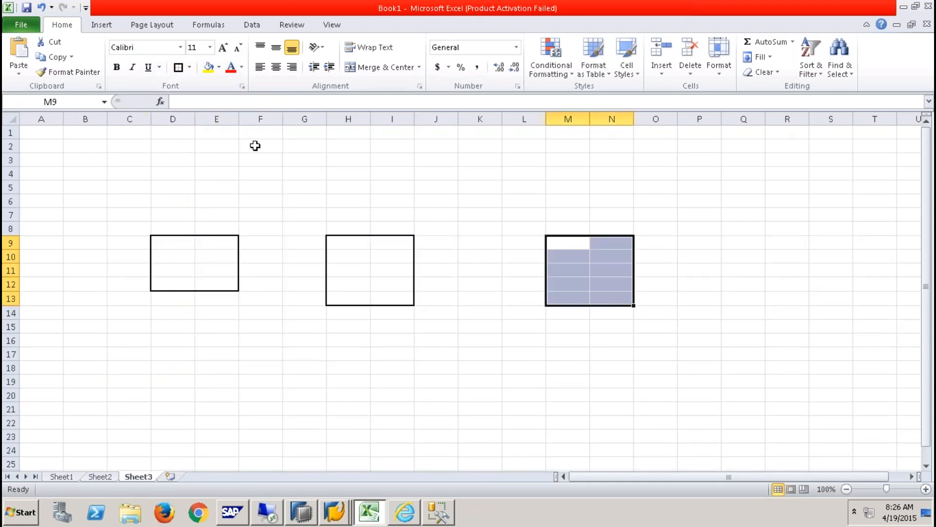
pyautogui.click(179, 67)
# - Label the three boxes MSSQL, SLT and HANA in the row above them
pyautogui.click(176, 222)
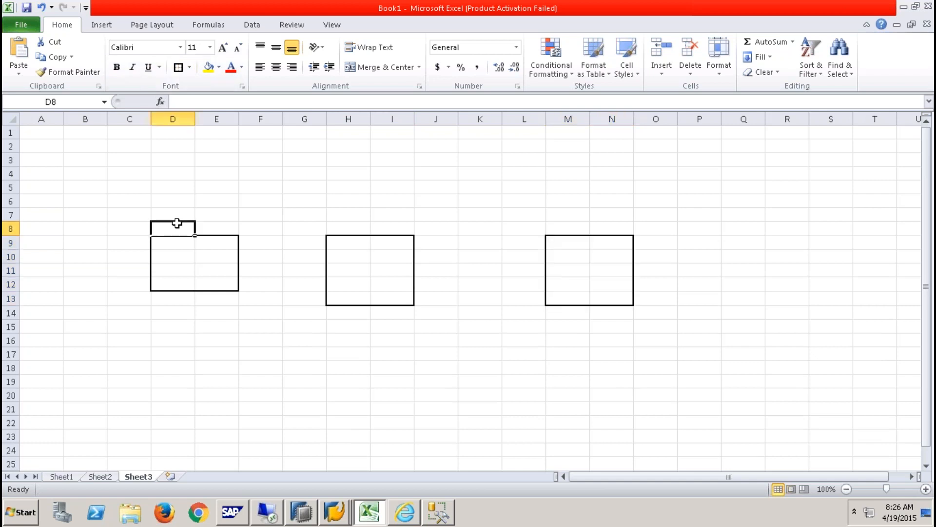
pyautogui.write('MSS')
pyautogui.press('Right')
pyautogui.press('Right')
pyautogui.press('Right')
pyautogui.press('Right')
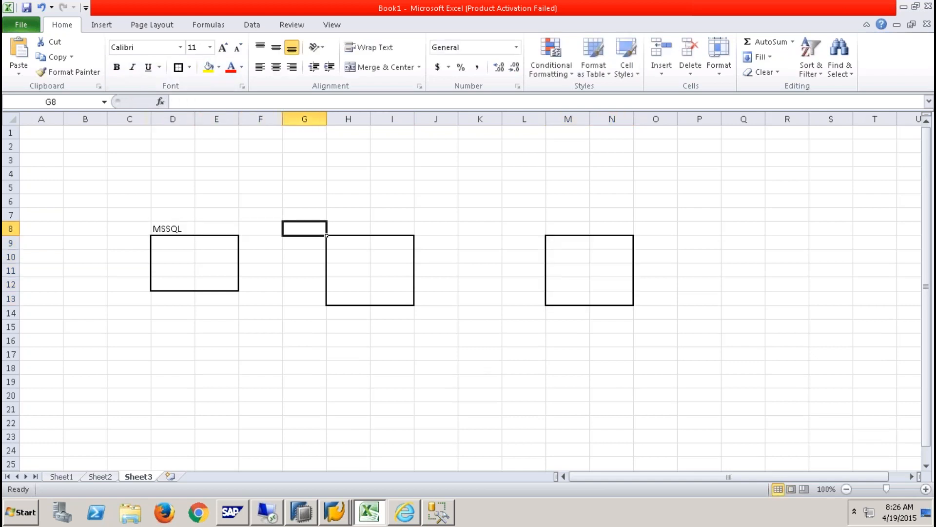
pyautogui.write('SLT')
pyautogui.press('Right')
pyautogui.press('Right')
pyautogui.press('Right')
pyautogui.press('Right')
pyautogui.press('Right')
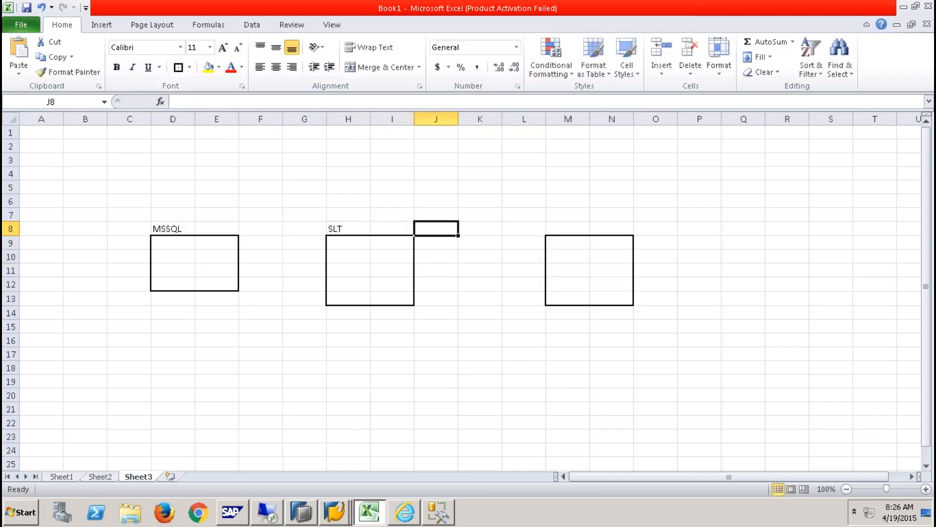
pyautogui.write('HANA')
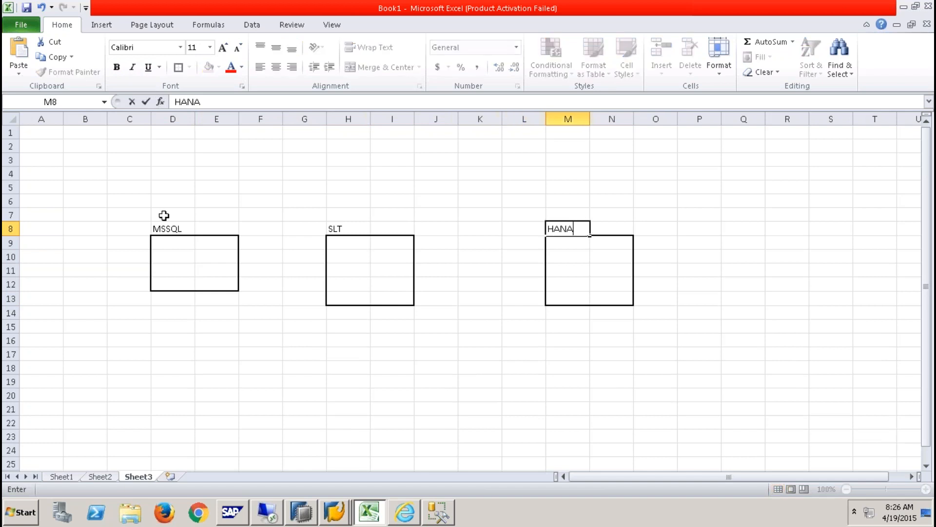
pyautogui.click(183, 225)
# - Insert a straight arrow from the MSSQL box to the SLT box
pyautogui.click(119, 23)
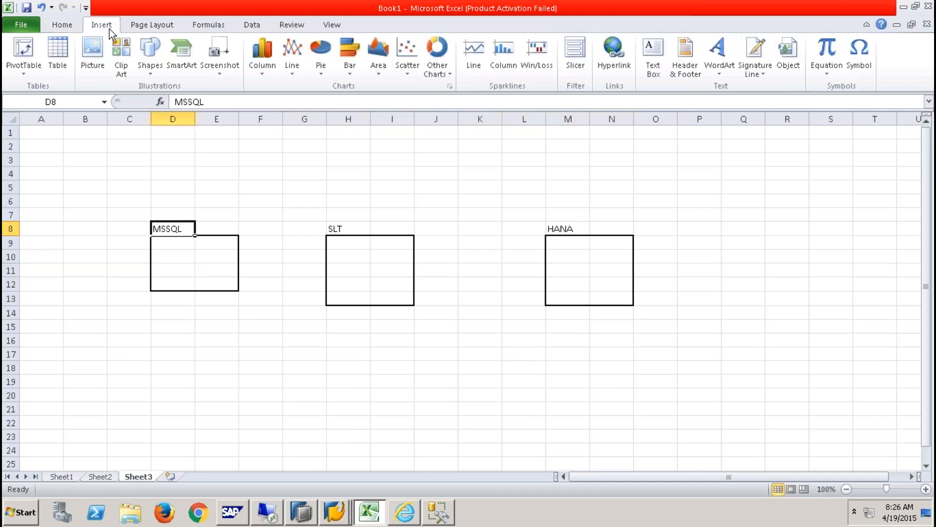
pyautogui.click(153, 73)
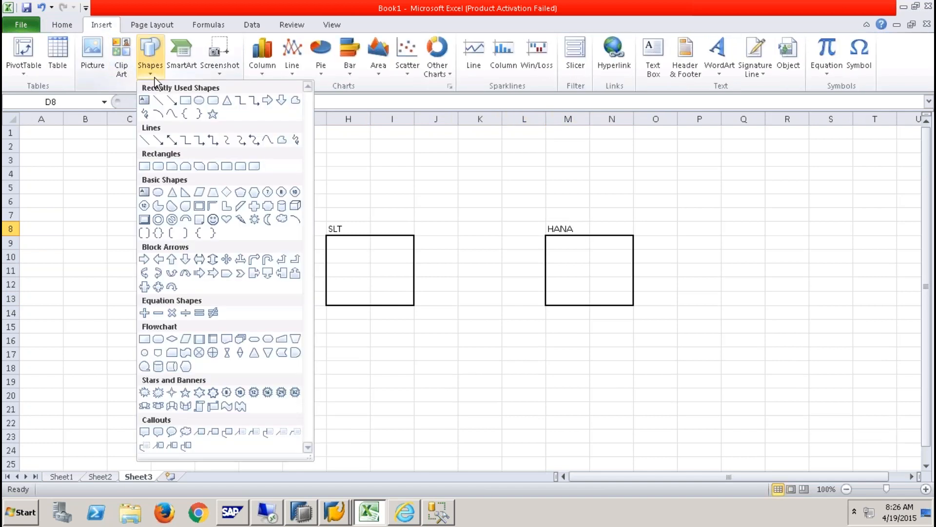
pyautogui.click(171, 97)
pyautogui.moveTo(238, 263); pyautogui.dragTo(328, 266)
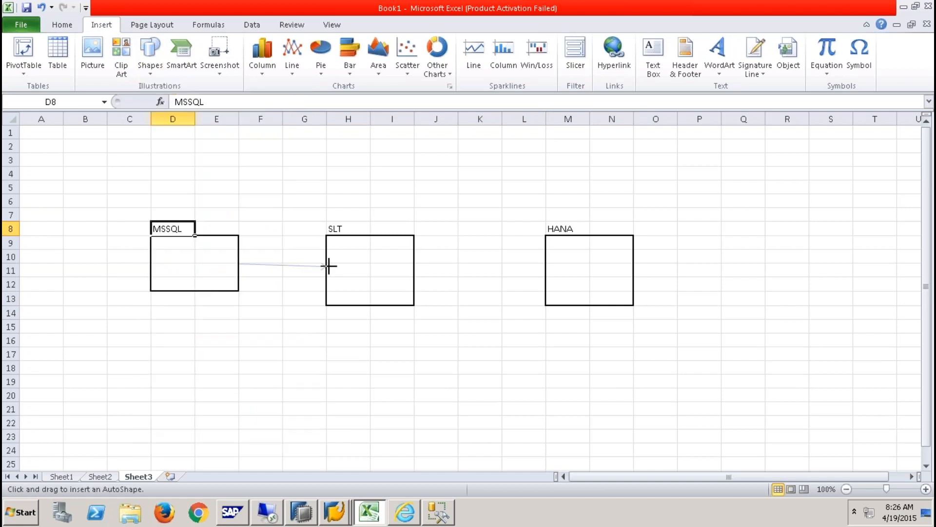
# - Enter the label DB CONNECTION in cells F10 and J10
pyautogui.click(278, 252)
pyautogui.write('DB')
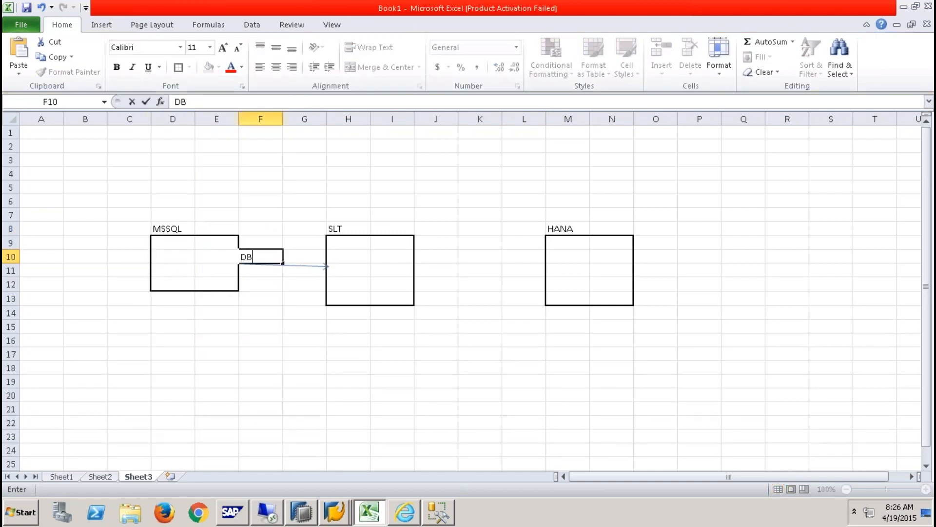
pyautogui.write(' CONNECTION')
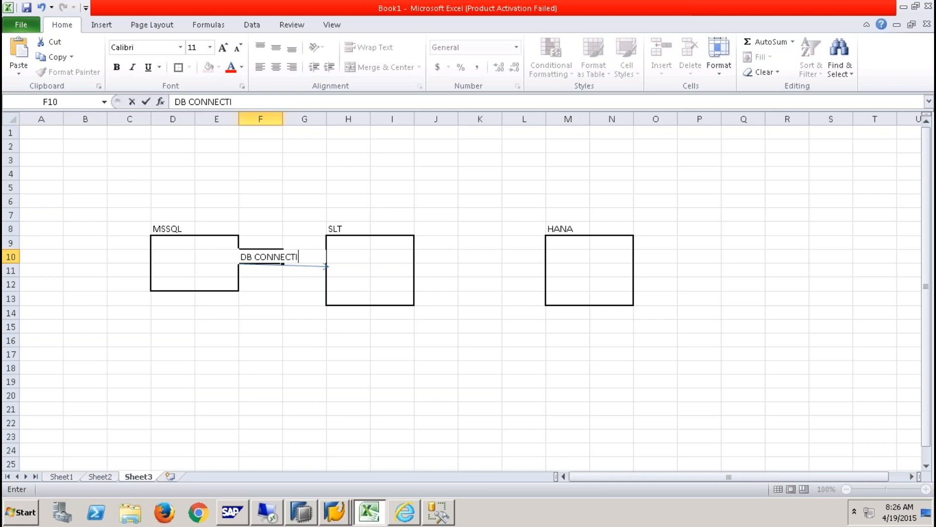
pyautogui.press('Right')
pyautogui.press('Right')
pyautogui.press('Right')
pyautogui.press('Right')
pyautogui.write('D')
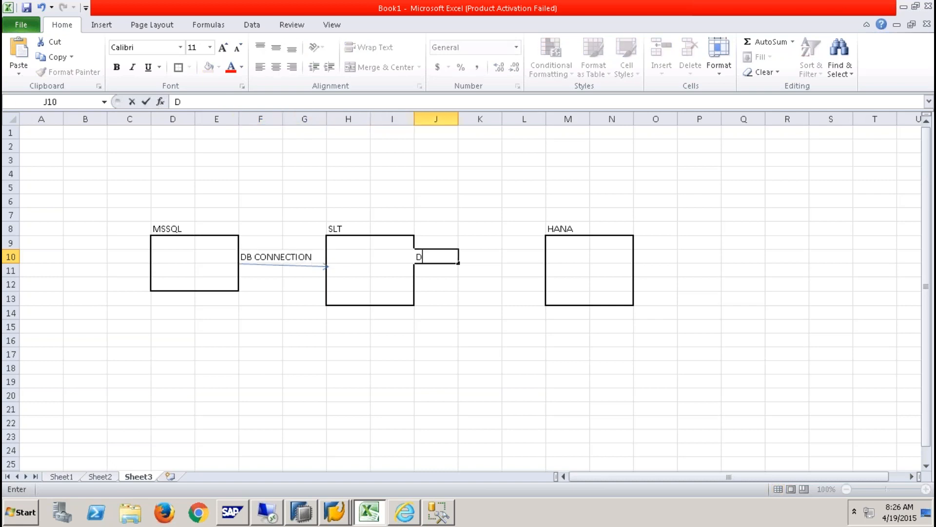
pyautogui.write('B CONNECTION')
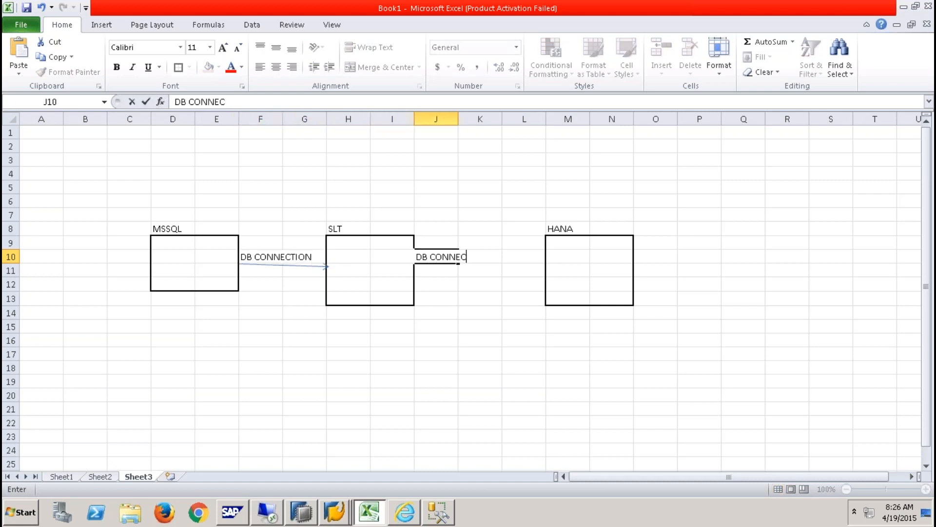
pyautogui.click(328, 347)
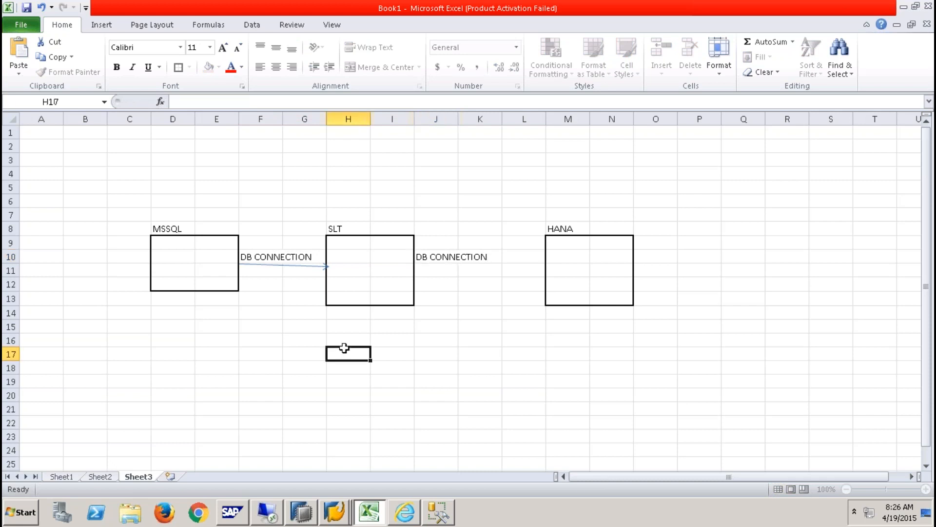
# - Run /NIUUC_REMOTE and delete the replication triggers in the remote system
pyautogui.rightClick(339, 511)
pyautogui.click(344, 488)
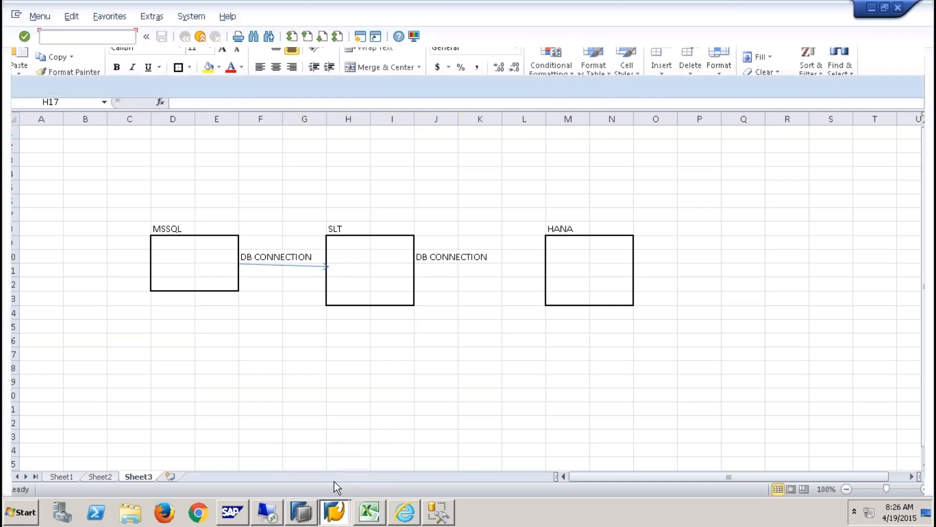
pyautogui.write('/NIUUC_')
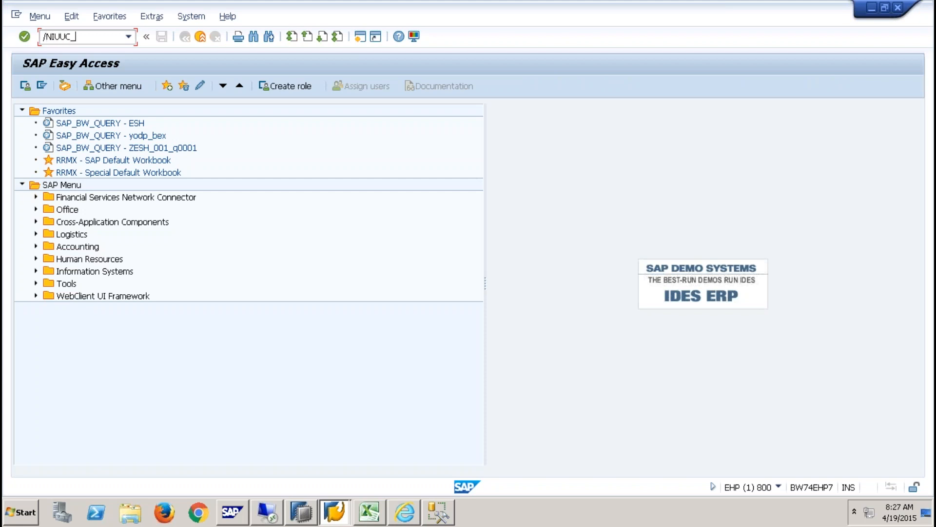
pyautogui.write('REMOTE')
pyautogui.press('Return')
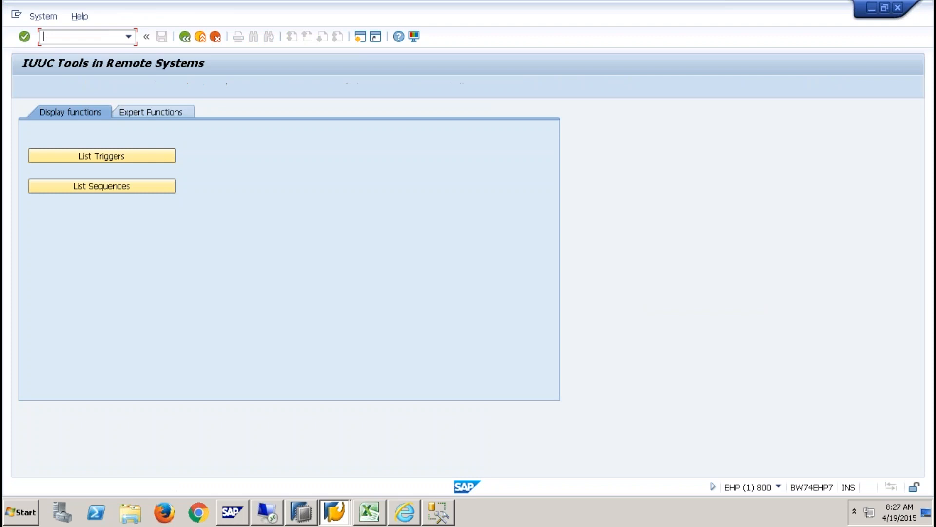
pyautogui.click(144, 112)
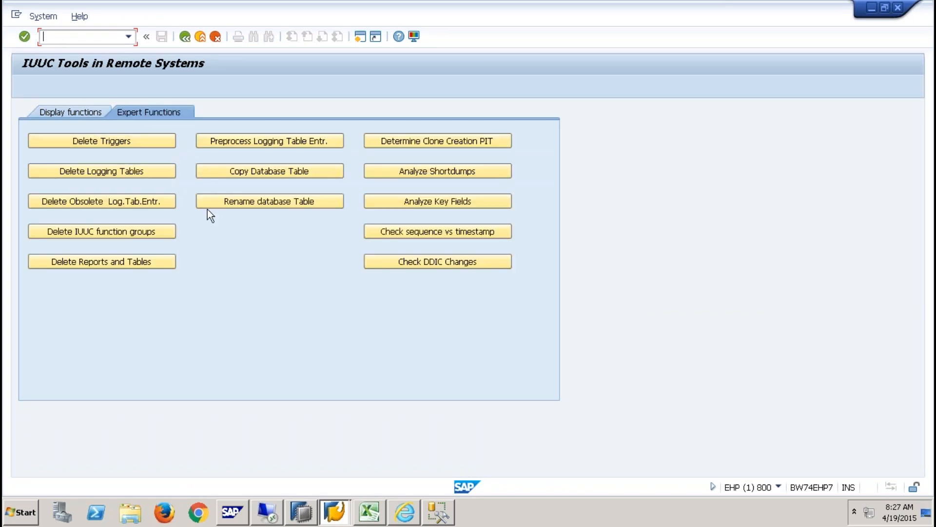
pyautogui.click(116, 141)
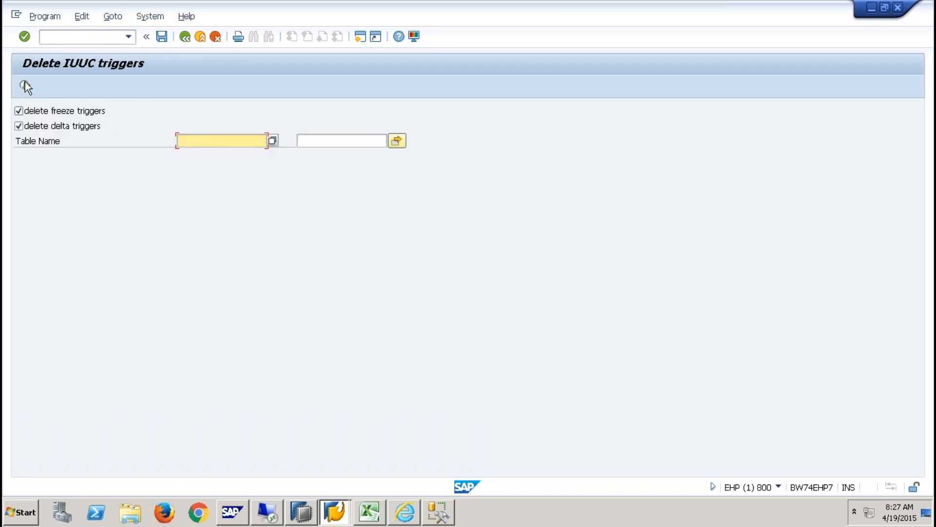
pyautogui.press('F8')
pyautogui.click(188, 448)
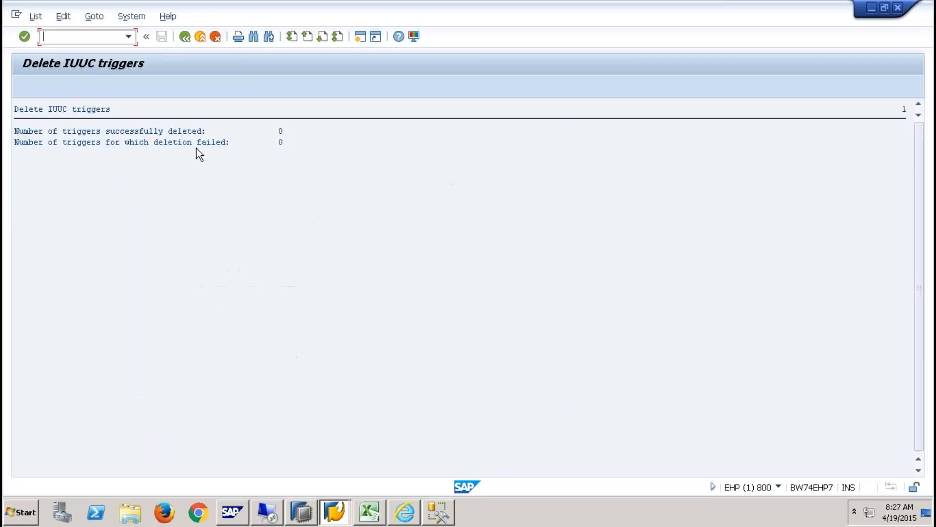
pyautogui.click(186, 37)
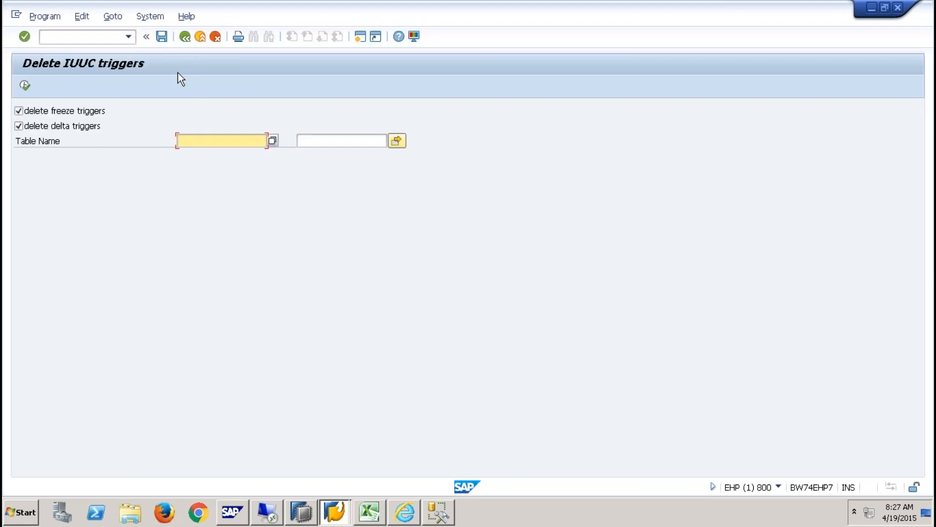
pyautogui.click(185, 38)
# - Delete the remote logging tables, then return to SAP Easy Access
pyautogui.click(132, 174)
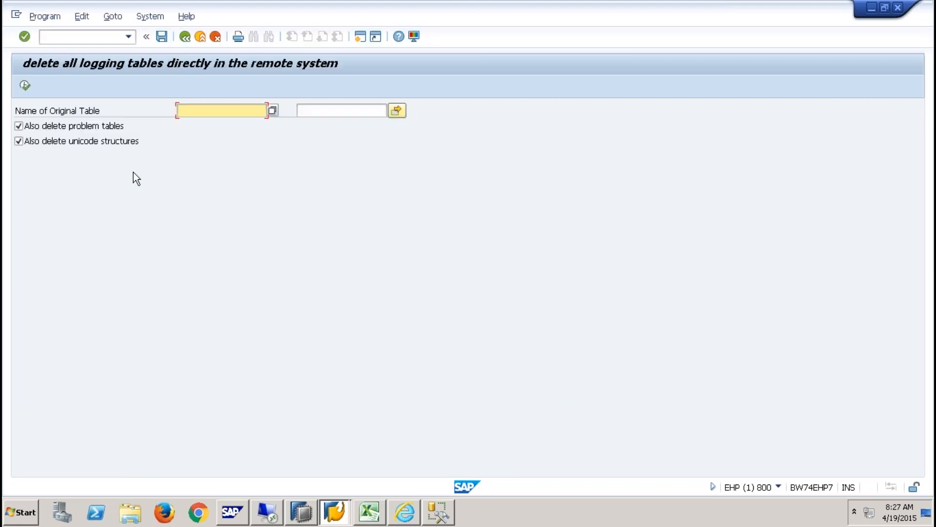
pyautogui.click(25, 85)
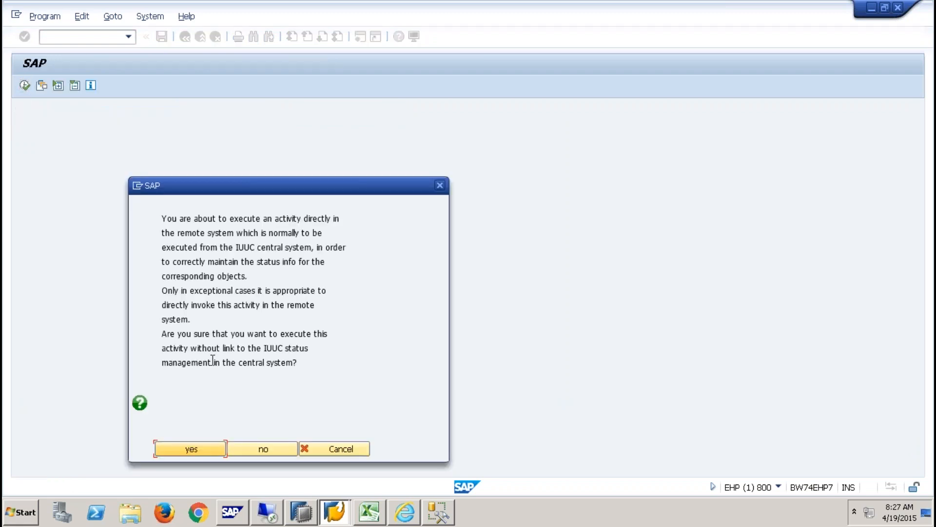
pyautogui.click(192, 449)
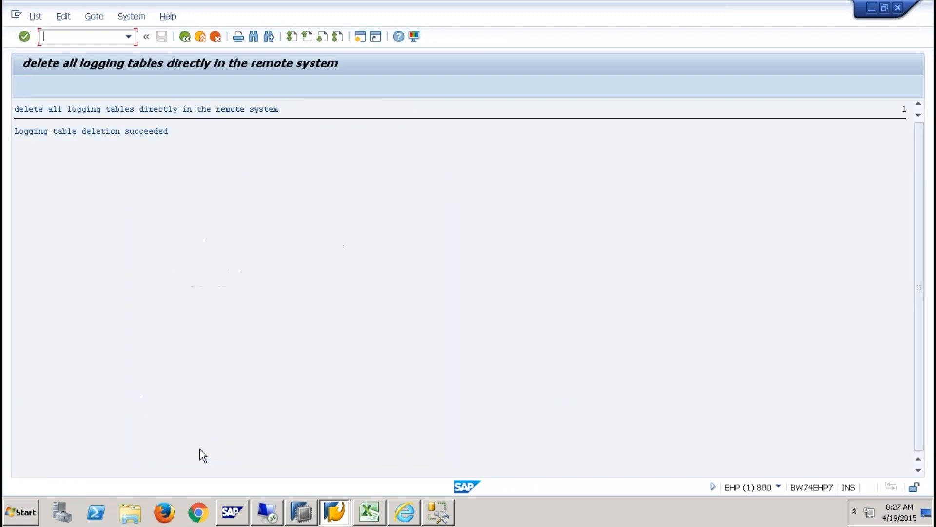
pyautogui.click(186, 40)
pyautogui.click(186, 40)
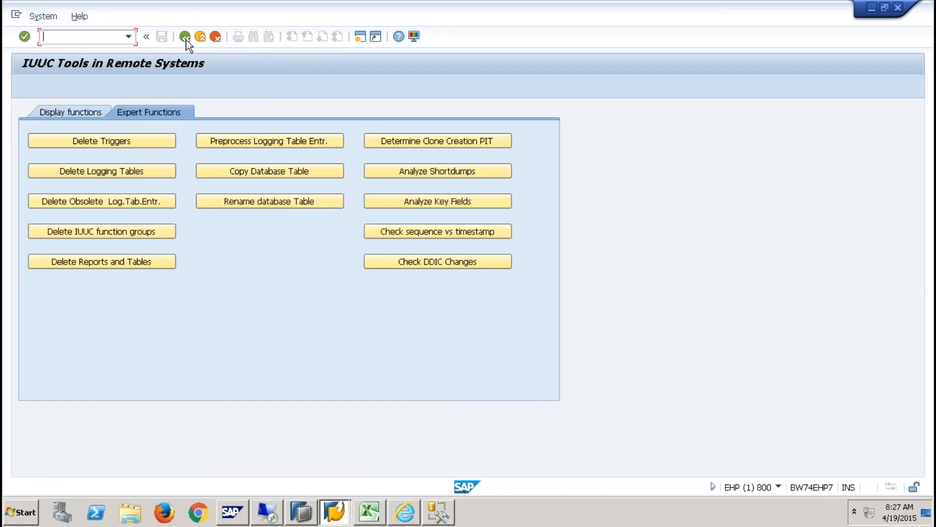
pyautogui.click(186, 40)
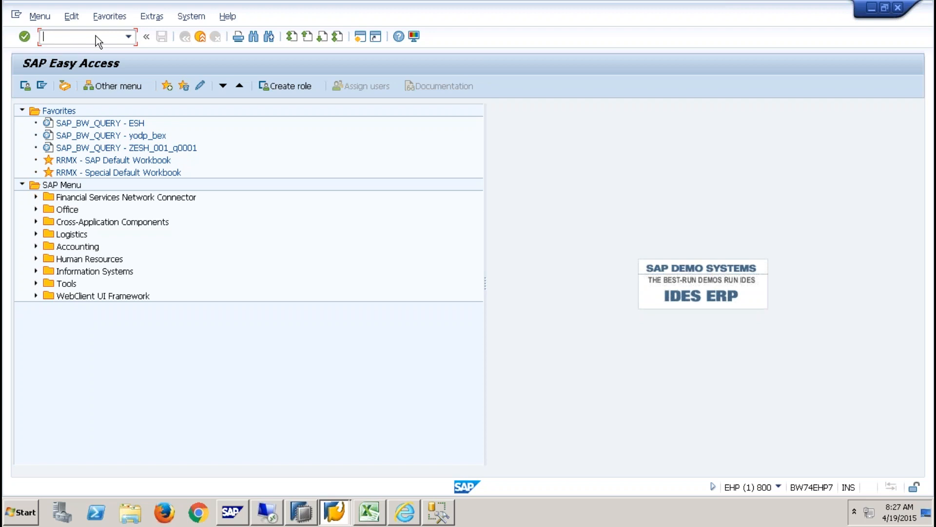
# - Open DBCO and select the QBEX7NEWSQL connection's connection string
pyautogui.write('DBCO')
pyautogui.press('Return')
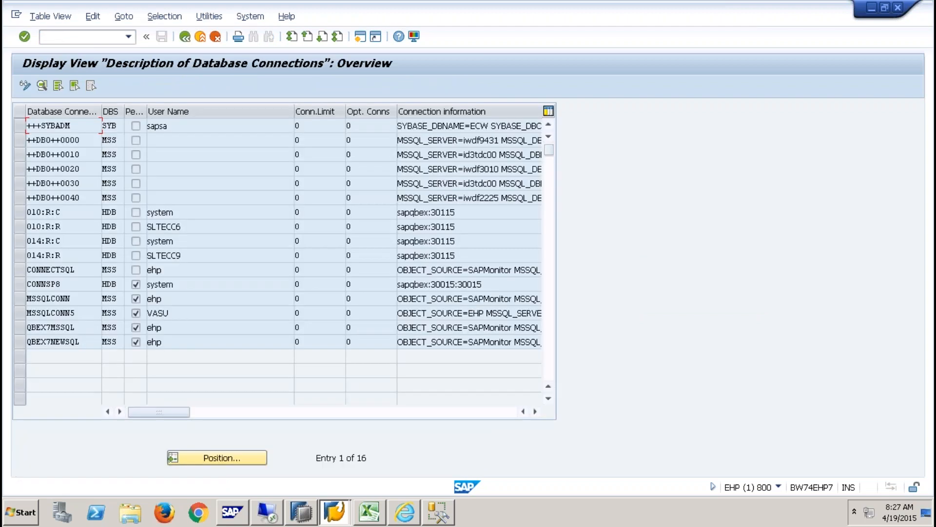
pyautogui.doubleClick(61, 343)
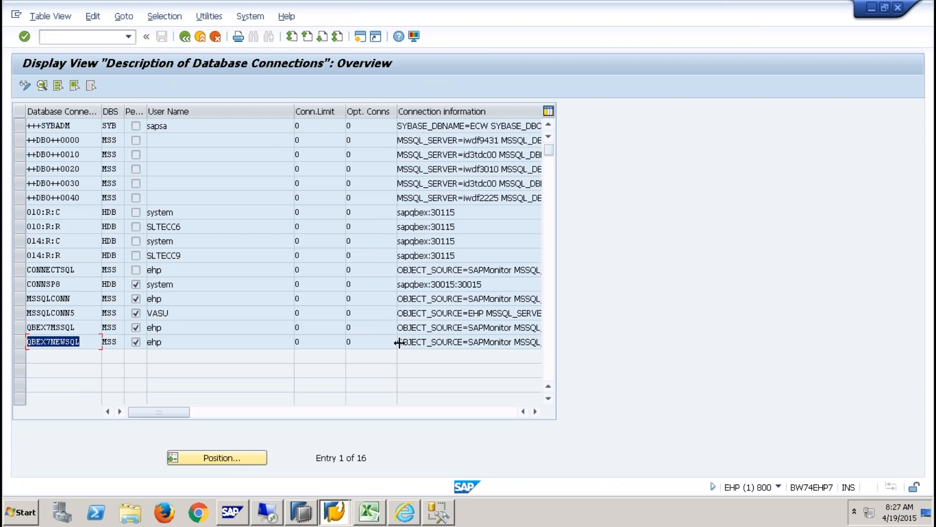
pyautogui.moveTo(399, 342); pyautogui.dragTo(730, 332)
pyautogui.hotkey('ctrl', 'c')
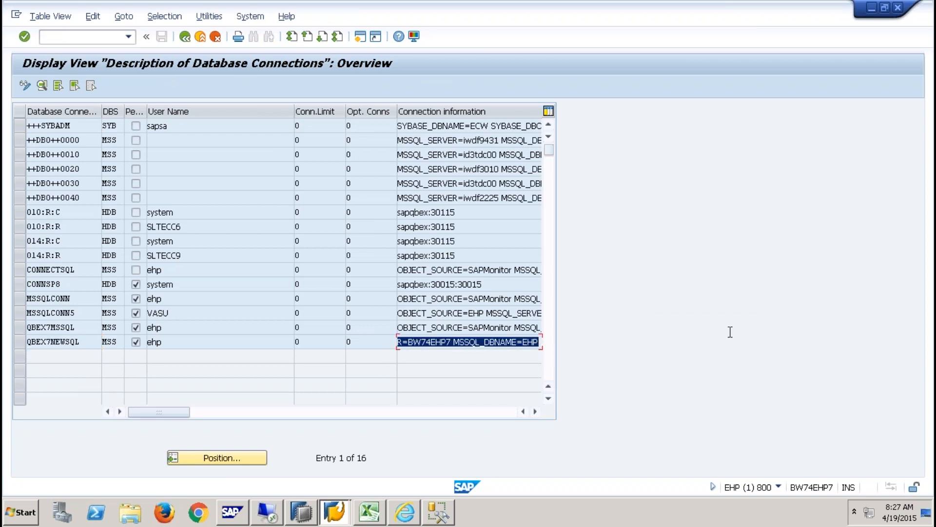
pyautogui.press('Right')
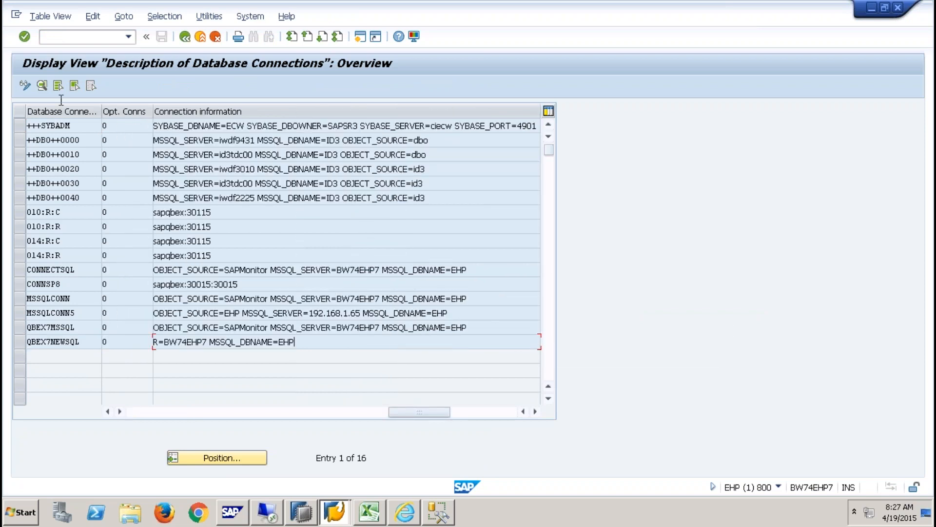
# - Add a new entry with Conn. info set to OBJECT_SOURCE=SAPMonitor MSSQL_SERVER=BW74EHP7
pyautogui.click(25, 82)
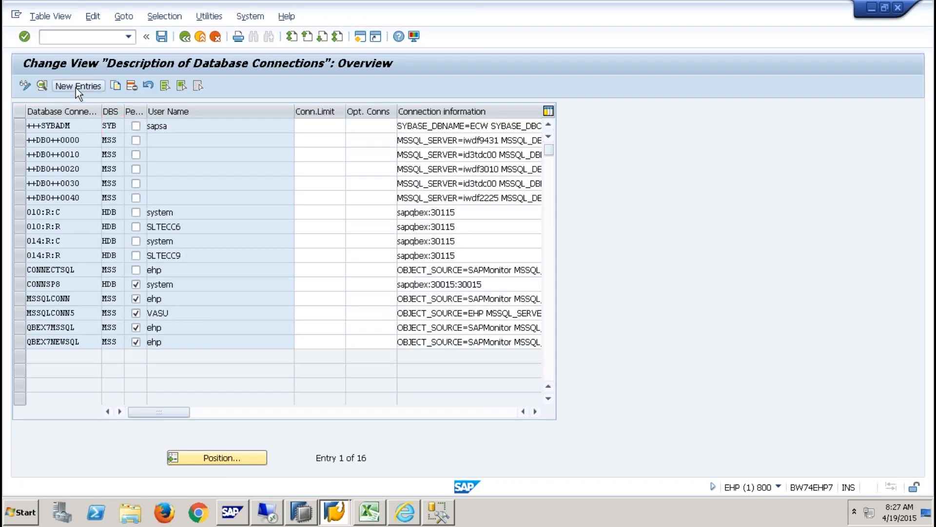
pyautogui.click(75, 87)
pyautogui.click(140, 171)
pyautogui.hotkey('ctrl', 'v')
# - Name the connection Z9QBEXSQL, set DBMS to MSS, and check the connection string's server
pyautogui.click(123, 110)
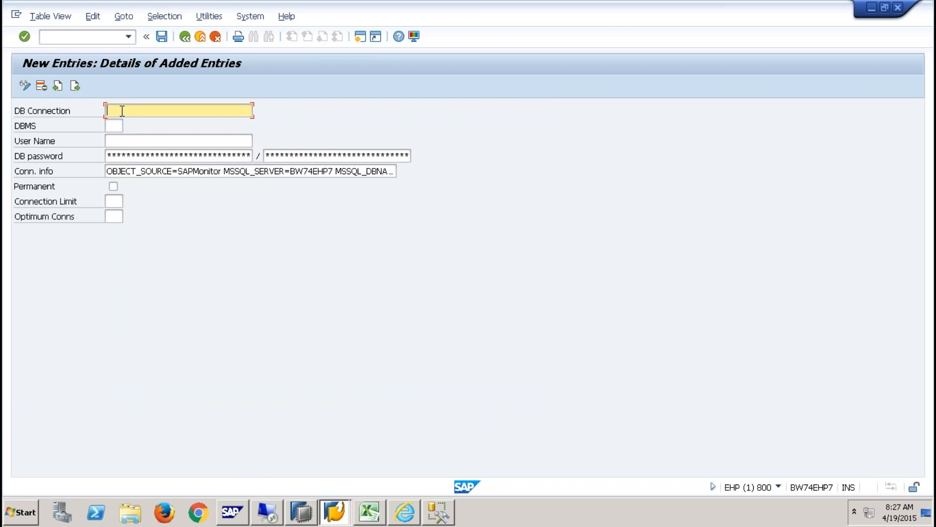
pyautogui.write('Z')
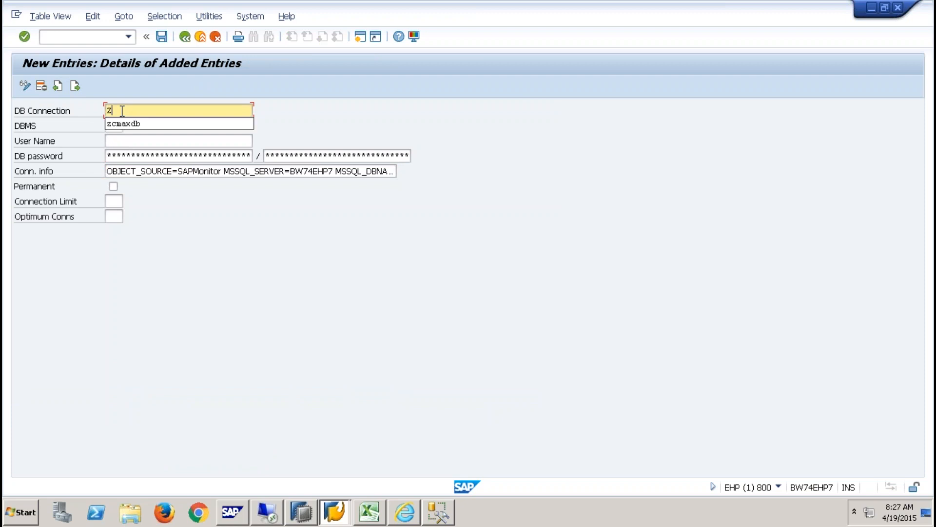
pyautogui.write('903EXSQL')
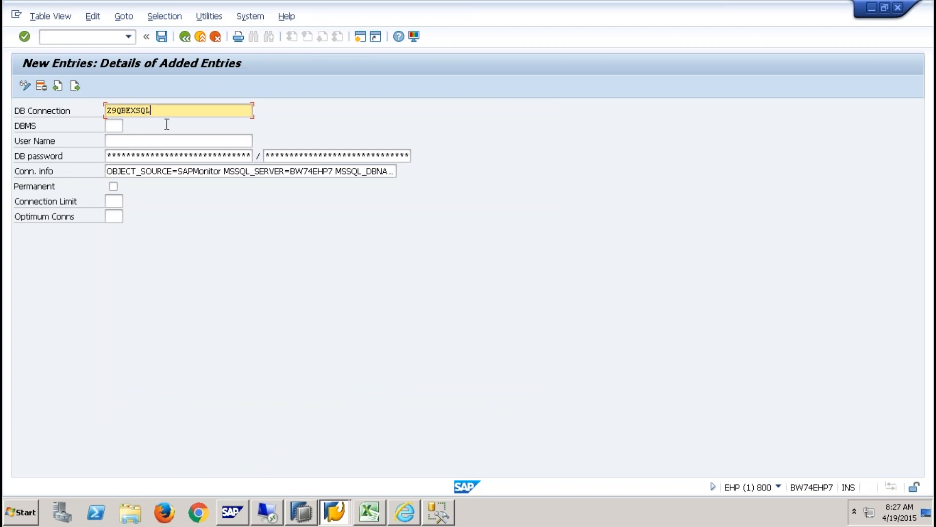
pyautogui.moveTo(165, 110); pyautogui.dragTo(83, 109)
pyautogui.click(111, 125)
pyautogui.click(129, 127)
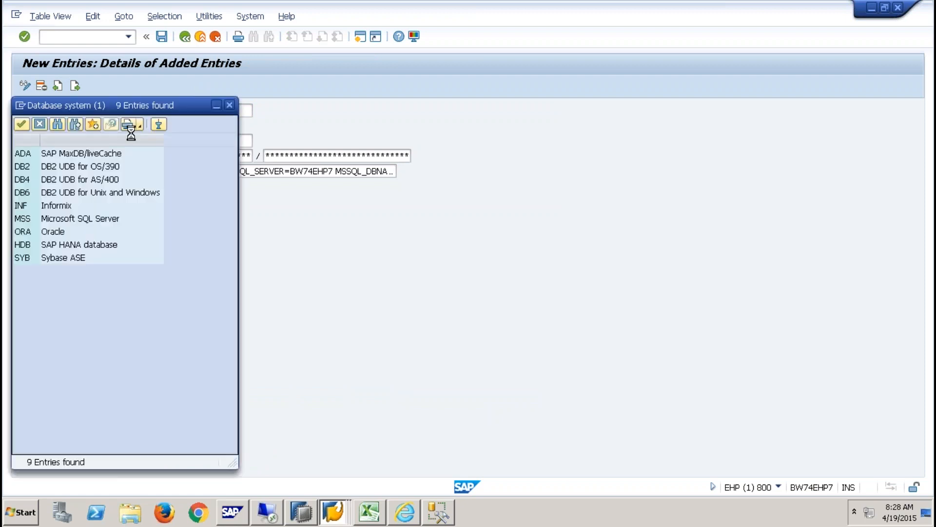
pyautogui.click(33, 222)
pyautogui.click(33, 222)
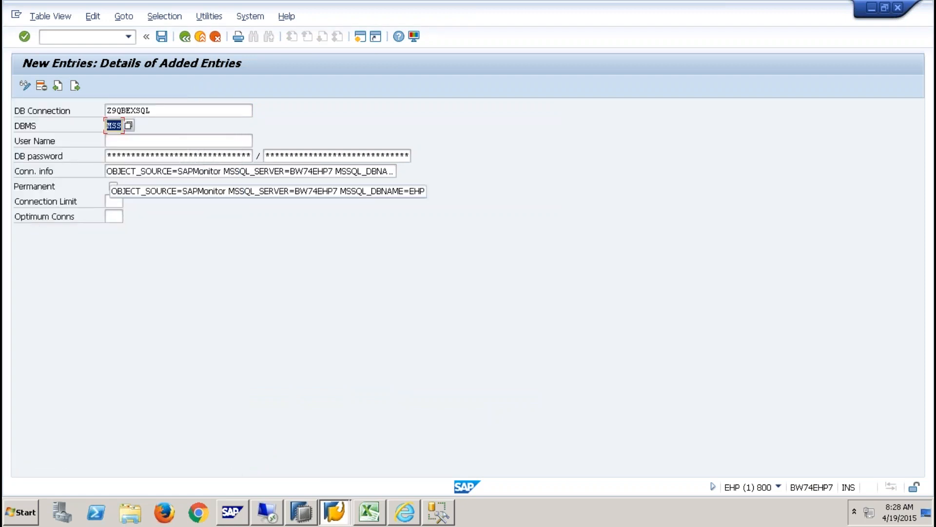
pyautogui.click(126, 170)
pyautogui.moveTo(136, 167)
pyautogui.mouseDown()
pyautogui.moveTo(432, 166)
pyautogui.moveTo(146, 172)
pyautogui.mouseUp()
pyautogui.click(390, 172)
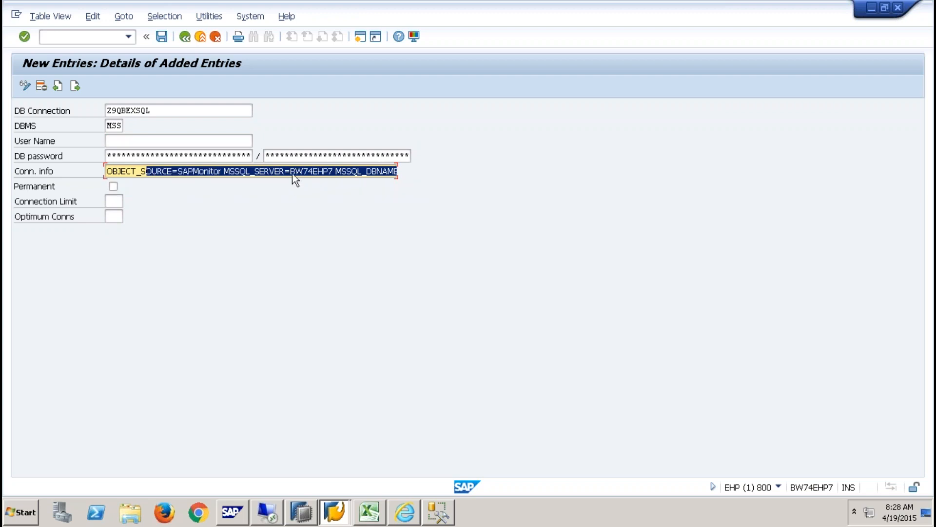
pyautogui.click(295, 172)
pyautogui.moveTo(292, 173); pyautogui.dragTo(332, 173)
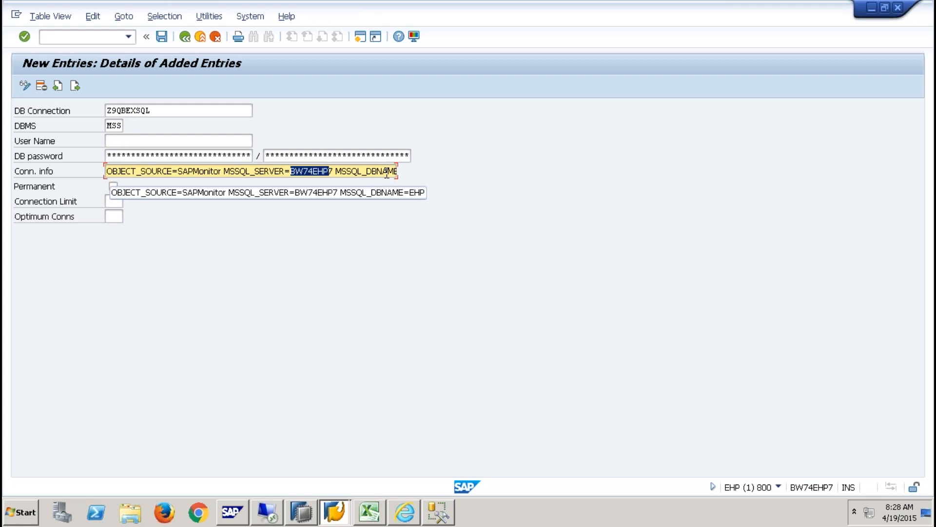
# - Set user ehp and its password, mark the connection Permanent, and save
pyautogui.click(181, 143)
pyautogui.write('ehp')
pyautogui.press('Tab')
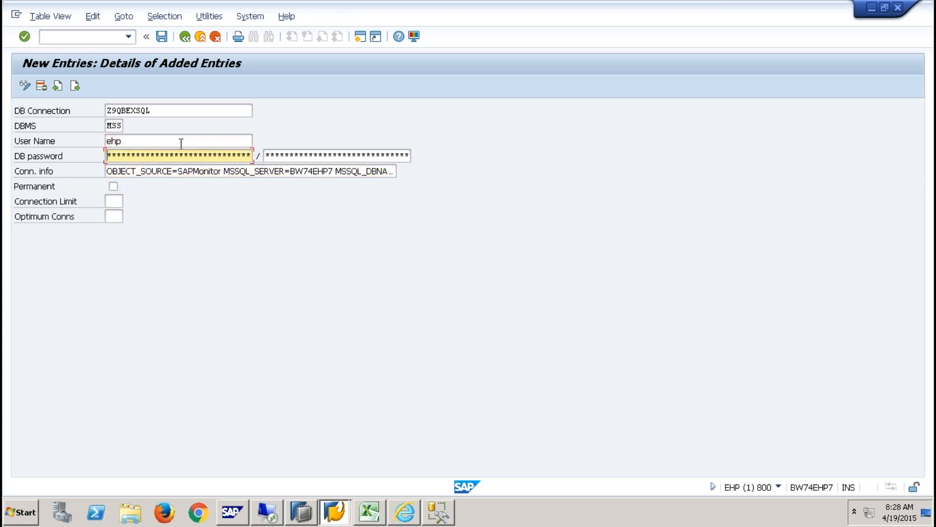
pyautogui.write('******')
pyautogui.press('Tab')
pyautogui.write('******')
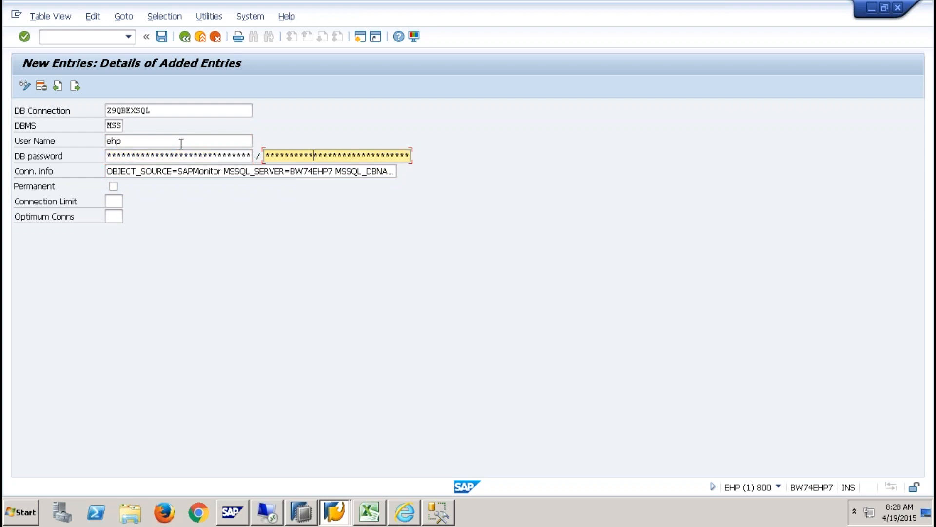
pyautogui.click(113, 186)
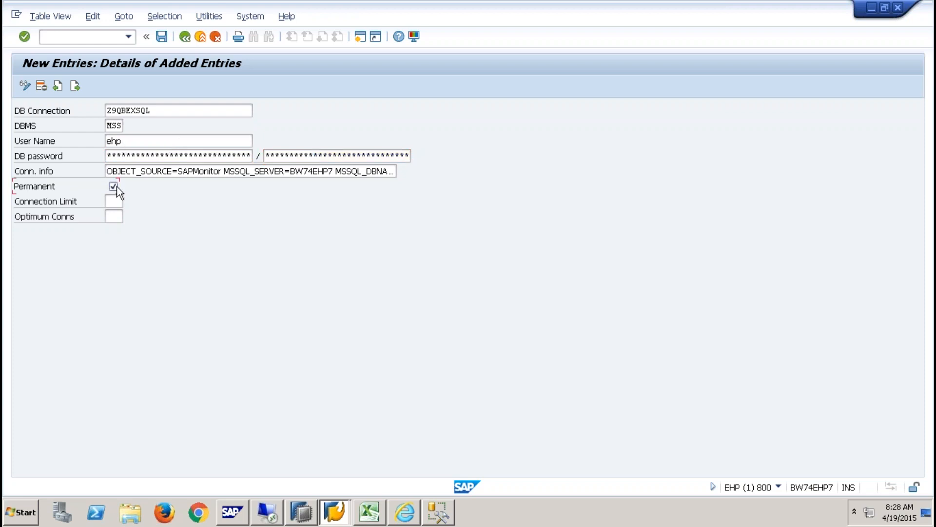
pyautogui.click(160, 36)
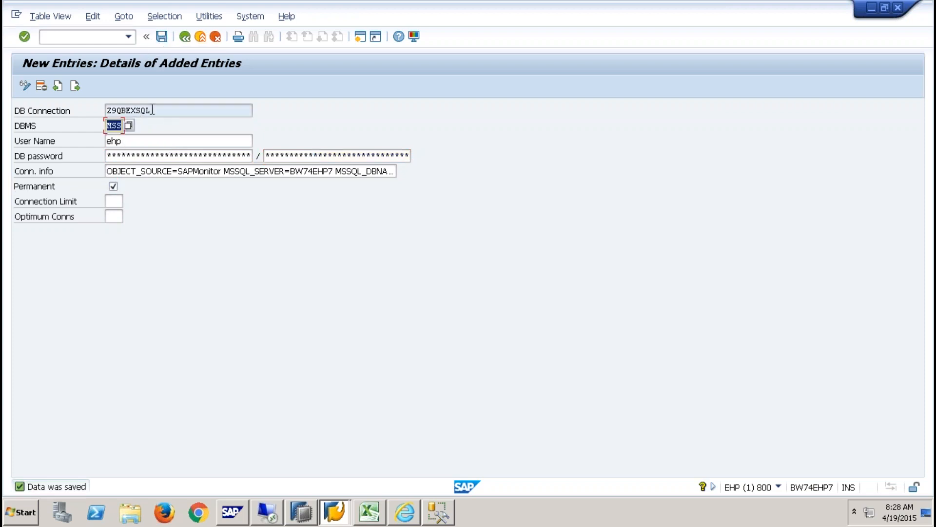
pyautogui.hotkey('shift', 'Tab')
# - In SE38, choose program ADBC_TEST_CONNECTION from the adbc* search
pyautogui.click(84, 37)
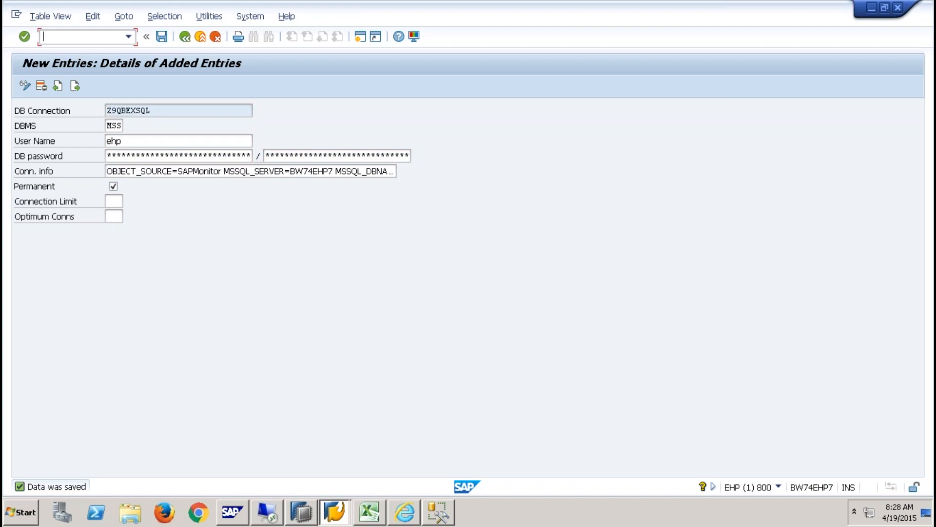
pyautogui.write('/nse38')
pyautogui.press('Return')
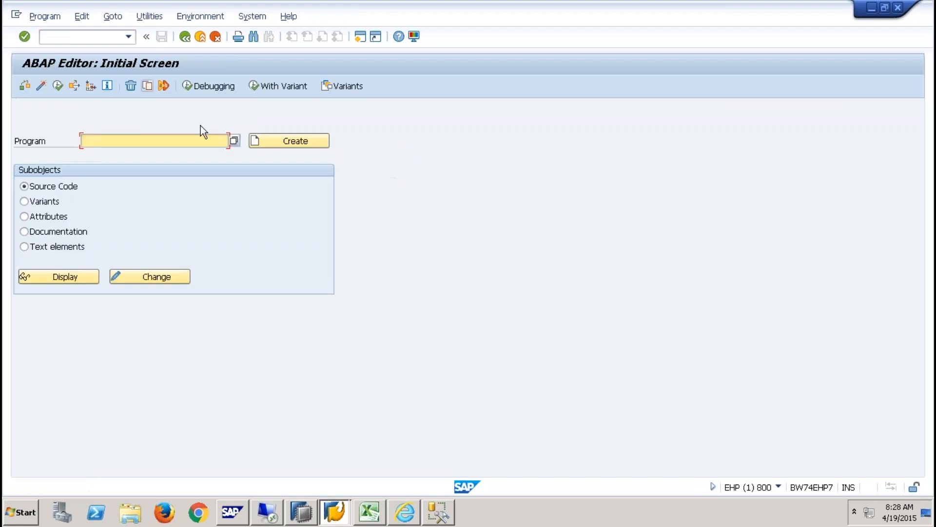
pyautogui.write('ad')
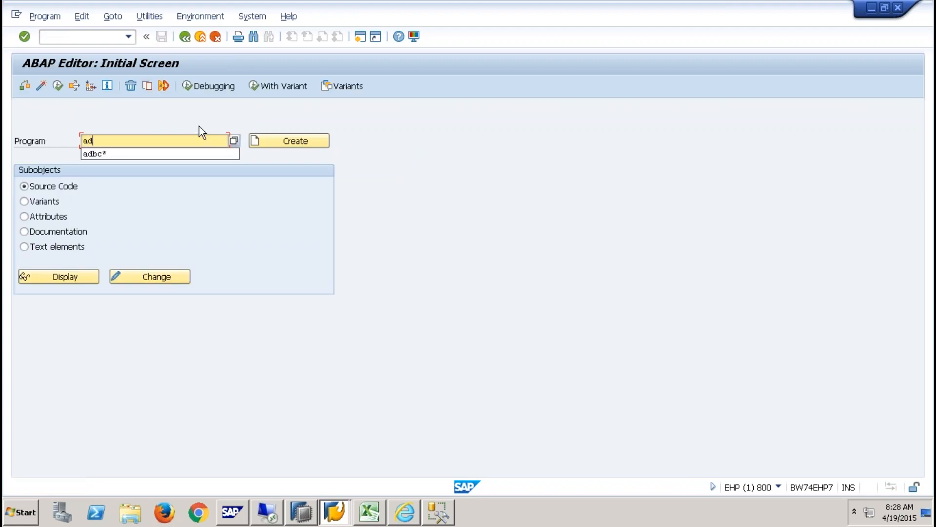
pyautogui.click(148, 152)
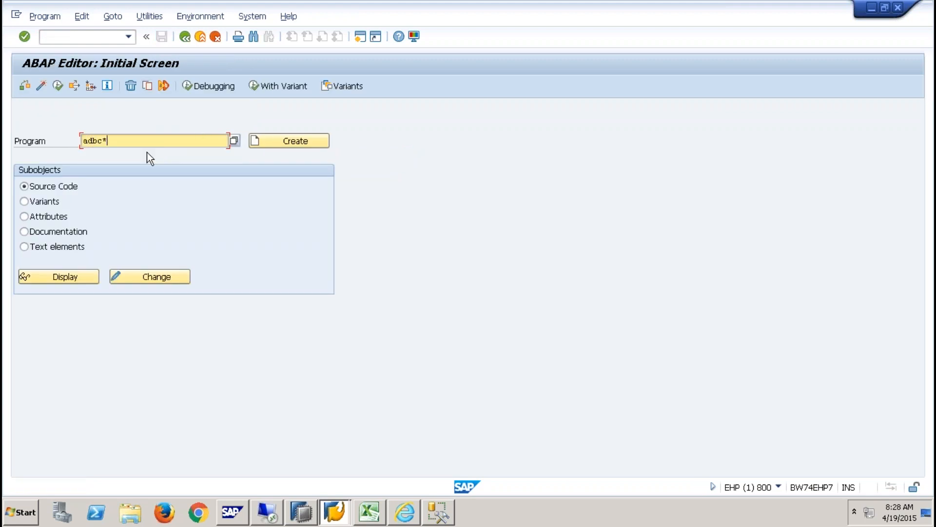
pyautogui.press('F4')
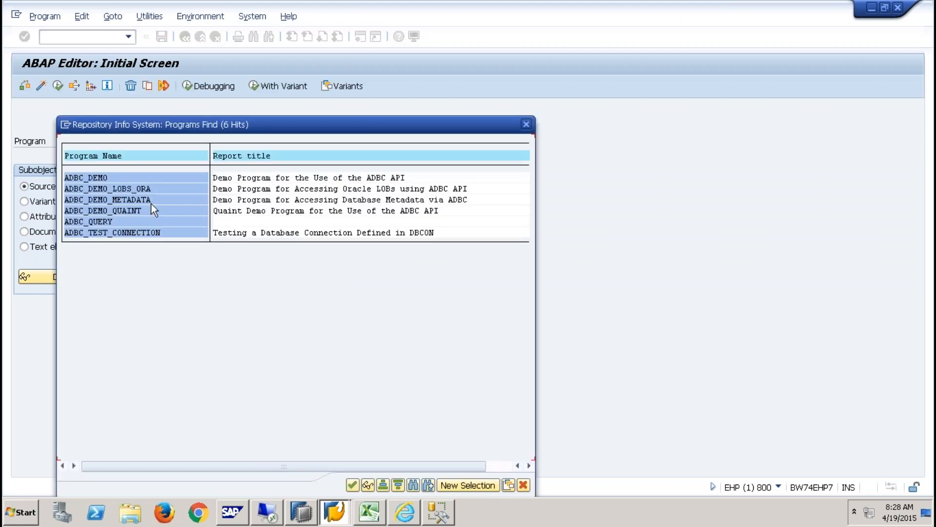
pyautogui.doubleClick(108, 232)
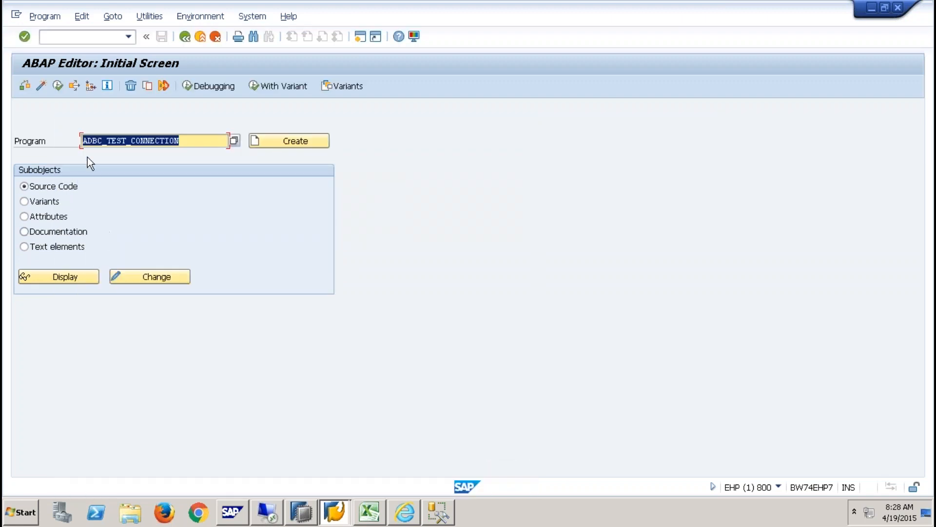
# - Run ADBC_TEST_CONNECTION for Z9QBEXSQL and confirm it opened and closed successfully
pyautogui.click(58, 86)
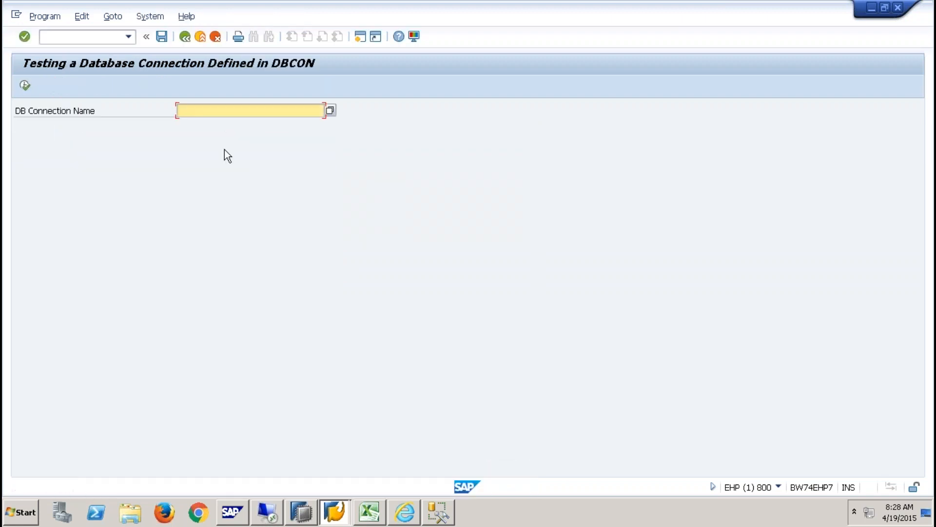
pyautogui.write('Z9QBEXSQL')
pyautogui.click(25, 85)
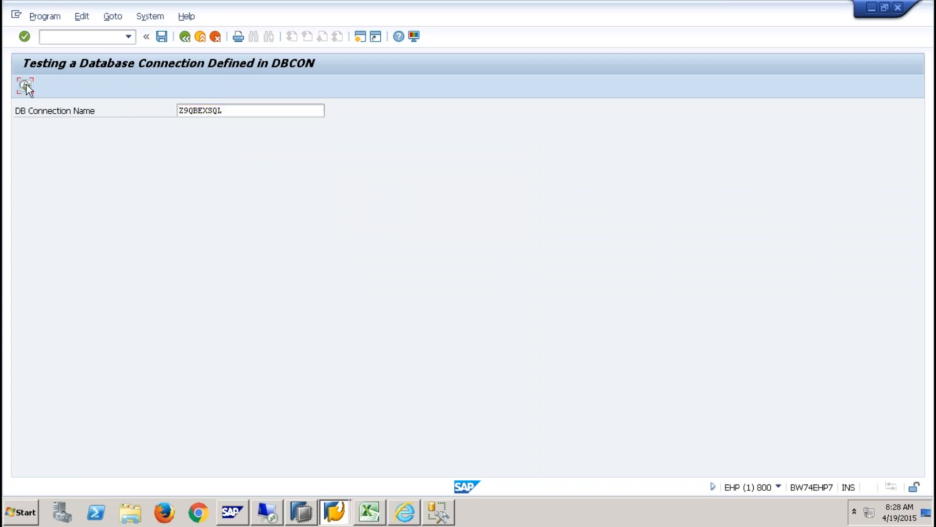
pyautogui.click(238, 132)
pyautogui.click(233, 143)
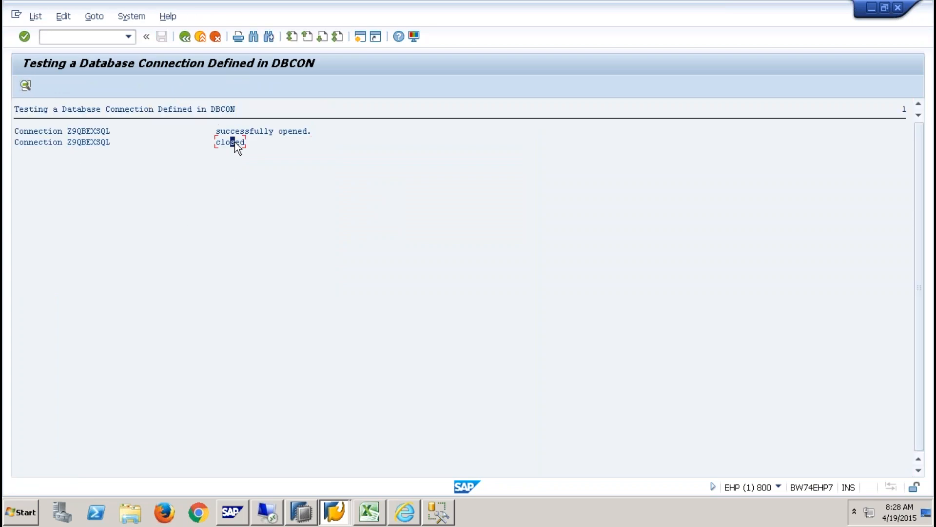
pyautogui.click(79, 39)
# - List all lock entries in SM12 with the QBEX user filter cleared
pyautogui.write('/nsm12')
pyautogui.press('Return')
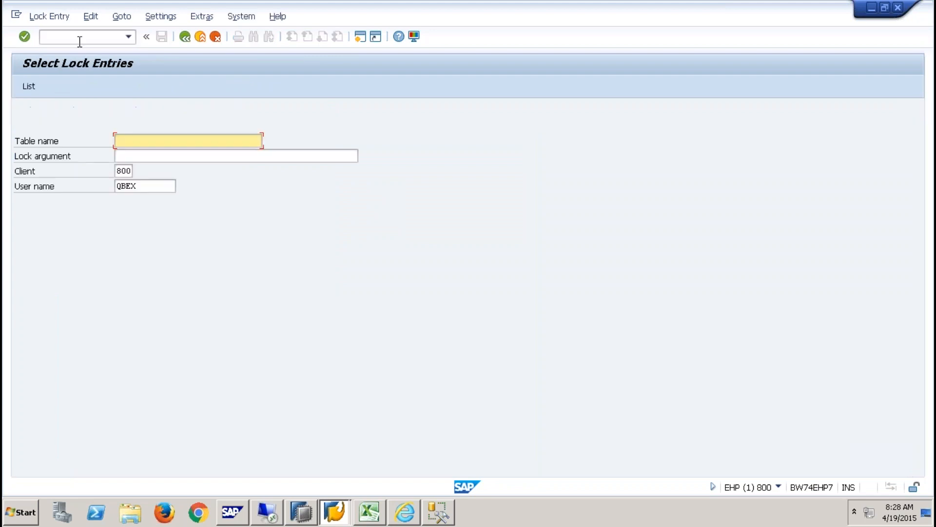
pyautogui.moveTo(146, 186); pyautogui.dragTo(57, 190)
pyautogui.press('BackSpace')
pyautogui.press('Return')
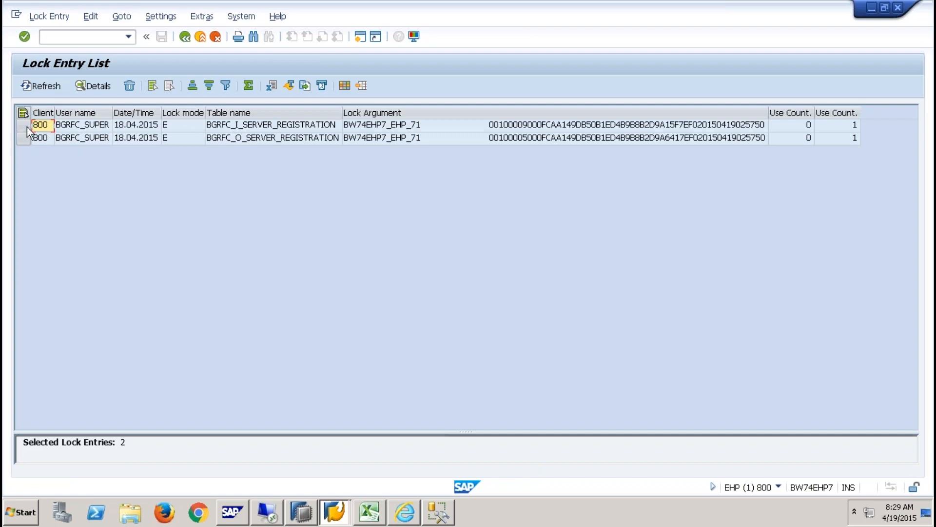
# - Delete both BGRFC_SUPER lock entries, then open the HANA dashboard's new configuration form
pyautogui.click(28, 127)
pyautogui.keyDown('shift'); pyautogui.click(25, 138); pyautogui.keyUp('shift')
pyautogui.click(129, 86)
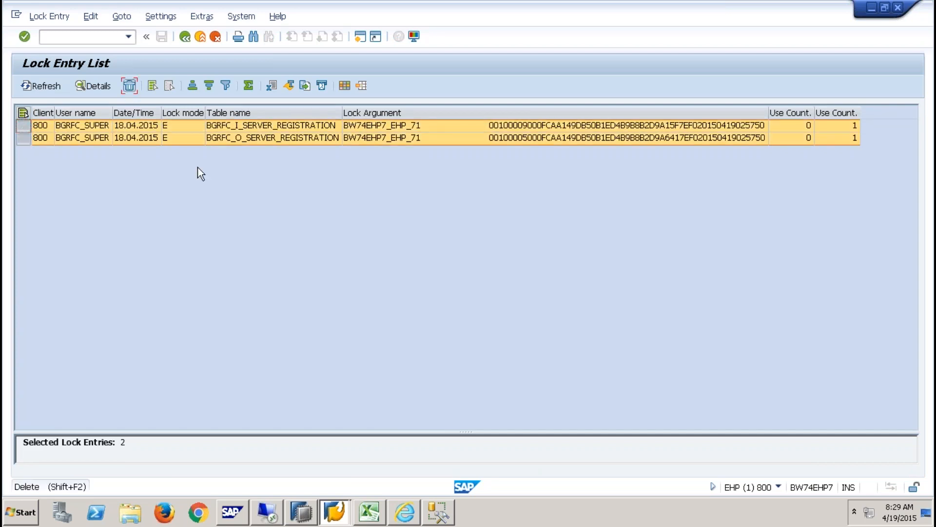
pyautogui.click(202, 258)
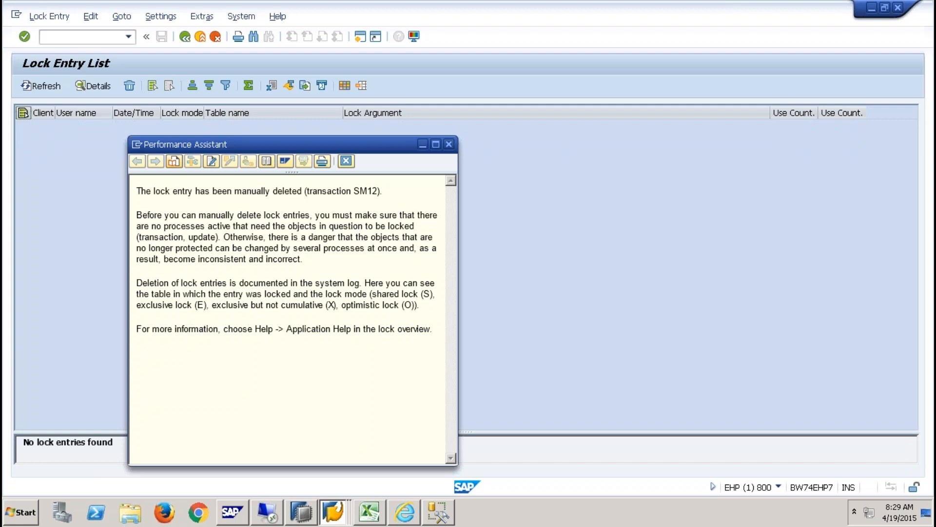
pyautogui.click(346, 161)
pyautogui.click(199, 37)
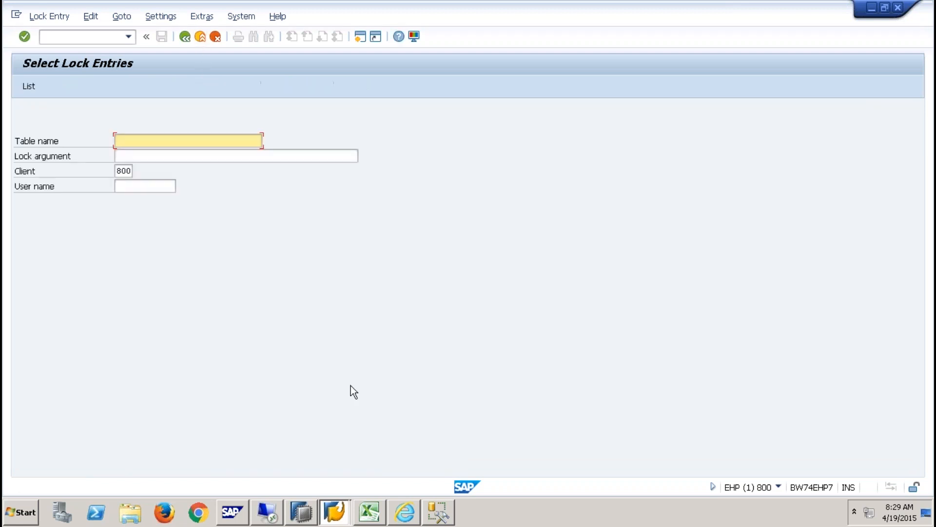
pyautogui.click(414, 516)
pyautogui.click(37, 116)
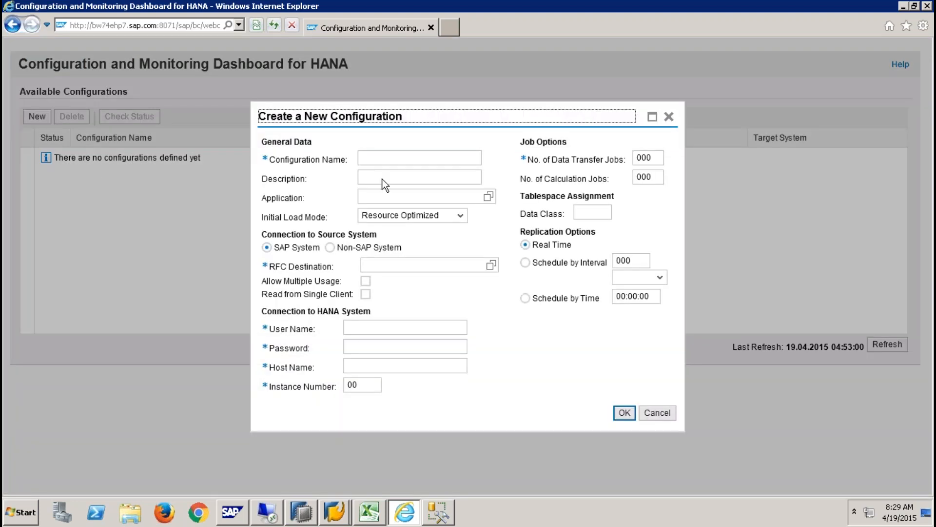
# - Name the configuration Z9QBEXSQL and use a non-SAP MSSQL source with DB connection Z9QBEXSQL
pyautogui.write('Z9QBEXSQL')
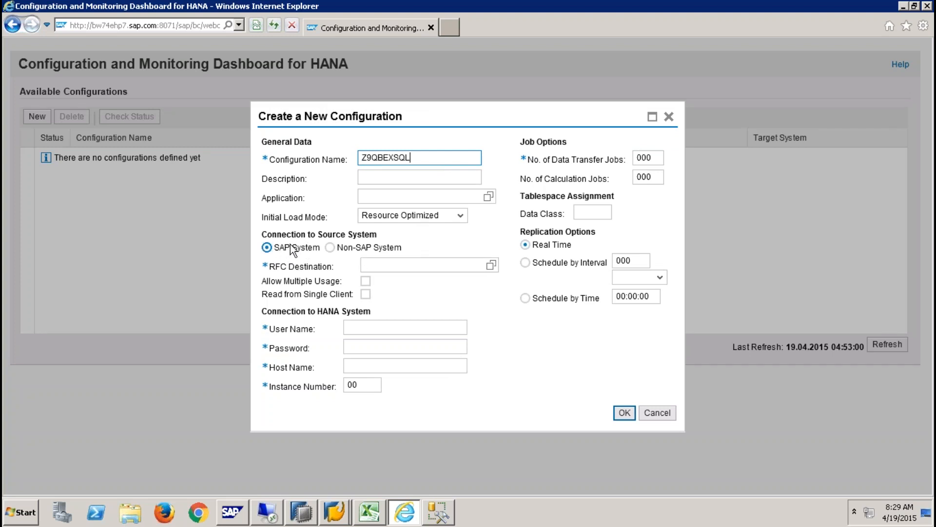
pyautogui.click(333, 249)
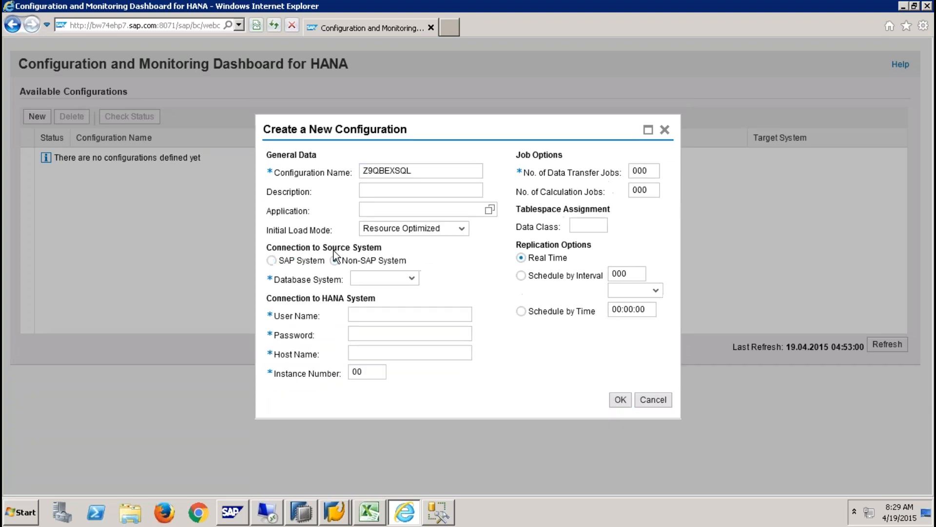
pyautogui.click(411, 278)
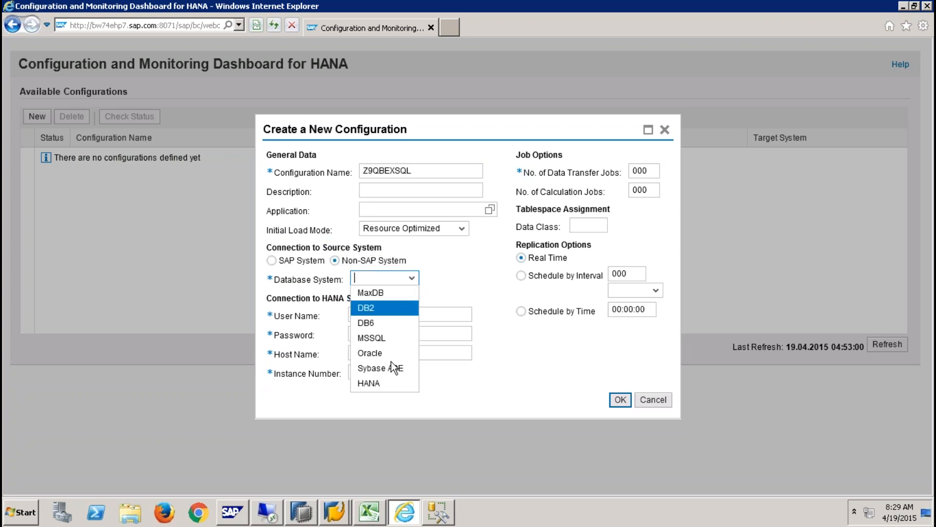
pyautogui.click(383, 338)
pyautogui.click(373, 279)
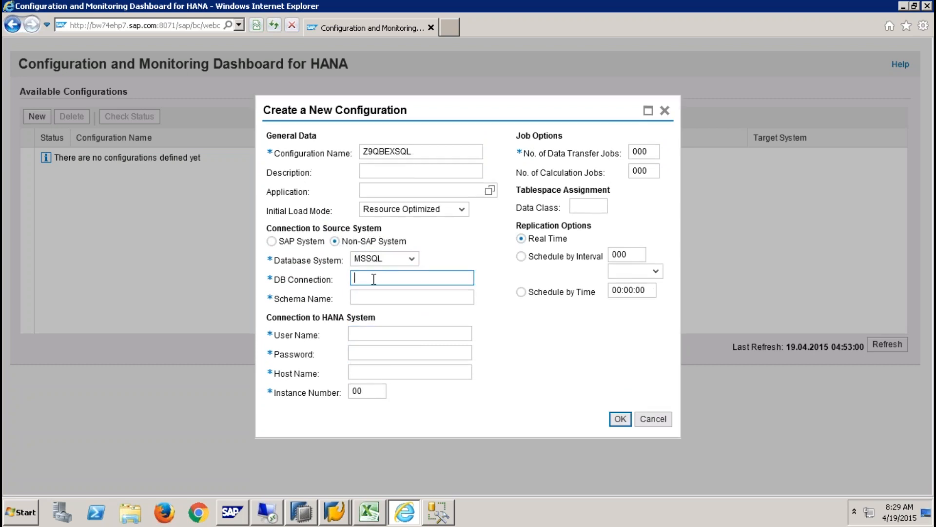
pyautogui.write('Z9QBEXSQL')
# - Enter source schema ehp, the HANA user and password, and host sapqbex
pyautogui.click(383, 299)
pyautogui.write('ehp')
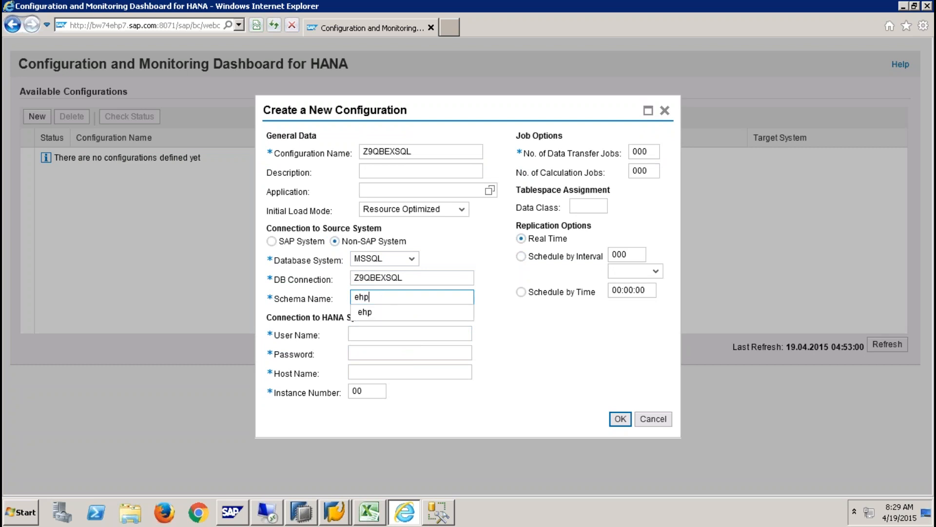
pyautogui.click(410, 333)
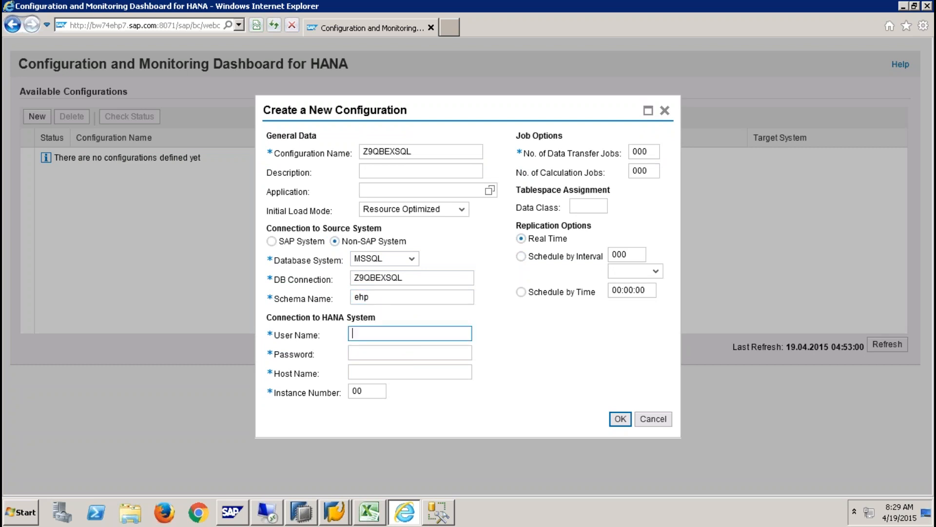
pyautogui.press('Tab')
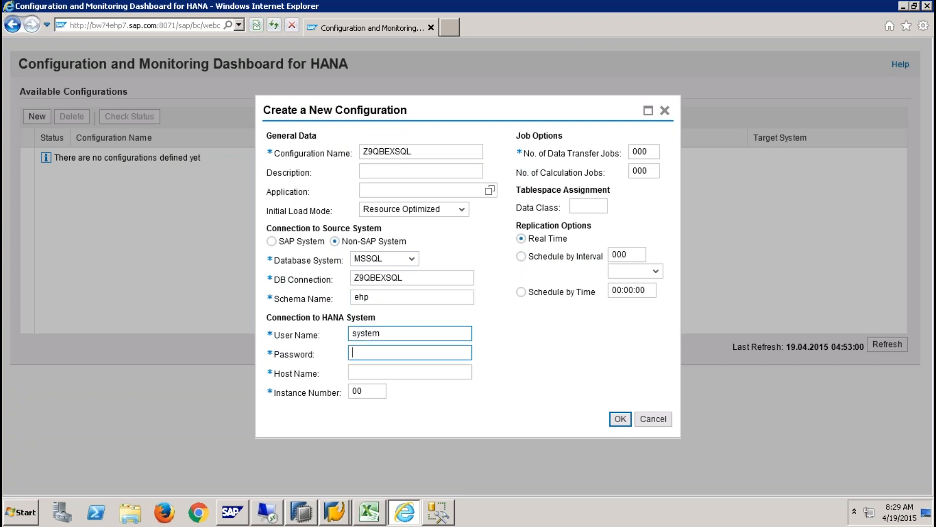
pyautogui.press('Tab')
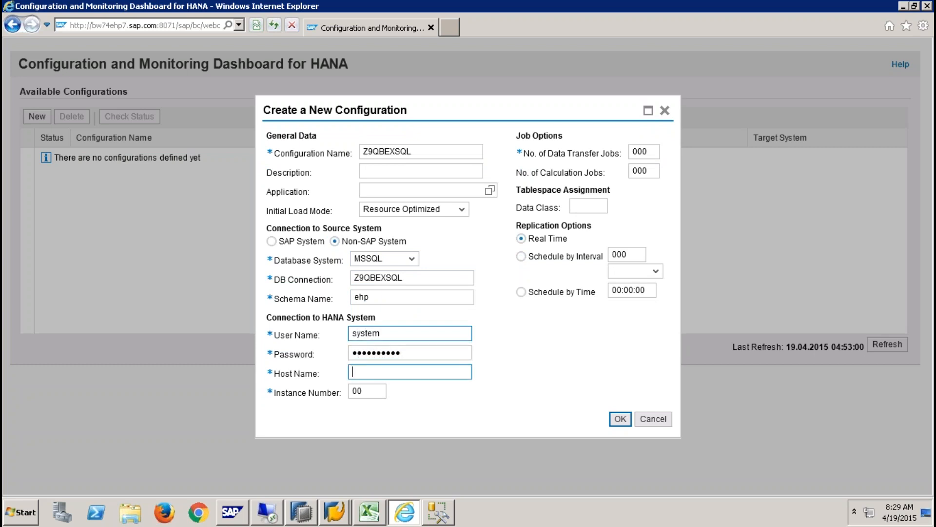
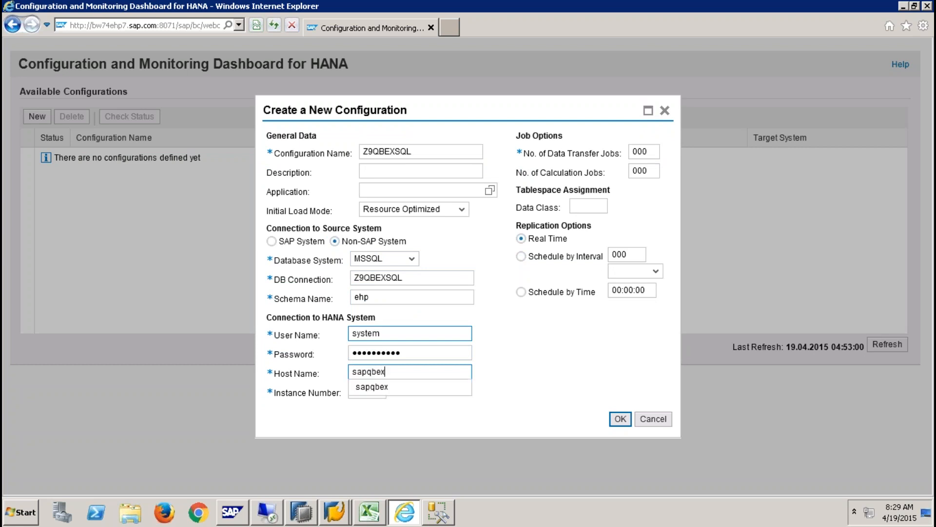
# - Set instance 01, 006 data transfer jobs and 003 calculation jobs, then submit the configuration
pyautogui.click(554, 381)
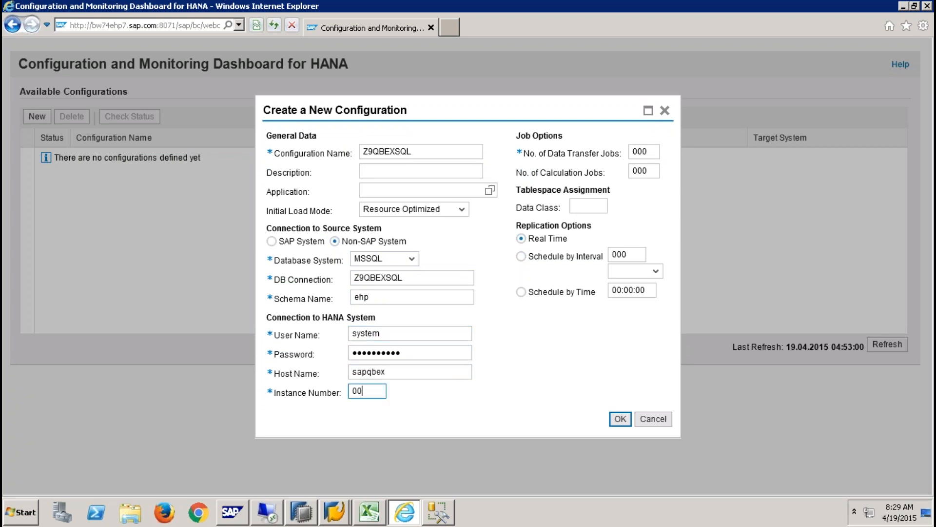
pyautogui.press('BackSpace')
pyautogui.write('1')
pyautogui.click(652, 152)
pyautogui.press('BackSpace')
pyautogui.write('6')
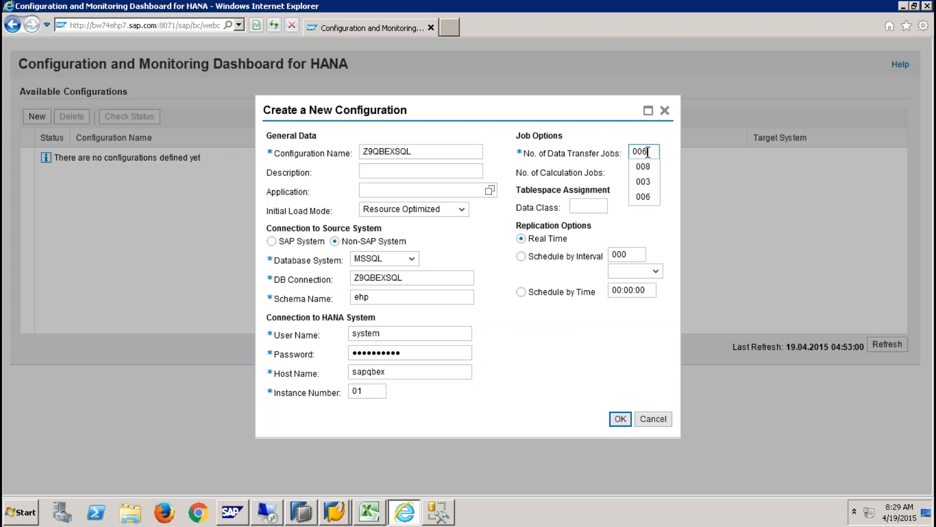
pyautogui.click(665, 142)
pyautogui.press('BackSpace')
pyautogui.write('3')
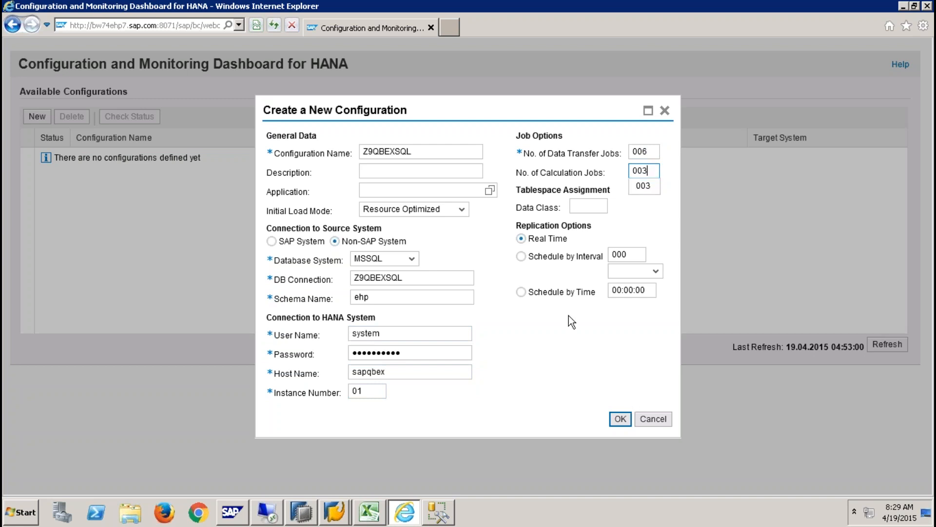
pyautogui.click(626, 420)
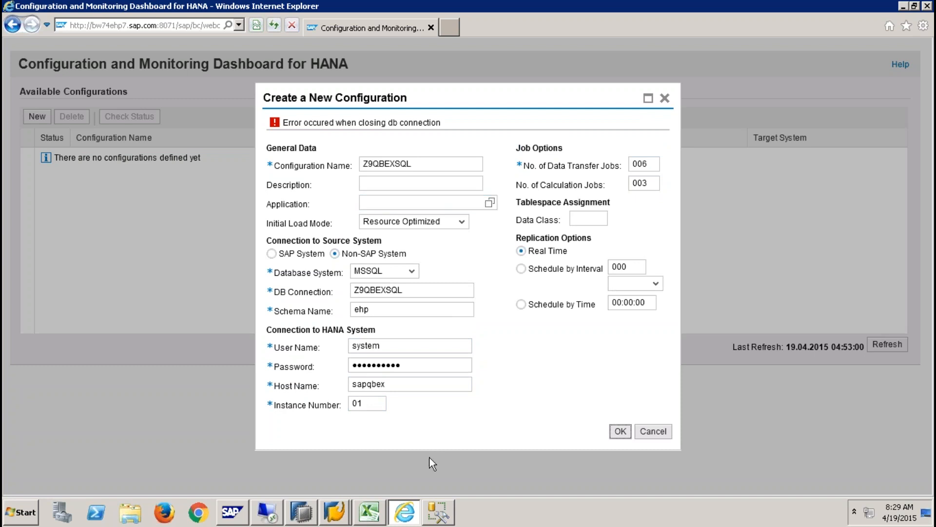
# - Verify SM12 shows no lock entries, cancel the new configuration and close the dashboard browser
pyautogui.click(336, 512)
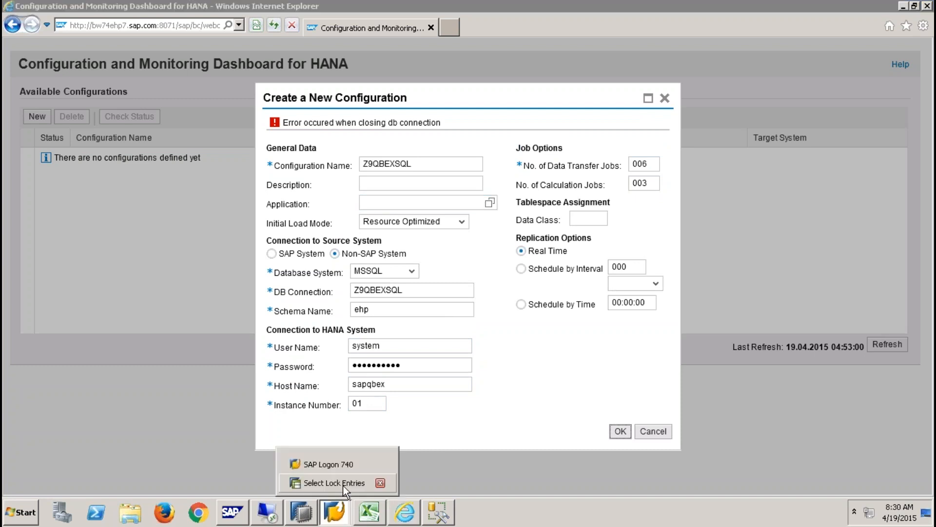
pyautogui.click(343, 483)
pyautogui.click(28, 87)
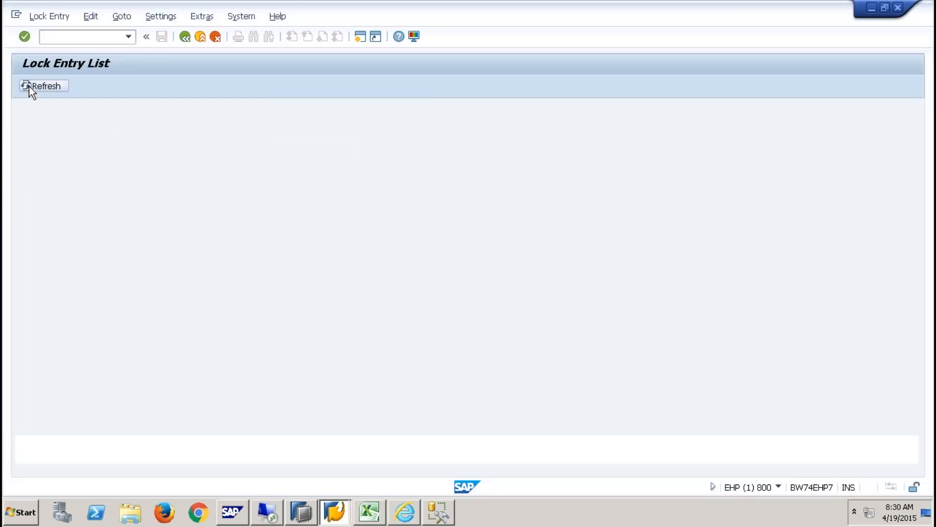
pyautogui.click(50, 87)
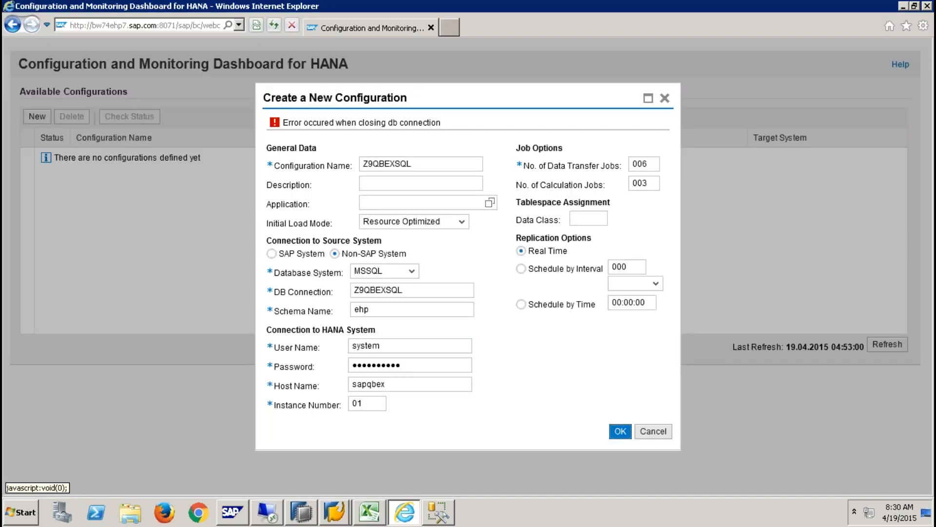
pyautogui.click(653, 431)
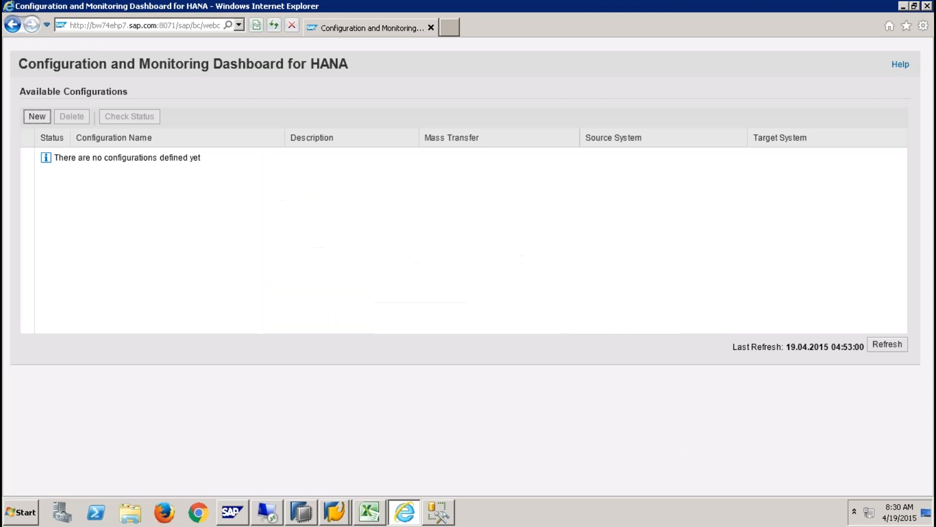
pyautogui.click(927, 6)
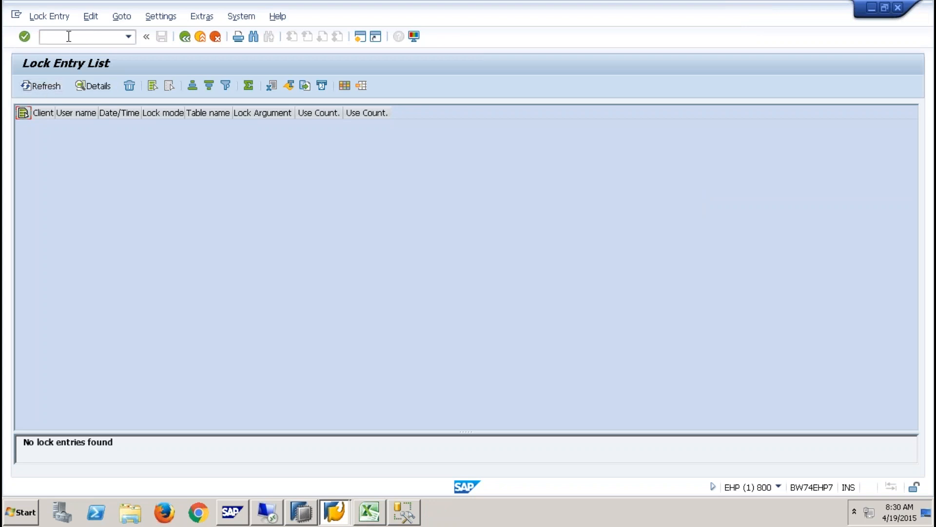
# - Relaunch the SLT dashboard via /nltr, allow access, log on, and begin a new configuration
pyautogui.write('/n')
pyautogui.press('Return')
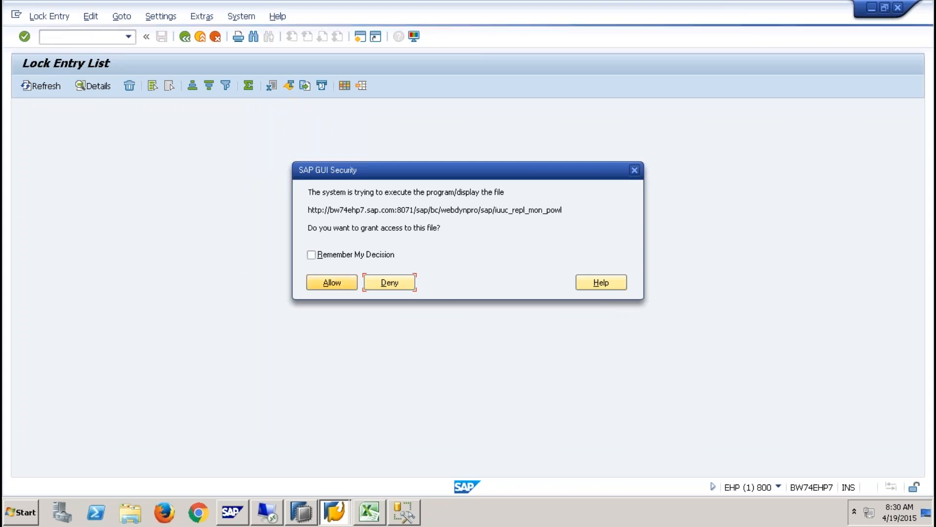
pyautogui.click(347, 287)
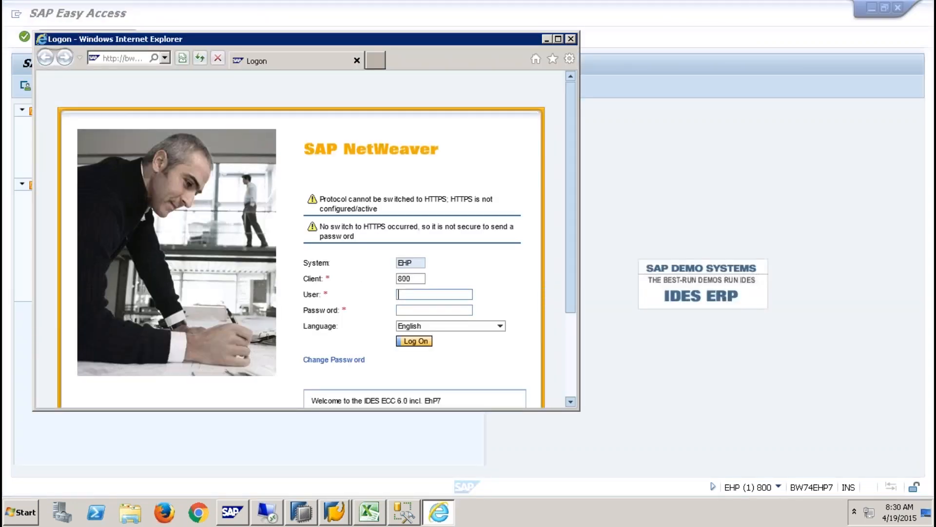
pyautogui.write('qbex')
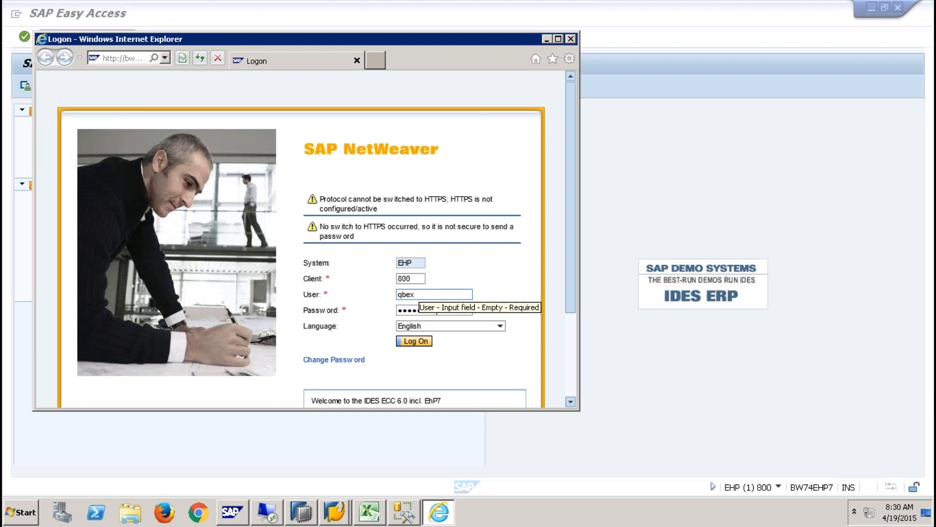
pyautogui.press('Return')
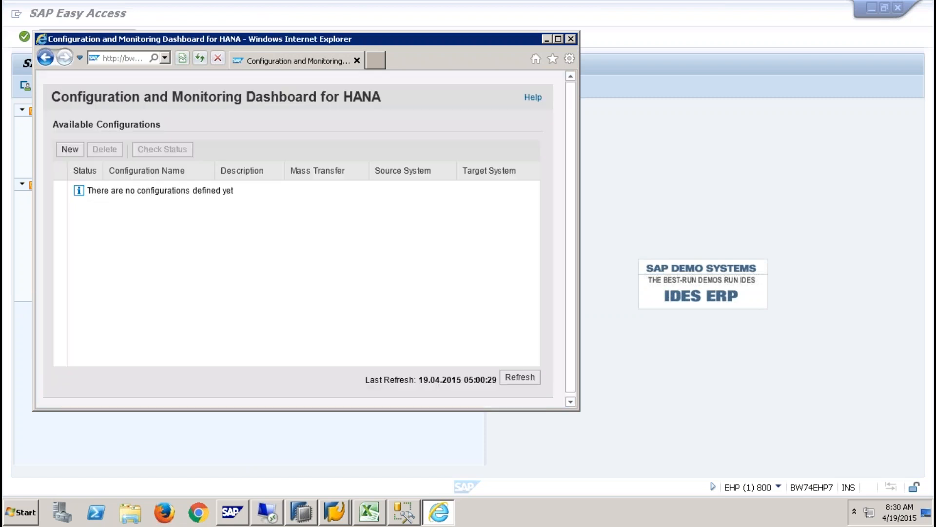
pyautogui.click(70, 149)
# - Name the configuration Y9QBEXSQL and reuse that name as its description
pyautogui.click(253, 129)
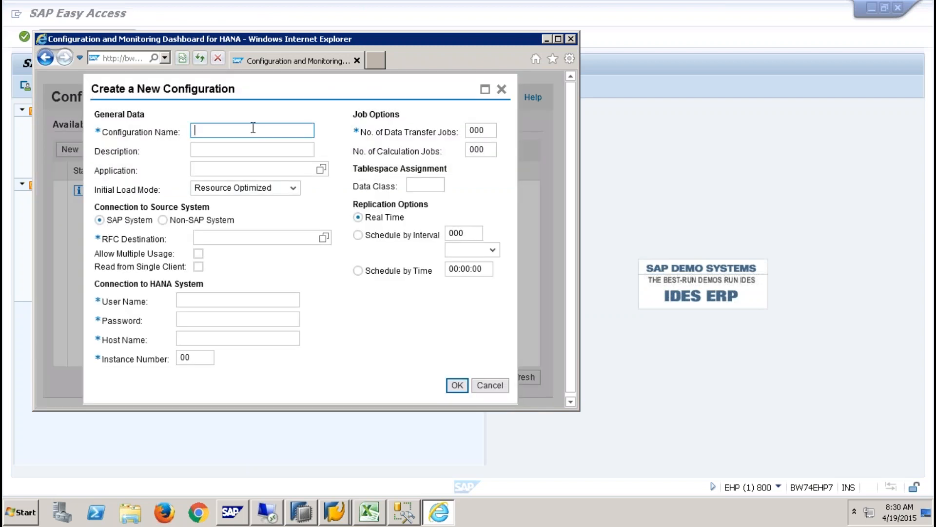
pyautogui.write('Z9QBEXSQL')
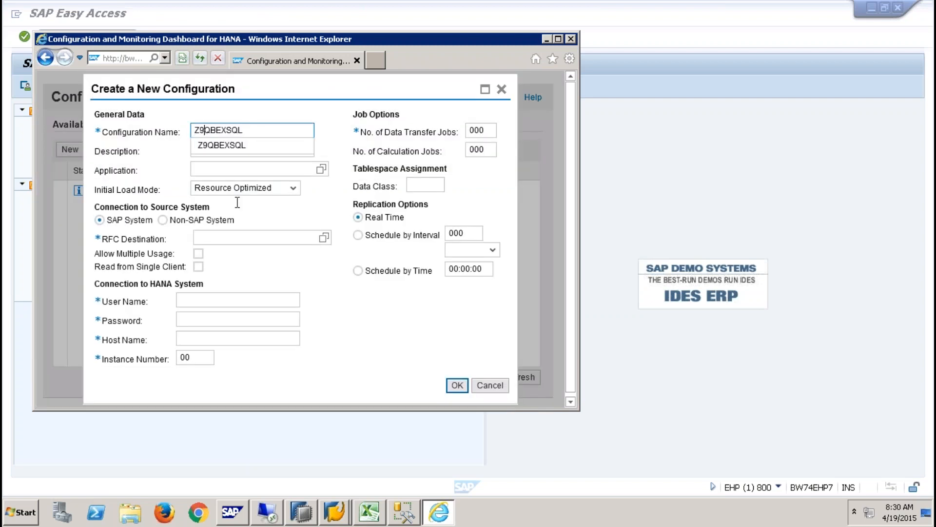
pyautogui.press('Left')
pyautogui.press('BackSpace')
pyautogui.write('y')
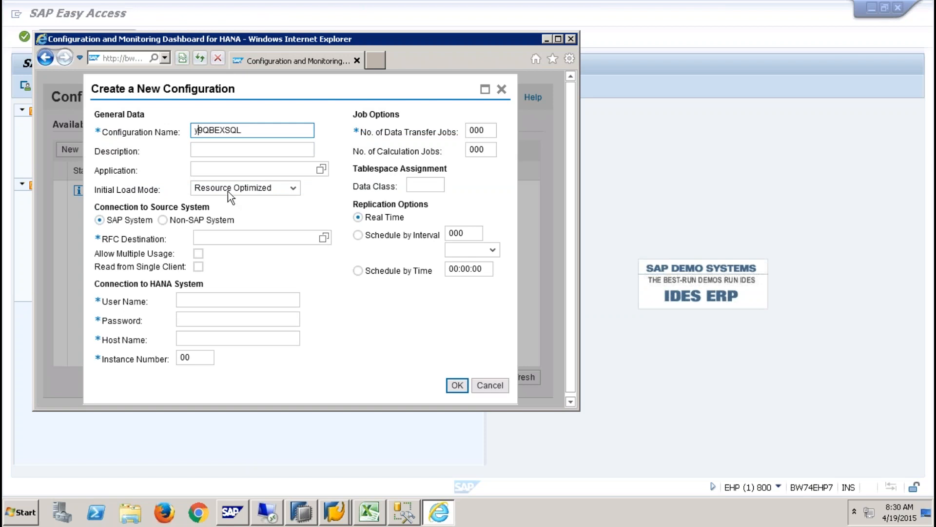
pyautogui.press('BackSpace')
pyautogui.write('T')
pyautogui.press('BackSpace')
pyautogui.write('Y')
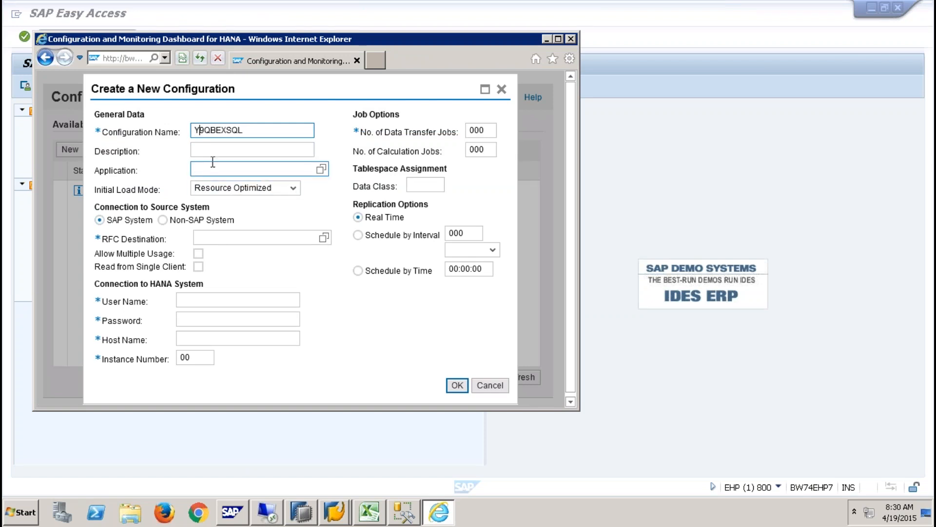
pyautogui.moveTo(247, 130); pyautogui.dragTo(125, 122)
pyautogui.hotkey('ctrl', 'c')
pyautogui.click(221, 148)
pyautogui.hotkey('ctrl', 'v')
# - Set a non-SAP MSSQL source with DB connection Z9QBEXSQL and schema ehp
pyautogui.click(165, 220)
pyautogui.click(244, 250)
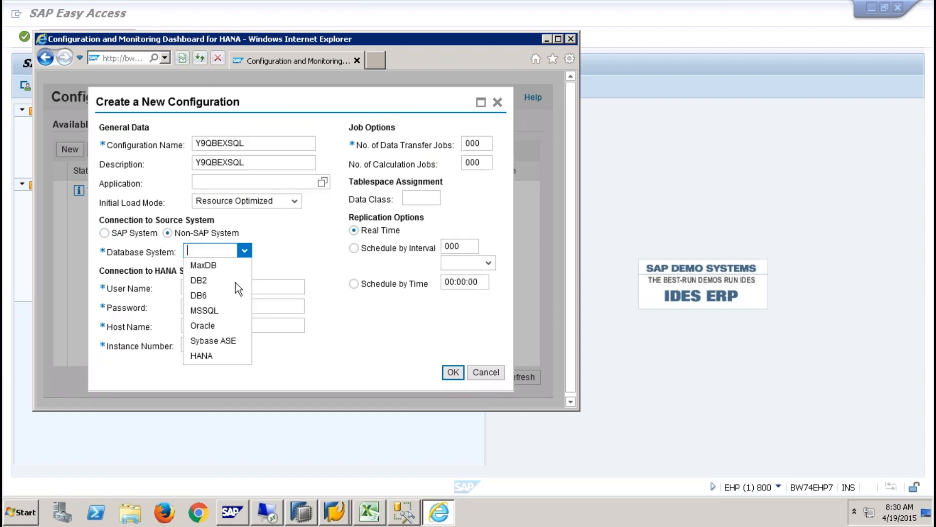
pyautogui.click(218, 312)
pyautogui.click(215, 254)
pyautogui.hotkey('ctrl', 'v')
pyautogui.press('Home')
pyautogui.press('Delete')
pyautogui.write('Z')
pyautogui.click(247, 279)
pyautogui.click(247, 279)
pyautogui.write('eh')
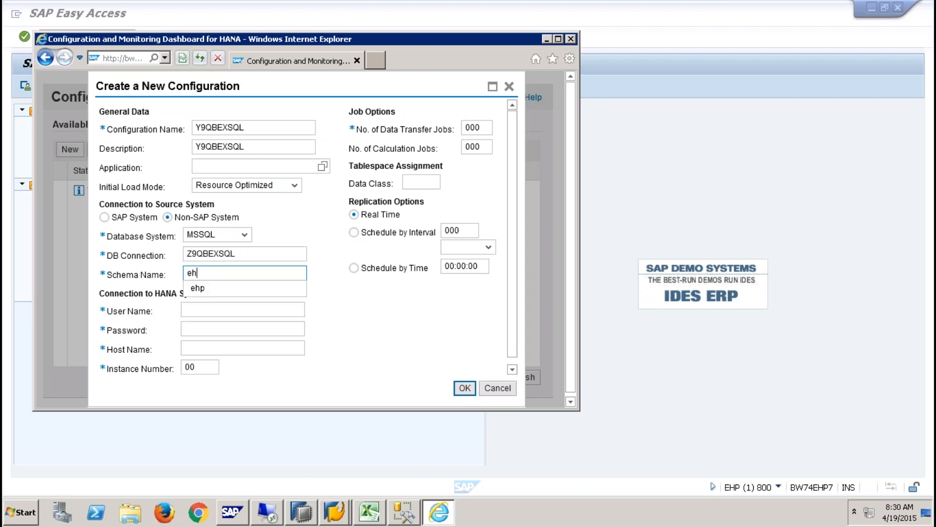
pyautogui.click(235, 290)
# - Enter the HANA user and password, host sapqbex and instance number 01
pyautogui.click(215, 309)
pyautogui.write('system')
pyautogui.press('Tab')
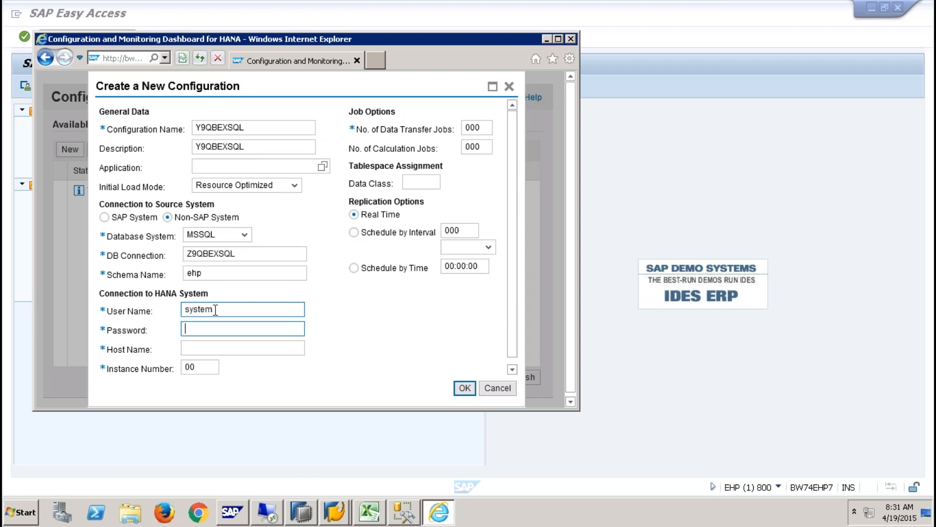
pyautogui.write('••••••')
pyautogui.press('Tab')
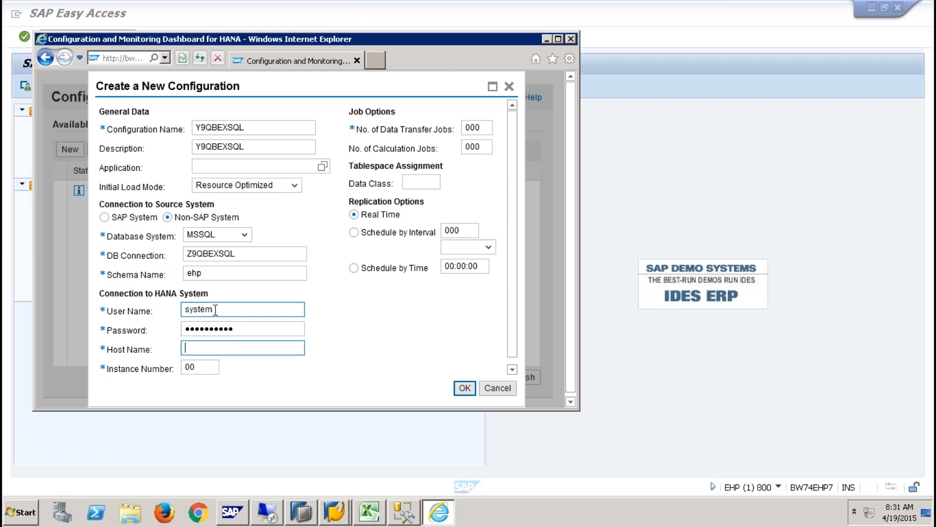
pyautogui.write('SAPQBEX')
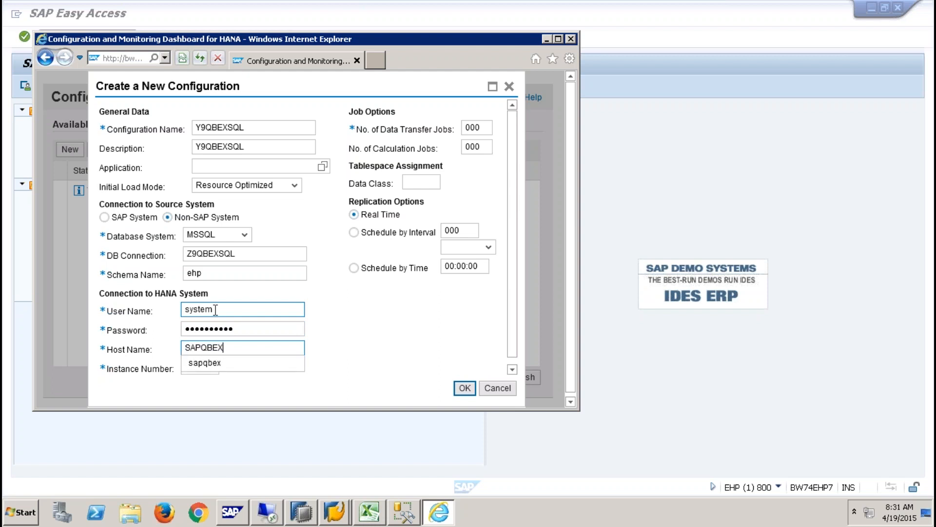
pyautogui.click(213, 364)
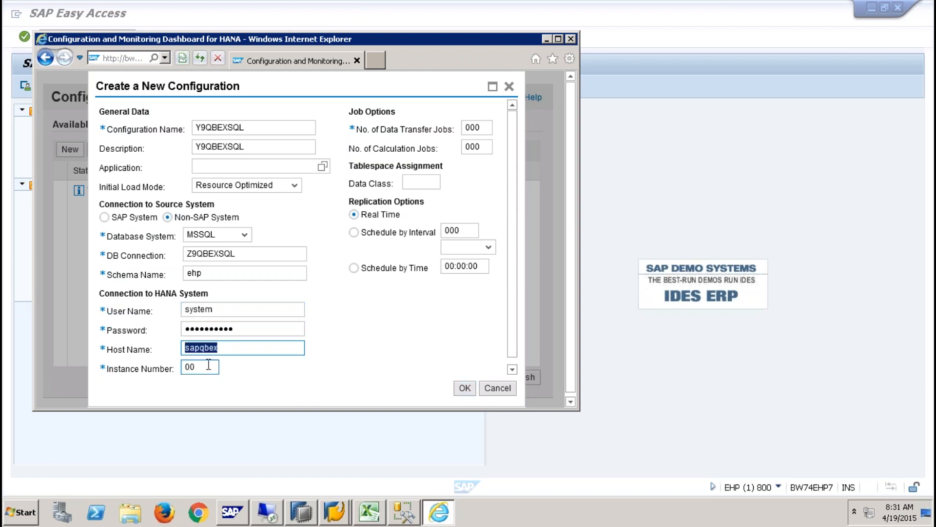
pyautogui.click(208, 365)
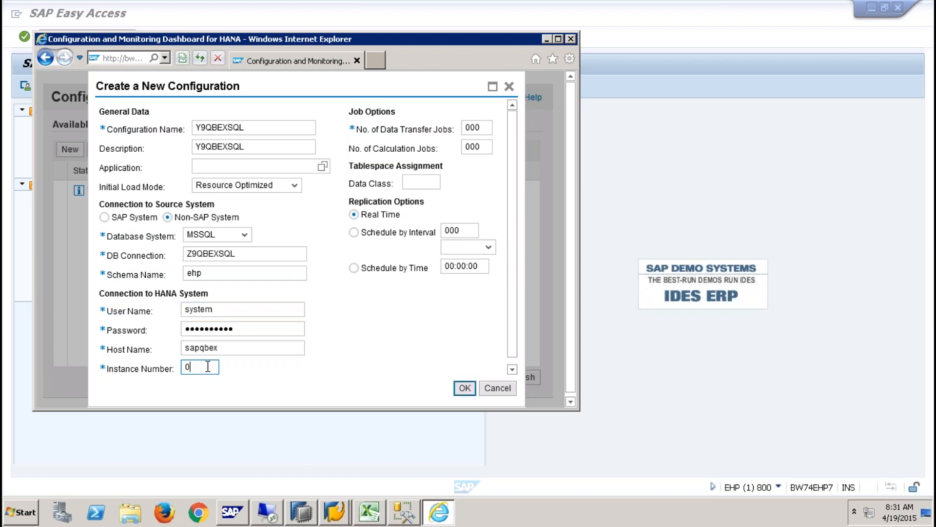
pyautogui.write('1')
pyautogui.click(244, 329)
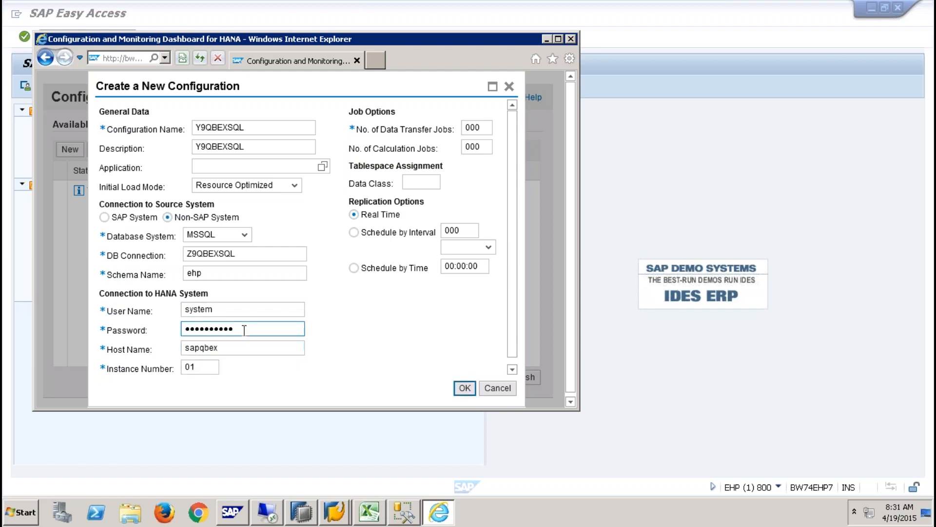
pyautogui.moveTo(249, 329); pyautogui.dragTo(146, 326)
pyautogui.press('BackSpace')
# - Set 006 data transfer and 003 calculation jobs, submit, and maximize the dashboard
pyautogui.click(485, 127)
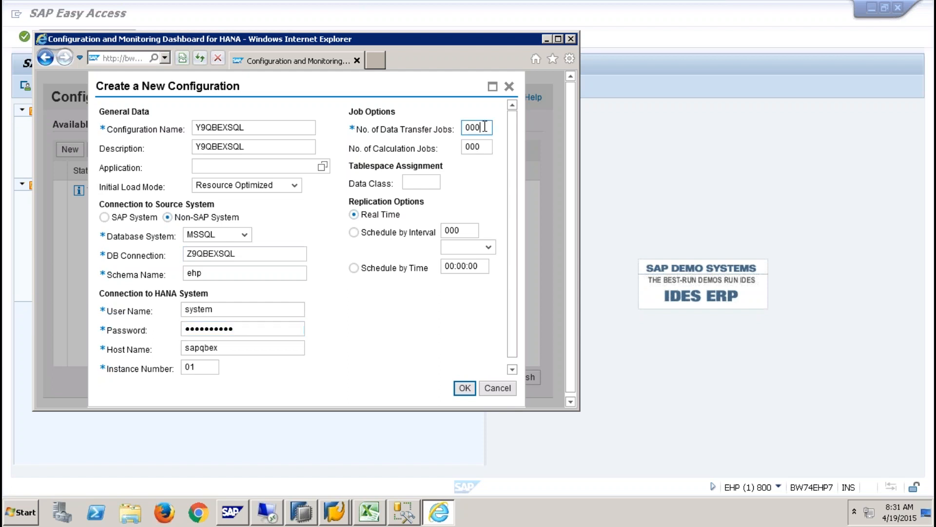
pyautogui.write('6')
pyautogui.click(494, 139)
pyautogui.click(480, 146)
pyautogui.press('BackSpace')
pyautogui.write('3')
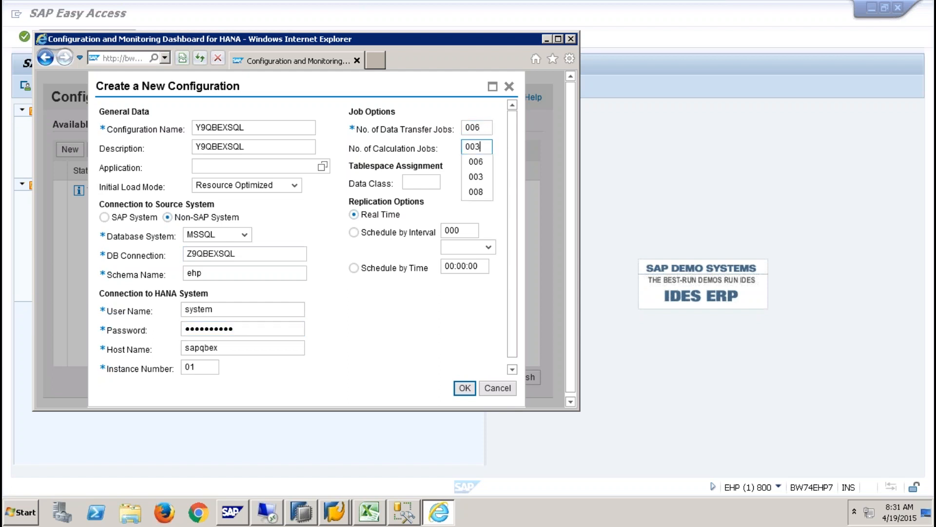
pyautogui.click(493, 205)
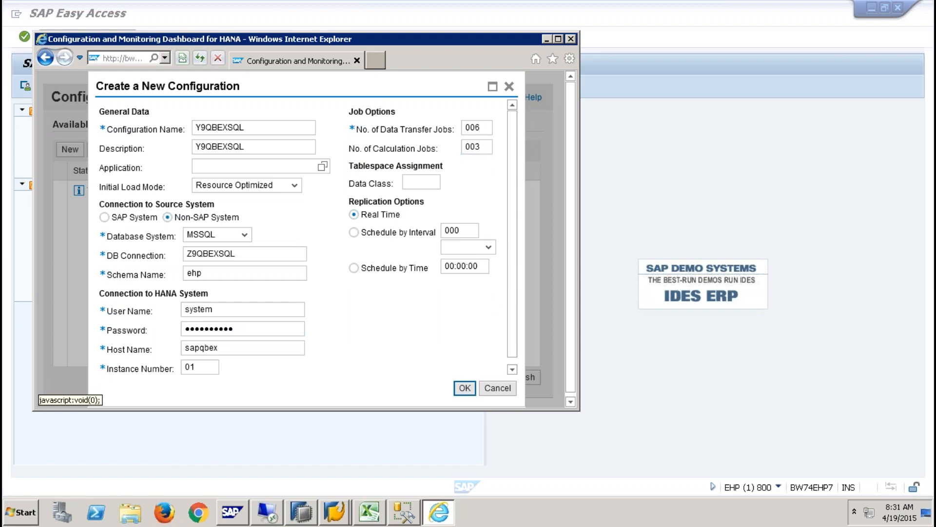
pyautogui.click(465, 388)
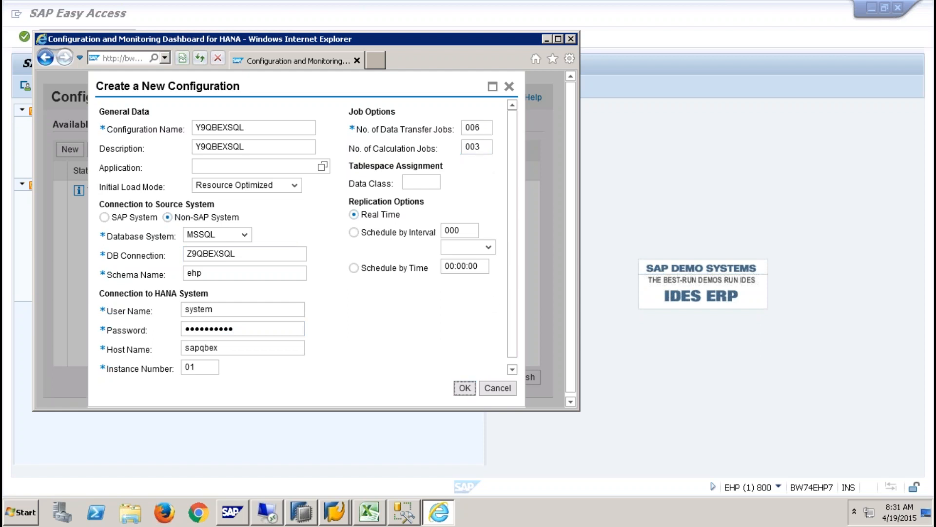
pyautogui.doubleClick(537, 39)
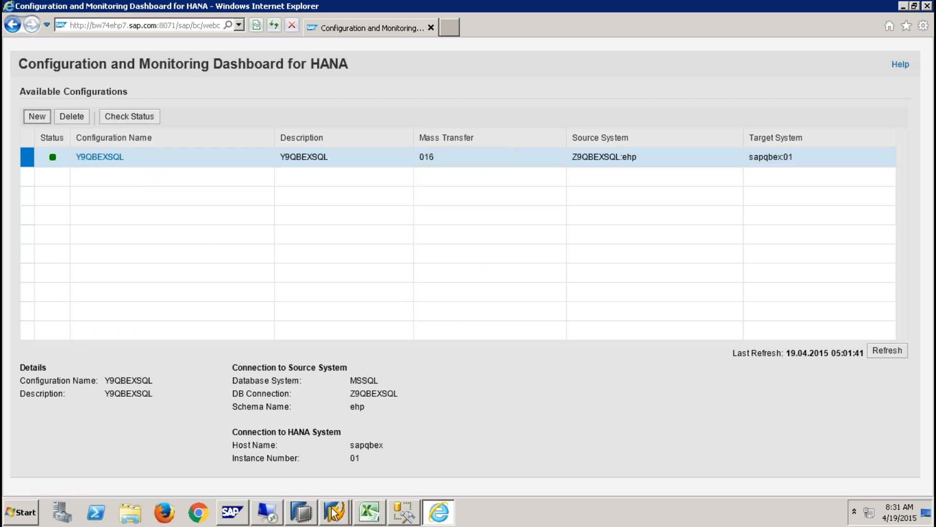
# - Close the SQL console without saving, plus the RS_ORDER editor and YSALES preview in HANA Studio
pyautogui.click(303, 513)
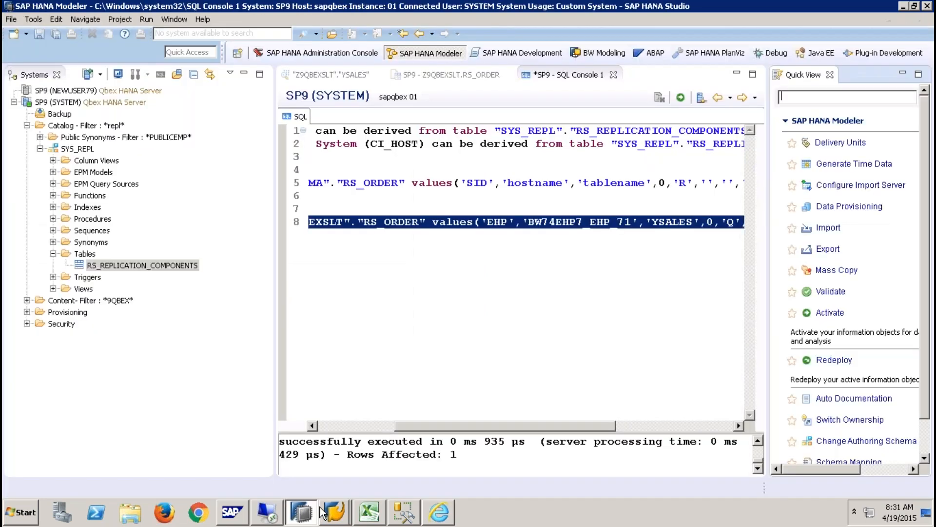
pyautogui.click(614, 75)
pyautogui.click(526, 258)
pyautogui.click(508, 75)
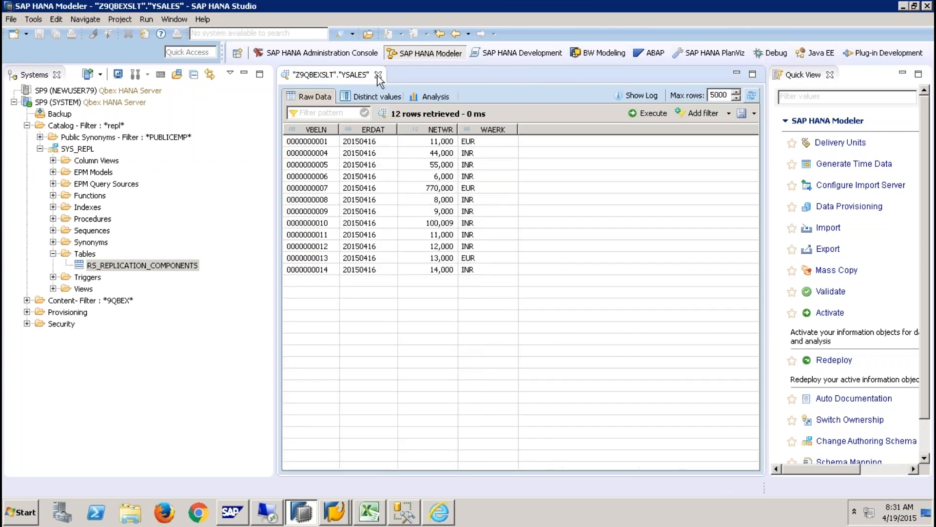
pyautogui.click(378, 74)
# - Open SLT Data Provisioning for the SP9 (SYSTEM) server from Quick View
pyautogui.click(804, 97)
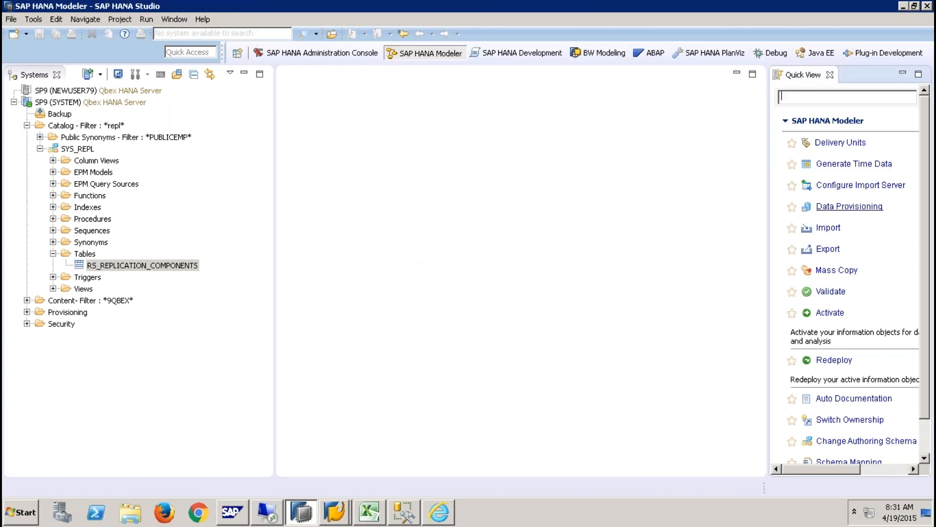
pyautogui.click(849, 206)
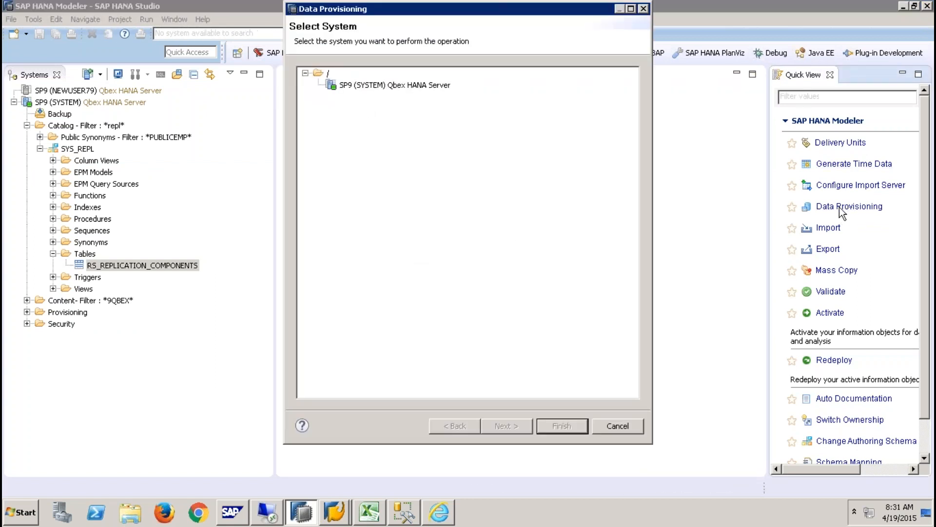
pyautogui.click(381, 86)
pyautogui.click(562, 425)
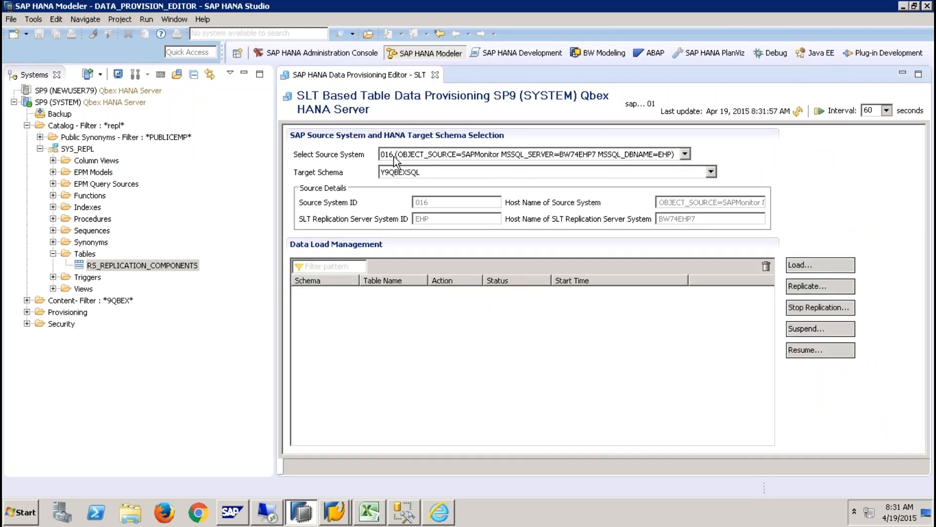
pyautogui.hotkey('alt', 'Tab')
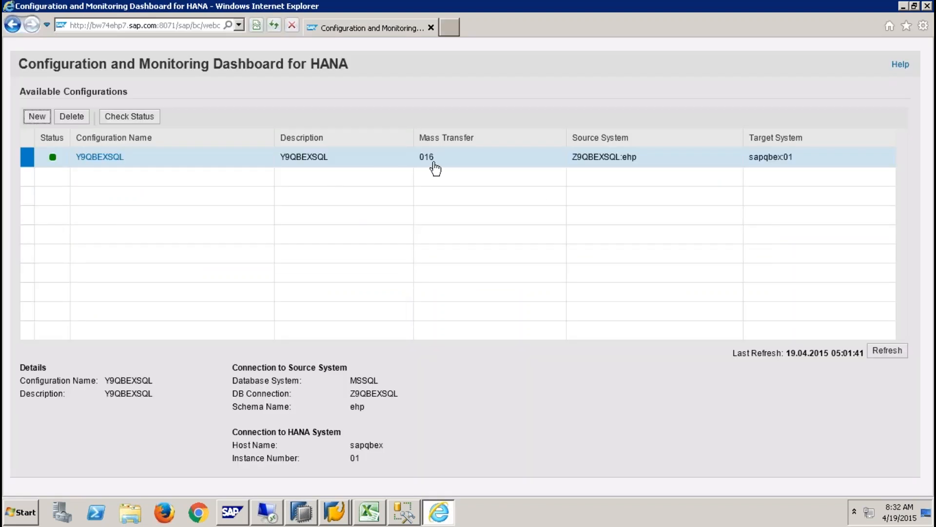
pyautogui.hotkey('alt', 'Tab')
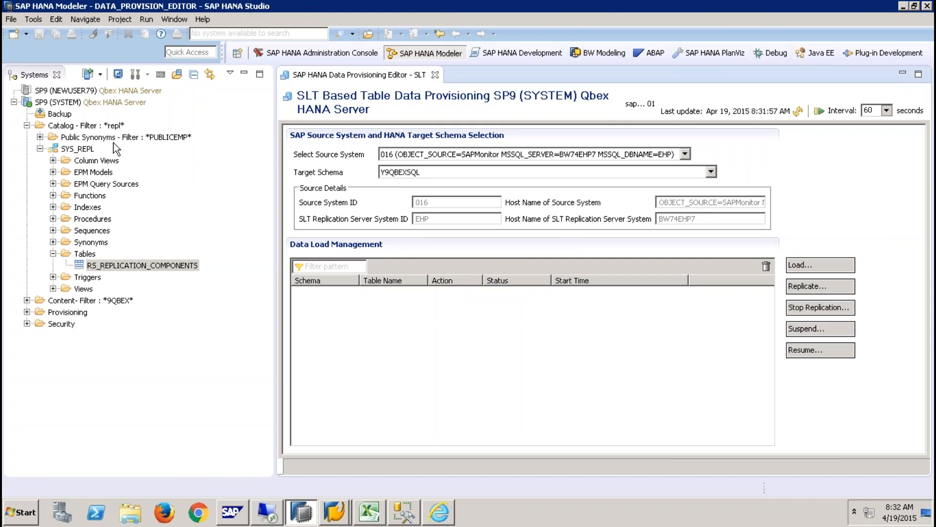
# - Filter the catalog to schema Y9QBEXSQL and expand its Tables folder
pyautogui.rightClick(87, 127)
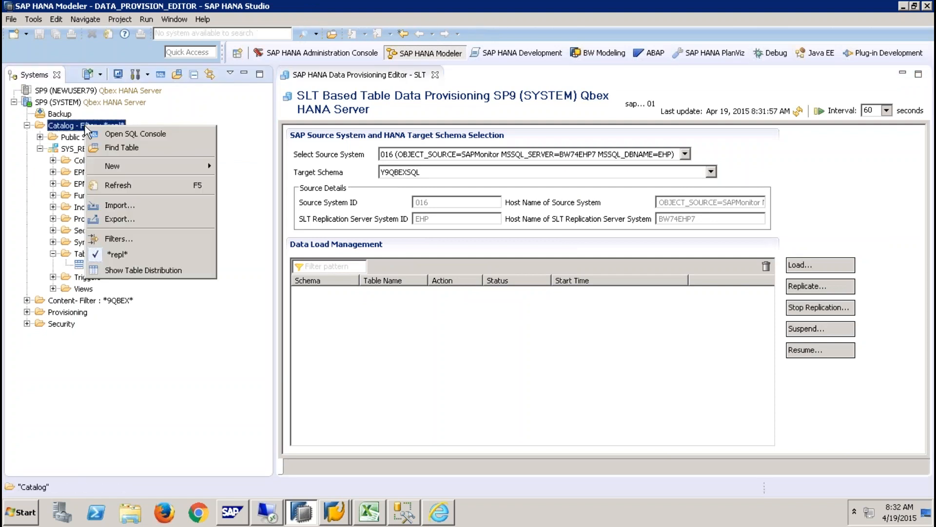
pyautogui.click(138, 239)
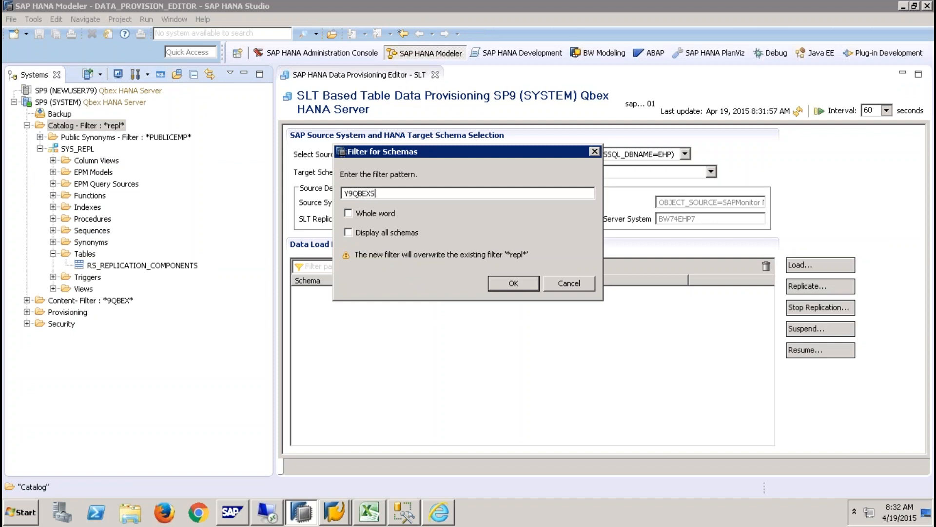
pyautogui.write('Y9QBEXSQL')
pyautogui.press('Return')
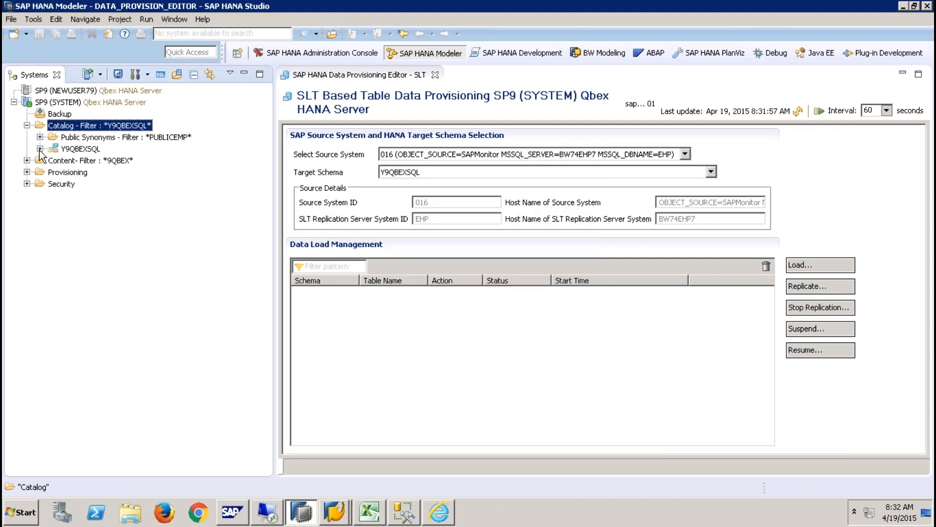
pyautogui.click(53, 253)
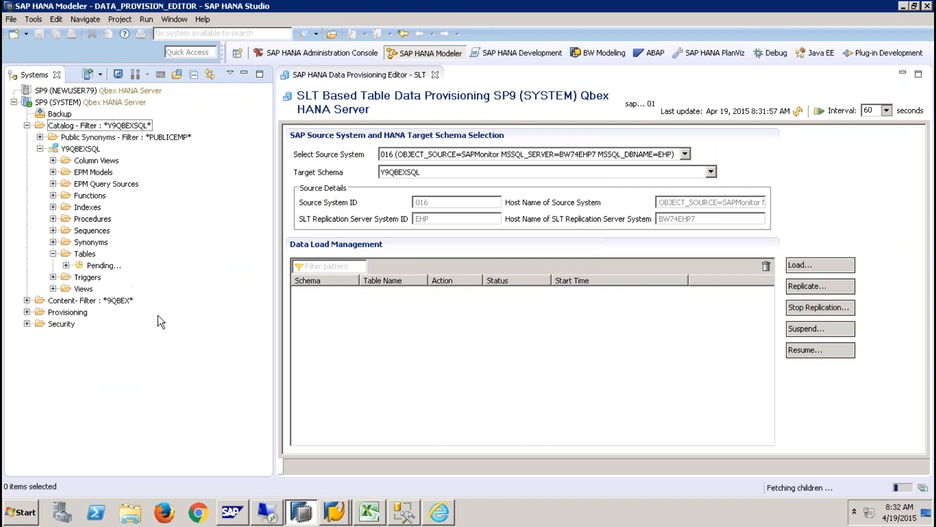
# - Preview the data of tables DD02L and DD02T, then close the preview
pyautogui.click(99, 266)
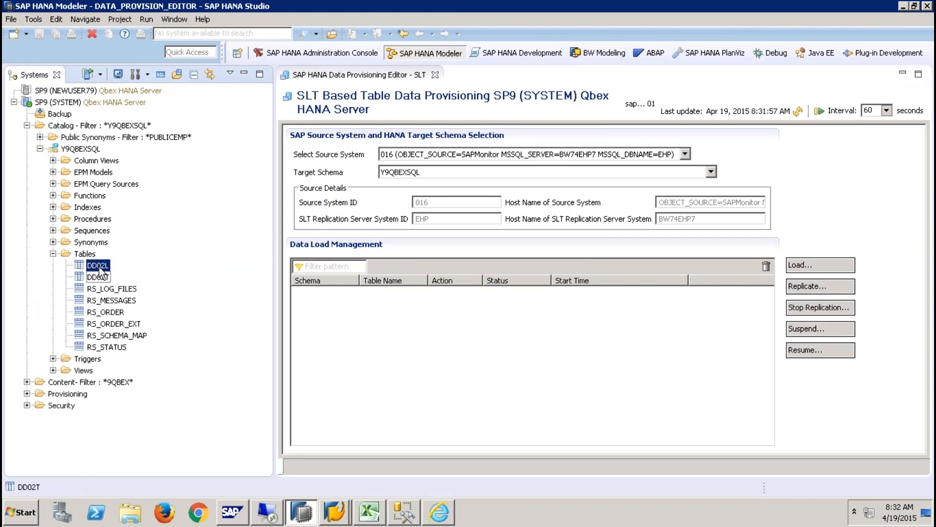
pyautogui.click(103, 279)
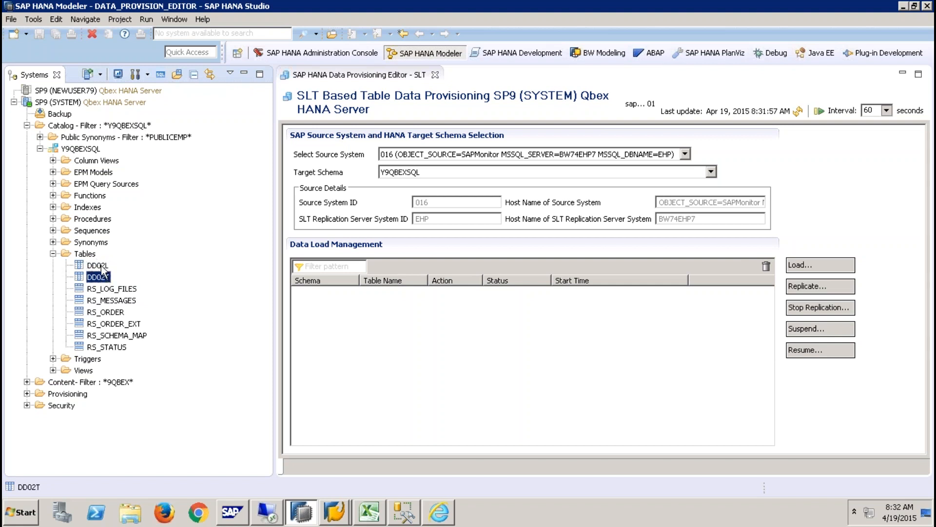
pyautogui.rightClick(102, 266)
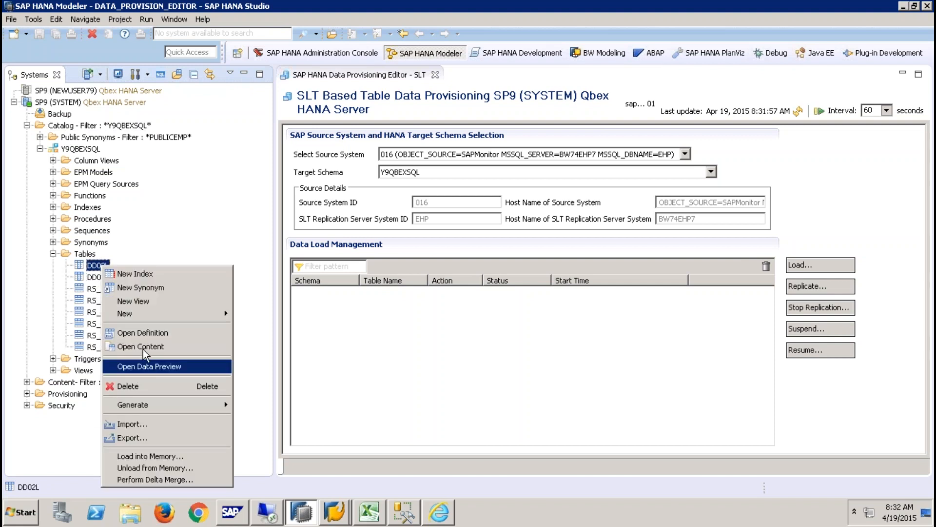
pyautogui.click(146, 366)
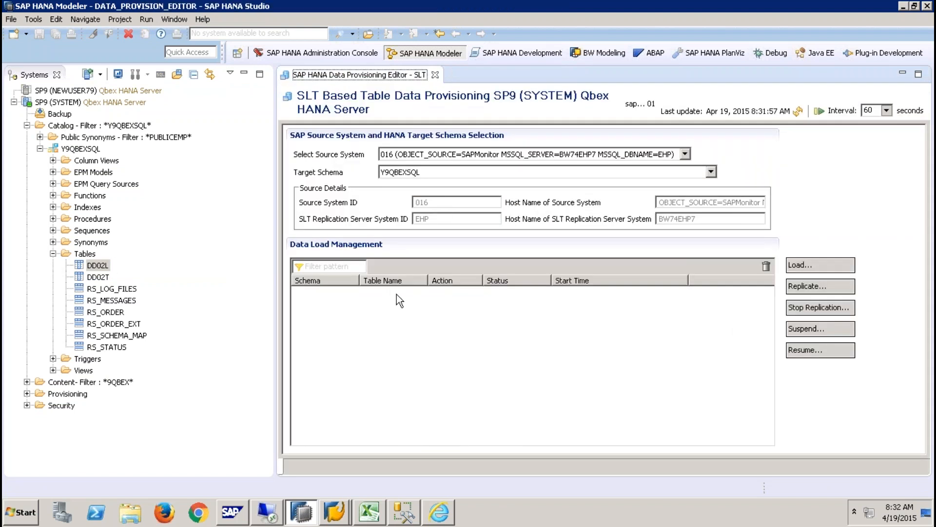
pyautogui.rightClick(100, 277)
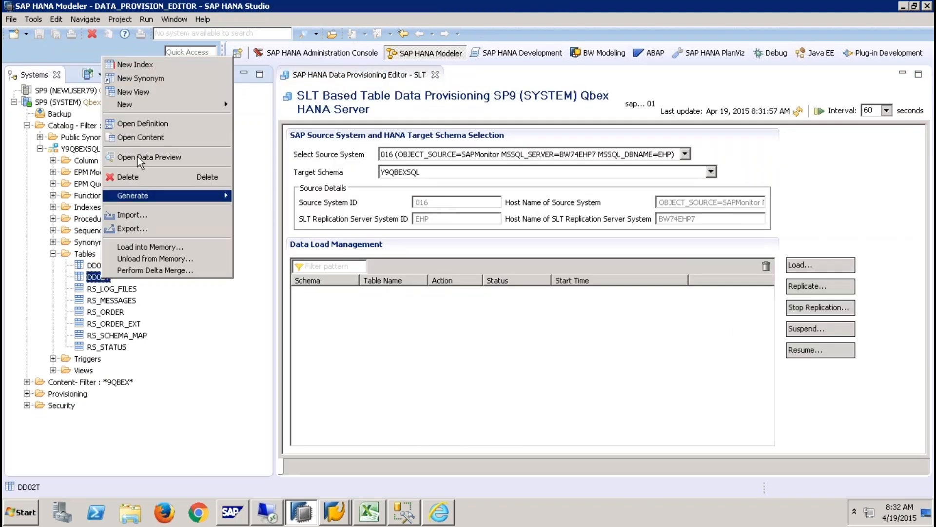
pyautogui.click(141, 143)
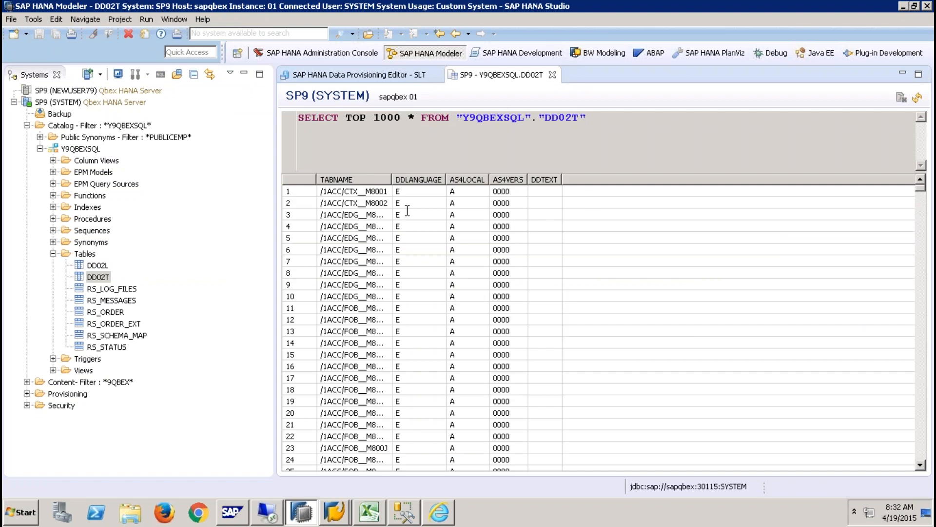
pyautogui.click(552, 75)
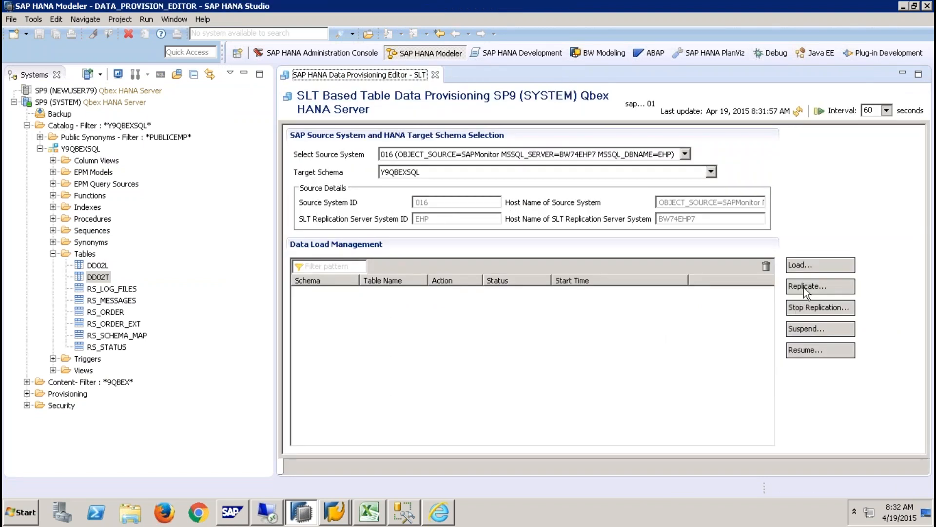
# - Submit a load request for the YSALES table
pyautogui.click(810, 265)
pyautogui.write('YSA')
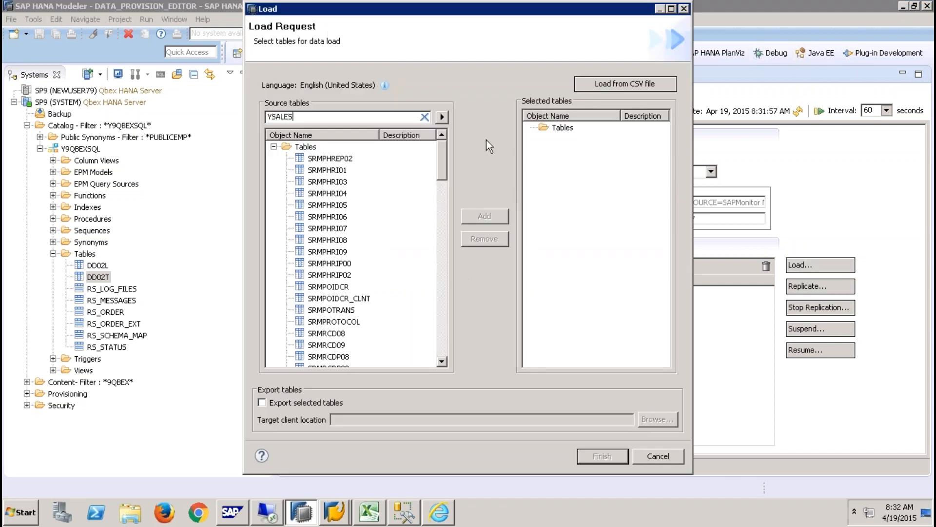
pyautogui.write('LES')
pyautogui.click(441, 117)
pyautogui.click(320, 158)
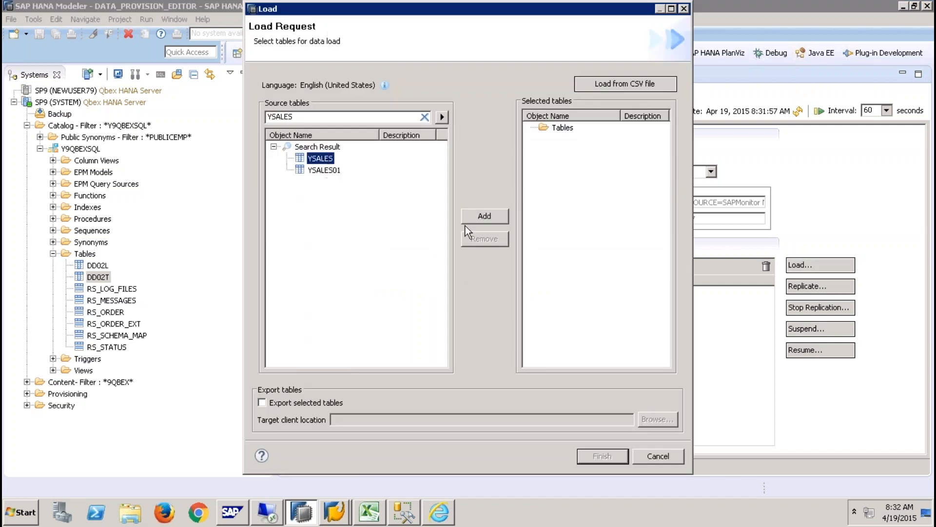
pyautogui.click(490, 216)
pyautogui.click(606, 454)
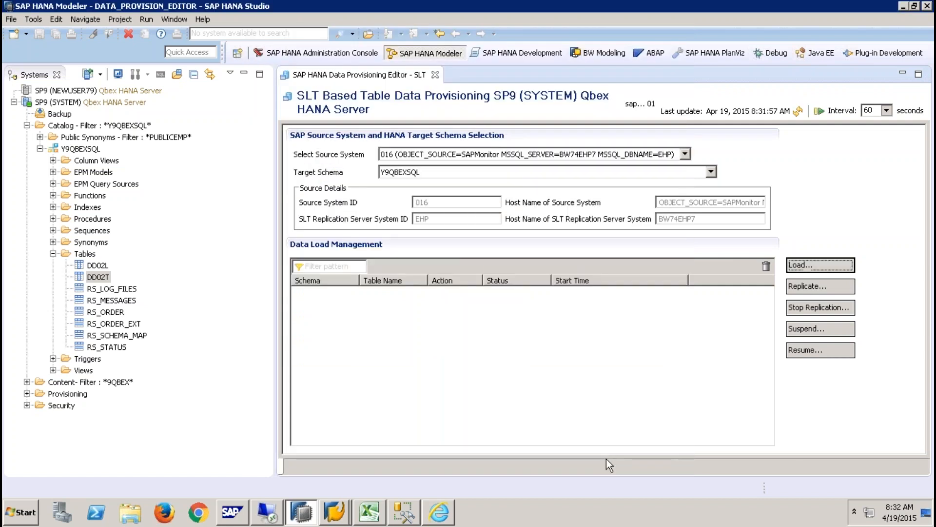
# - Set a 5-second refresh interval and refresh until the YSALES load shows Executed
pyautogui.click(887, 111)
pyautogui.click(873, 123)
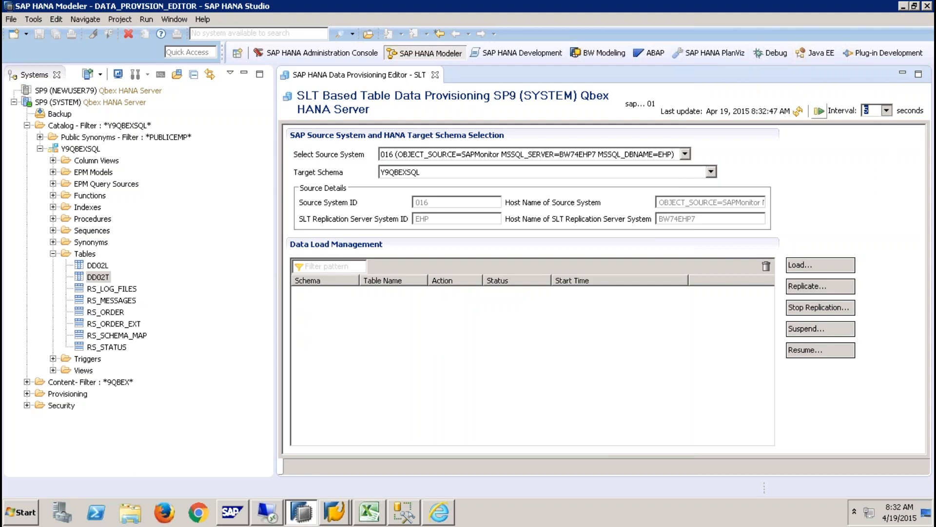
pyautogui.click(819, 113)
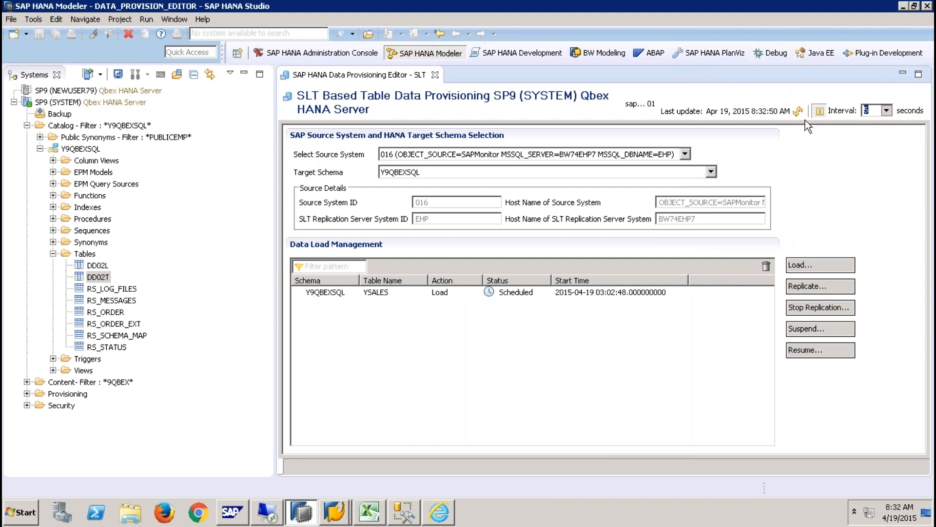
pyautogui.click(798, 113)
pyautogui.click(799, 112)
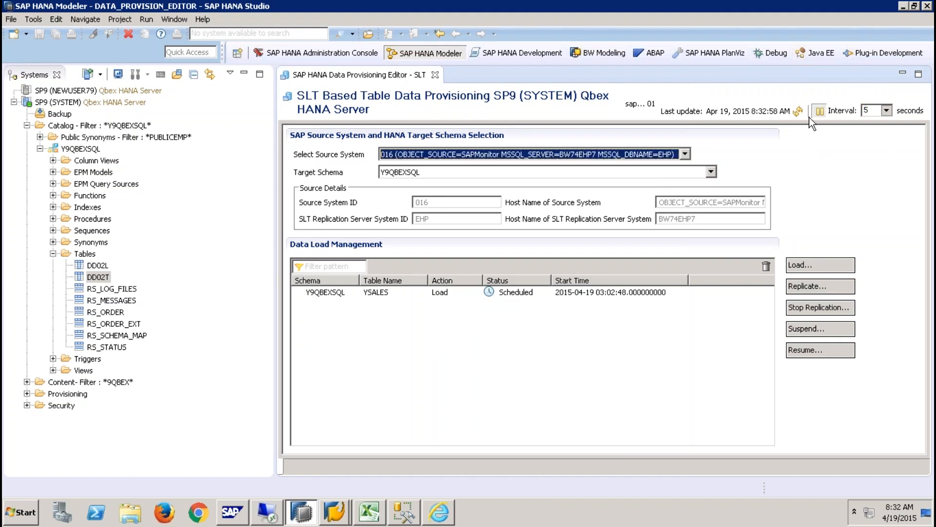
pyautogui.click(798, 113)
pyautogui.click(798, 113)
pyautogui.click(799, 113)
pyautogui.click(799, 113)
pyautogui.click(798, 112)
pyautogui.click(799, 112)
pyautogui.click(798, 112)
pyautogui.rightClick(83, 253)
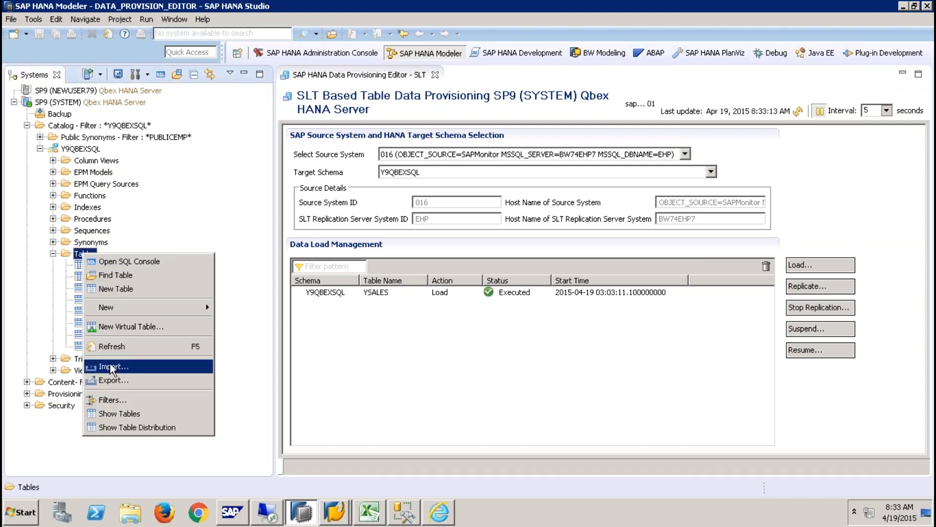
# - Refresh Y9QBEXSQL tables, open YSALES content showing 12 rows, and switch to SQL Server Management Studio
pyautogui.click(119, 347)
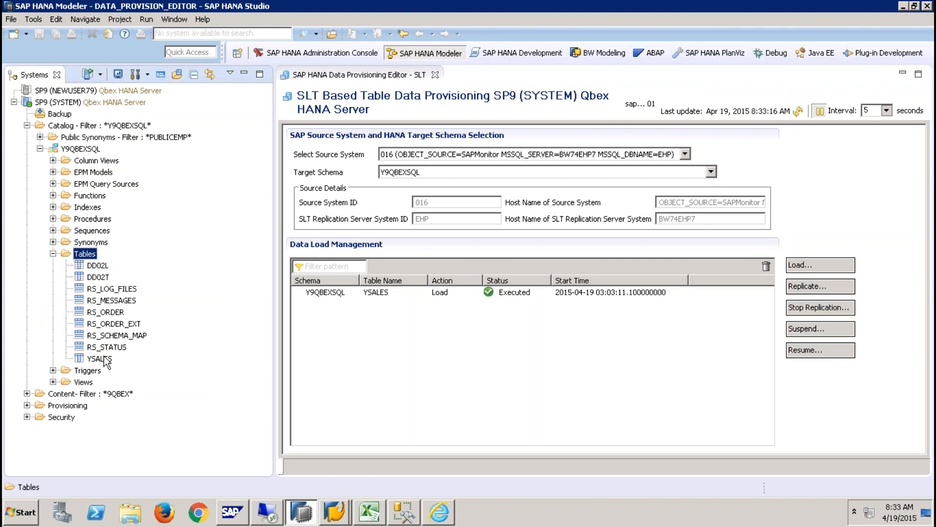
pyautogui.click(101, 358)
pyautogui.rightClick(103, 357)
pyautogui.click(165, 214)
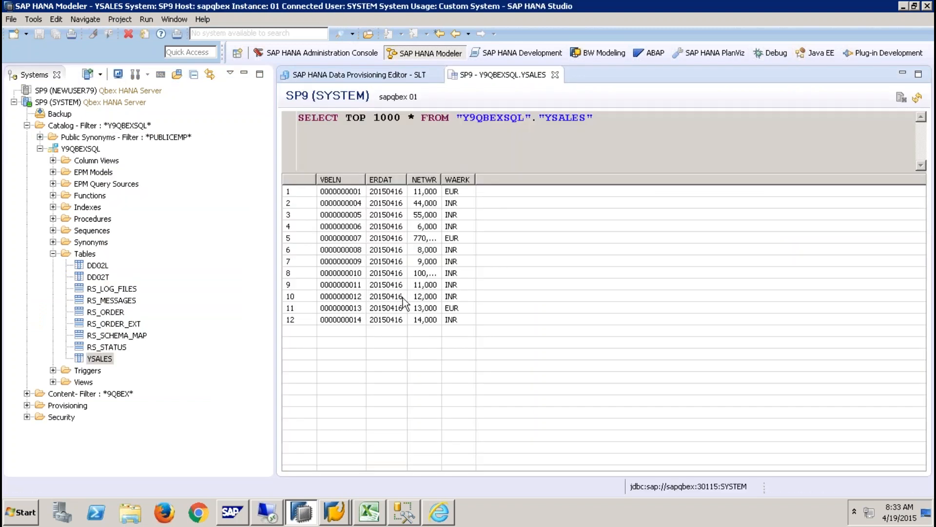
pyautogui.click(401, 512)
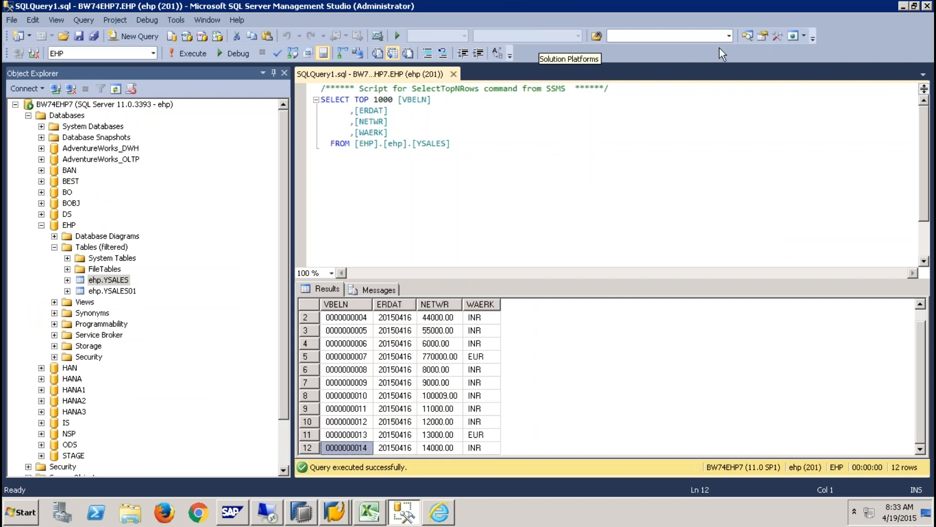
# - Return to SQL Server Management Studio and collapse the AdventureWorks_OLTP table list
pyautogui.click(438, 511)
pyautogui.click(302, 511)
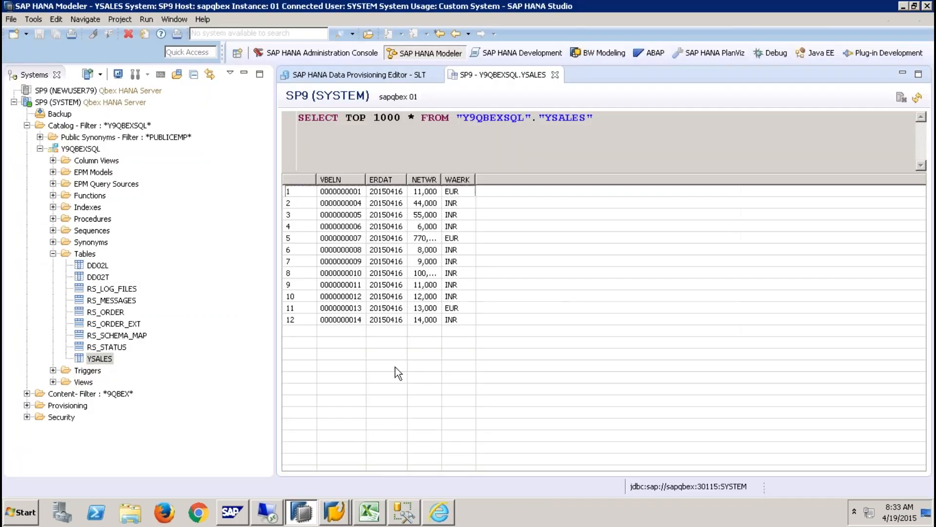
pyautogui.click(385, 76)
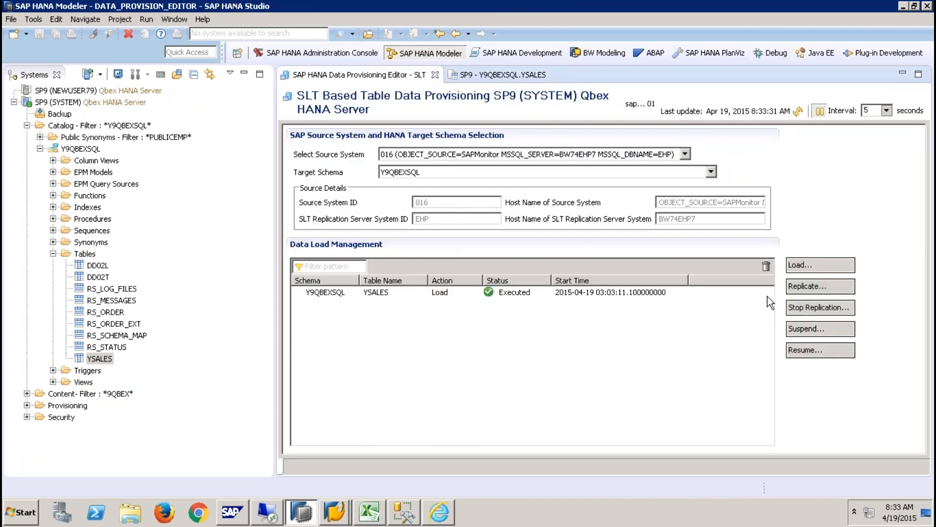
pyautogui.click(412, 513)
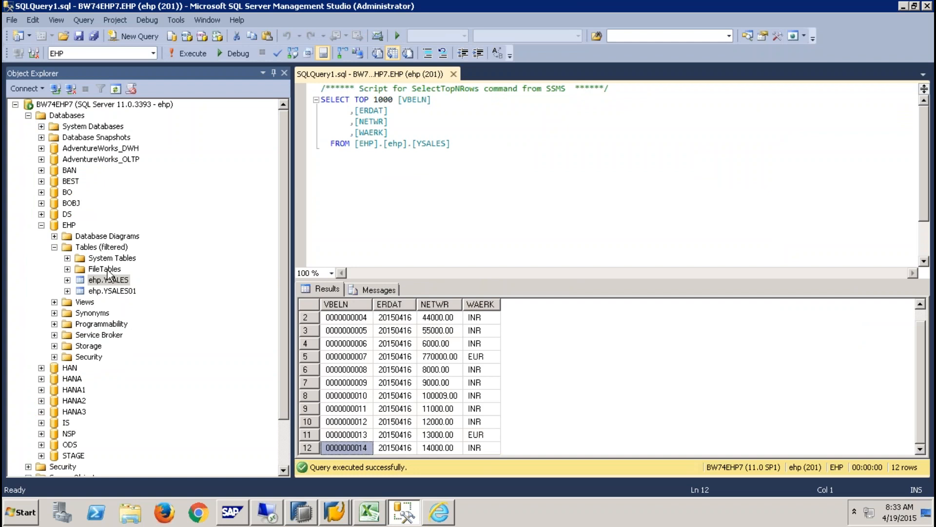
pyautogui.click(42, 160)
pyautogui.click(55, 181)
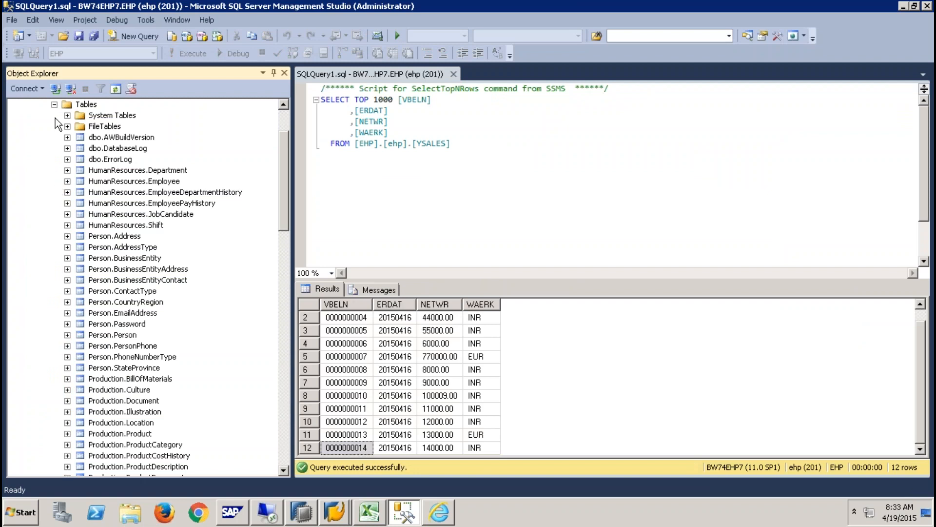
pyautogui.click(54, 103)
# - Open Filter Settings for the EHP database's filtered table list and edit the Name value
pyautogui.rightClick(100, 259)
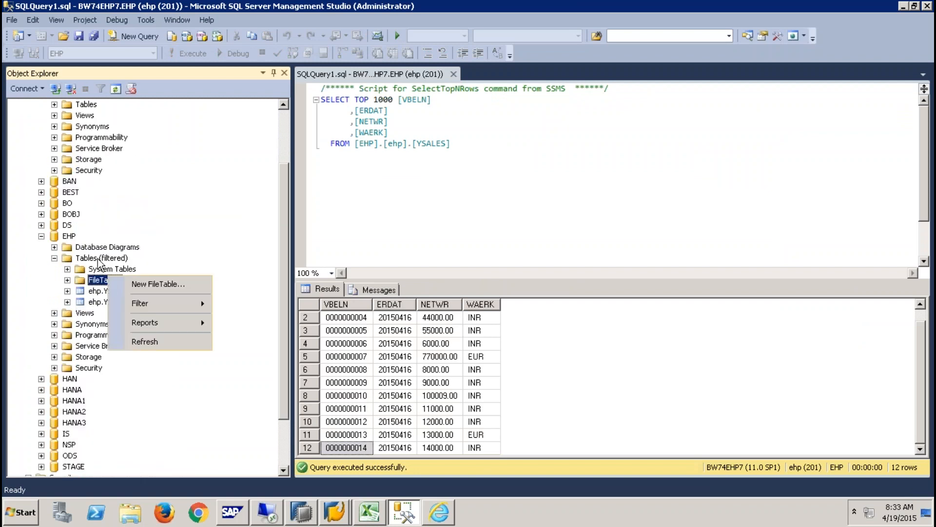
pyautogui.moveTo(190, 301)
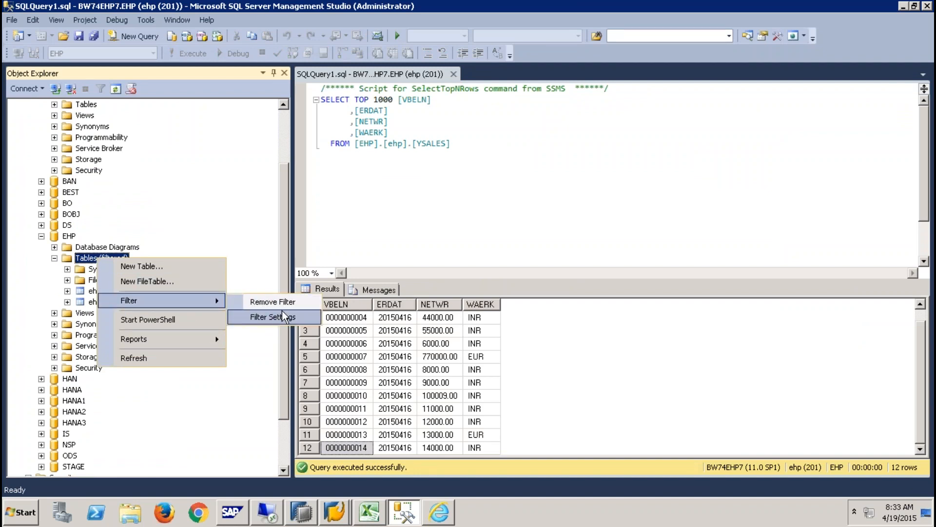
pyautogui.click(279, 318)
pyautogui.click(375, 172)
# - Change the EHP table name filter from YSALES to VBAK and apply it
pyautogui.moveTo(374, 175); pyautogui.dragTo(277, 169)
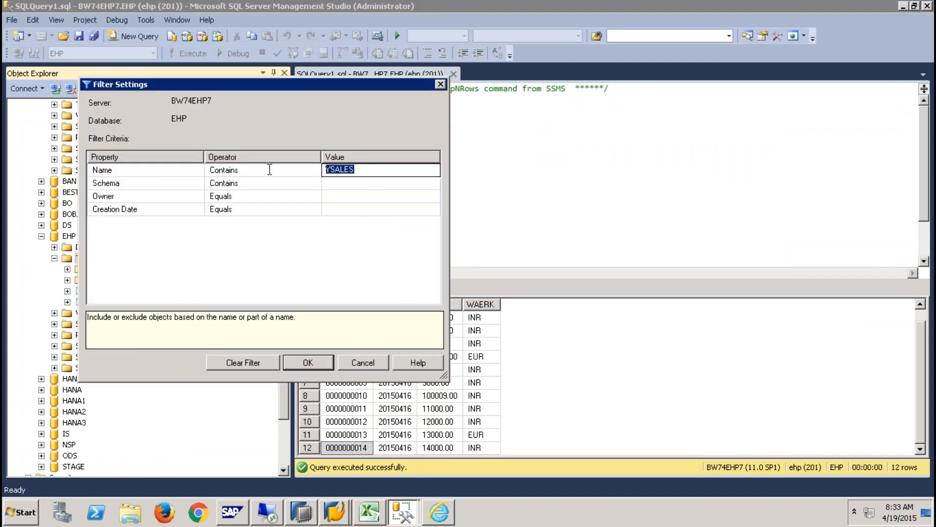
pyautogui.write('VBAK')
pyautogui.click(287, 184)
pyautogui.click(307, 366)
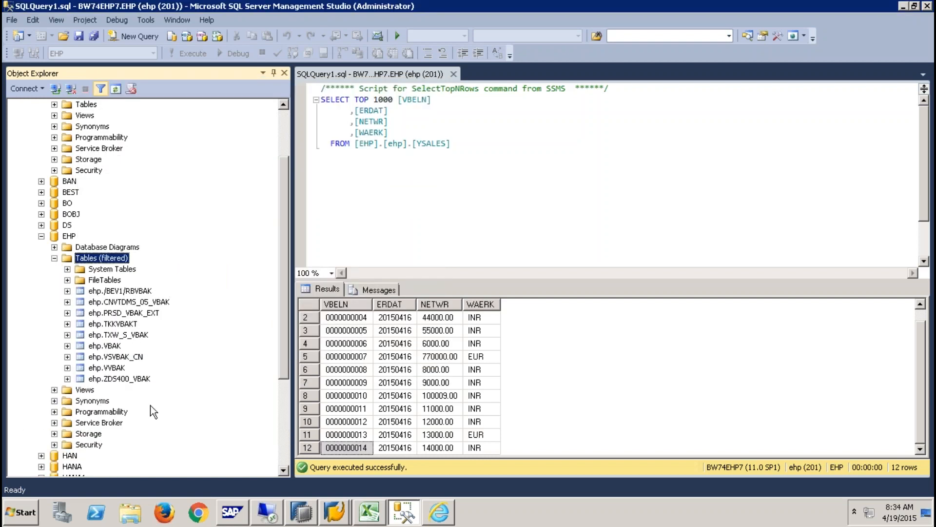
# - Preview the top 1000 rows of ehp.VBAK, then return to SAP HANA Studio
pyautogui.rightClick(112, 347)
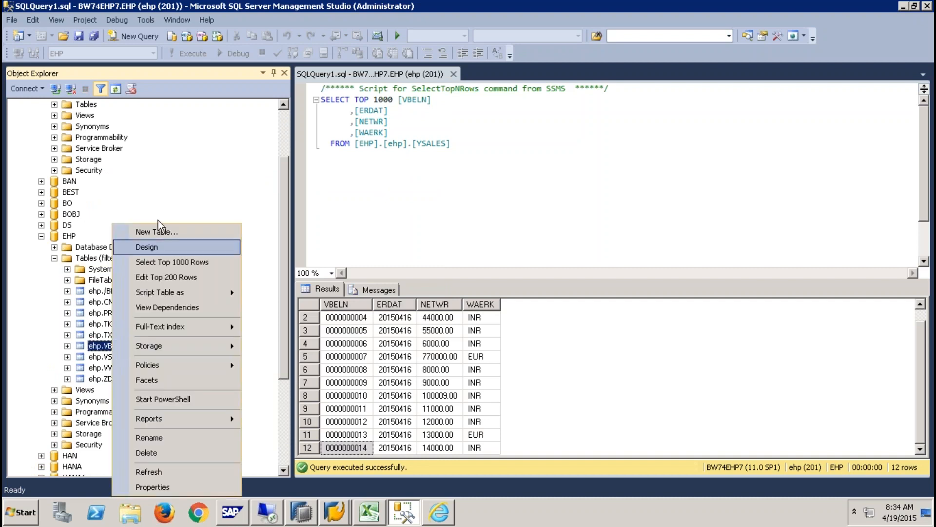
pyautogui.click(187, 263)
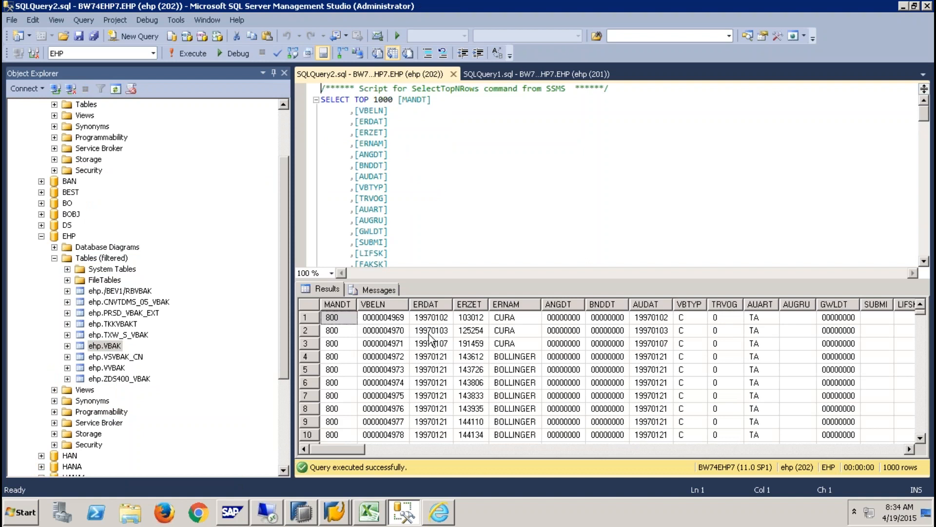
pyautogui.click(302, 512)
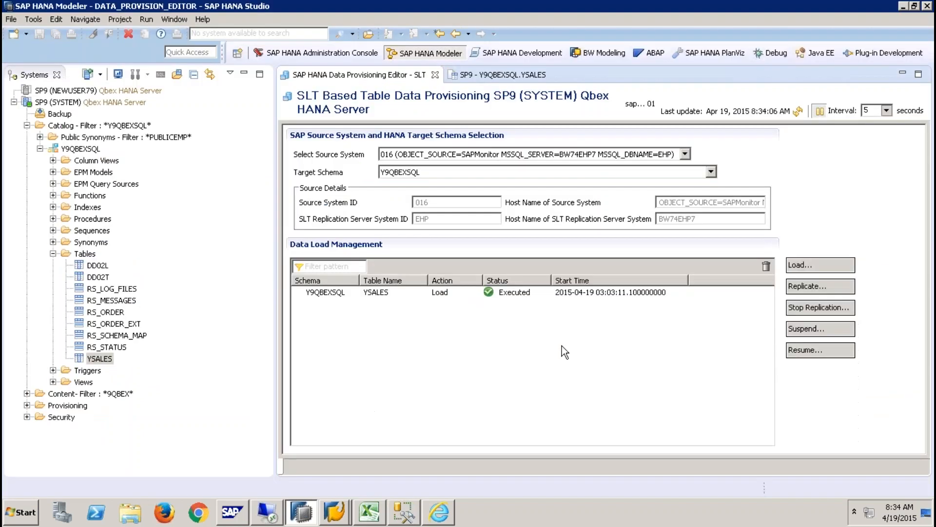
# - Request an SLT load of the VBAK table into Y9QBEXSQL
pyautogui.click(813, 264)
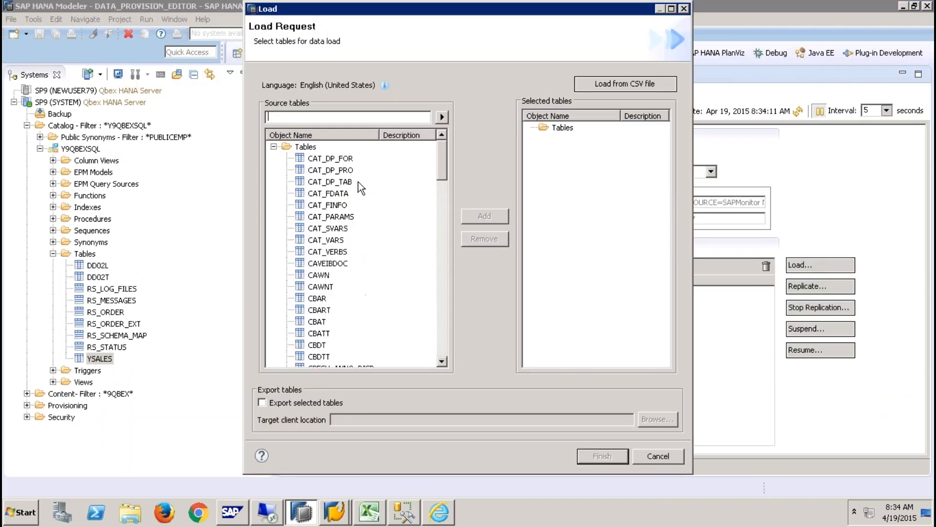
pyautogui.write('VBAK')
pyautogui.click(442, 117)
pyautogui.click(317, 218)
pyautogui.click(483, 218)
pyautogui.click(605, 456)
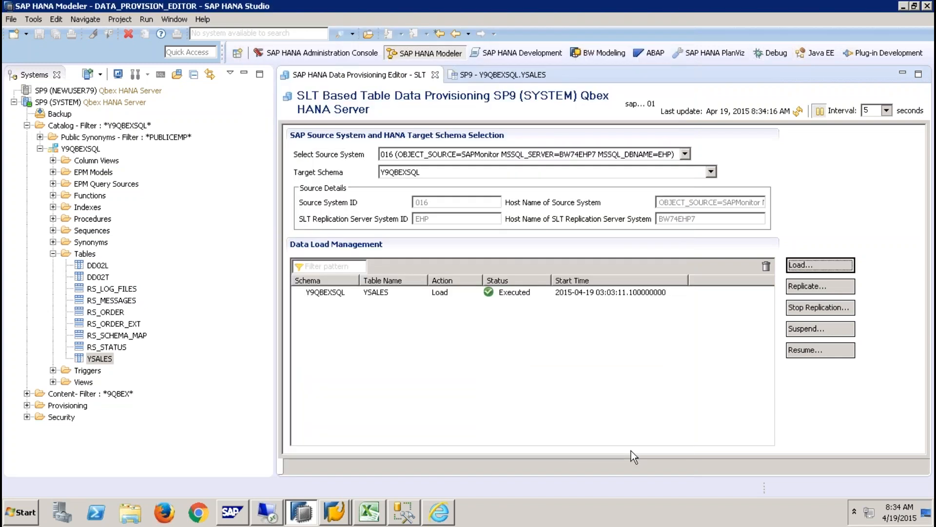
# - Refresh the load status repeatedly until the VBAK load shows Error
pyautogui.click(798, 111)
pyautogui.click(797, 111)
pyautogui.click(798, 111)
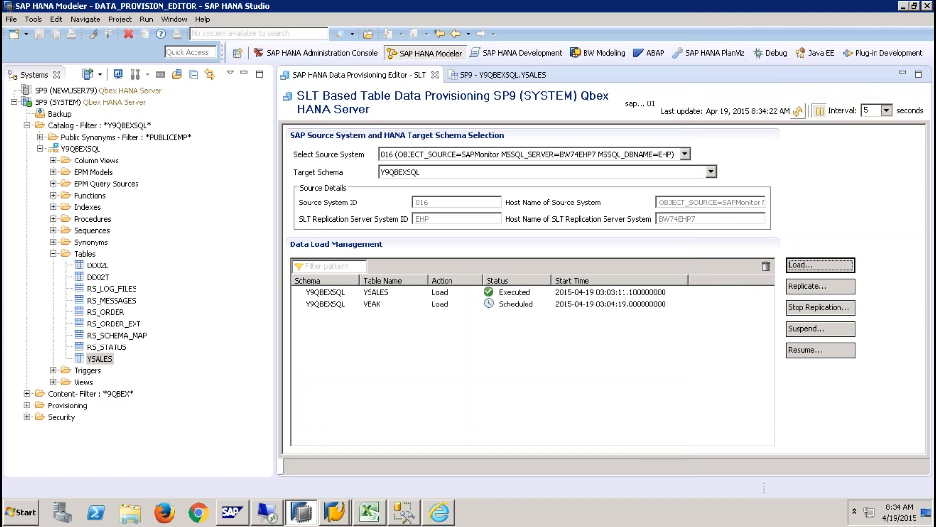
pyautogui.click(798, 111)
pyautogui.click(798, 111)
pyautogui.click(798, 112)
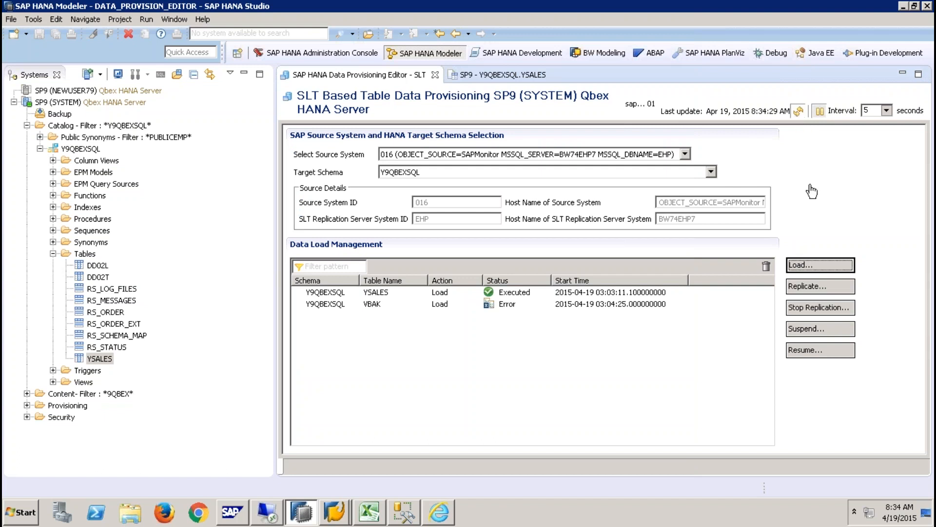
pyautogui.click(798, 112)
# - Select the failed VBAK load row, then bring up SAP Easy Access
pyautogui.click(494, 305)
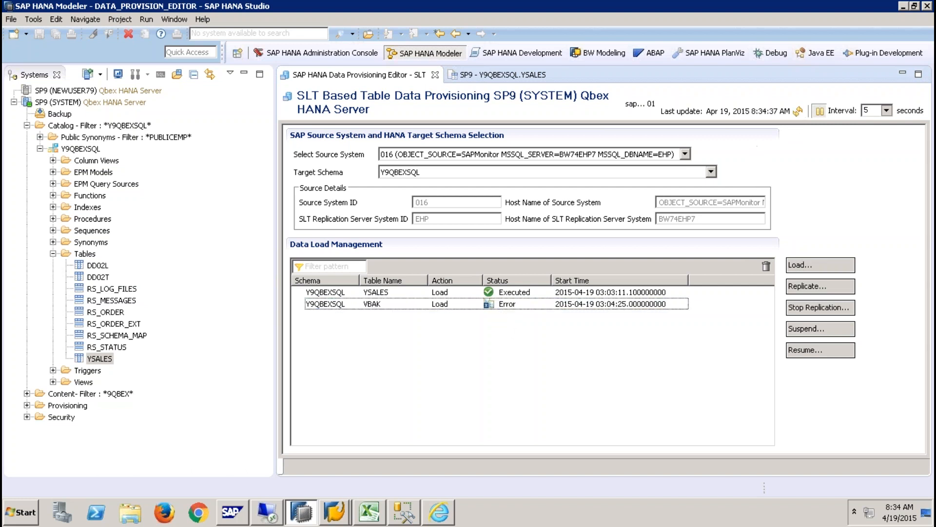
pyautogui.click(494, 306)
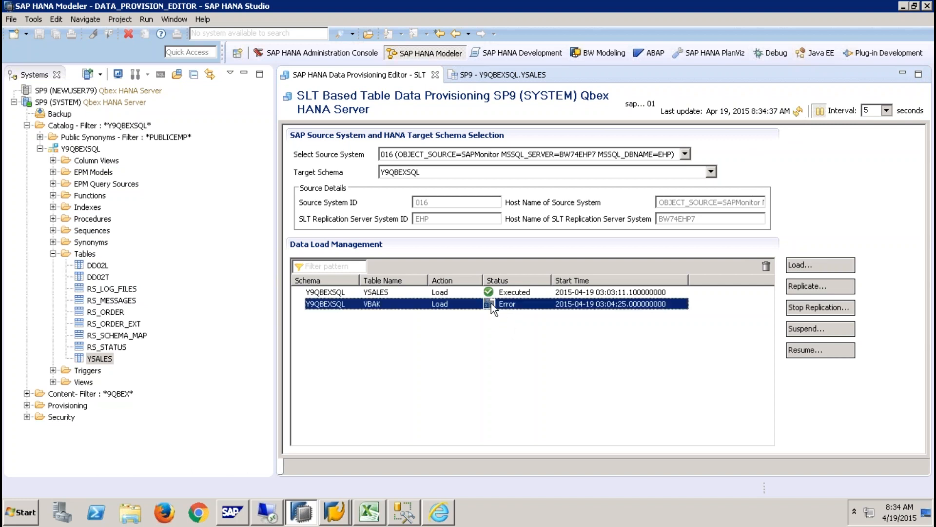
pyautogui.click(336, 518)
pyautogui.click(337, 483)
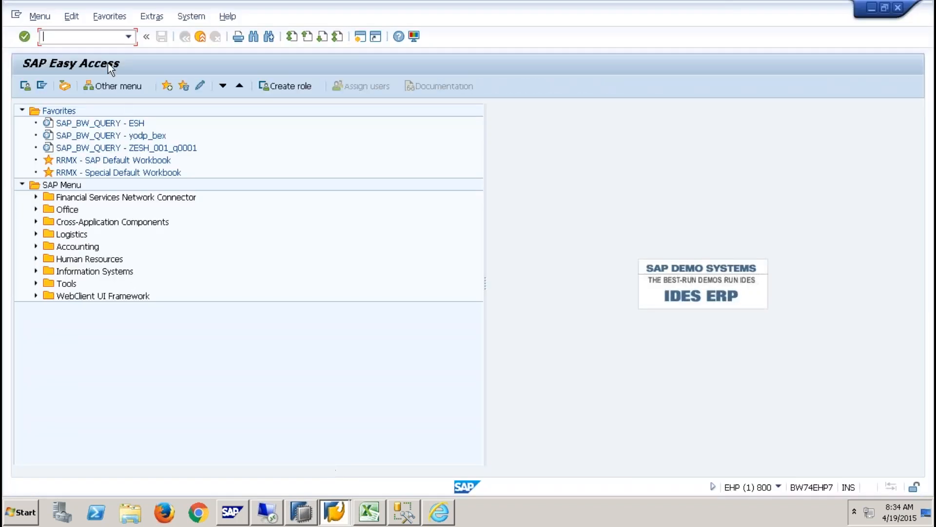
# - Open the LTR cockpit for mass transfer ID 016 and list only error application logs
pyautogui.write('LTR')
pyautogui.press('Return')
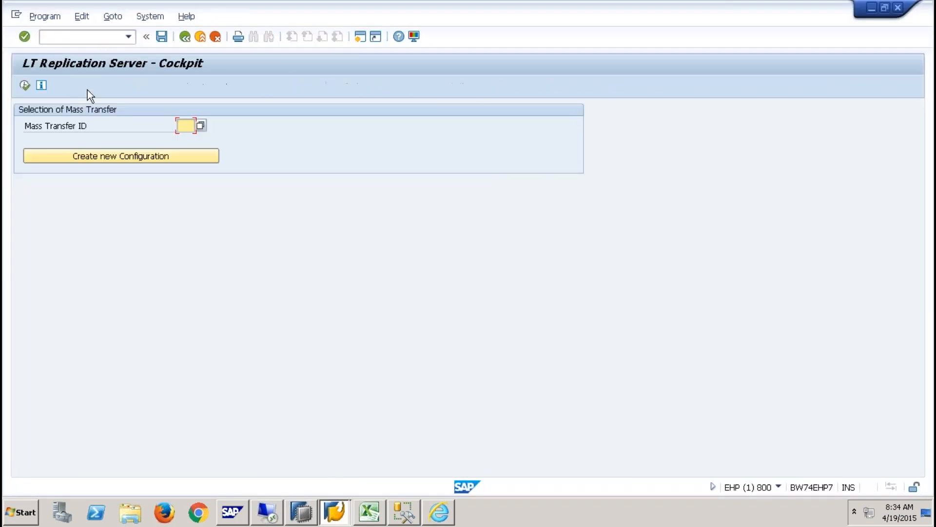
pyautogui.click(202, 127)
pyautogui.doubleClick(334, 174)
pyautogui.press('F8')
pyautogui.click(456, 113)
pyautogui.click(67, 142)
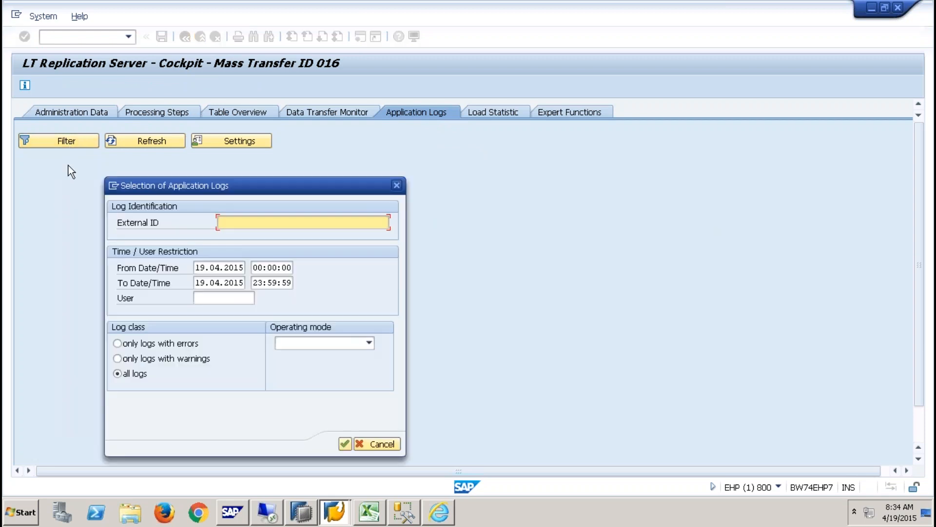
pyautogui.click(343, 444)
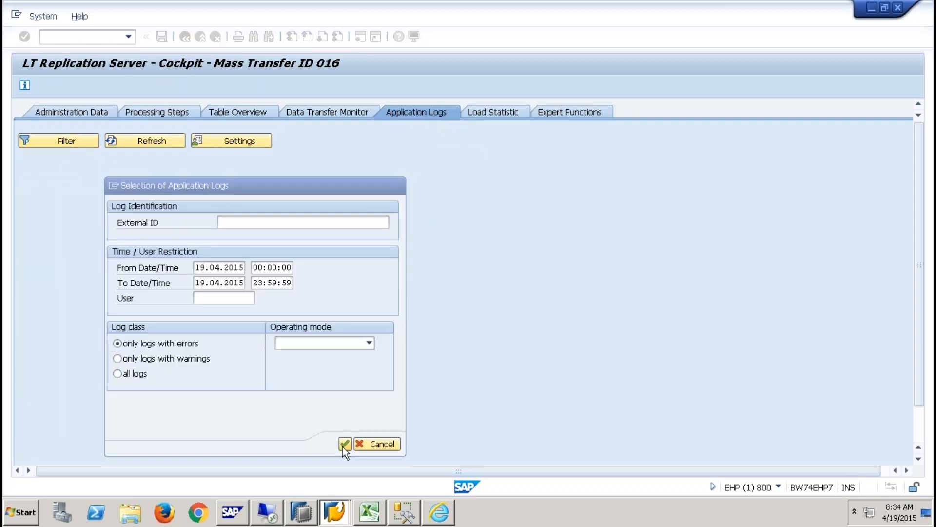
# - Review the messages of the 08:34:50, 08:34:41 and 08:34:32 logs, including the syntax error
pyautogui.click(138, 232)
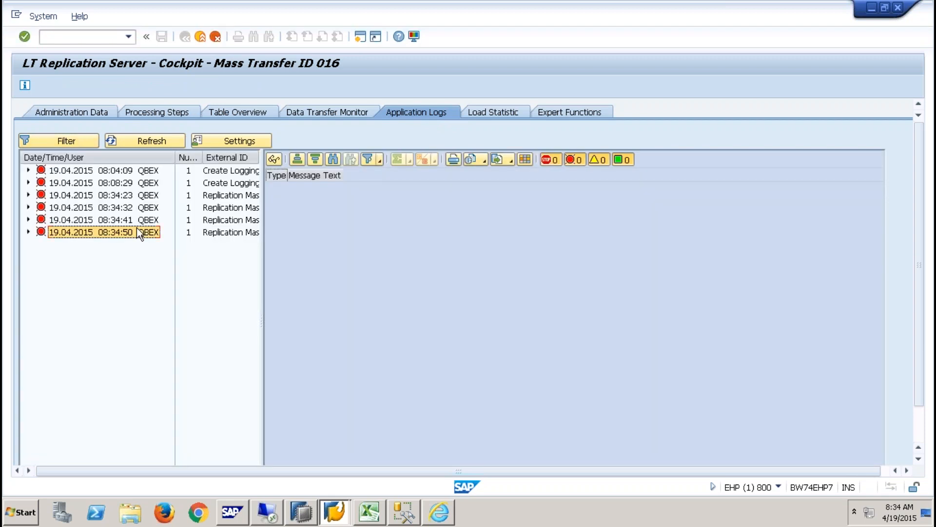
pyautogui.doubleClick(134, 232)
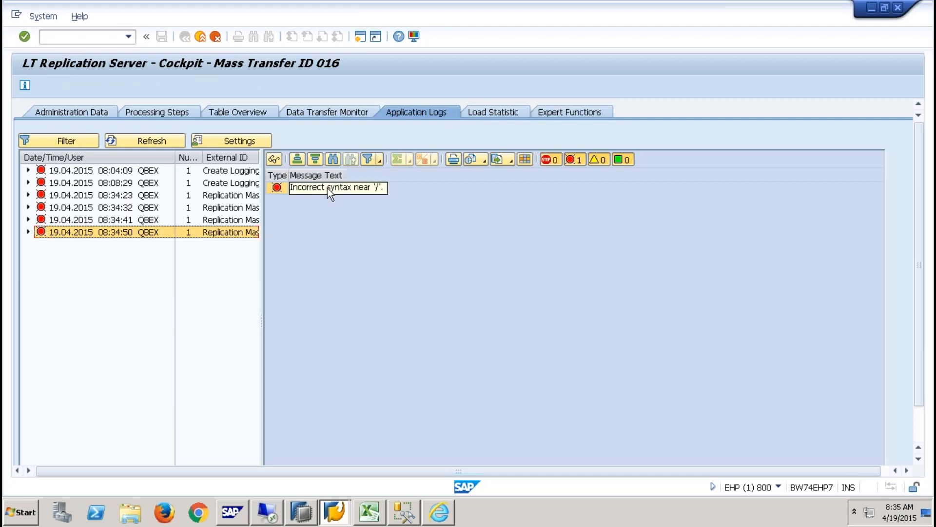
pyautogui.click(327, 188)
pyautogui.click(119, 220)
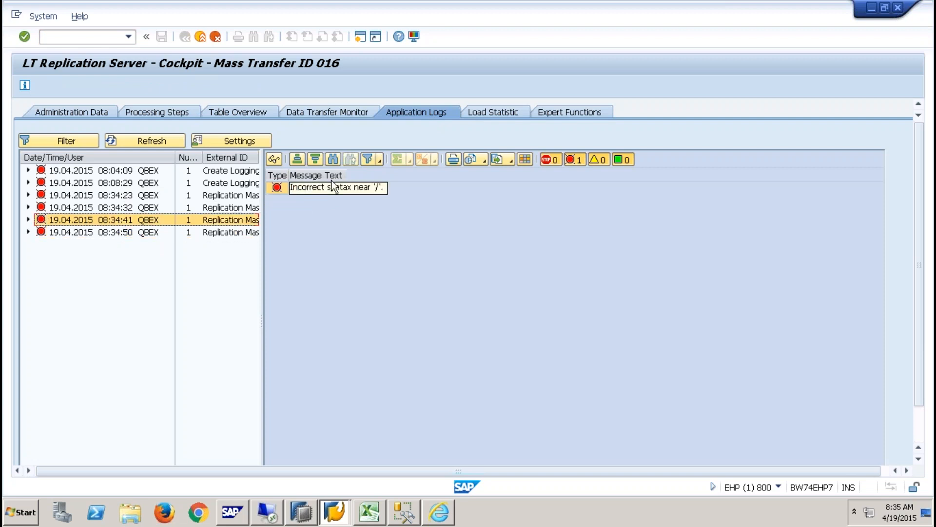
pyautogui.moveTo(347, 174); pyautogui.dragTo(460, 176)
pyautogui.click(163, 209)
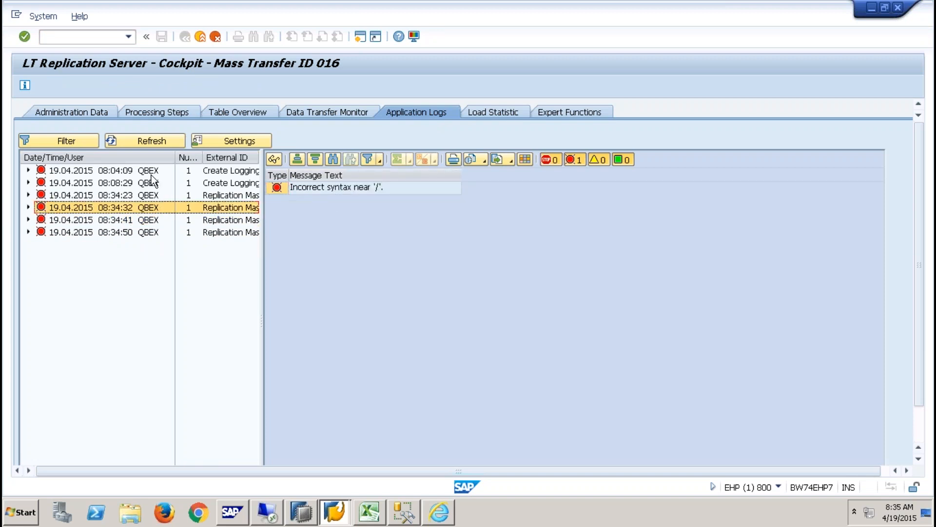
# - Check the messages of the 08:04:09, 08:08:29, 08:34:23 and 08:34:32 runs
pyautogui.click(242, 172)
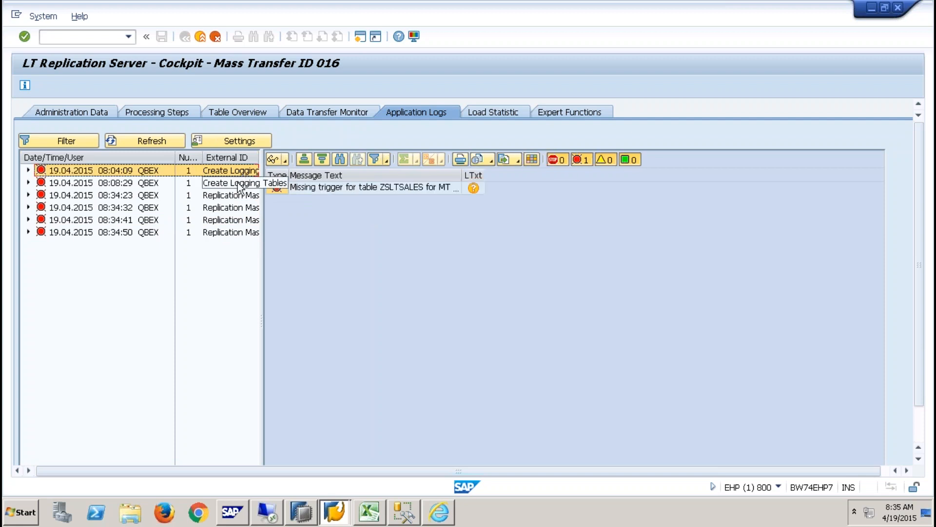
pyautogui.click(238, 184)
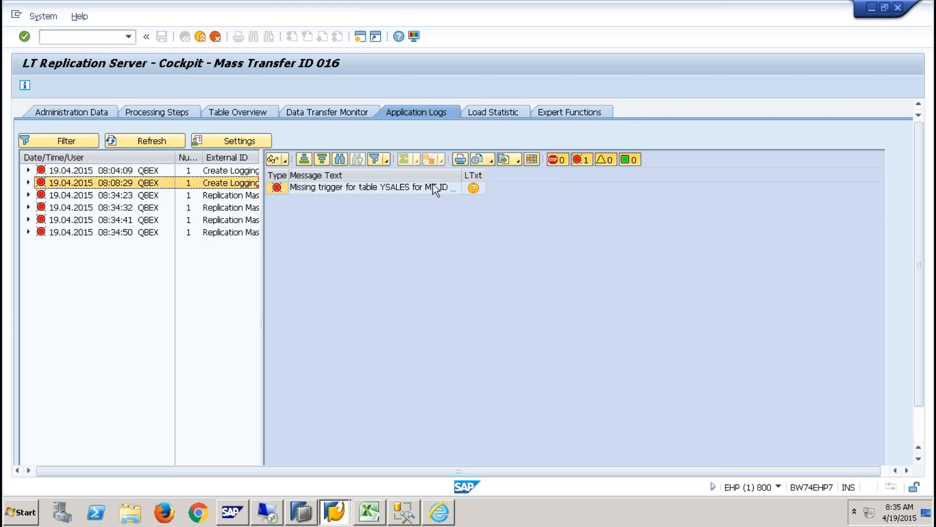
pyautogui.click(228, 195)
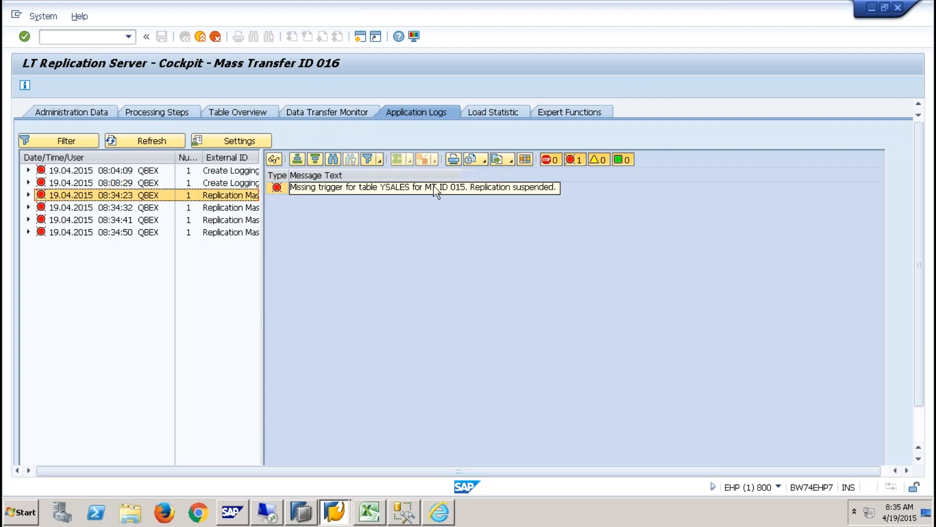
pyautogui.click(170, 207)
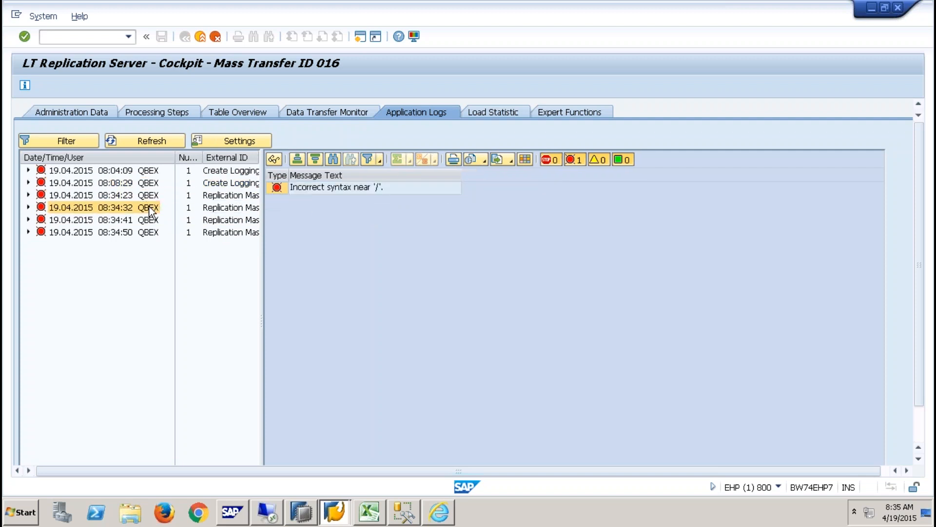
# - Read the long text of the Incorrect syntax near '/' error, then switch to SQL Server Management Studio
pyautogui.doubleClick(389, 188)
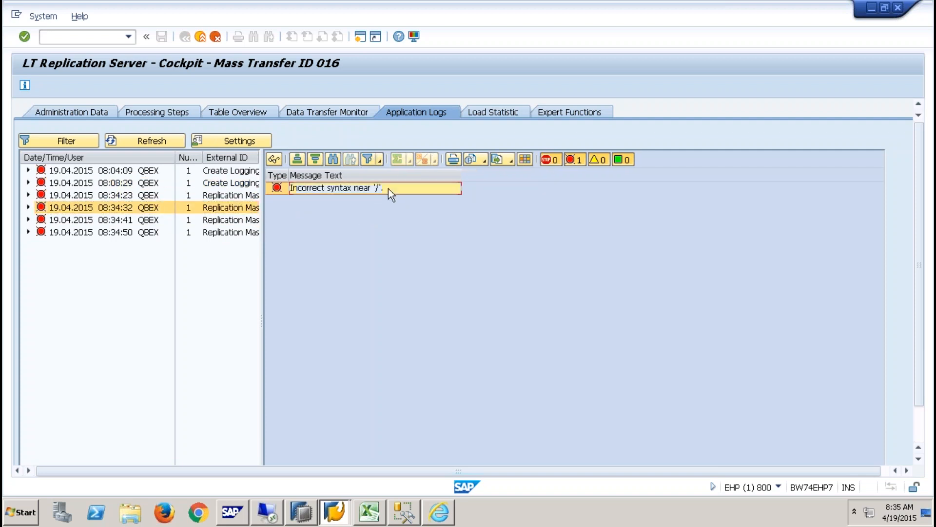
pyautogui.click(346, 161)
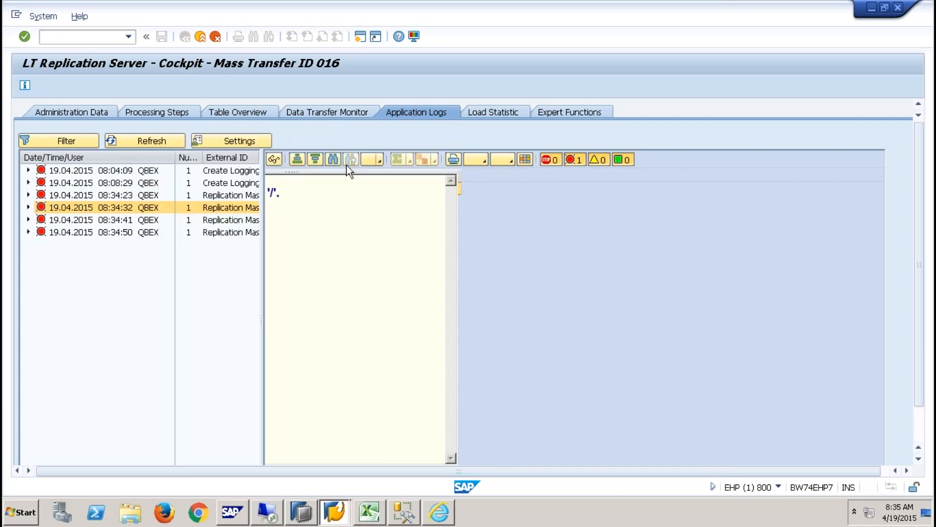
pyautogui.click(404, 512)
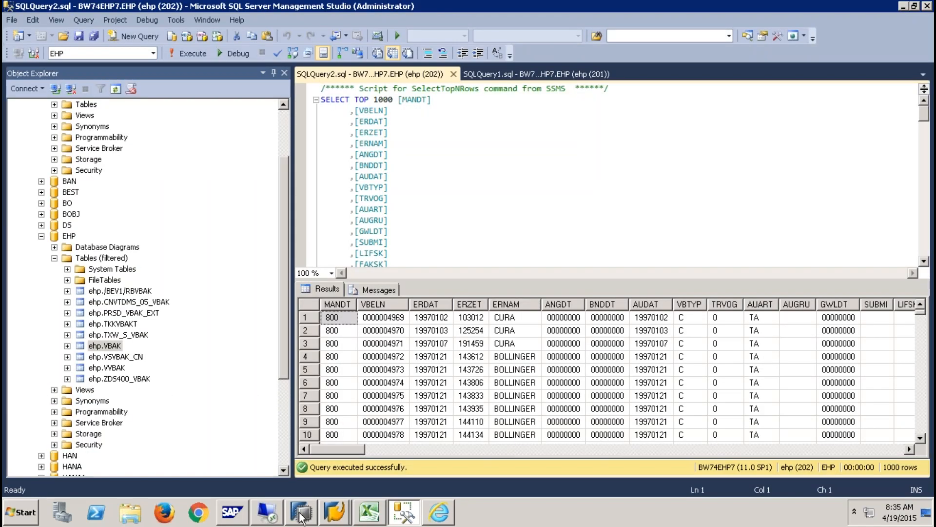
# - Minimize SAP HANA Studio and close SQL Server Management Studio
pyautogui.click(301, 512)
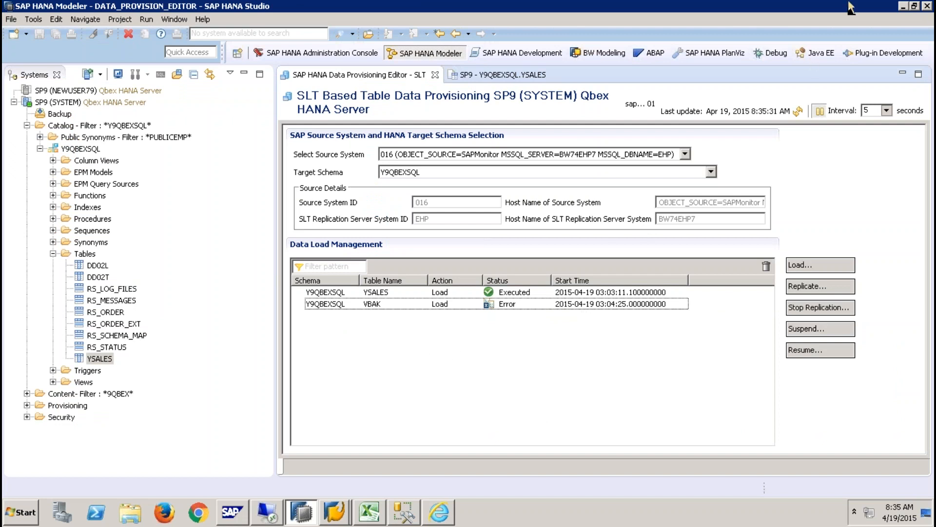
pyautogui.click(901, 7)
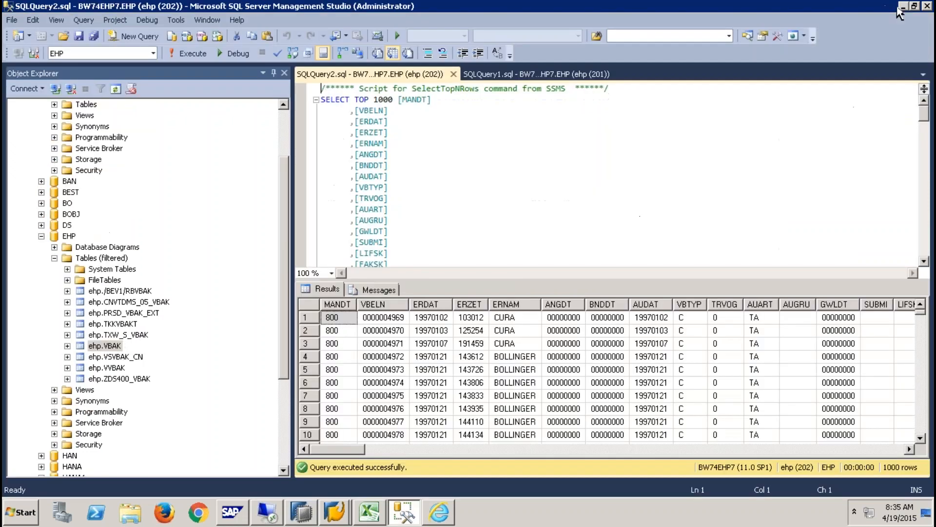
pyautogui.click(926, 10)
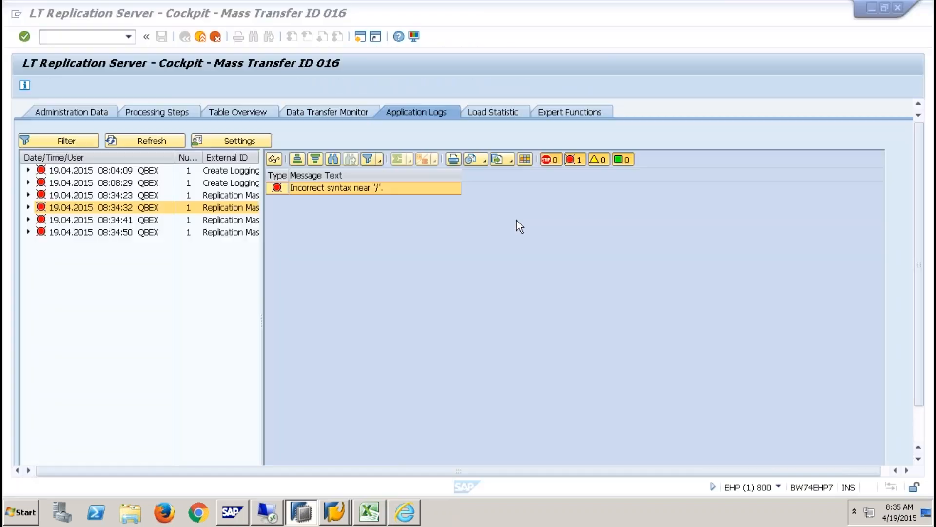
# - Exit the cockpit, end the SAP session with /NEX, close the HANA dashboard and minimize Excel
pyautogui.click(206, 37)
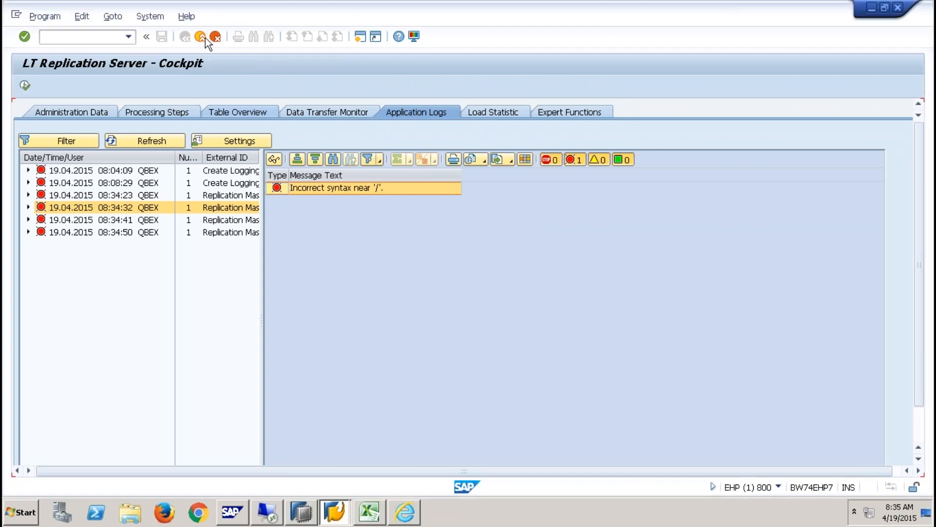
pyautogui.click(200, 37)
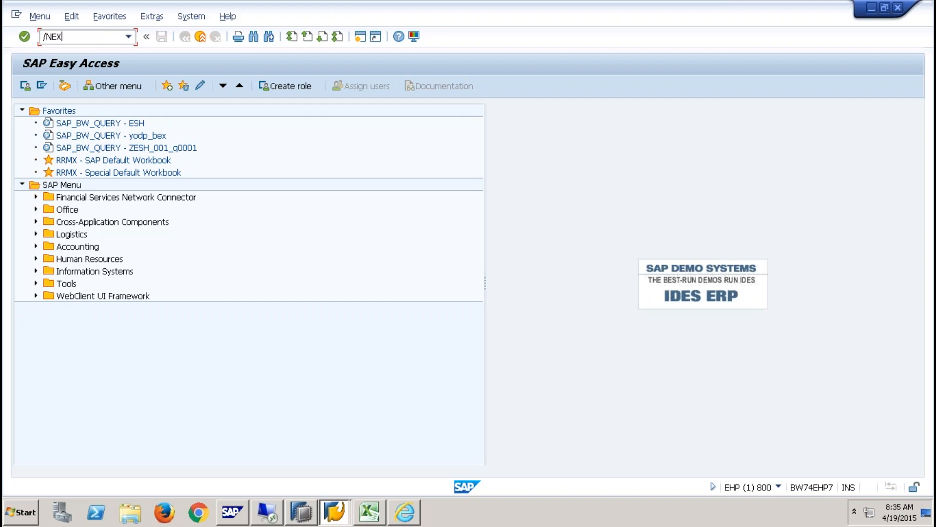
pyautogui.write('/NEX')
pyautogui.press('Return')
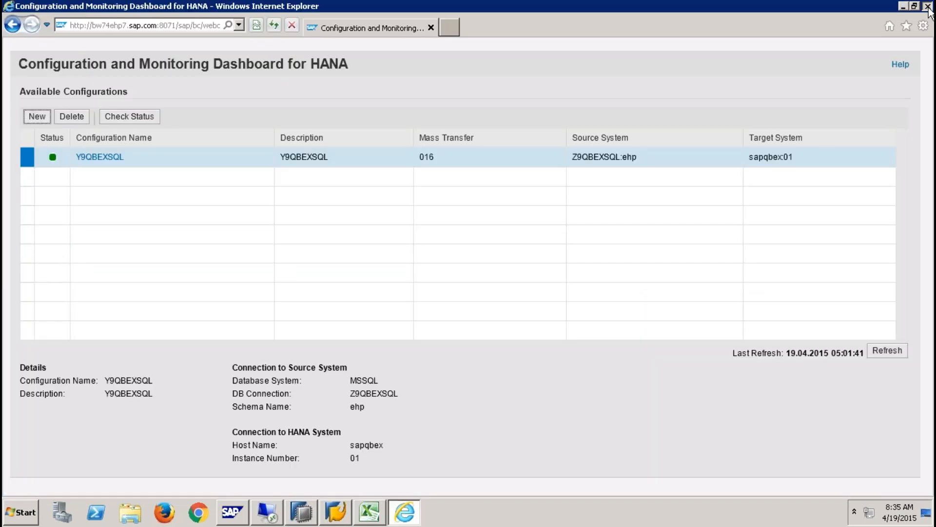
pyautogui.click(928, 7)
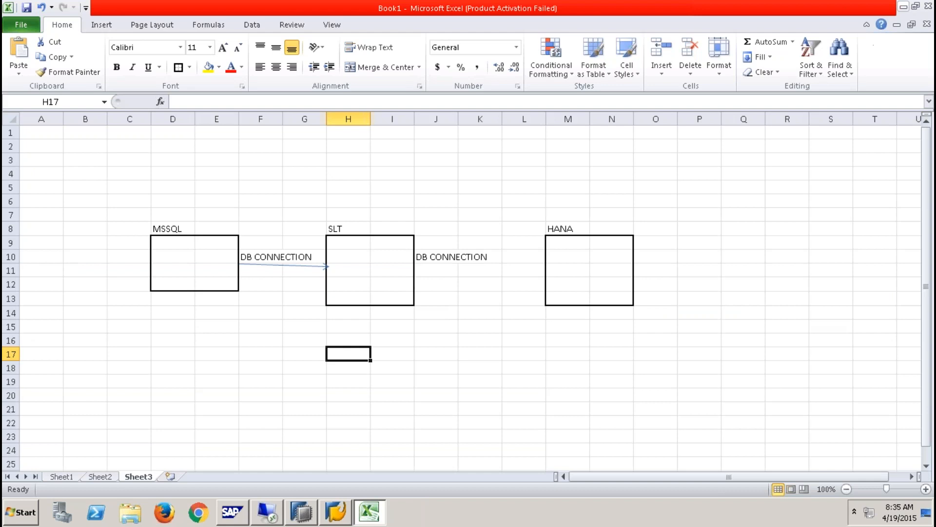
pyautogui.click(902, 7)
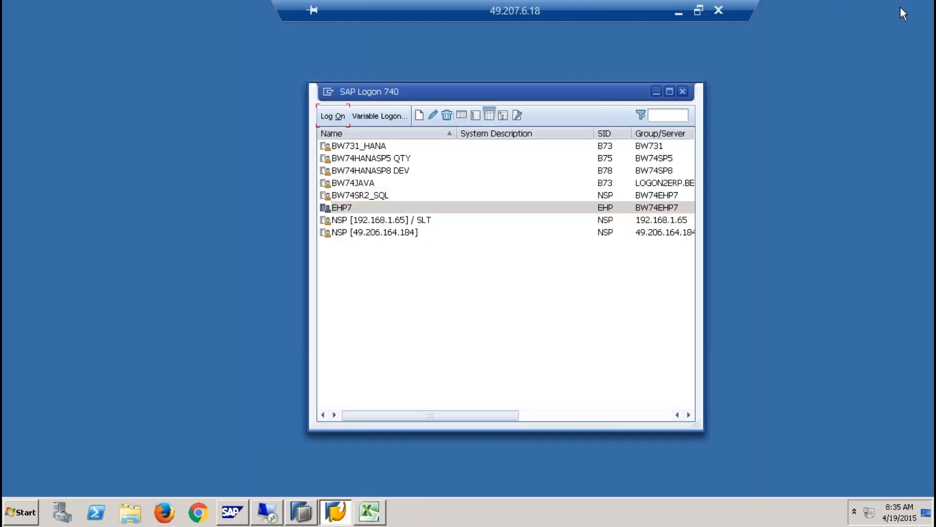
# - Choose the NSP [192.168.1.65] / SLT system in SAP Logon and start logging on
pyautogui.click(341, 208)
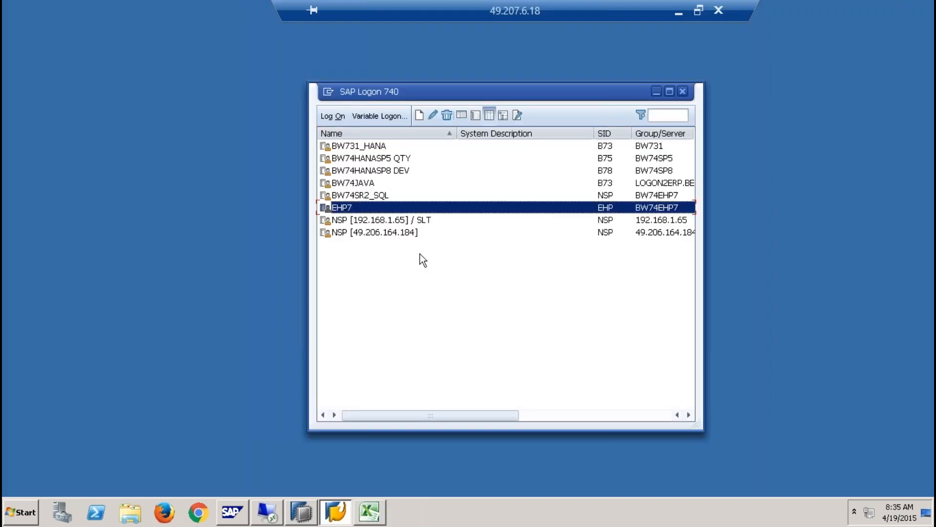
pyautogui.click(401, 221)
pyautogui.click(338, 117)
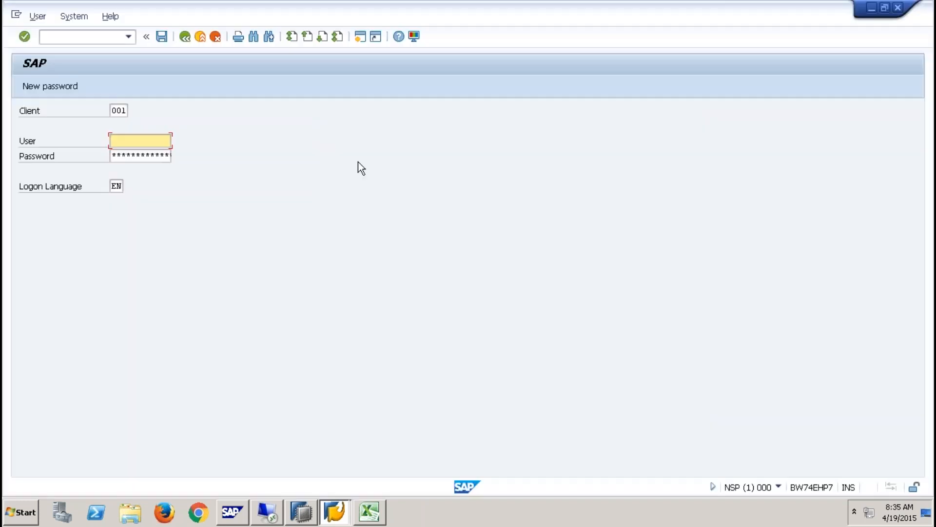
# - Sign in with the user name and password, then run rsa1 for the Data Warehousing Workbench
pyautogui.write('qbex')
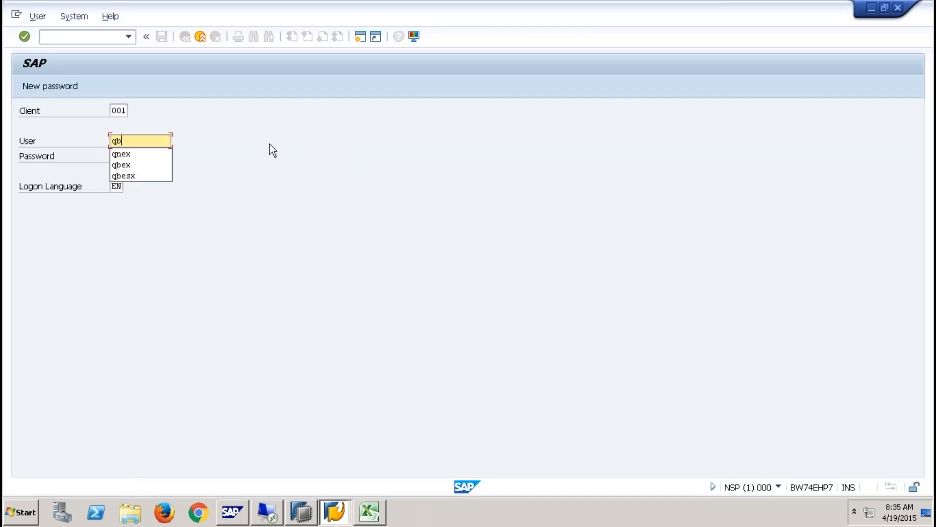
pyautogui.press('Tab')
pyautogui.write('**********')
pyautogui.press('Return')
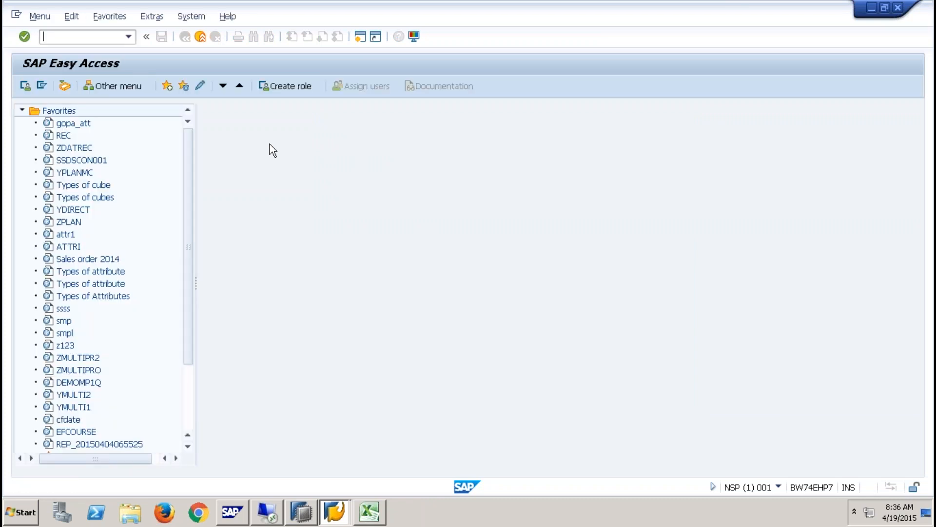
pyautogui.write('rsa1')
pyautogui.press('Return')
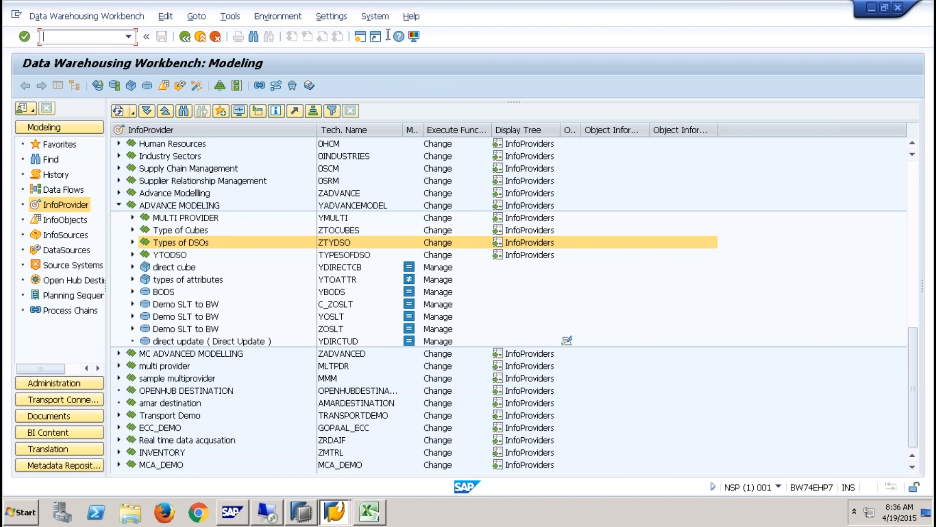
pyautogui.click(375, 16)
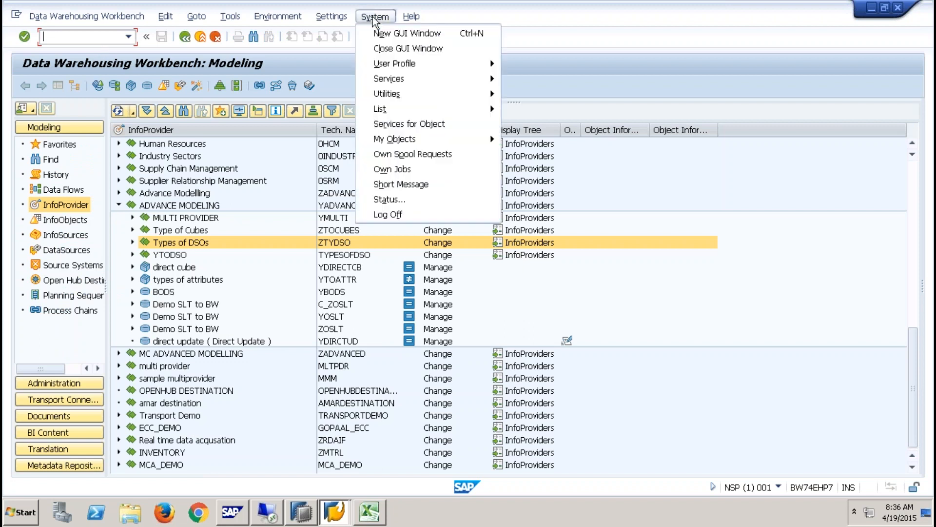
pyautogui.click(395, 197)
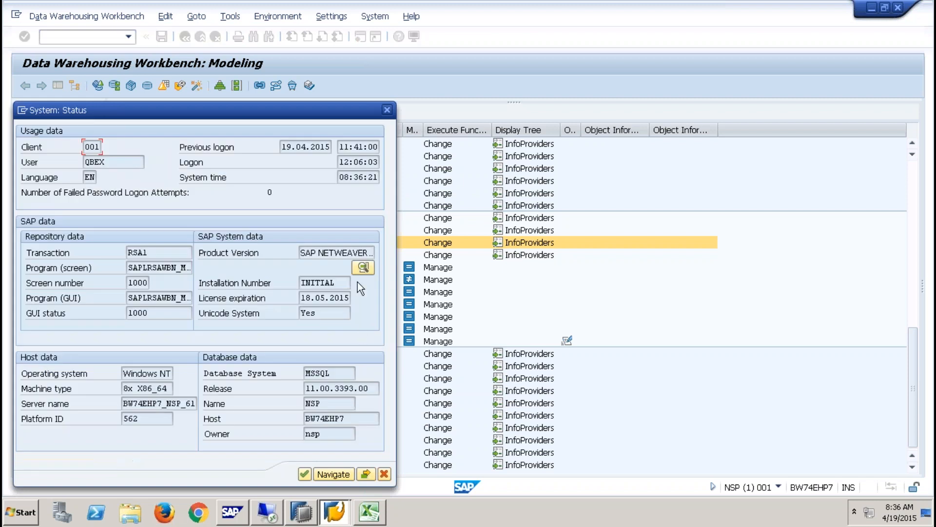
pyautogui.click(361, 268)
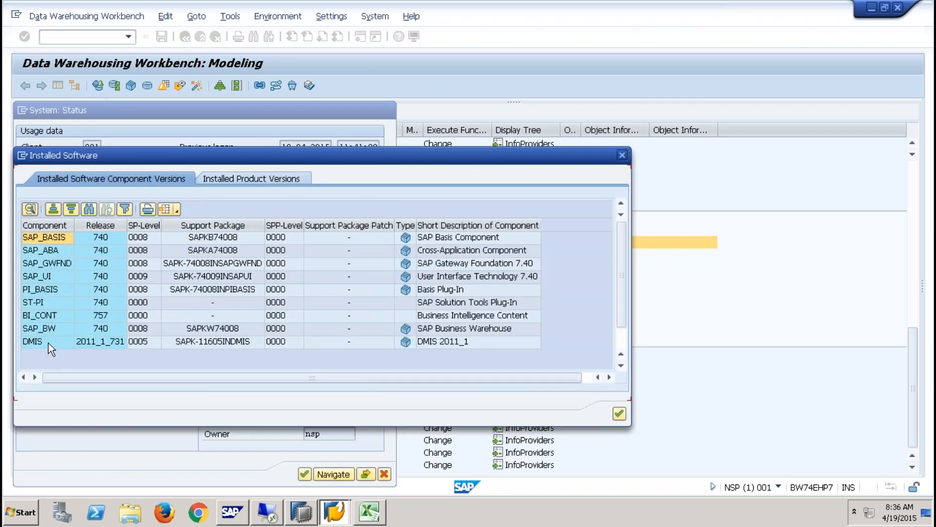
pyautogui.click(48, 344)
pyautogui.click(148, 345)
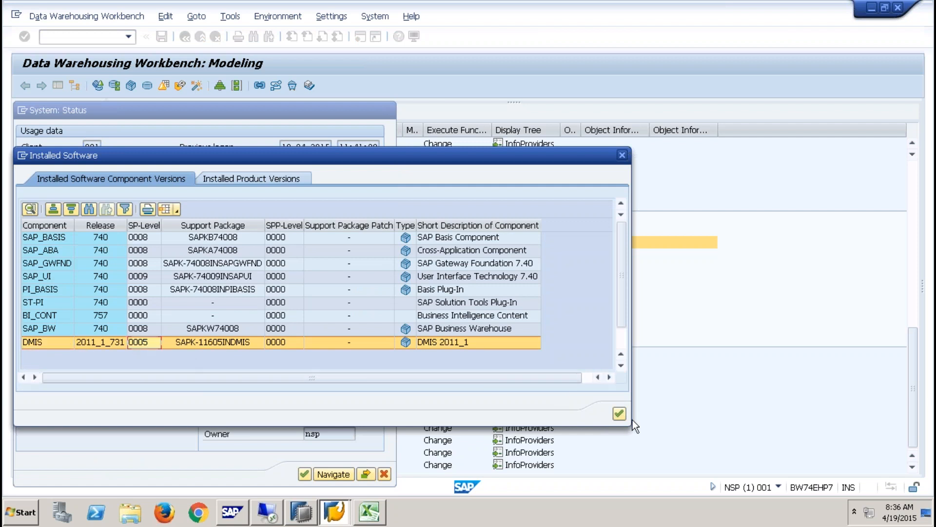
pyautogui.click(619, 414)
pyautogui.click(385, 475)
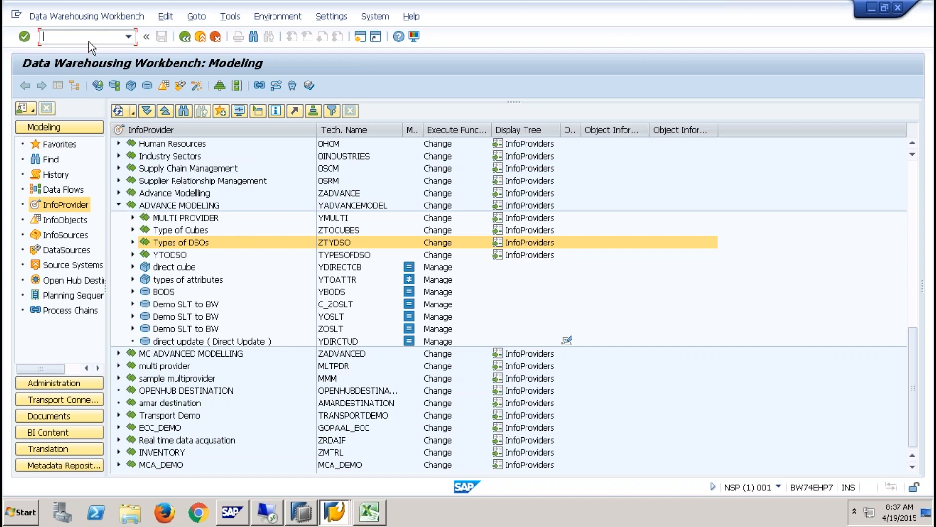
# - Run /nsm59 to open the SM59 RFC connections configuration list
pyautogui.write('/nsm59')
pyautogui.press('Return')
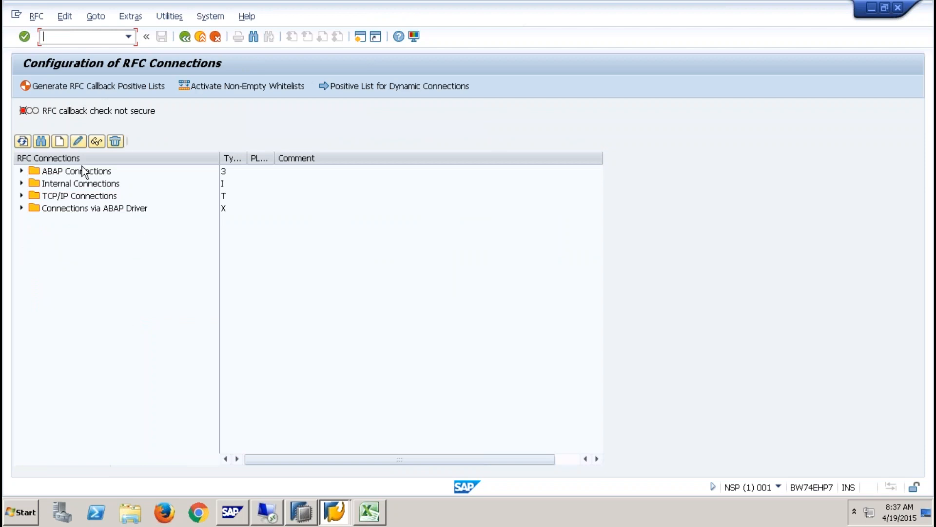
# - Create ABAP destination RFC2SOURCE with RFC2SOURCE as Descriptions 1, 2 and 3
pyautogui.click(84, 172)
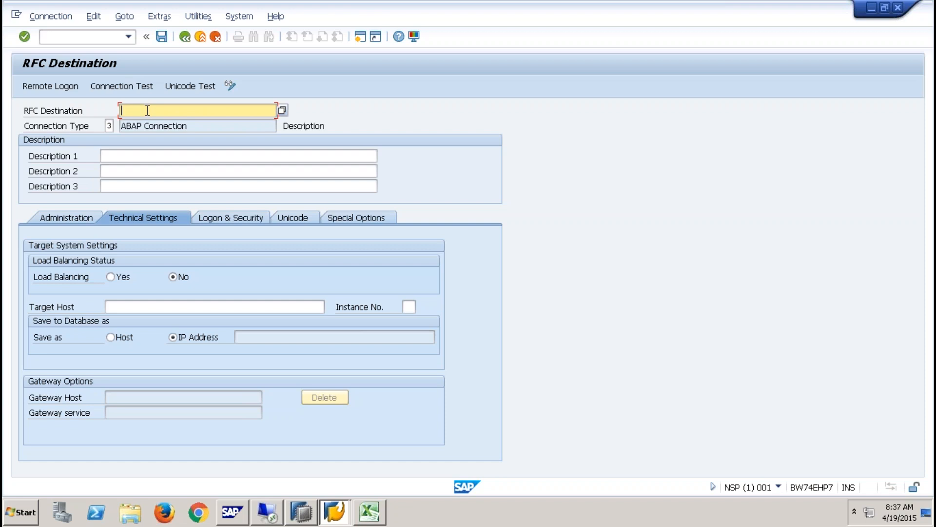
pyautogui.write('rfc2')
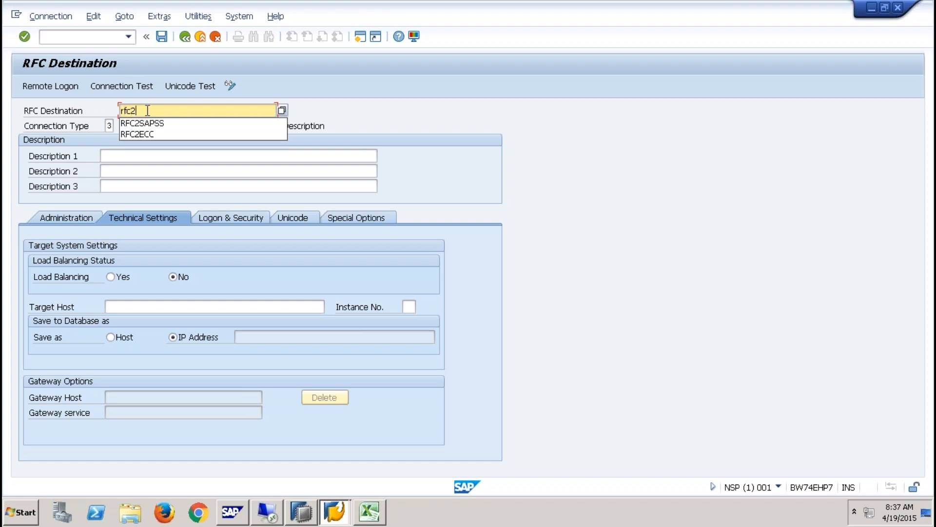
pyautogui.write('ssource')
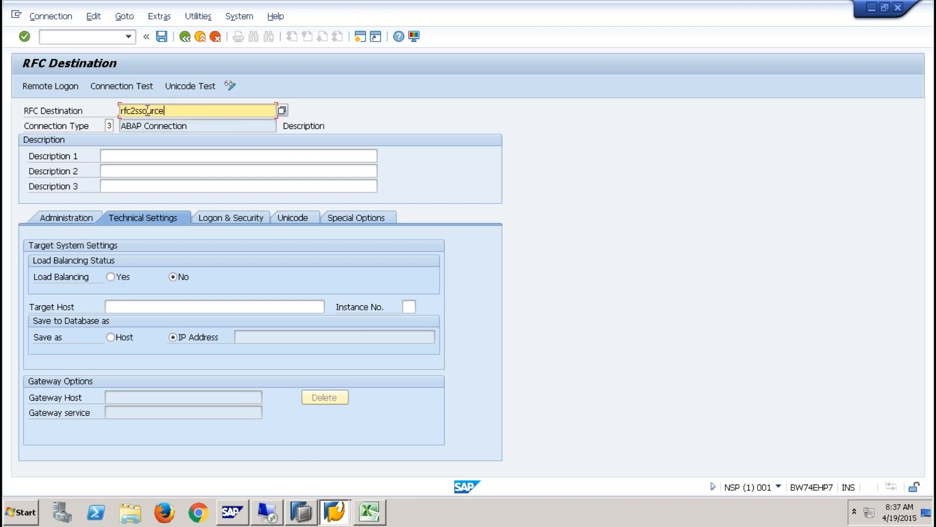
pyautogui.press('BackSpace')
pyautogui.press('BackSpace')
pyautogui.press('BackSpace')
pyautogui.press('BackSpace')
pyautogui.press('BackSpace')
pyautogui.press('BackSpace')
pyautogui.press('BackSpace')
pyautogui.press('BackSpace')
pyautogui.press('BackSpace')
pyautogui.press('BackSpace')
pyautogui.press('BackSpace')
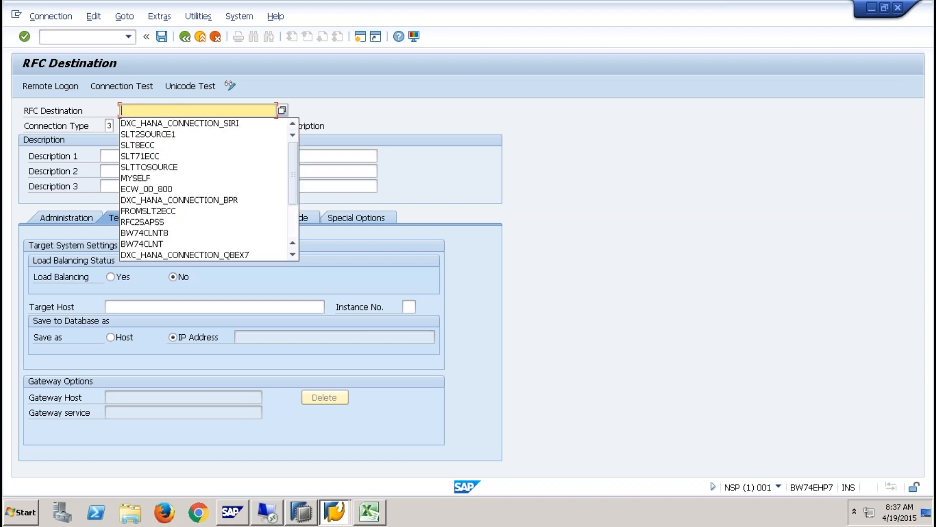
pyautogui.write('RFC2SOURCE')
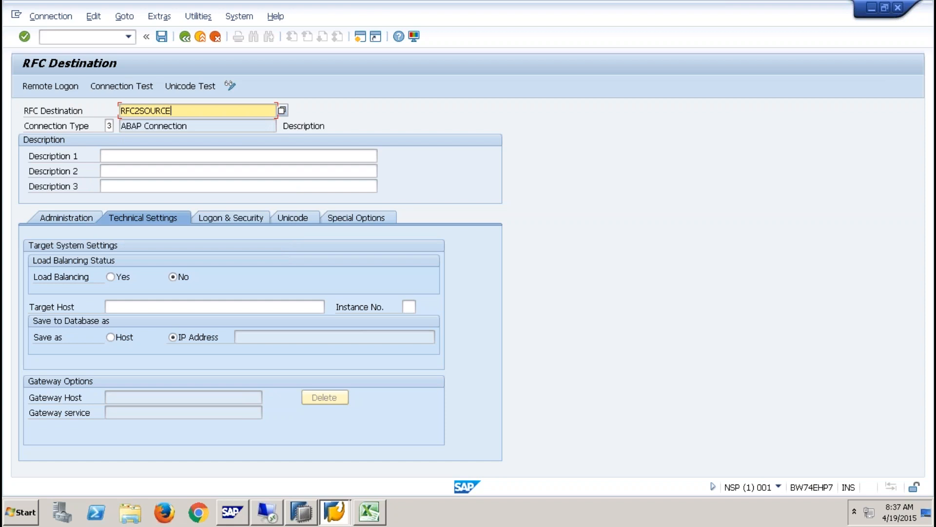
pyautogui.moveTo(174, 111); pyautogui.dragTo(62, 105)
pyautogui.hotkey('ctrl', 'c')
pyautogui.click(187, 114)
pyautogui.click(162, 156)
pyautogui.hotkey('ctrl', 'v')
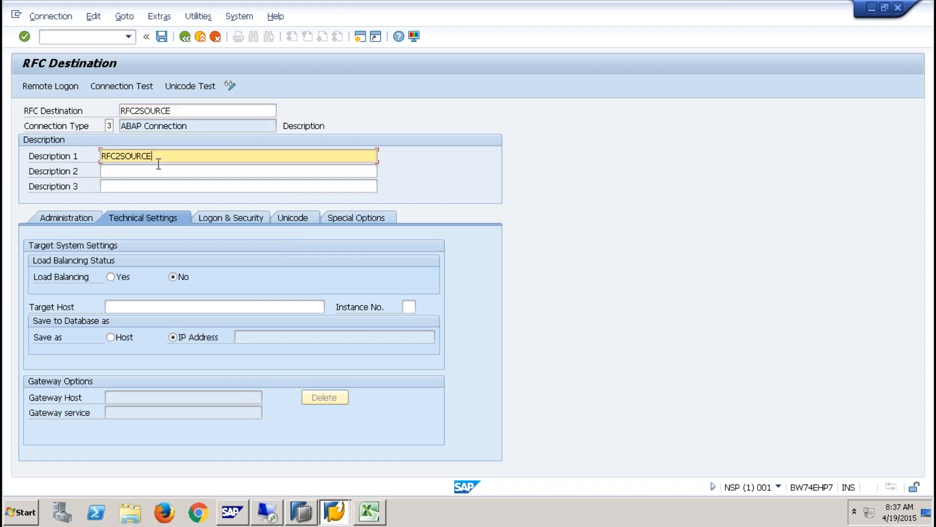
pyautogui.click(157, 171)
pyautogui.hotkey('ctrl', 'v')
pyautogui.click(154, 188)
pyautogui.hotkey('ctrl', 'v')
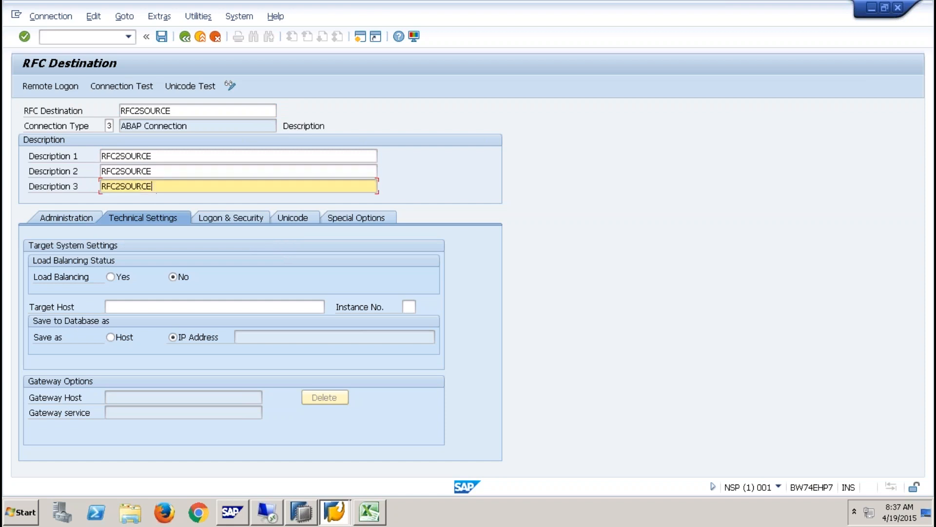
# - Set target host 192.168.1.65 and instance 61, copied from the NSP system's SAP Logon properties
pyautogui.click(132, 307)
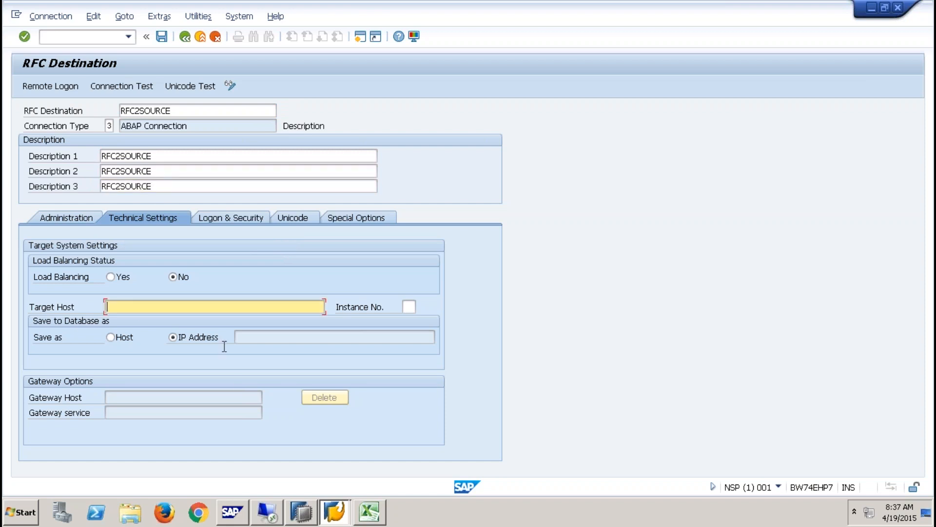
pyautogui.click(335, 511)
pyautogui.click(343, 468)
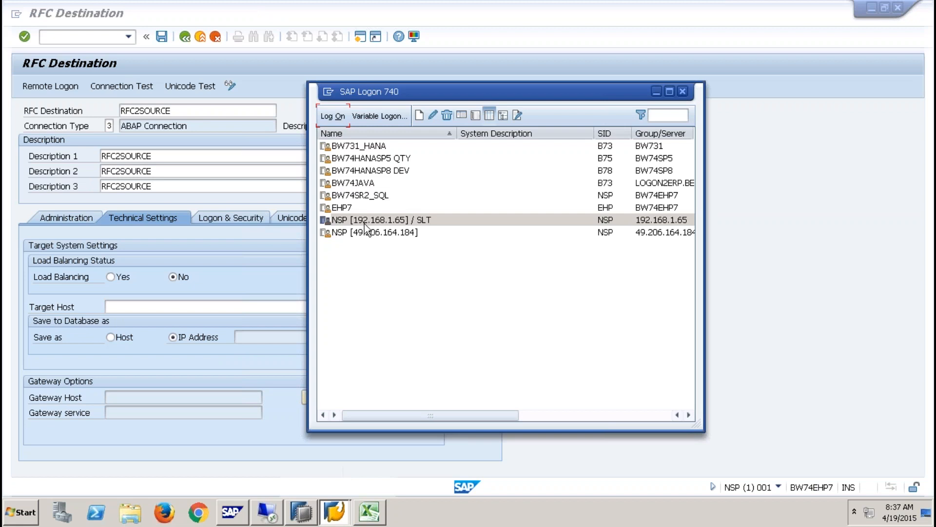
pyautogui.rightClick(365, 220)
pyautogui.click(429, 291)
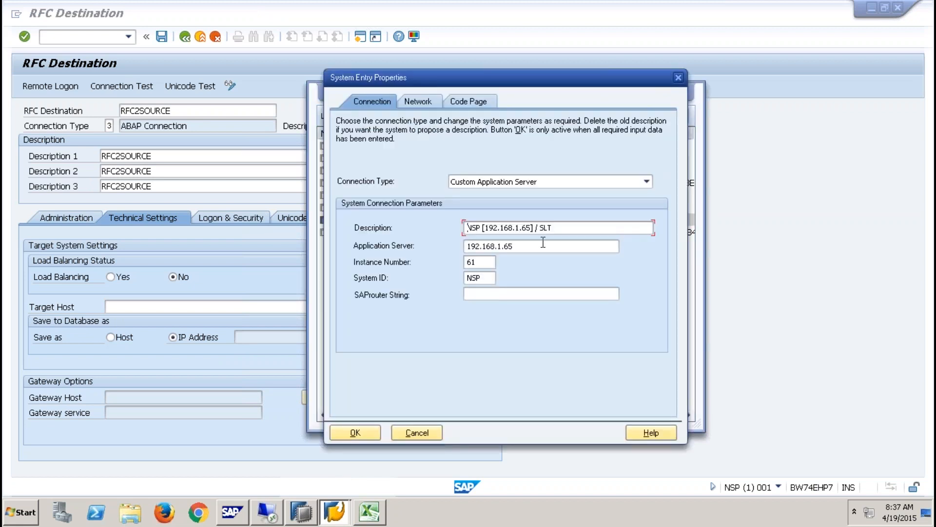
pyautogui.doubleClick(538, 246)
pyautogui.hotkey('ctrl', 'c')
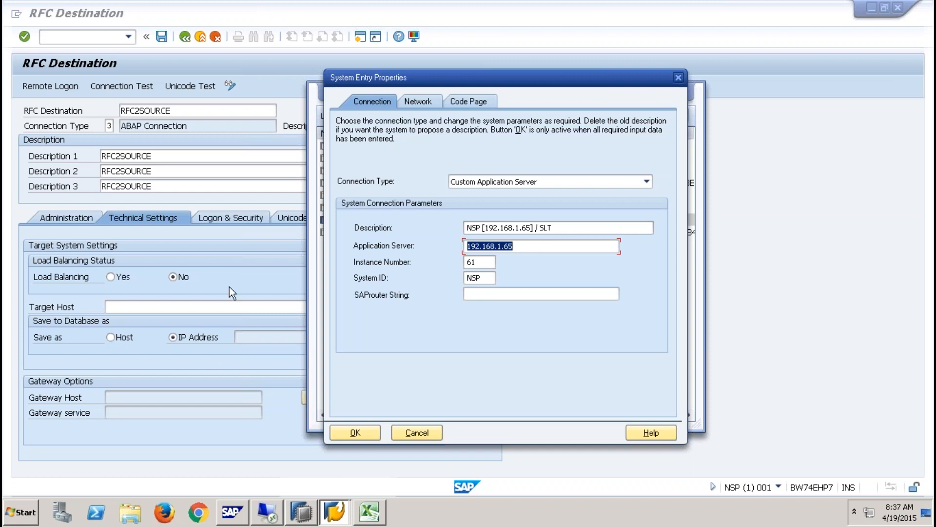
pyautogui.click(227, 313)
pyautogui.hotkey('ctrl', 'v')
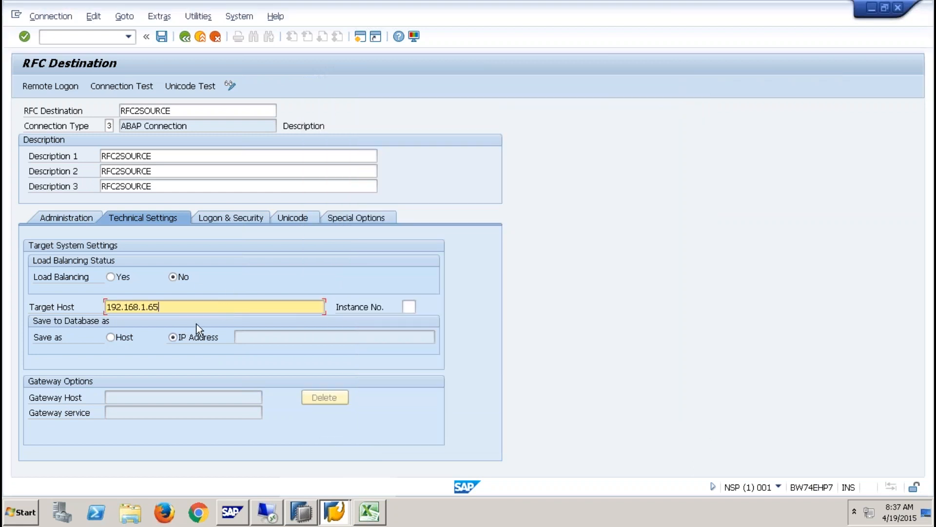
pyautogui.hotkey('alt', 'Tab')
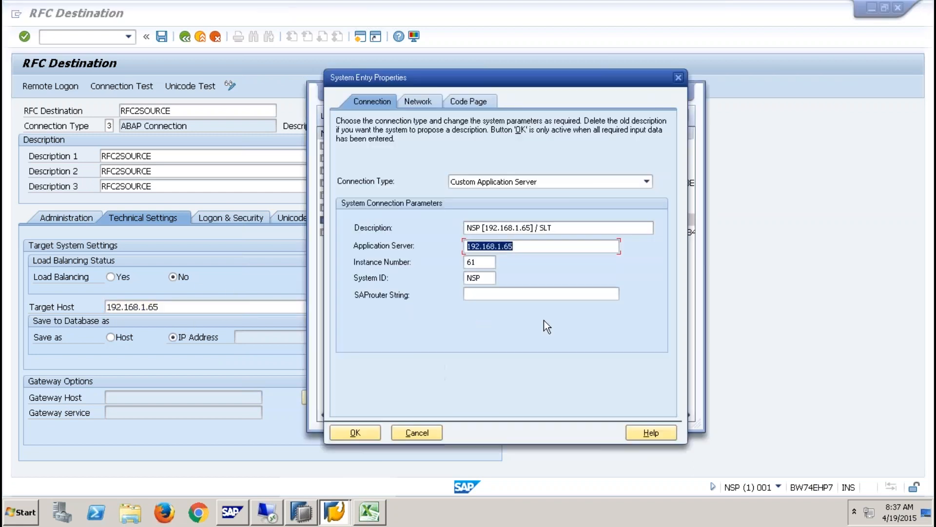
pyautogui.hotkey('alt', 'Tab')
pyautogui.click(409, 307)
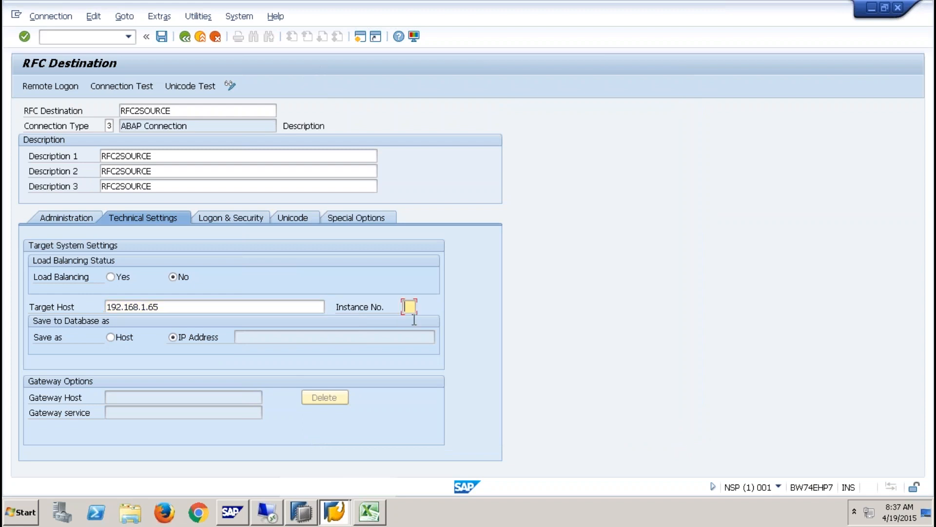
pyautogui.write('61')
pyautogui.press('Return')
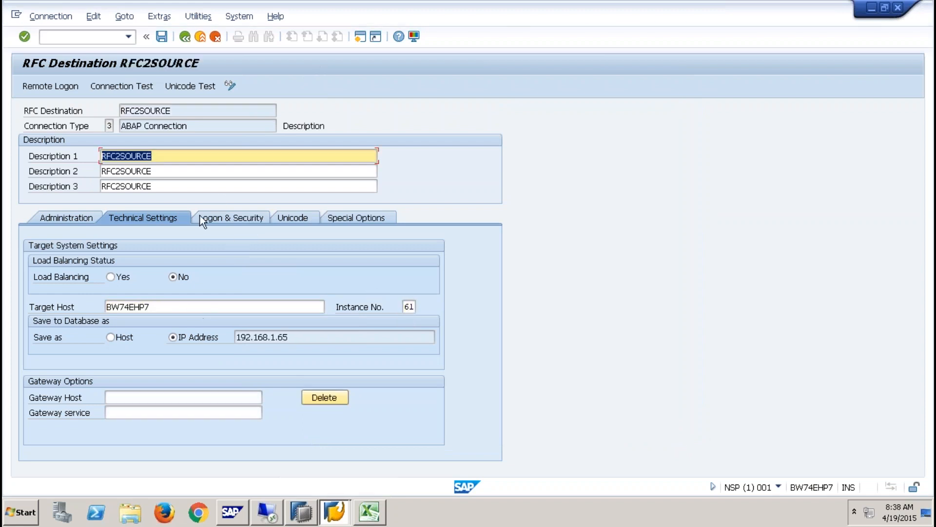
# - Enter logon language EN, client 001, and the user name and password
pyautogui.click(222, 218)
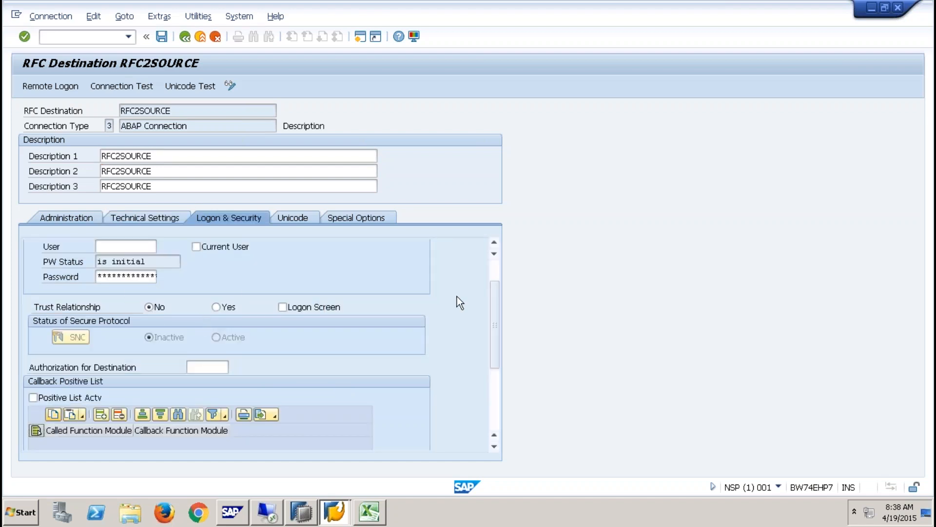
pyautogui.scroll(1, 123, 275)
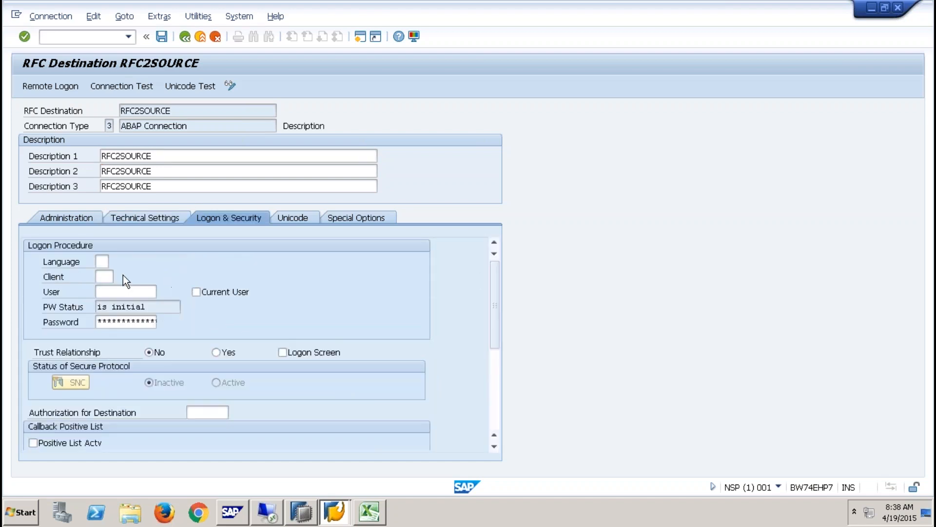
pyautogui.write('EN')
pyautogui.press('Tab')
pyautogui.write('001')
pyautogui.press('Tab')
pyautogui.write('qbex')
pyautogui.press('Tab')
pyautogui.press('Tab')
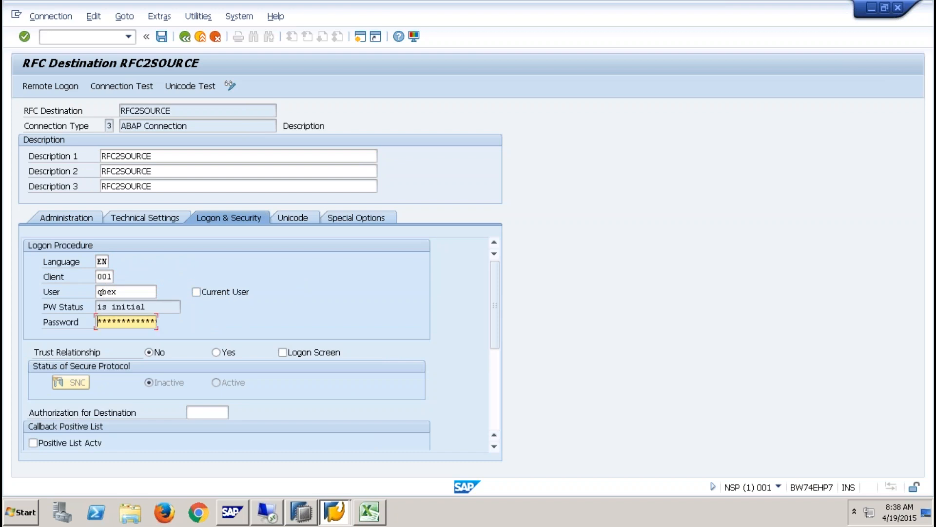
pyautogui.write('*********')
# - Save RFC2SOURCE and return to the RFC connections list, confirming the save
pyautogui.click(162, 37)
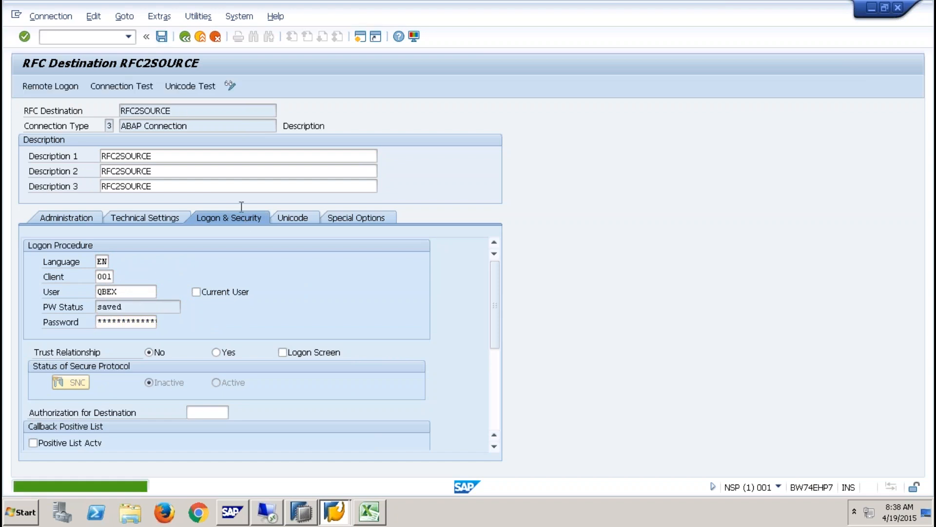
pyautogui.click(201, 38)
pyautogui.click(189, 266)
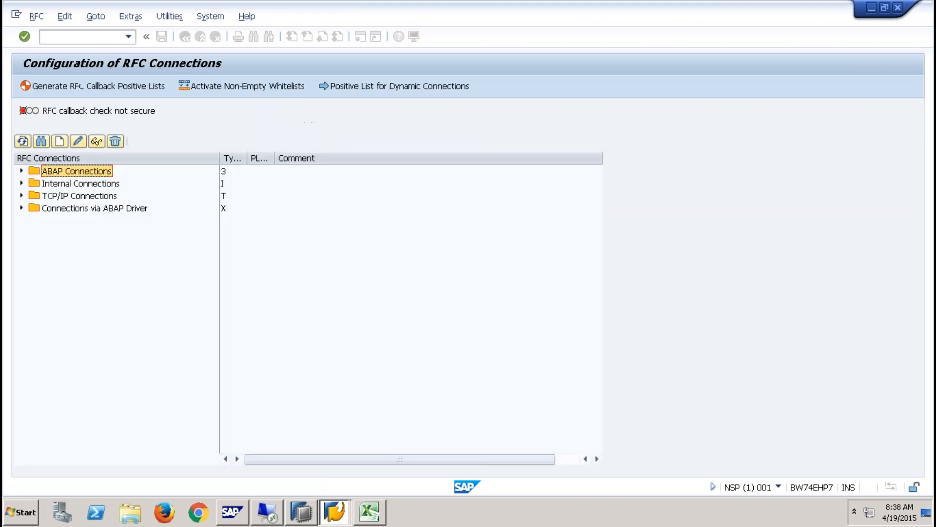
# - Launch the SLT dashboard with /nl, log on, and delete configuration ZBWSLT8
pyautogui.click(98, 33)
pyautogui.write('/nl')
pyautogui.press('Return')
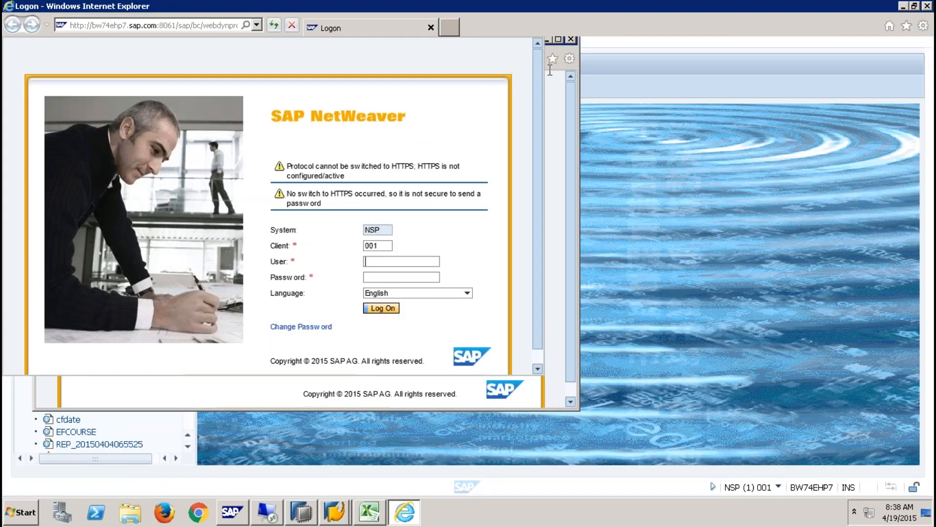
pyautogui.click(559, 39)
pyautogui.write('qbex')
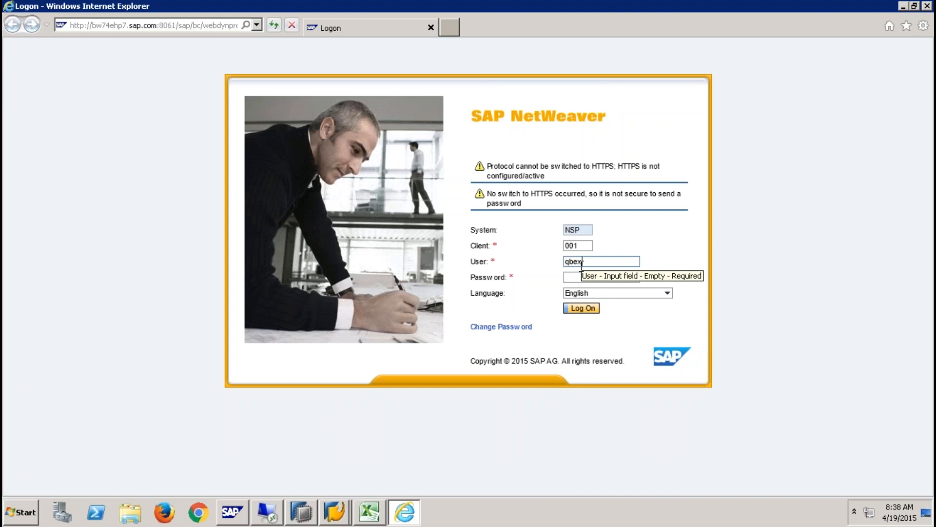
pyautogui.press('Tab')
pyautogui.write('***')
pyautogui.press('Return')
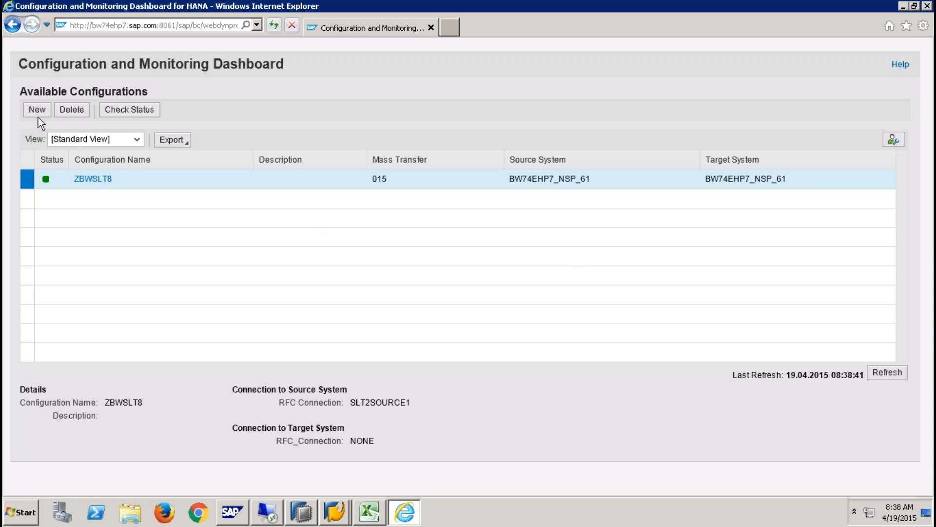
pyautogui.click(72, 109)
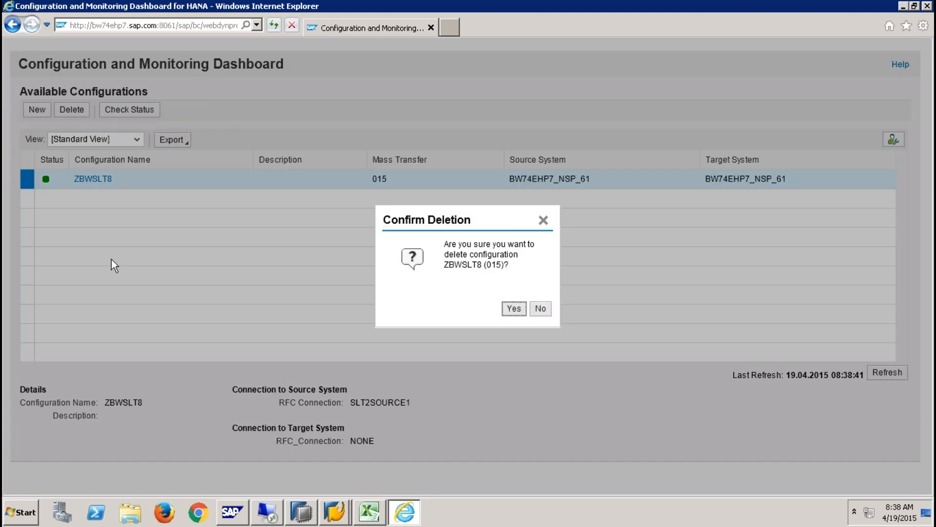
pyautogui.click(505, 308)
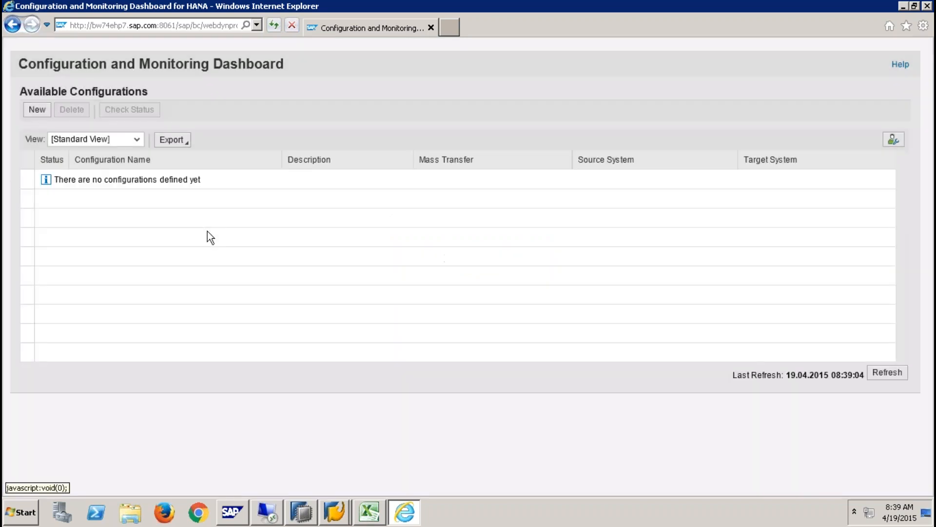
# - Start new configuration ZSLTQBEX9 with source destination RFC2SOURCE and multiple usage allowed
pyautogui.click(37, 110)
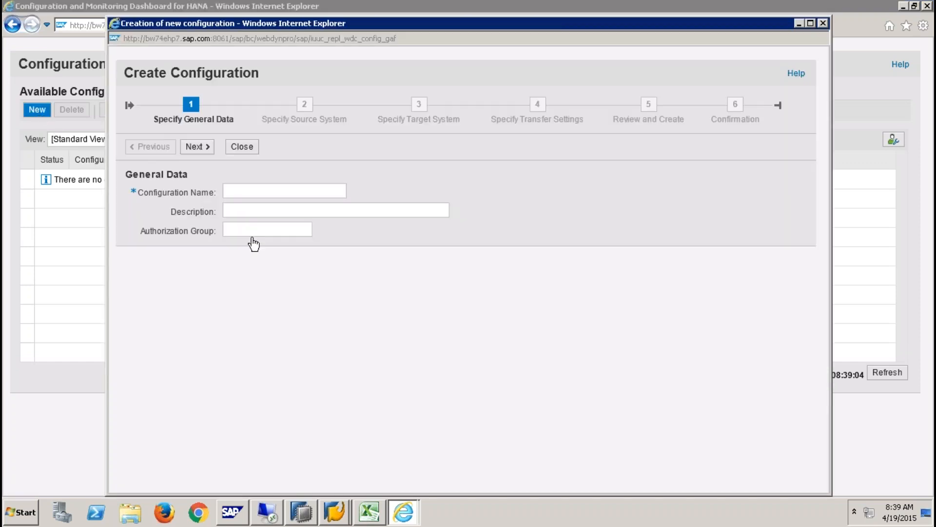
pyautogui.click(242, 192)
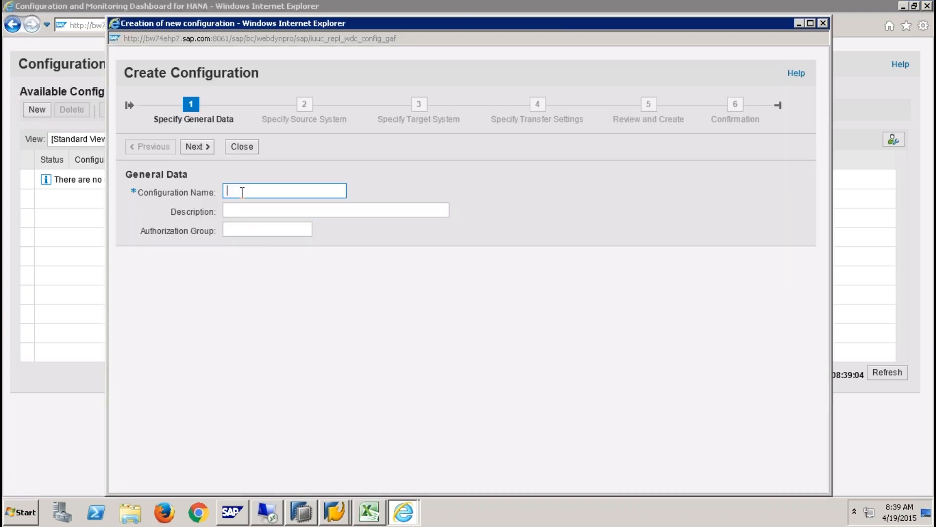
pyautogui.write('zsltQBEX9')
pyautogui.click(196, 147)
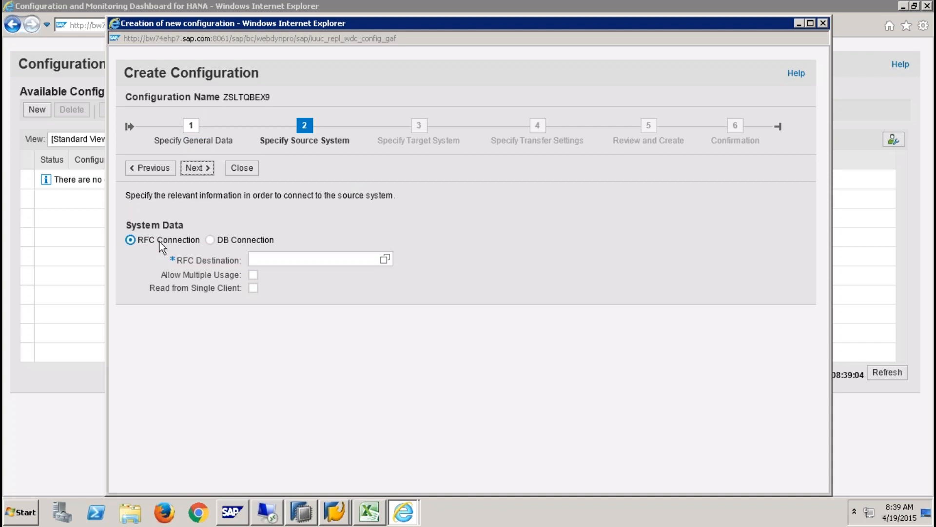
pyautogui.click(278, 258)
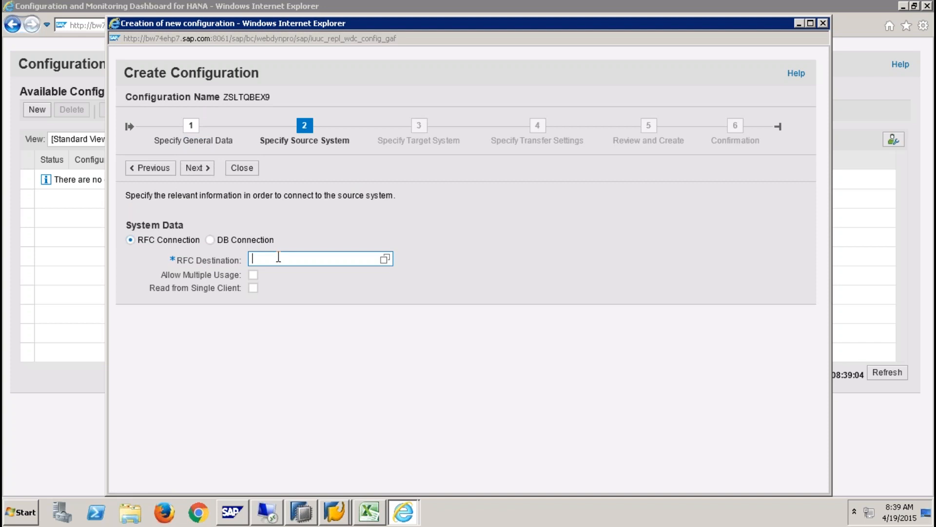
pyautogui.write('RFC2SOURCE')
pyautogui.click(253, 275)
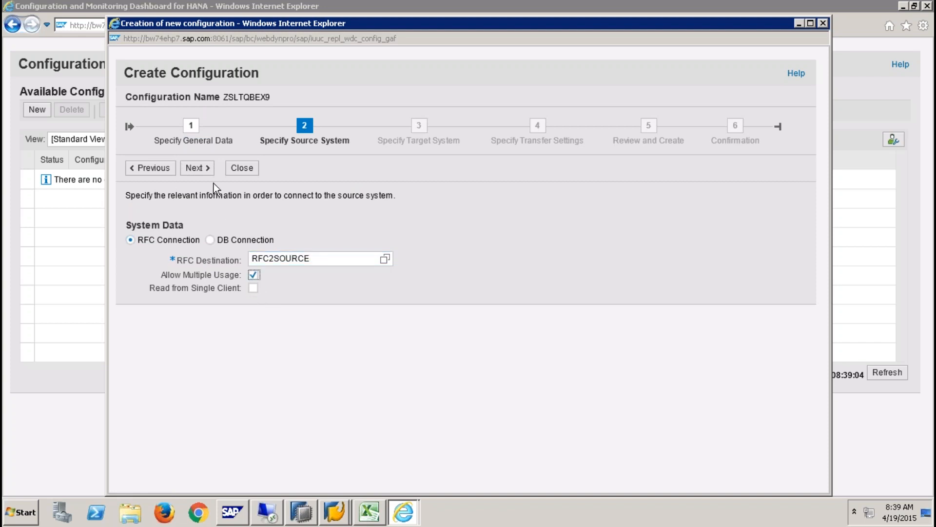
pyautogui.click(199, 168)
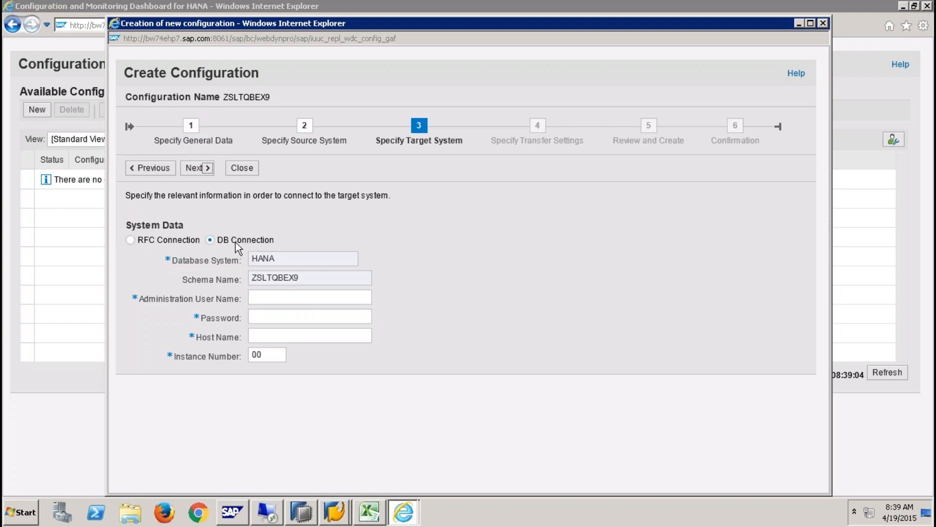
# - Set target RFC destination NONE with ODP replication scenario and queue alias 9QBEX
pyautogui.click(133, 240)
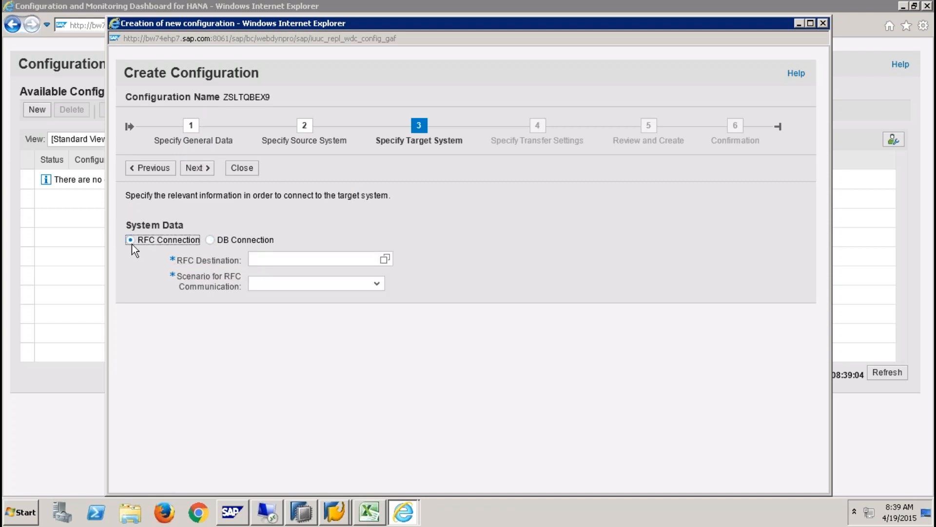
pyautogui.click(292, 262)
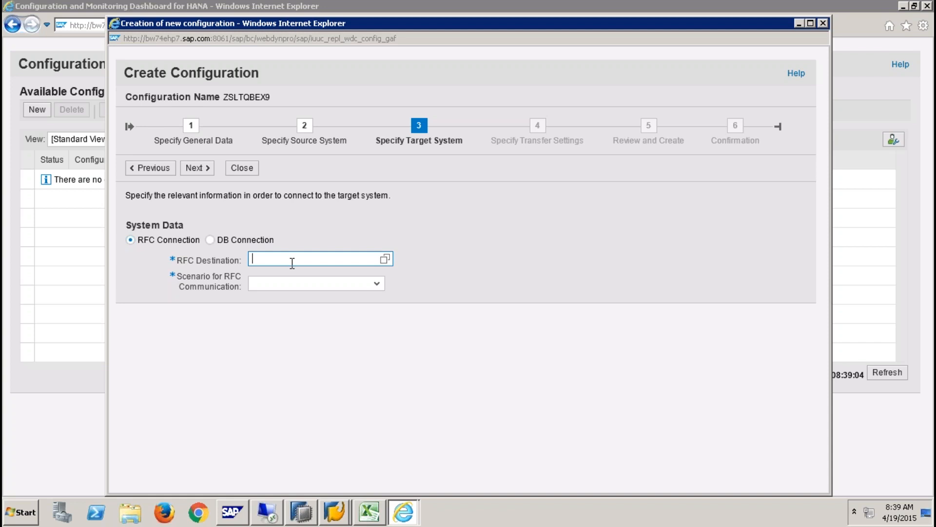
pyautogui.write('NONE')
pyautogui.click(425, 303)
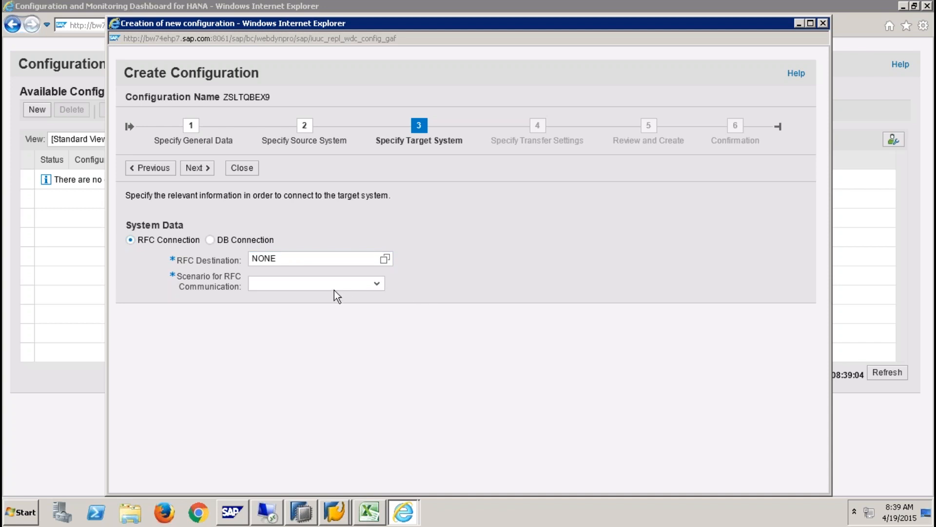
pyautogui.click(376, 283)
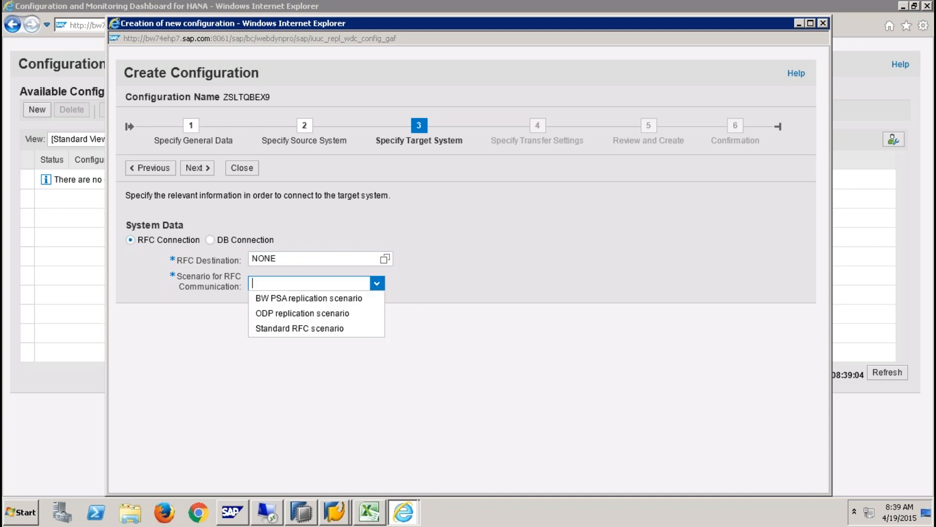
pyautogui.click(325, 315)
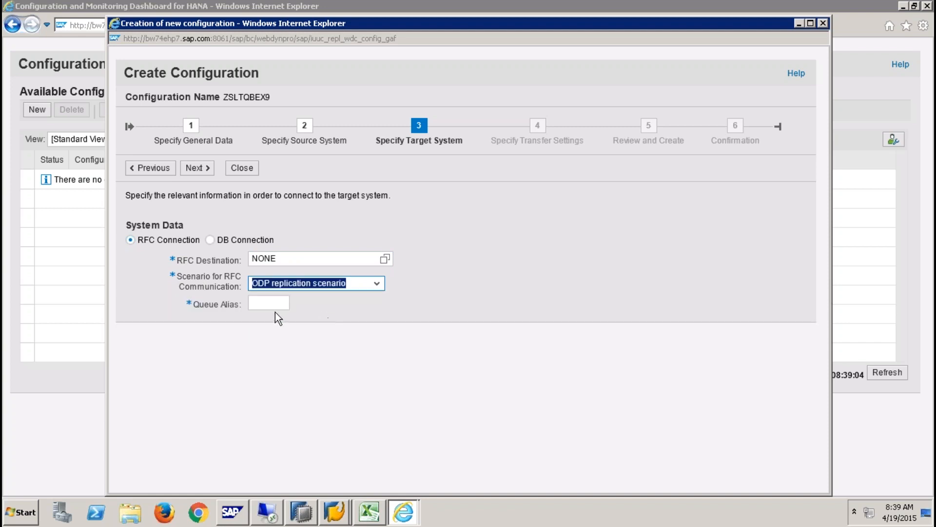
pyautogui.click(274, 304)
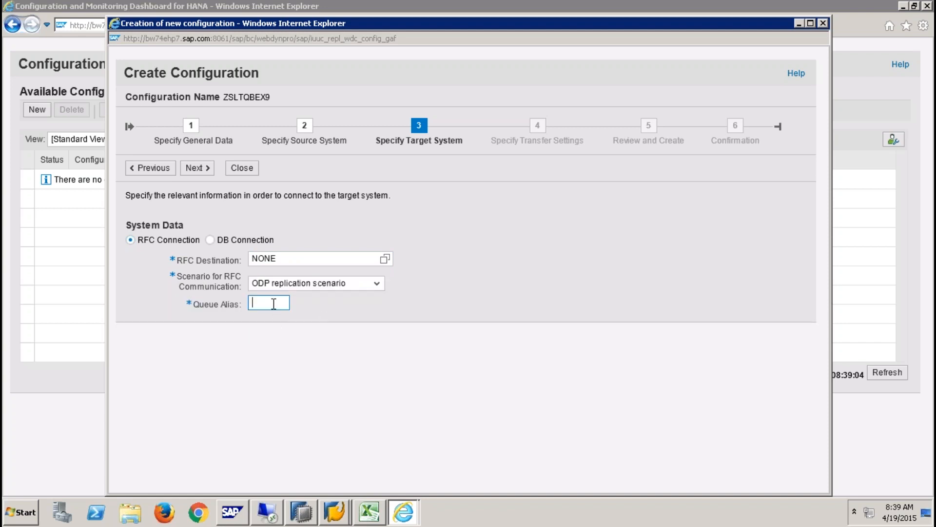
pyautogui.write('9QBEX')
pyautogui.click(201, 169)
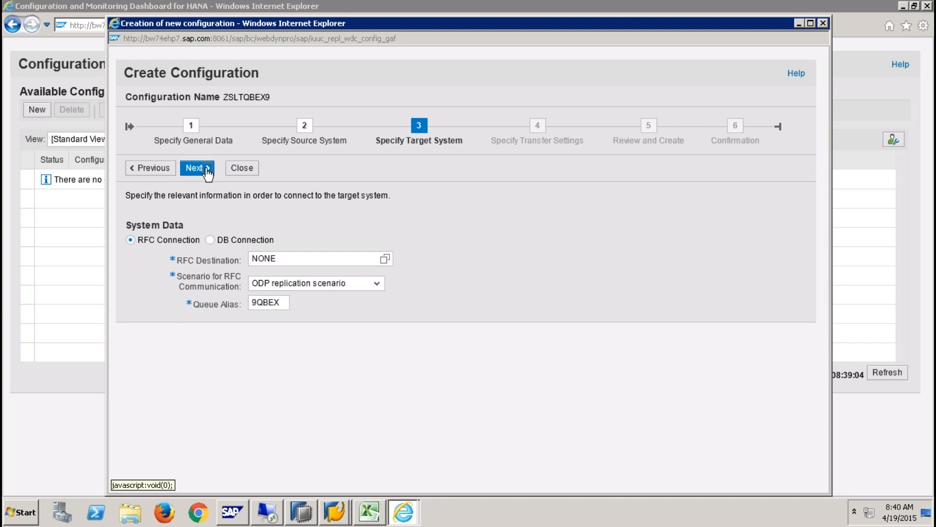
# - Set 6 data transfer jobs and 3 initial load jobs
pyautogui.click(275, 315)
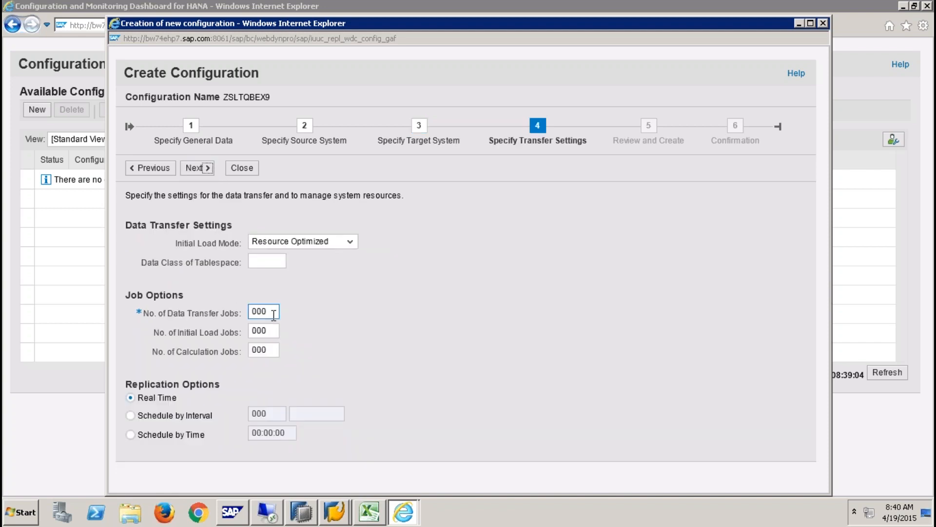
pyautogui.press('BackSpace')
pyautogui.write('6')
pyautogui.click(274, 334)
pyautogui.write('3')
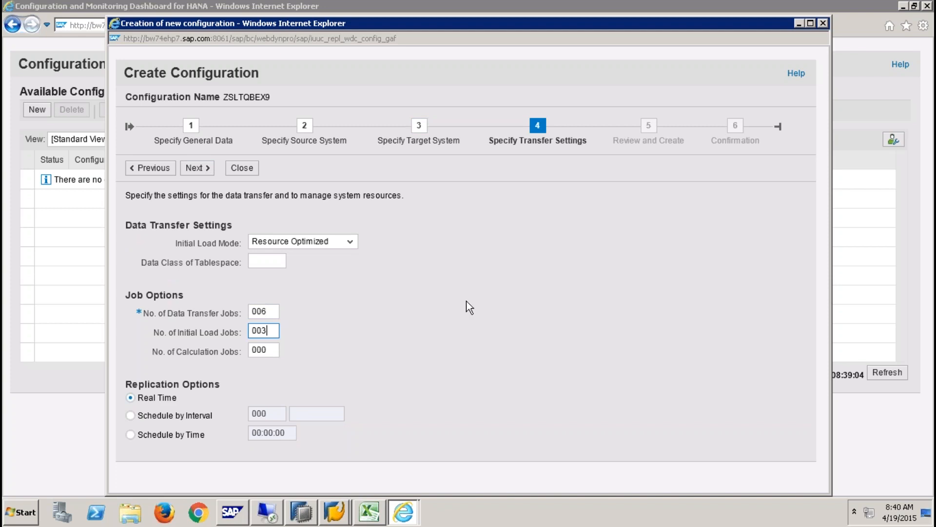
# - Create ZSLTQBEX9, refresh the configuration list, and return to SAP Easy Access
pyautogui.click(197, 168)
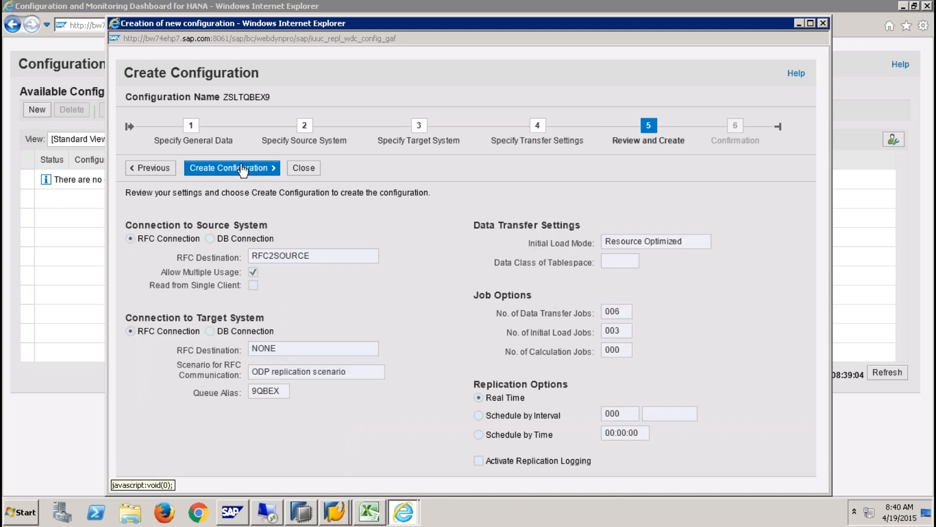
pyautogui.click(242, 169)
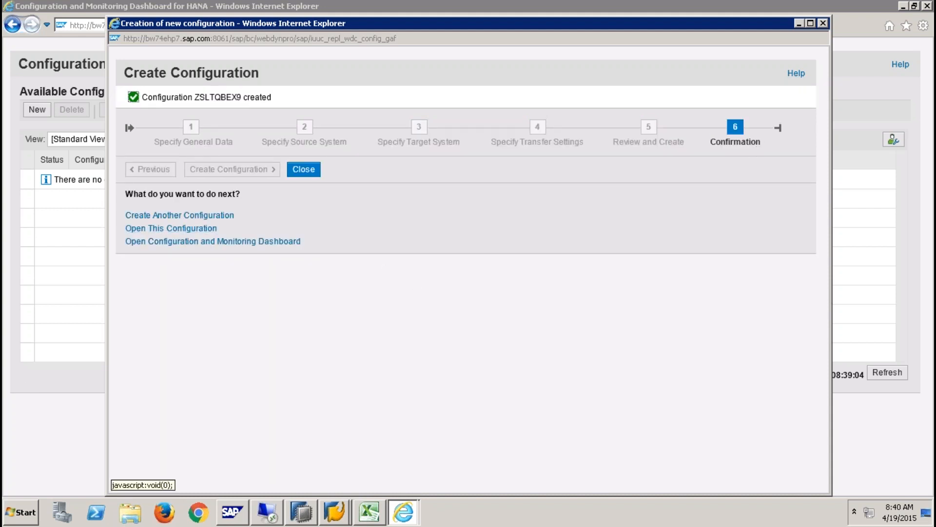
pyautogui.click(304, 170)
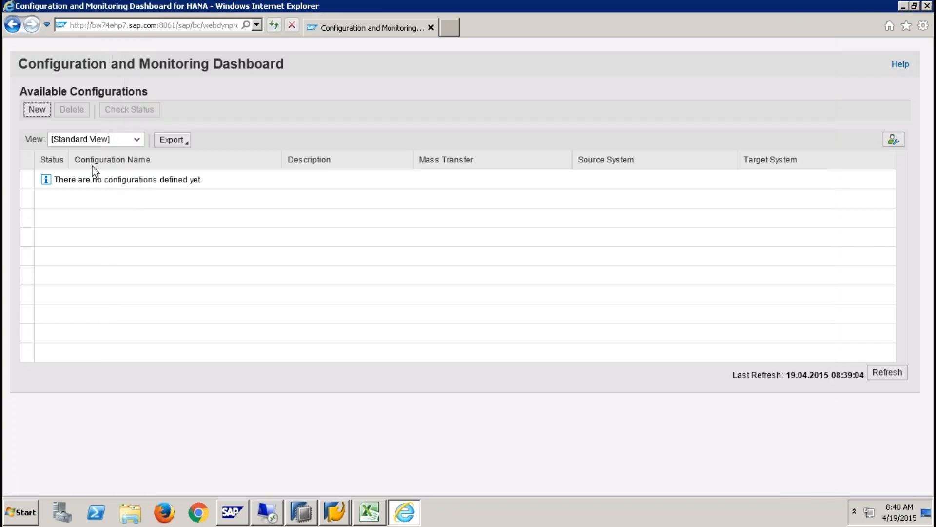
pyautogui.click(888, 372)
pyautogui.click(334, 513)
pyautogui.click(335, 484)
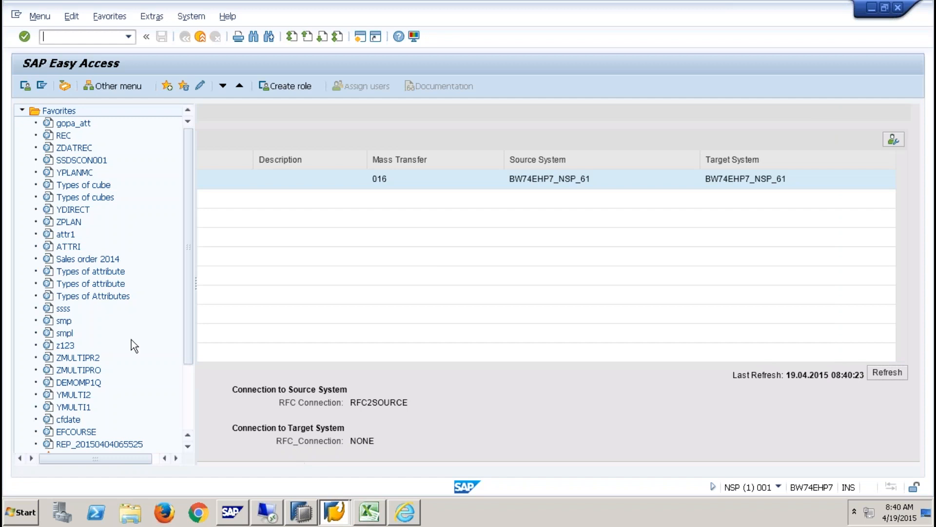
# - Open the Data Warehousing Workbench with RSA1 and select the ODP - SLT Queue source systems folder
pyautogui.write('RSA1')
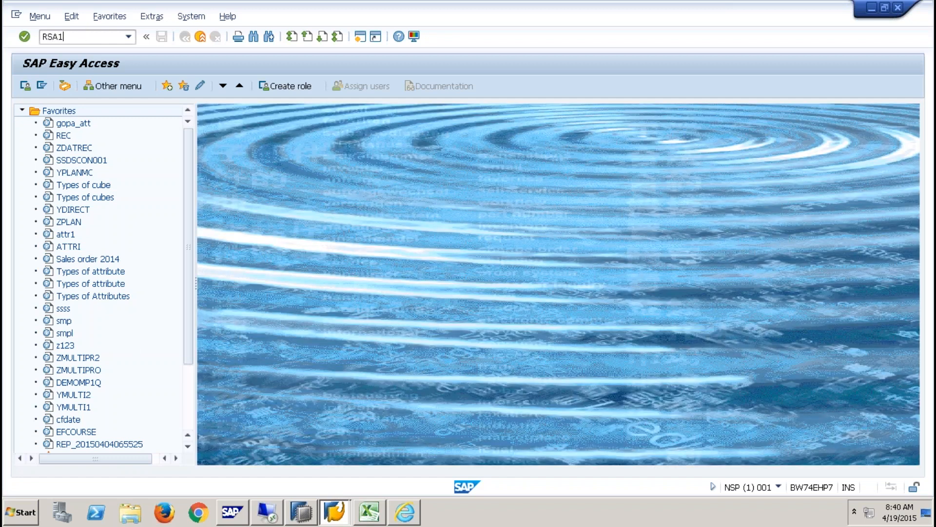
pyautogui.press('Return')
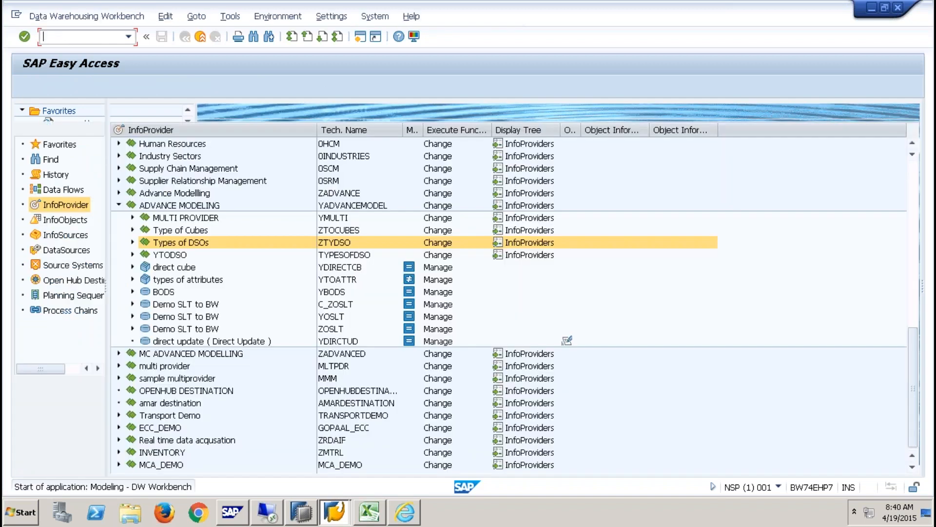
pyautogui.click(73, 265)
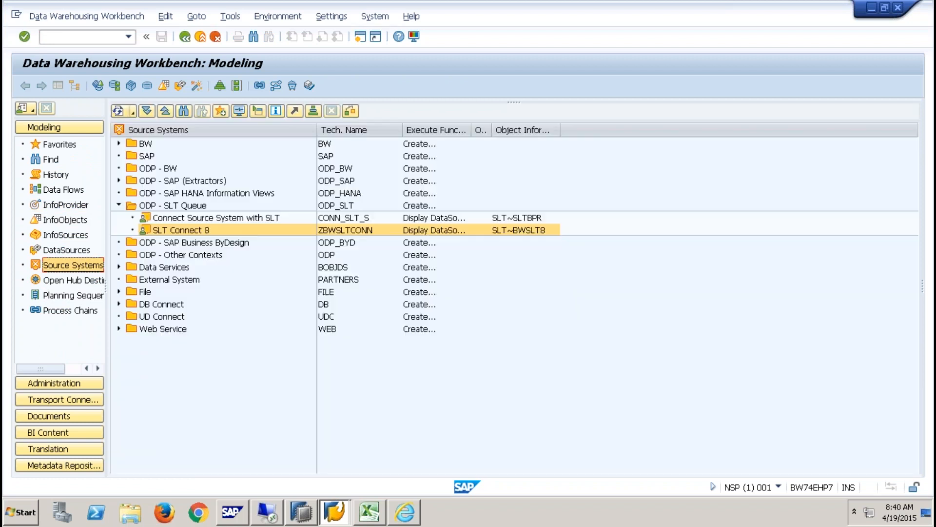
pyautogui.click(175, 206)
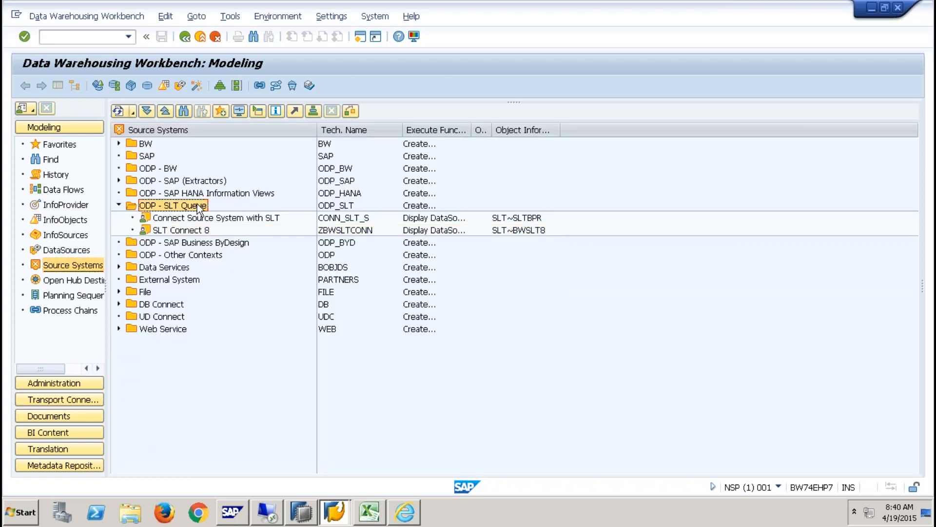
# - Create source system ZSLT9QB described 'SLT CONNECTION FOR 9 QBEX'
pyautogui.rightClick(191, 209)
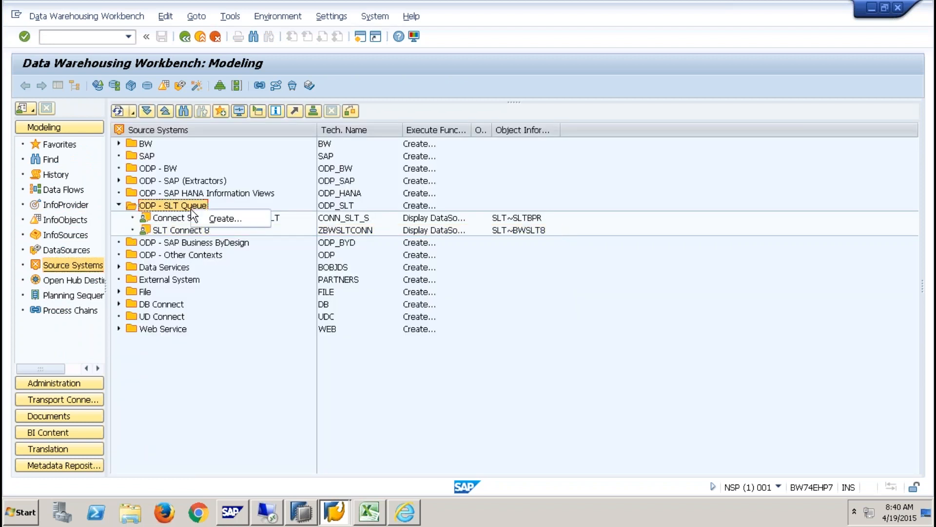
pyautogui.click(232, 221)
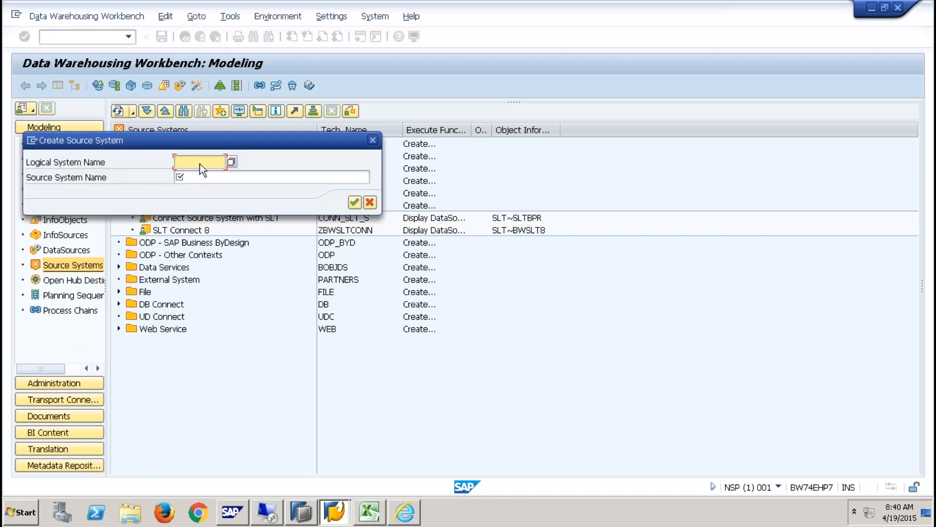
pyautogui.write('zSLT90B')
pyautogui.press('Tab')
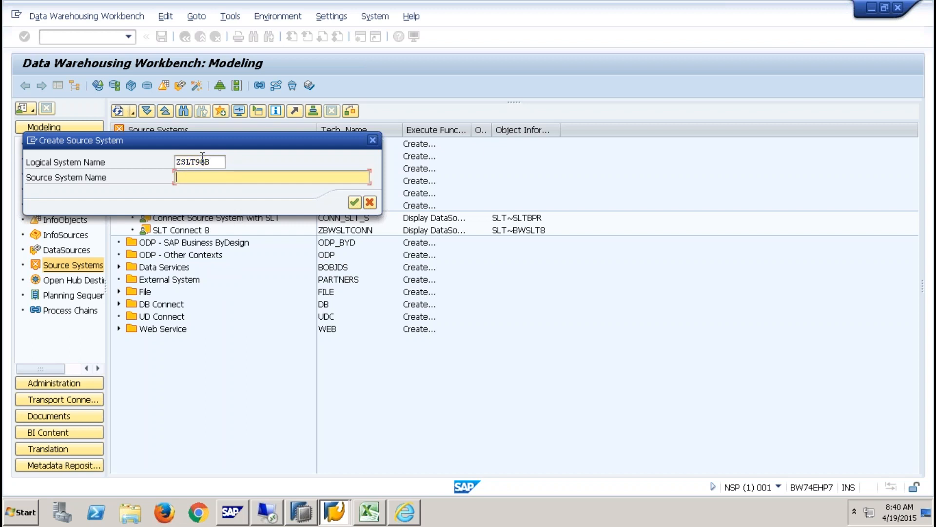
pyautogui.write('SLT CONNECT')
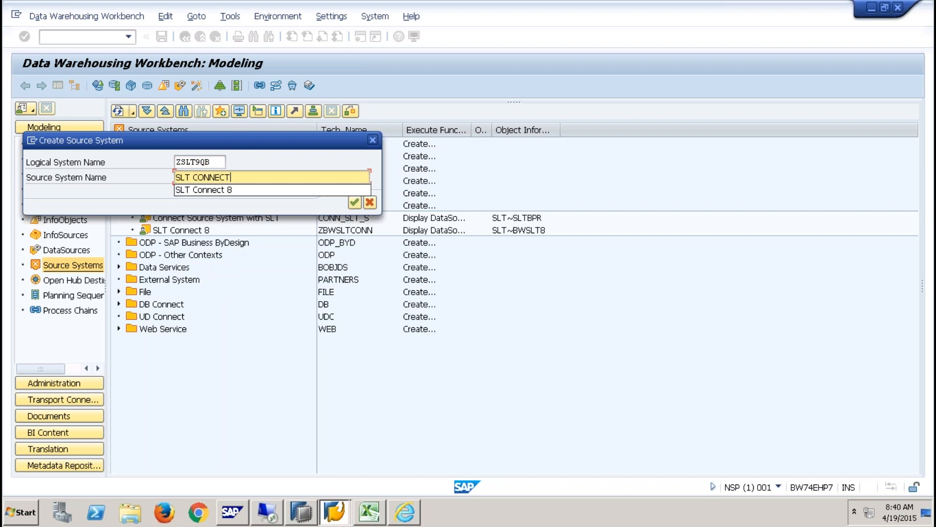
pyautogui.write('ION FOR 9 QBEX')
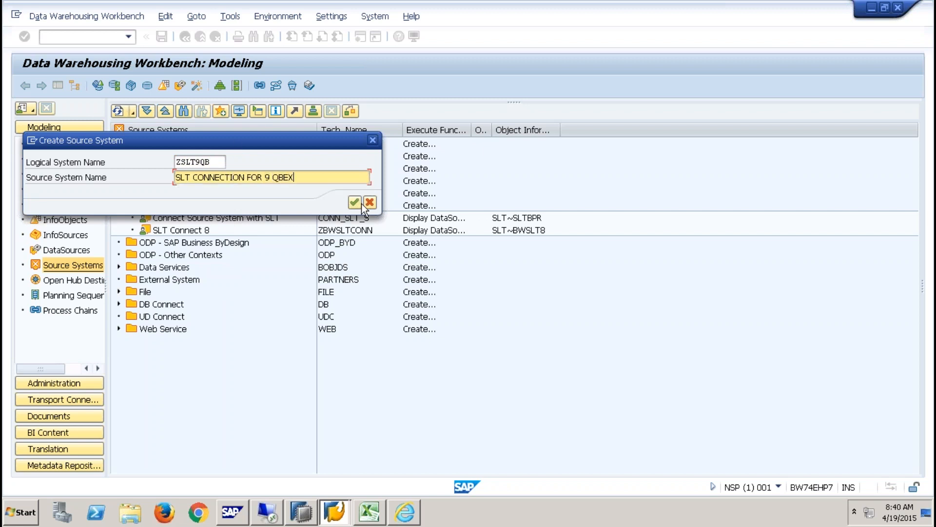
pyautogui.click(356, 203)
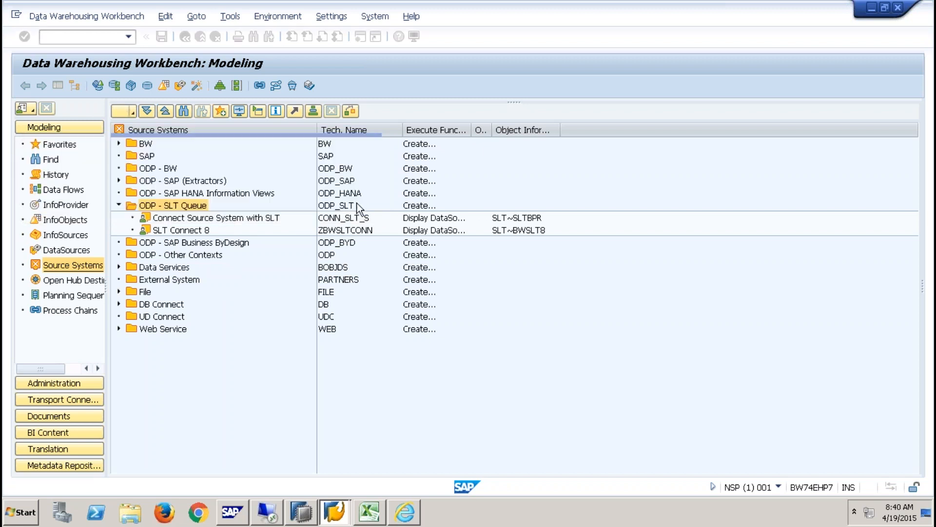
# - Set the ZSLT9QB destination's target host to the BW74EHP7 IP address and instance 61
pyautogui.click(184, 307)
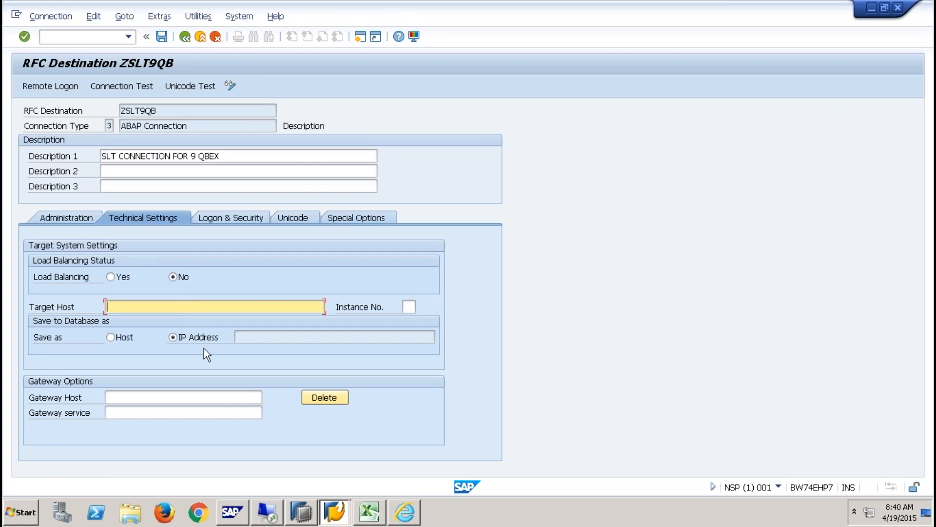
pyautogui.click(335, 511)
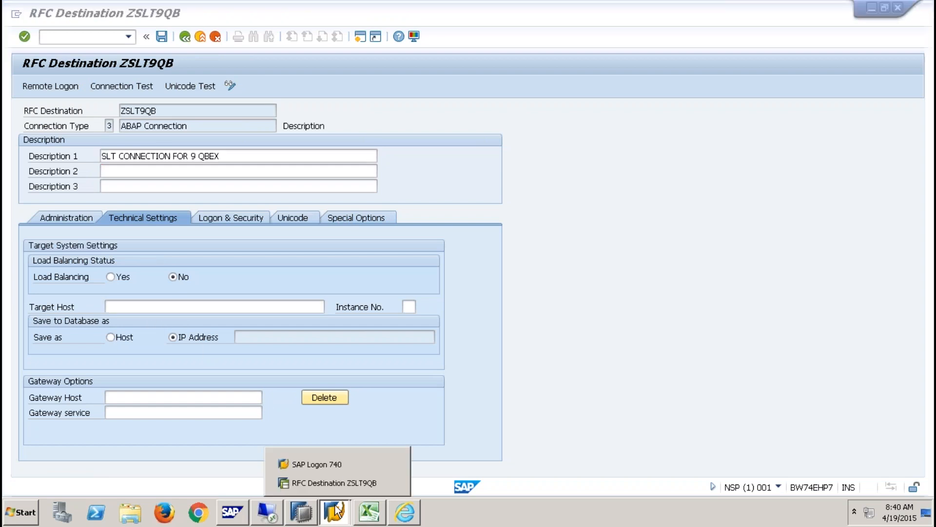
pyautogui.click(348, 464)
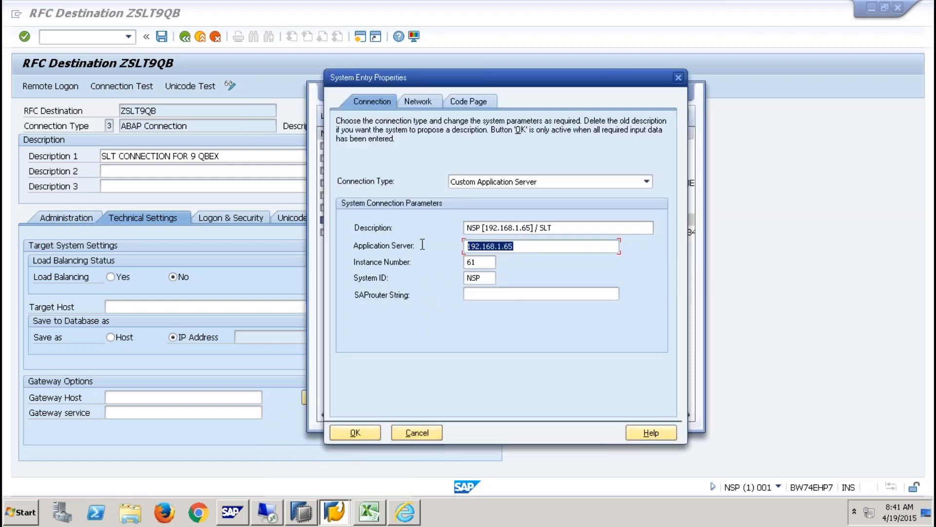
pyautogui.click(193, 308)
pyautogui.write('192.168.1.65')
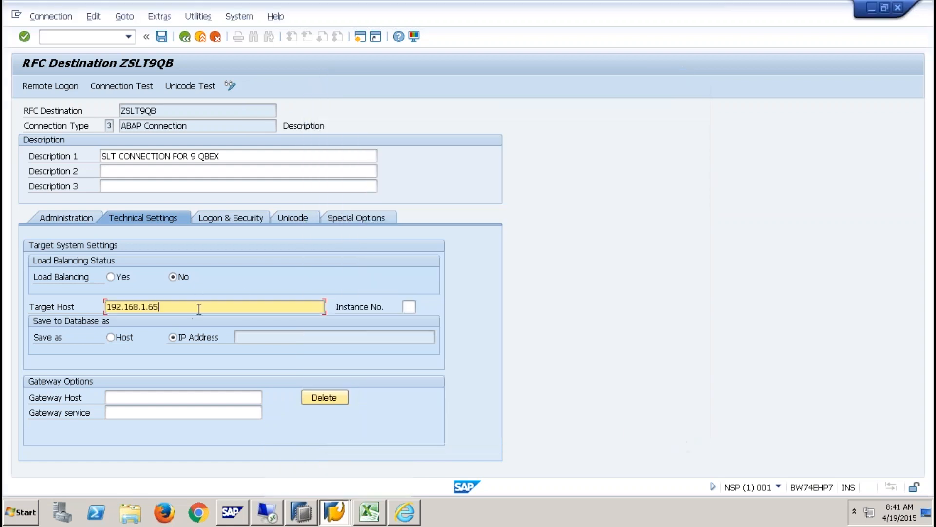
pyautogui.click(407, 307)
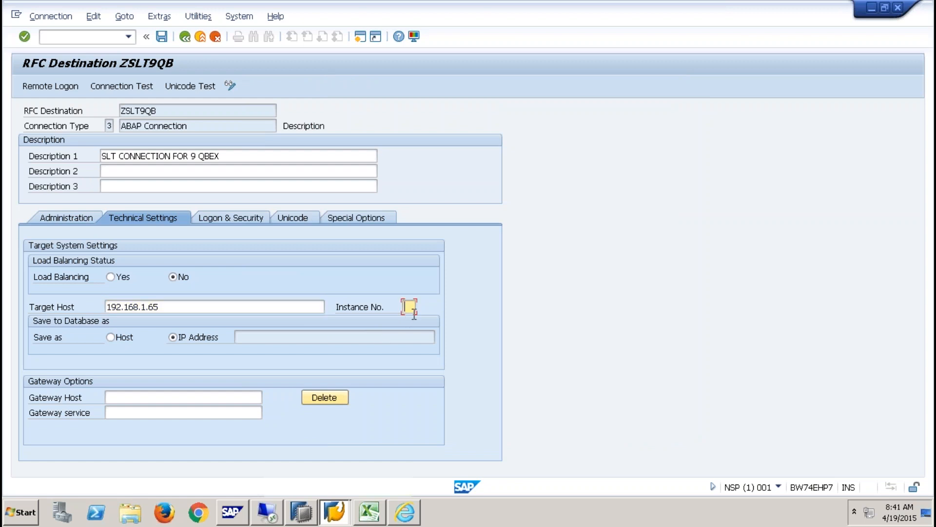
pyautogui.write('61')
pyautogui.press('Return')
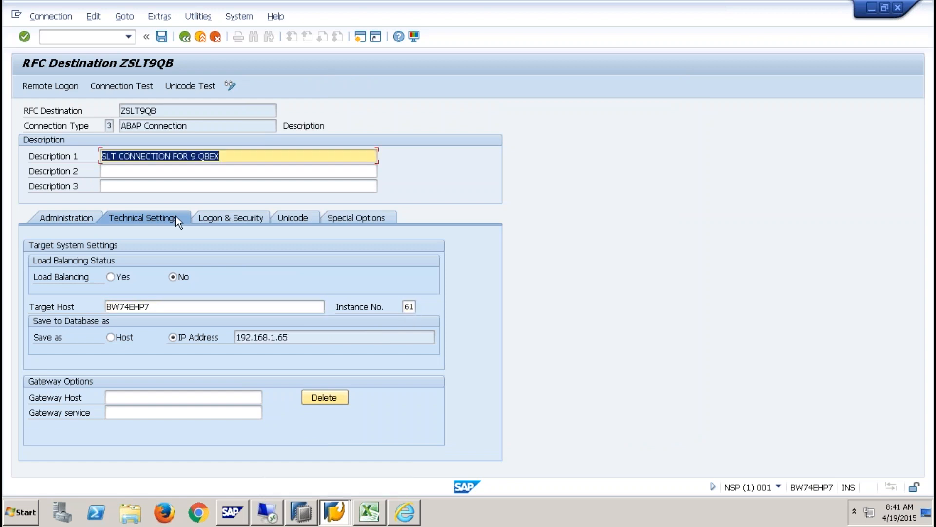
# - Enter logon language EN, client 001, user and password, then save the destination and go back
pyautogui.click(218, 218)
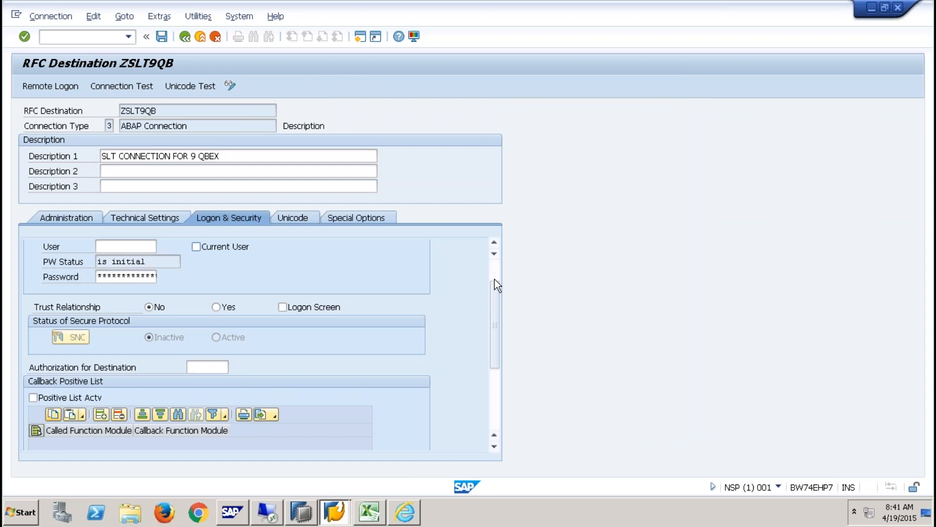
pyautogui.scroll(2, 495, 279)
pyautogui.click(102, 262)
pyautogui.write('EN00')
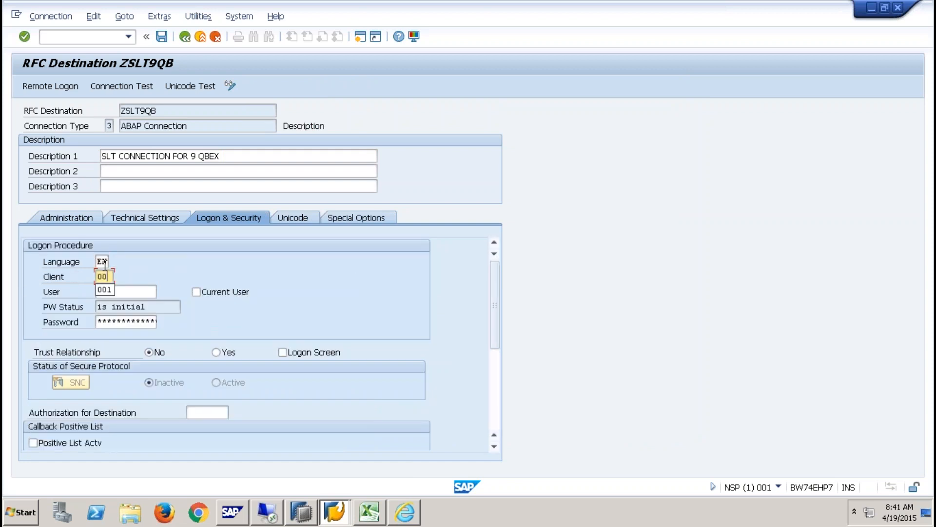
pyautogui.write('1QBEX')
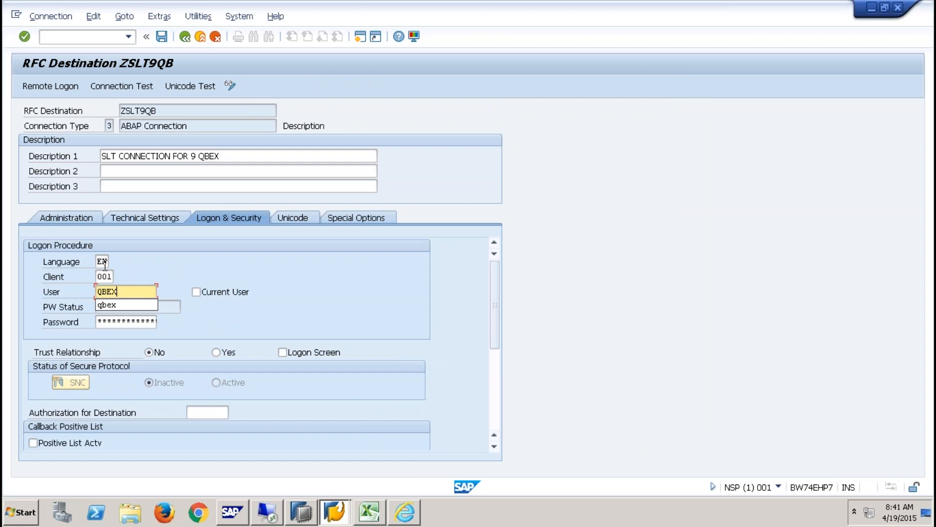
pyautogui.press('Tab')
pyautogui.write('*********')
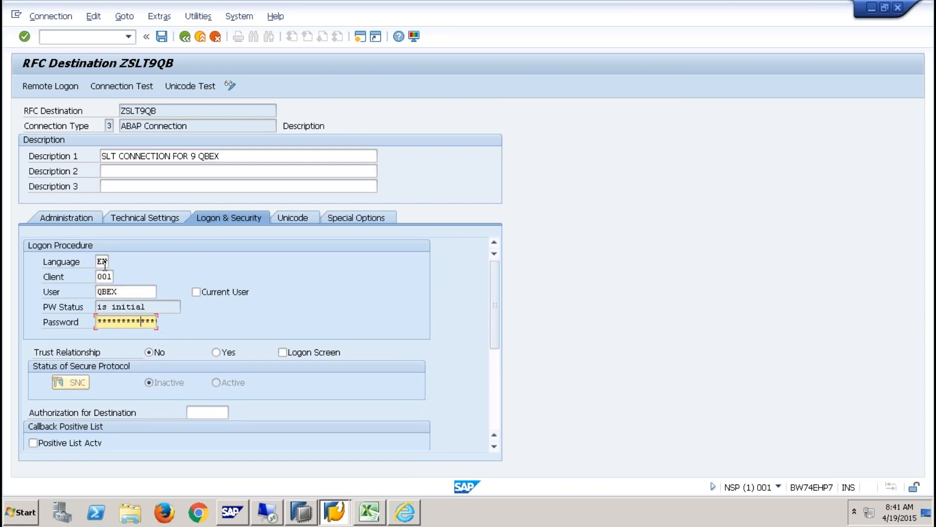
pyautogui.click(161, 37)
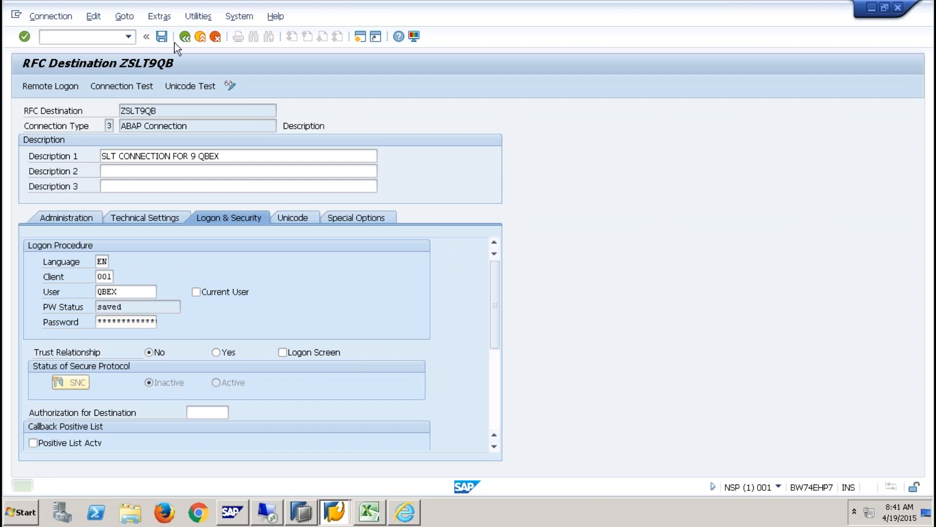
pyautogui.click(185, 37)
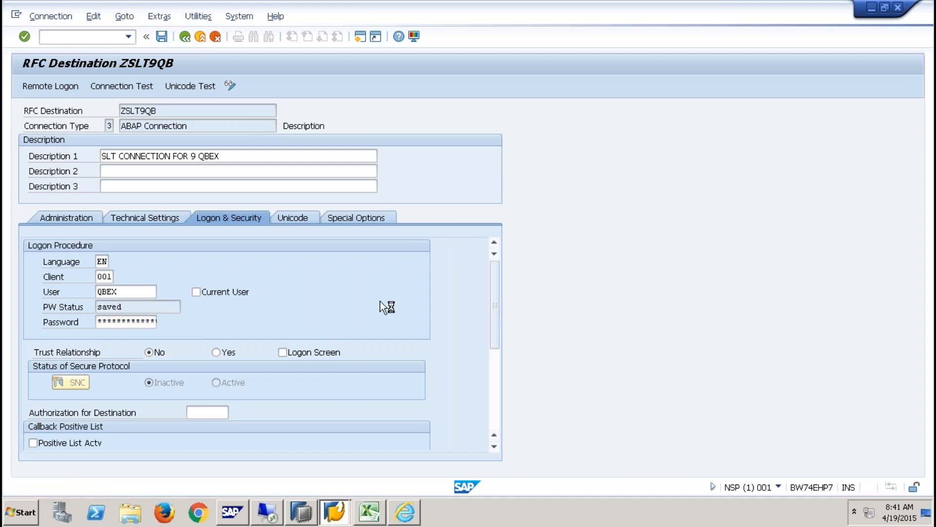
pyautogui.click(209, 268)
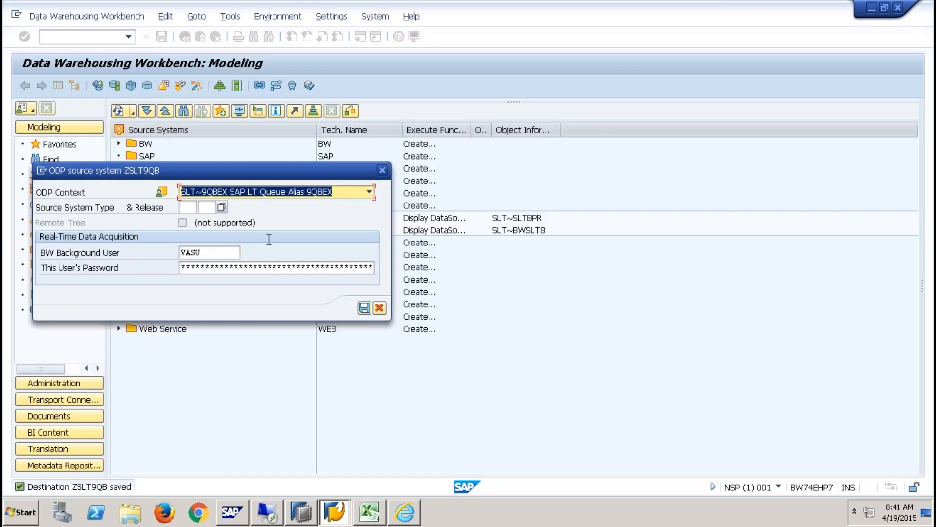
# - Keep ODP context SLT~9QBEX, enter the BW background user and password, save, and update content now
pyautogui.click(371, 192)
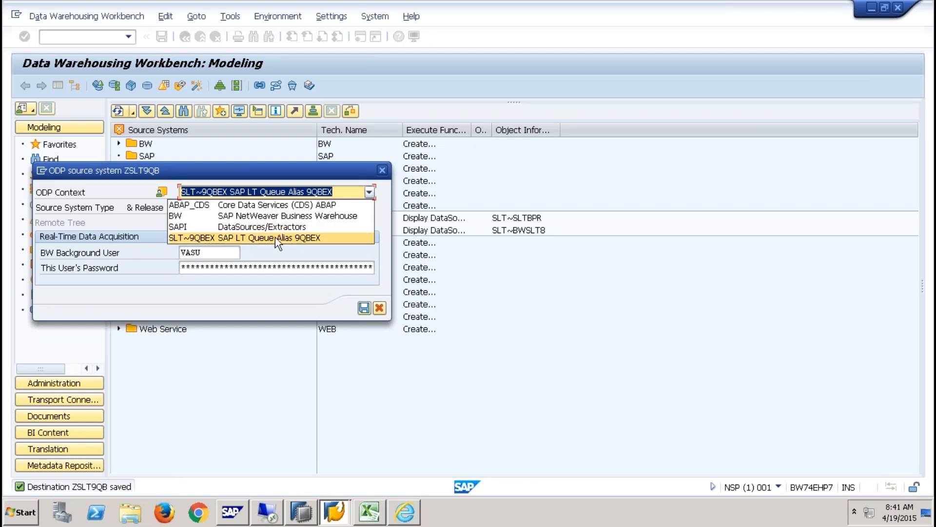
pyautogui.click(306, 240)
pyautogui.click(258, 267)
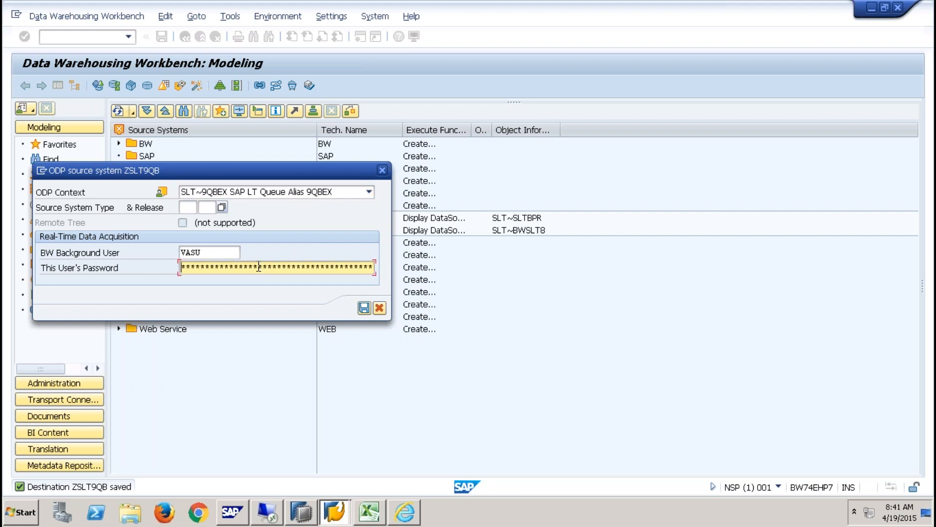
pyautogui.hotkey('shift', 'Tab')
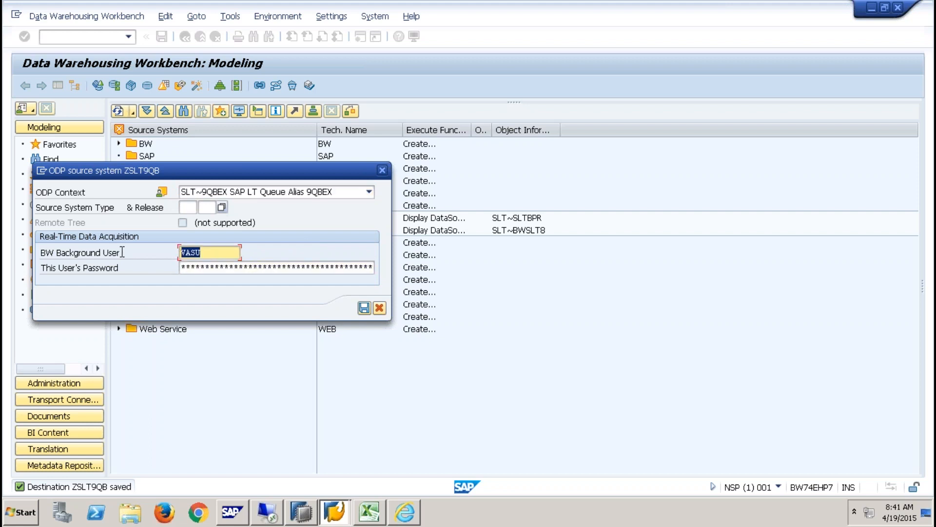
pyautogui.write('QBEX')
pyautogui.press('Tab')
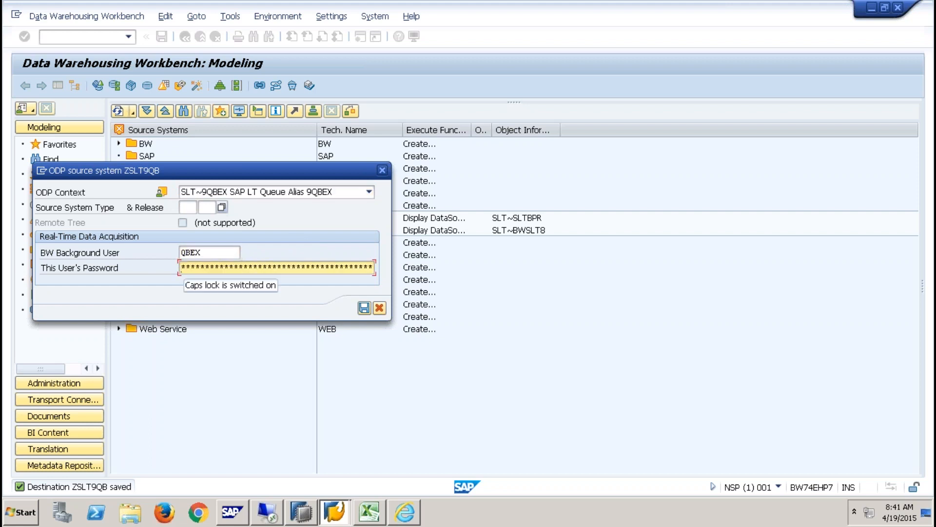
pyautogui.write('Q********')
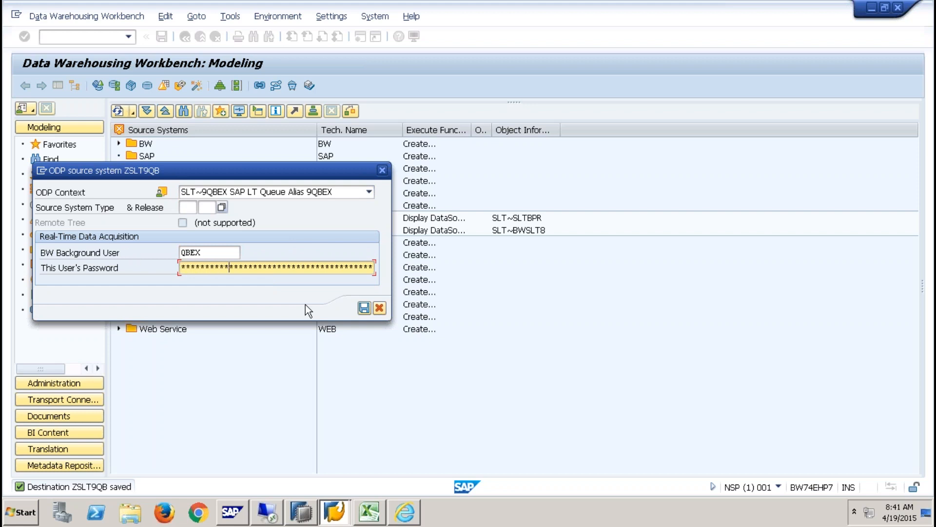
pyautogui.click(364, 310)
pyautogui.click(207, 283)
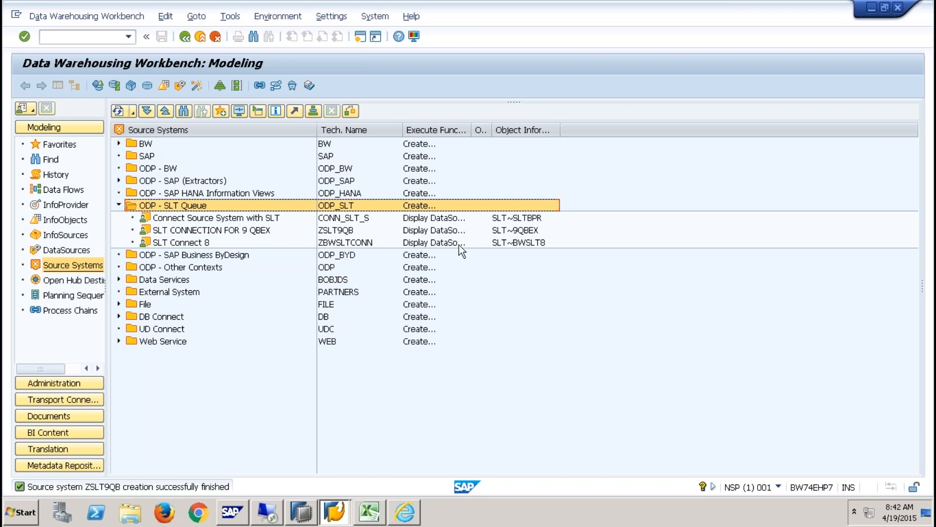
# - Show SLT CONNECTION FOR 9 QBEX's DataSource tree and create a DataSource under Demo Sales Cube
pyautogui.click(534, 232)
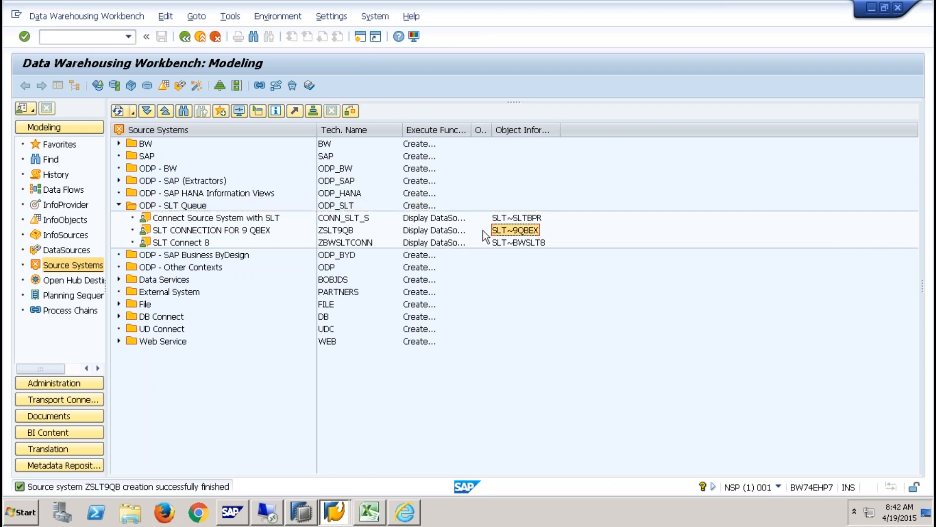
pyautogui.rightClick(235, 231)
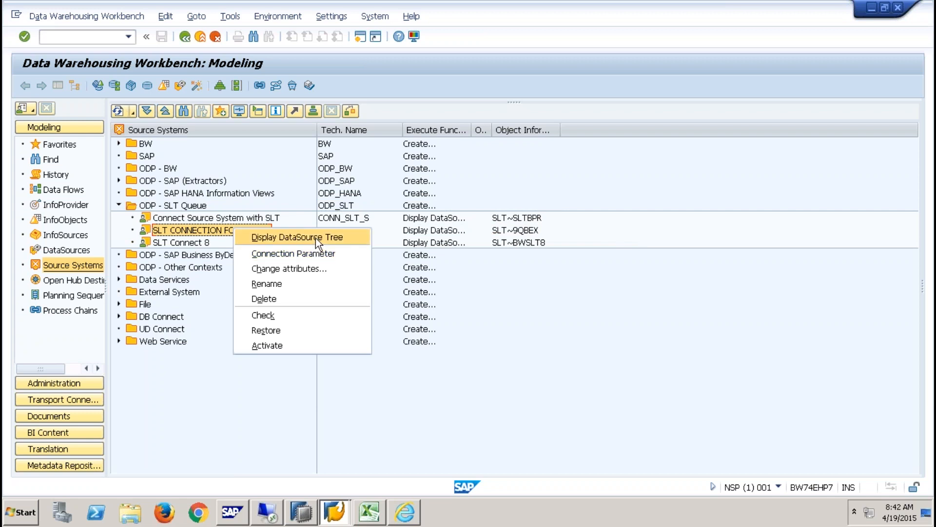
pyautogui.click(315, 238)
pyautogui.rightClick(161, 205)
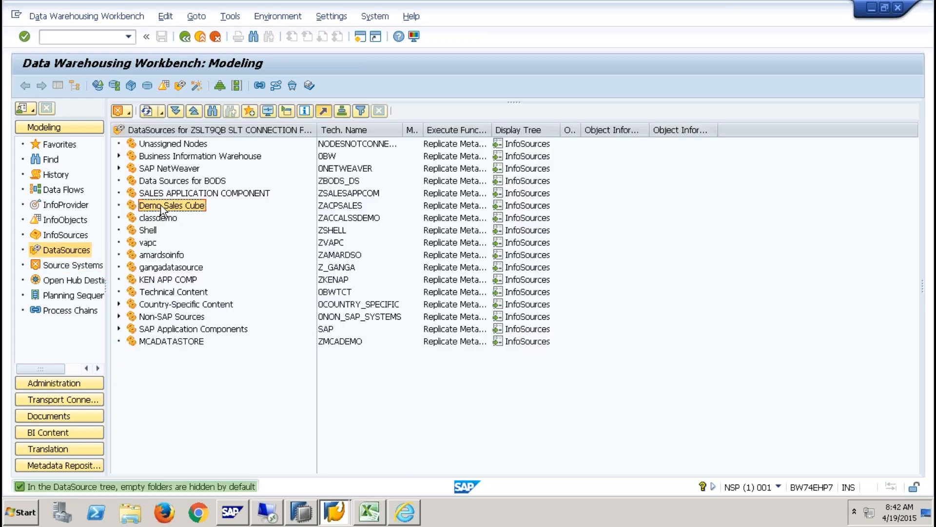
pyautogui.click(245, 273)
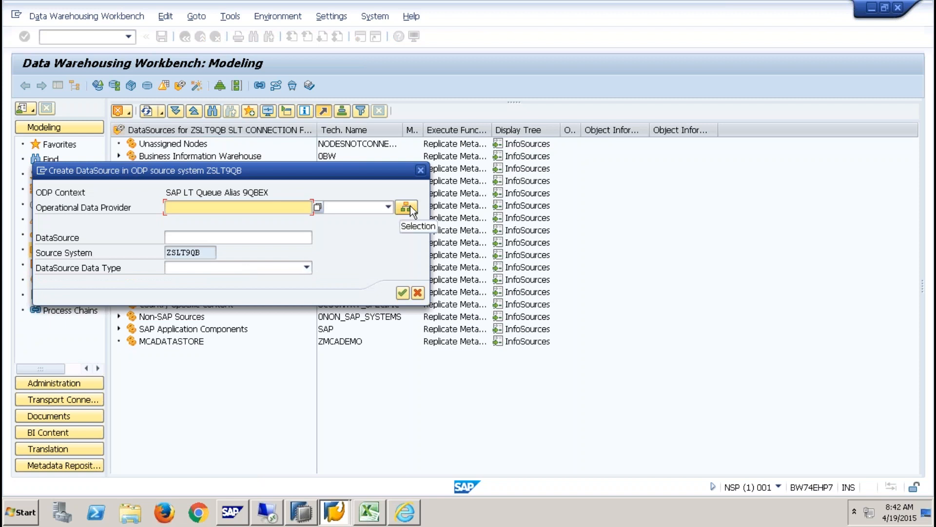
# - Pick operational data provider ZSALES, name the DataSource YZSALES, and set it to Transaction Data
pyautogui.click(410, 208)
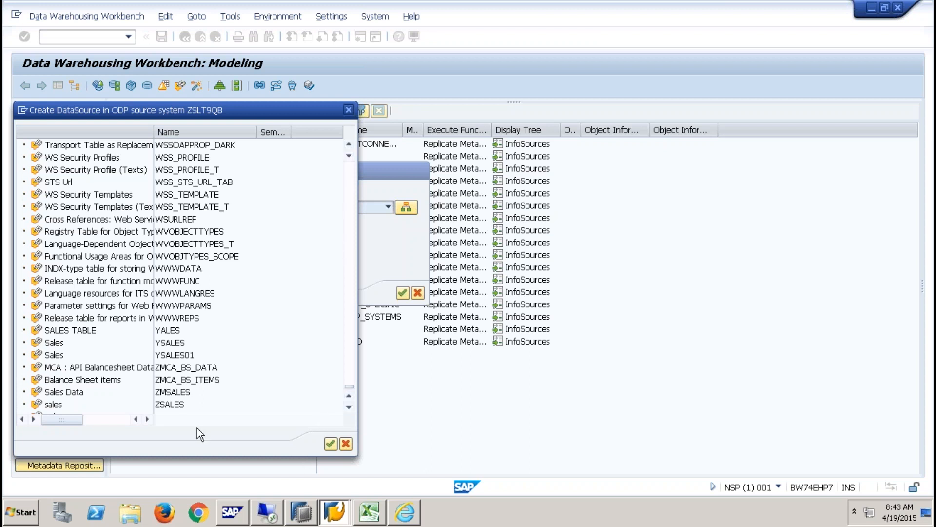
pyautogui.doubleClick(169, 404)
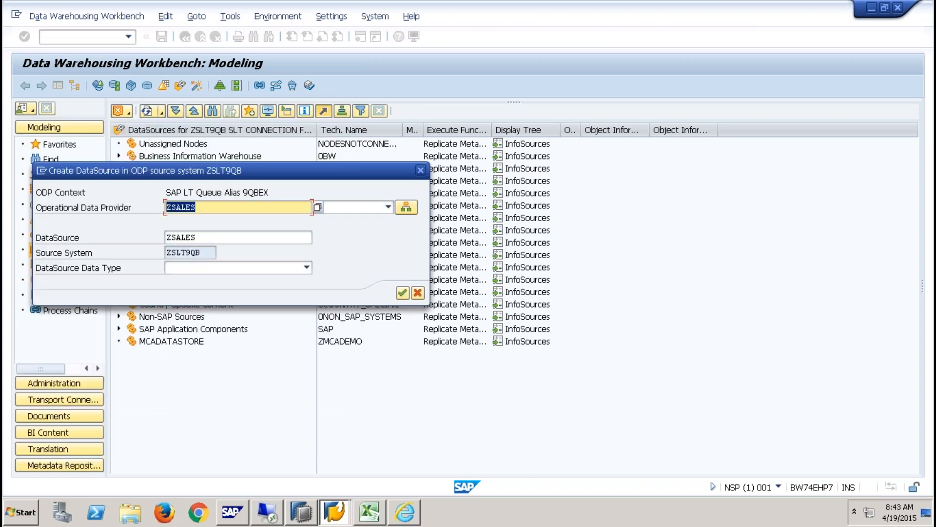
pyautogui.click(174, 243)
pyautogui.write('Y')
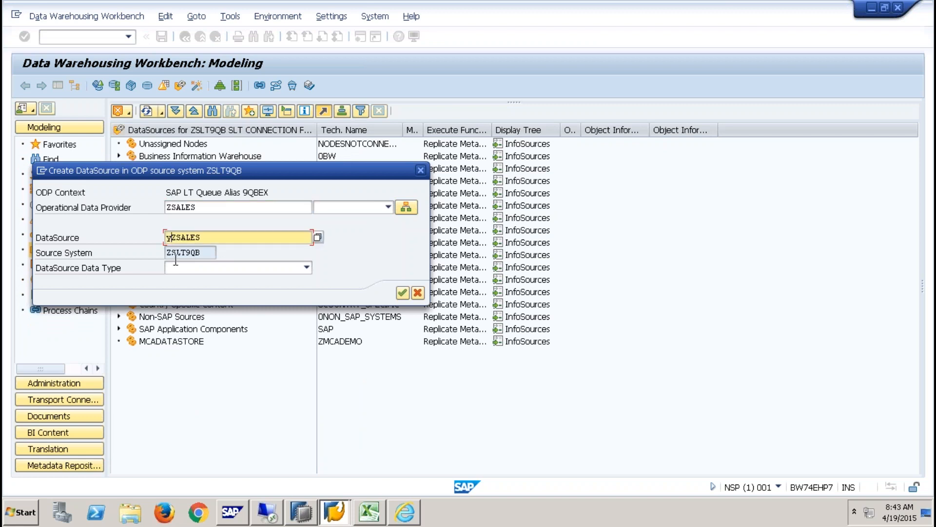
pyautogui.click(308, 268)
pyautogui.click(239, 280)
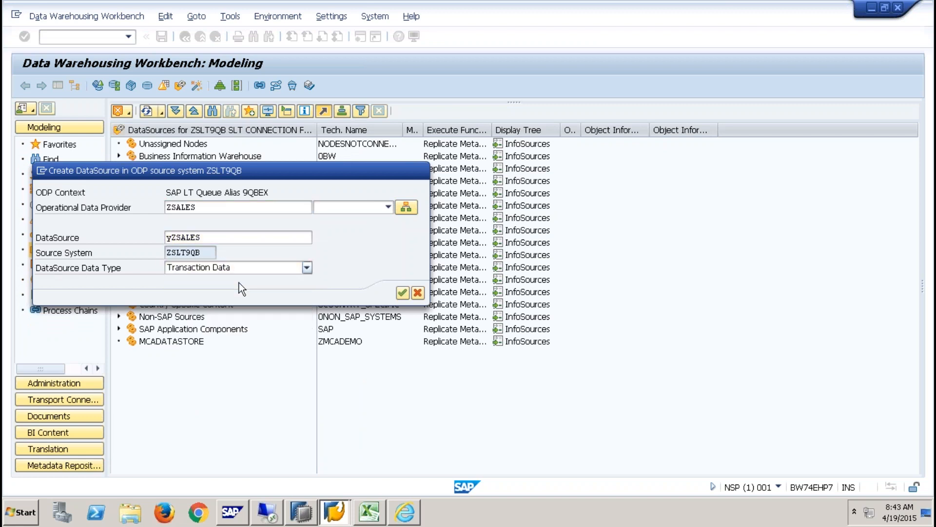
# - Create the YZSALES DataSource and use YZSALES as its short and medium descriptions
pyautogui.click(402, 293)
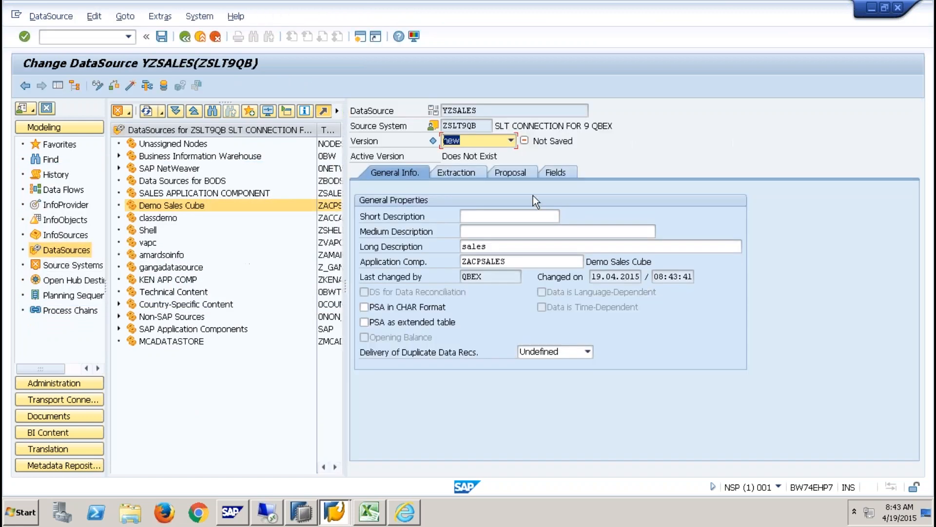
pyautogui.moveTo(477, 110); pyautogui.dragTo(423, 109)
pyautogui.hotkey('ctrl', 'c')
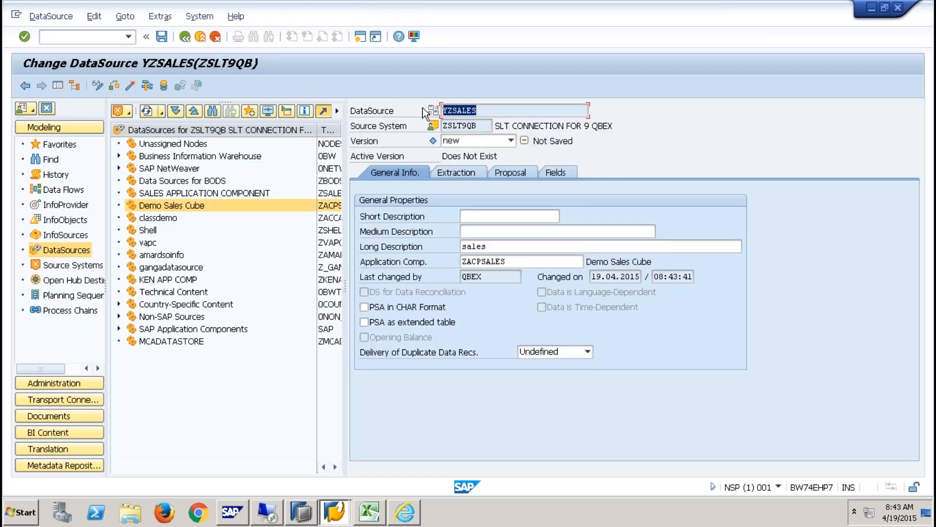
pyautogui.click(488, 216)
pyautogui.hotkey('ctrl', 'v')
pyautogui.click(525, 231)
pyautogui.hotkey('ctrl', 'v')
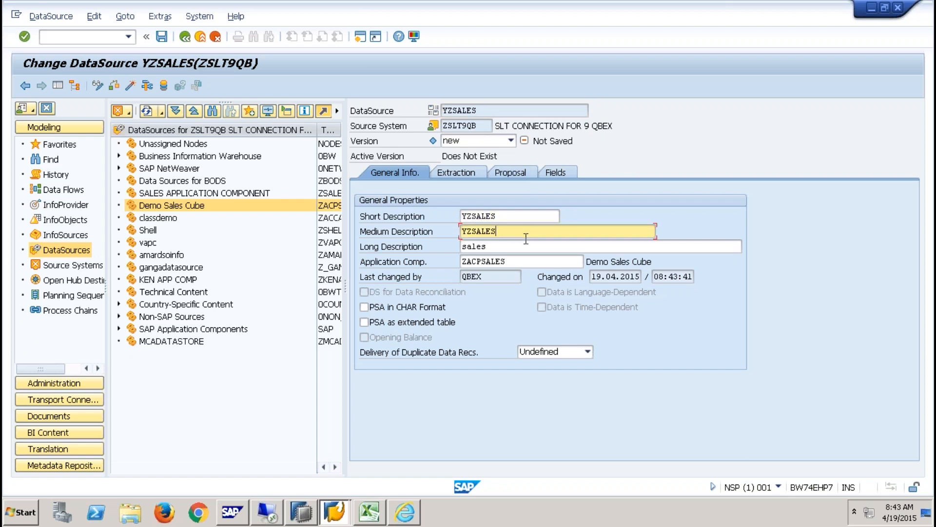
# - Review the extraction settings, then set the ERDAT field length to 8 in the proposal
pyautogui.click(454, 172)
pyautogui.click(511, 173)
pyautogui.click(453, 173)
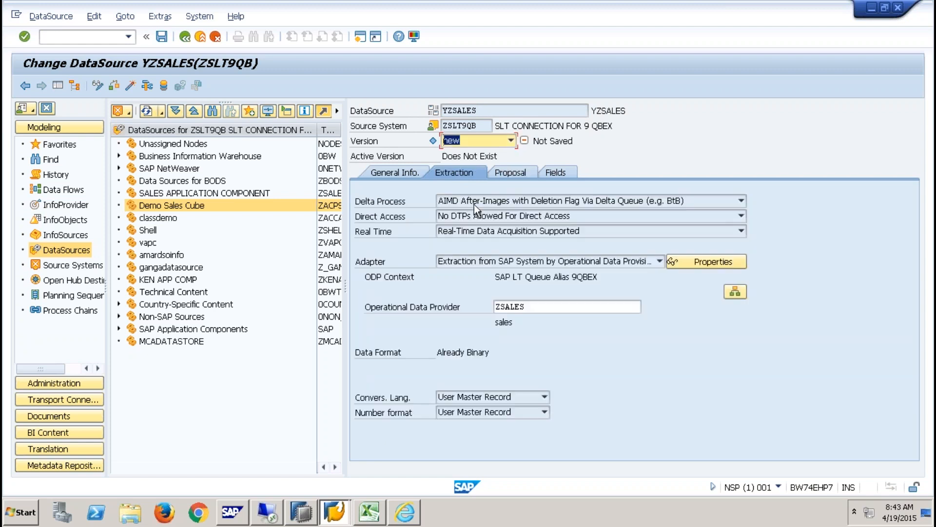
pyautogui.click(496, 305)
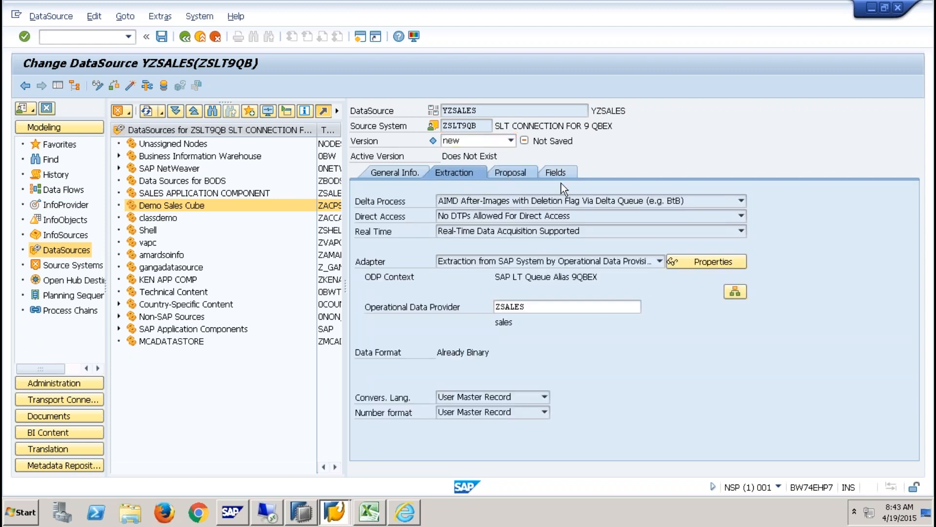
pyautogui.click(568, 172)
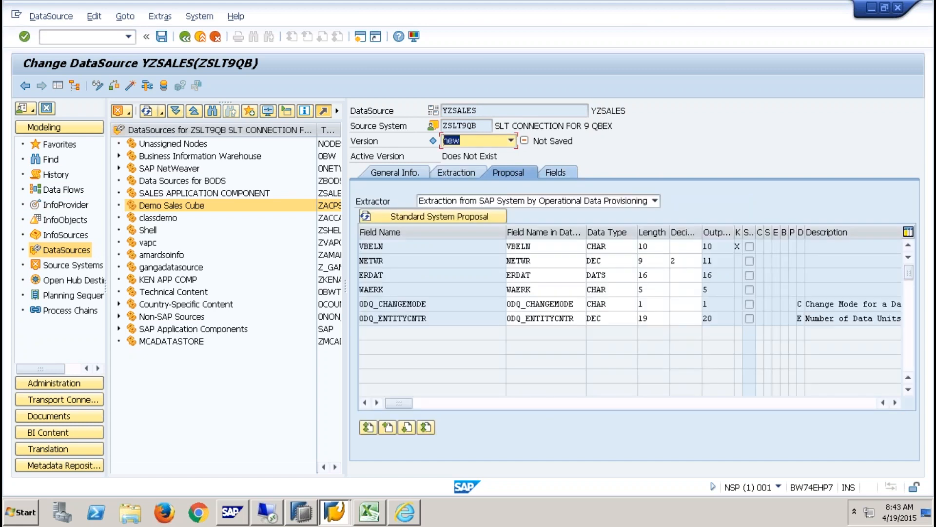
pyautogui.click(653, 278)
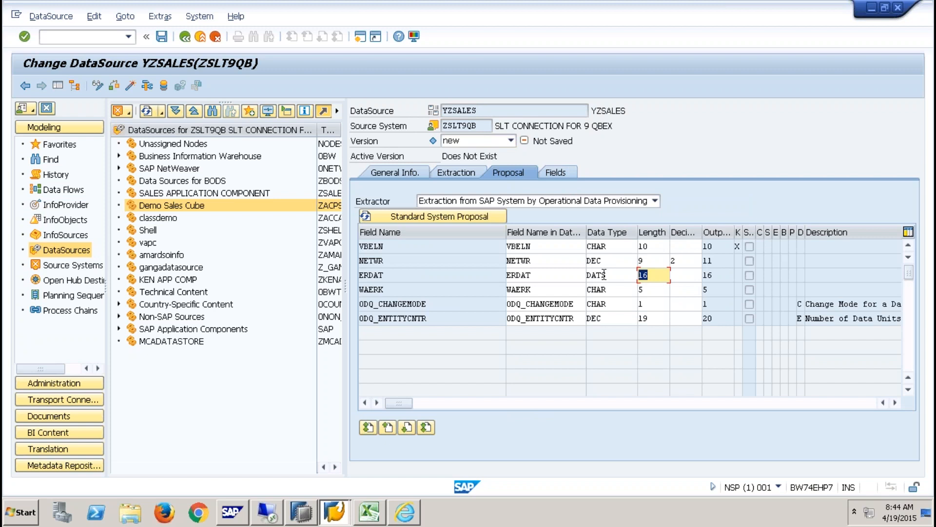
pyautogui.write('8')
pyautogui.press('Return')
# - Copy the proposal changes into the fields, activate DataSource YZSALES, and return to the workbench
pyautogui.click(561, 170)
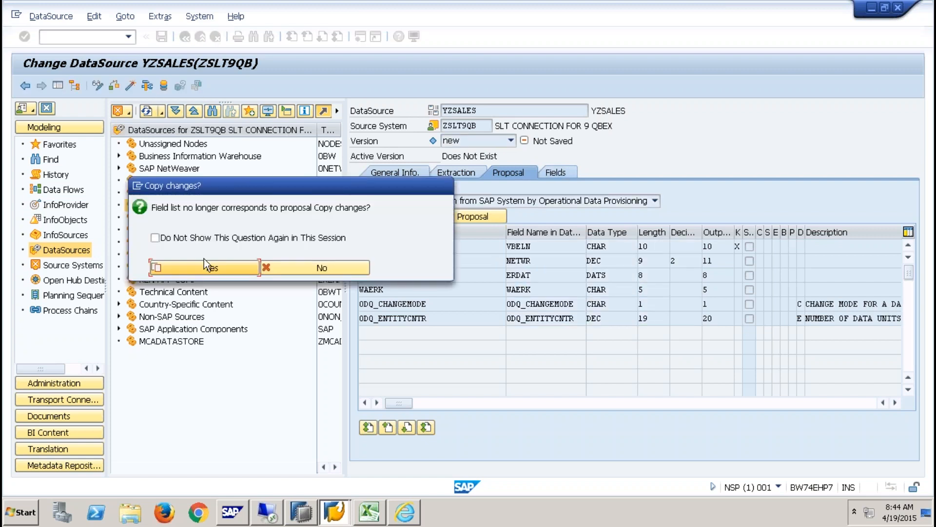
pyautogui.click(204, 267)
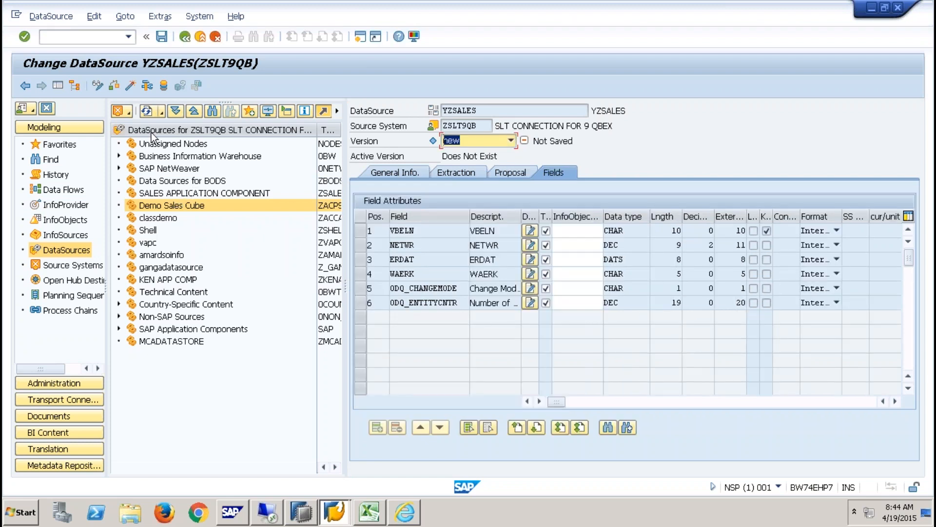
pyautogui.click(130, 85)
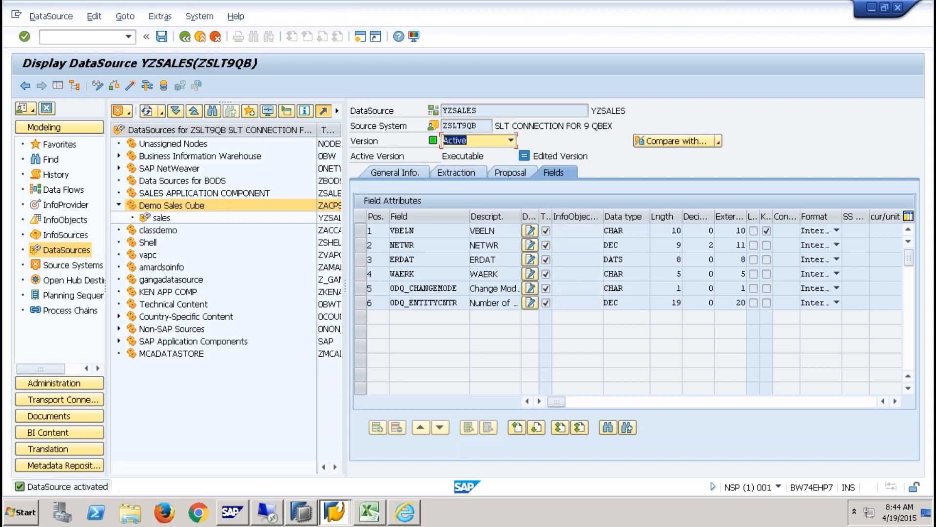
pyautogui.click(203, 37)
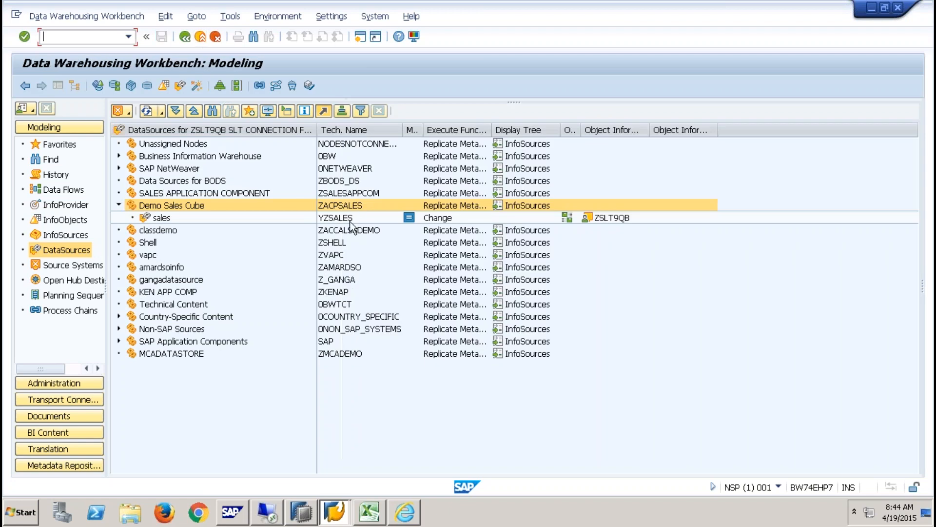
# - Create a new DataStore object named YZSALES under Types of DSOs
pyautogui.click(64, 205)
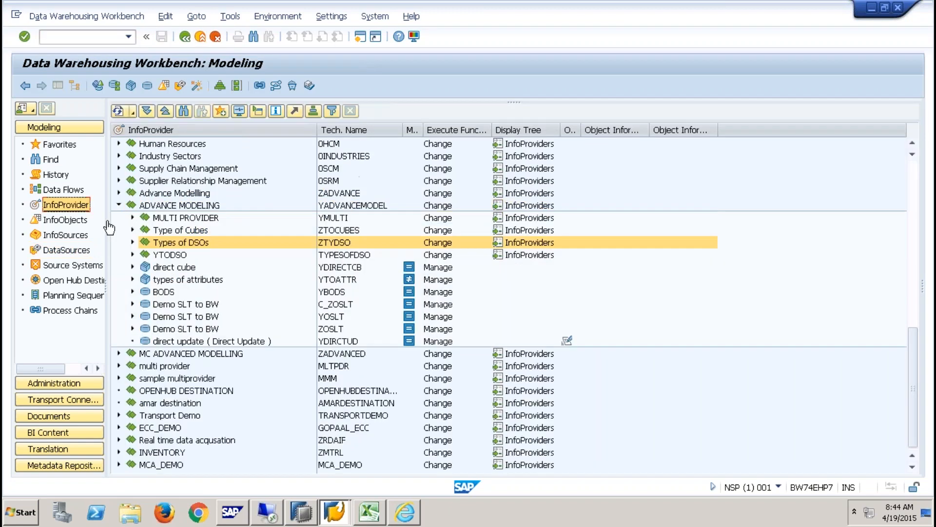
pyautogui.rightClick(194, 243)
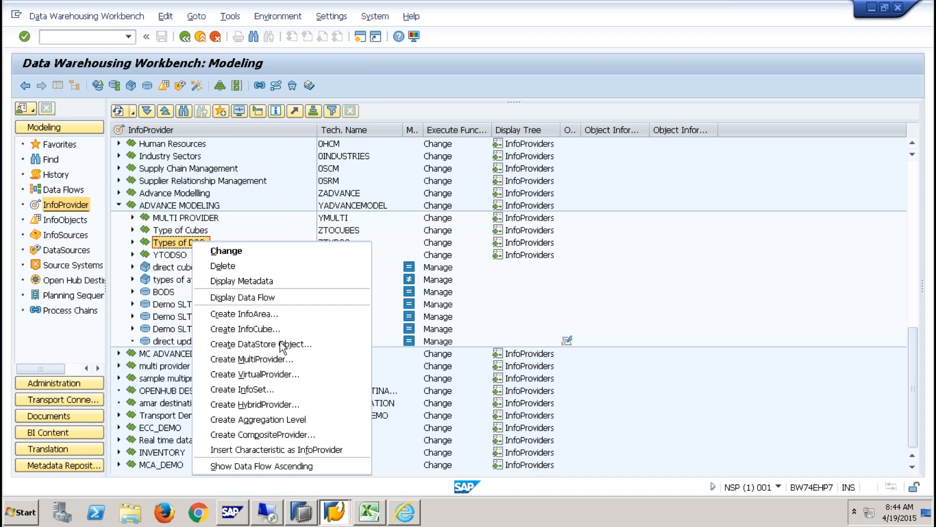
pyautogui.click(281, 345)
pyautogui.write('YZSALES')
pyautogui.click(383, 338)
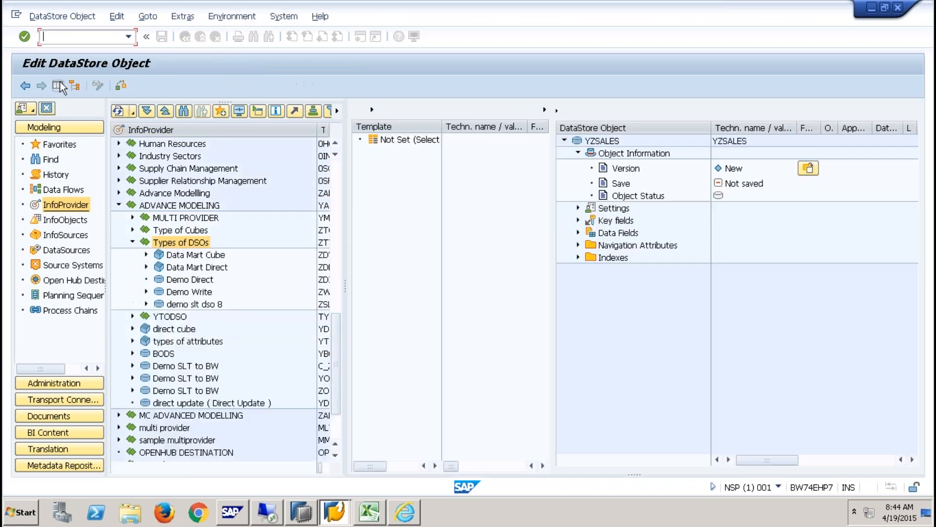
pyautogui.click(57, 86)
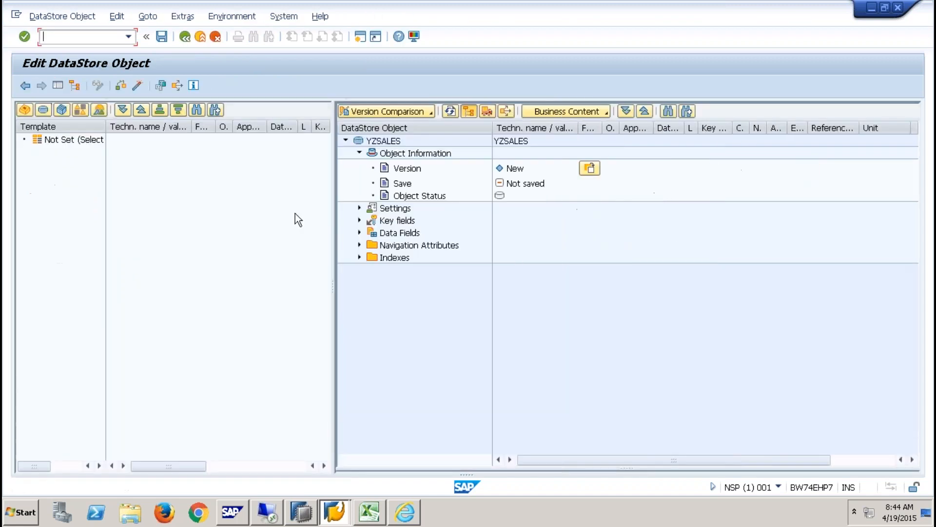
# - Check the DSO type and add VBELN as the key field via direct InfoObject input
pyautogui.rightClick(388, 224)
pyautogui.click(359, 207)
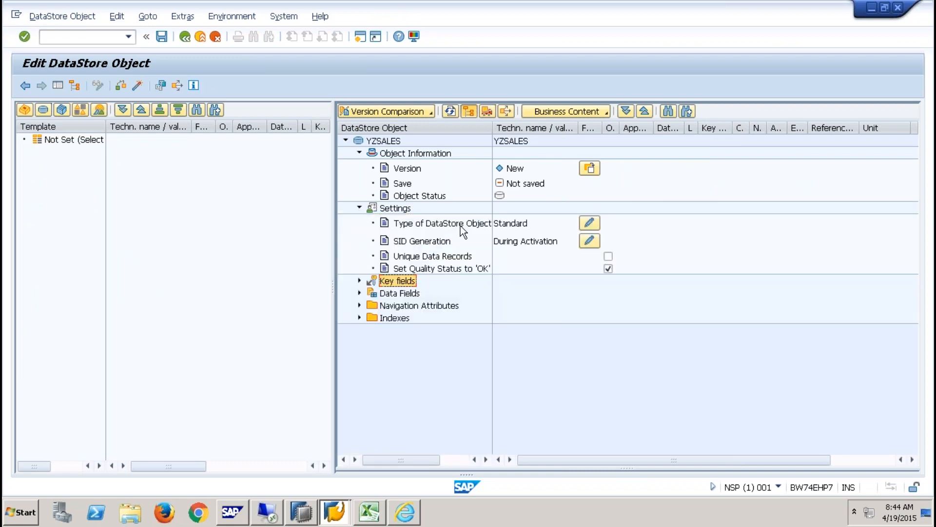
pyautogui.rightClick(411, 280)
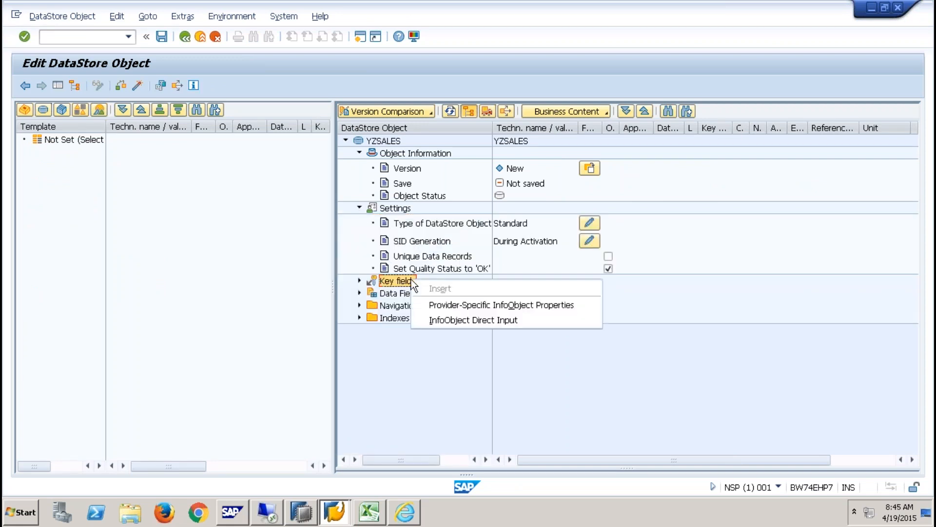
pyautogui.click(462, 320)
pyautogui.write('v')
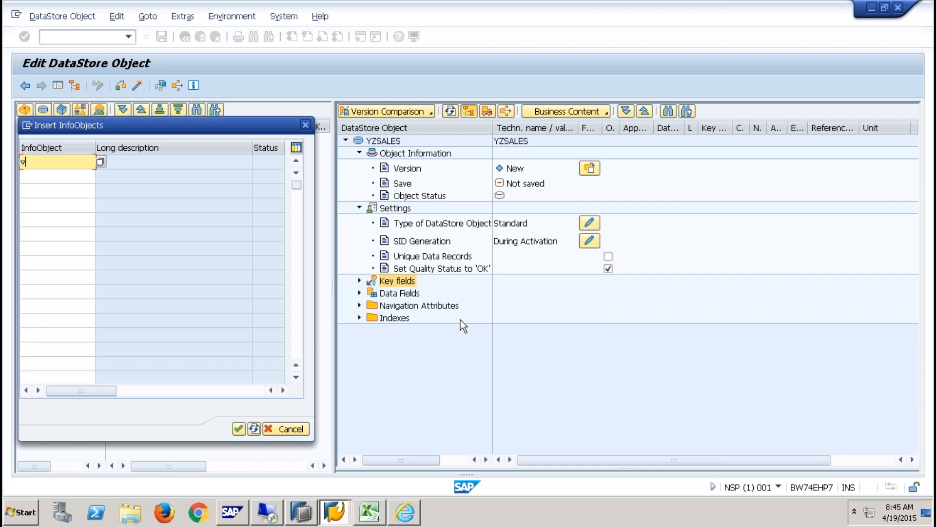
pyautogui.write('beln')
pyautogui.click(238, 428)
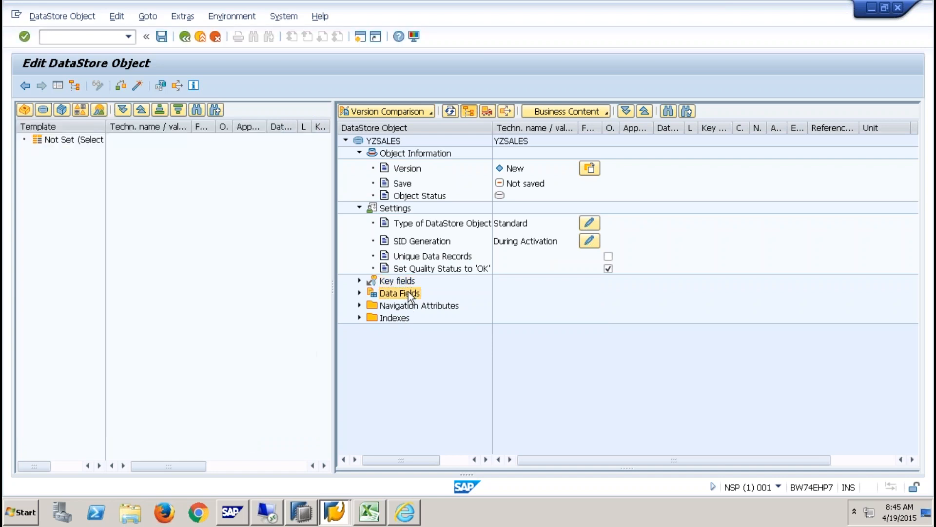
# - Add 0CALDAY and NETWR as data fields via direct InfoObject input
pyautogui.rightClick(409, 292)
pyautogui.click(488, 367)
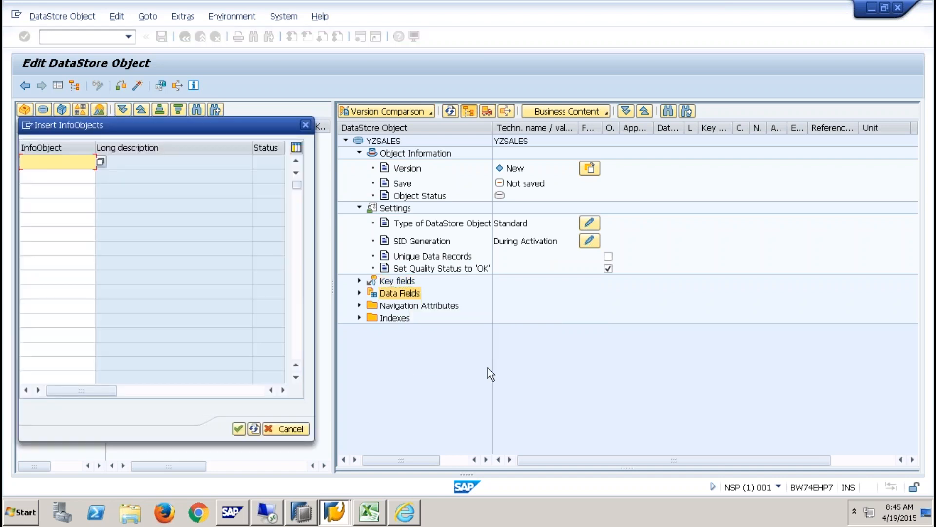
pyautogui.write('0calday')
pyautogui.click(69, 176)
pyautogui.write('netwr')
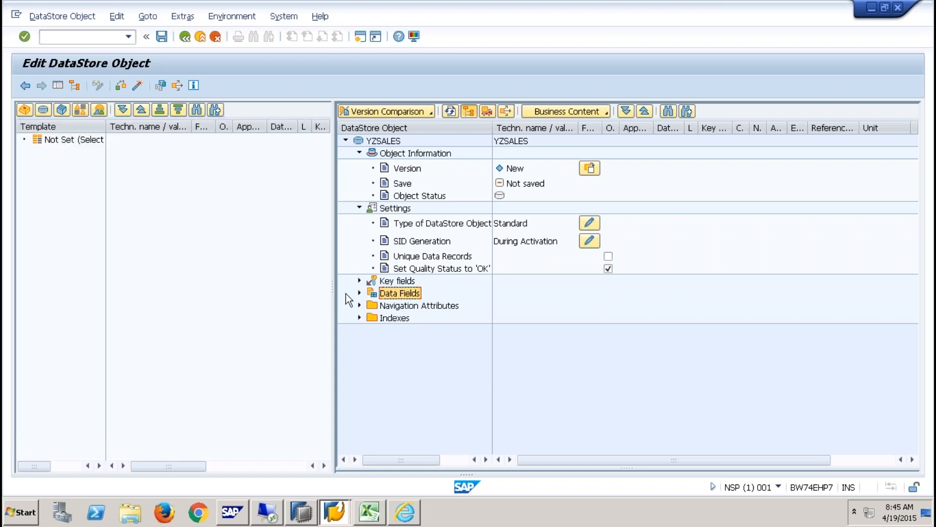
pyautogui.click(359, 280)
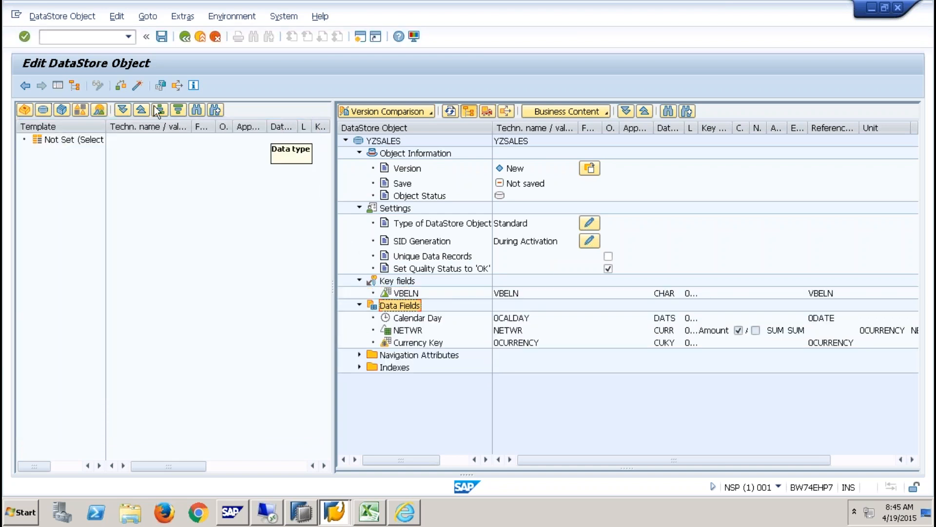
# - Check the YZSALES DataStore object, activate it past the warnings, and exit the editor
pyautogui.click(139, 86)
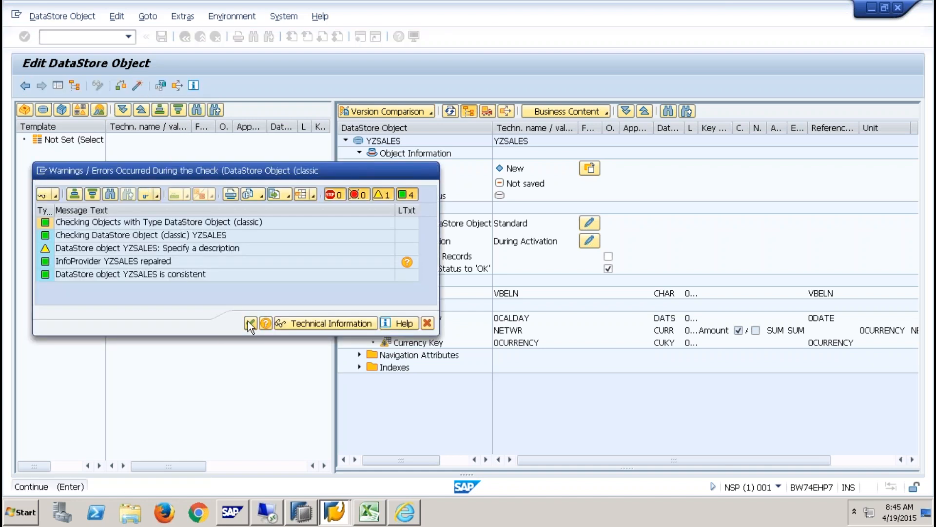
pyautogui.click(250, 324)
pyautogui.click(210, 312)
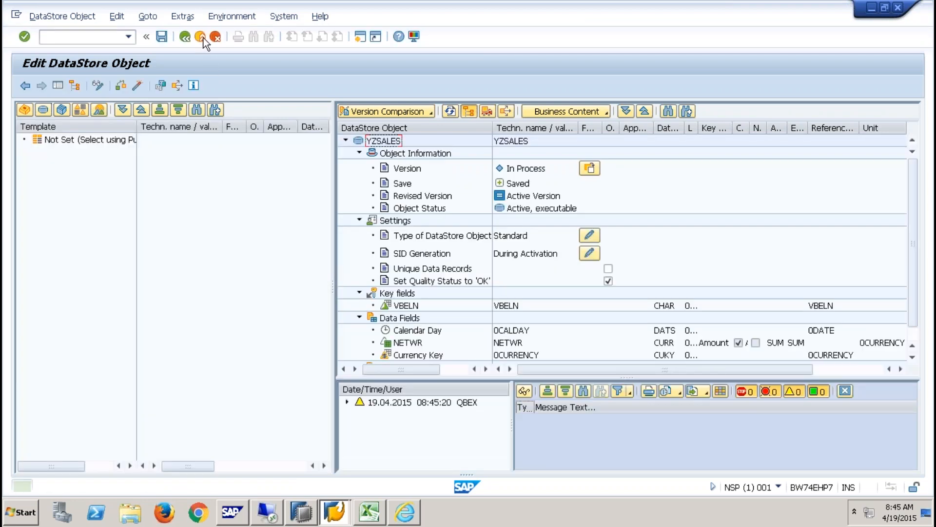
pyautogui.click(201, 38)
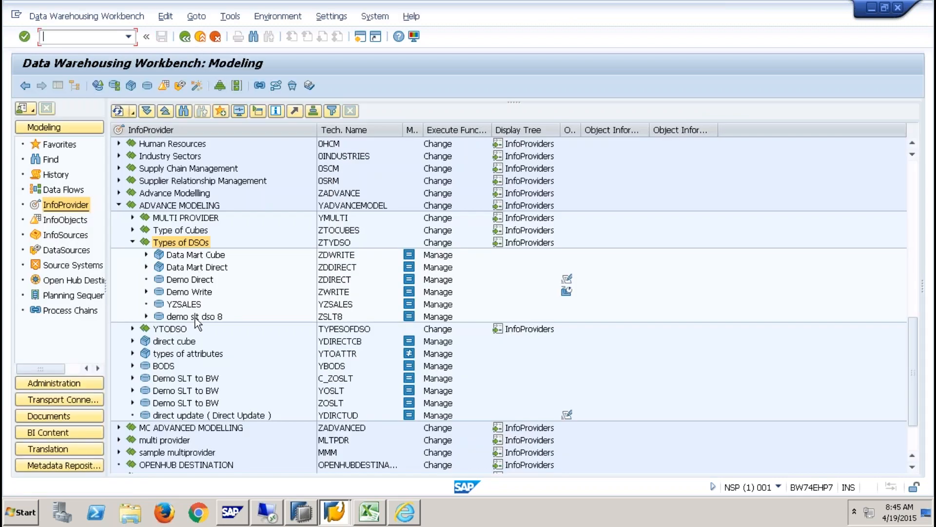
# - Create a transformation into YZSALES with DataSource YZSALES from source system ZSLT9QB as source
pyautogui.rightClick(194, 307)
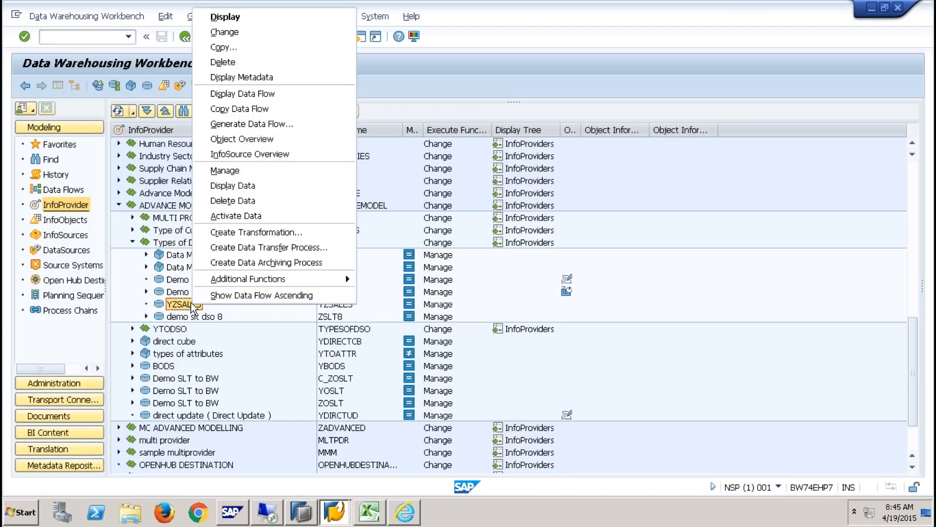
pyautogui.click(265, 231)
pyautogui.click(217, 344)
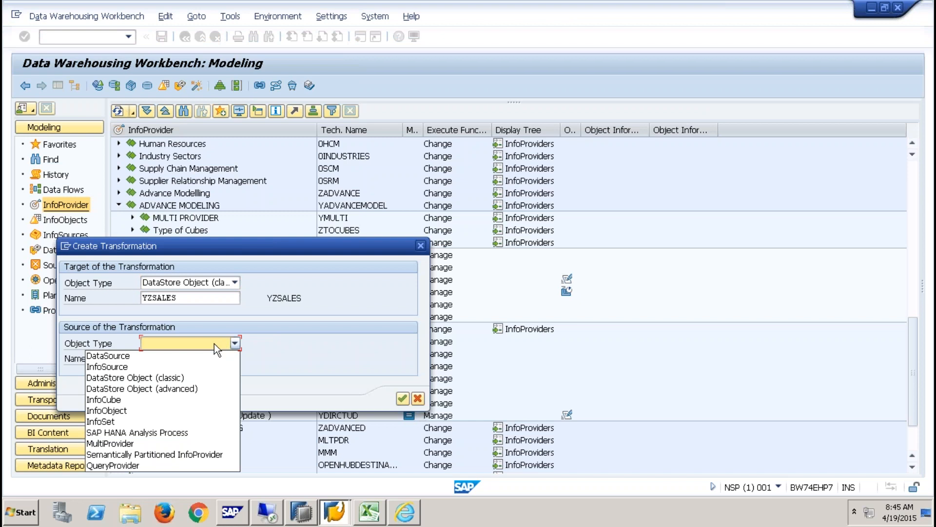
pyautogui.click(134, 356)
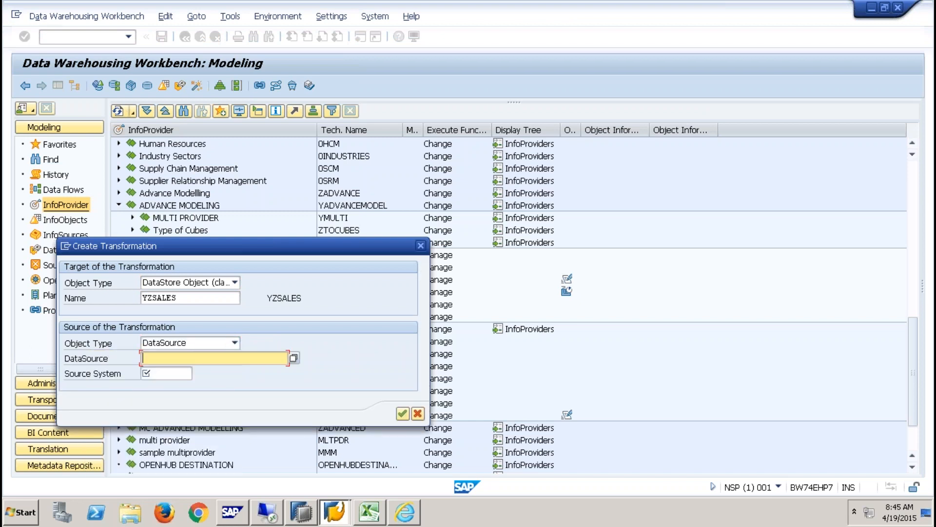
pyautogui.write('YZSALES')
pyautogui.press('Tab')
pyautogui.write('FLAT')
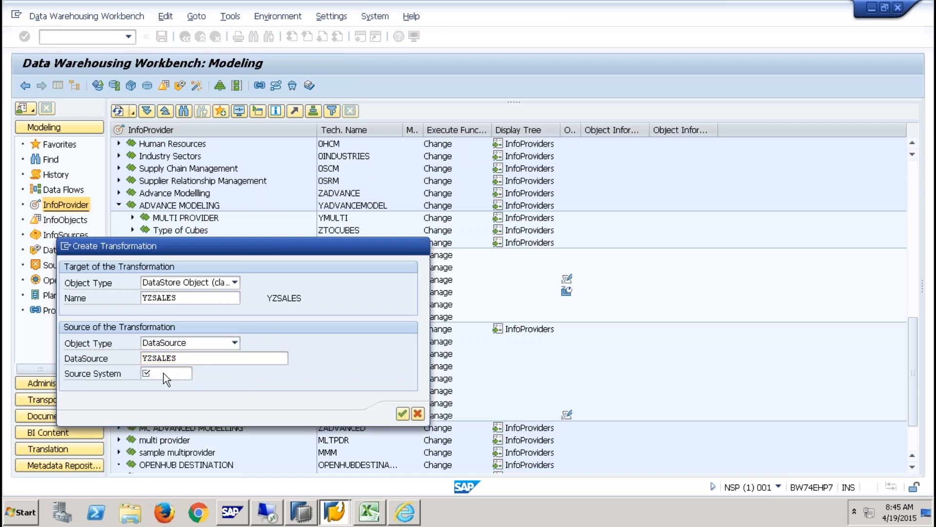
pyautogui.press('Return')
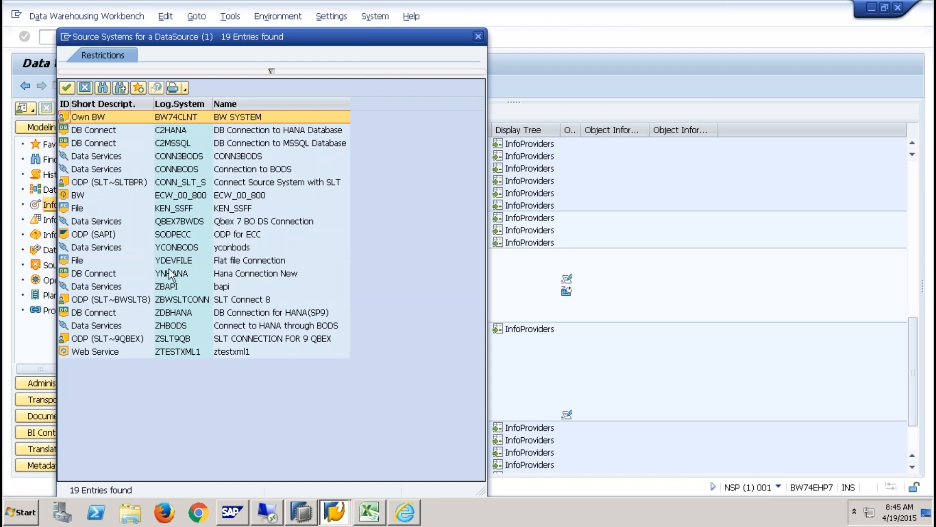
pyautogui.doubleClick(116, 340)
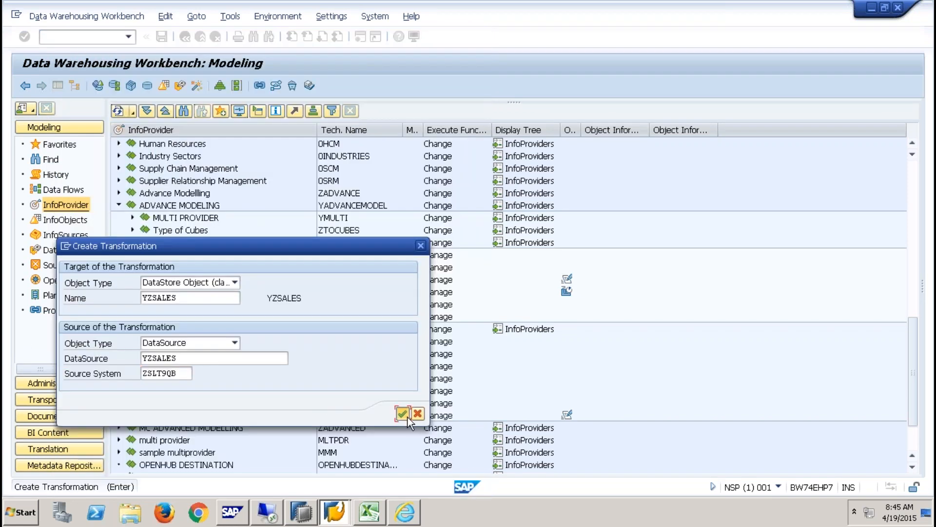
pyautogui.click(407, 415)
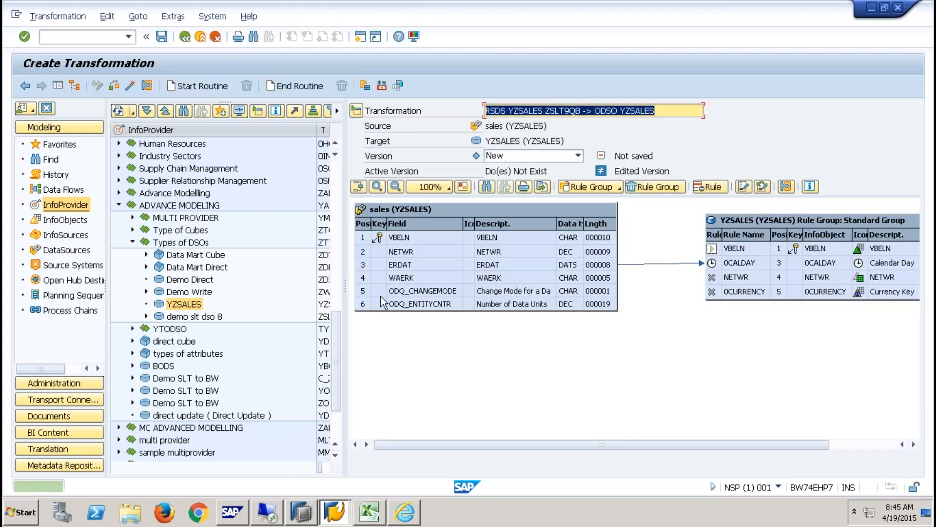
# - Map VBELN, NETWR and WAERK (to 0CURRENCY), then activate the transformation
pyautogui.moveTo(607, 237); pyautogui.dragTo(717, 247)
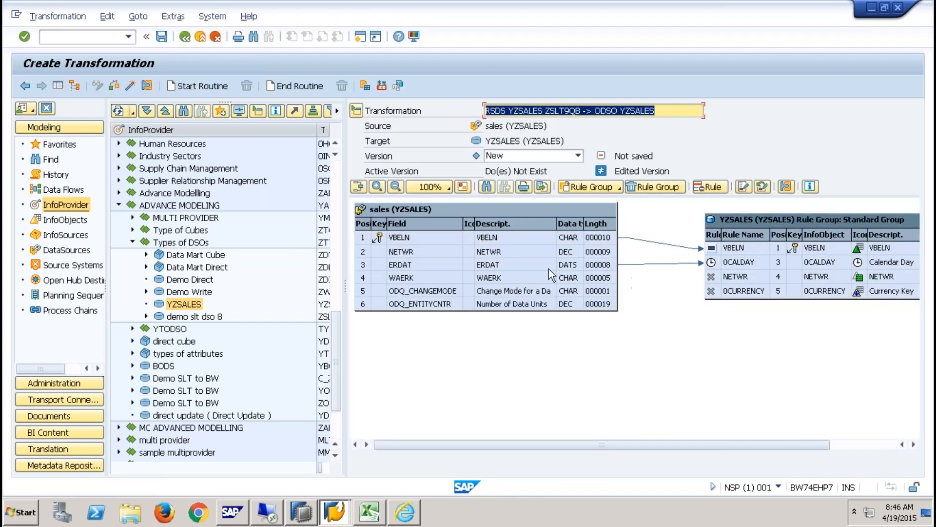
pyautogui.moveTo(545, 255); pyautogui.dragTo(705, 277)
pyautogui.moveTo(538, 279); pyautogui.dragTo(721, 290)
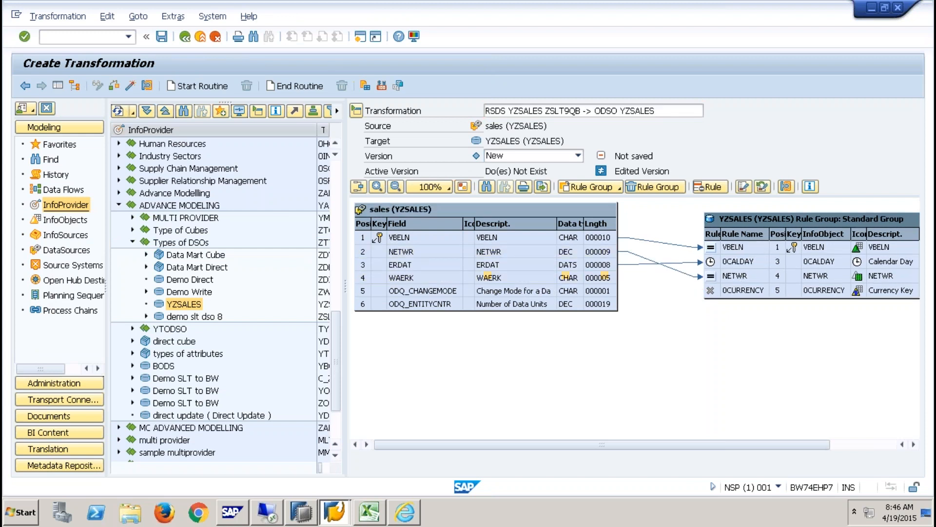
pyautogui.click(130, 85)
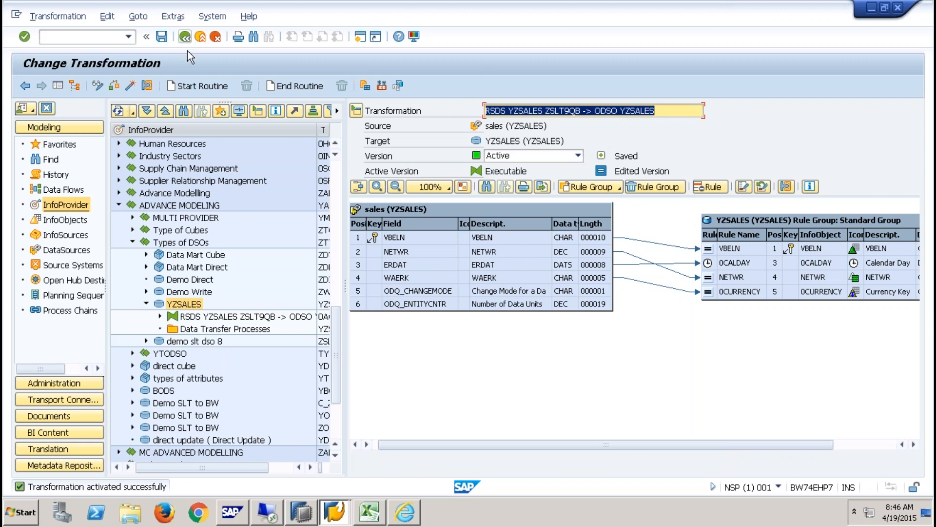
# - Return to the workbench and expand the YZSALES transformation node to its Data Transfer Processes folder
pyautogui.click(185, 37)
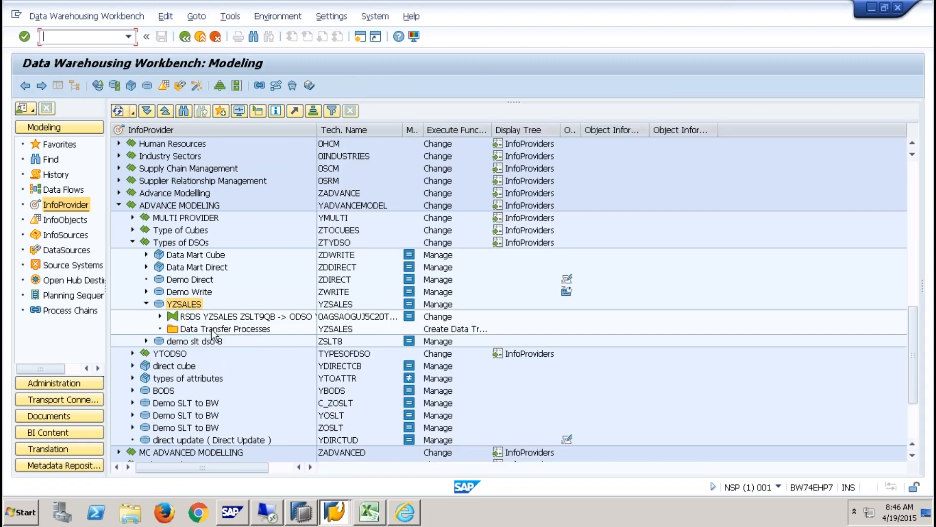
pyautogui.rightClick(195, 330)
pyautogui.click(160, 316)
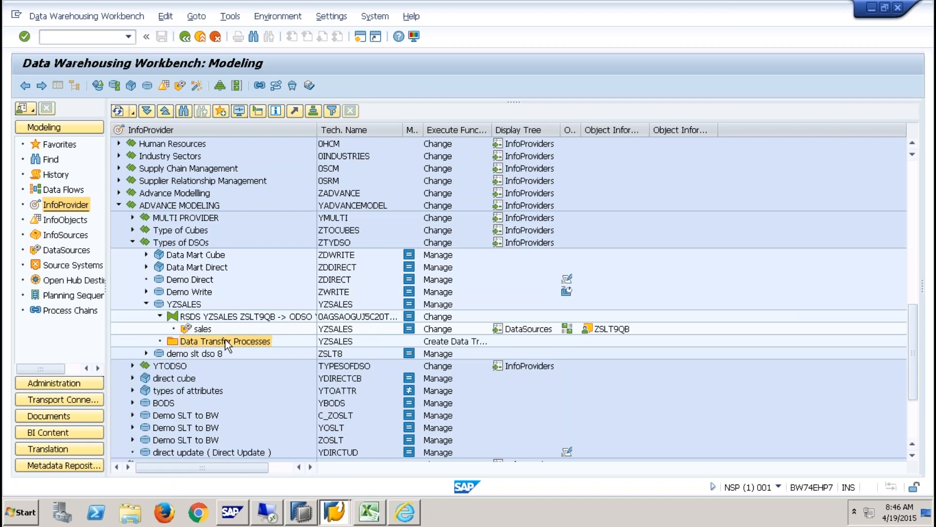
pyautogui.rightClick(227, 344)
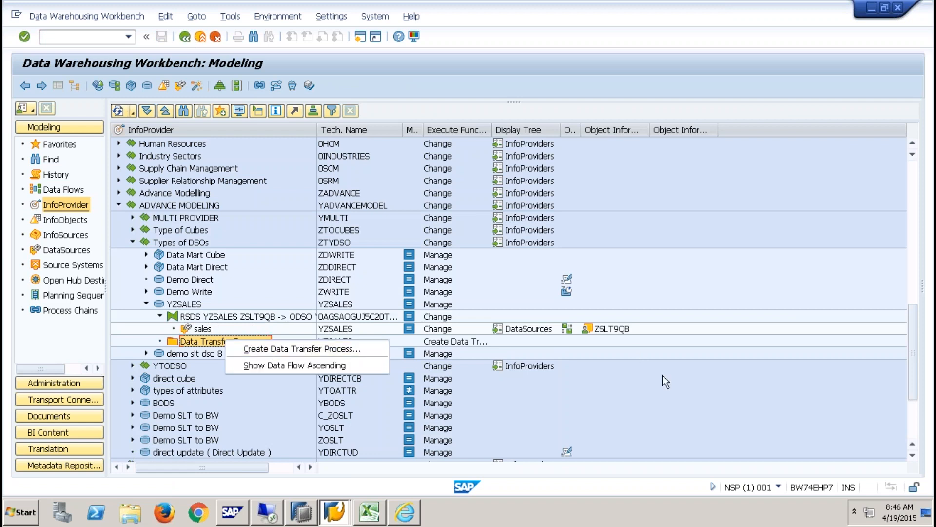
pyautogui.click(639, 393)
# - Inspect the SLT replication queues in the ODQMON delta queue monitor, then return to the Data Transfer Processes folder
pyautogui.click(326, 517)
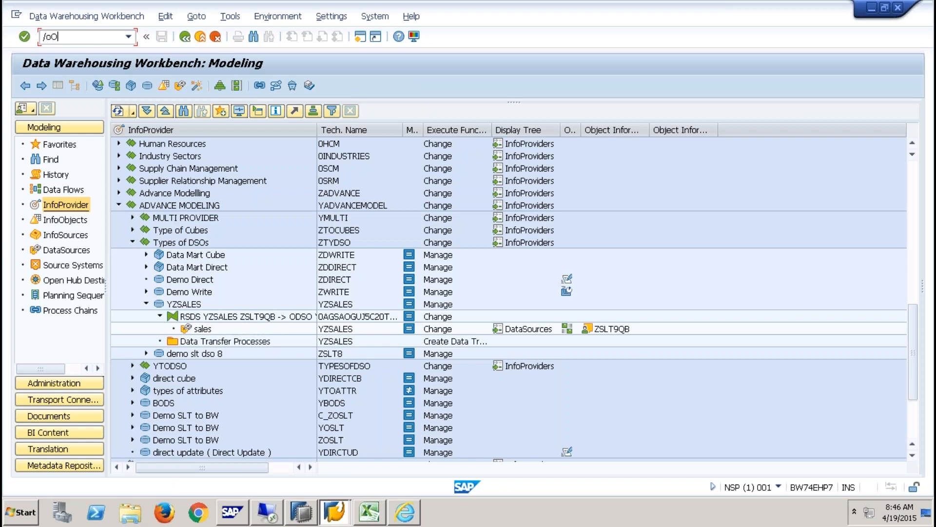
pyautogui.press('Return')
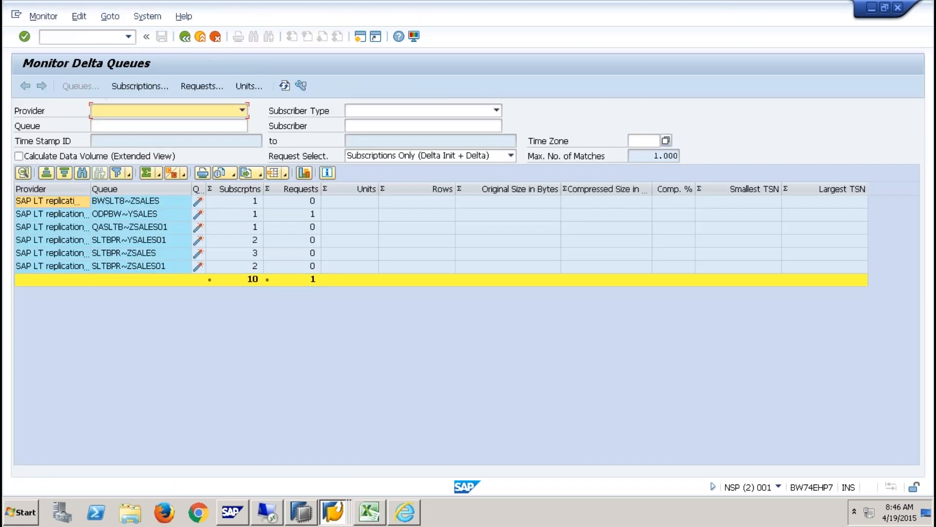
pyautogui.click(125, 204)
pyautogui.click(127, 217)
pyautogui.click(131, 240)
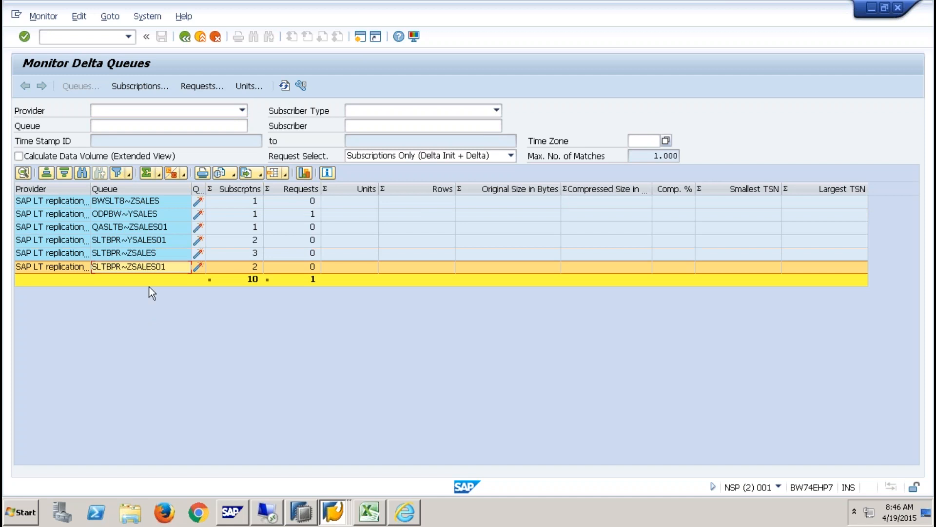
pyautogui.hotkey('alt', 'Tab')
pyautogui.rightClick(229, 343)
# - Create and activate DTP YZSALES / ZSLT9QB -> YZSALES, execute it, and display the request monitor
pyautogui.click(265, 352)
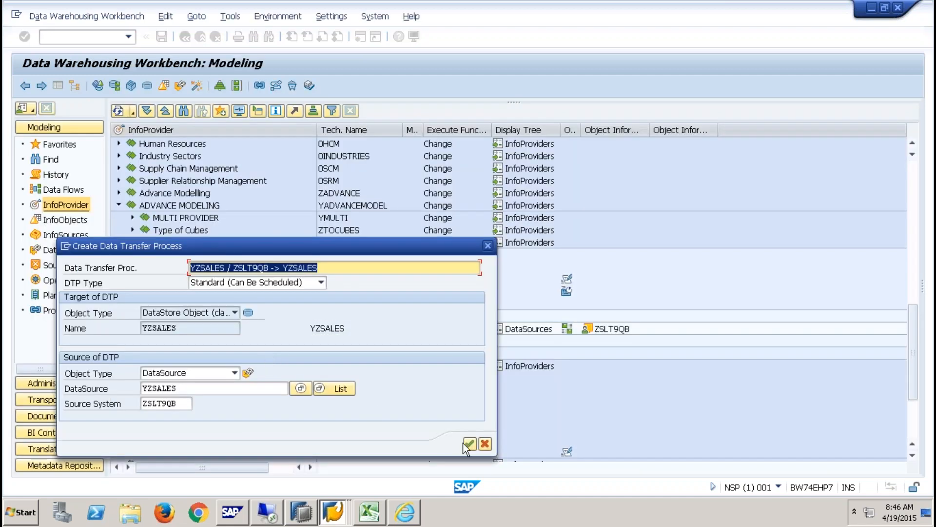
pyautogui.click(469, 444)
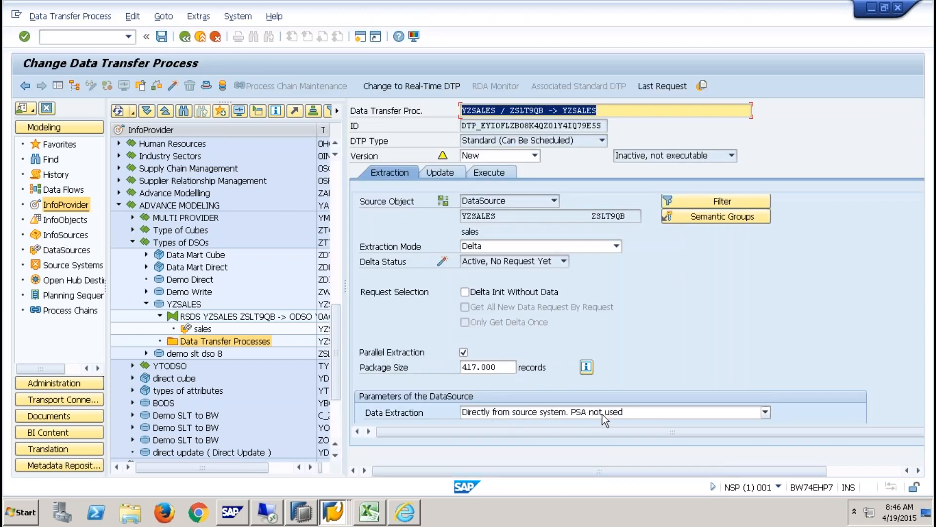
pyautogui.click(168, 84)
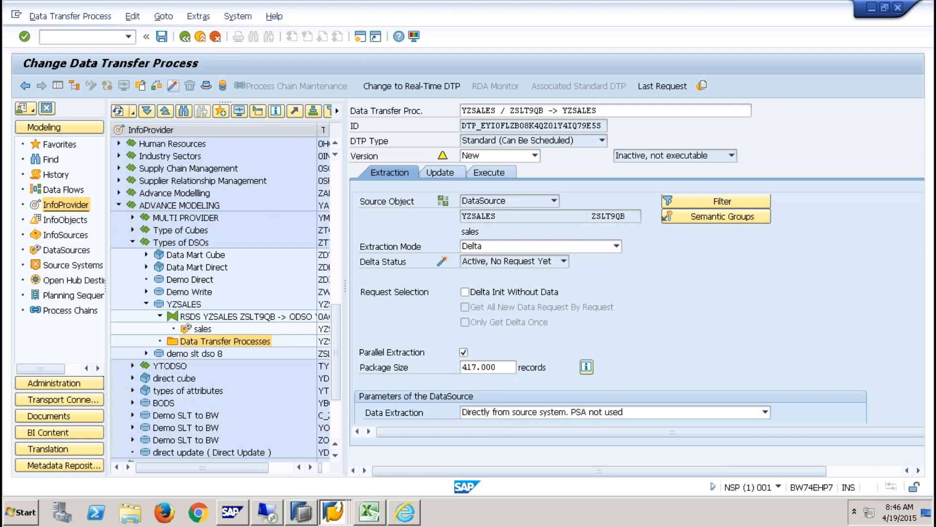
pyautogui.click(503, 173)
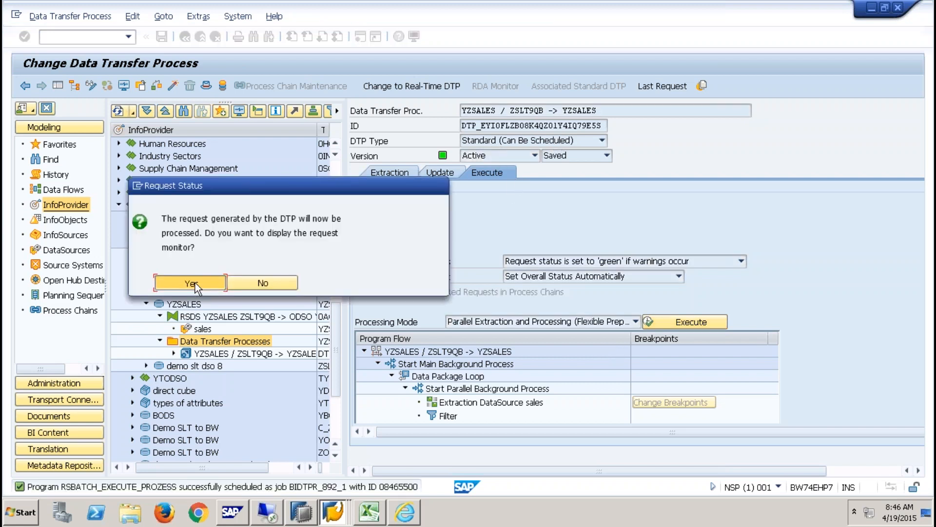
pyautogui.click(195, 283)
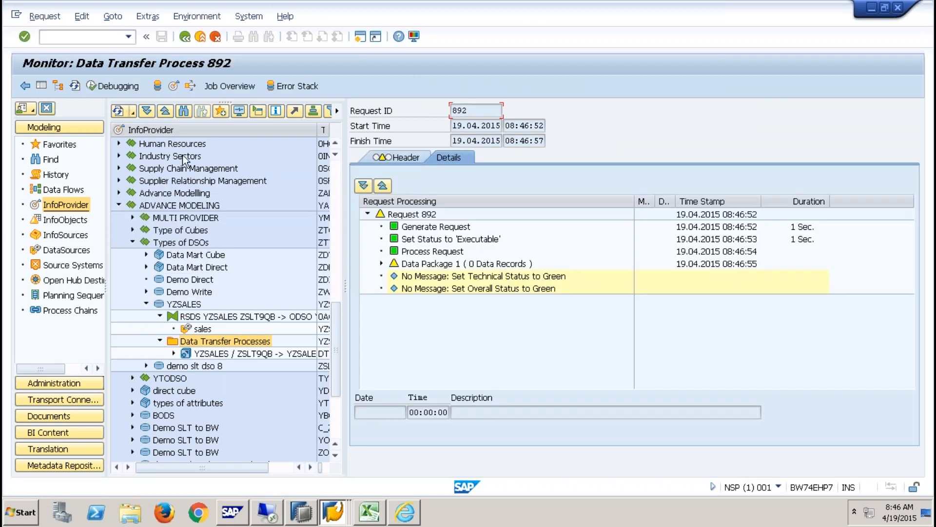
# - Refresh the request 892 monitor, expand Data Package 1, then open the ABAP Dictionary with /OSE11
pyautogui.click(74, 85)
pyautogui.click(74, 86)
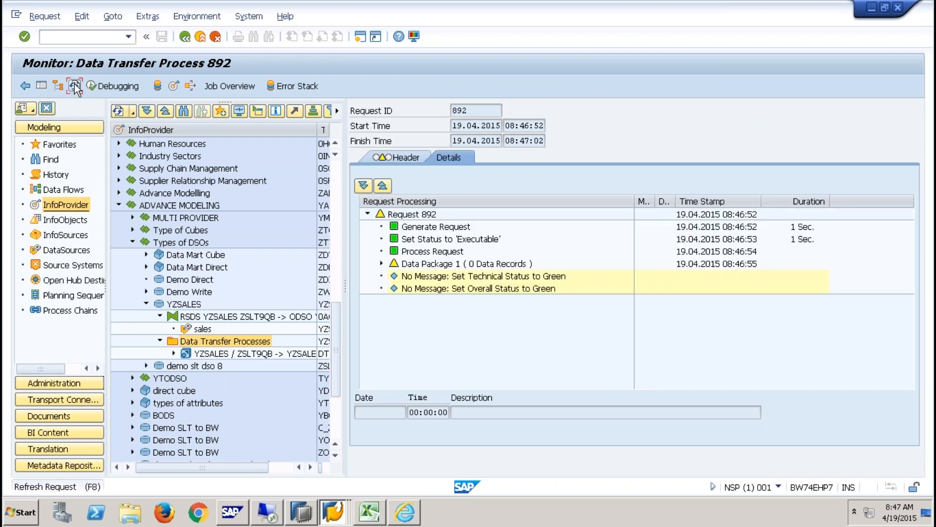
pyautogui.click(381, 264)
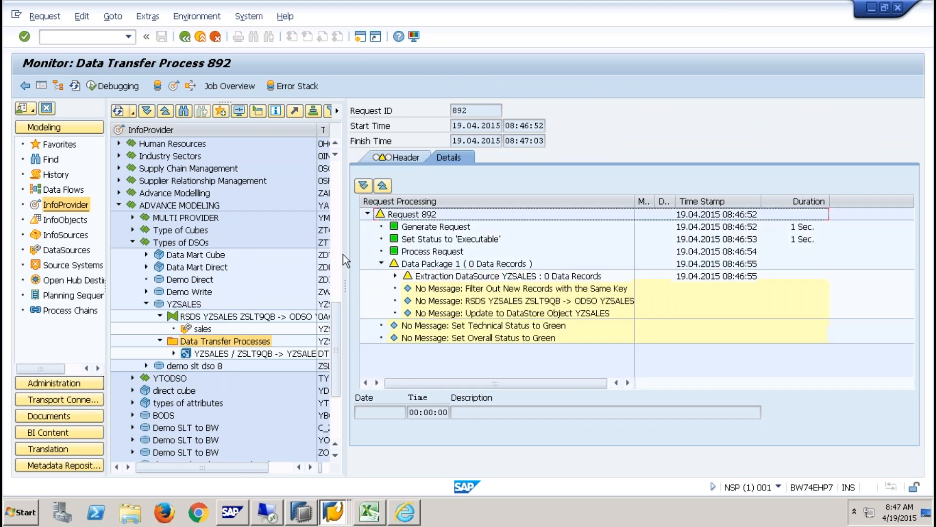
pyautogui.click(75, 86)
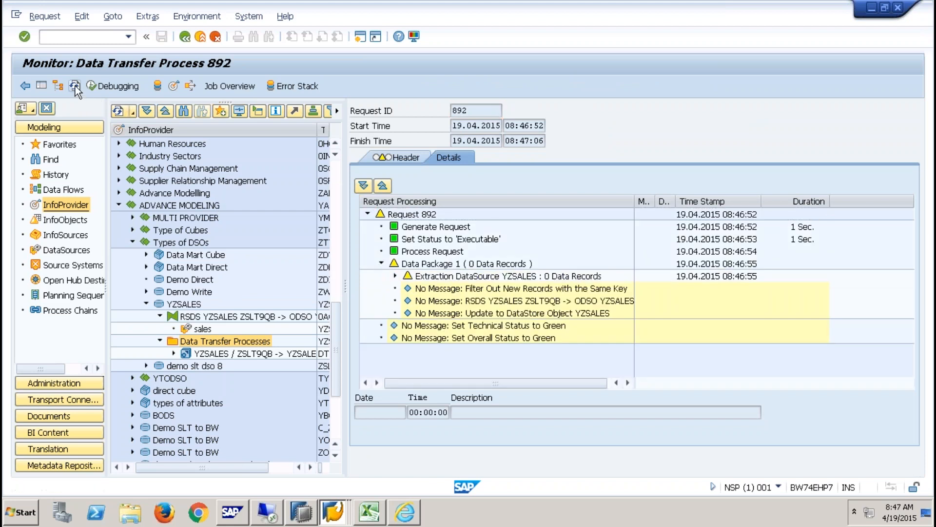
pyautogui.click(75, 86)
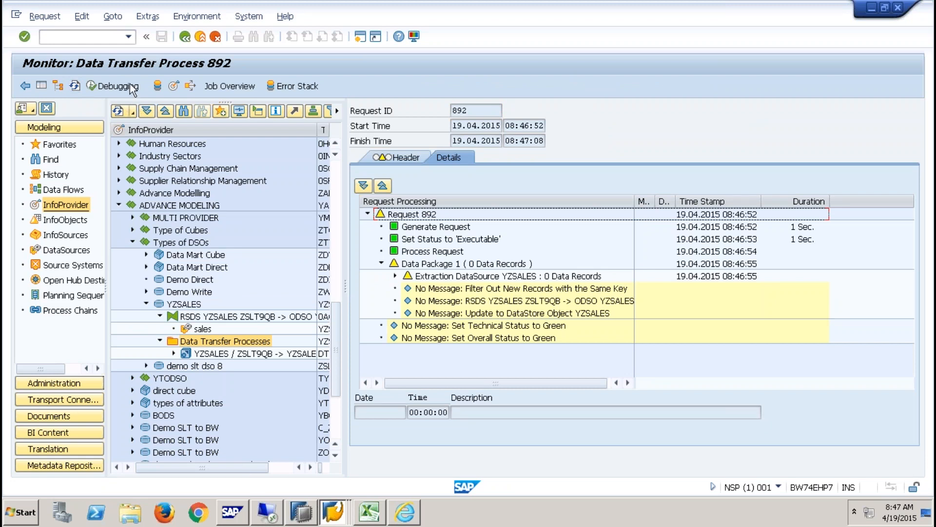
pyautogui.click(64, 35)
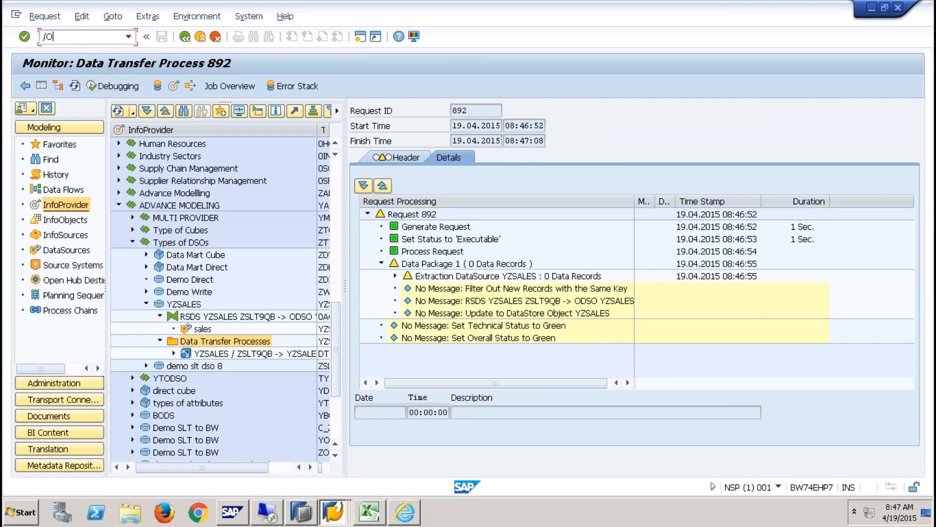
pyautogui.press('Return')
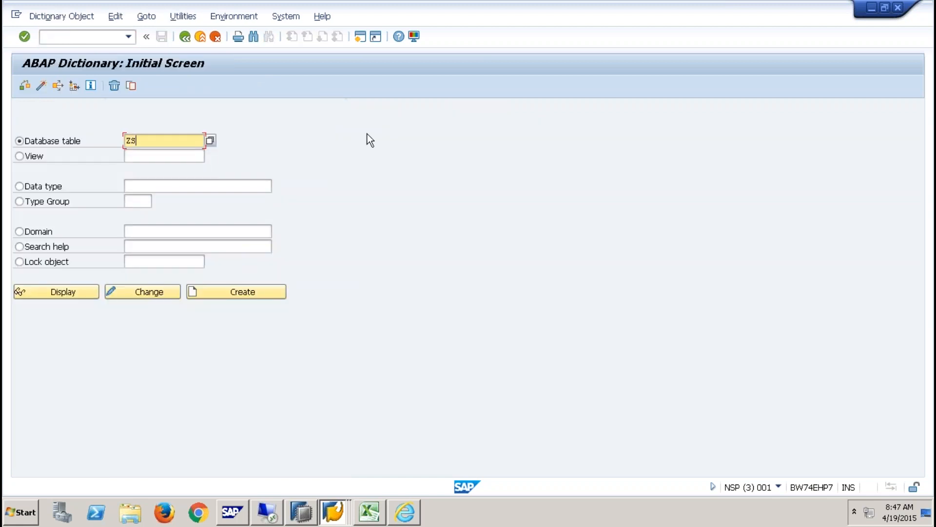
# - Display the contents of table ZSALES in SE11, then switch back to the request monitor
pyautogui.write('ZSALES')
pyautogui.click(74, 295)
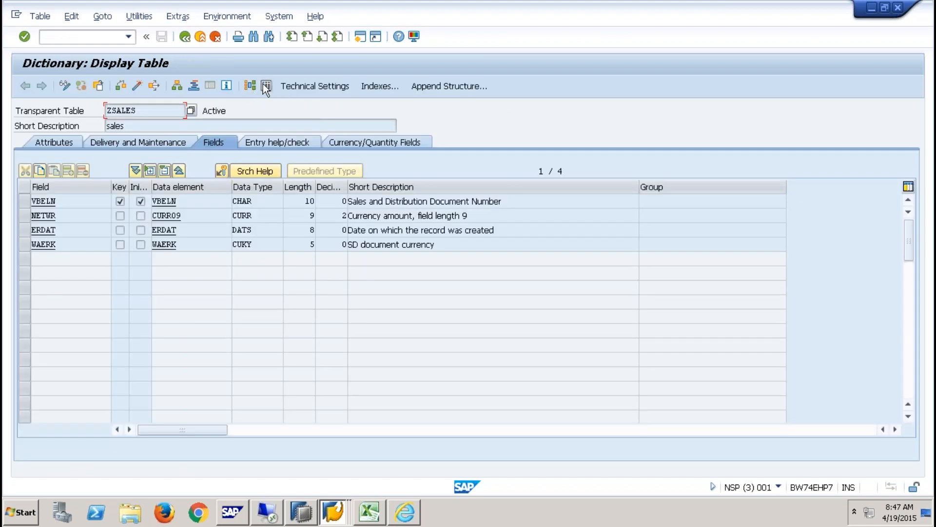
pyautogui.click(264, 86)
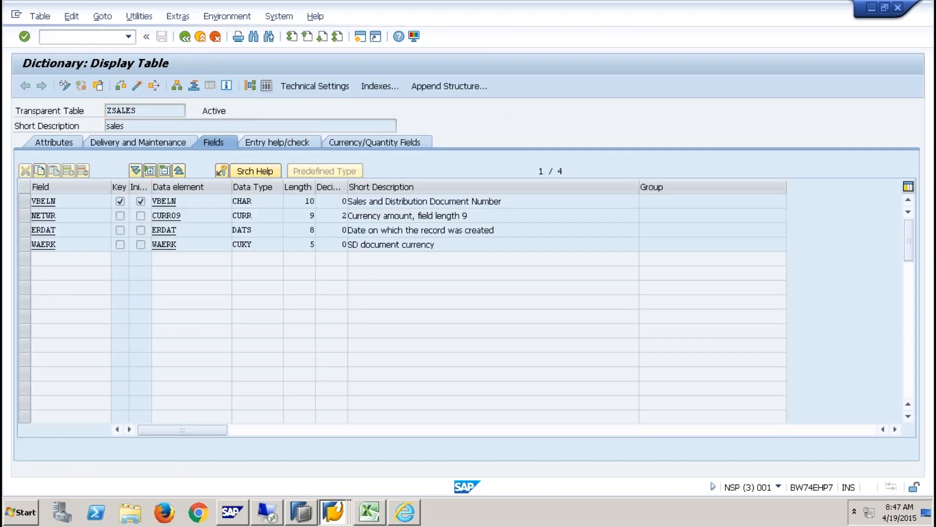
pyautogui.click(27, 84)
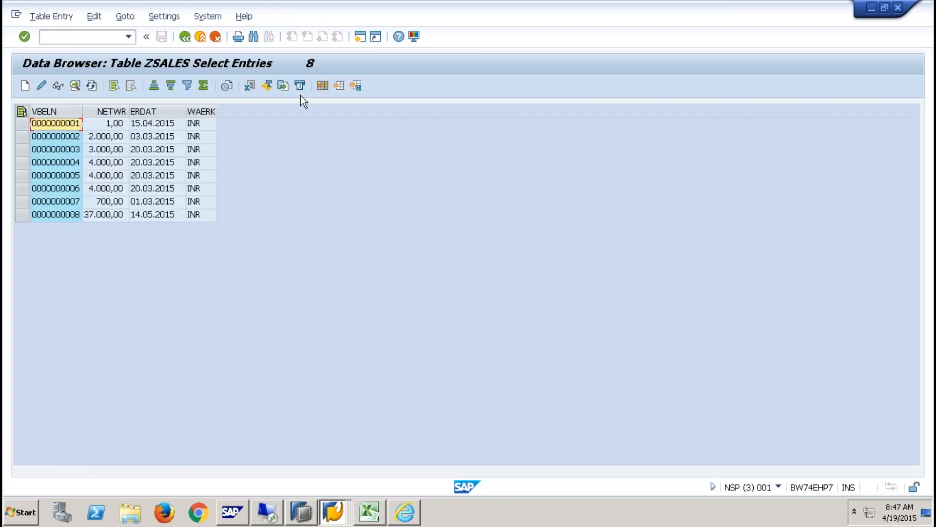
pyautogui.hotkey('alt', 'Tab')
# - Refresh request 892 until it shows 8 records loaded, then open Manage for DataStore YZSALES
pyautogui.click(75, 86)
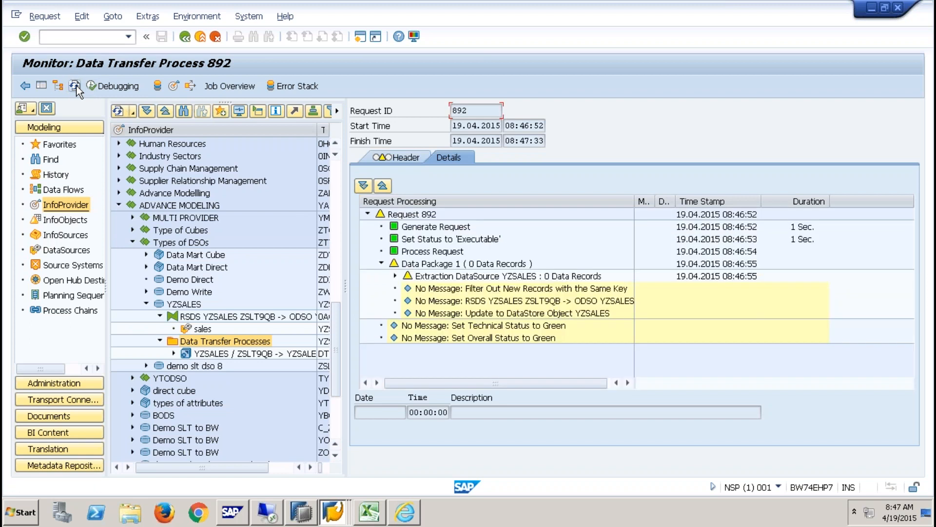
pyautogui.click(75, 86)
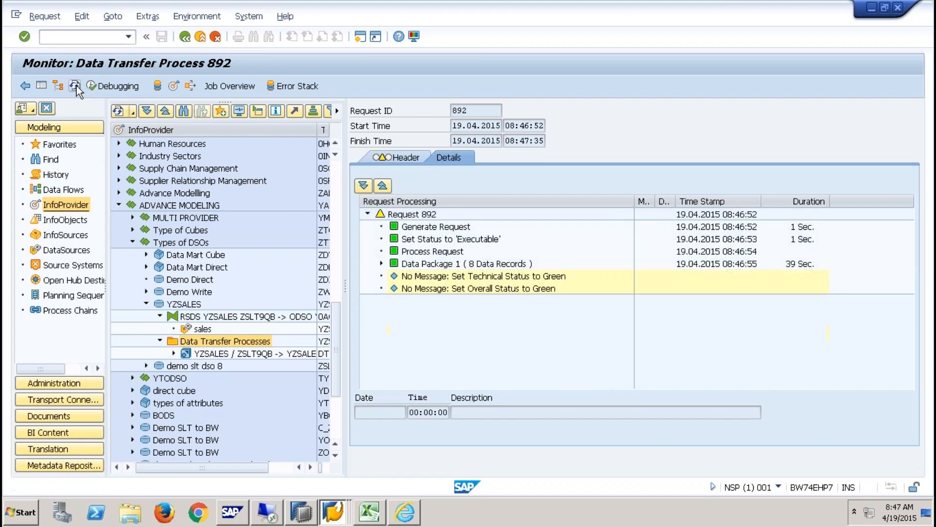
pyautogui.click(75, 86)
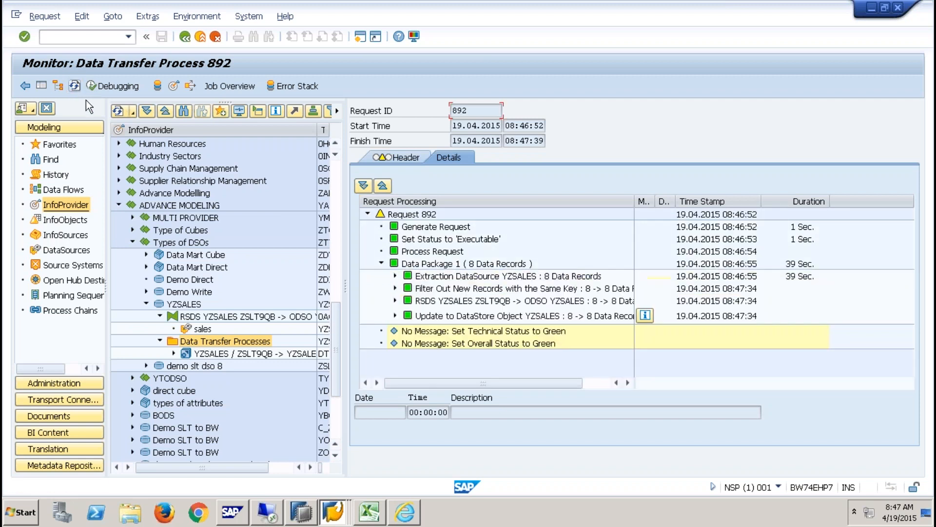
pyautogui.click(75, 86)
pyautogui.rightClick(188, 307)
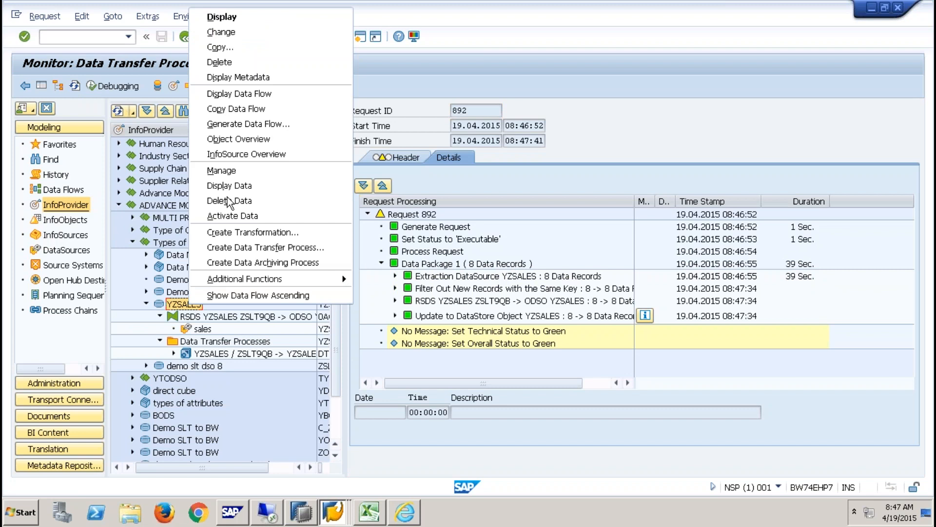
pyautogui.click(229, 169)
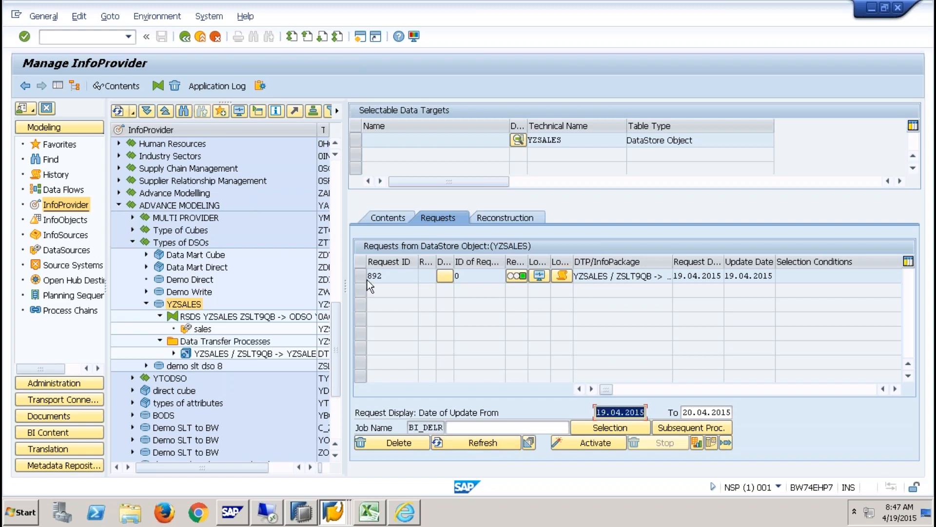
# - Select request 892 and start its activation in DataStore YZSALES
pyautogui.click(362, 277)
pyautogui.click(579, 442)
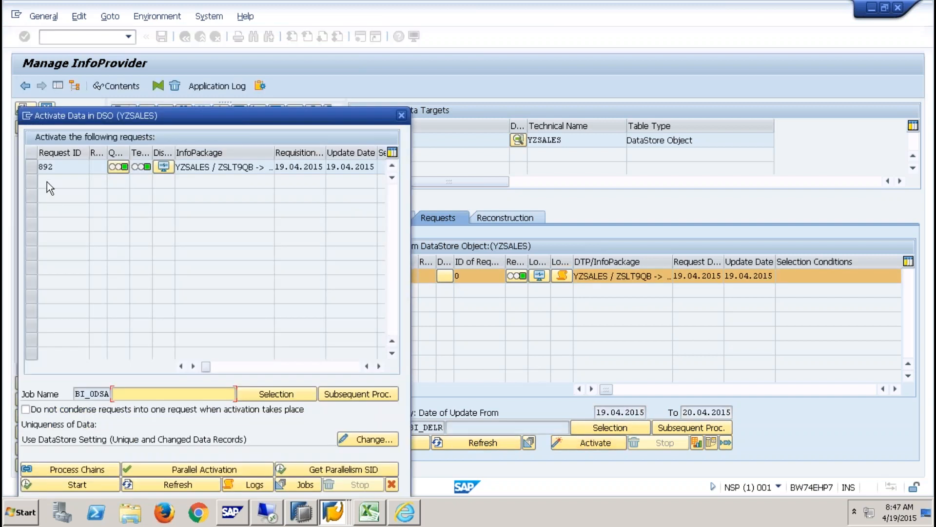
pyautogui.click(31, 166)
pyautogui.click(82, 487)
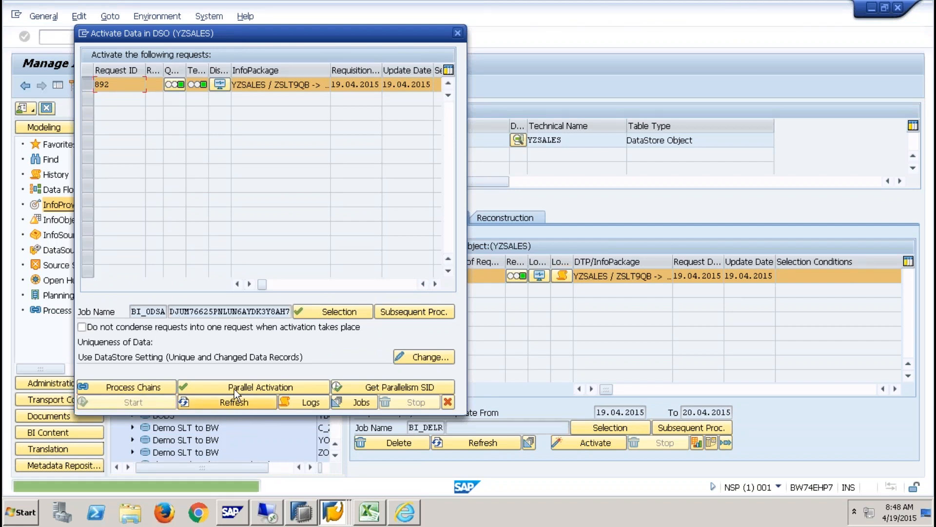
# - Refresh until no requests remain to activate, close the window, and show the YZSALES InfoObjects
pyautogui.click(243, 407)
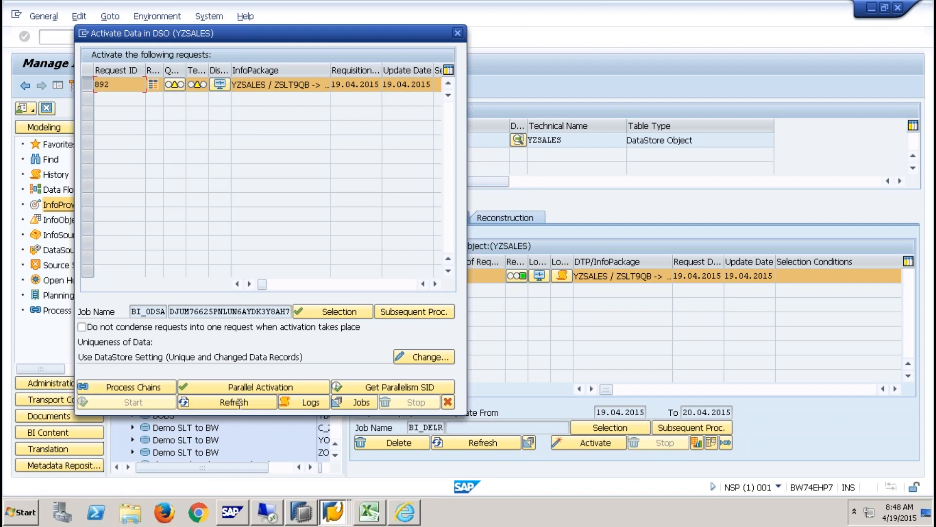
pyautogui.click(241, 402)
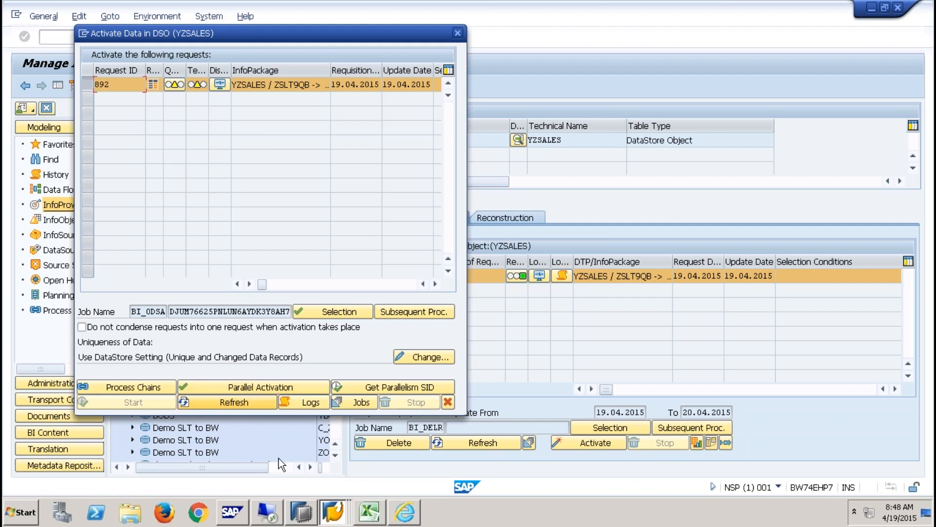
pyautogui.click(262, 404)
pyautogui.click(256, 405)
pyautogui.click(256, 403)
pyautogui.click(256, 406)
pyautogui.click(242, 403)
pyautogui.click(254, 401)
pyautogui.click(447, 402)
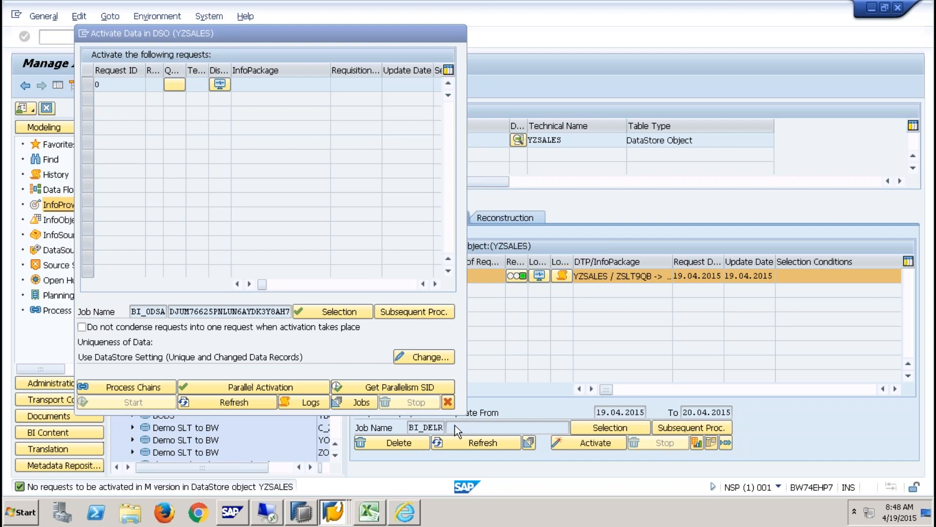
pyautogui.click(387, 218)
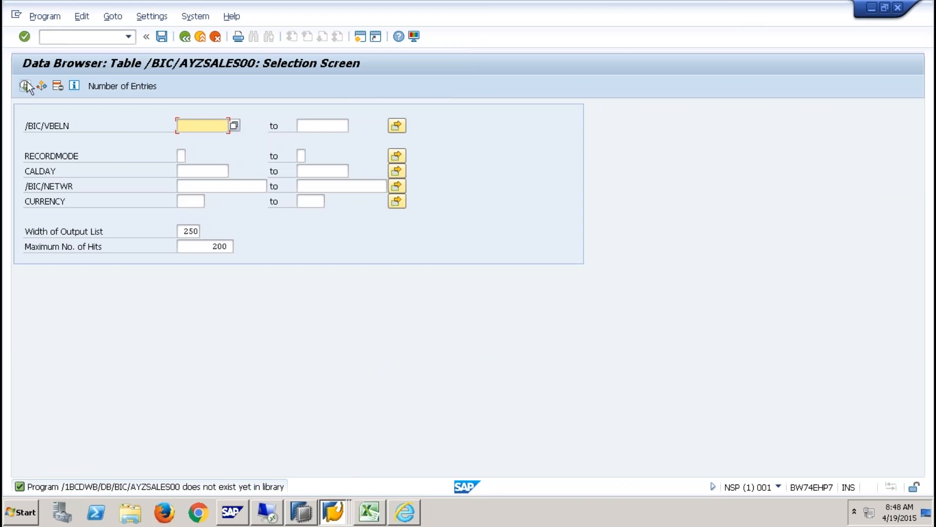
# - List the /BIC/AYZSALES00 active table entries, then refresh the delta queue monitor
pyautogui.click(26, 86)
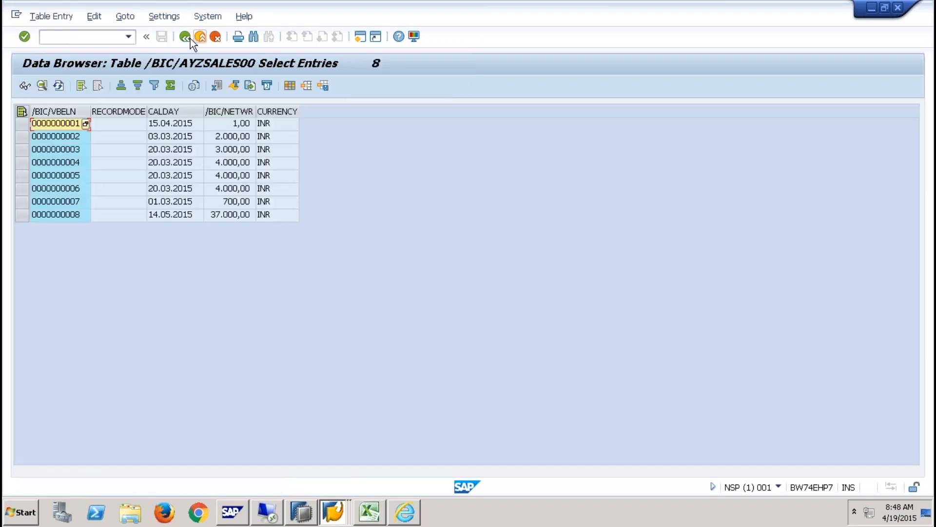
pyautogui.click(336, 511)
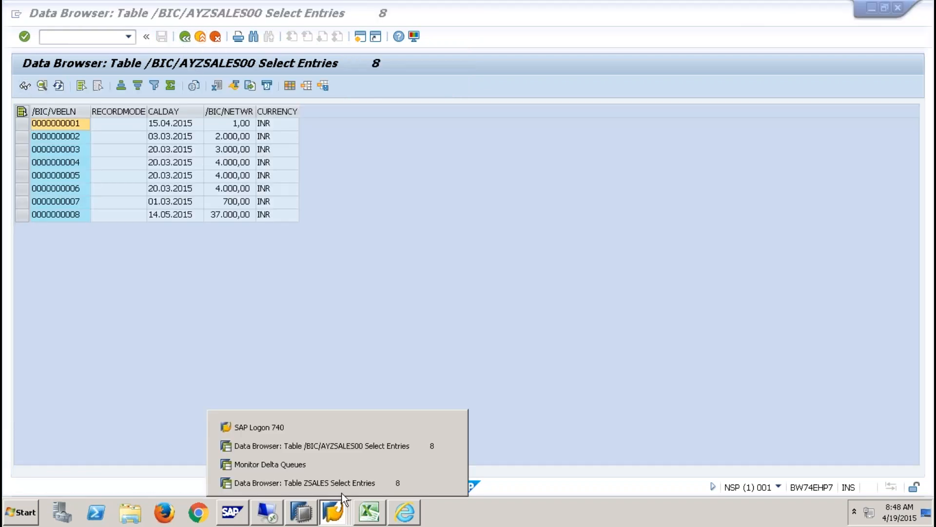
pyautogui.click(326, 466)
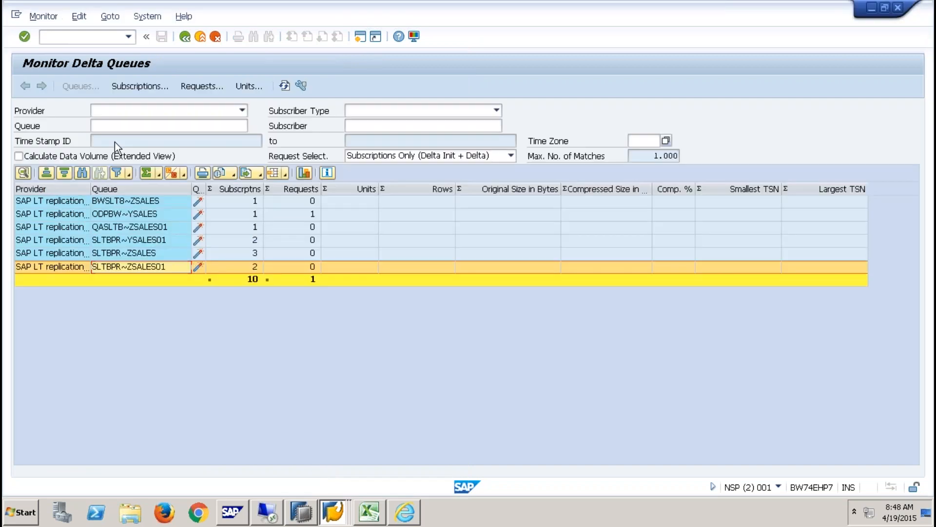
pyautogui.click(287, 86)
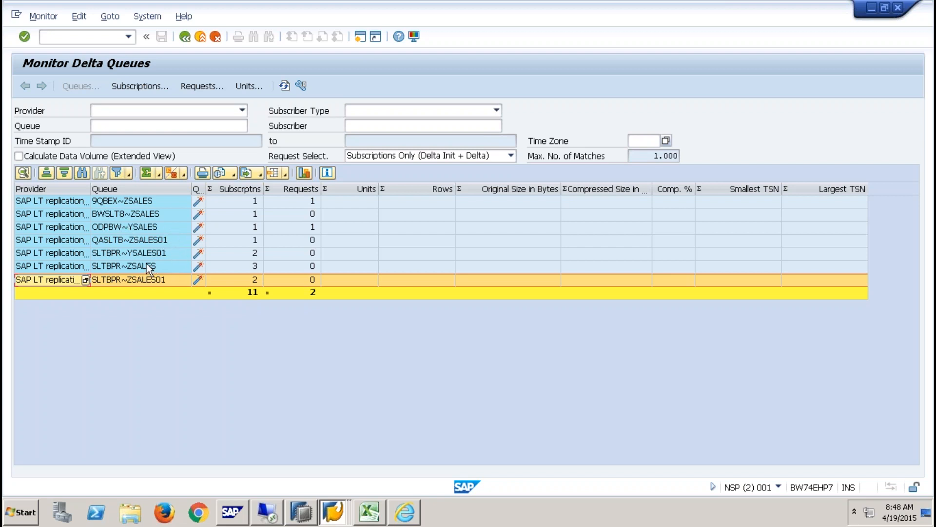
# - Drill from queue 9QBEX~ZSALES through its subscription and request to the data unit's 8 rows
pyautogui.click(113, 206)
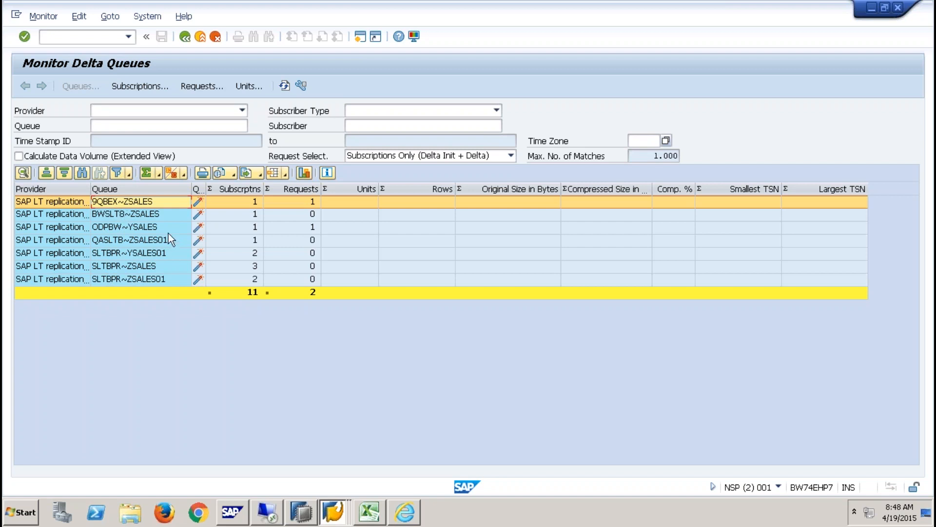
pyautogui.doubleClick(151, 201)
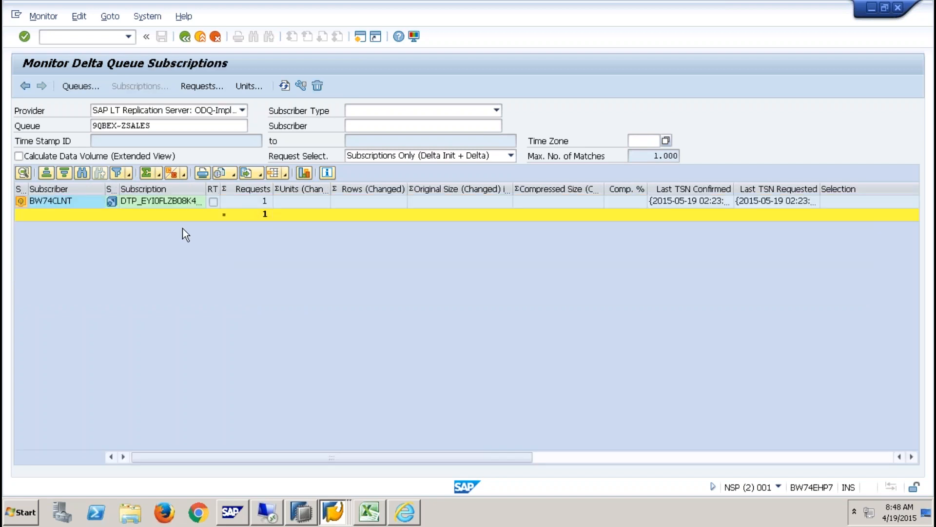
pyautogui.doubleClick(159, 202)
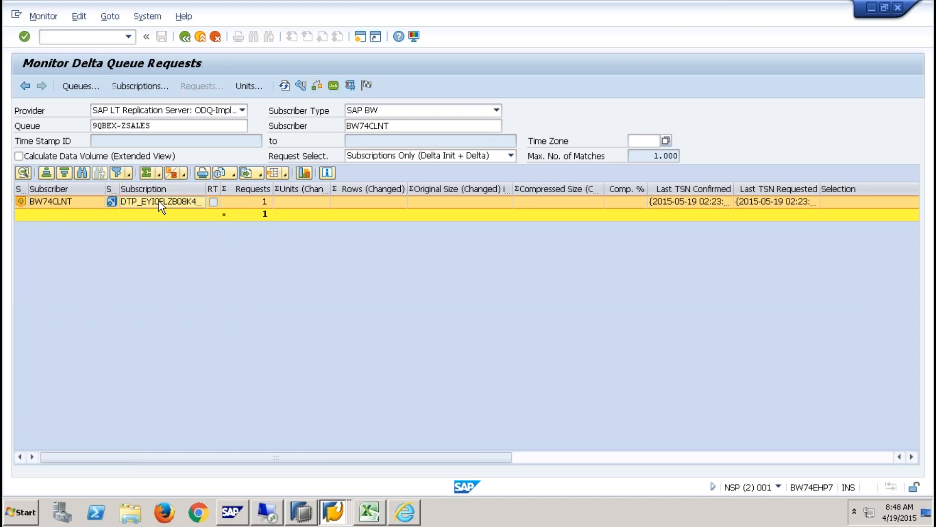
pyautogui.doubleClick(177, 204)
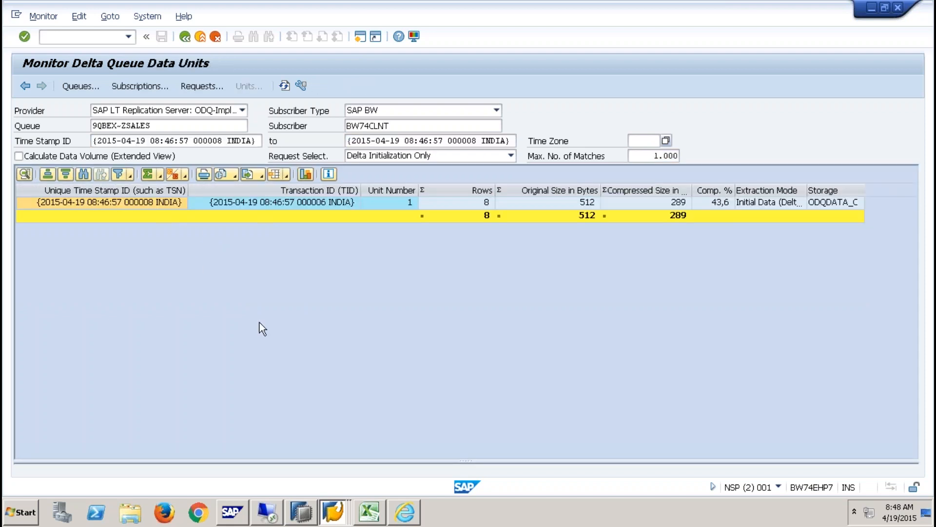
pyautogui.click(484, 203)
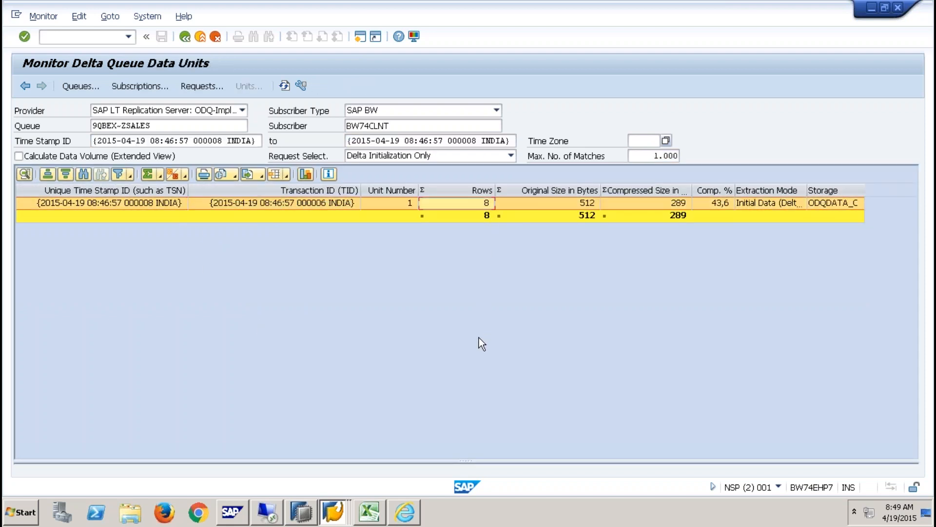
pyautogui.click(340, 508)
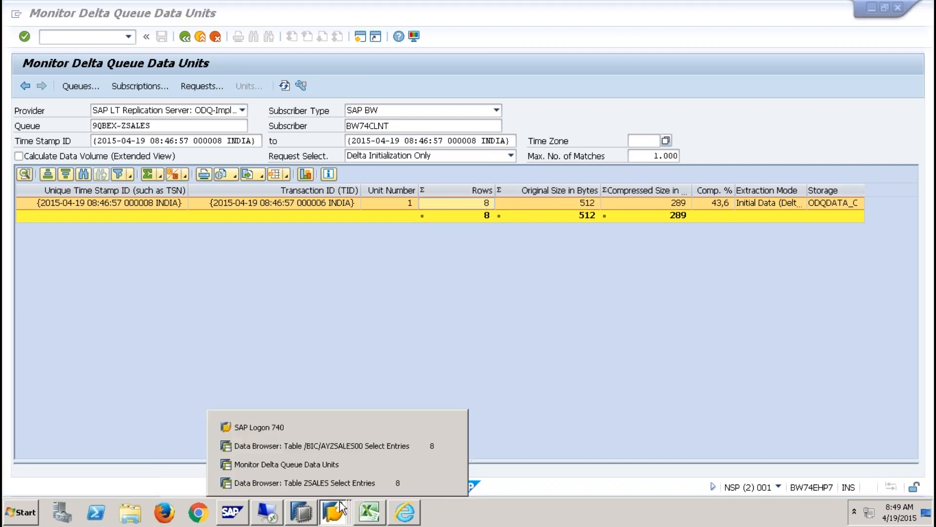
# - Switch from the /BIC/AYZSALES00 entries to the ZSALES table entries
pyautogui.click(354, 445)
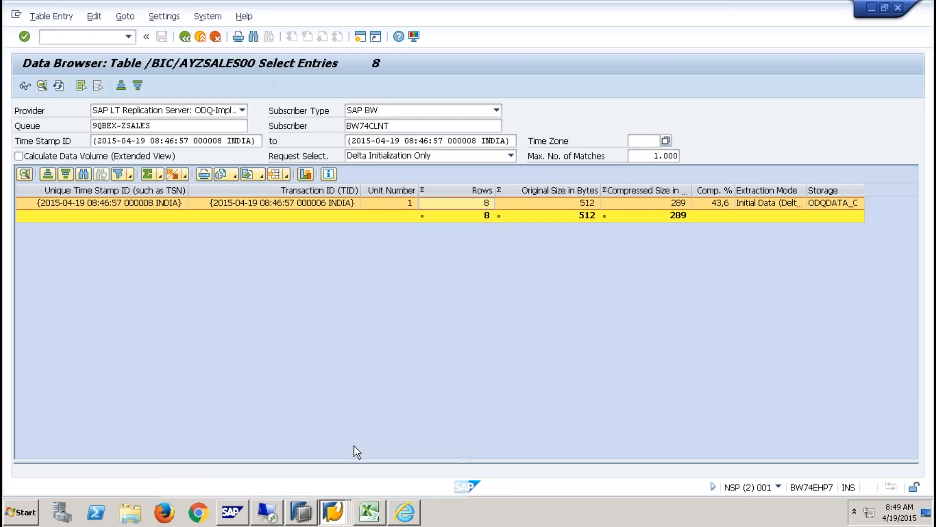
pyautogui.click(341, 508)
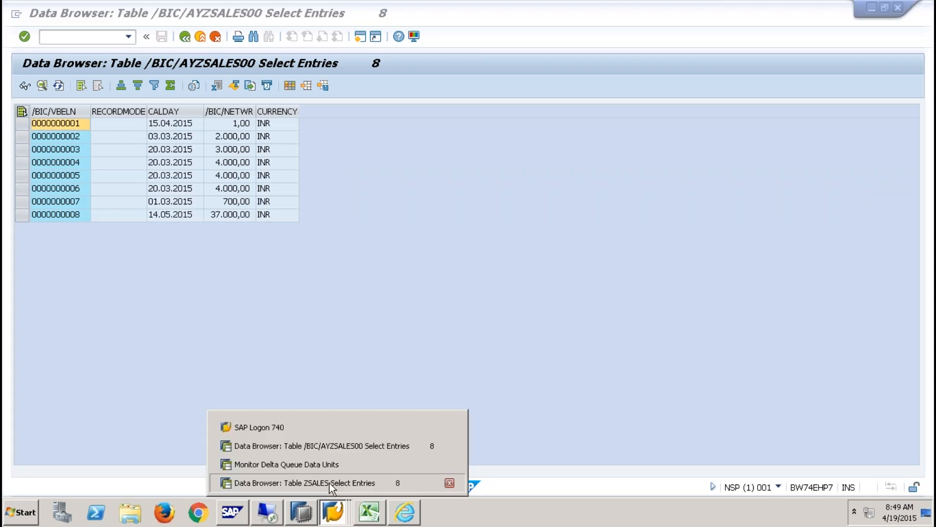
pyautogui.click(329, 483)
# - Create ZSALES entry 9 with net value 9000, date 14.05.2015 and currency INR, and save it
pyautogui.click(25, 86)
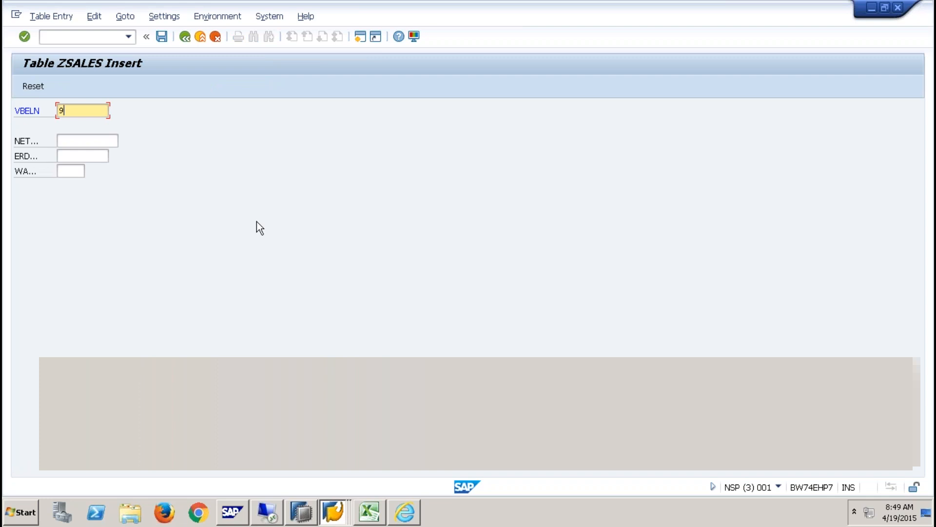
pyautogui.press('Tab')
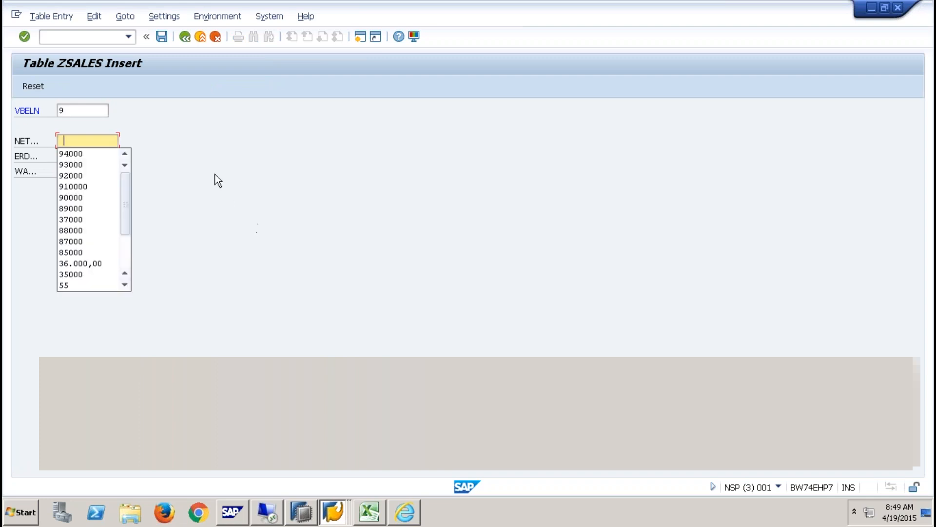
pyautogui.click(218, 181)
pyautogui.write('9000')
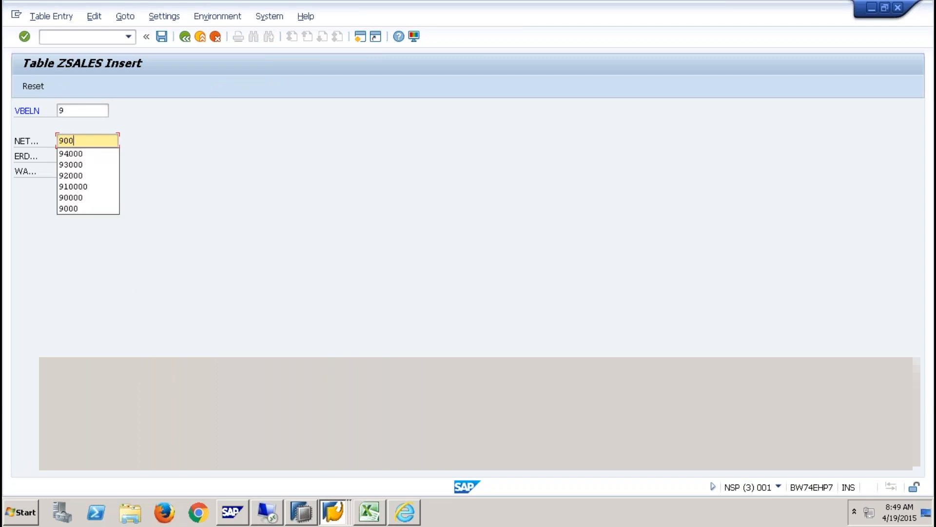
pyautogui.press('Tab')
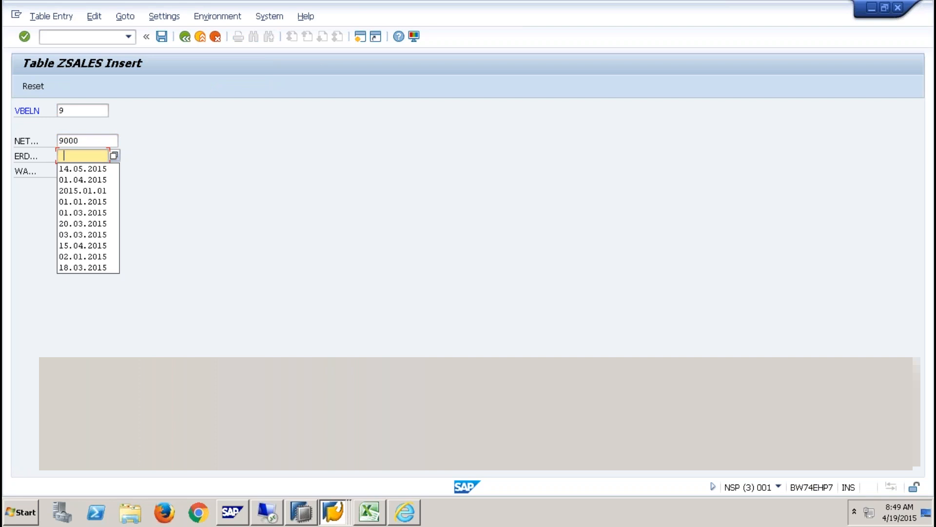
pyautogui.click(83, 169)
pyautogui.click(81, 171)
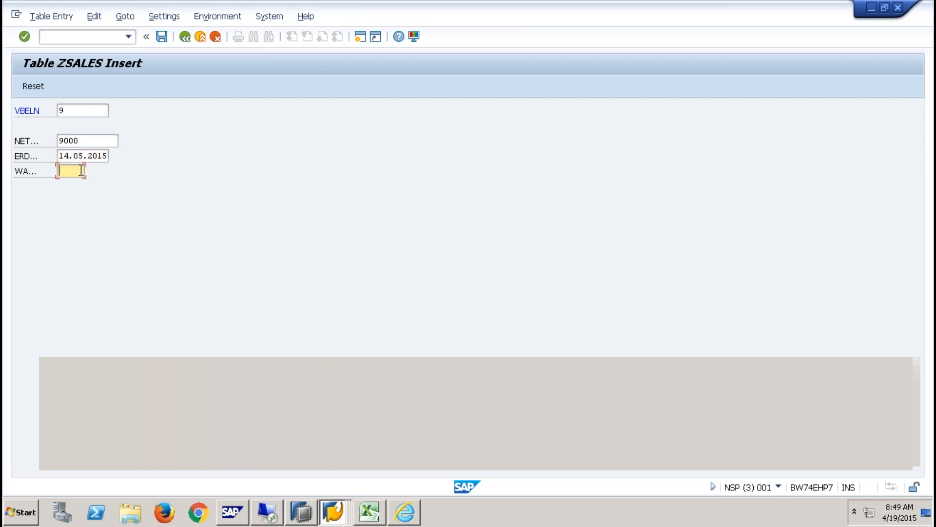
pyautogui.write('INR')
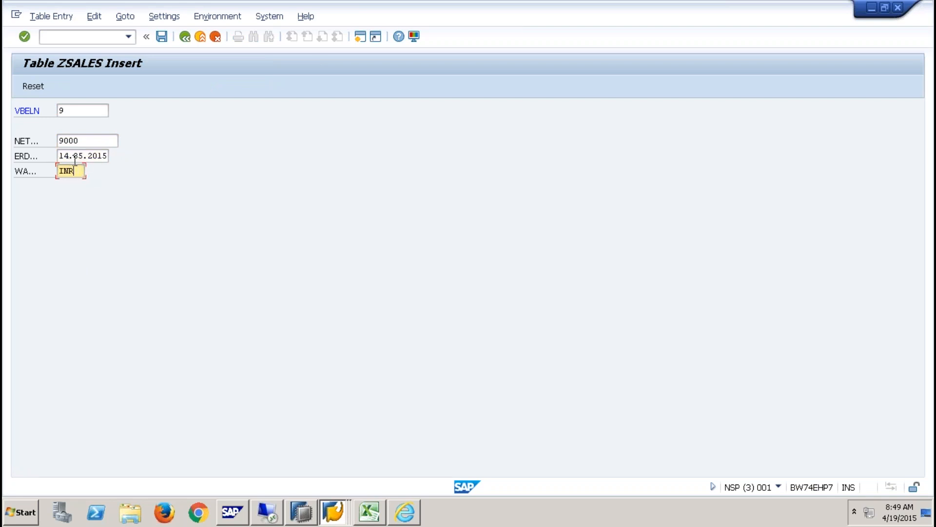
pyautogui.click(162, 36)
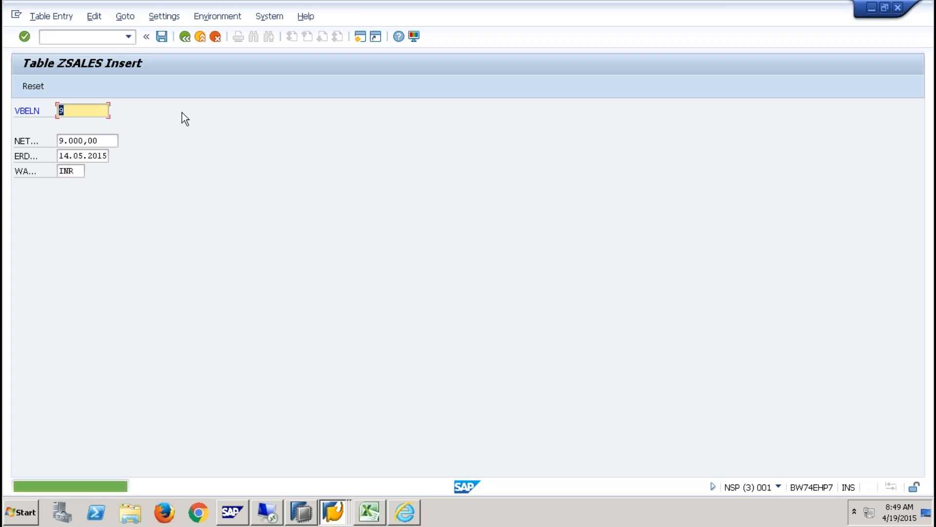
pyautogui.click(185, 37)
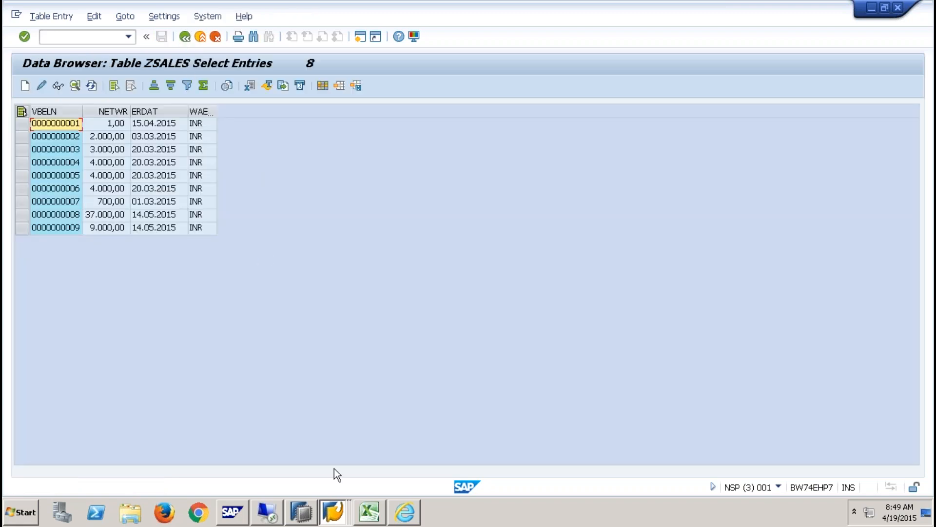
# - Refresh the /BIC/AYZSALES00 entries and return to the modeling workbench
pyautogui.click(334, 512)
pyautogui.click(343, 447)
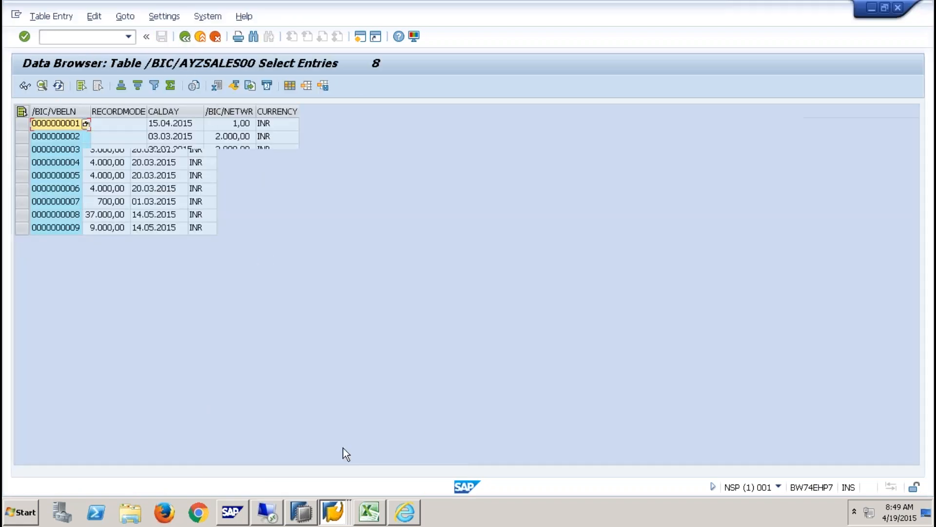
pyautogui.click(59, 86)
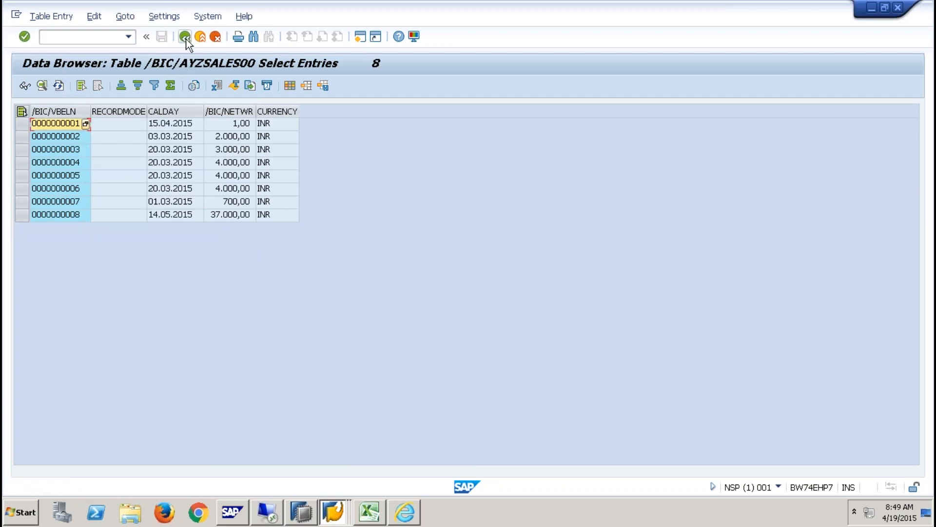
pyautogui.click(186, 38)
pyautogui.click(186, 38)
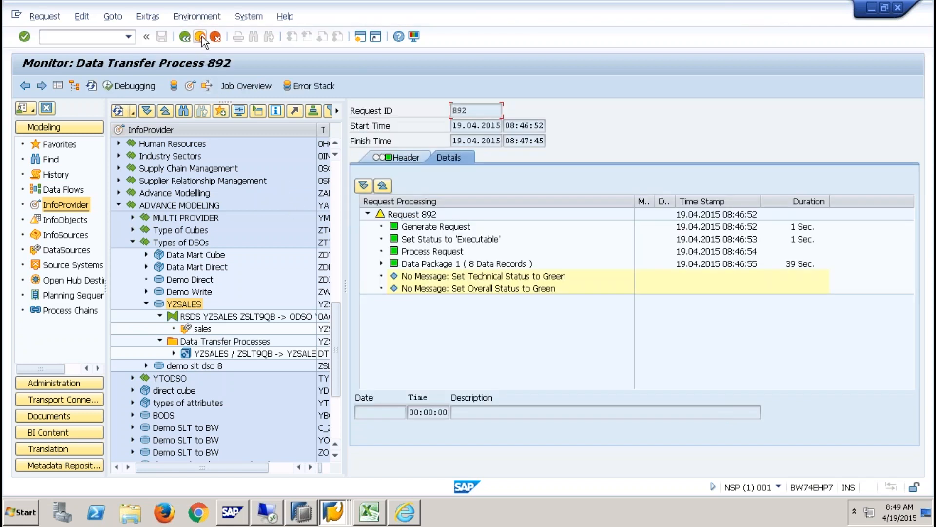
pyautogui.click(200, 37)
# - Convert the YZSALES / ZSLT9QB -> YZSALES DTP to real-time data acquisition and assign a daemon
pyautogui.click(273, 357)
pyautogui.doubleClick(273, 353)
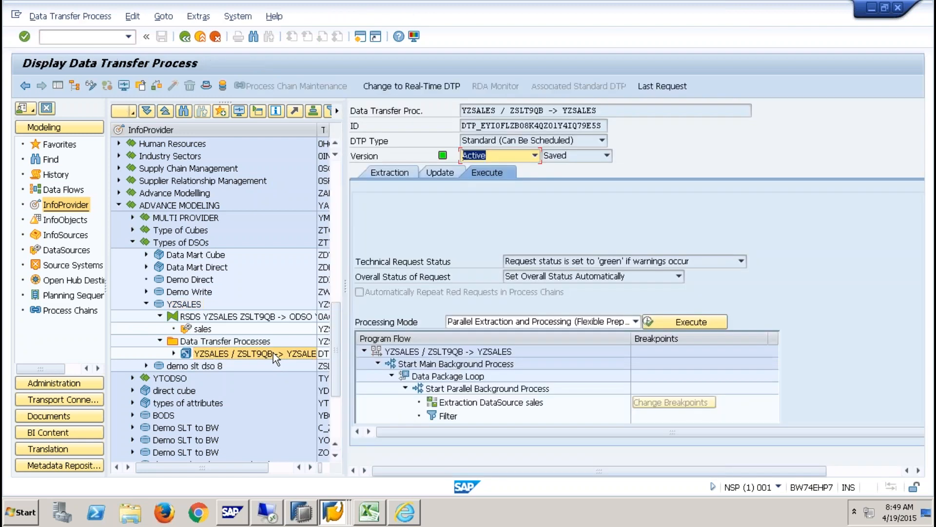
pyautogui.click(413, 86)
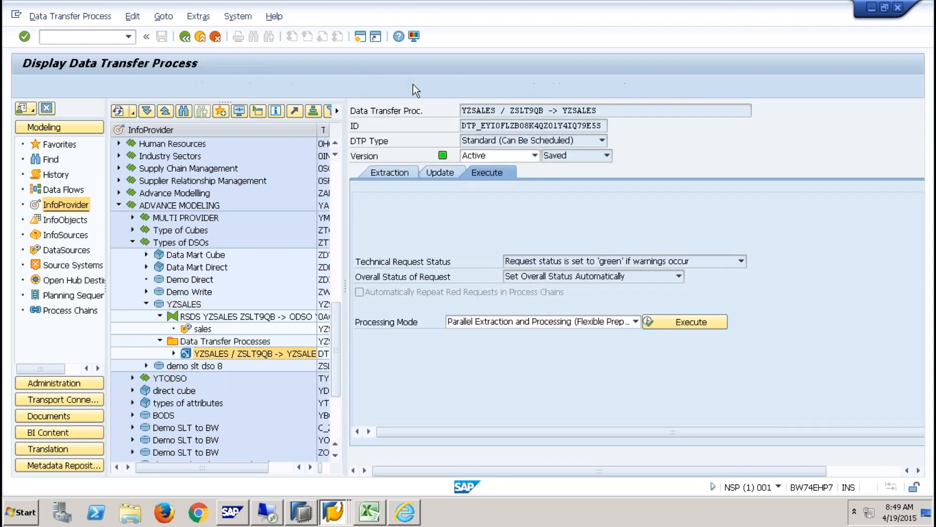
pyautogui.click(192, 268)
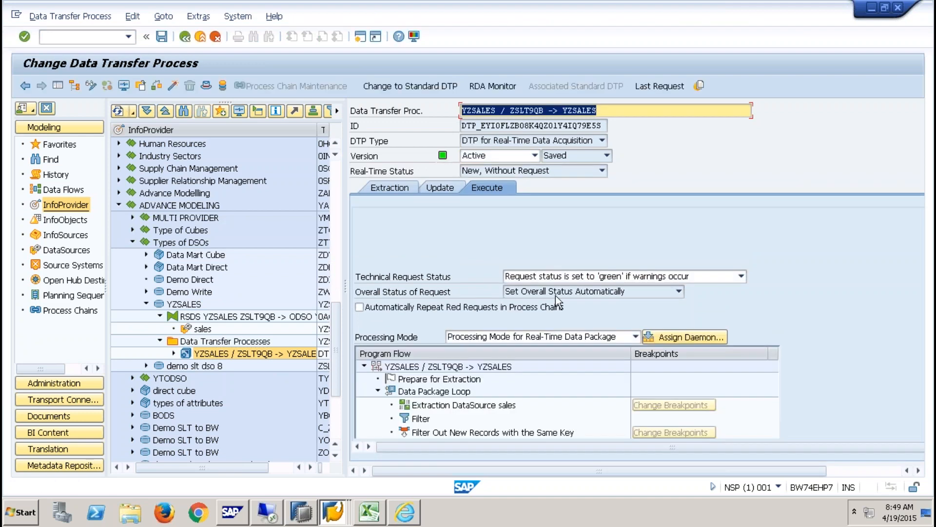
pyautogui.click(686, 336)
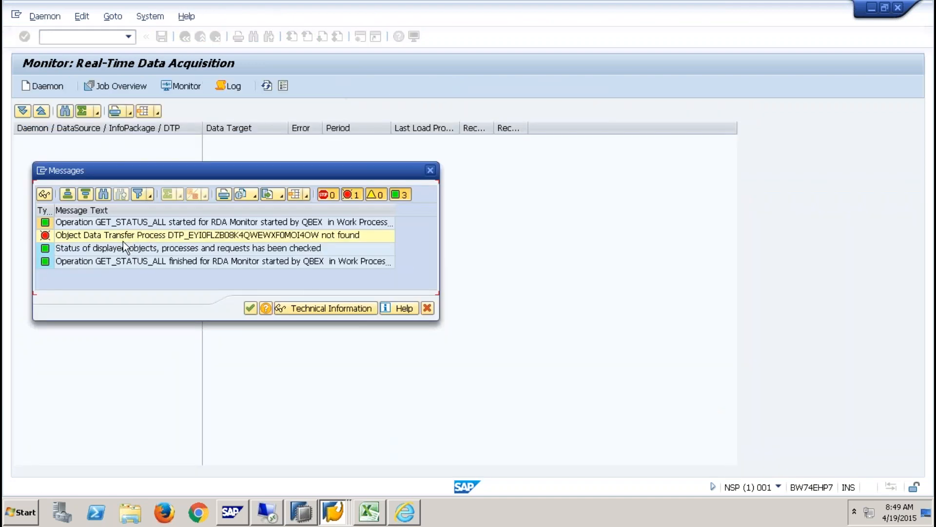
# - Start a load process for the YZSALES DataSource and dismiss its lock-error messages
pyautogui.click(251, 308)
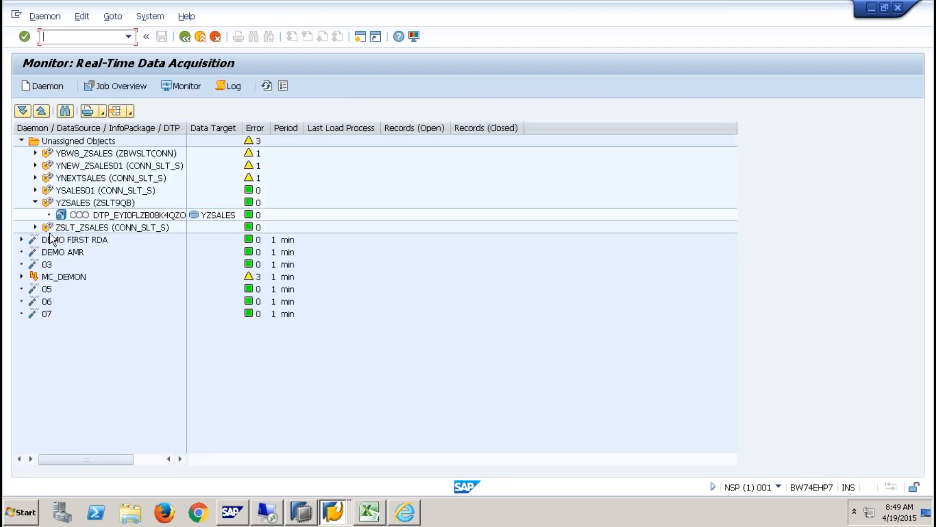
pyautogui.click(113, 217)
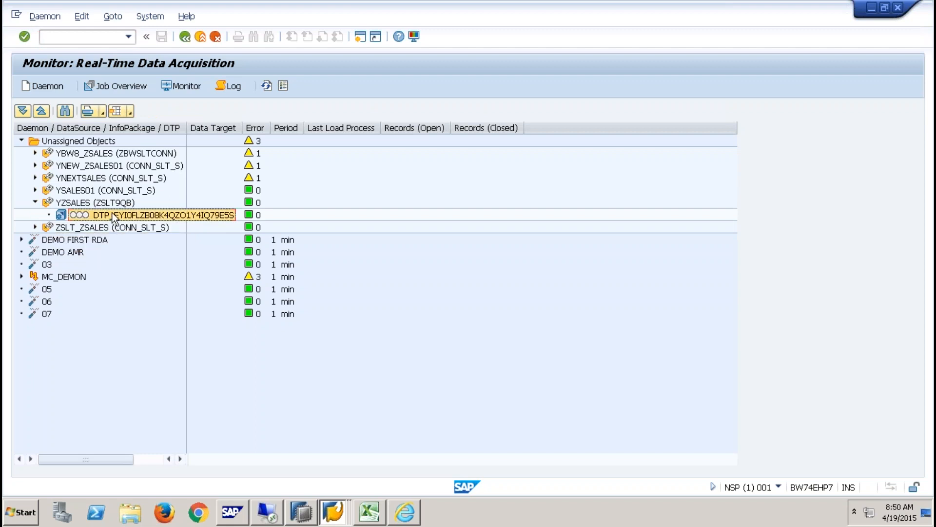
pyautogui.rightClick(114, 204)
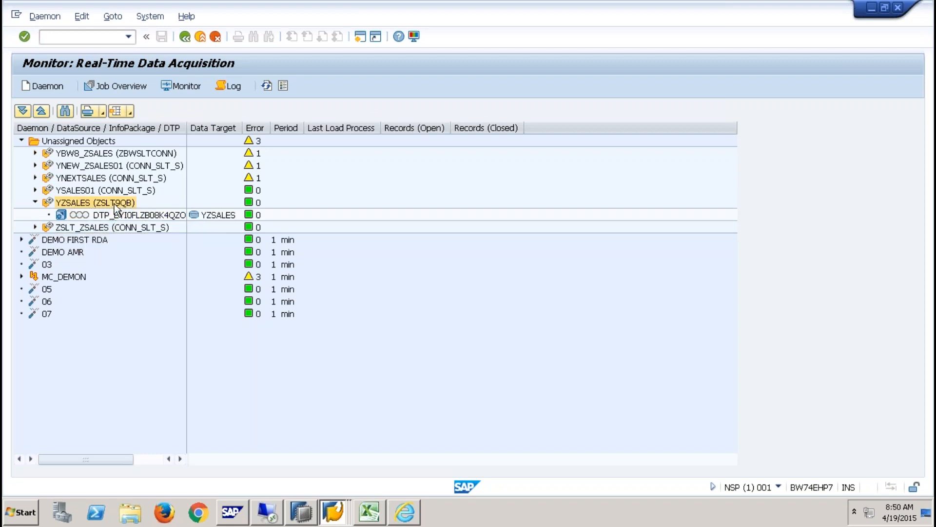
pyautogui.press('Escape')
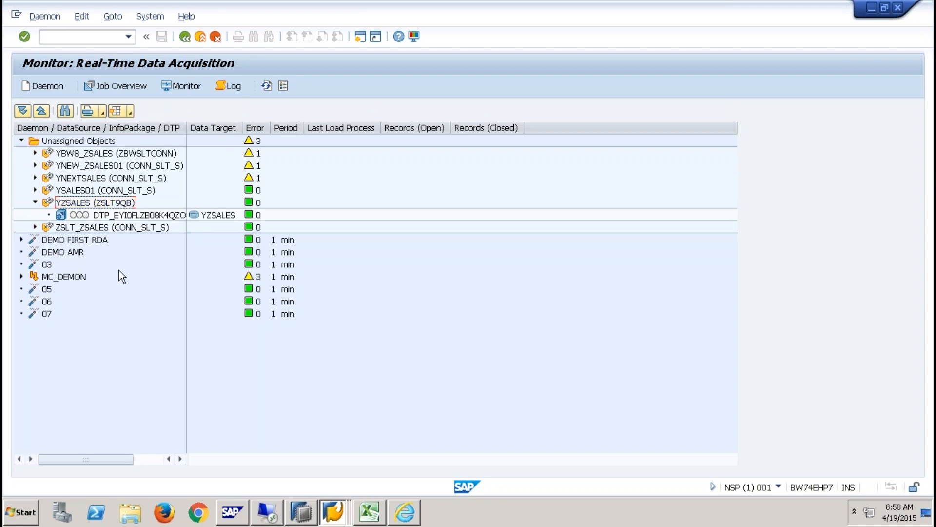
pyautogui.rightClick(103, 203)
pyautogui.click(135, 213)
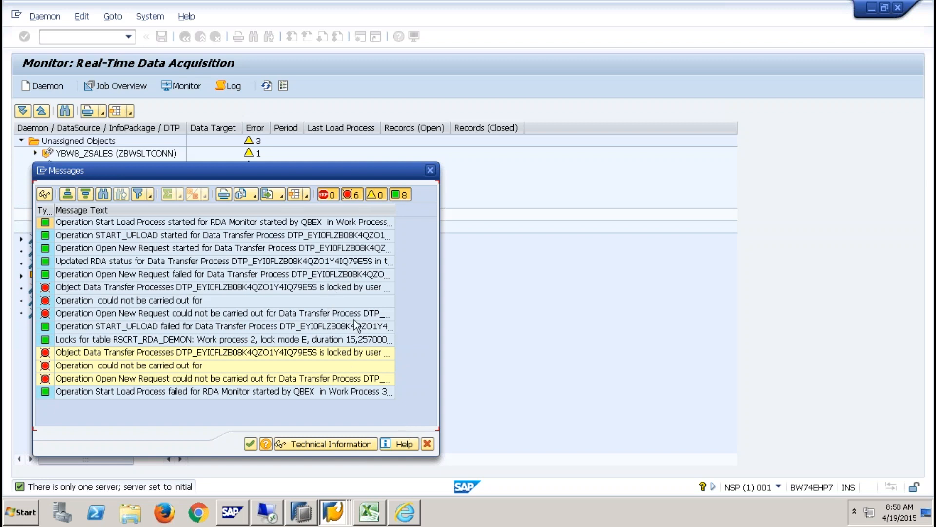
pyautogui.click(427, 442)
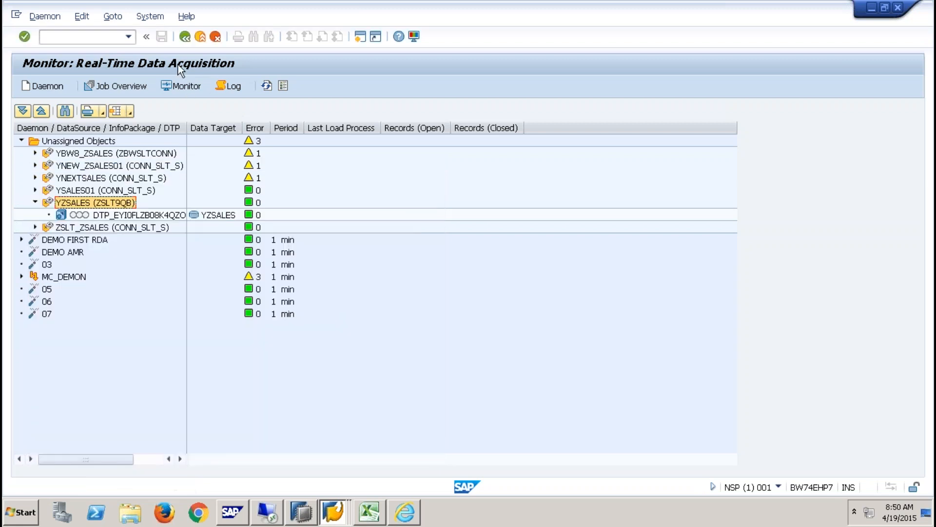
# - Go back through the DTP screen to the Data Warehousing Workbench
pyautogui.click(189, 37)
pyautogui.click(187, 37)
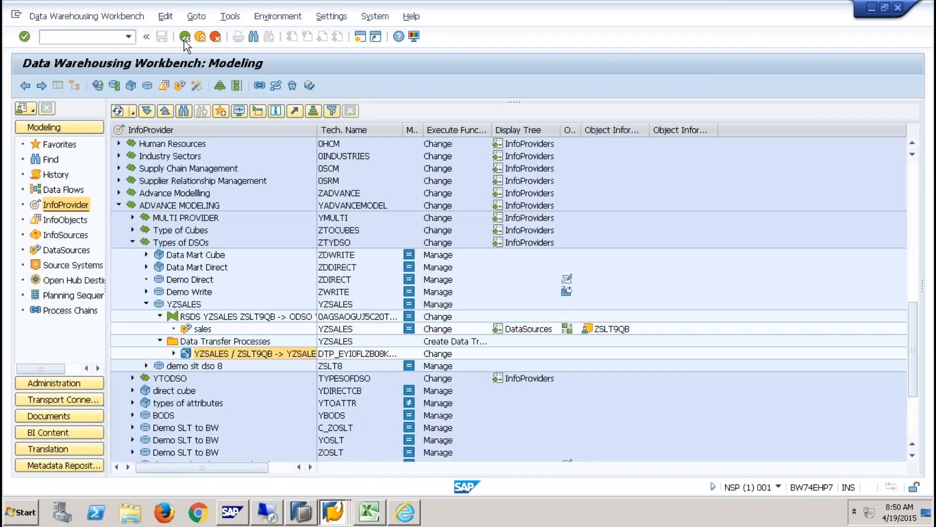
pyautogui.click(185, 38)
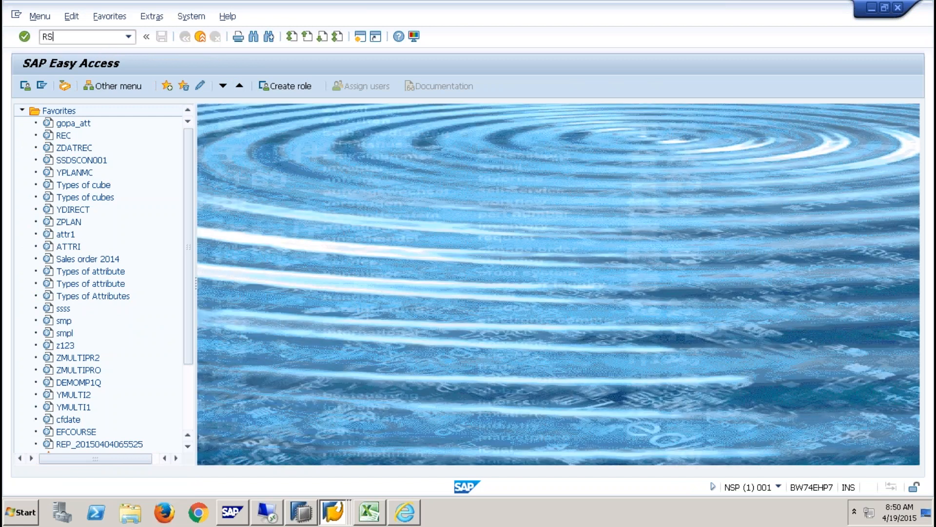
# - Launch the RDA monitor and select the YZSALES DTP under Unassigned Objects
pyautogui.press('Return')
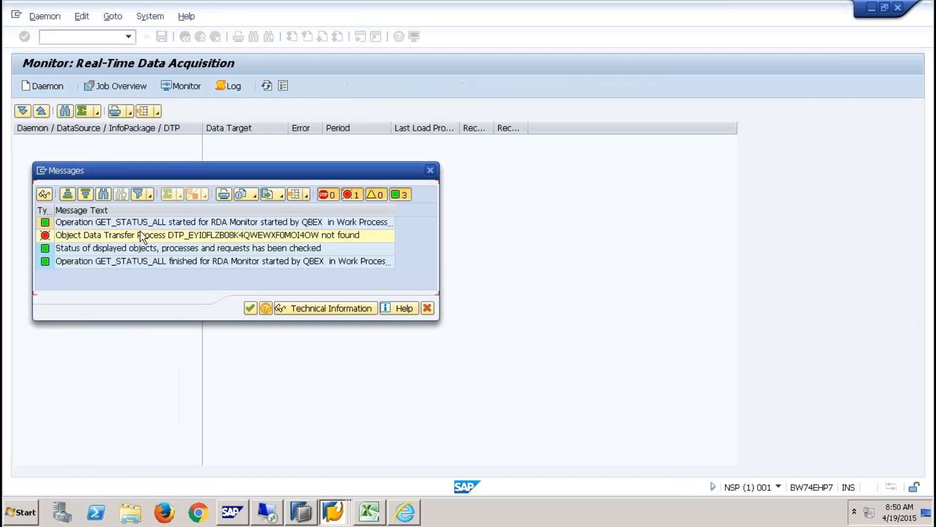
pyautogui.click(247, 308)
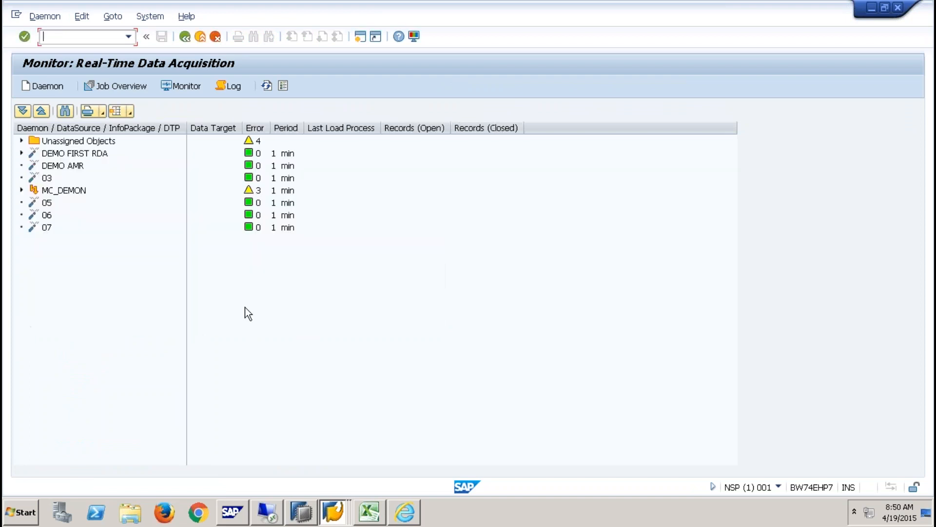
pyautogui.click(22, 141)
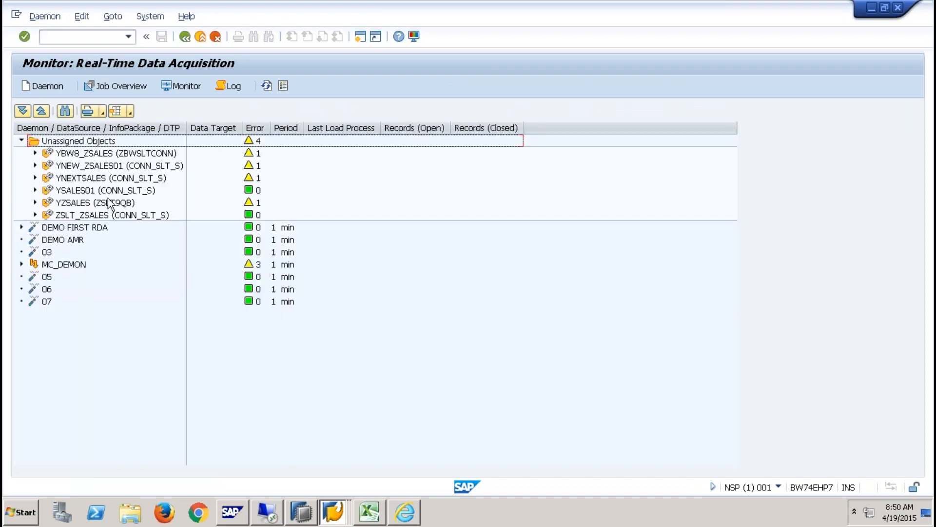
pyautogui.click(89, 204)
pyautogui.click(35, 203)
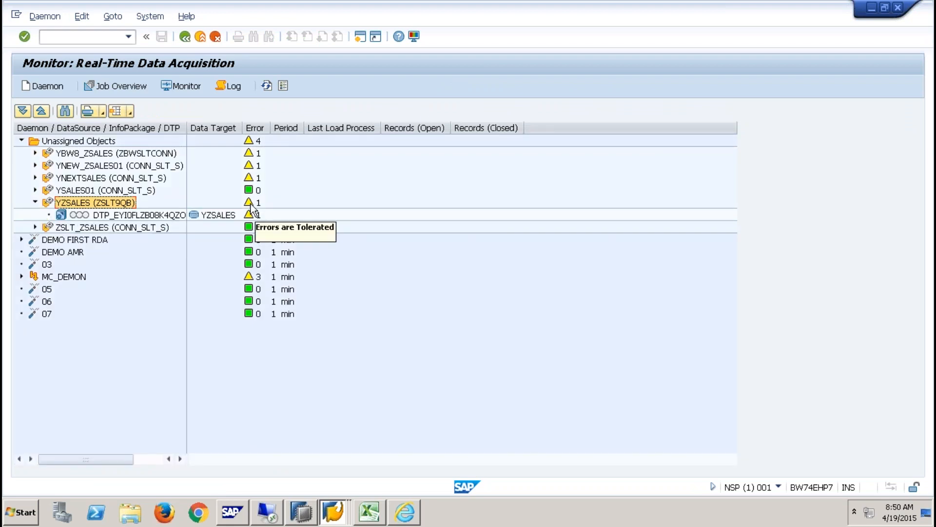
pyautogui.click(136, 215)
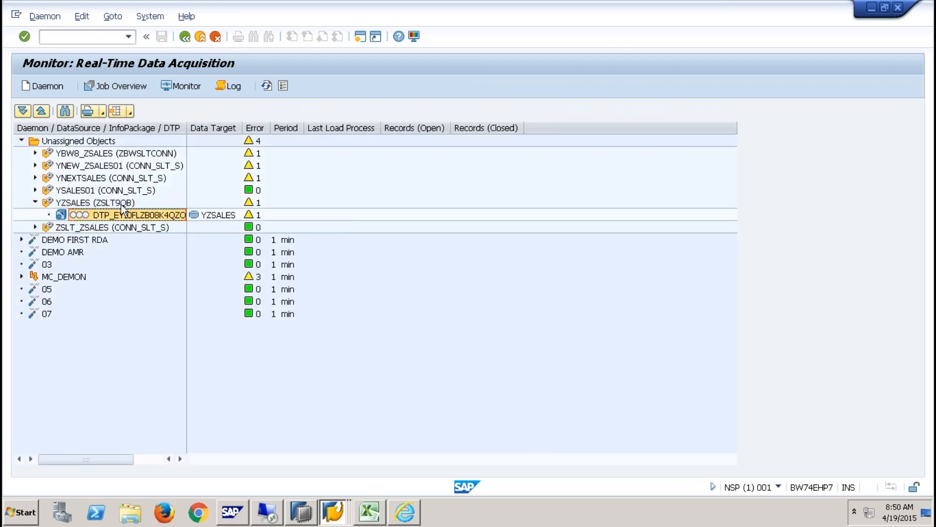
# - Check the DTP's 8-record request in the load monitor, then return
pyautogui.click(180, 86)
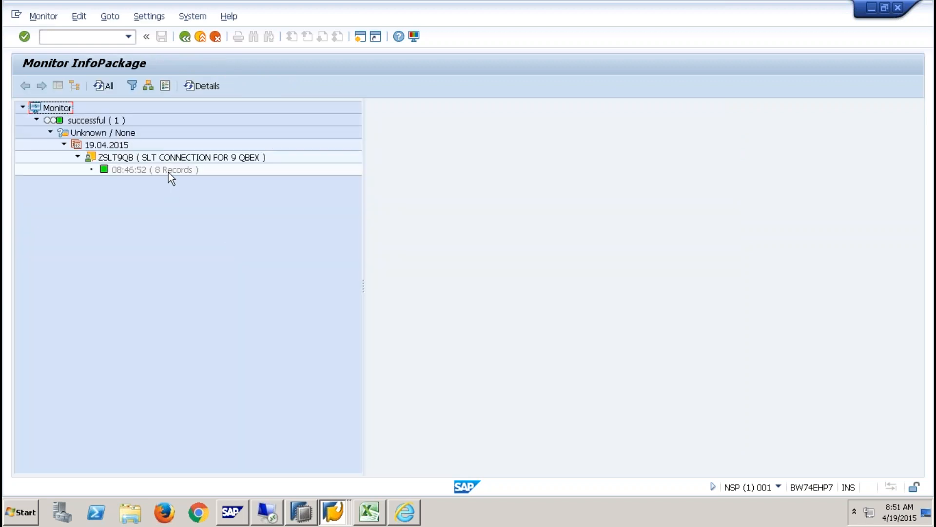
pyautogui.doubleClick(168, 172)
pyautogui.click(185, 37)
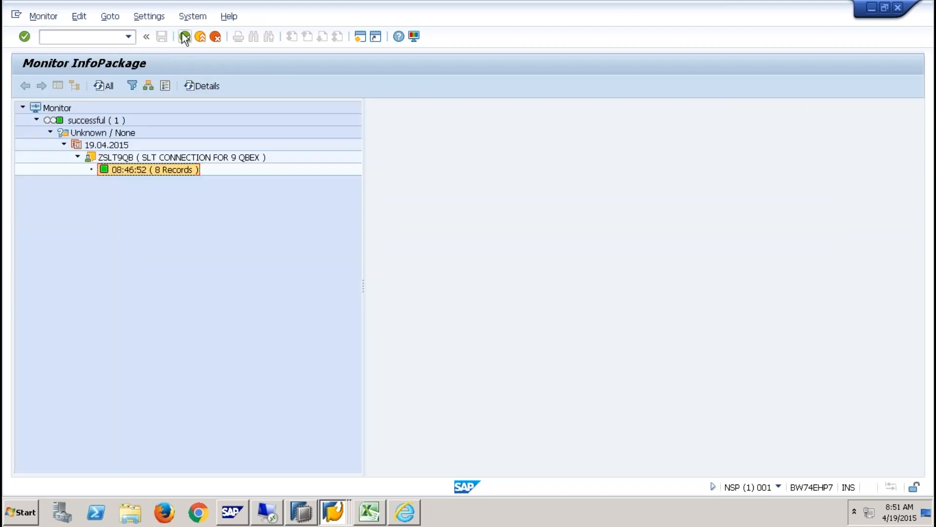
pyautogui.click(251, 307)
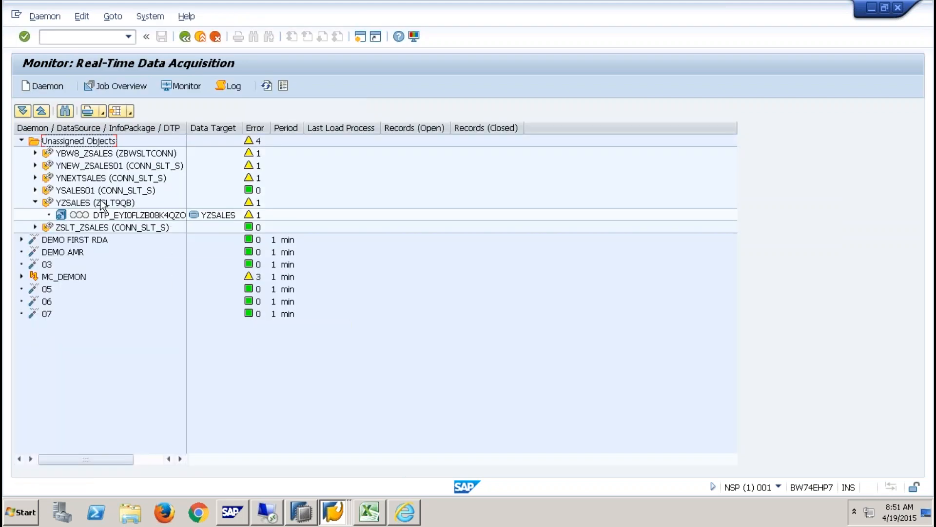
# - Create and save new daemon 08 with a 1-minute period
pyautogui.rightClick(102, 204)
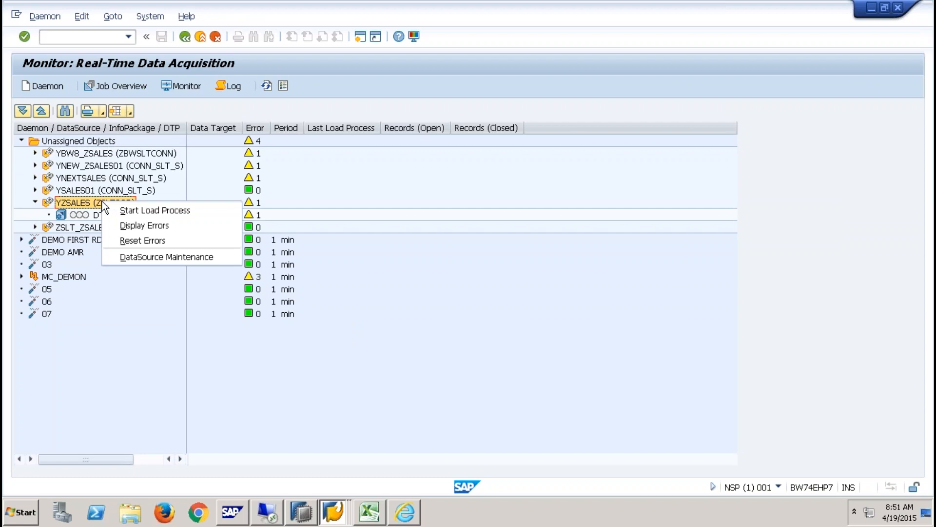
pyautogui.click(160, 332)
pyautogui.click(39, 86)
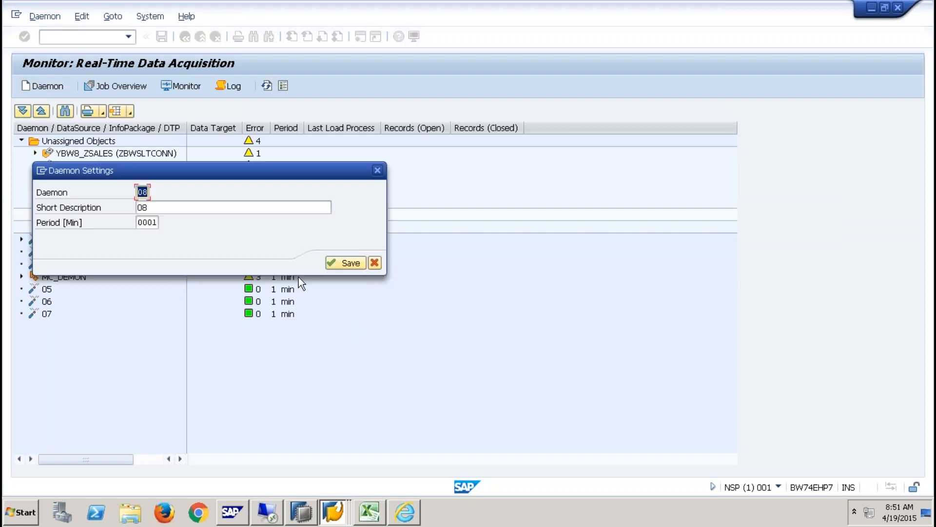
pyautogui.click(327, 264)
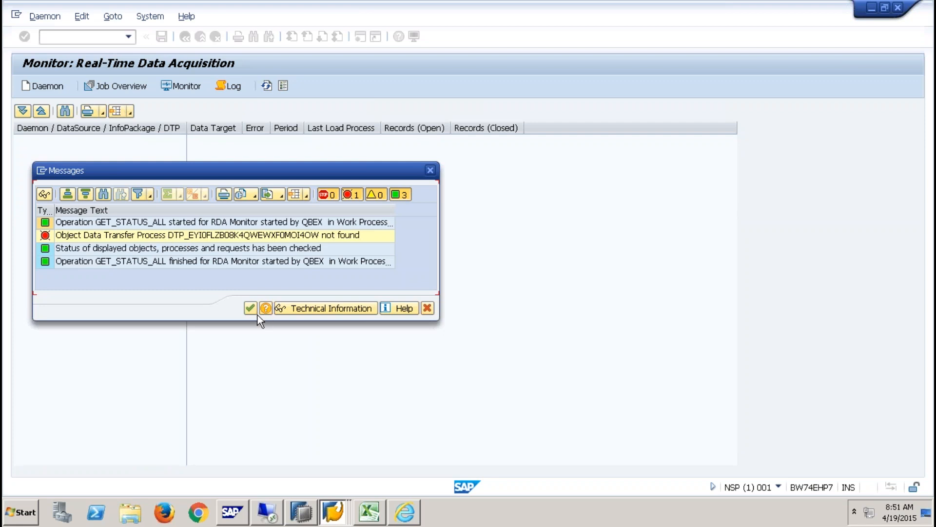
pyautogui.click(250, 308)
# - Assign the YZSALES data transfer process to daemon 08
pyautogui.rightClick(104, 201)
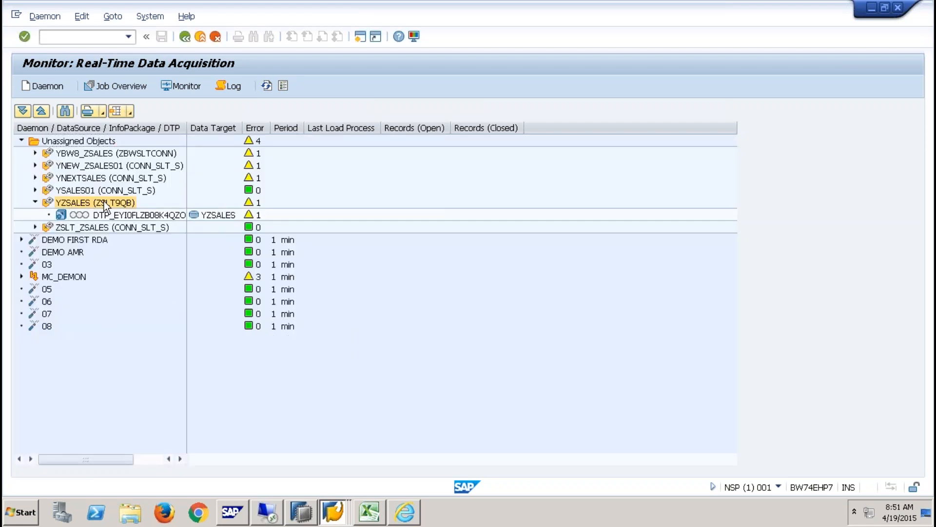
pyautogui.rightClick(46, 326)
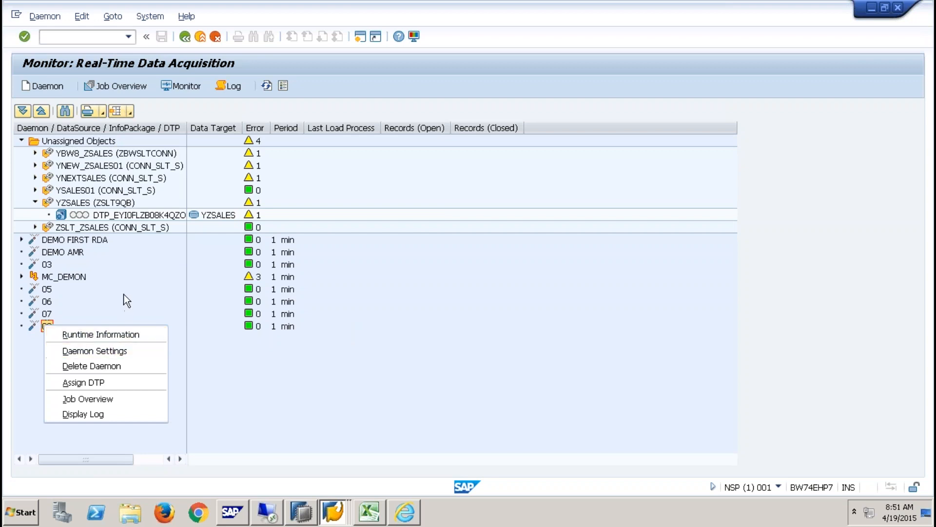
pyautogui.click(101, 278)
pyautogui.click(146, 214)
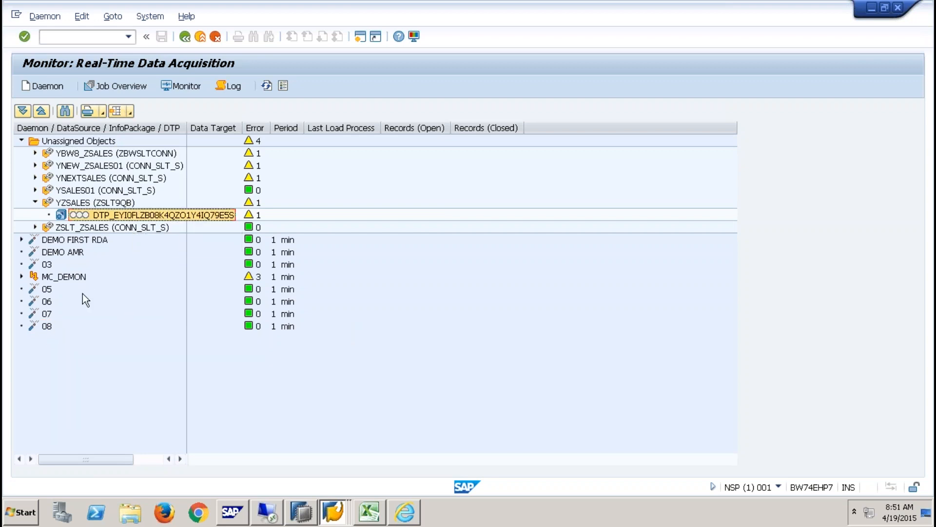
pyautogui.rightClick(37, 326)
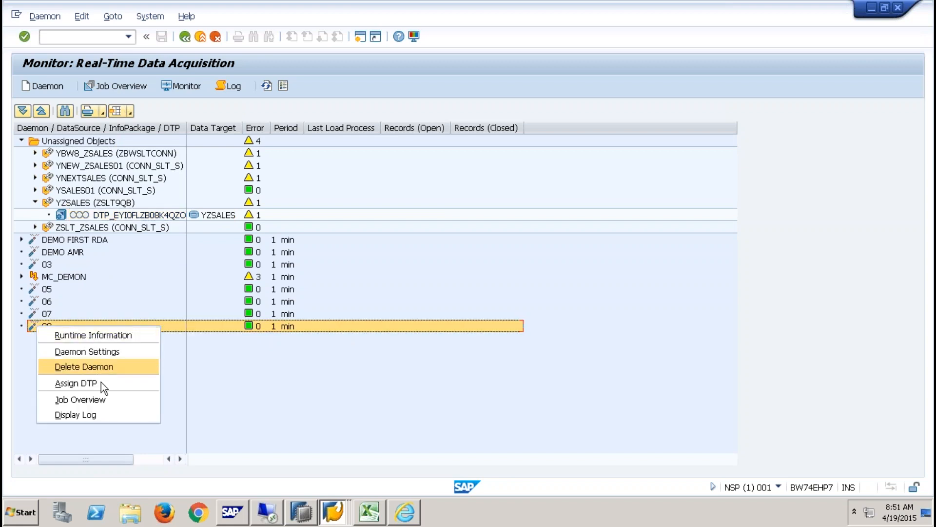
pyautogui.click(101, 383)
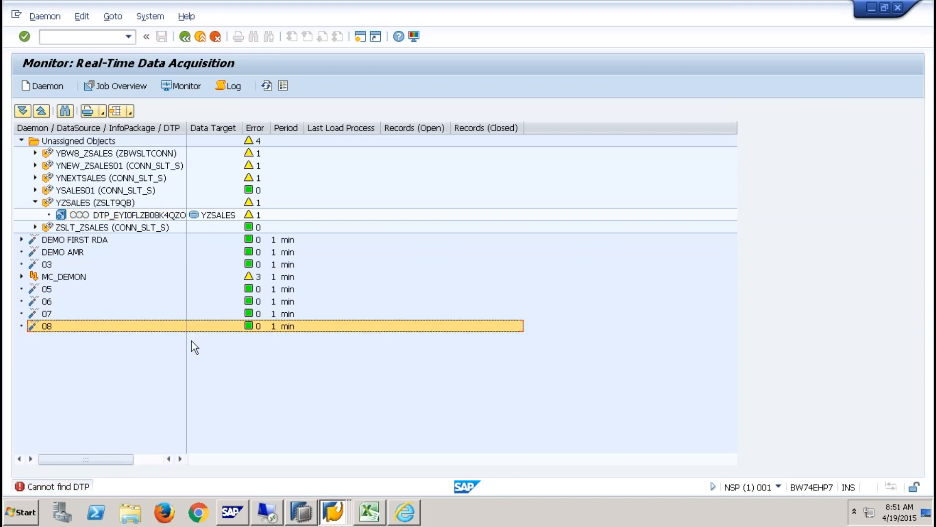
pyautogui.click(136, 214)
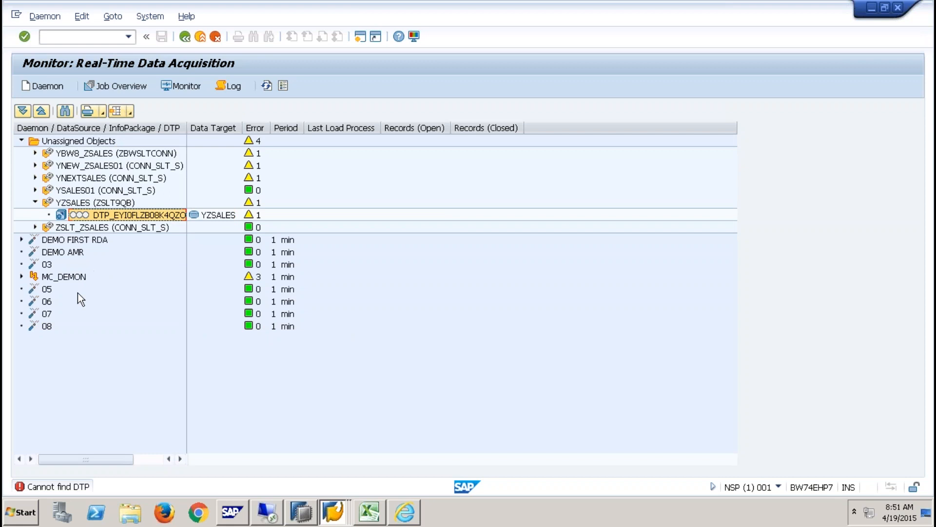
# - Start another YZSALES load and dismiss its delta-queue error messages
pyautogui.rightClick(84, 205)
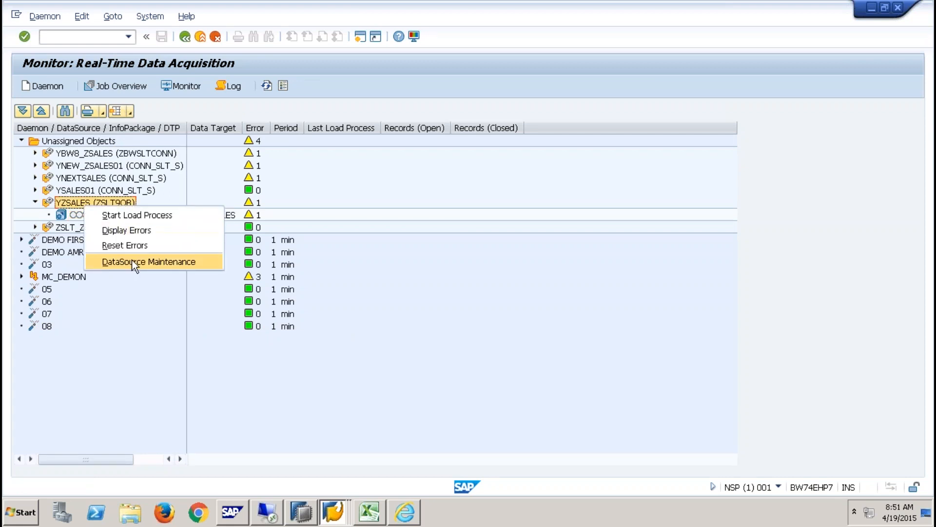
pyautogui.click(135, 216)
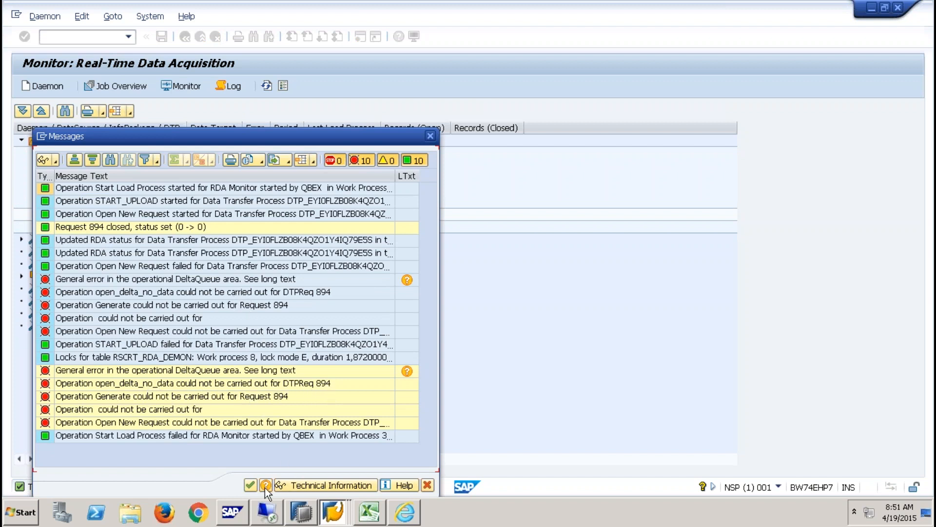
pyautogui.click(250, 485)
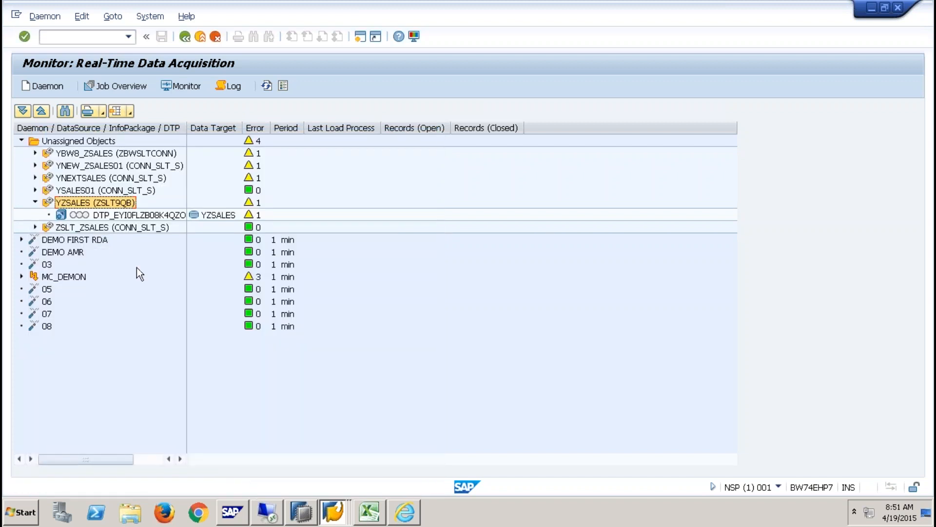
# - Try the load monitor and bring the acquisition monitor window back to front
pyautogui.click(185, 82)
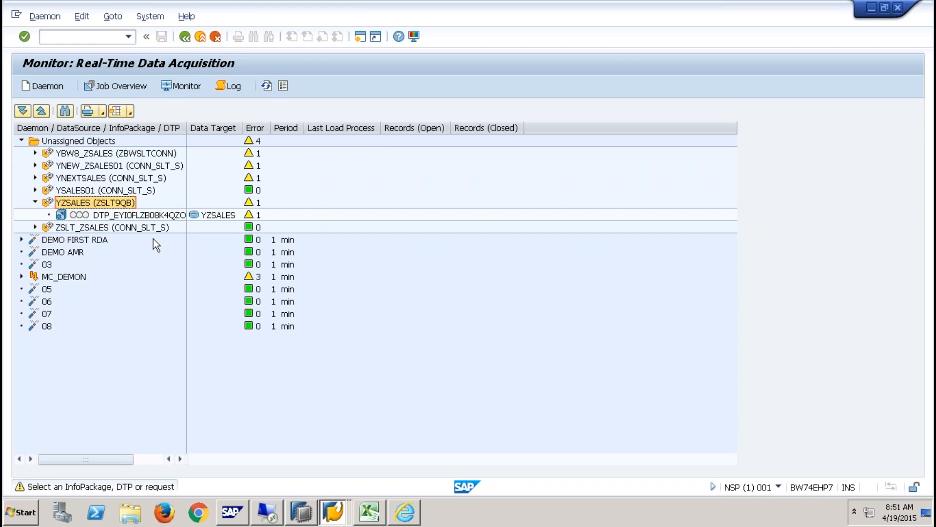
pyautogui.click(177, 87)
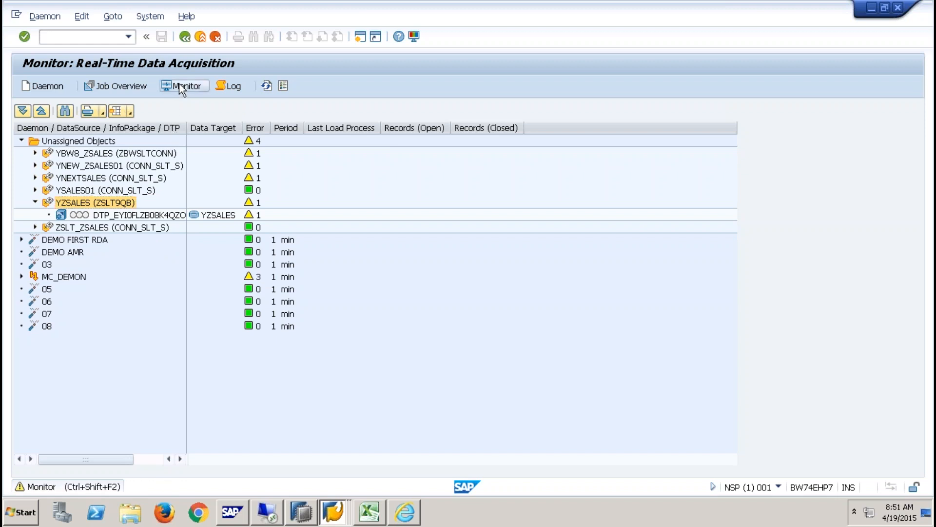
pyautogui.click(333, 511)
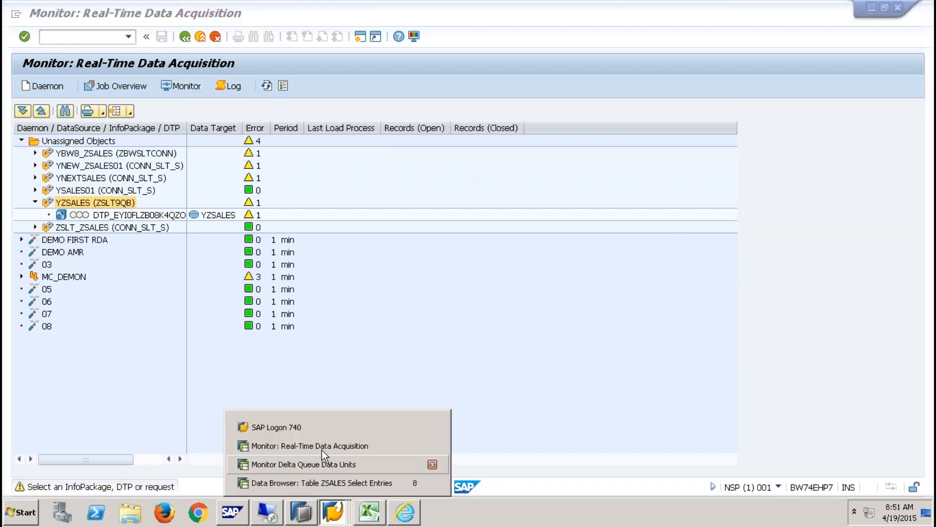
pyautogui.click(322, 445)
pyautogui.click(333, 511)
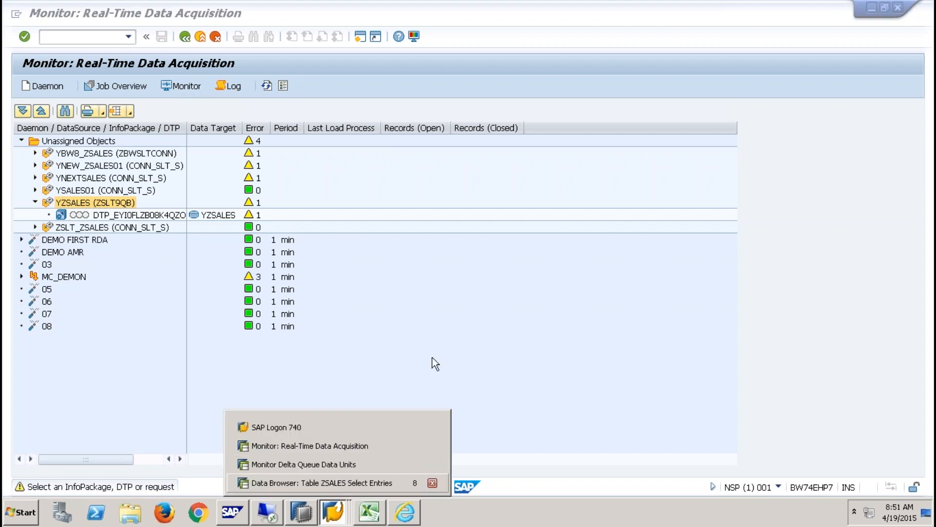
pyautogui.click(444, 314)
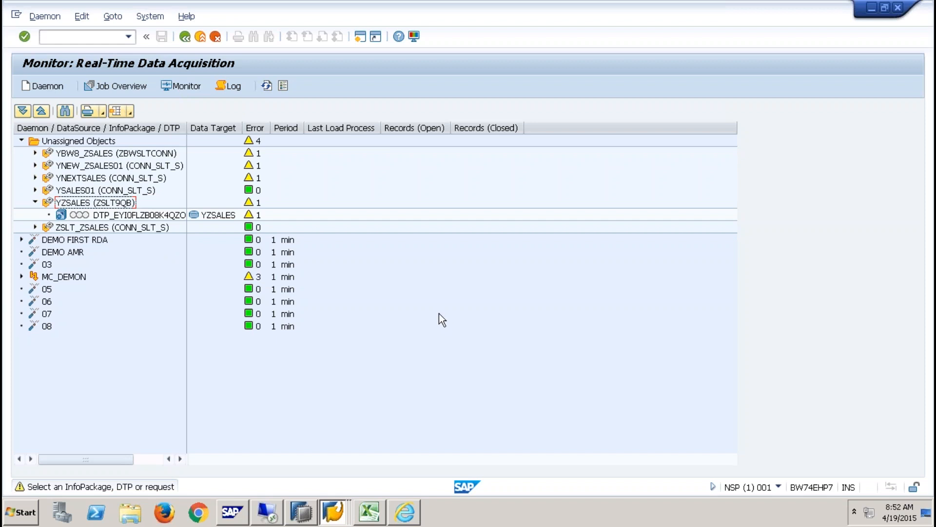
# - Expand DEMO FIRST RDA and cancel an attempted DTP assignment to it
pyautogui.click(21, 240)
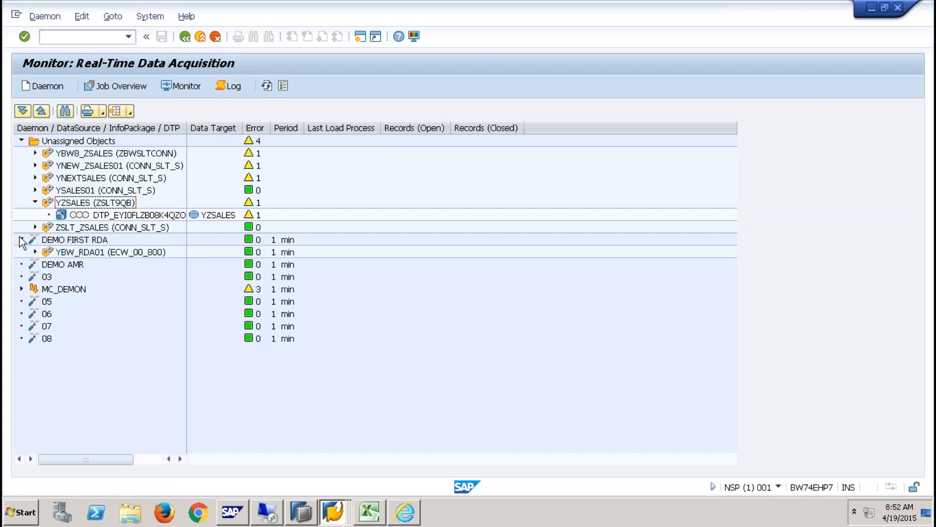
pyautogui.rightClick(73, 241)
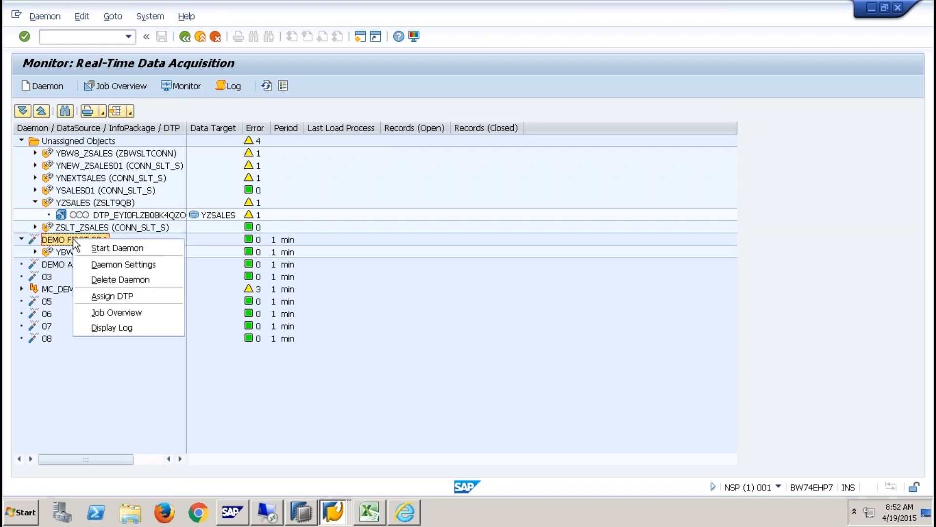
pyautogui.click(117, 294)
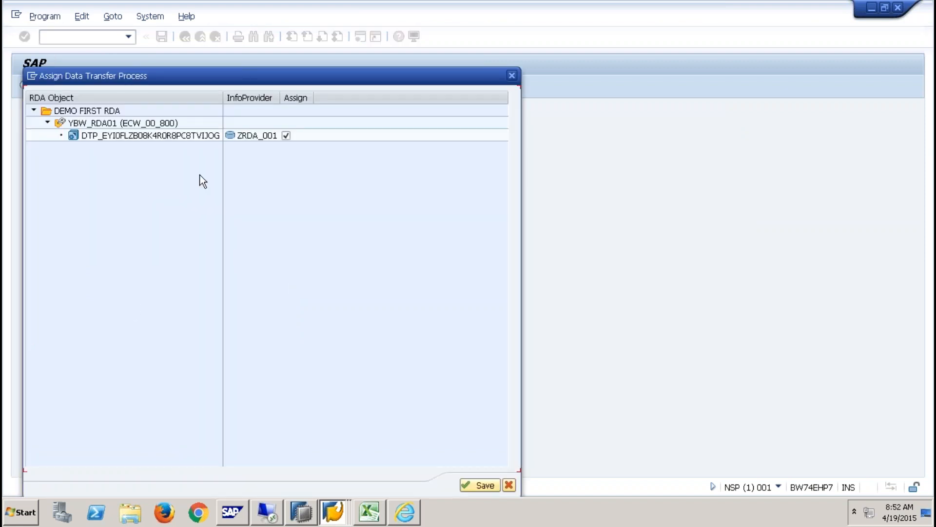
pyautogui.click(509, 485)
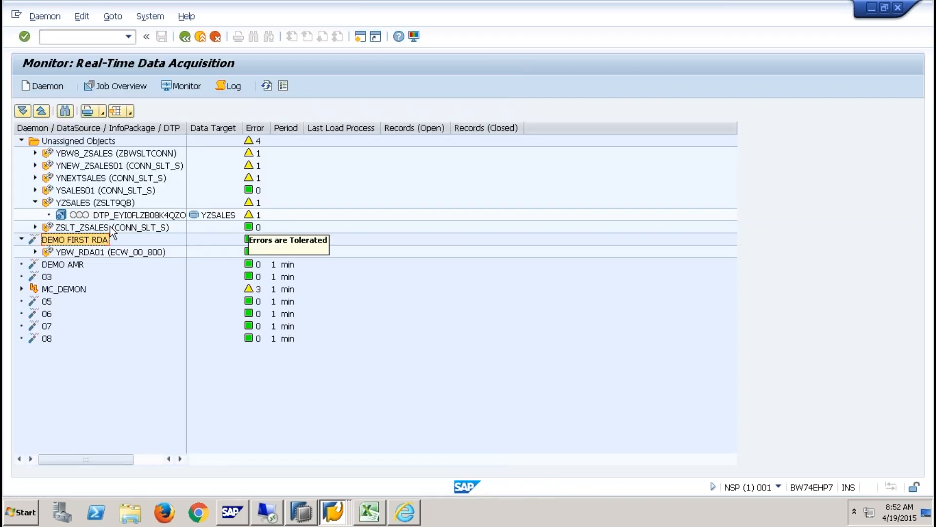
# - Check actions for YBW8_ZSALES, Unassigned Objects and YZSALES, then expand MC_DEMON
pyautogui.rightClick(78, 153)
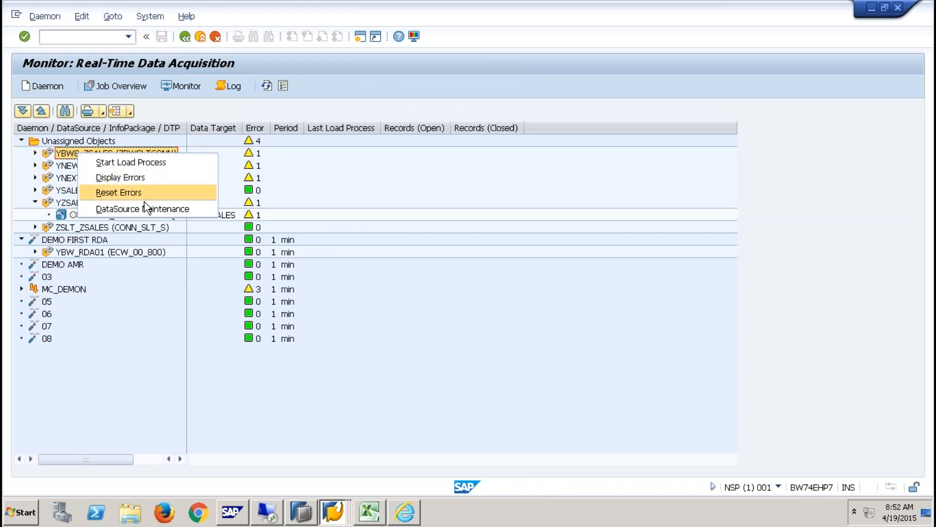
pyautogui.rightClick(95, 141)
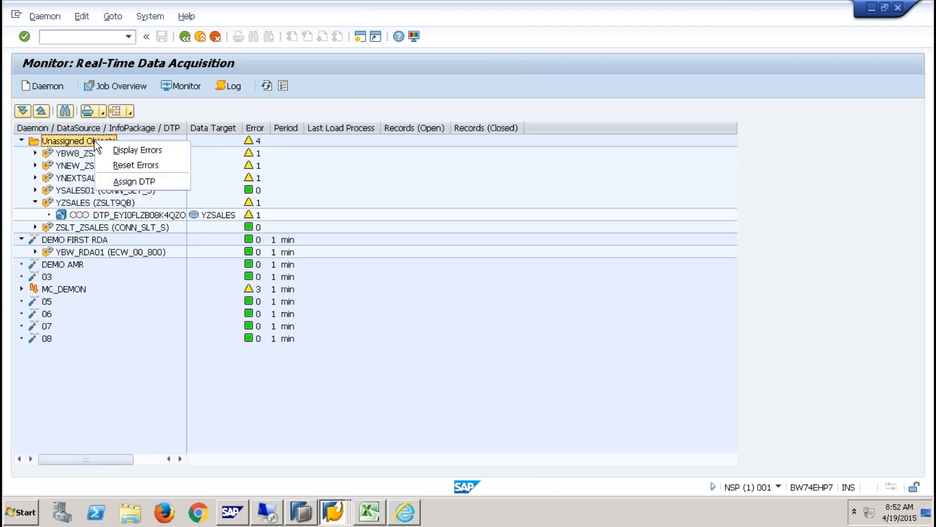
pyautogui.click(135, 182)
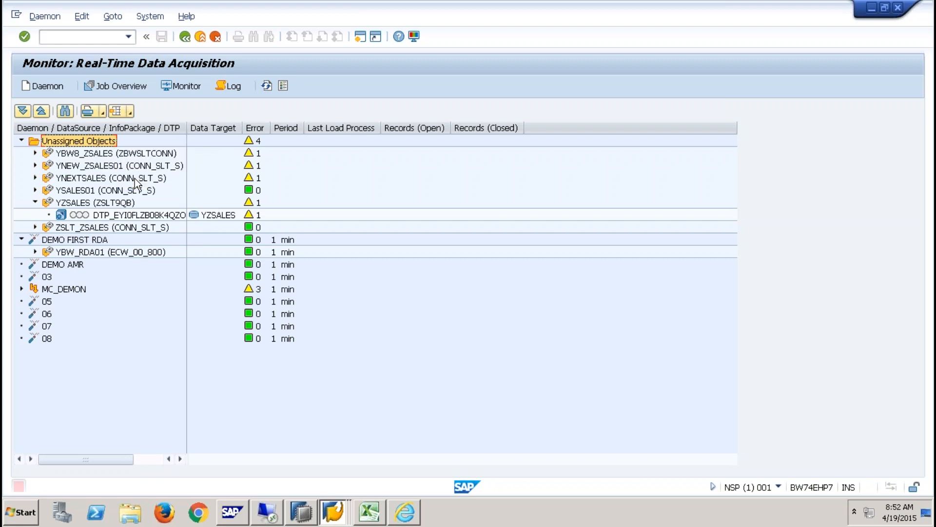
pyautogui.click(107, 202)
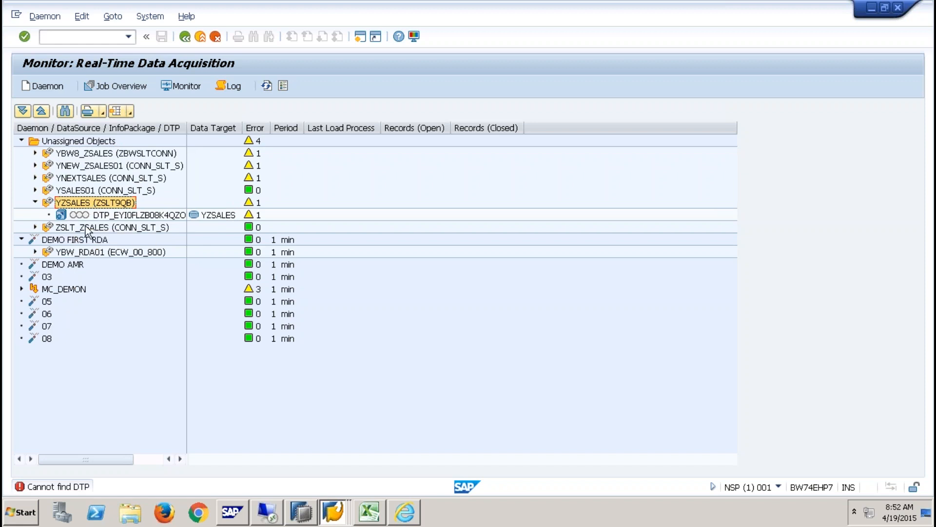
pyautogui.rightClick(89, 203)
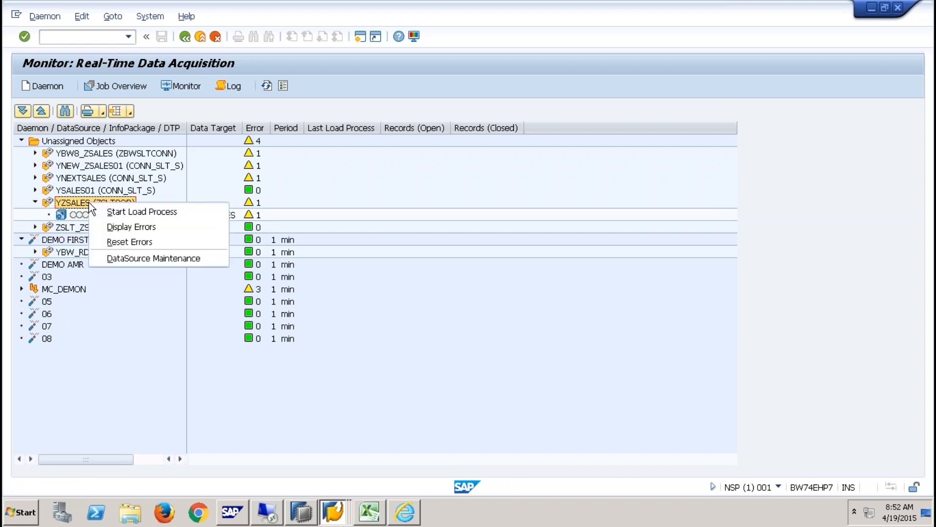
pyautogui.click(21, 289)
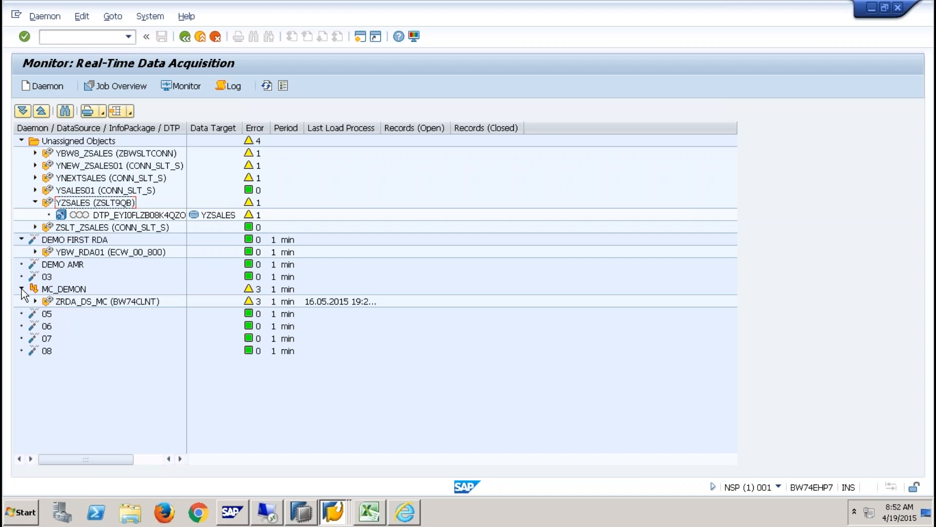
pyautogui.click(332, 512)
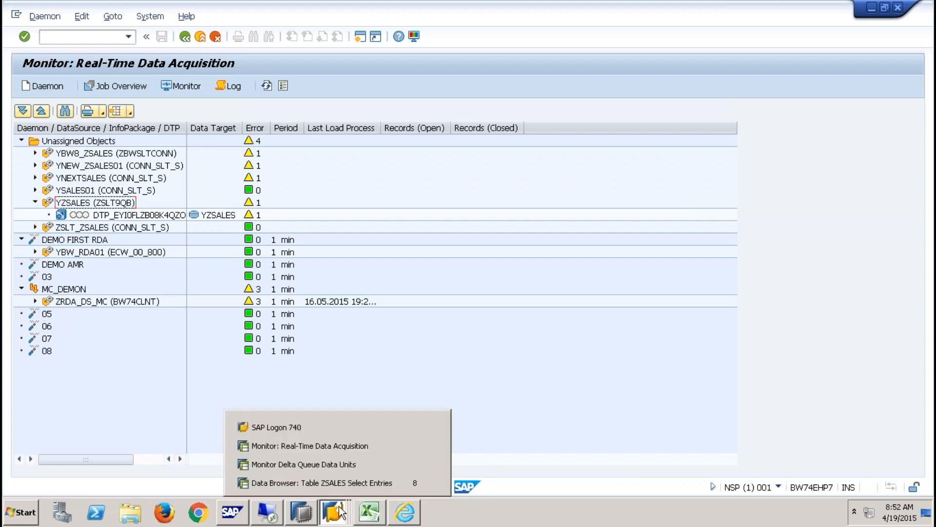
pyautogui.click(338, 465)
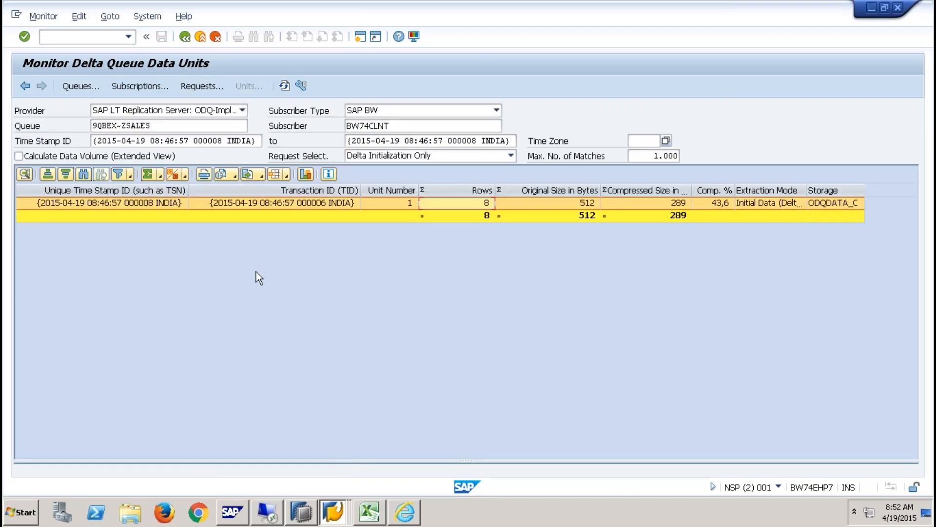
pyautogui.click(285, 86)
pyautogui.click(285, 85)
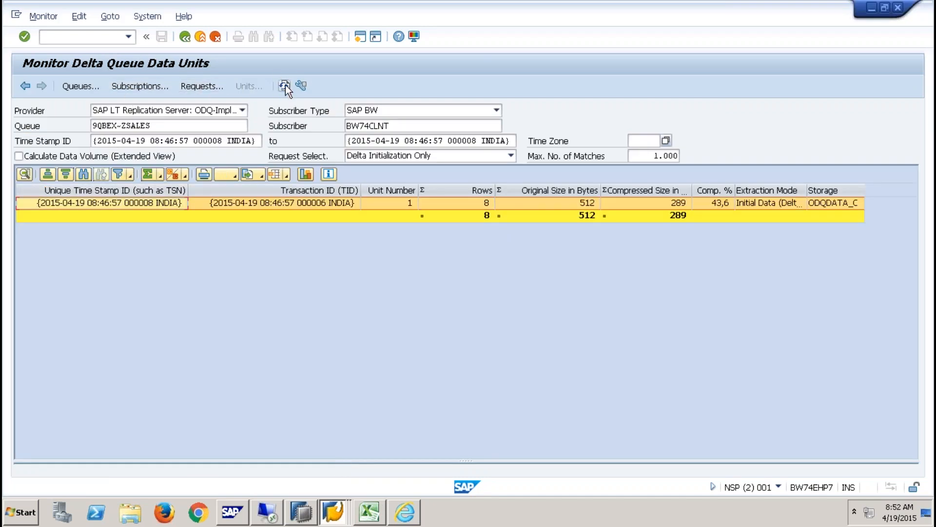
pyautogui.click(339, 508)
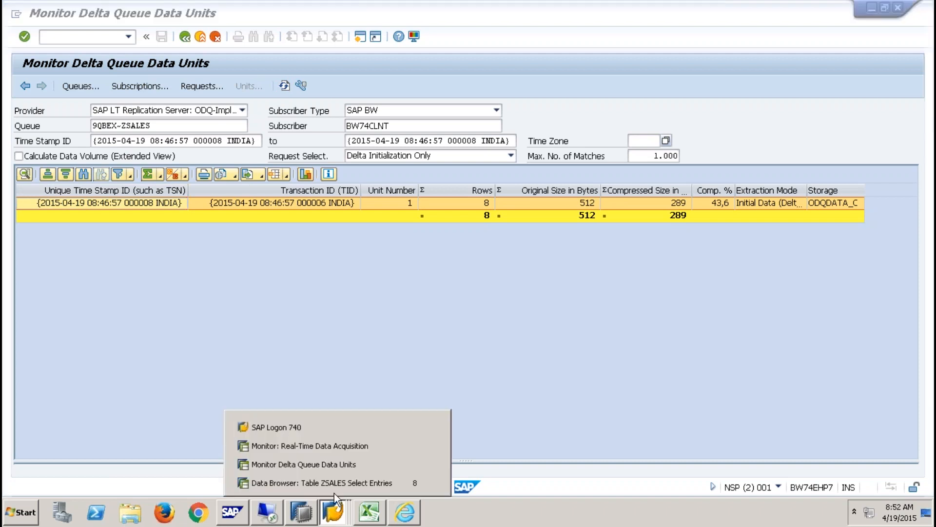
pyautogui.click(333, 445)
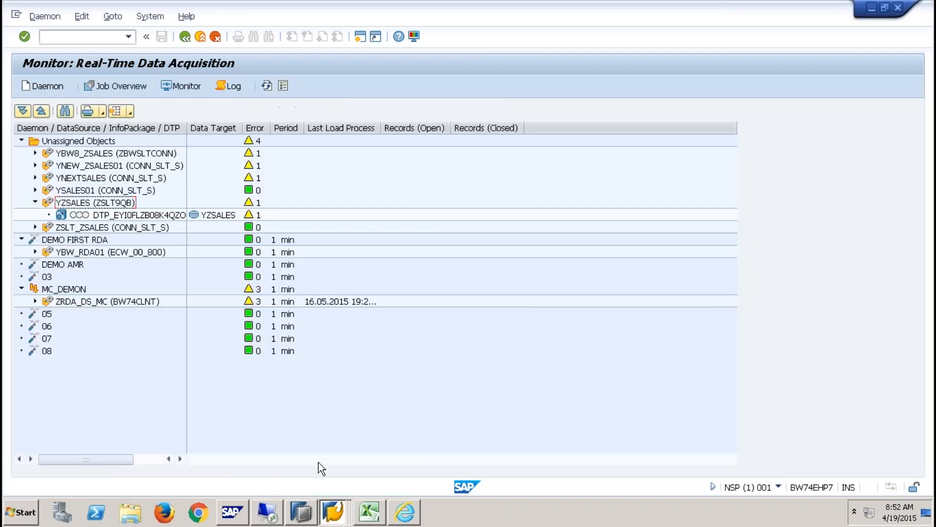
pyautogui.click(201, 37)
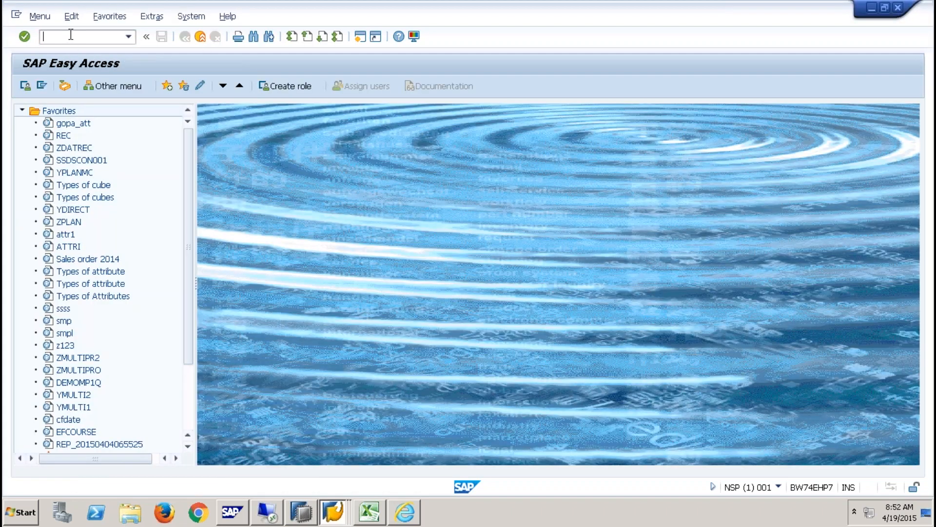
# - In RSA1, expand YZSALES, review the DataSource's PSA requests, and open the ZSLT9QB -> YZSALES DTP
pyautogui.press('Return')
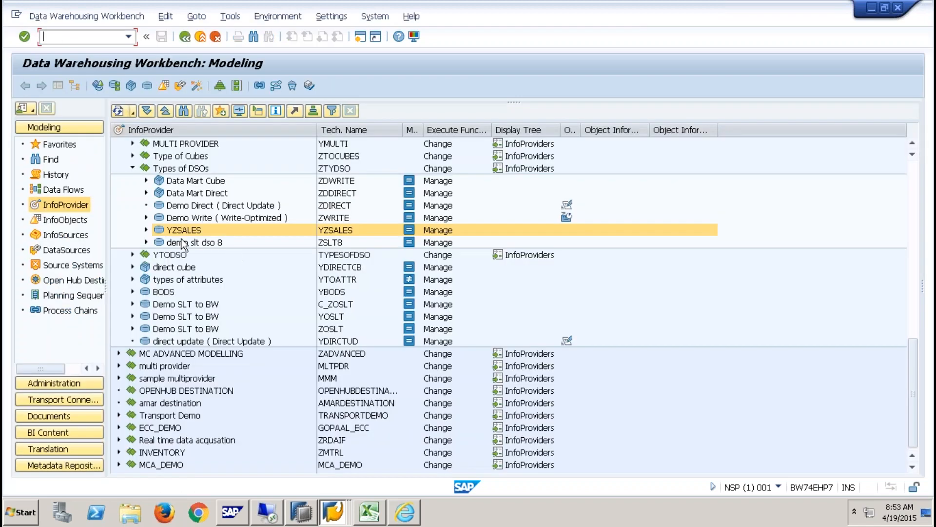
pyautogui.click(147, 230)
pyautogui.click(160, 242)
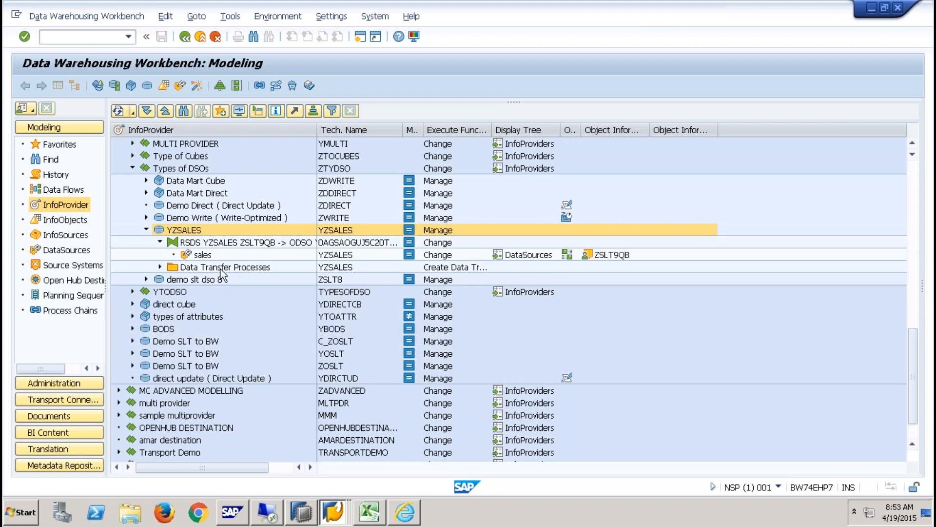
pyautogui.rightClick(196, 254)
pyautogui.click(262, 385)
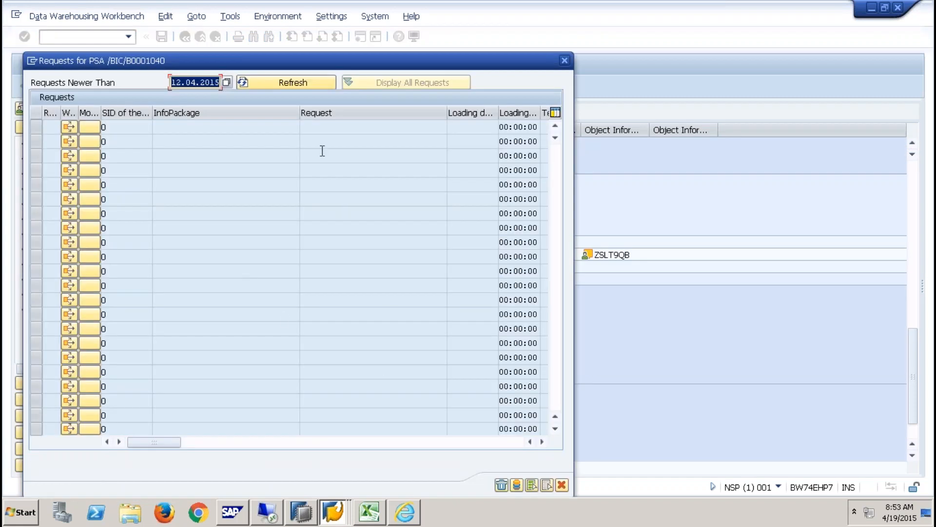
pyautogui.click(562, 485)
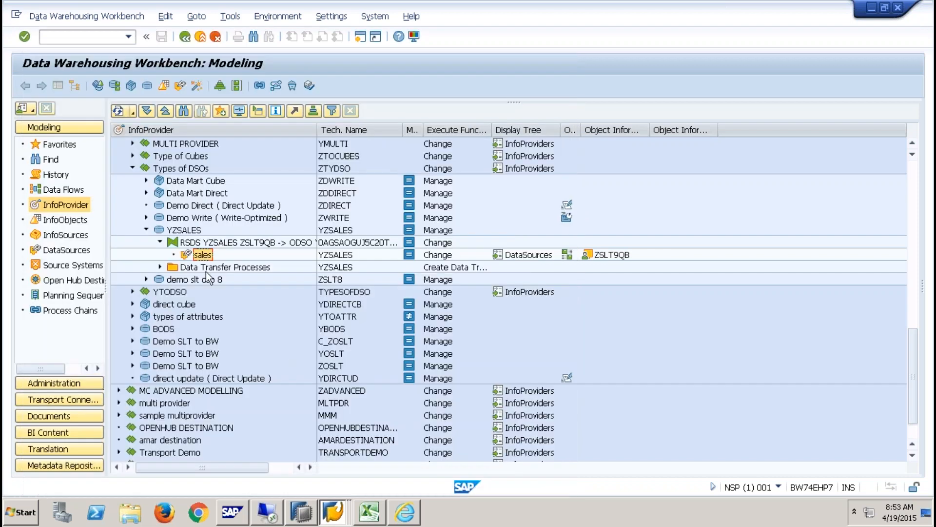
pyautogui.click(160, 267)
pyautogui.doubleClick(229, 279)
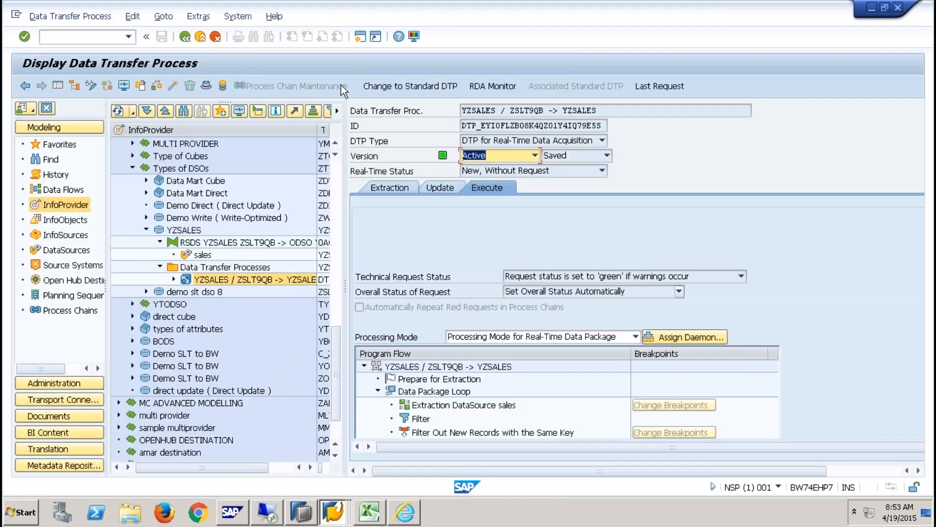
# - Change the DTP to a standard DTP, execute it, and display its request monitor
pyautogui.click(446, 90)
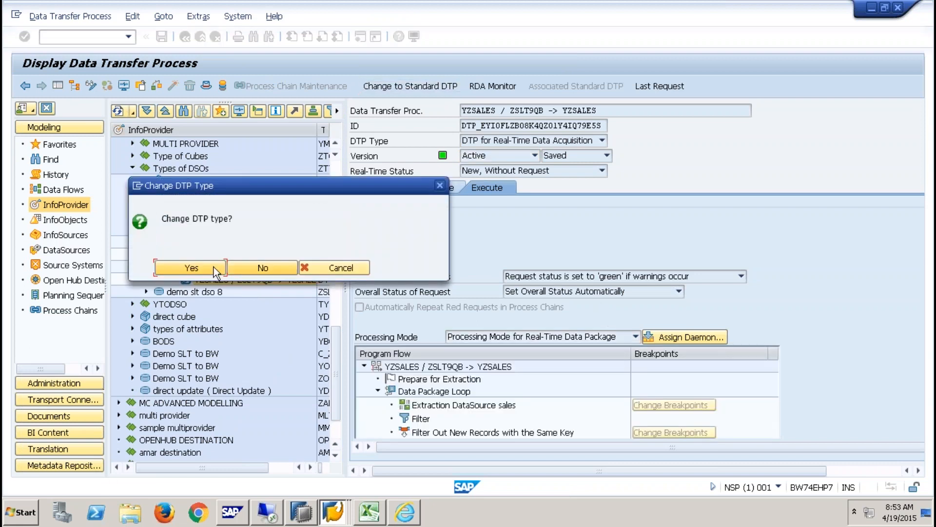
pyautogui.press('Escape')
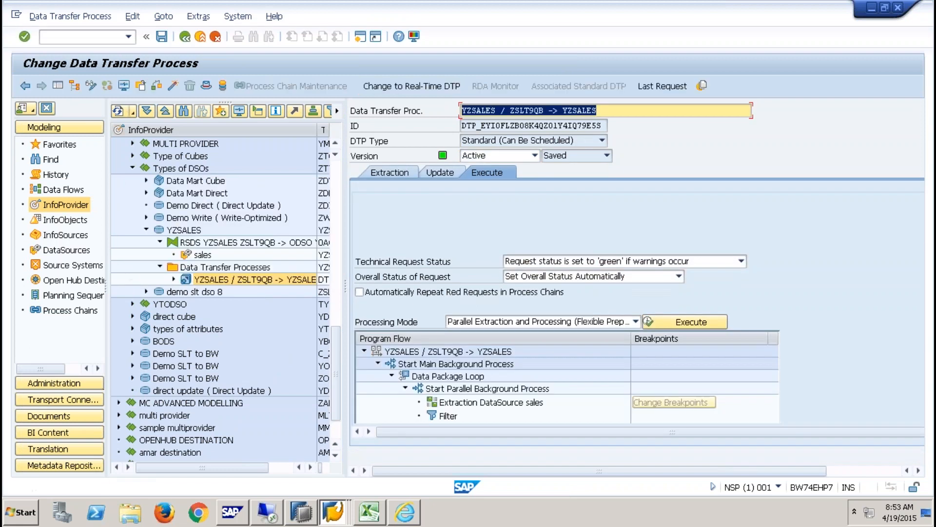
pyautogui.click(693, 323)
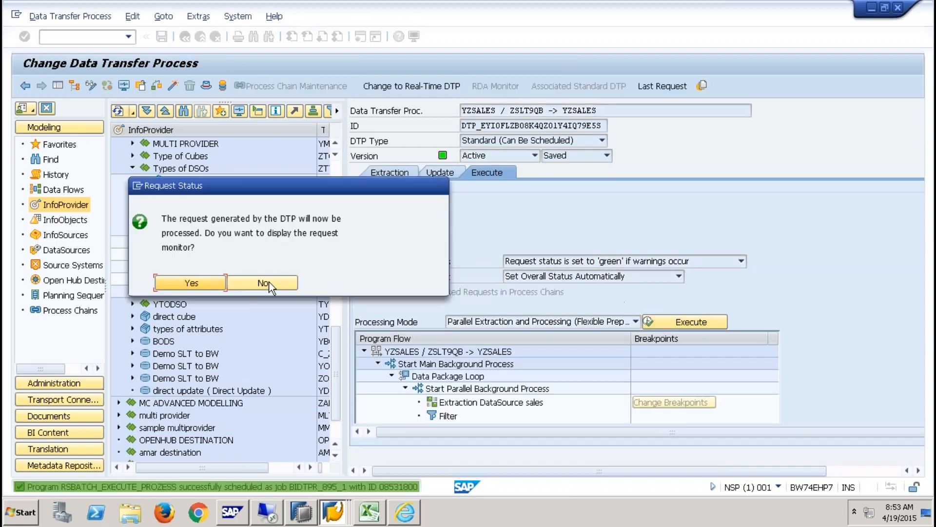
pyautogui.click(209, 281)
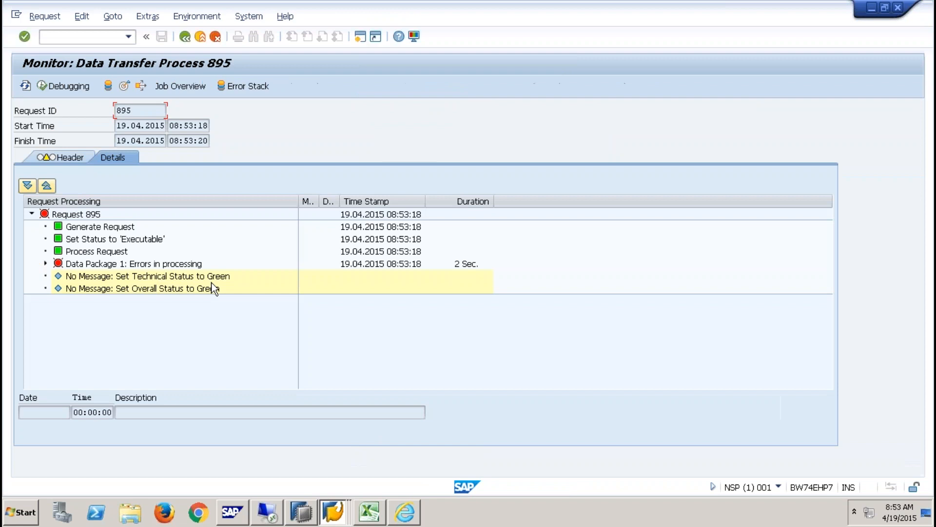
# - Expand Data Package 1 to find the failed Read Data Package step
pyautogui.click(46, 264)
pyautogui.click(177, 280)
pyautogui.click(59, 278)
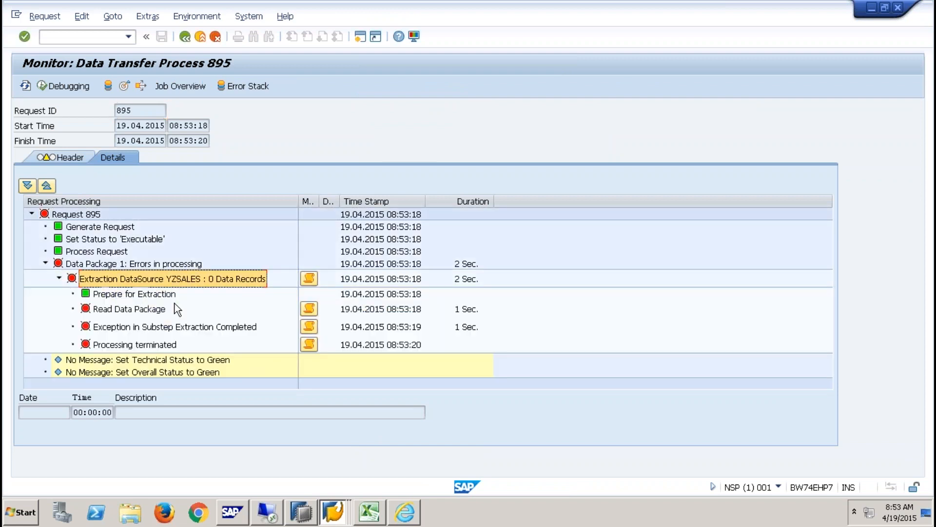
pyautogui.click(155, 310)
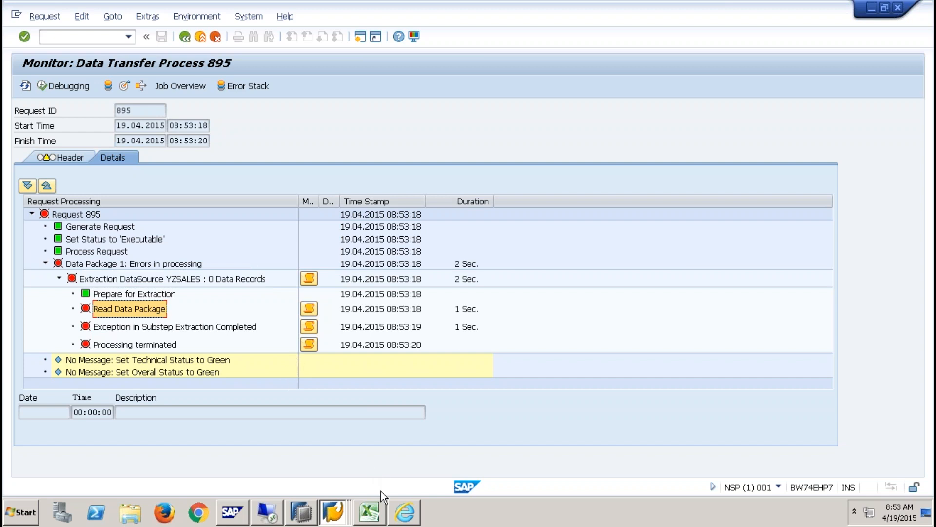
pyautogui.moveTo(405, 512)
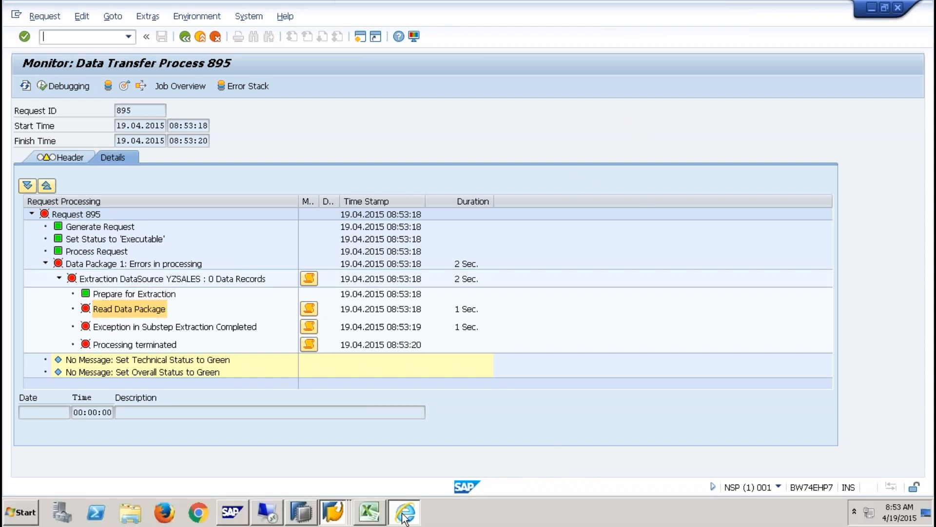
pyautogui.click(404, 512)
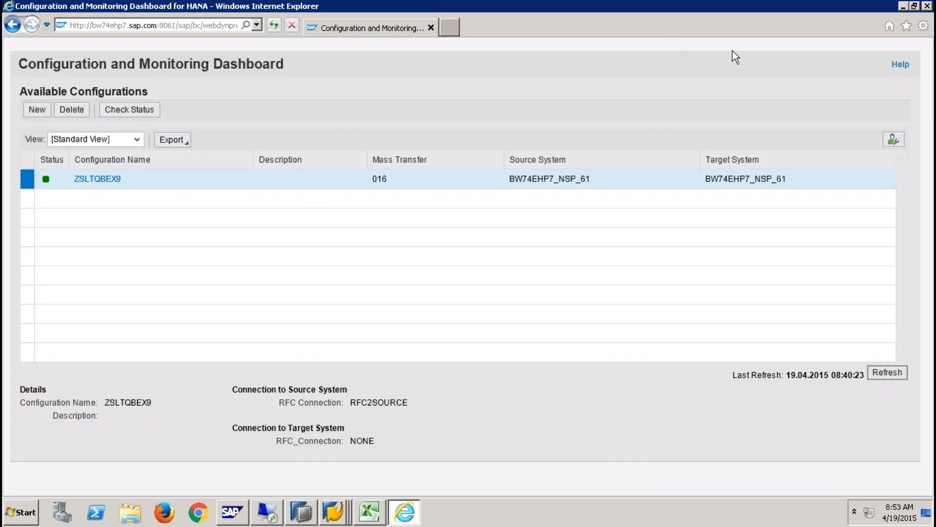
pyautogui.click(370, 512)
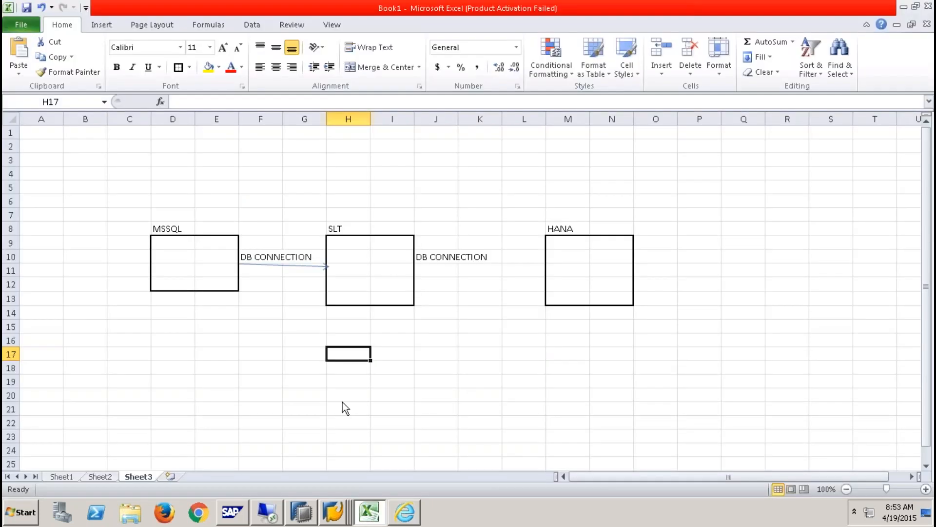
# - Give D18:E21, H18:I21 and M18:N22 thick box borders
pyautogui.moveTo(195, 368); pyautogui.dragTo(232, 413)
pyautogui.click(179, 67)
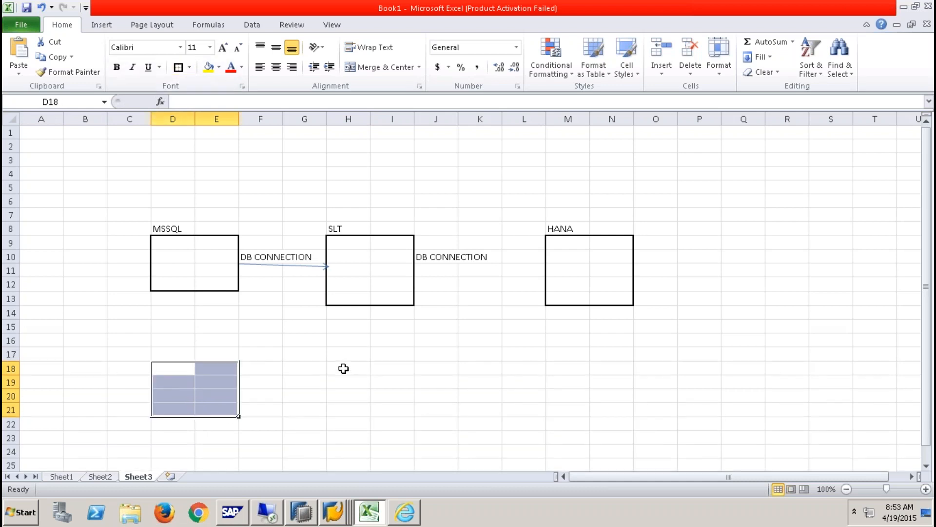
pyautogui.moveTo(343, 368); pyautogui.dragTo(386, 412)
pyautogui.click(179, 67)
pyautogui.moveTo(568, 369); pyautogui.dragTo(615, 425)
pyautogui.click(178, 67)
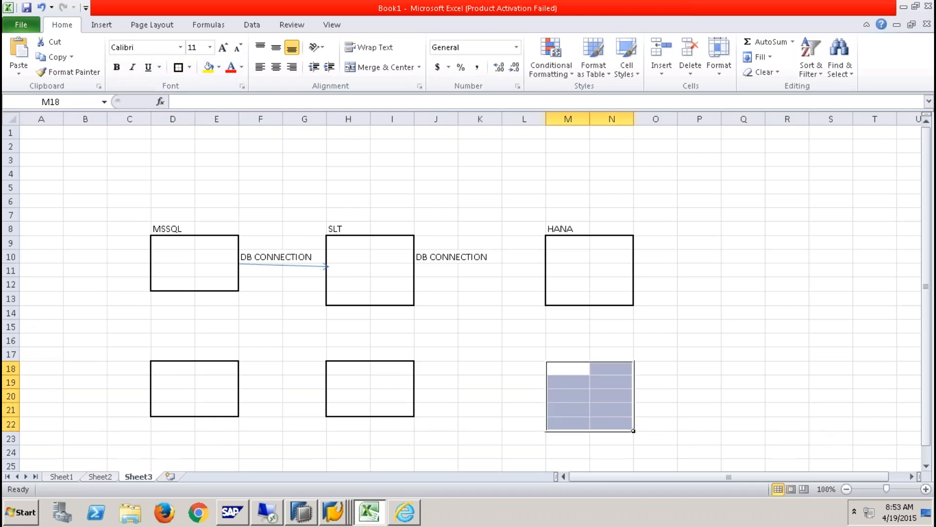
# - Label the new boxes SSS, SLT and BW in row 17
pyautogui.click(187, 355)
pyautogui.click(359, 354)
pyautogui.write('S')
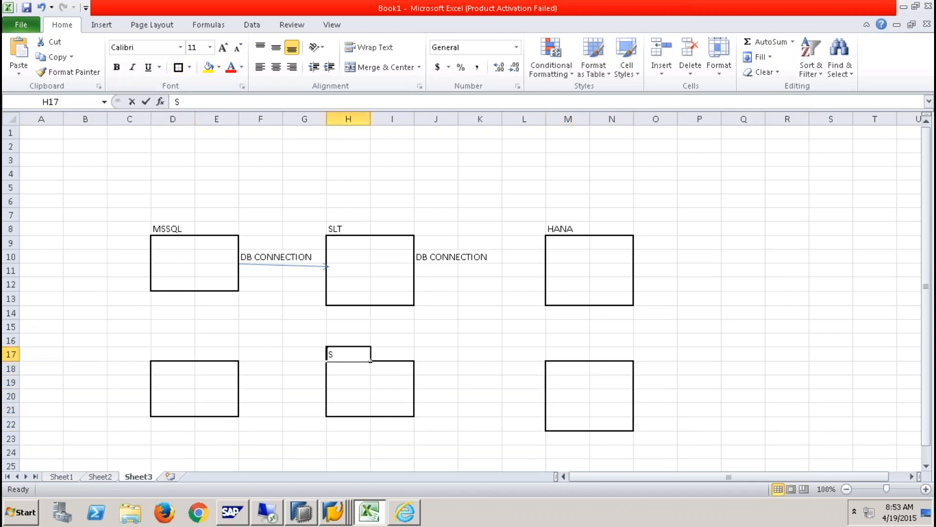
pyautogui.write('LT')
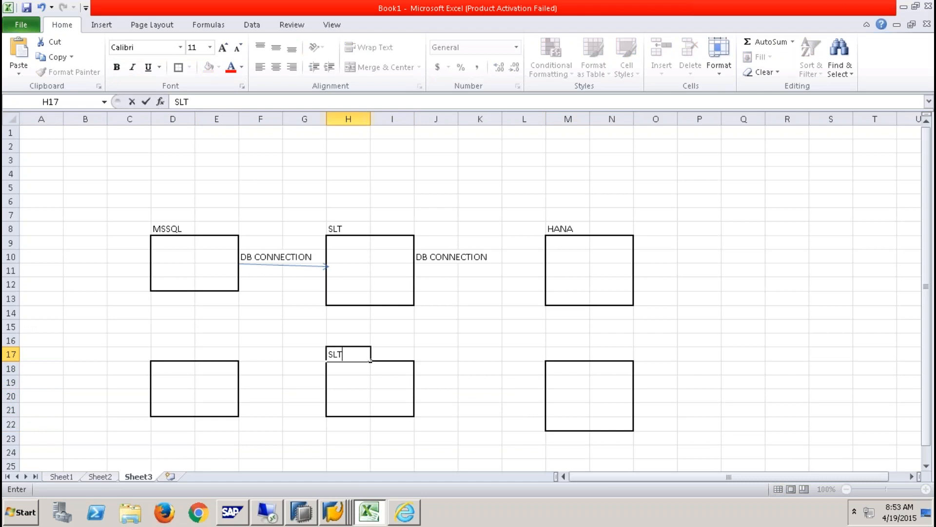
pyautogui.click(170, 354)
pyautogui.write('SSS')
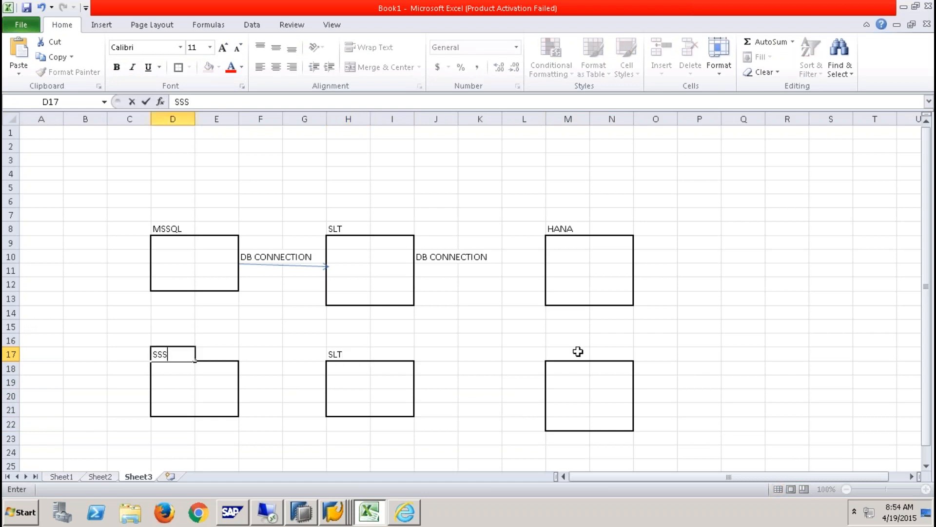
pyautogui.click(578, 352)
pyautogui.write('BW')
pyautogui.click(742, 325)
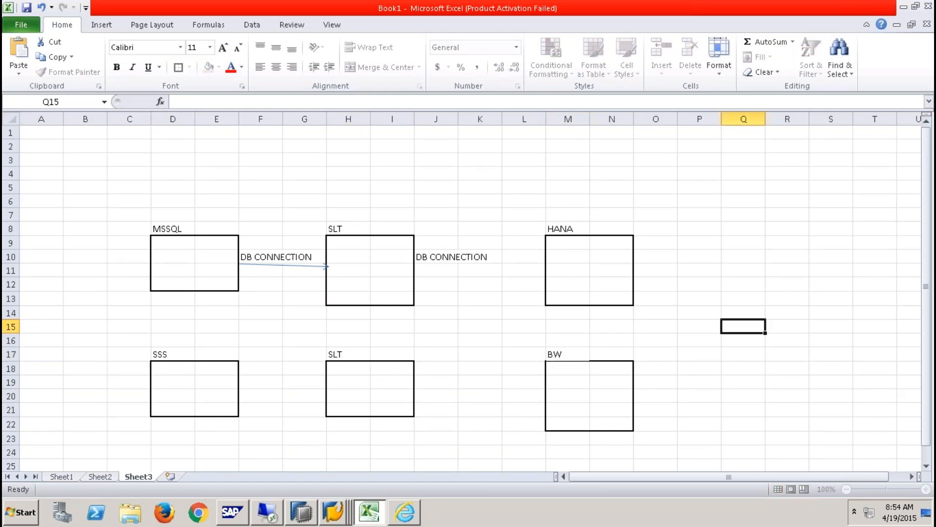
# - Enter RFC CONNECTION in F19 between the SSS and SLT boxes
pyautogui.click(352, 370)
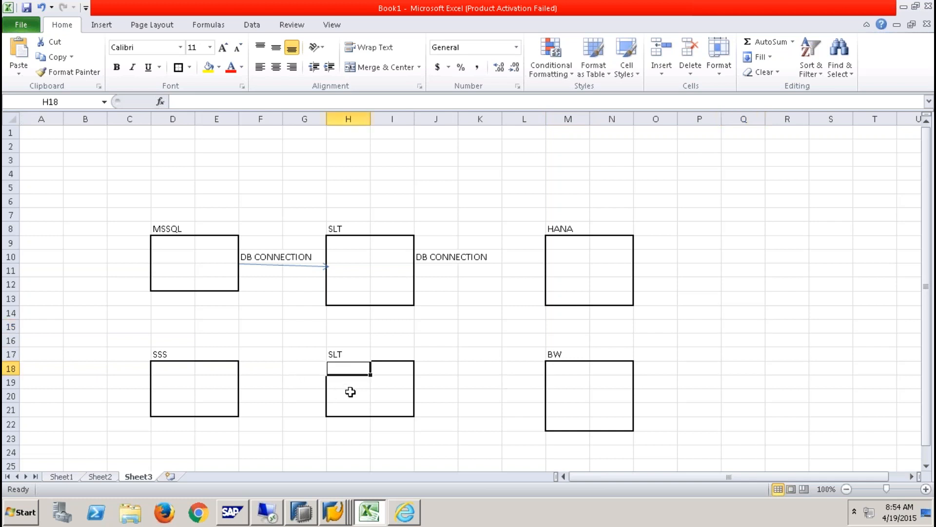
pyautogui.click(262, 387)
pyautogui.write('RFC')
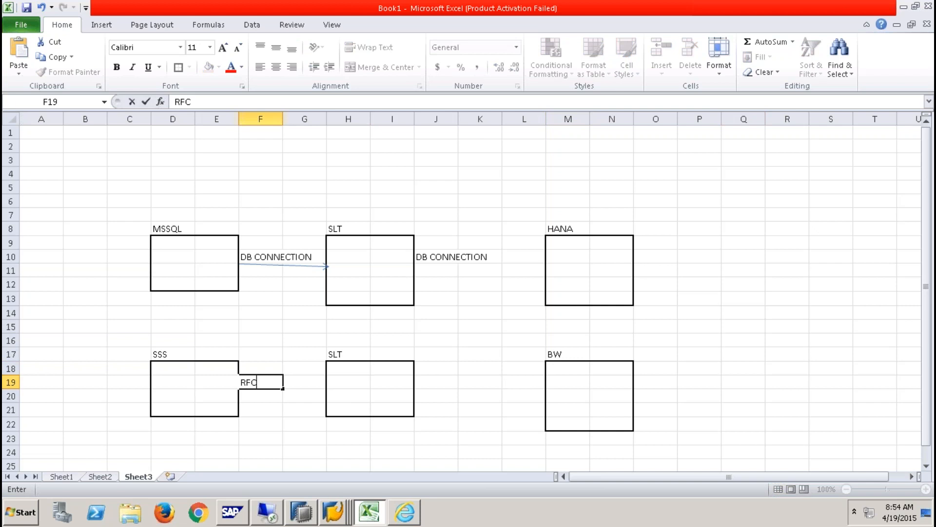
pyautogui.write(' CONNECTION')
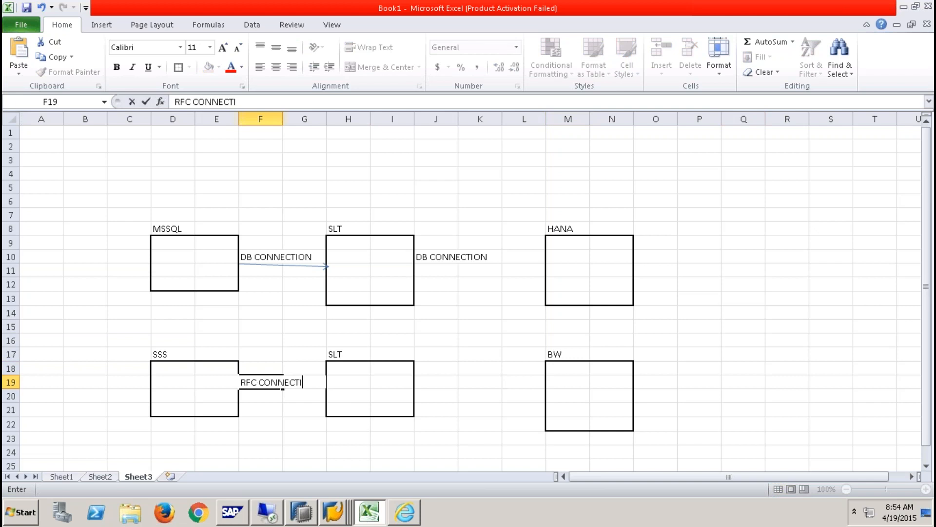
# - Enter the SLT box notes SM59, LTR -- NONE and ODQ QUEUB in cells H18, H20 and H21
pyautogui.click(154, 352)
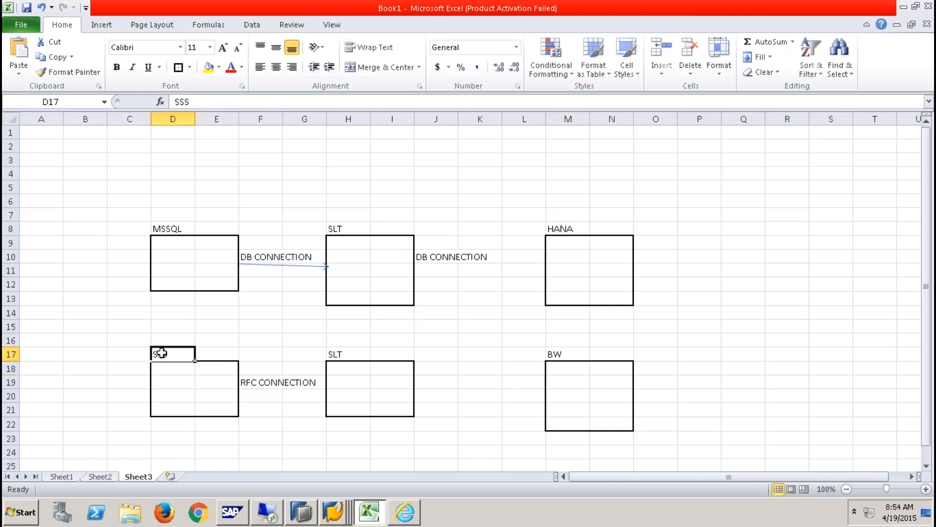
pyautogui.click(351, 368)
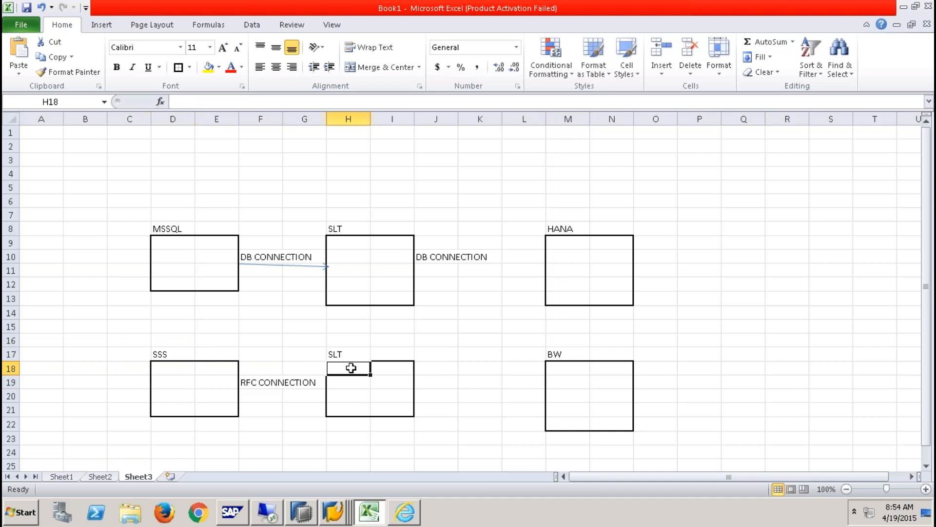
pyautogui.write('SM59')
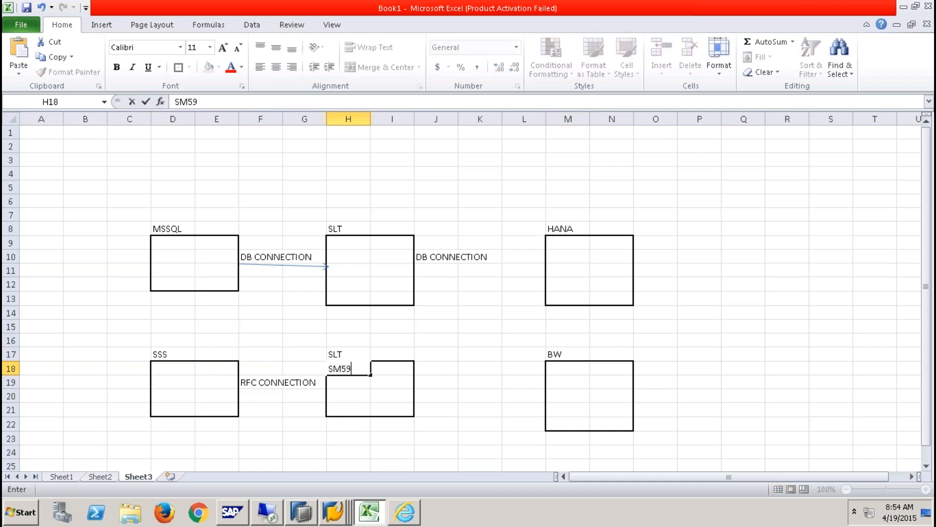
pyautogui.click(460, 415)
pyautogui.click(345, 373)
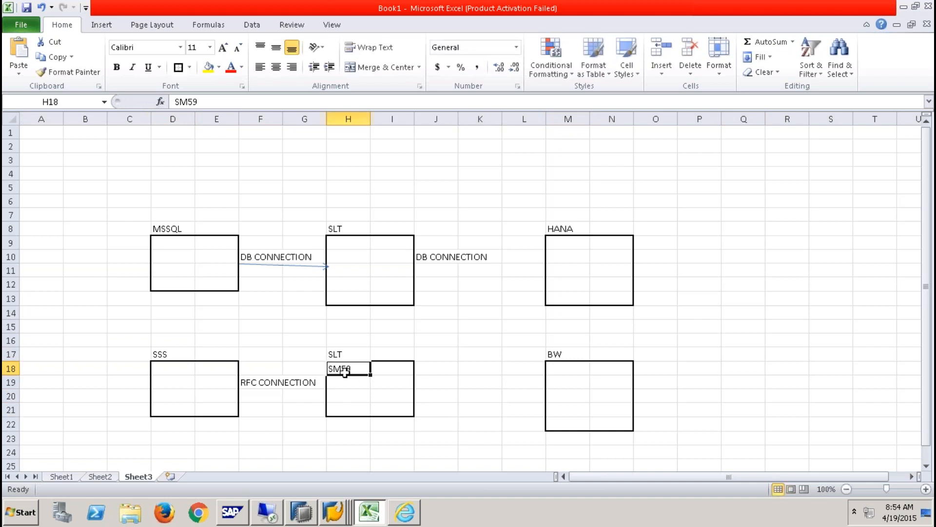
pyautogui.click(345, 397)
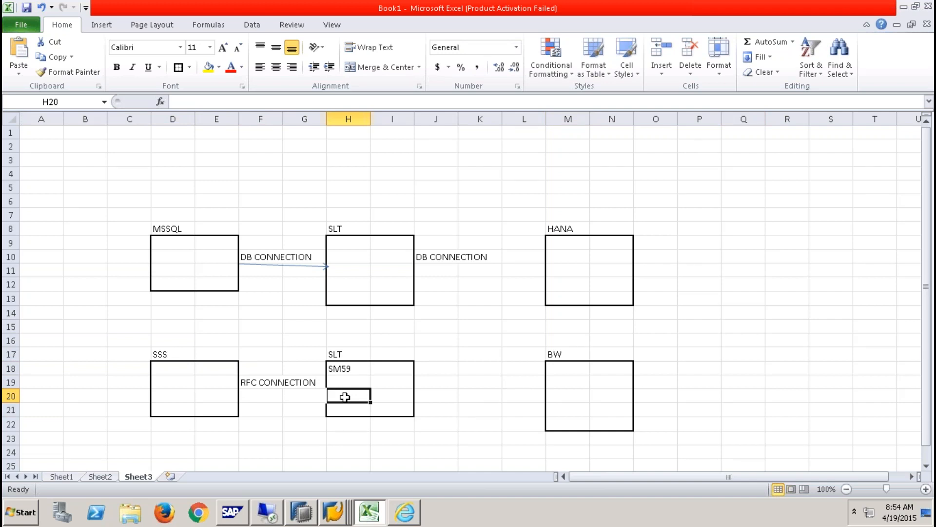
pyautogui.write('LTR --')
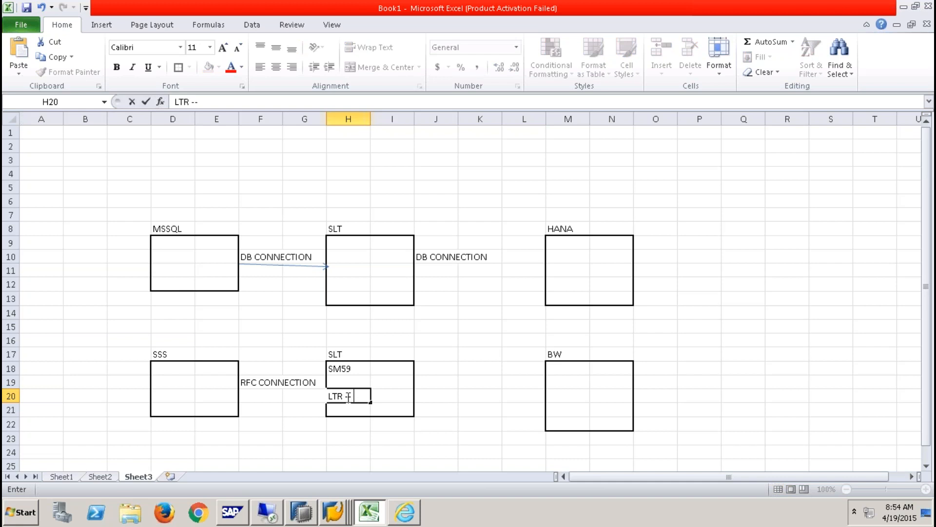
pyautogui.write(' NONE')
pyautogui.press('Return')
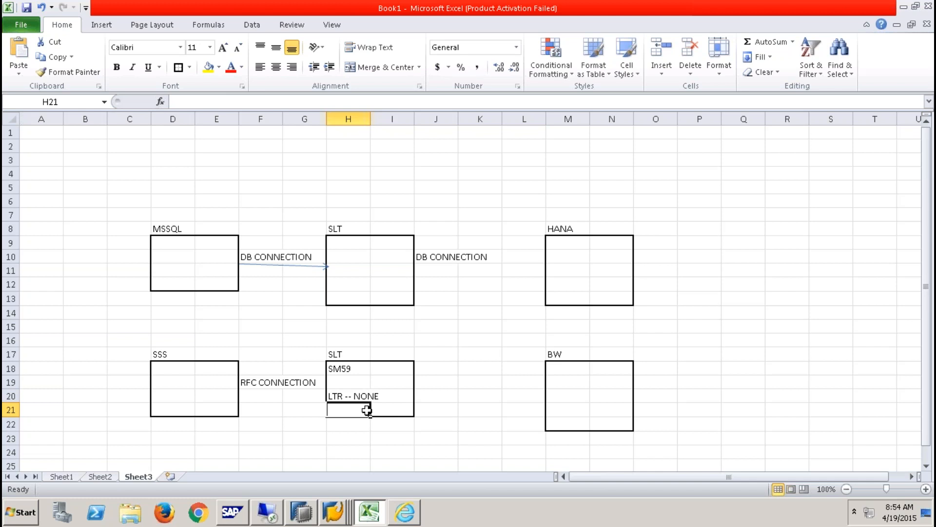
pyautogui.write('ODQ ')
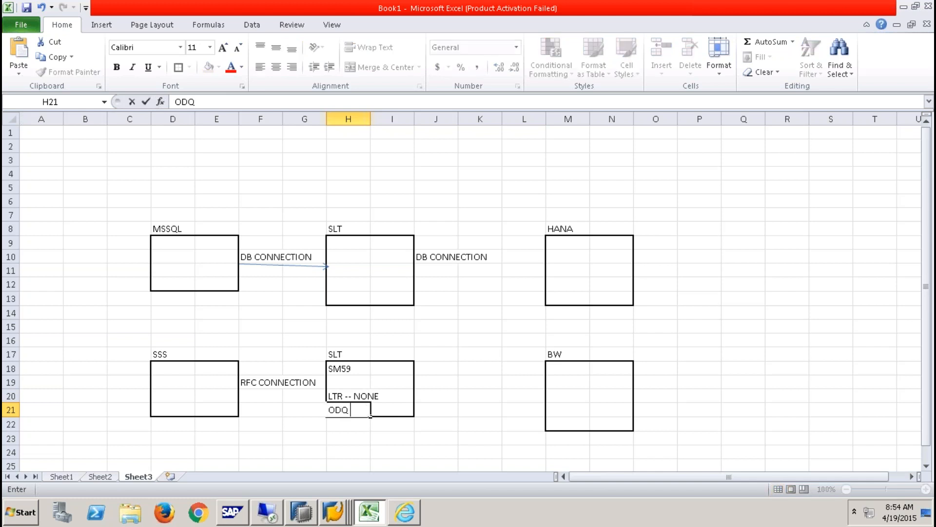
pyautogui.write('QUEUB')
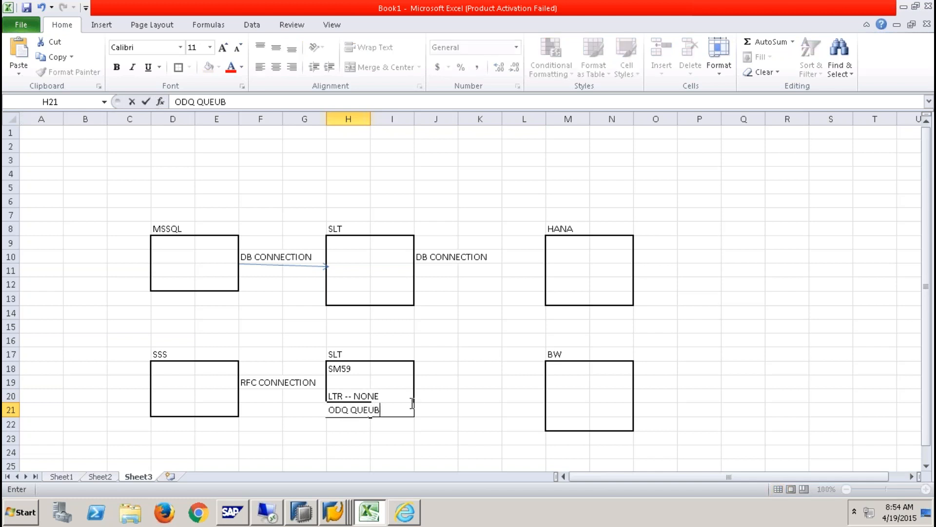
pyautogui.click(563, 366)
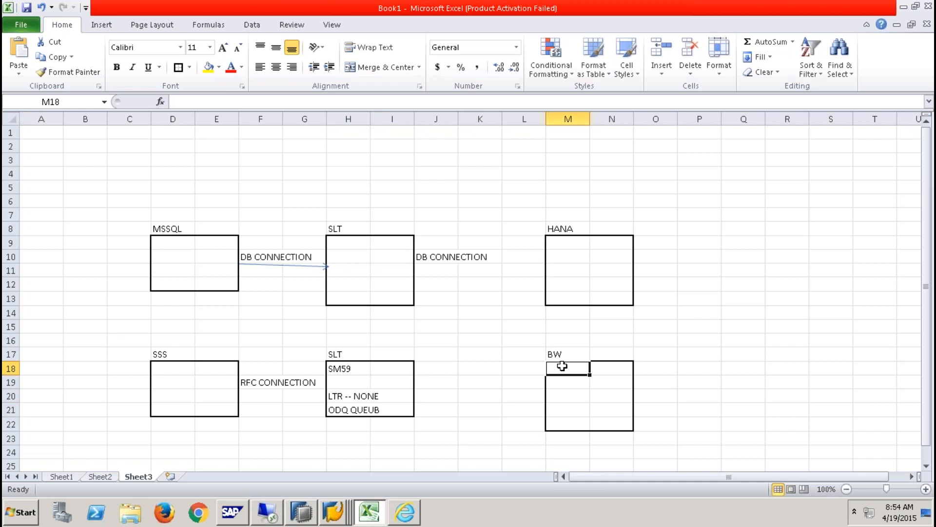
# - Add ODP SOURCE OF SLT, RFC CONNE OF SLT SERVER and ODQ QUEUE NAME to the BW box in M19:M21
pyautogui.press('Return')
pyautogui.write('ODP SOURCE OF SLT')
pyautogui.click(568, 397)
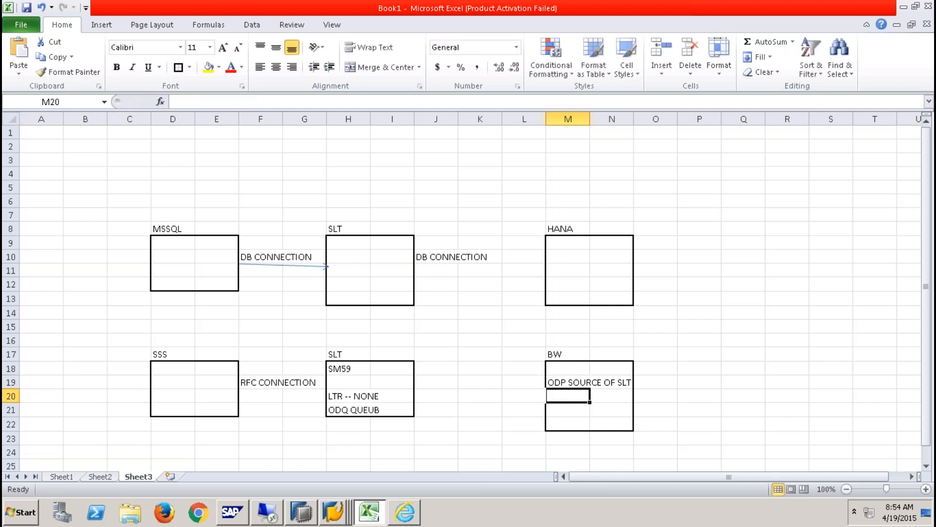
pyautogui.write('RFC CONNE OF')
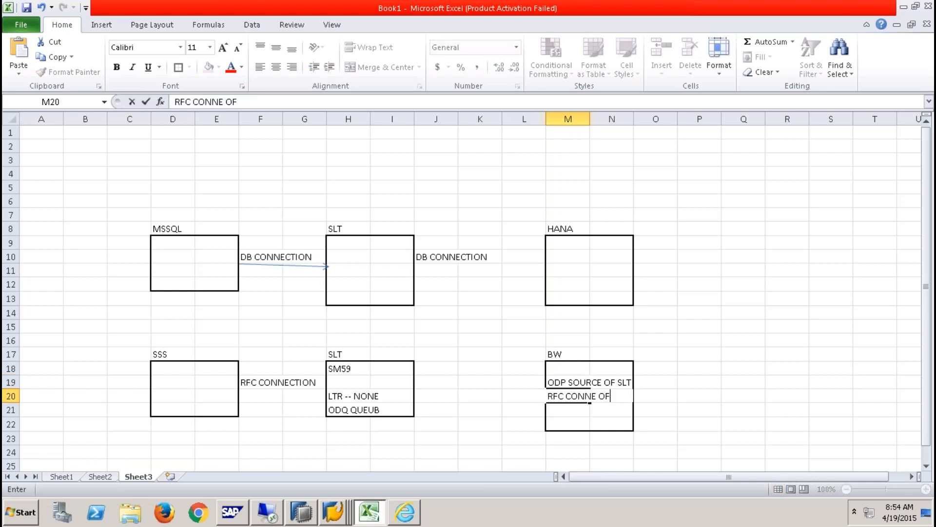
pyautogui.write(' SLT SERVER')
pyautogui.click(570, 411)
pyautogui.write('ODQ QUE')
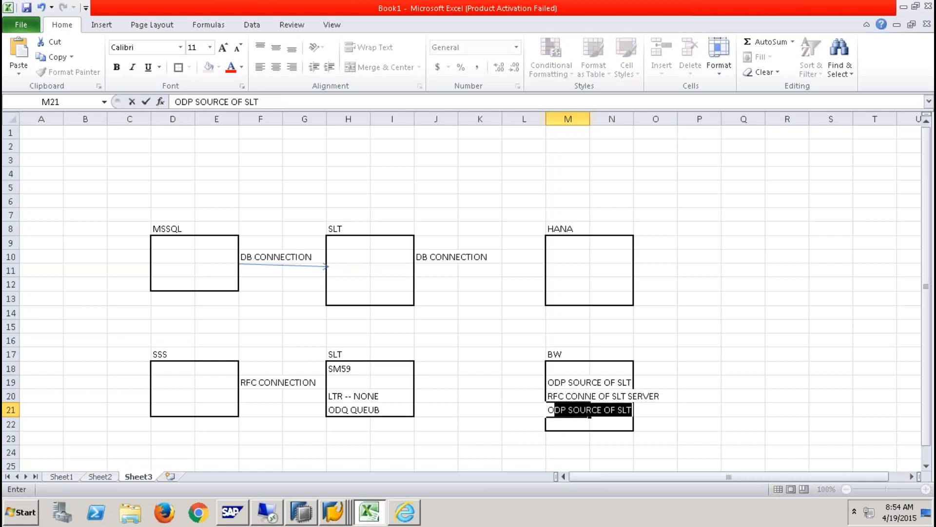
pyautogui.write('UE NAME')
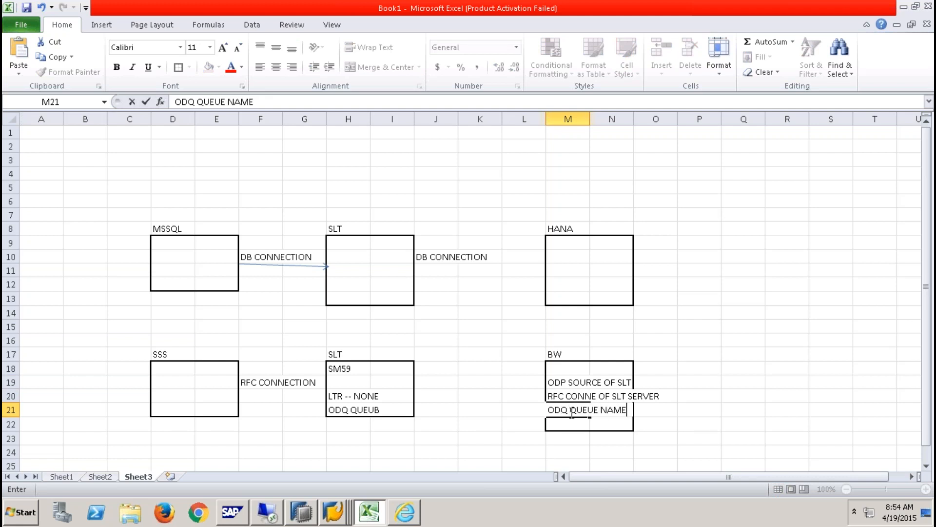
pyautogui.click(750, 356)
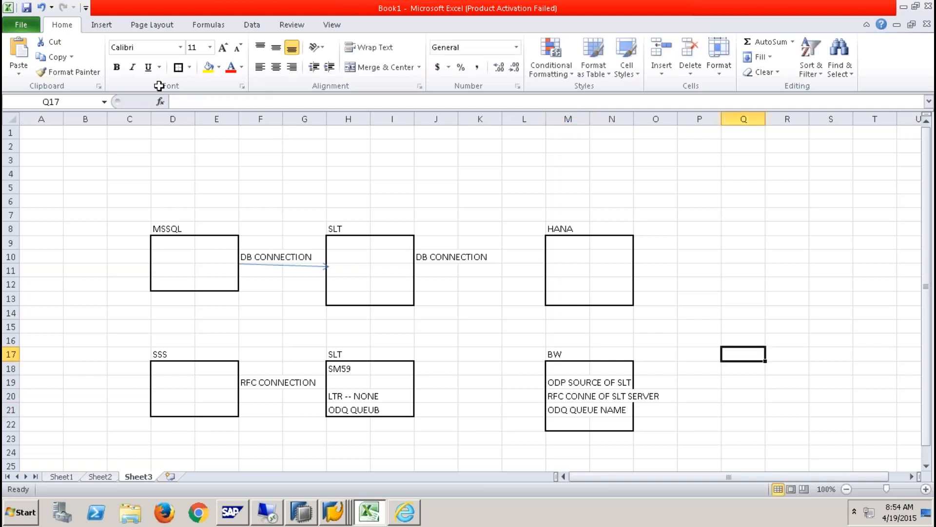
# - Draw a straight arrow from the lower BW box pointing to the SLT box
pyautogui.click(116, 24)
pyautogui.click(150, 77)
pyautogui.click(167, 100)
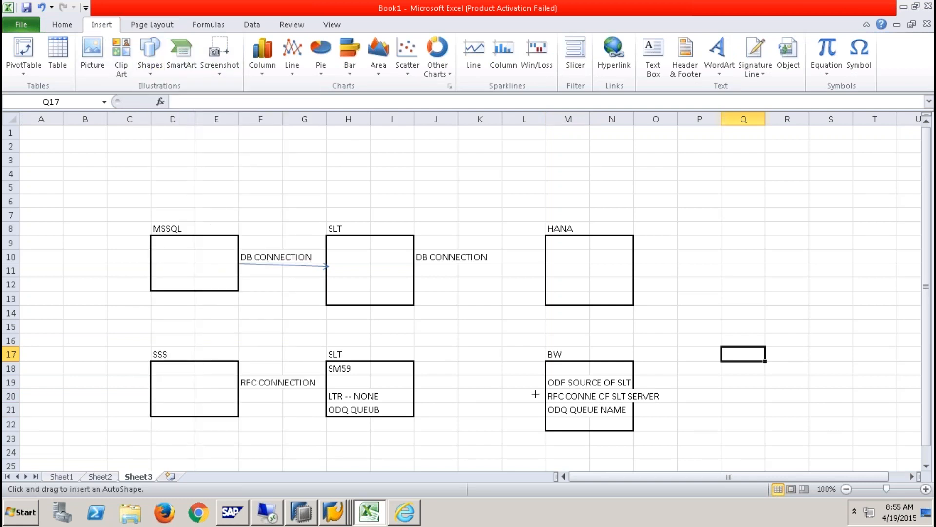
pyautogui.moveTo(541, 393); pyautogui.dragTo(420, 391)
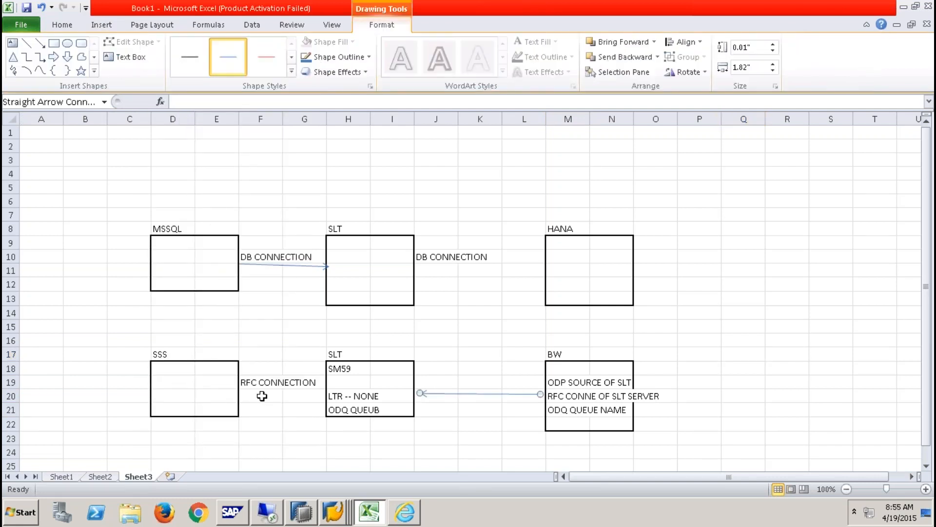
# - Select the whole lower diagram range D16:O22
pyautogui.moveTo(171, 352); pyautogui.dragTo(217, 354)
pyautogui.moveTo(375, 349); pyautogui.dragTo(603, 353)
pyautogui.click(218, 452)
pyautogui.moveTo(442, 461); pyautogui.dragTo(586, 453)
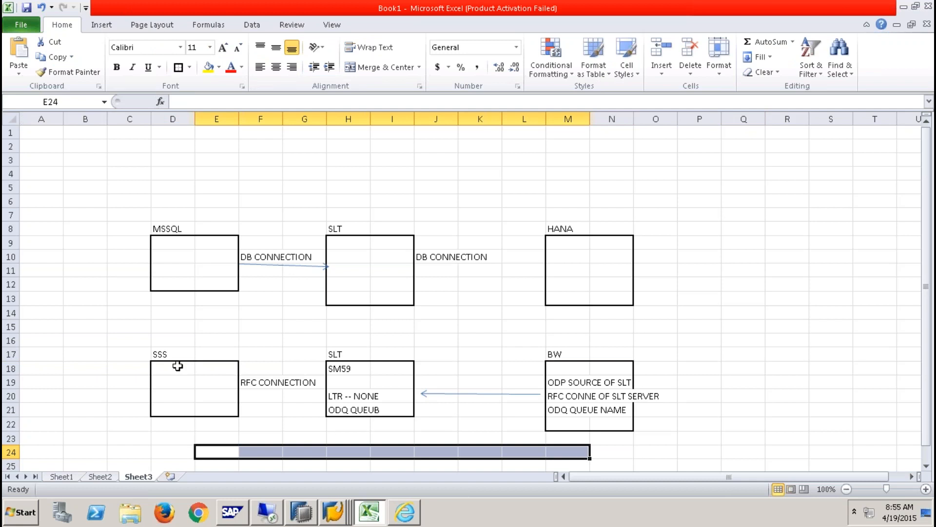
pyautogui.moveTo(163, 344); pyautogui.dragTo(654, 424)
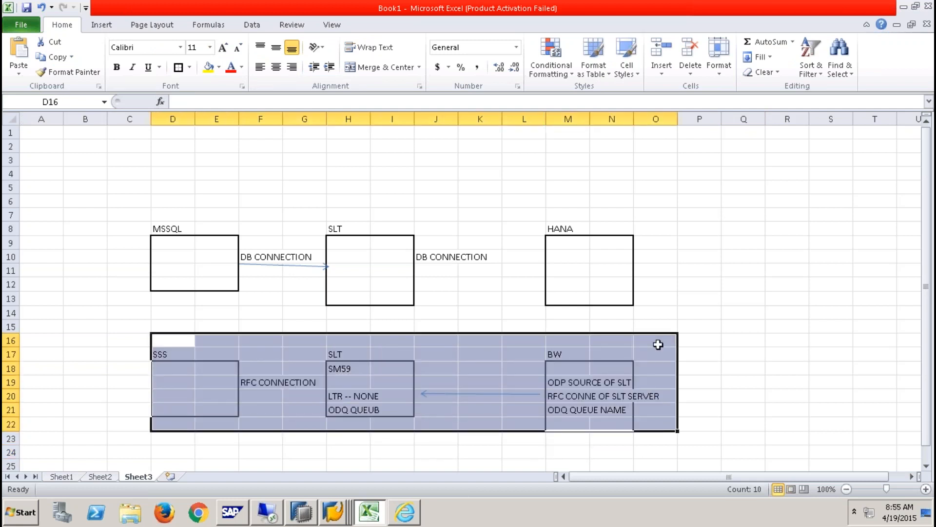
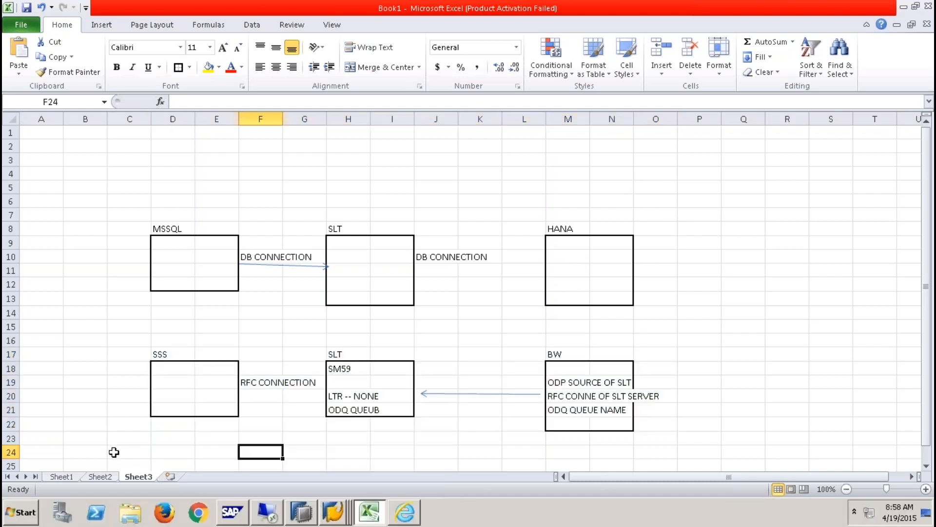
# - Switch from the Excel connection diagram to a Windows Explorer Libraries window
pyautogui.click(131, 512)
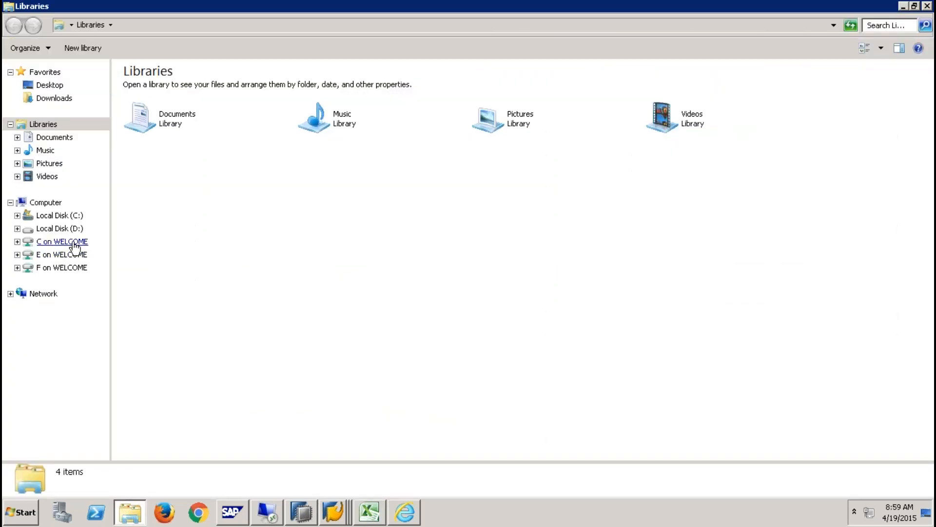
# - Browse the drives and inspect the usr\sap folder on Local Disk (C:)
pyautogui.click(75, 244)
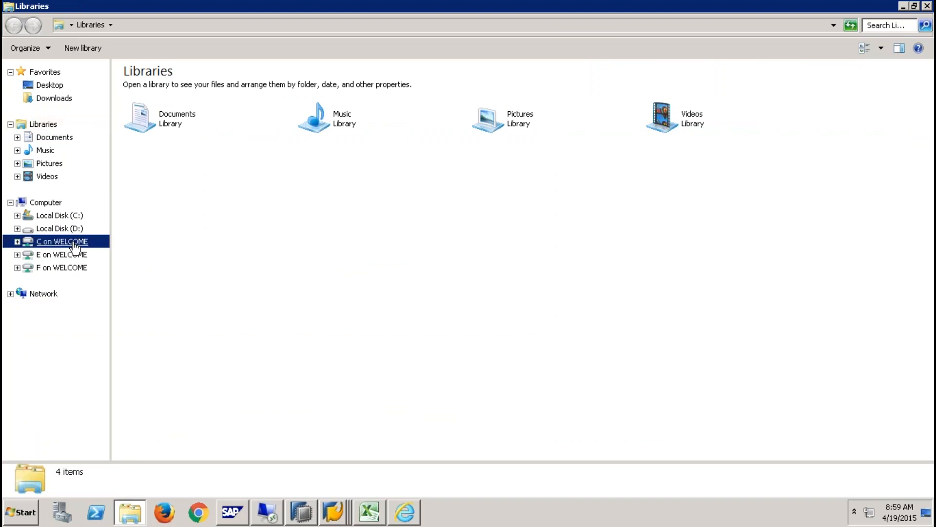
pyautogui.click(72, 230)
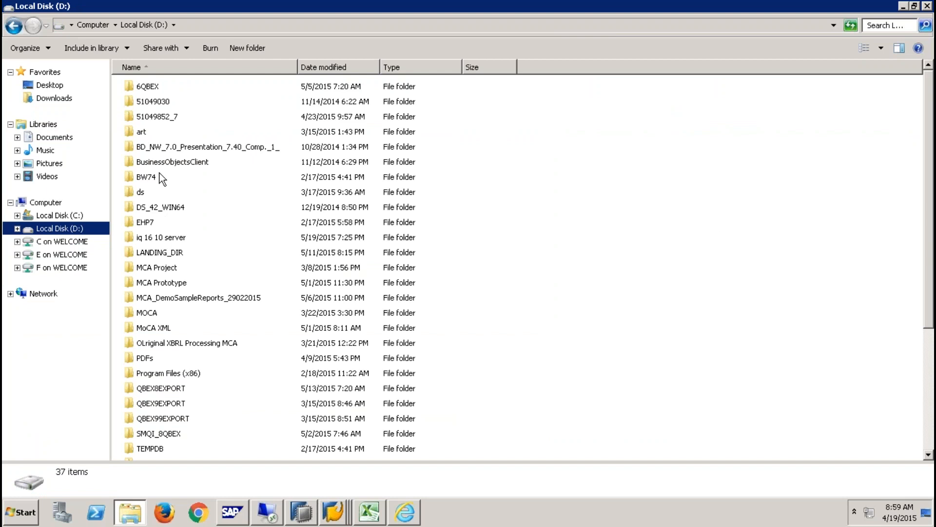
pyautogui.click(73, 216)
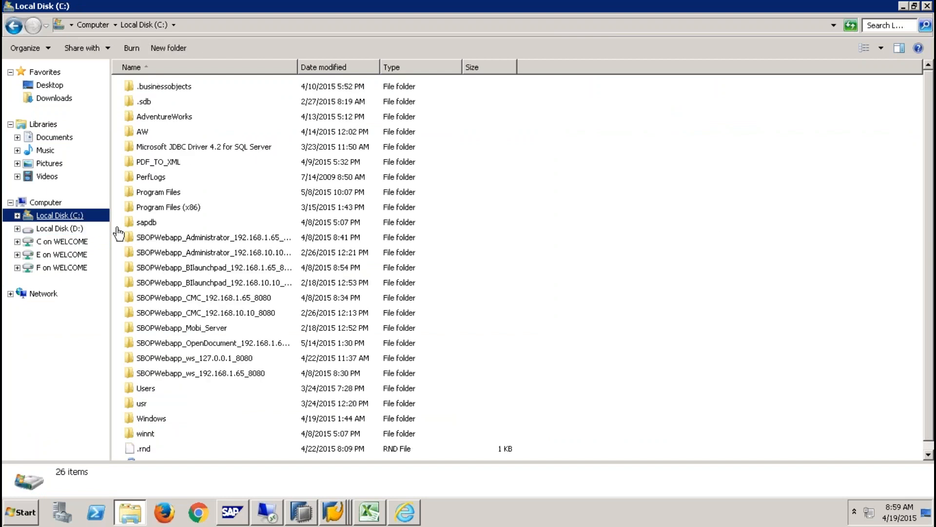
pyautogui.doubleClick(143, 405)
pyautogui.doubleClick(136, 131)
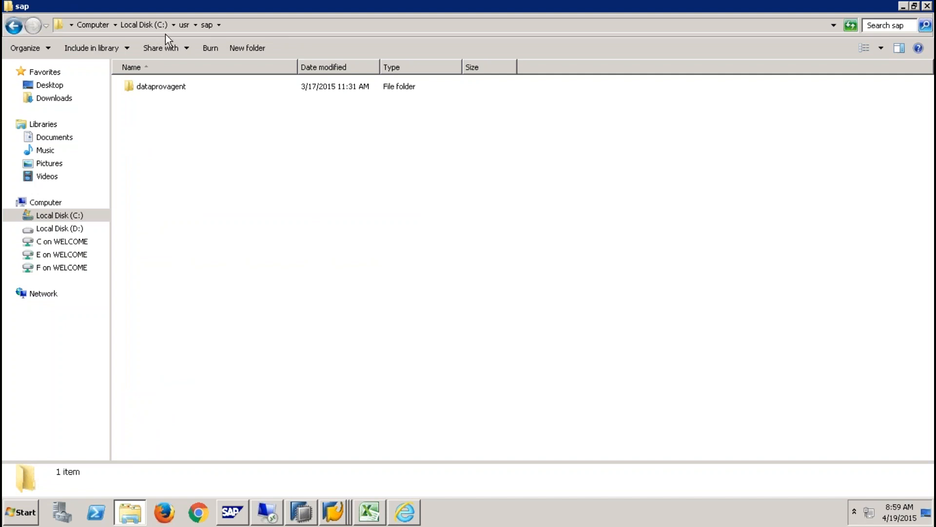
pyautogui.click(151, 23)
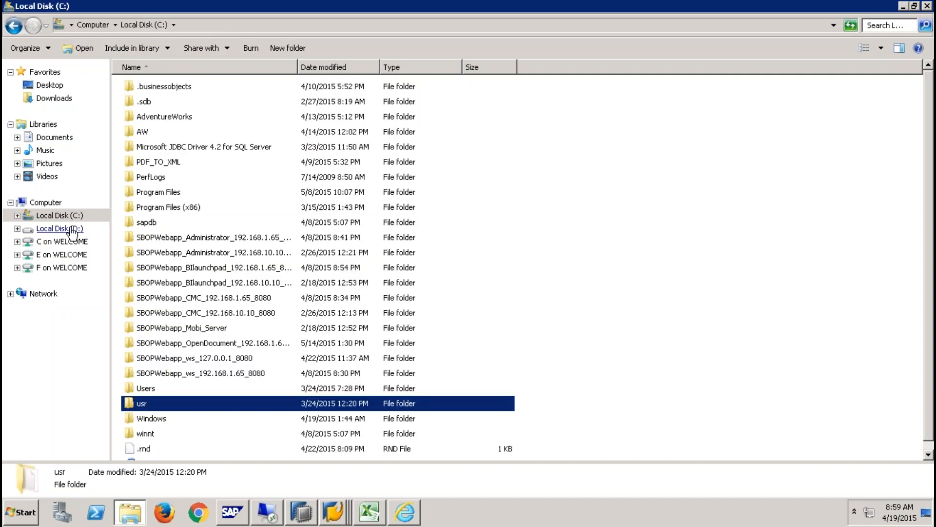
# - Open the usr folder at the root of Local Disk (D:)
pyautogui.click(73, 231)
pyautogui.click(160, 434)
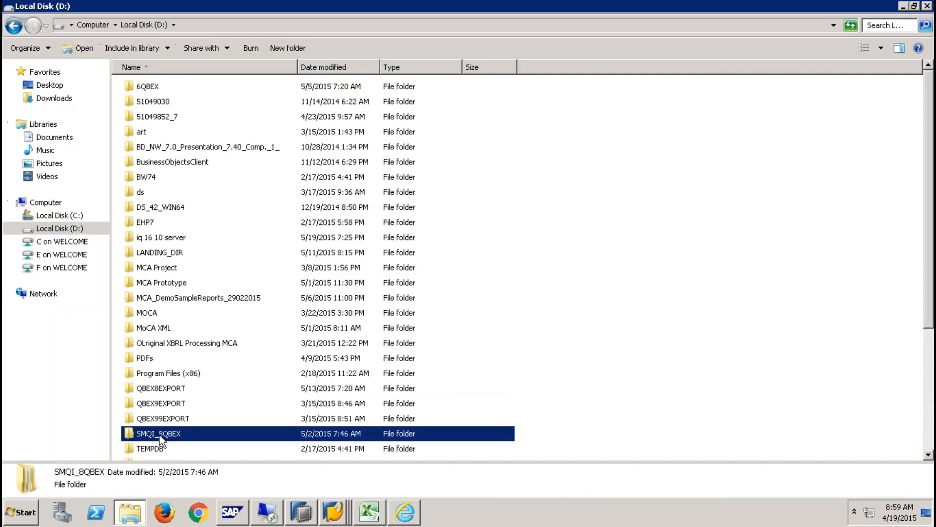
pyautogui.scroll(-4, 160, 439)
pyautogui.press('u')
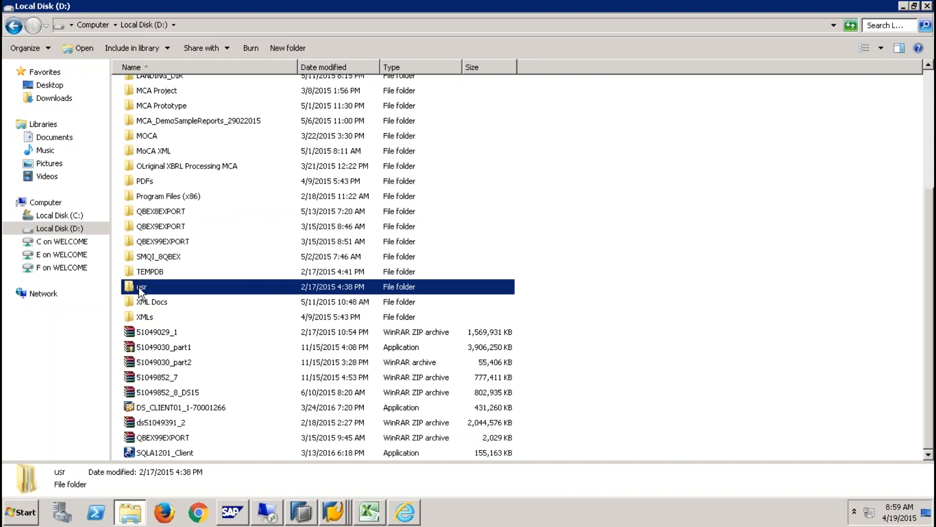
pyautogui.press('Return')
# - Open D:\usr\sap\NSP\DVEBMGS61\exe and scroll through its 356 kernel files
pyautogui.doubleClick(142, 88)
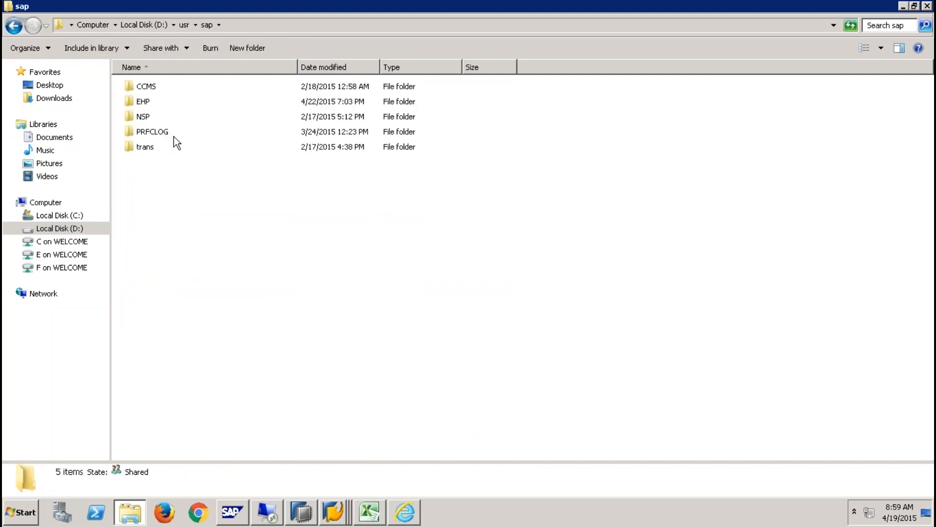
pyautogui.doubleClick(144, 119)
pyautogui.click(167, 104)
pyautogui.doubleClick(167, 104)
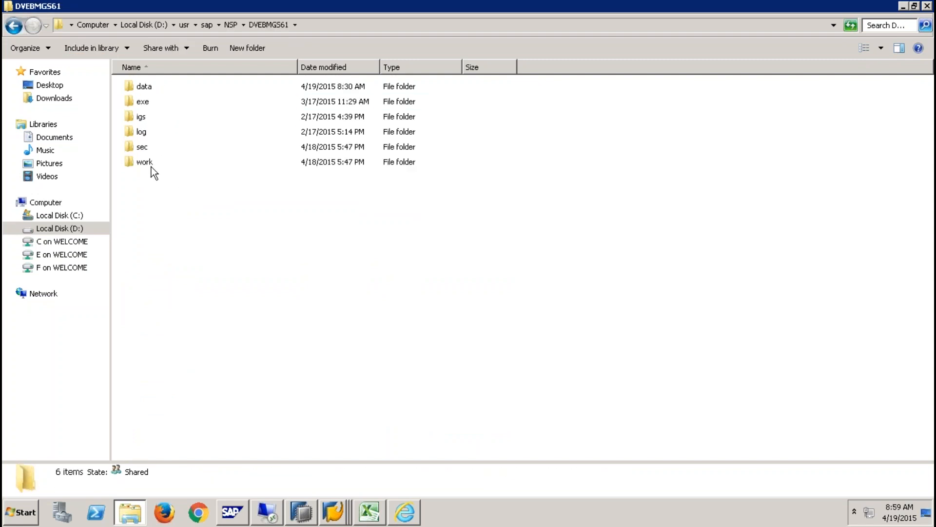
pyautogui.doubleClick(145, 103)
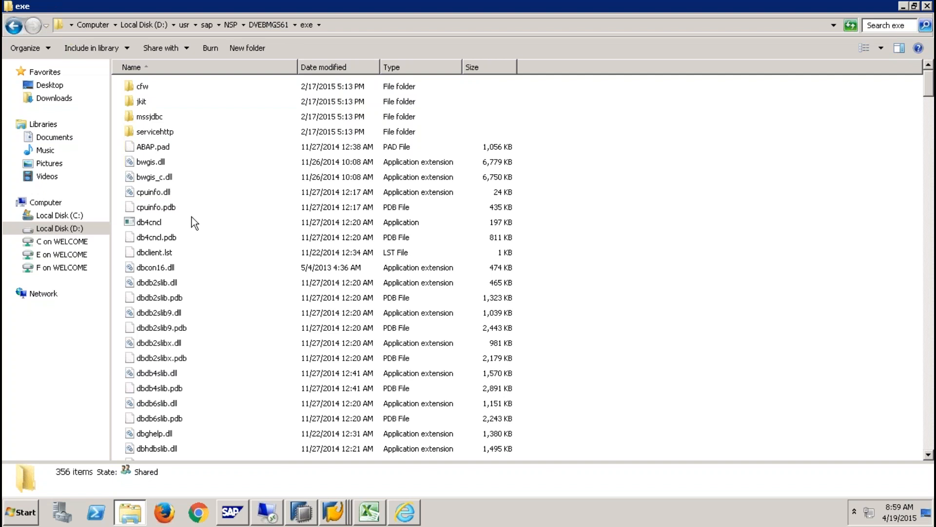
pyautogui.scroll(-15, 192, 224)
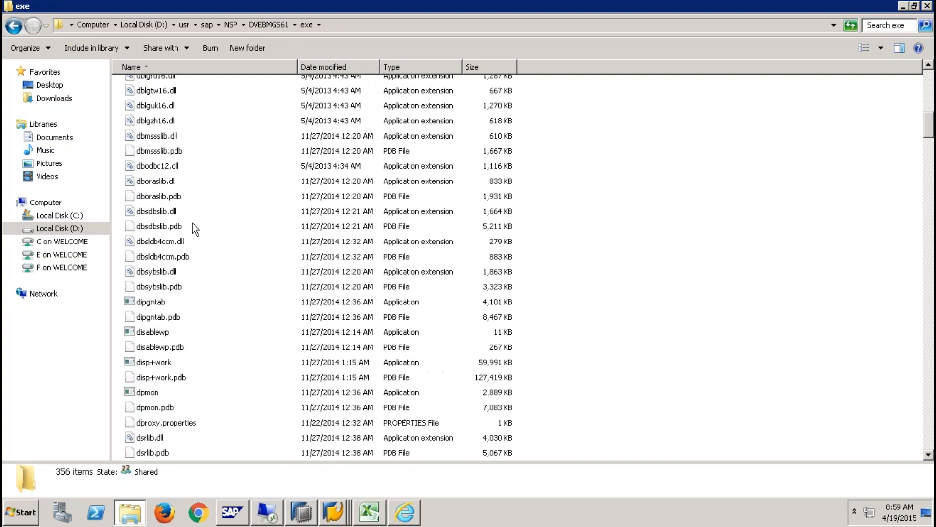
pyautogui.scroll(-20, 192, 223)
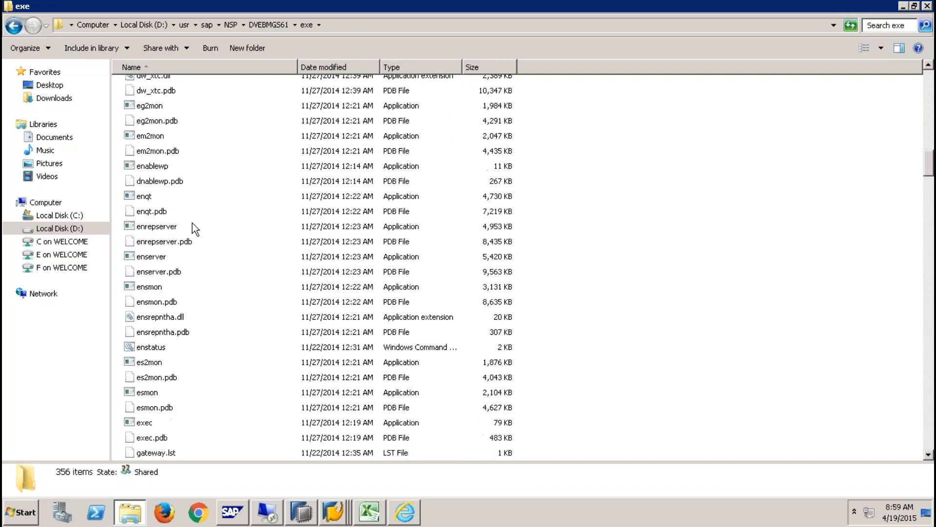
pyautogui.scroll(-13, 193, 224)
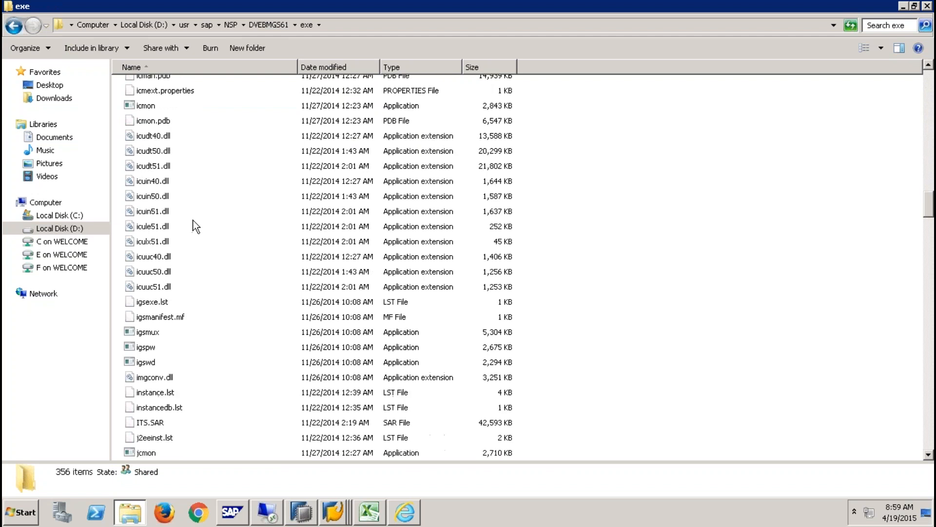
pyautogui.scroll(-6, 193, 222)
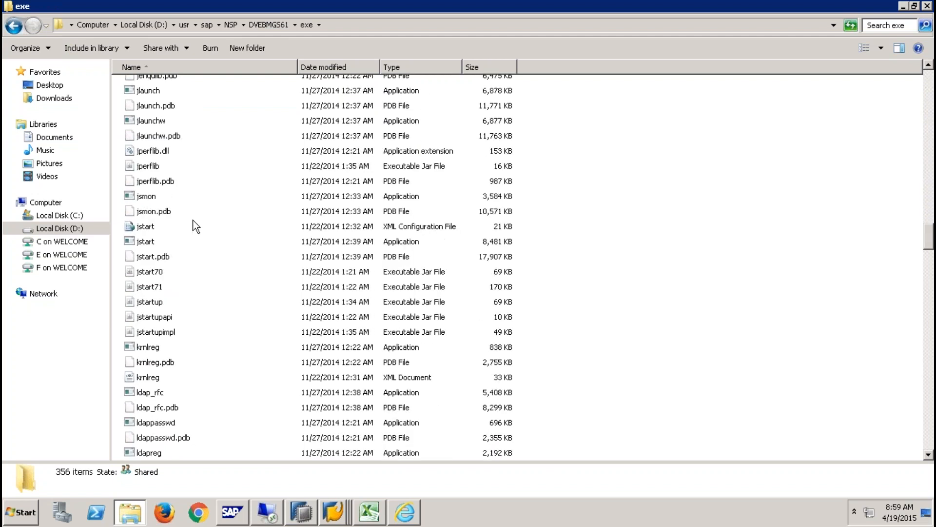